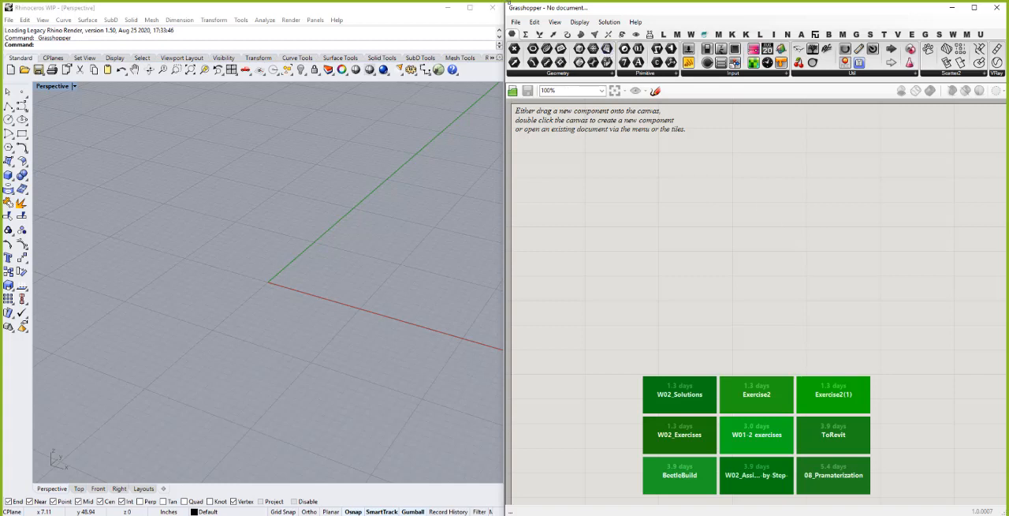
# - Add a Bifocals component to the canvas and move it to an empty spot above the working area
pyautogui.doubleClick(582, 167)
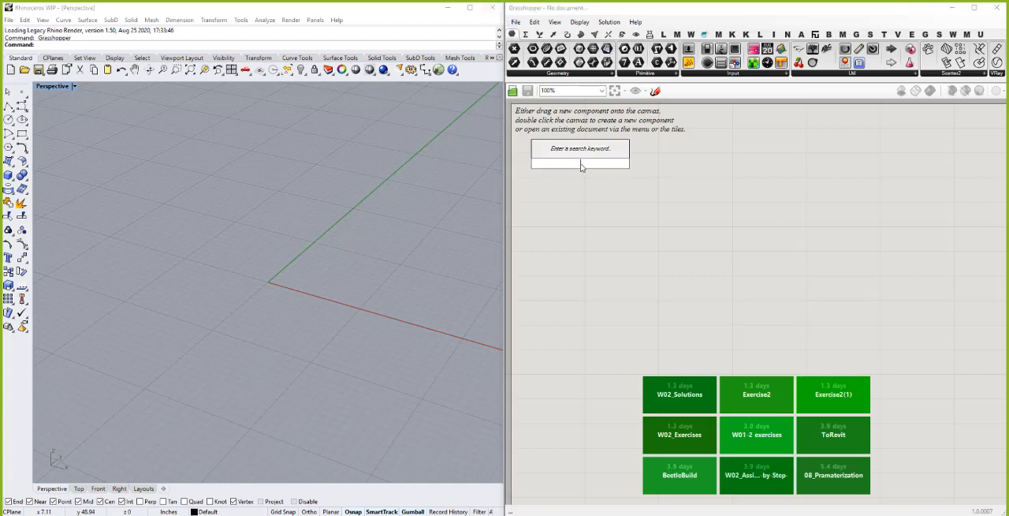
pyautogui.write('bifocals')
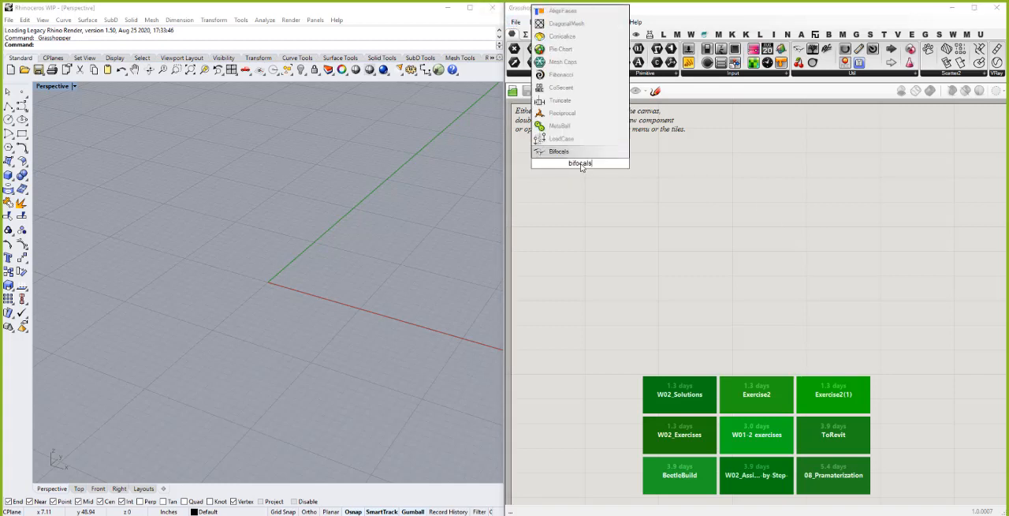
pyautogui.press('Return')
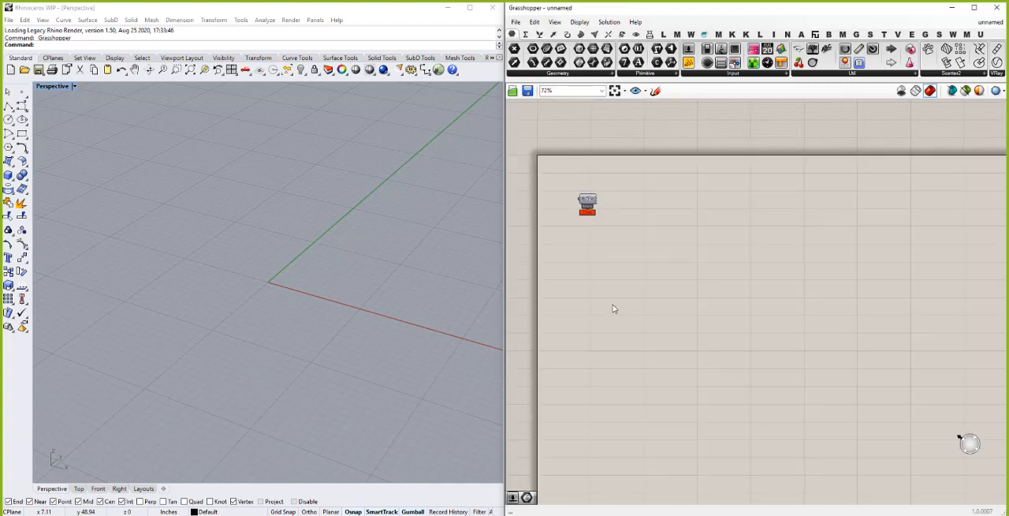
pyautogui.moveTo(584, 148); pyautogui.dragTo(579, 111)
pyautogui.click(601, 199)
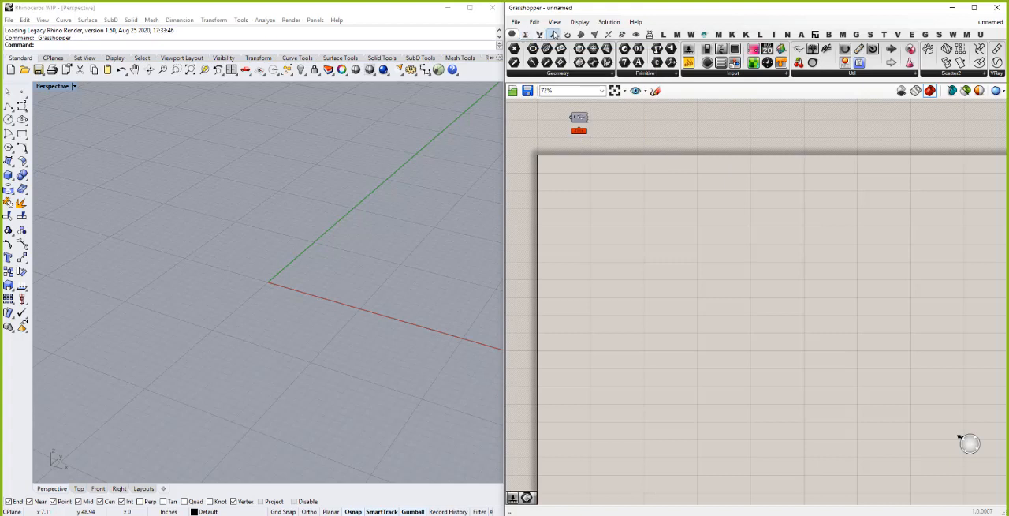
# - Place a Vector XYZ component and connect a new number slider of 0.5 to its X input
pyautogui.click(555, 34)
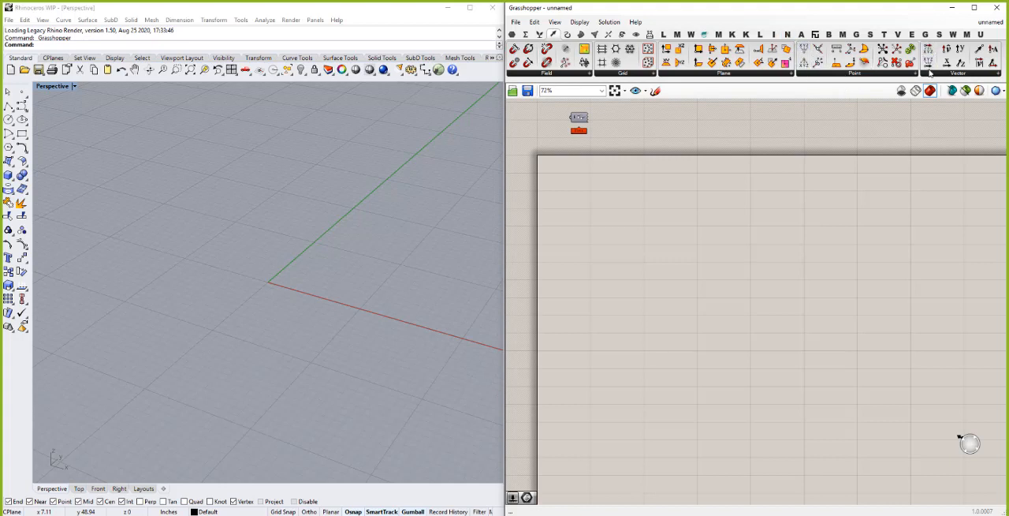
pyautogui.moveTo(930, 67); pyautogui.dragTo(643, 207)
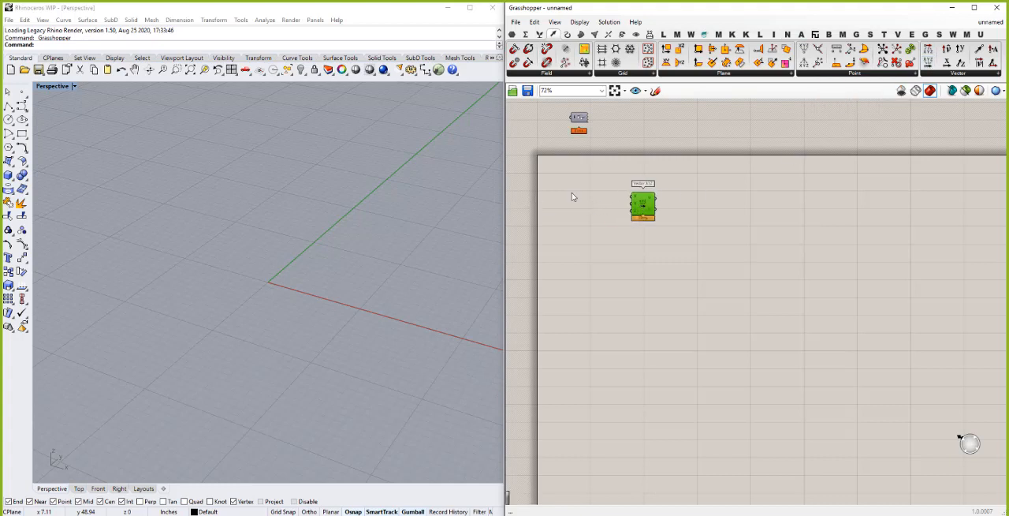
pyautogui.doubleClick(572, 197)
pyautogui.write('.5')
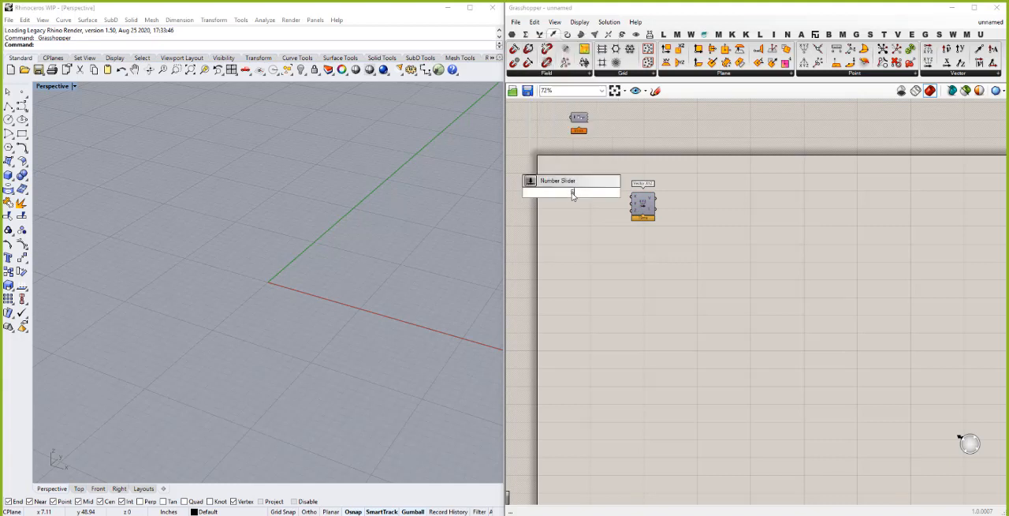
pyautogui.press('Return')
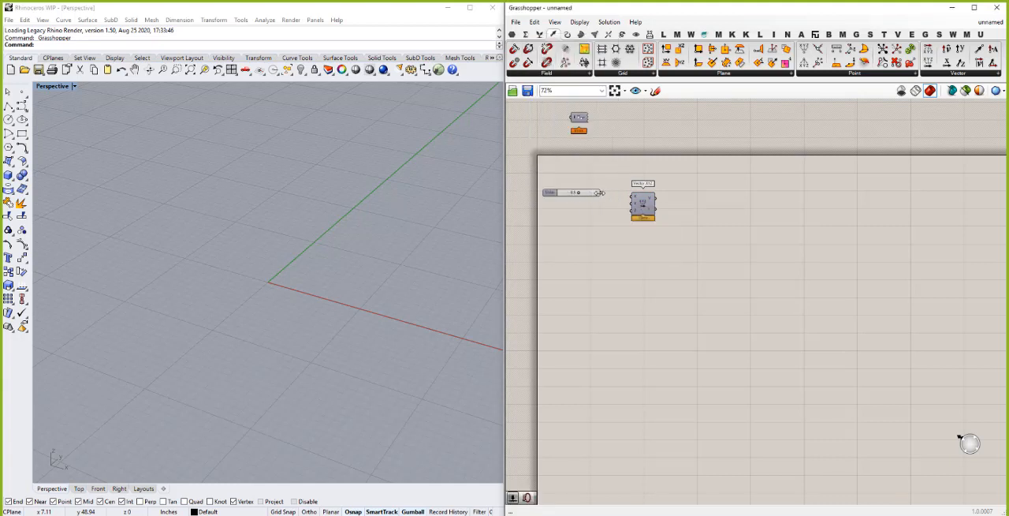
pyautogui.moveTo(598, 196); pyautogui.dragTo(632, 196)
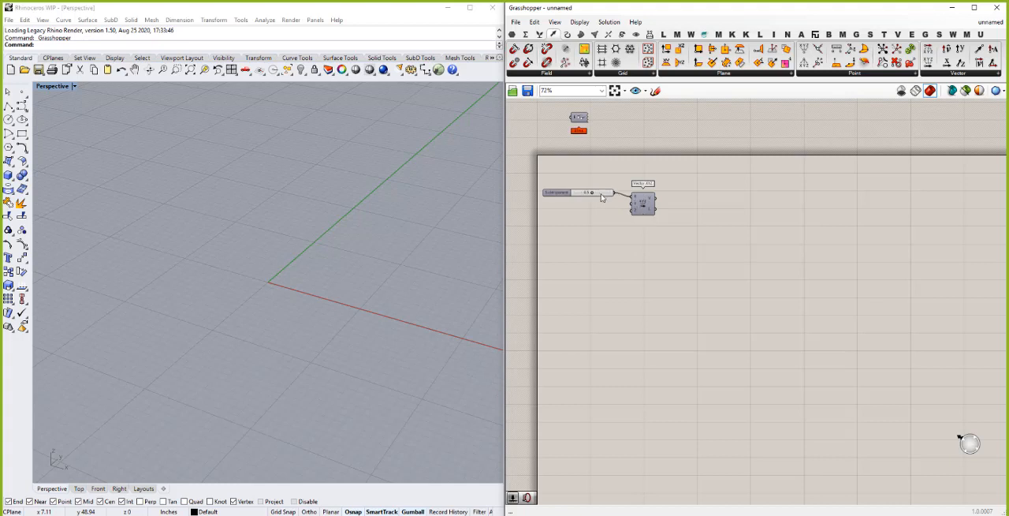
# - Duplicate the slider for the Y and Z inputs of Vector XYZ, setting X to 1.0, Y to 0.8 and Z to 1.0
pyautogui.click(601, 197)
pyautogui.hotkey('ctrl', 'c')
pyautogui.hotkey('ctrl', 'v')
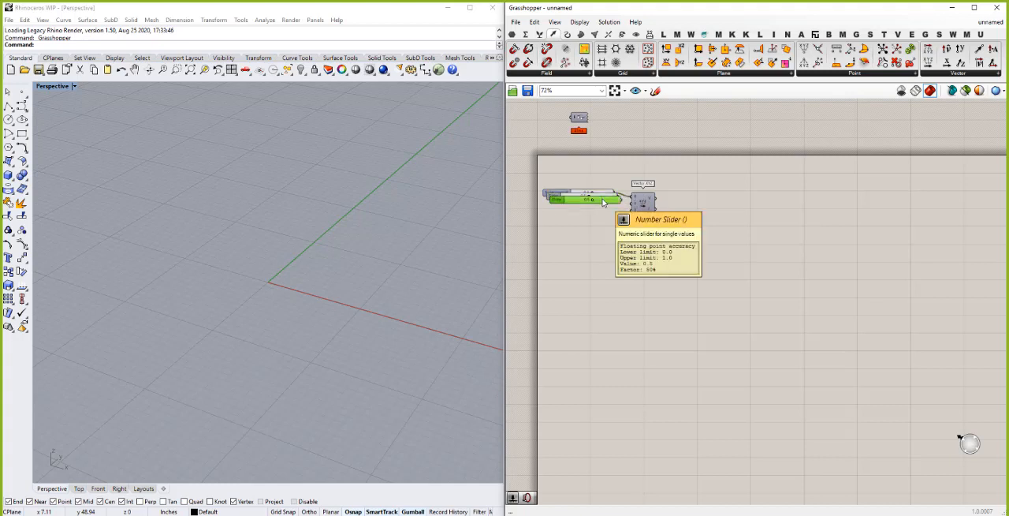
pyautogui.moveTo(603, 201); pyautogui.dragTo(631, 183)
pyautogui.scroll(4, 597, 205)
pyautogui.moveTo(589, 235); pyautogui.dragTo(655, 237)
pyautogui.scroll(-2, 684, 240)
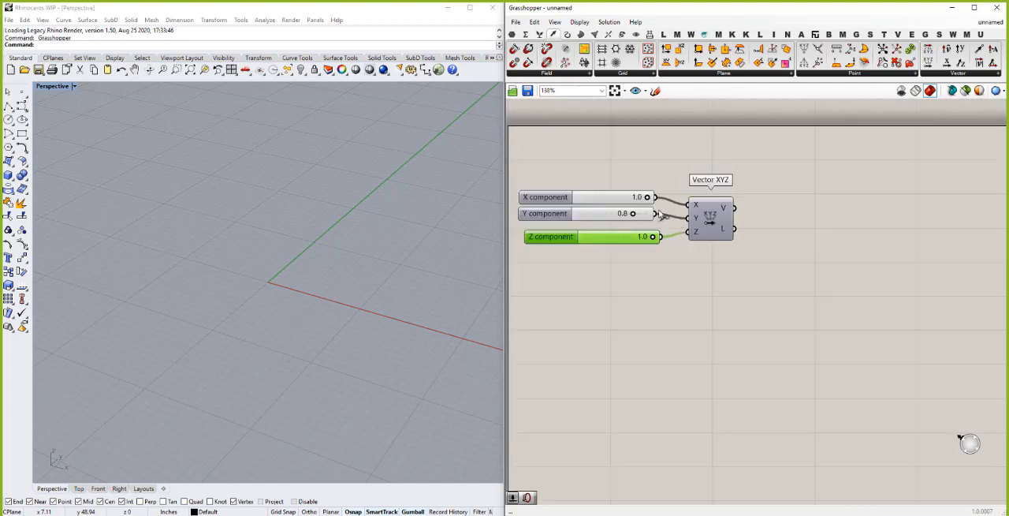
# - Align the X, Y and Z component sliders with each other and space them evenly in a vertical stack
pyautogui.moveTo(561, 256); pyautogui.dragTo(542, 166)
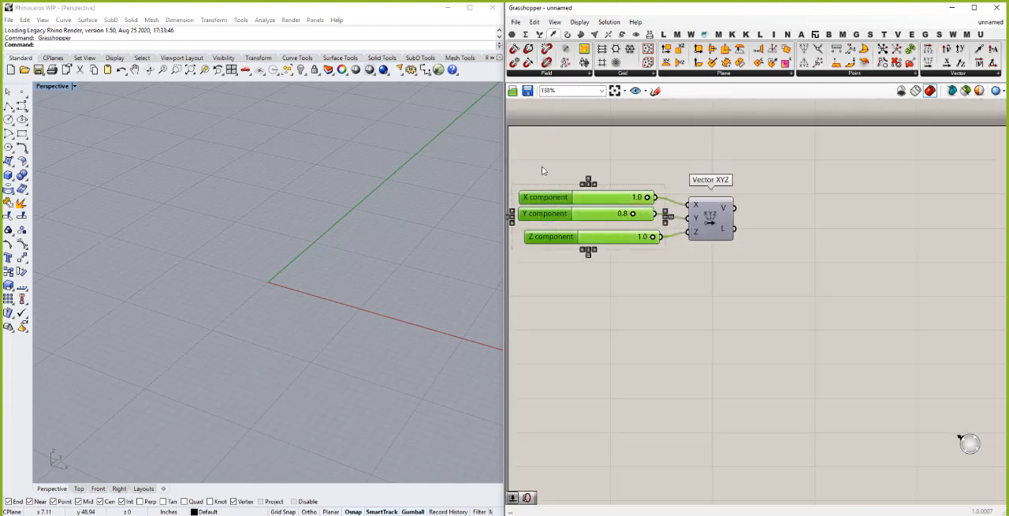
pyautogui.click(587, 172)
pyautogui.moveTo(600, 263); pyautogui.dragTo(563, 176)
pyautogui.click(585, 182)
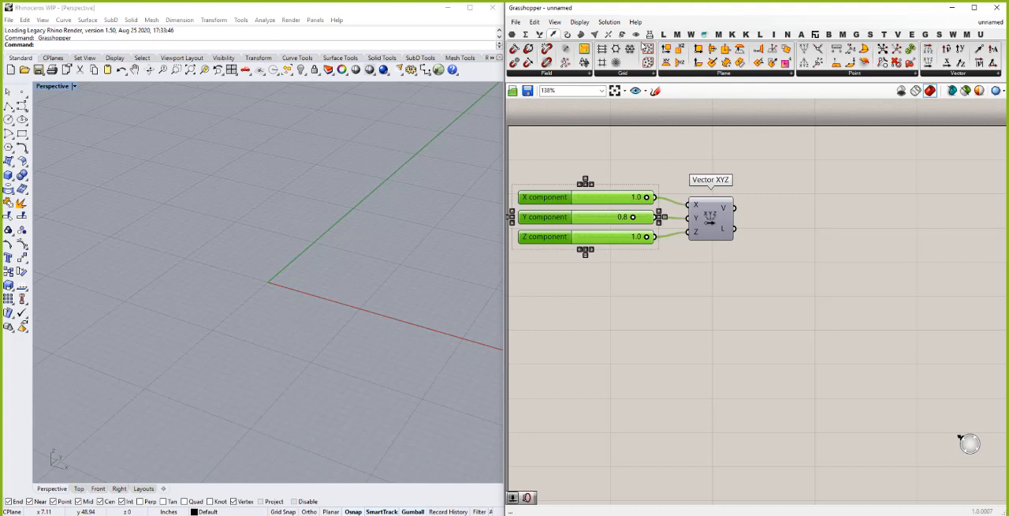
# - Add a Vector Display component and connect the Vector XYZ vector output to its V input
pyautogui.click(635, 36)
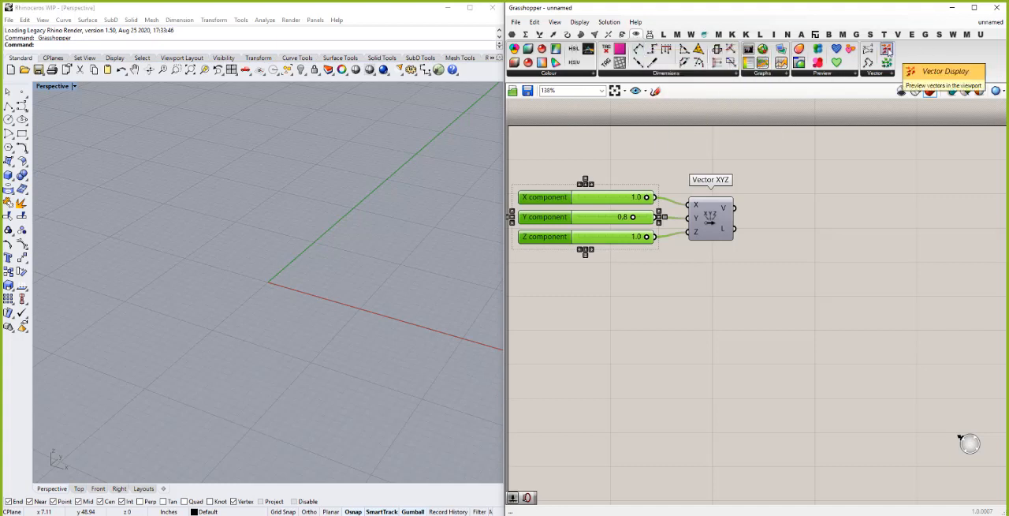
pyautogui.moveTo(887, 52); pyautogui.dragTo(881, 208)
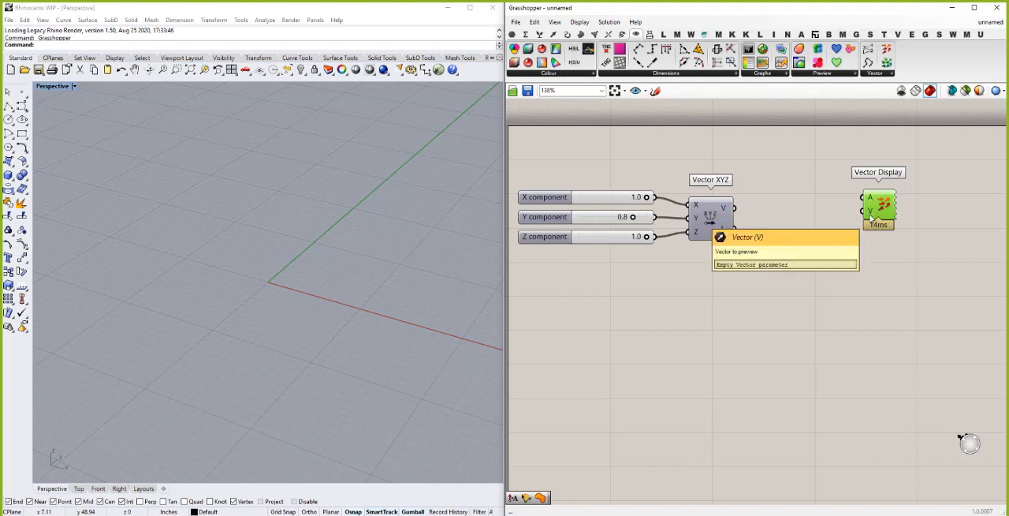
pyautogui.moveTo(738, 212); pyautogui.dragTo(884, 193)
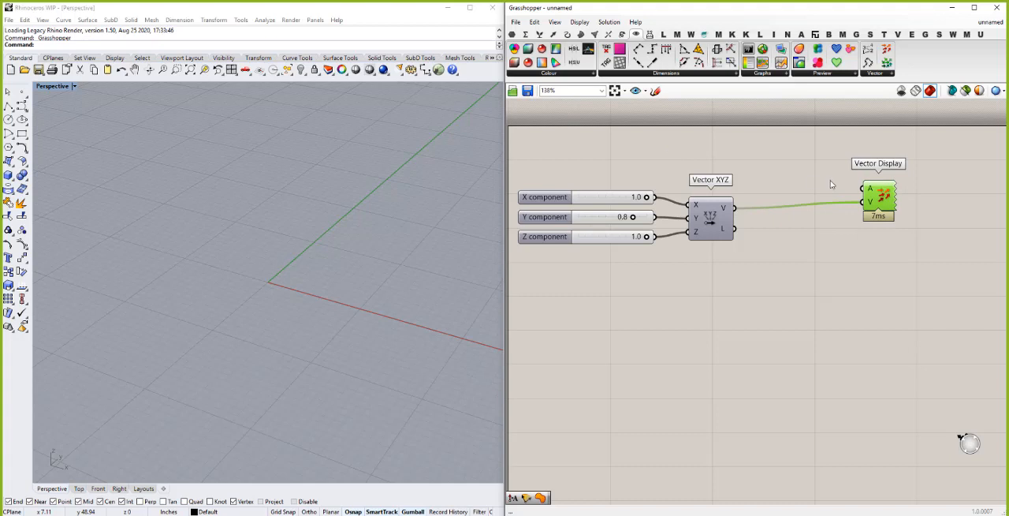
# - Add a Point parameter above Vector XYZ and set it to one point at the origin, 0
pyautogui.click(514, 34)
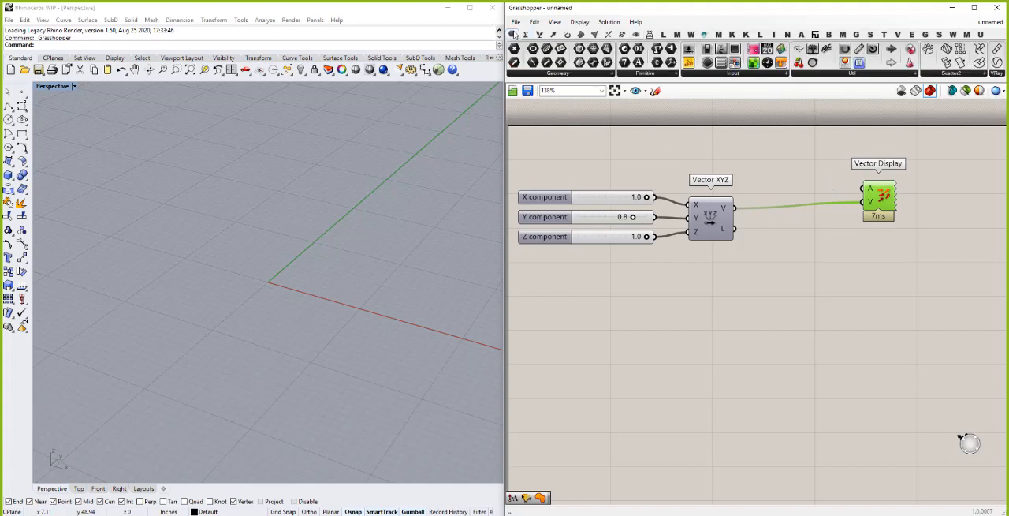
pyautogui.click(719, 162)
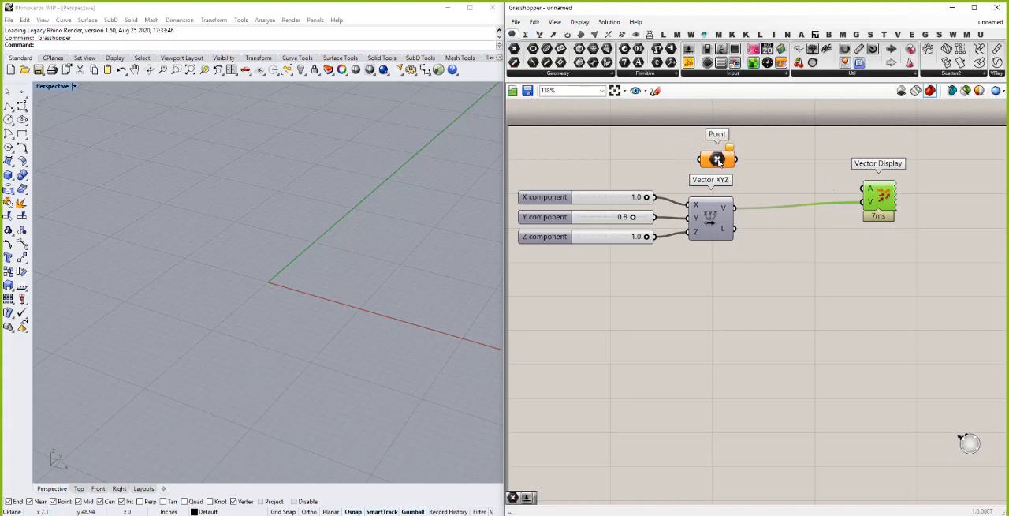
pyautogui.rightClick(717, 159)
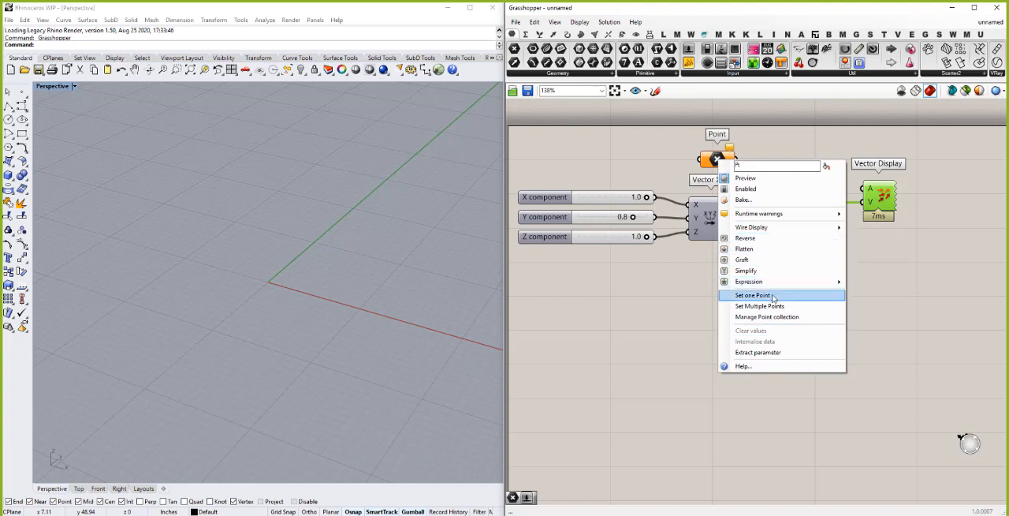
pyautogui.click(773, 295)
pyautogui.write('0')
pyautogui.press('Return')
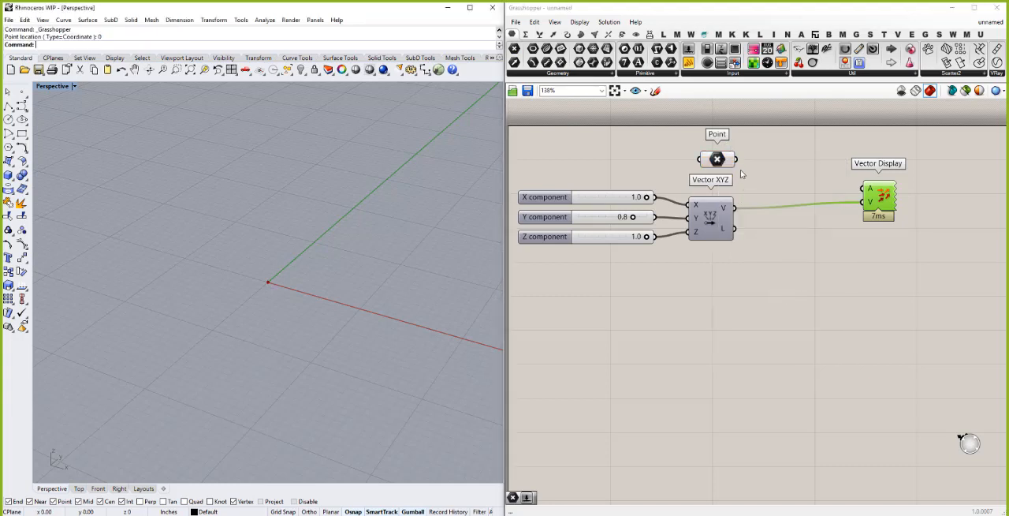
# - Connect the Point parameter to the anchor input of Vector Display and inspect the vector arrow in the Rhino viewport
pyautogui.moveTo(736, 159); pyautogui.dragTo(870, 190)
pyautogui.click(716, 160)
pyautogui.moveTo(716, 160); pyautogui.dragTo(712, 166)
pyautogui.moveTo(271, 286); pyautogui.dragTo(388, 276, button='right')
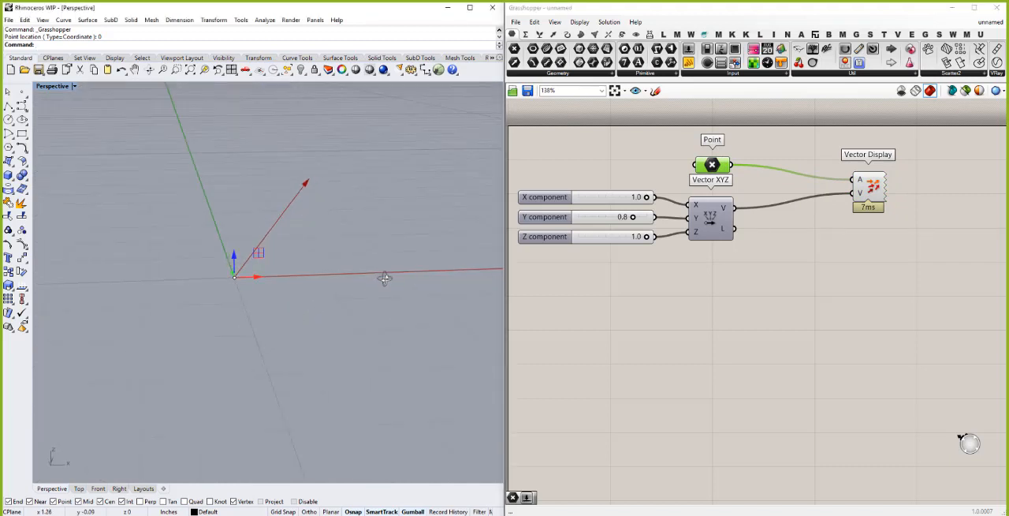
pyautogui.click(672, 354)
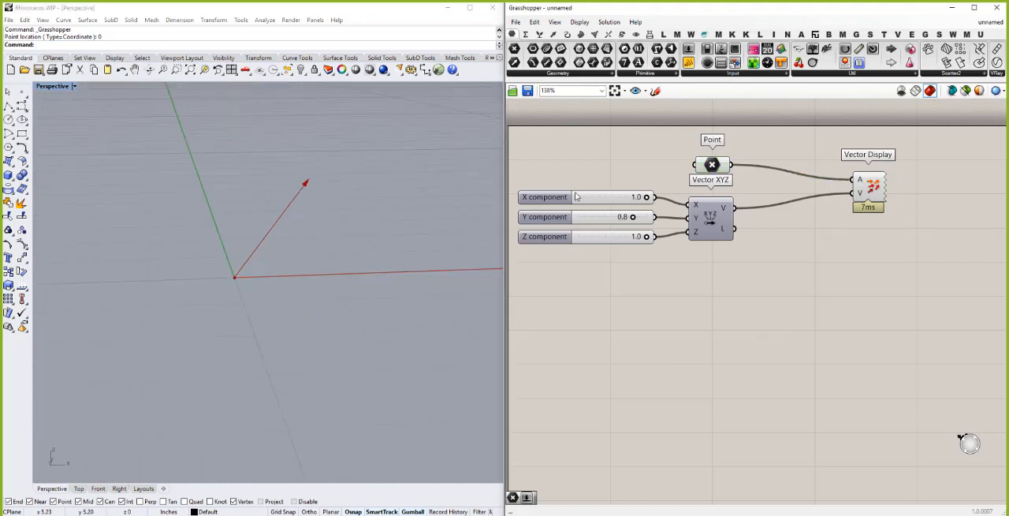
# - Vary the component sliders to test the vector, ending with X, Y and Z all at 1.0, and select the anchor point
pyautogui.moveTo(646, 197); pyautogui.dragTo(667, 241)
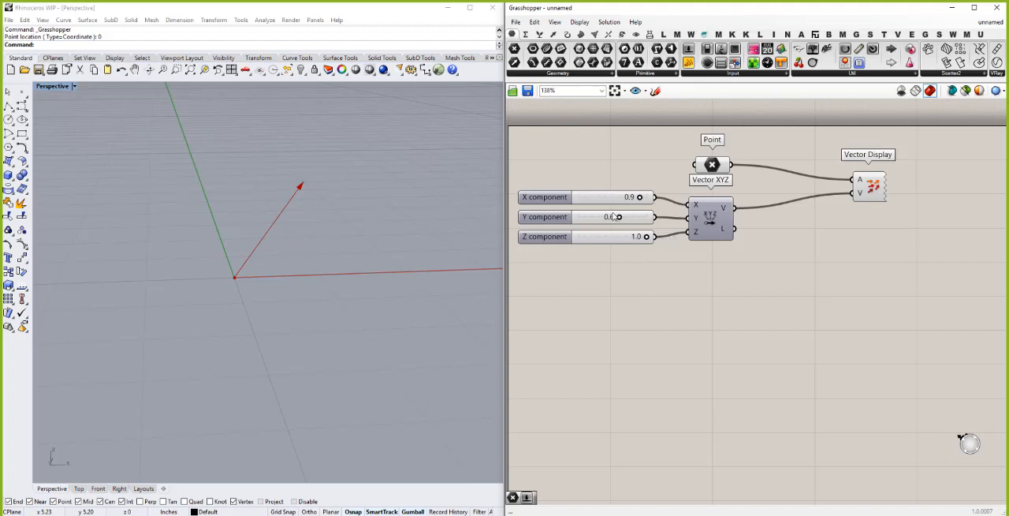
pyautogui.moveTo(619, 217); pyautogui.dragTo(649, 198)
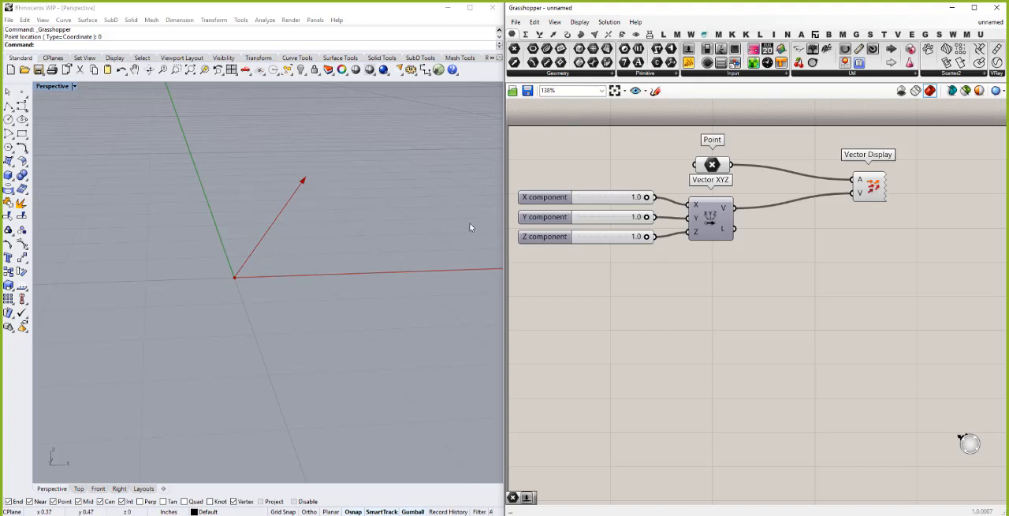
pyautogui.click(721, 163)
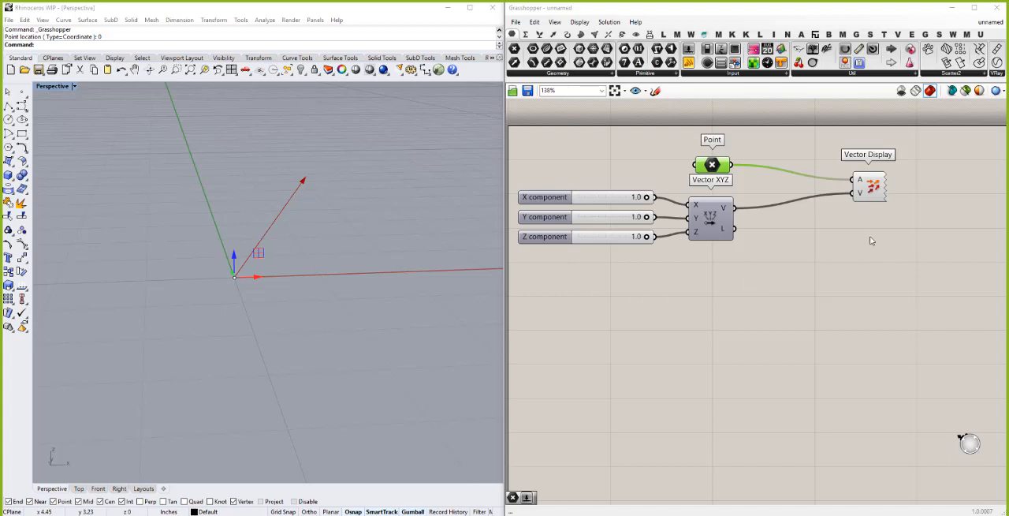
# - Insert a Vector parameter between Vector XYZ and Vector Display, rewire the vector through it, and straighten the layout
pyautogui.click(515, 64)
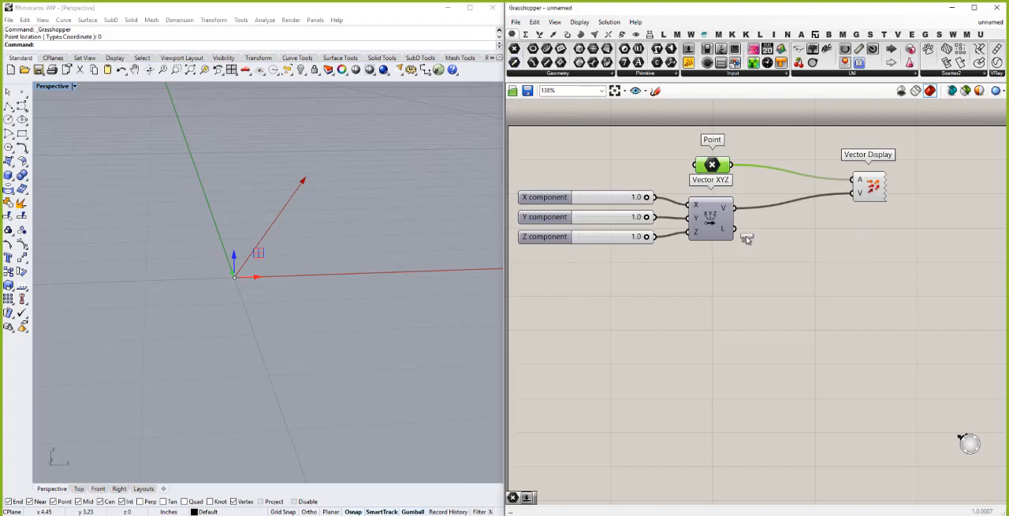
pyautogui.click(789, 225)
pyautogui.moveTo(732, 208); pyautogui.dragTo(858, 193)
pyautogui.moveTo(788, 227); pyautogui.dragTo(788, 211)
pyautogui.moveTo(874, 193); pyautogui.dragTo(883, 178)
pyautogui.click(877, 232)
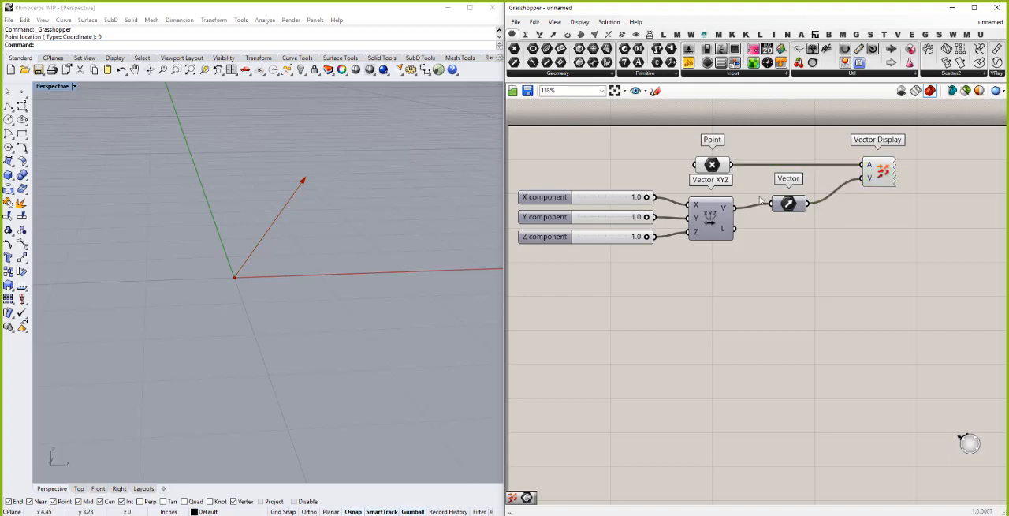
# - Add a Deconstruct Vector component below Vector Display and feed it from the Vector parameter
pyautogui.click(554, 34)
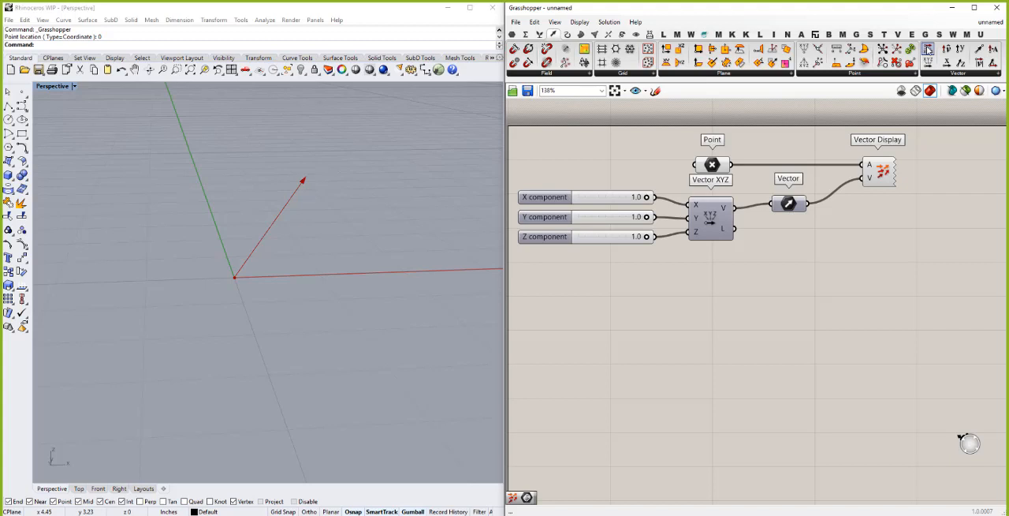
pyautogui.moveTo(928, 49); pyautogui.dragTo(883, 249)
pyautogui.moveTo(808, 203); pyautogui.dragTo(858, 244)
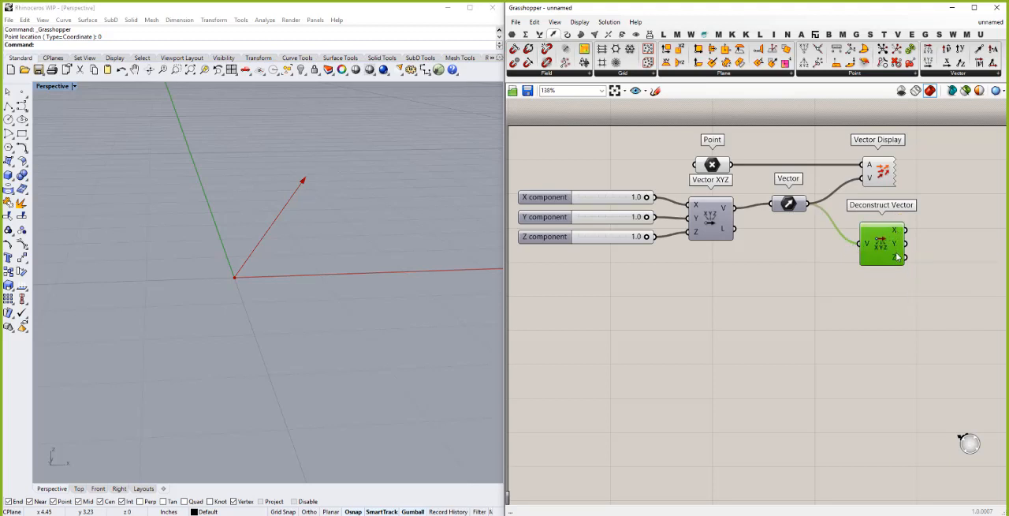
pyautogui.moveTo(885, 247); pyautogui.dragTo(887, 241)
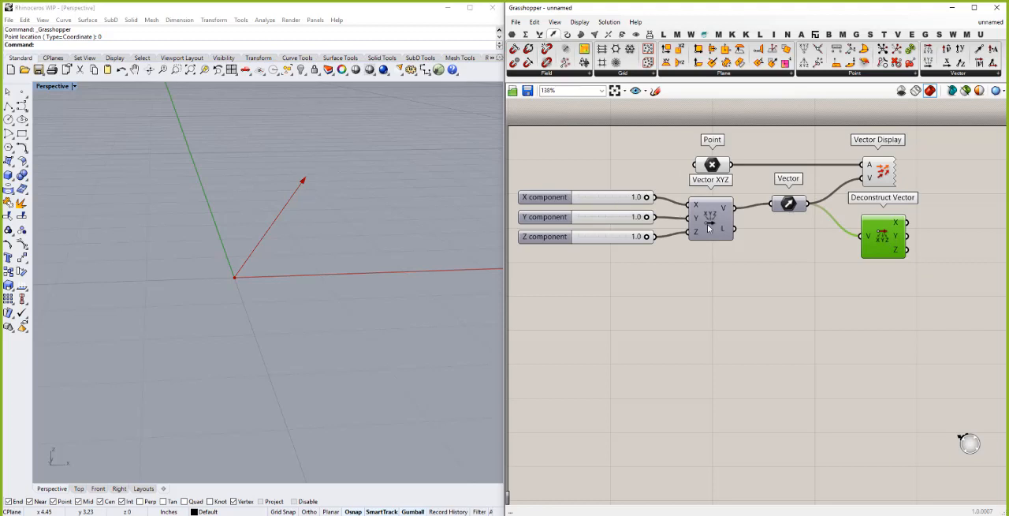
# - Add a Vector Length component below Deconstruct Vector, connect the Vector parameter to it, and adjust its position
pyautogui.moveTo(722, 232)
pyautogui.moveTo(798, 208)
pyautogui.click(979, 63)
pyautogui.click(889, 282)
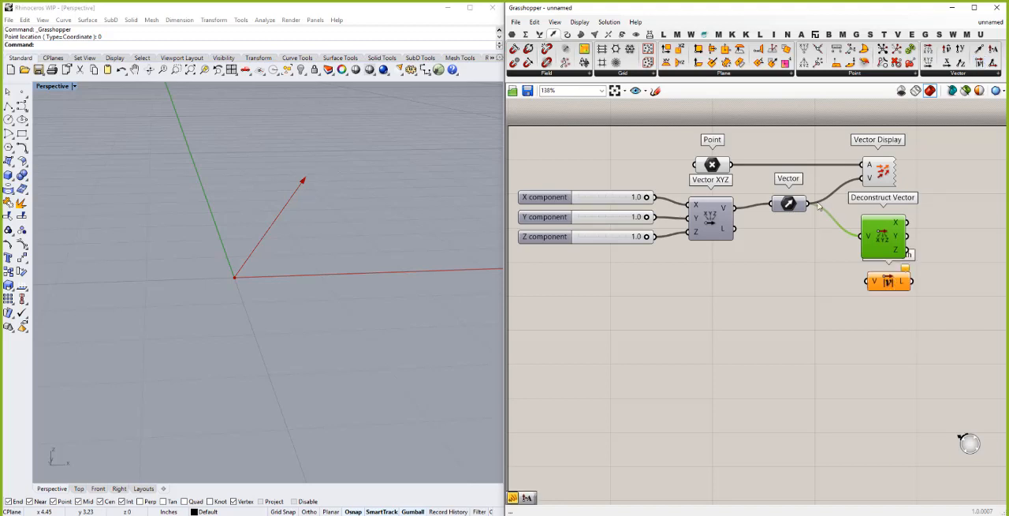
pyautogui.moveTo(808, 205); pyautogui.dragTo(865, 283)
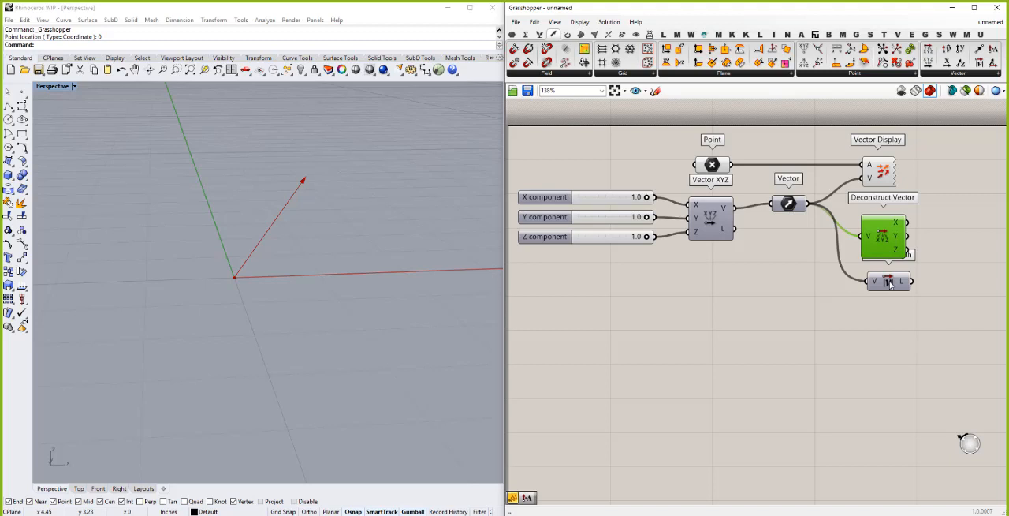
pyautogui.moveTo(893, 284); pyautogui.dragTo(889, 285)
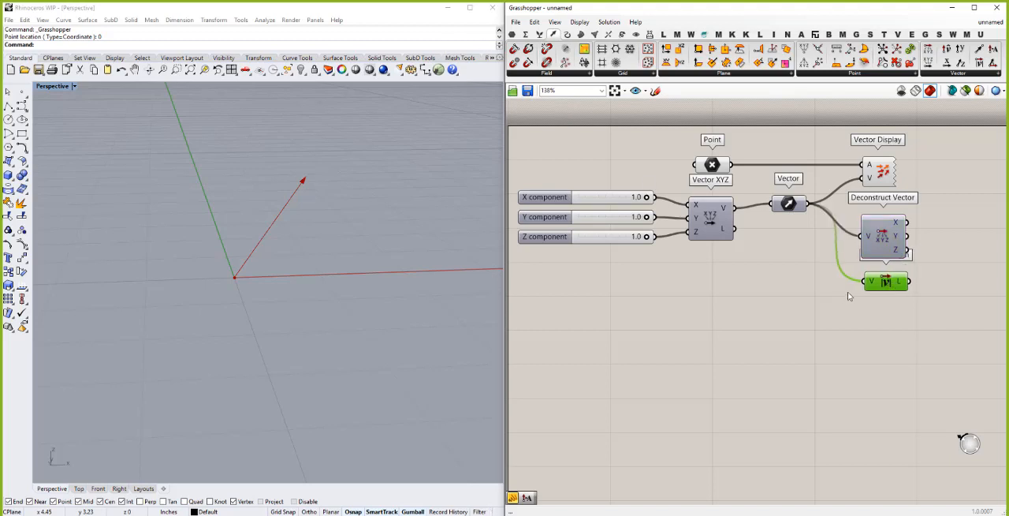
# - Add a panel beside Vector Length, connect the length output to it, and lower both components below Deconstruct Vector
pyautogui.doubleClick(934, 289)
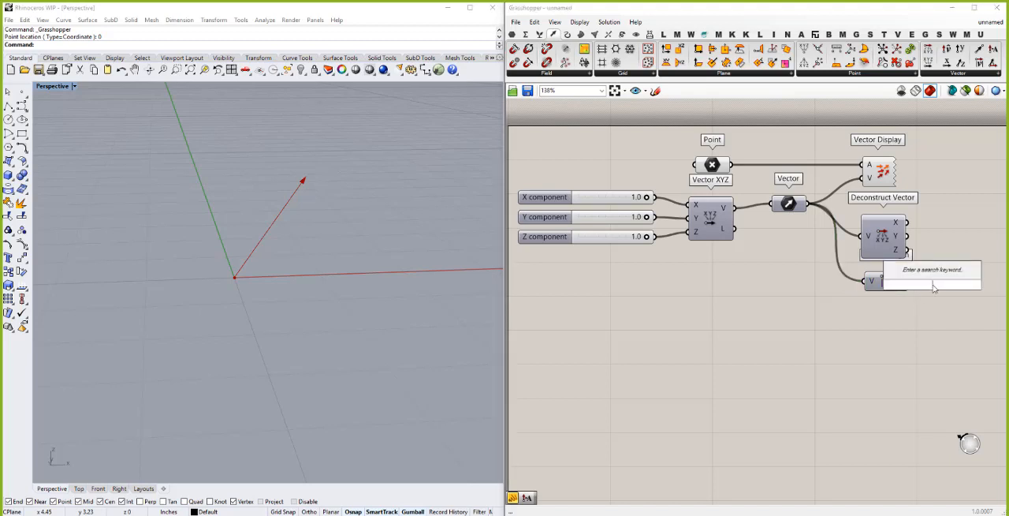
pyautogui.write('"')
pyautogui.press('Return')
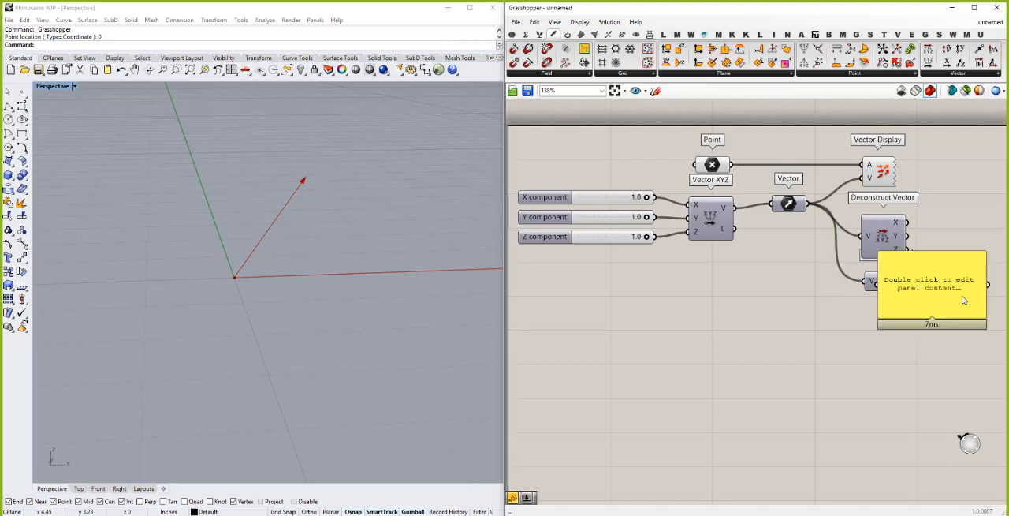
pyautogui.scroll(-2, 896, 295)
pyautogui.click(882, 292)
pyautogui.moveTo(882, 292); pyautogui.dragTo(932, 288)
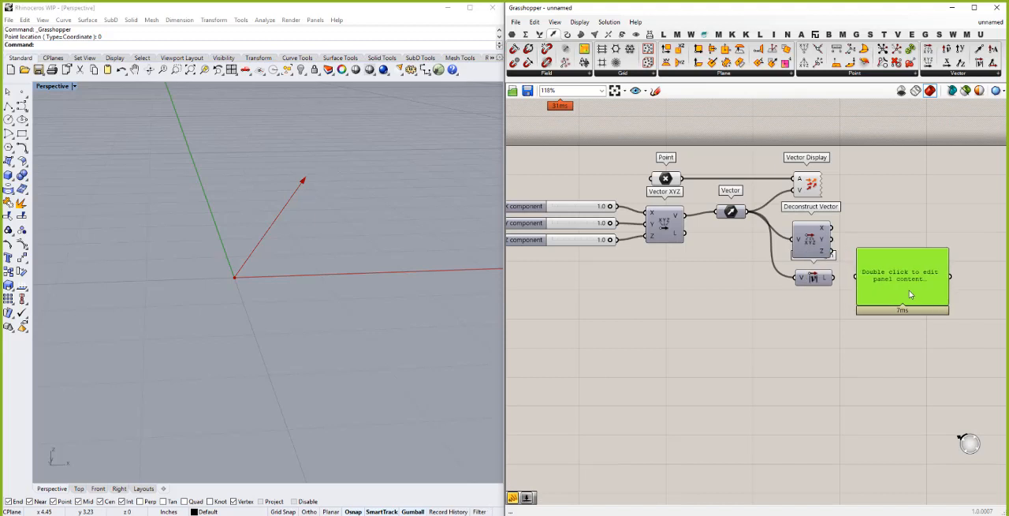
pyautogui.moveTo(836, 278); pyautogui.dragTo(895, 274)
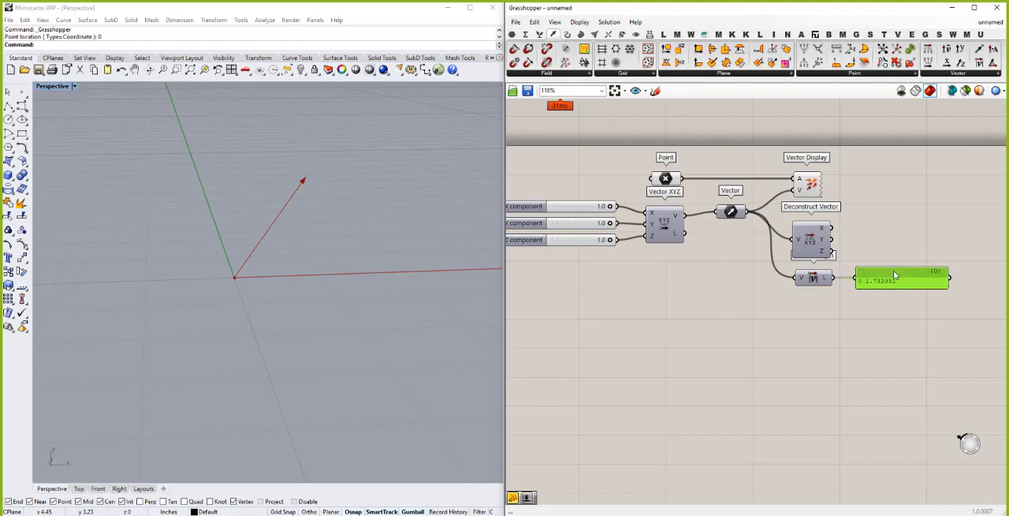
pyautogui.click(886, 331)
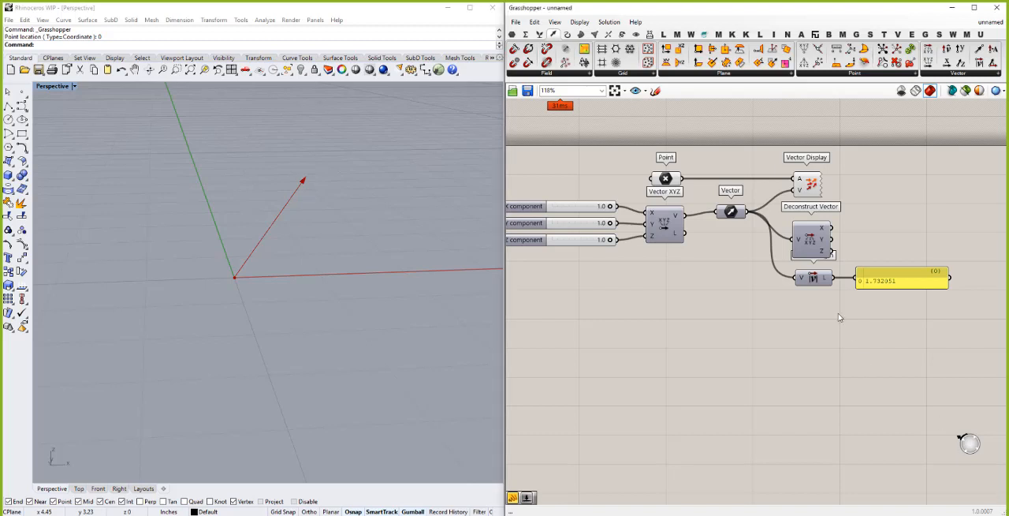
pyautogui.moveTo(820, 278); pyautogui.dragTo(818, 287)
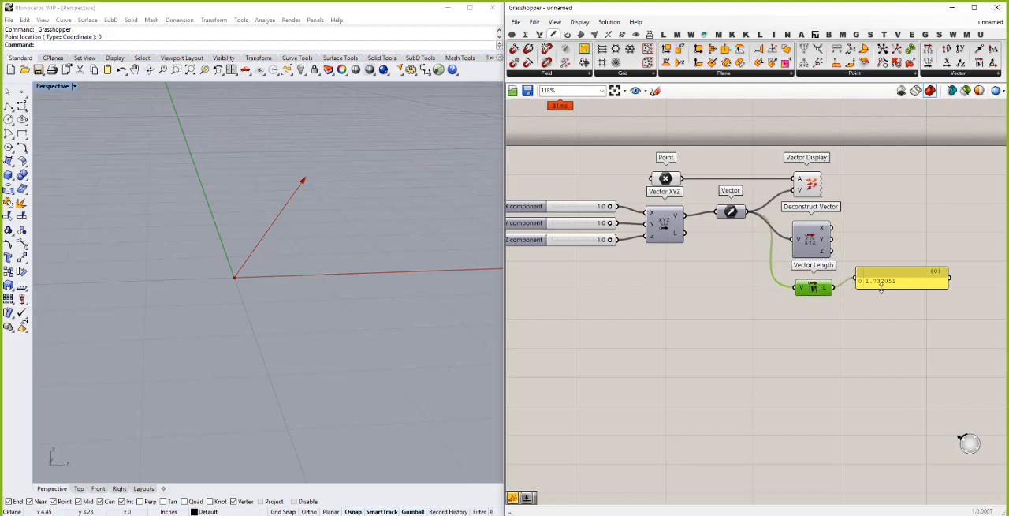
pyautogui.moveTo(907, 286); pyautogui.dragTo(909, 295)
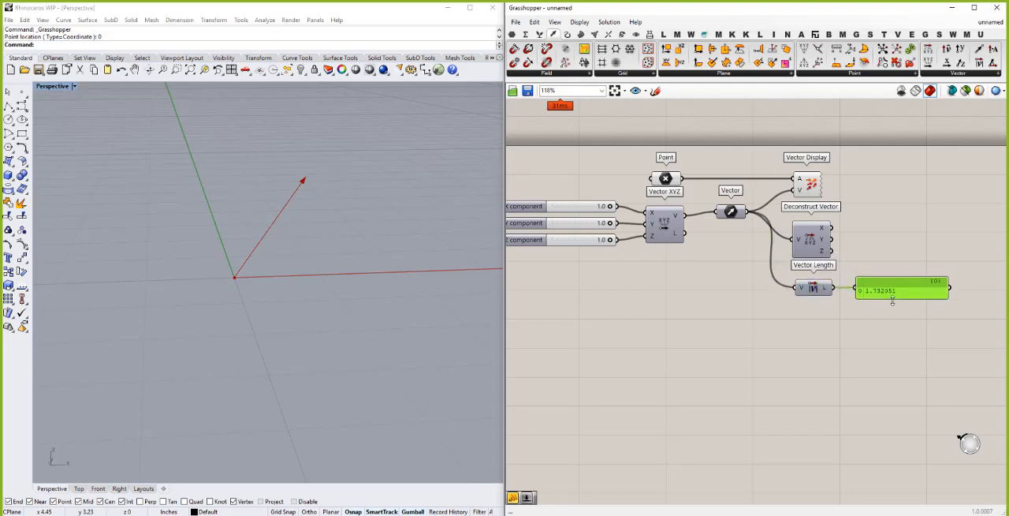
pyautogui.click(854, 358)
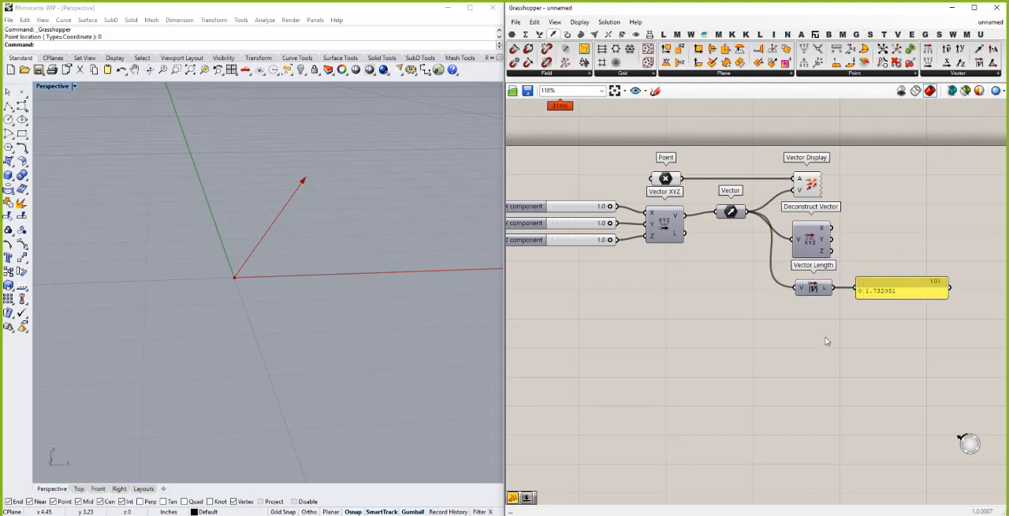
# - Add a Unit Vector component below Vector Length and feed it from the Vector parameter
pyautogui.doubleClick(826, 338)
pyautogui.write('uni')
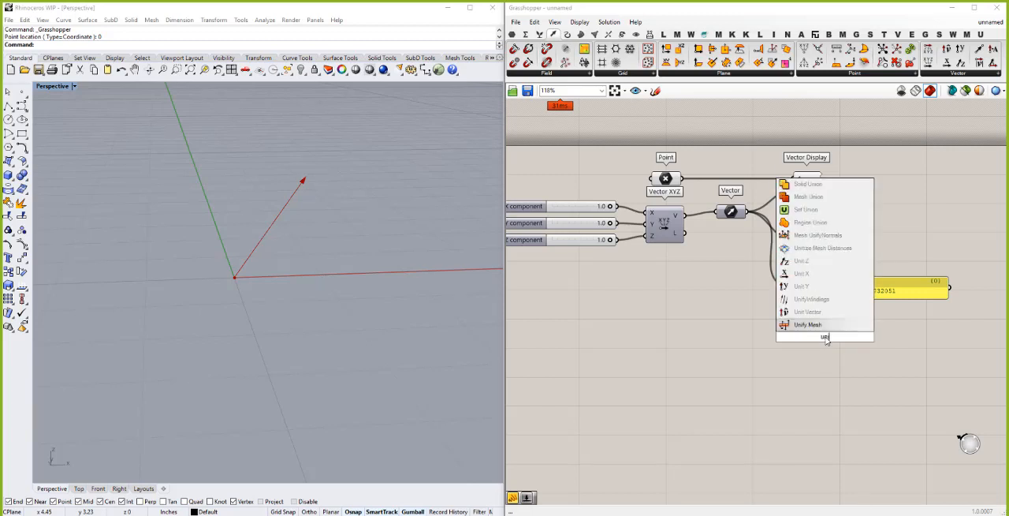
pyautogui.click(802, 312)
pyautogui.moveTo(816, 342); pyautogui.dragTo(809, 335)
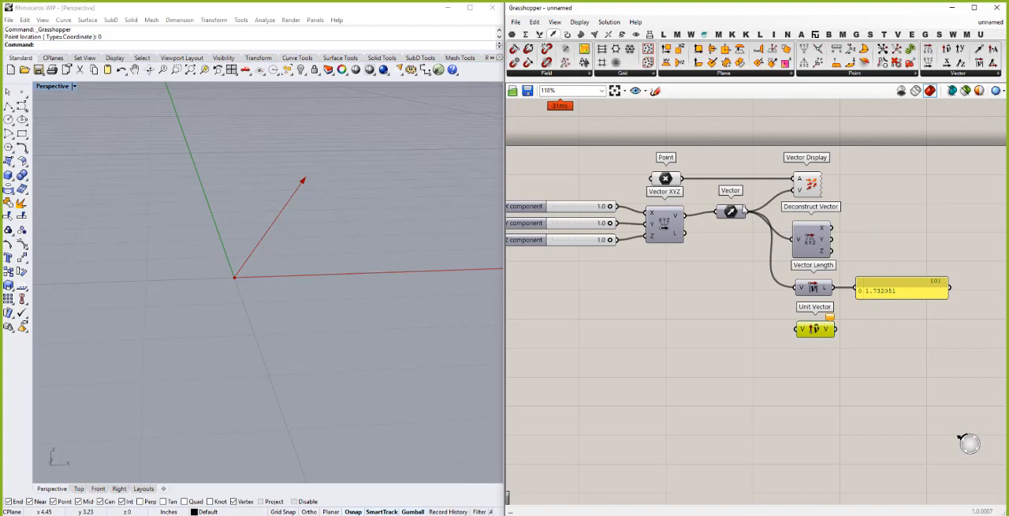
pyautogui.moveTo(746, 211); pyautogui.dragTo(798, 314)
pyautogui.click(836, 367)
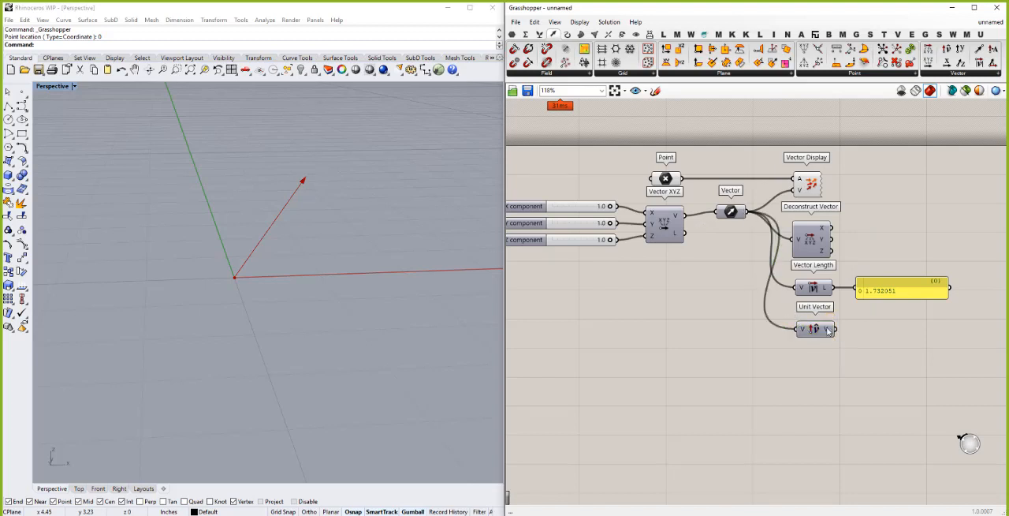
# - Duplicate Vector Length and its panel beside Unit Vector, wire the unit vector into the copy, and tidy the layout
pyautogui.moveTo(828, 331)
pyautogui.click(816, 289)
pyautogui.click(887, 314)
pyautogui.moveTo(887, 314); pyautogui.dragTo(829, 330)
pyautogui.click(890, 421)
pyautogui.moveTo(817, 364); pyautogui.dragTo(808, 327)
pyautogui.moveTo(901, 394); pyautogui.dragTo(745, 318)
pyautogui.moveTo(774, 355); pyautogui.dragTo(816, 342)
pyautogui.moveTo(960, 397); pyautogui.dragTo(875, 346)
pyautogui.click(874, 408)
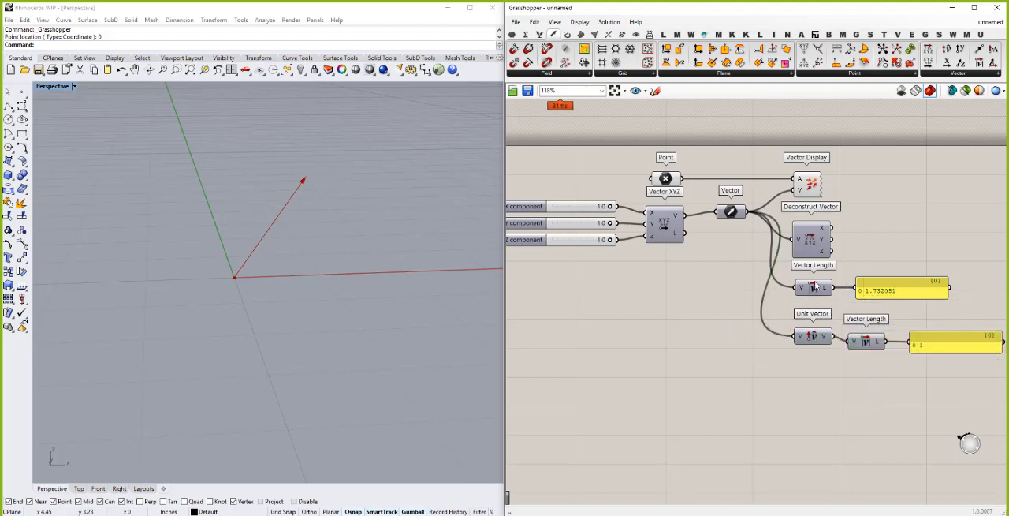
# - Move Vector Display farther right, duplicate it below, and feed the Unit Vector output into the copy's V input
pyautogui.click(812, 186)
pyautogui.moveTo(827, 186); pyautogui.dragTo(918, 183)
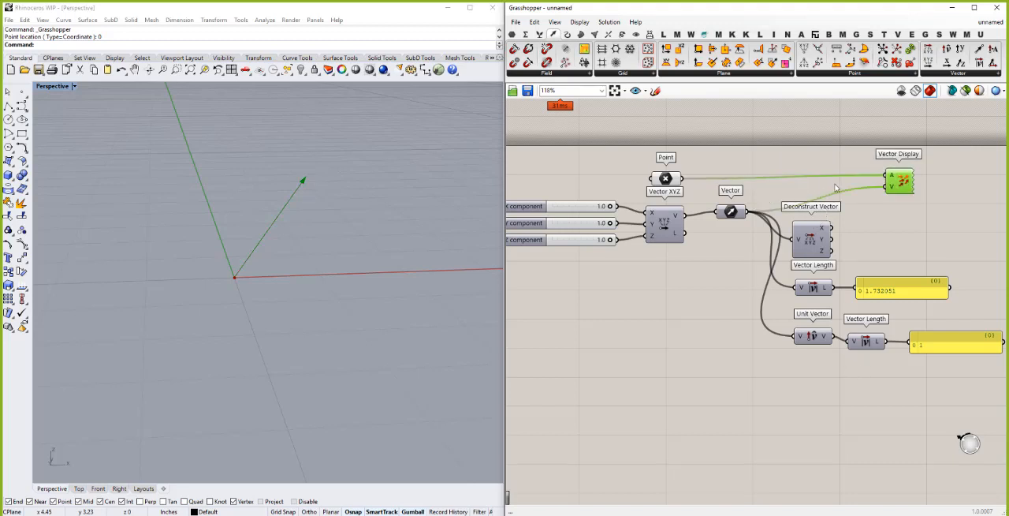
pyautogui.hotkey('ctrl', 'c')
pyautogui.hotkey('ctrl', 'v')
pyautogui.moveTo(909, 198); pyautogui.dragTo(924, 246)
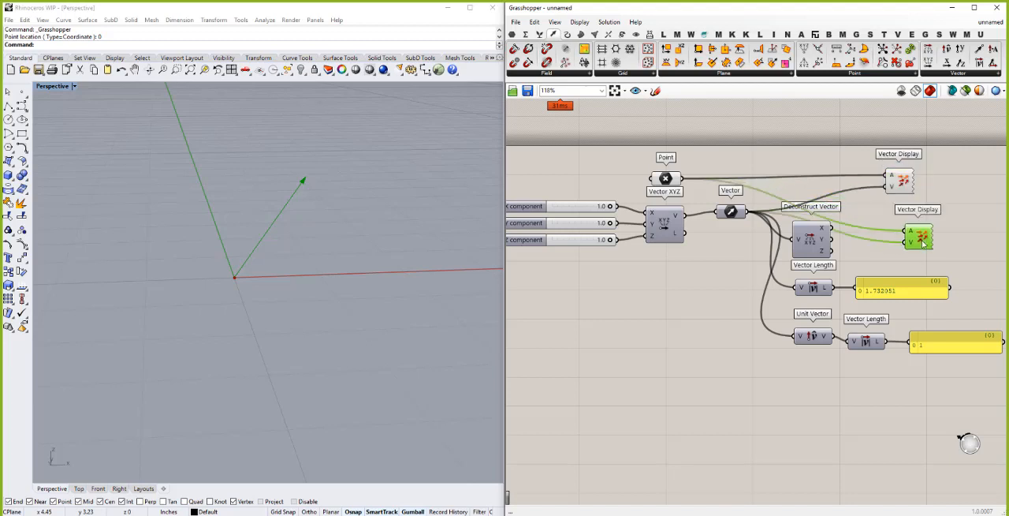
pyautogui.moveTo(835, 338); pyautogui.dragTo(918, 239)
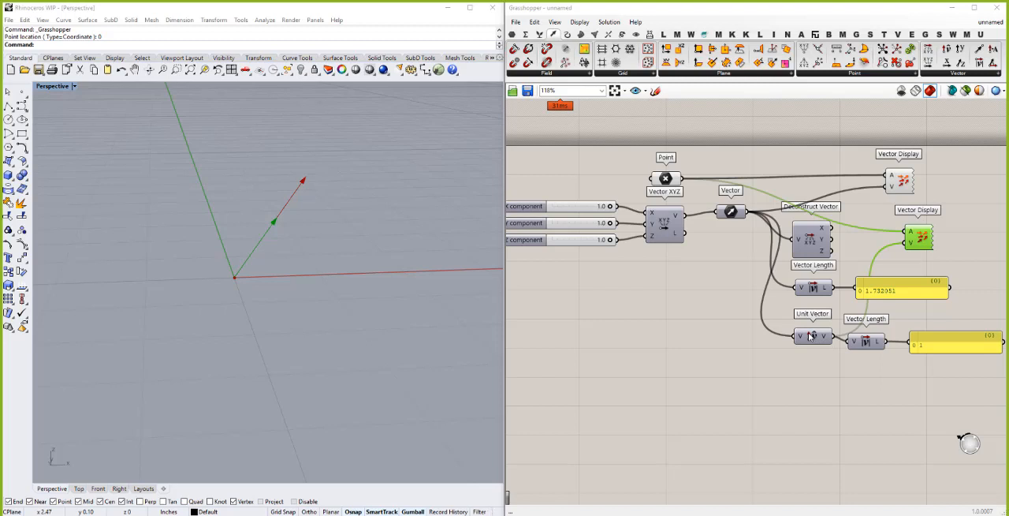
# - Place a copy of the Vector parameter below Unit Vector and wire the original Vector parameter into it
pyautogui.click(731, 213)
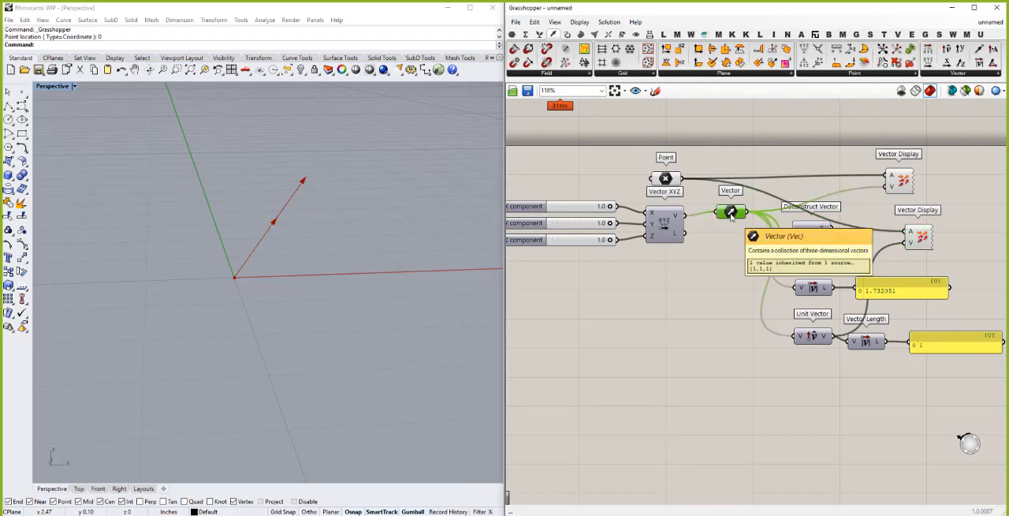
pyautogui.keyDown('alt'); pyautogui.moveTo(730, 213); pyautogui.dragTo(805, 379); pyautogui.keyUp('alt')
pyautogui.moveTo(747, 213); pyautogui.dragTo(798, 388)
pyautogui.click(813, 418)
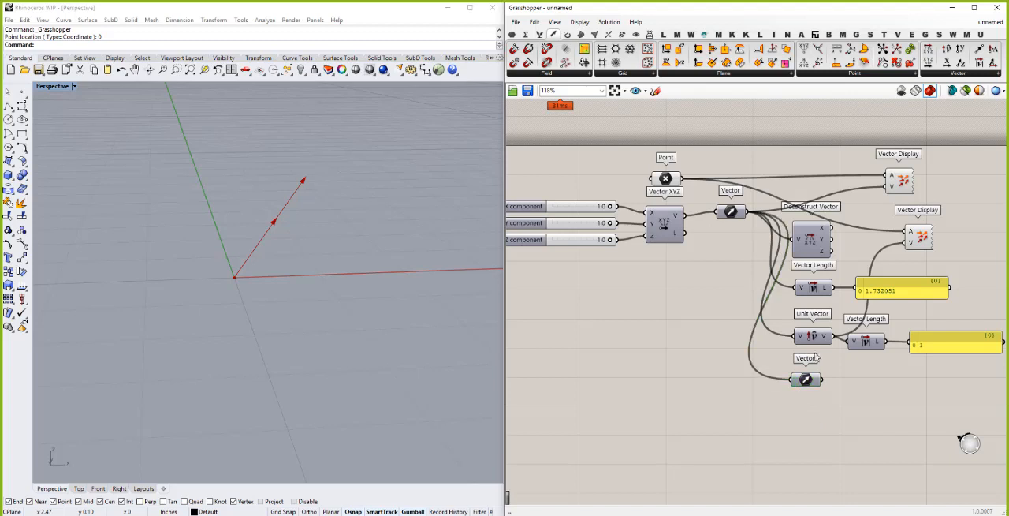
# - Turn on Unitize for the lower Vector parameter, connect it to the second Vector Length, and adjust its position
pyautogui.moveTo(816, 382)
pyautogui.rightClick(816, 383)
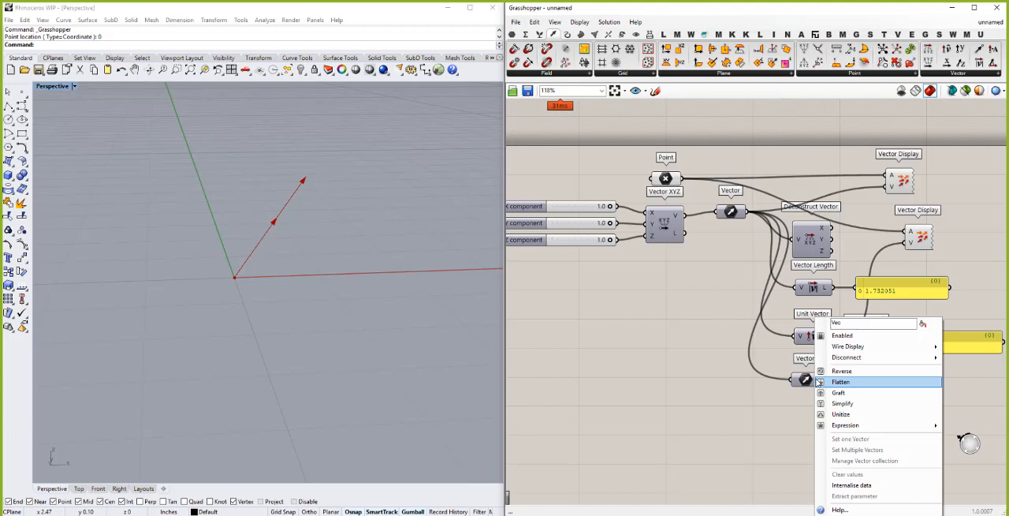
pyautogui.click(841, 415)
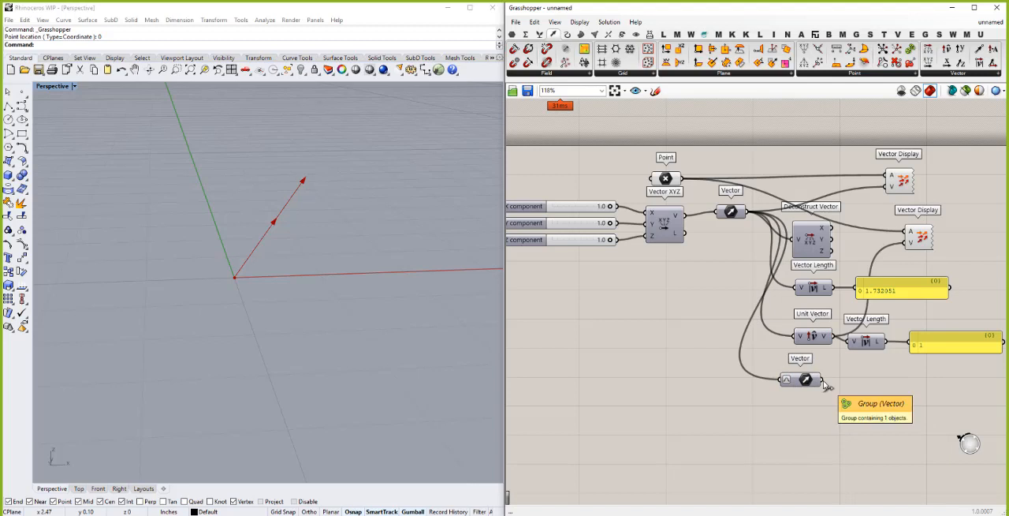
pyautogui.moveTo(870, 348); pyautogui.dragTo(857, 345)
pyautogui.moveTo(805, 381); pyautogui.dragTo(814, 378)
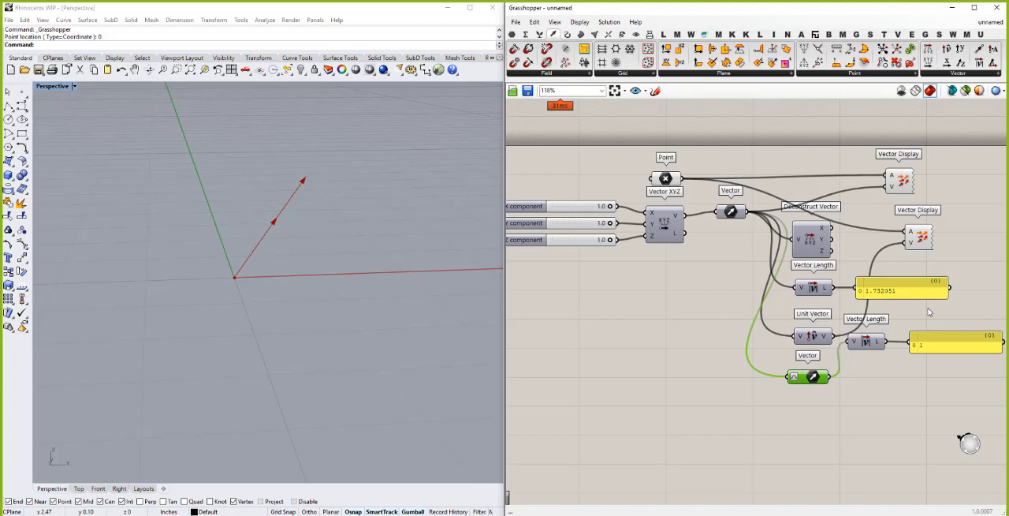
pyautogui.click(726, 349)
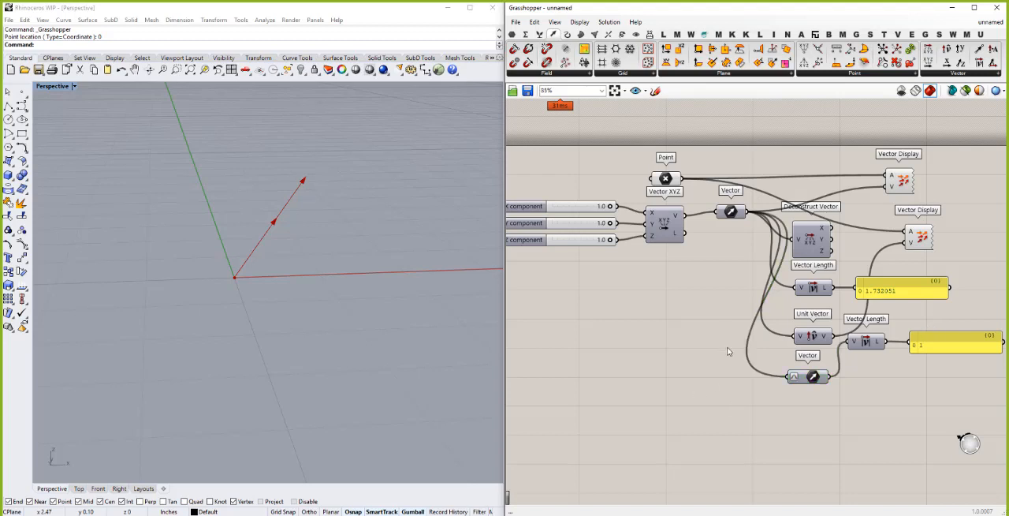
# - Add a Multiplication component below the second Vector Length and connect the unitized Vector parameter to its A input
pyautogui.scroll(-2, 726, 350)
pyautogui.scroll(2, 854, 396)
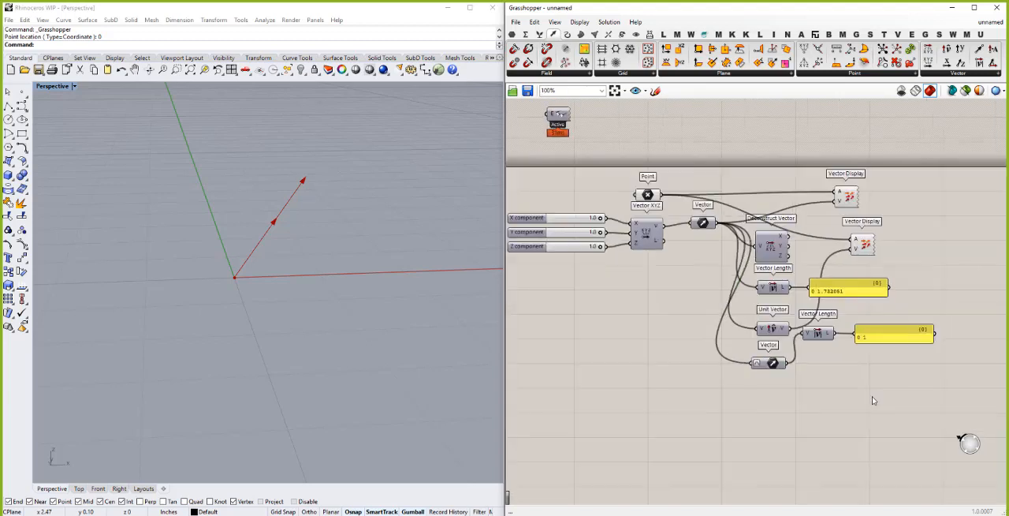
pyautogui.doubleClick(822, 383)
pyautogui.write('mult')
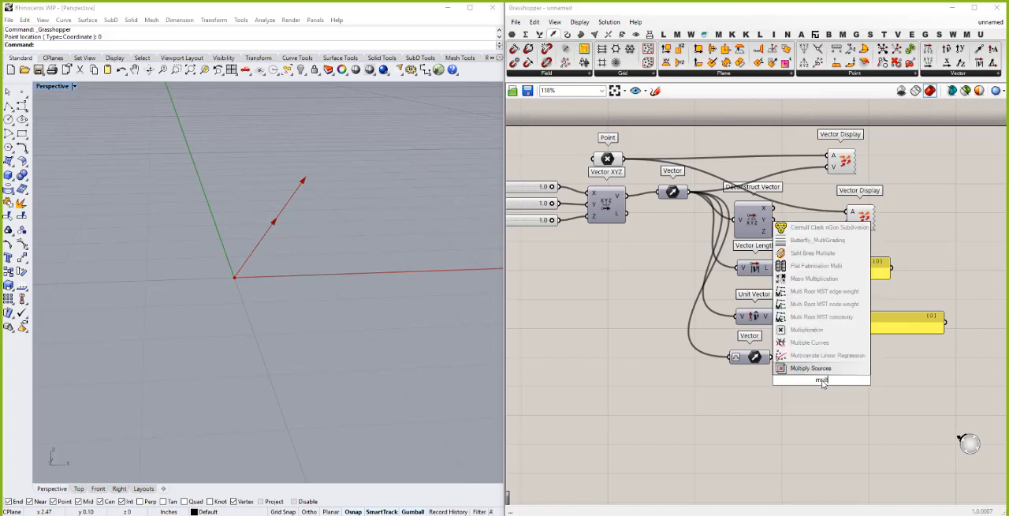
pyautogui.click(811, 342)
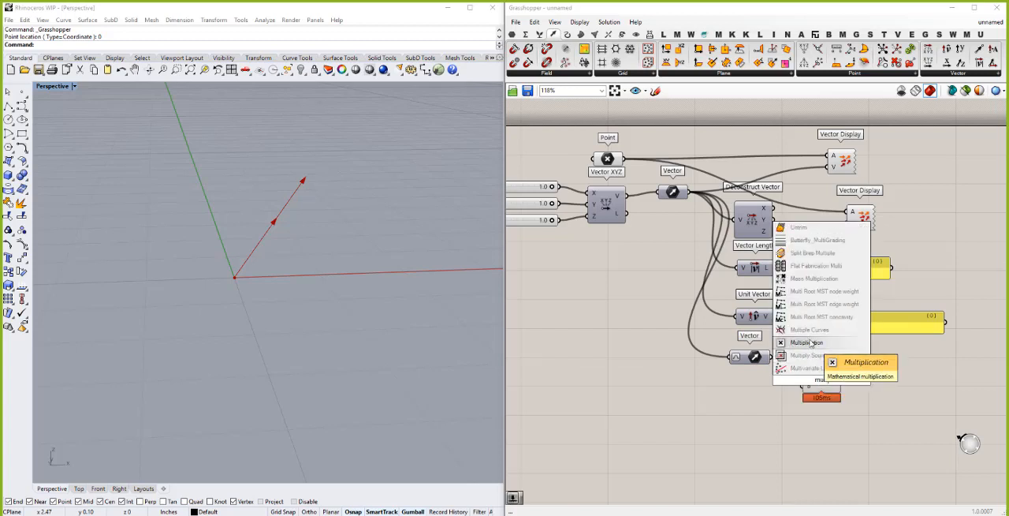
pyautogui.moveTo(770, 358); pyautogui.dragTo(803, 374)
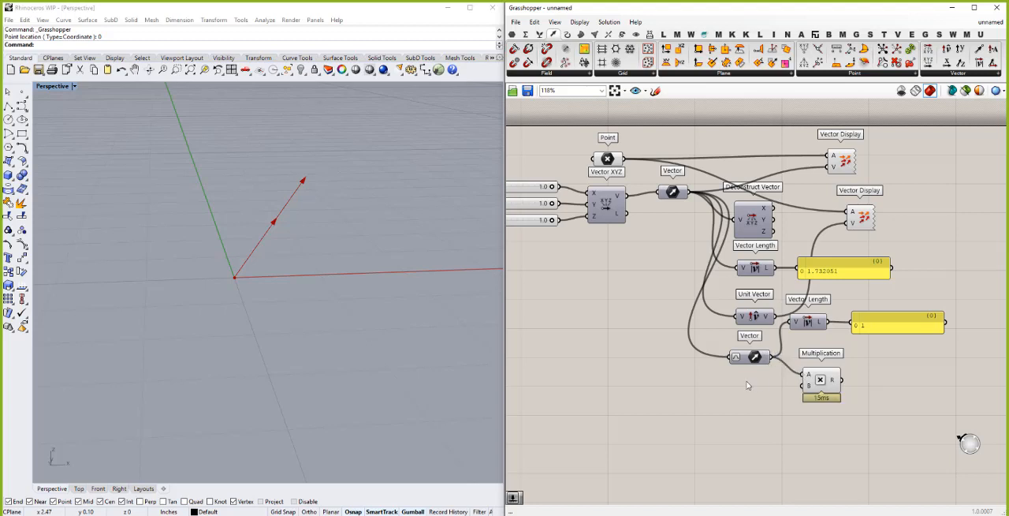
# - Add a number slider of 5 to Multiplication's B input and wire the result into the second Vector Length
pyautogui.doubleClick(748, 384)
pyautogui.write('5')
pyautogui.press('Return')
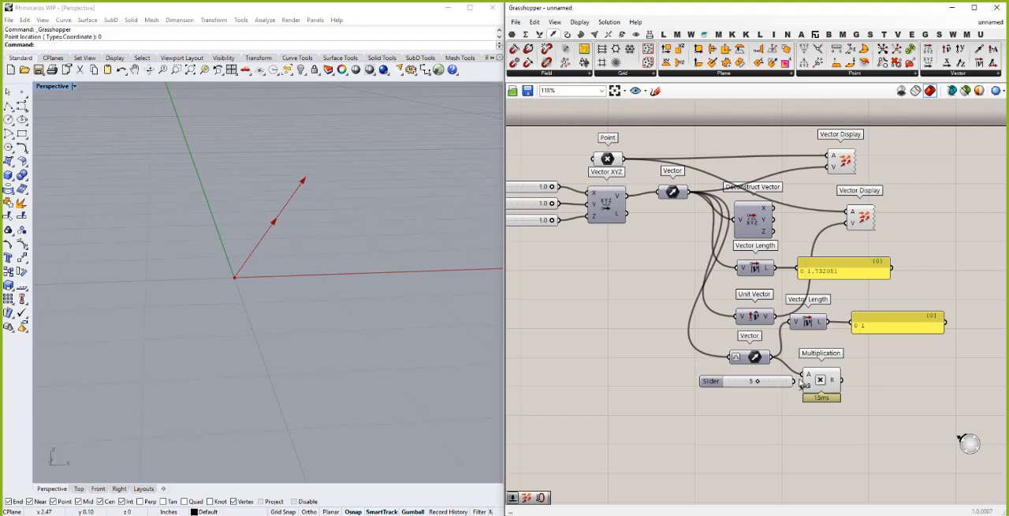
pyautogui.moveTo(803, 383); pyautogui.dragTo(765, 383)
pyautogui.moveTo(842, 380); pyautogui.dragTo(796, 324)
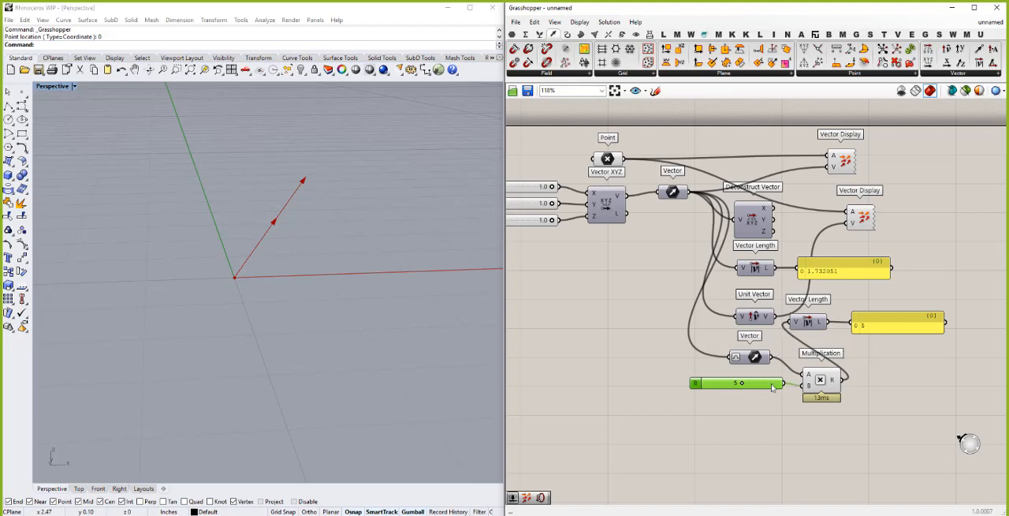
pyautogui.moveTo(772, 387); pyautogui.dragTo(772, 389)
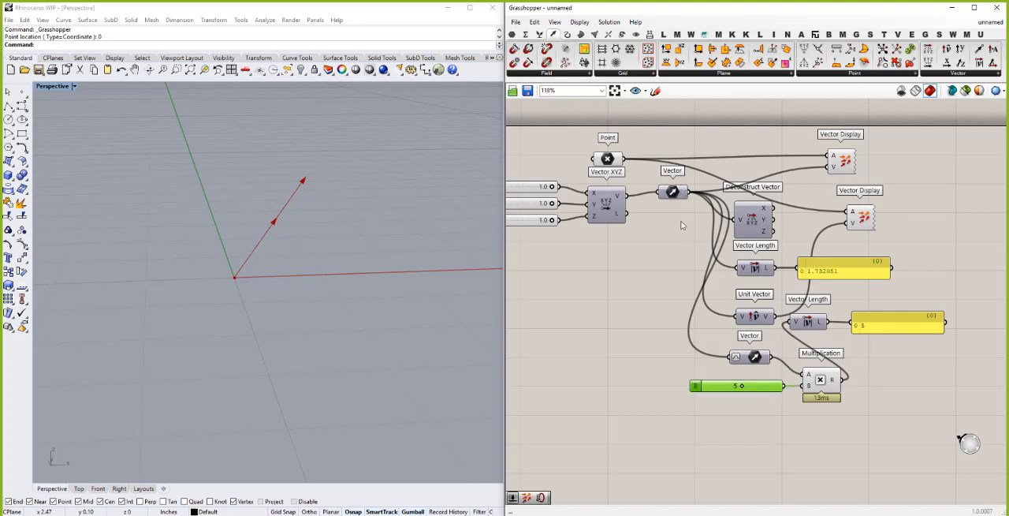
# - Try the original non-unitized vector in Multiplication's A input, and reconnect the unitized Vector parameter
pyautogui.moveTo(783, 339); pyautogui.dragTo(803, 376)
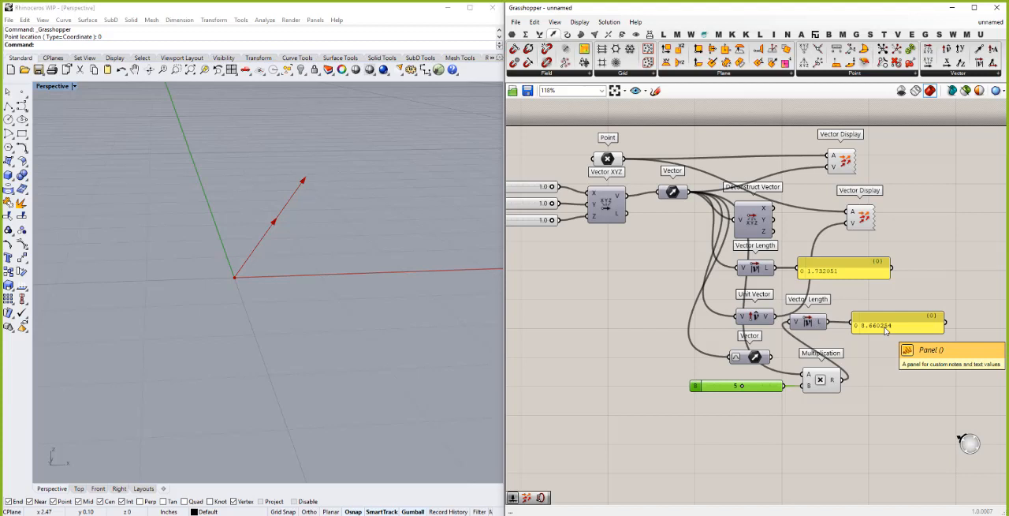
pyautogui.click(795, 451)
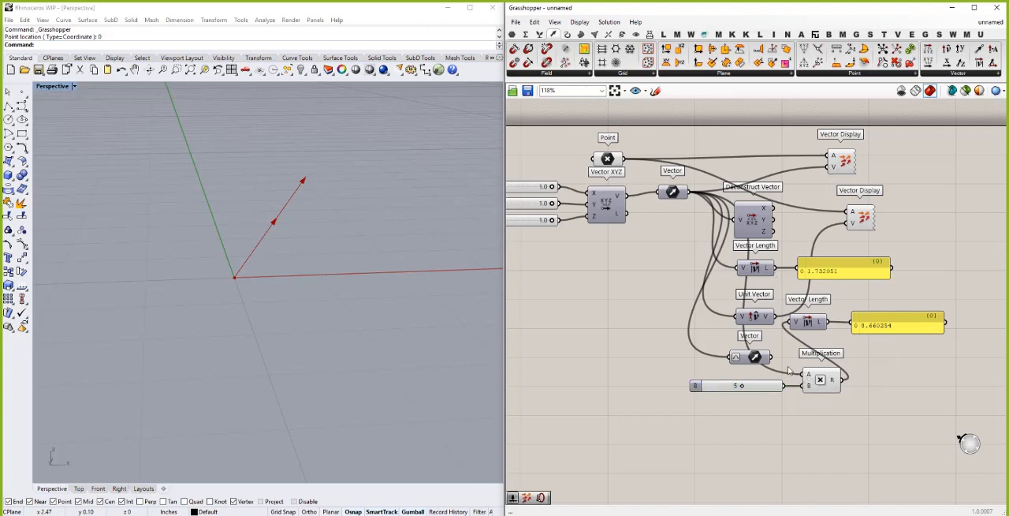
pyautogui.moveTo(804, 375); pyautogui.dragTo(803, 377)
# - Add an Amplitude component below the Multiplication slider and connect the original Vector parameter to its V input
pyautogui.doubleClick(751, 415)
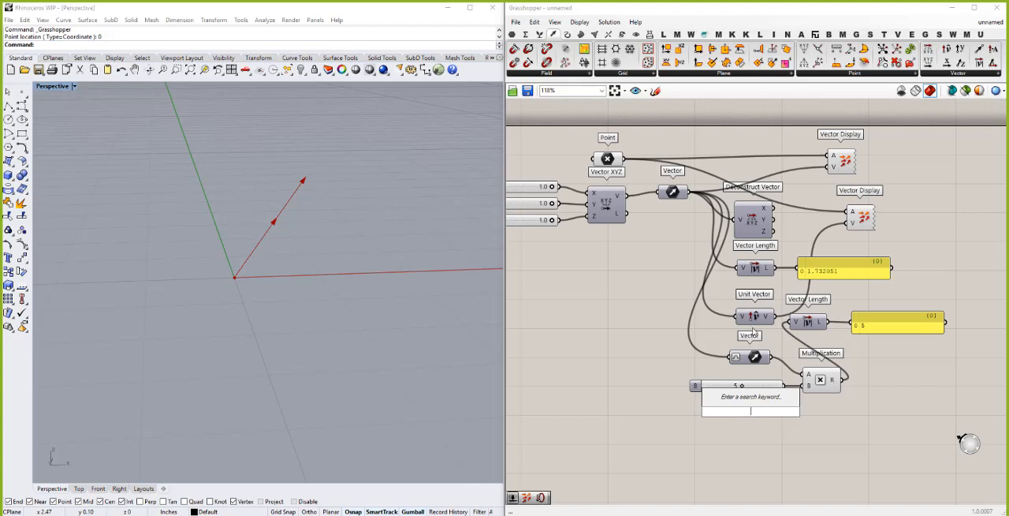
pyautogui.write('ampl')
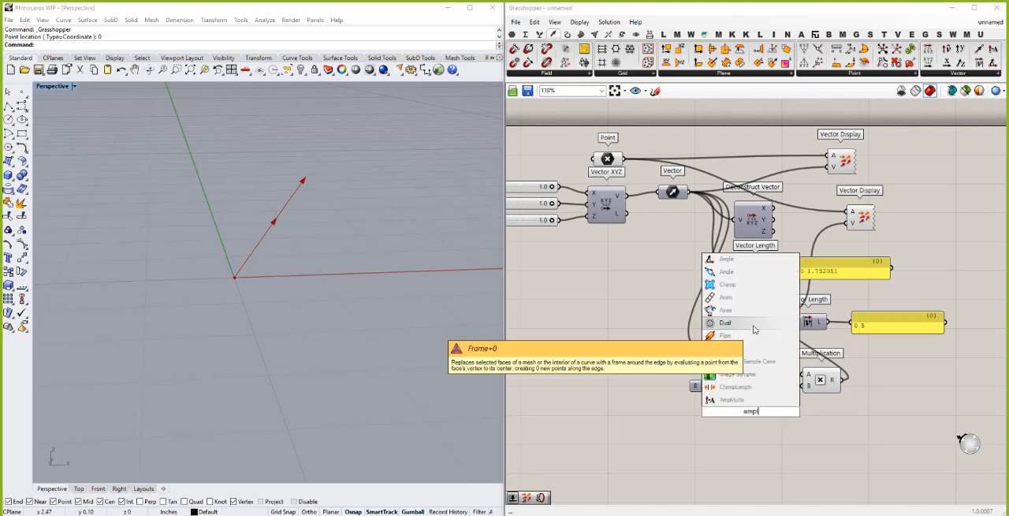
pyautogui.click(735, 399)
pyautogui.moveTo(751, 414); pyautogui.dragTo(754, 435)
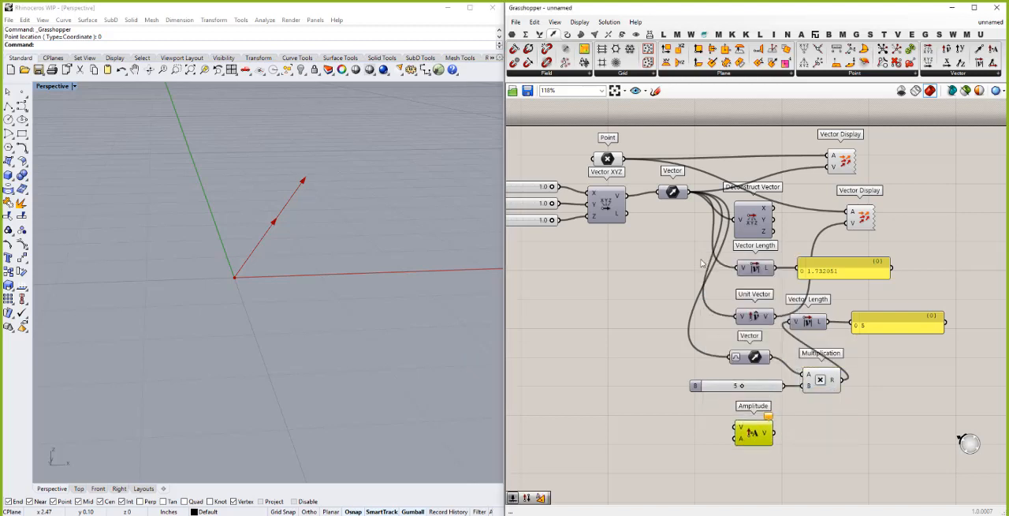
pyautogui.moveTo(690, 202); pyautogui.dragTo(739, 430)
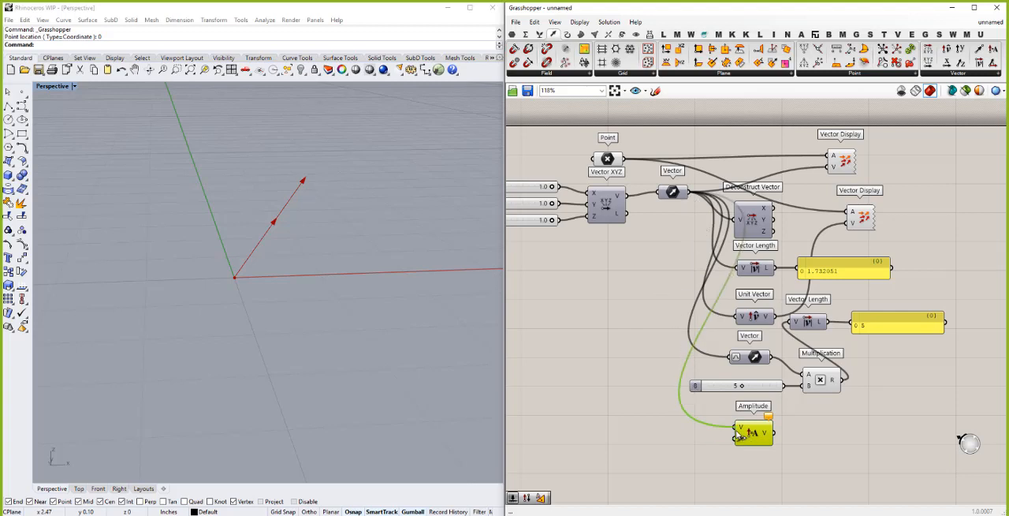
# - Duplicate Multiplication's slider of 5, place the copy beside Amplitude, and connect it to Amplitude's A input
pyautogui.click(726, 389)
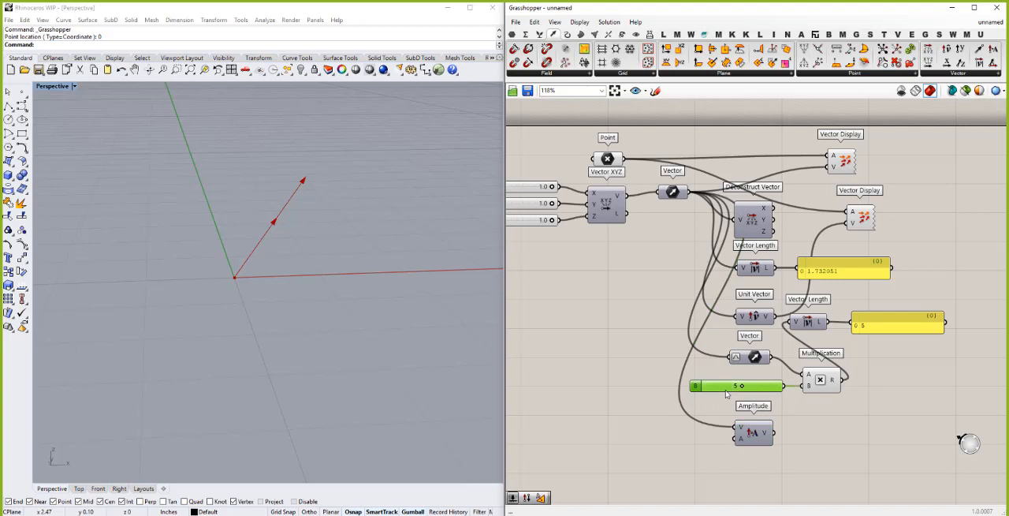
pyautogui.hotkey('ctrl', 'c')
pyautogui.hotkey('ctrl', 'v')
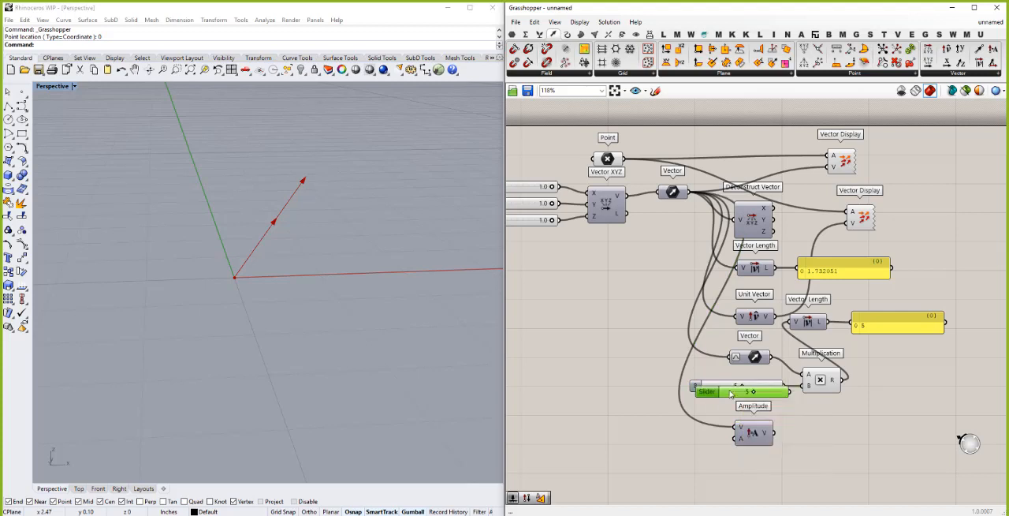
pyautogui.moveTo(726, 395); pyautogui.dragTo(667, 447)
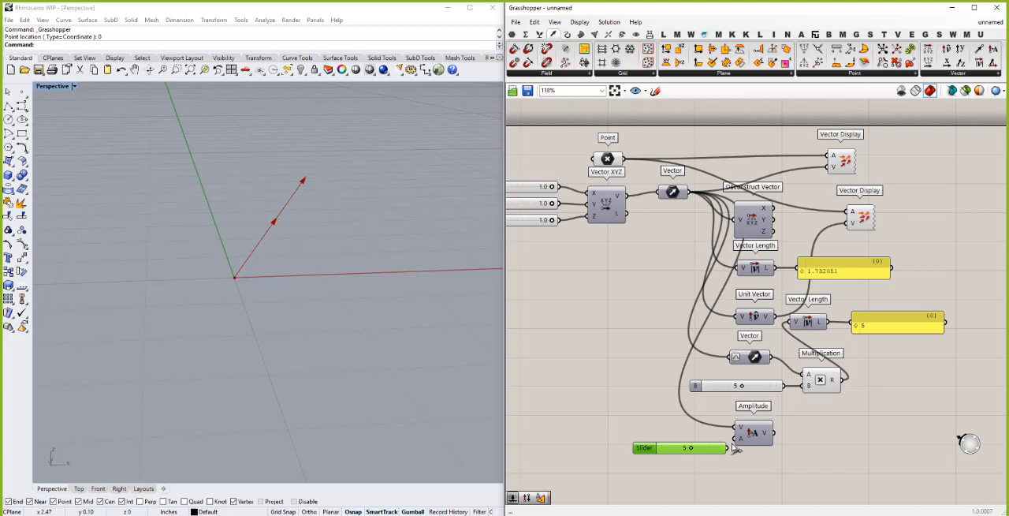
pyautogui.moveTo(735, 449); pyautogui.dragTo(736, 438)
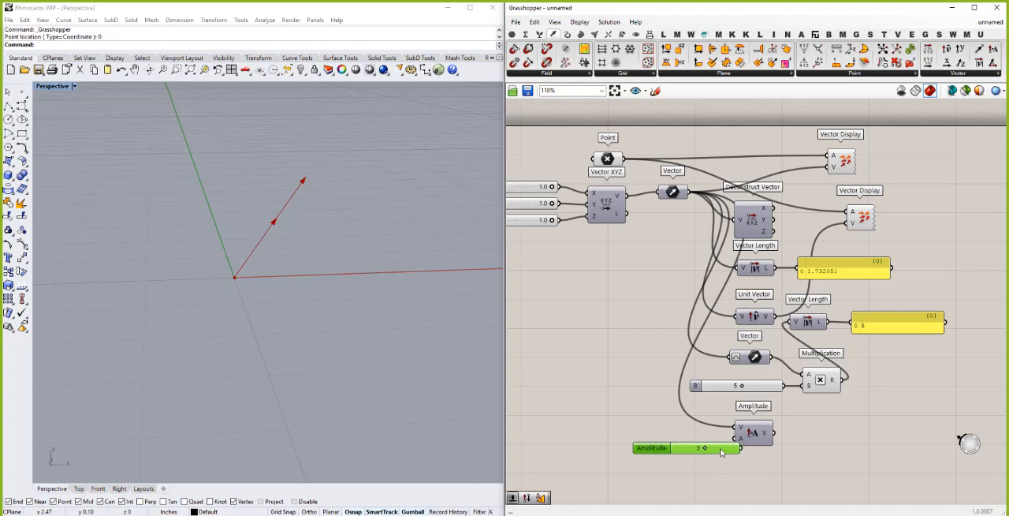
pyautogui.moveTo(727, 455); pyautogui.dragTo(706, 447)
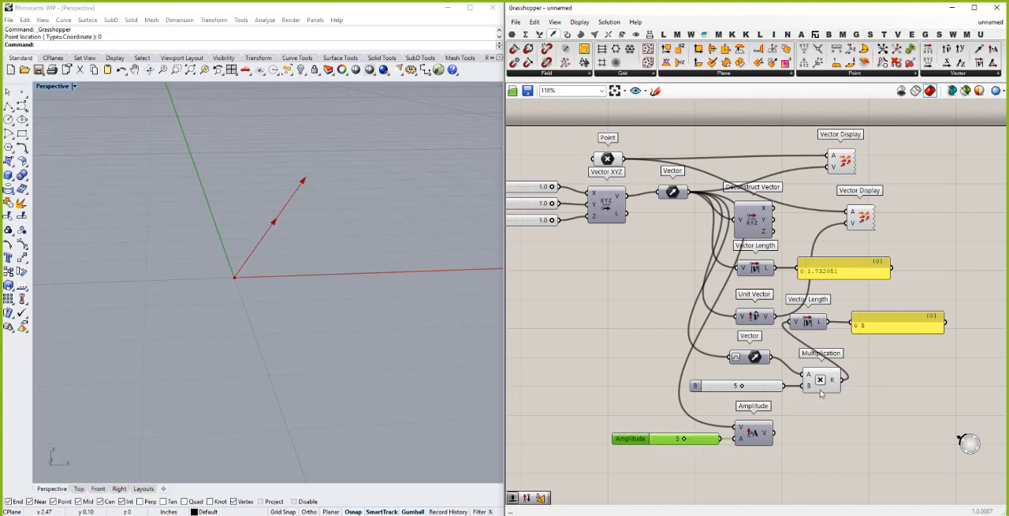
# - Wire Amplitude's output into the second Vector Length, line that component and its panel up beside Amplitude, and space the downstream components away from Vector
pyautogui.moveTo(774, 432); pyautogui.dragTo(791, 322)
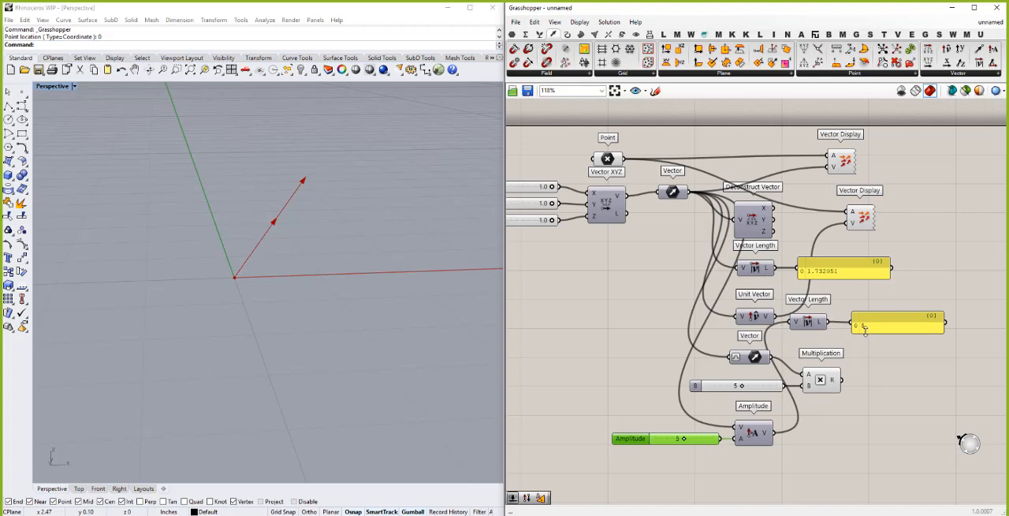
pyautogui.moveTo(874, 342); pyautogui.dragTo(814, 435)
pyautogui.scroll(-2, 744, 311)
pyautogui.moveTo(898, 442); pyautogui.dragTo(711, 175)
pyautogui.moveTo(752, 251); pyautogui.dragTo(820, 251)
pyautogui.click(838, 470)
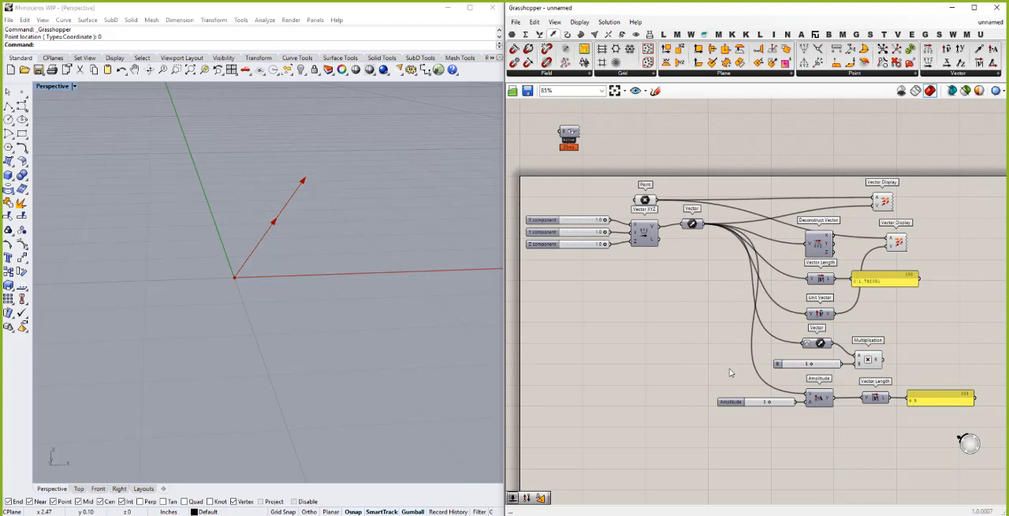
# - Insert a relay on the wire from Vector to Amplitude and place it just above the Amplitude slider
pyautogui.doubleClick(753, 325)
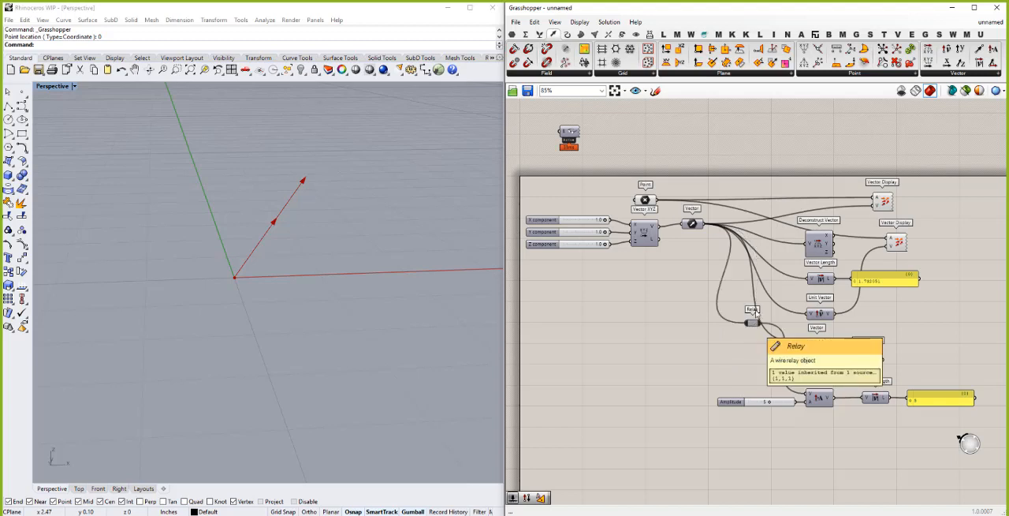
pyautogui.moveTo(754, 324); pyautogui.dragTo(730, 389)
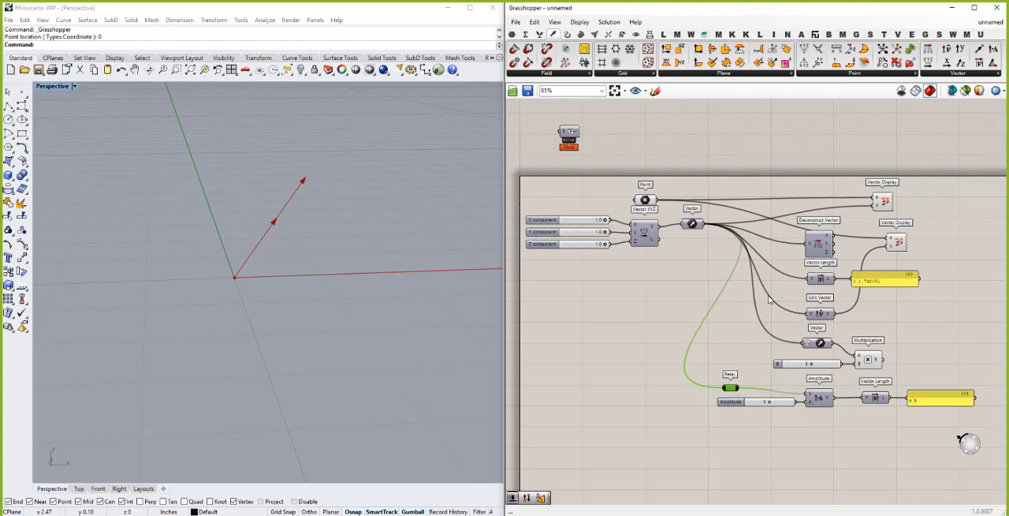
pyautogui.click(727, 366)
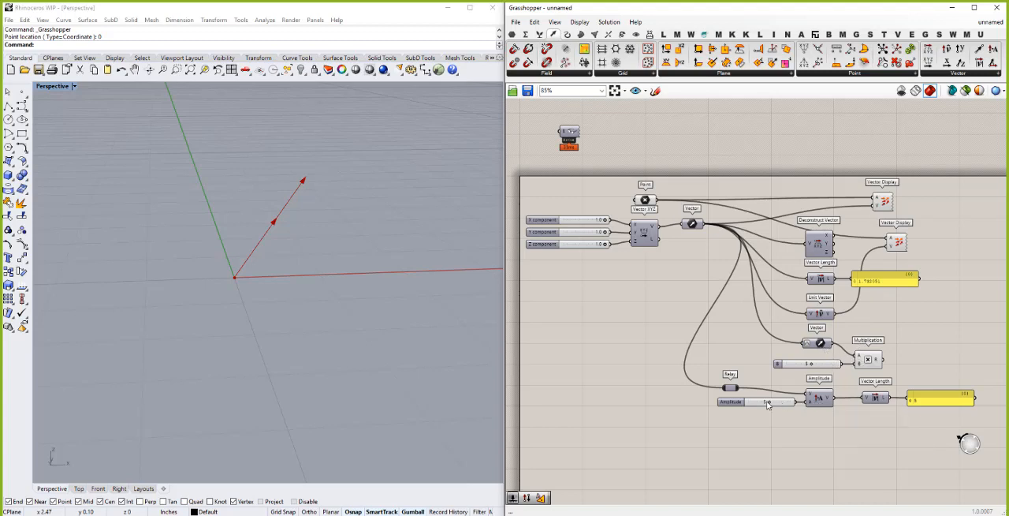
# - Turn off Unitize on the lower Vector parameter that feeds Multiplication
pyautogui.rightClick(810, 344)
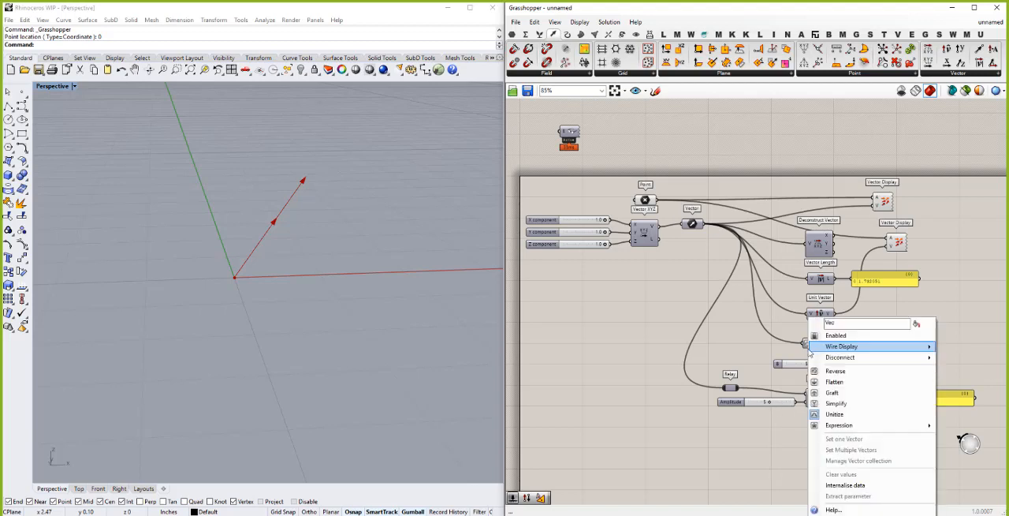
pyautogui.click(835, 414)
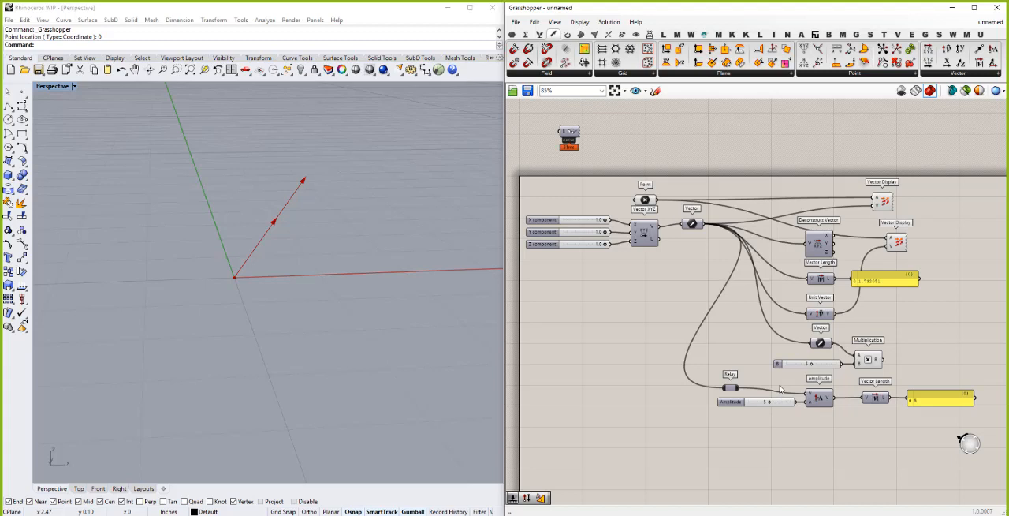
# - Add a Reverse vector component below Amplitude and connect the original Vector parameter to its input
pyautogui.doubleClick(797, 427)
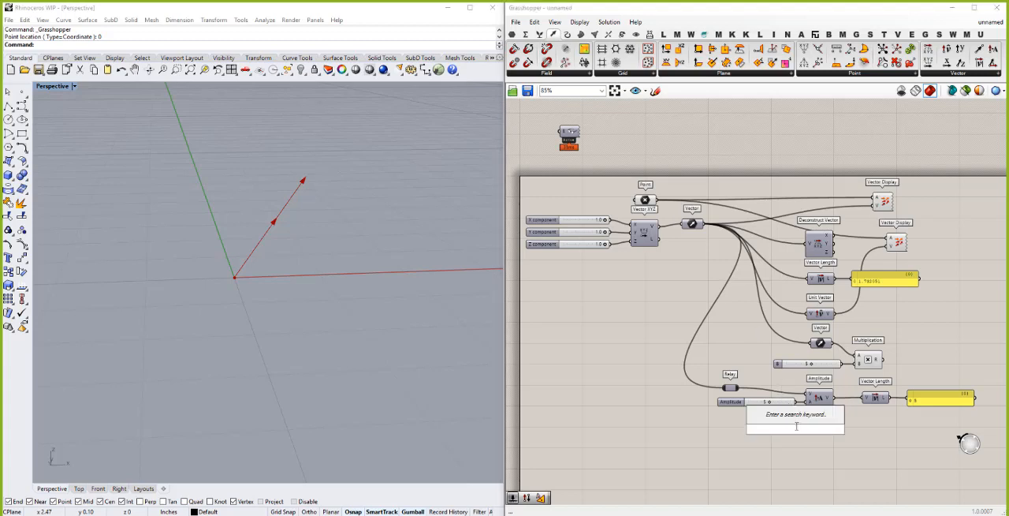
pyautogui.write('rever')
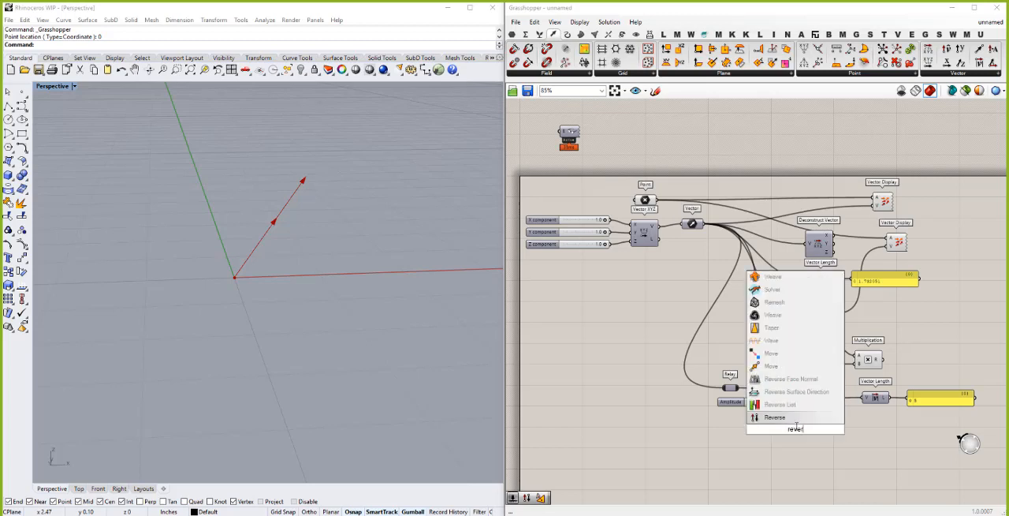
pyautogui.press('Return')
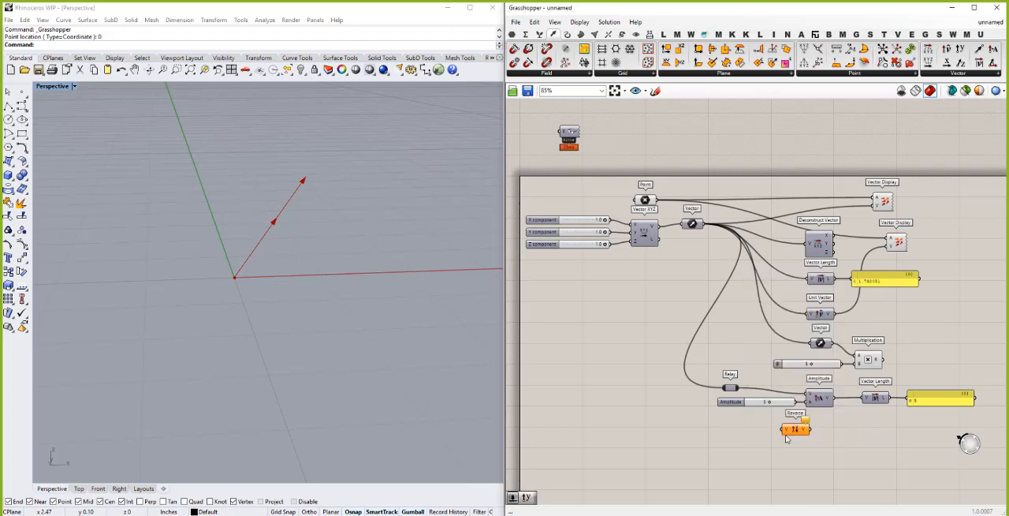
pyautogui.moveTo(795, 432); pyautogui.dragTo(806, 432)
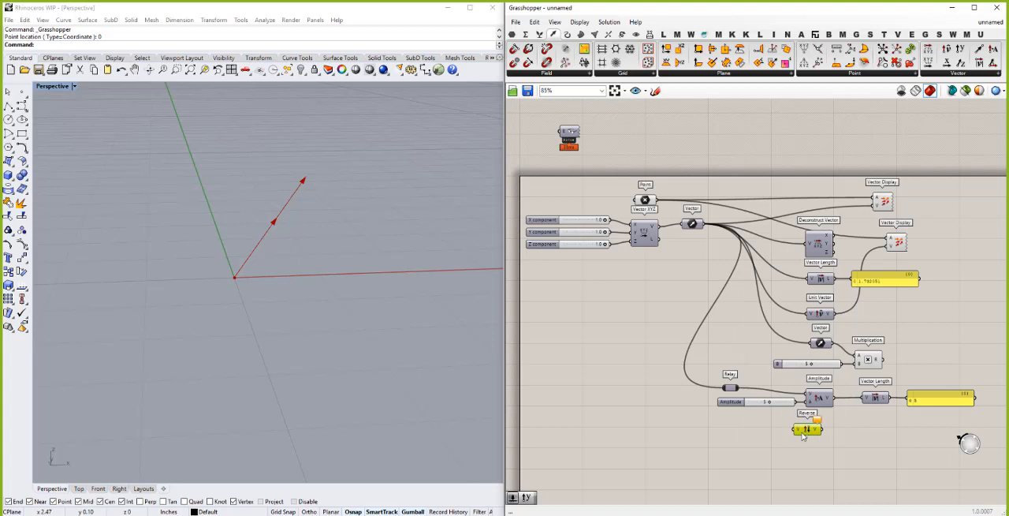
pyautogui.moveTo(703, 225); pyautogui.dragTo(796, 429)
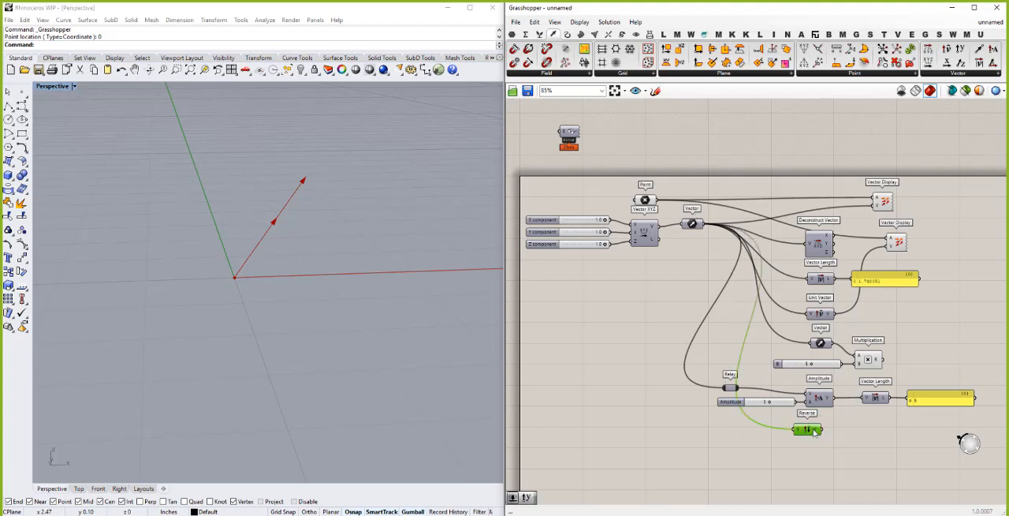
# - Duplicate the second Vector Display, place the copy beside Reverse, and wire Reverse's output into its V input
pyautogui.click(897, 242)
pyautogui.hotkey('ctrl', 'c')
pyautogui.hotkey('ctrl', 'v')
pyautogui.moveTo(900, 241); pyautogui.dragTo(875, 438)
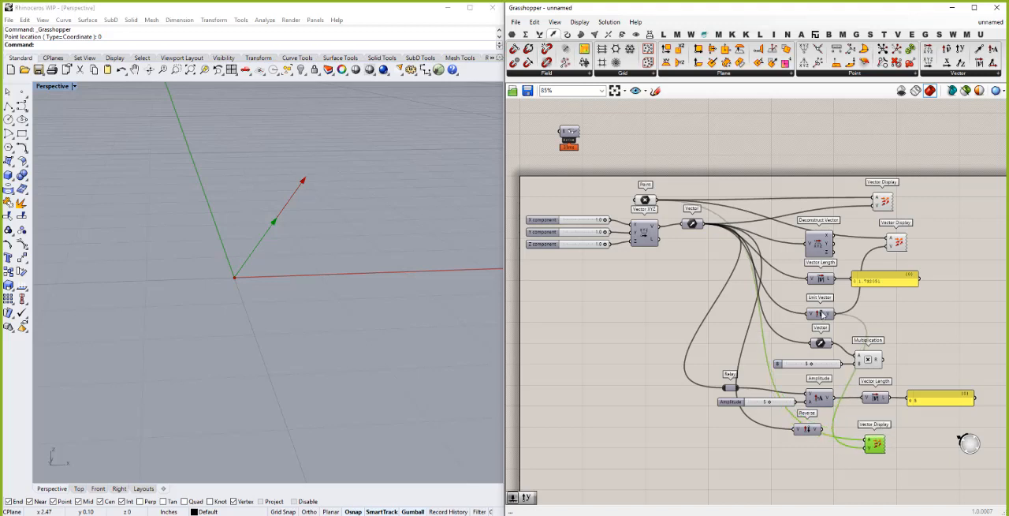
pyautogui.moveTo(855, 448); pyautogui.dragTo(878, 433)
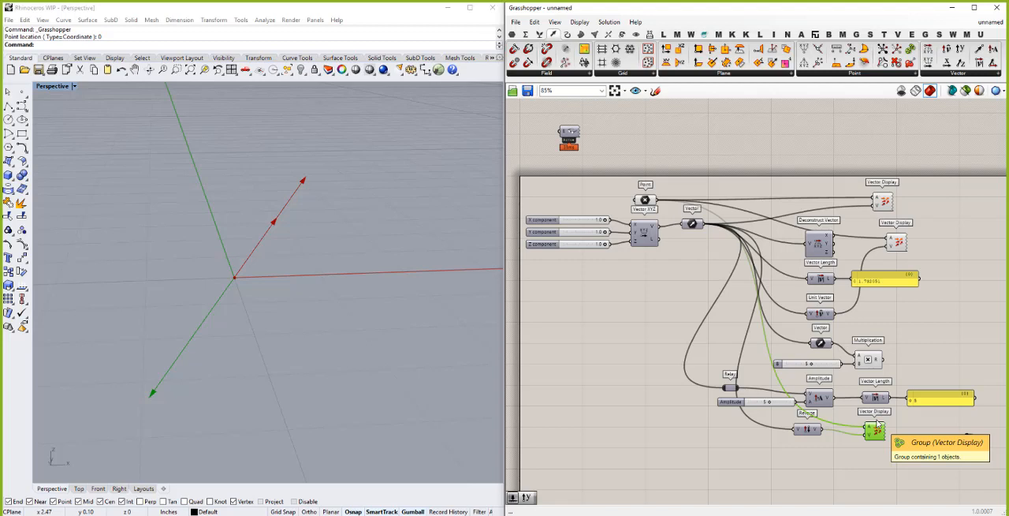
pyautogui.click(969, 440)
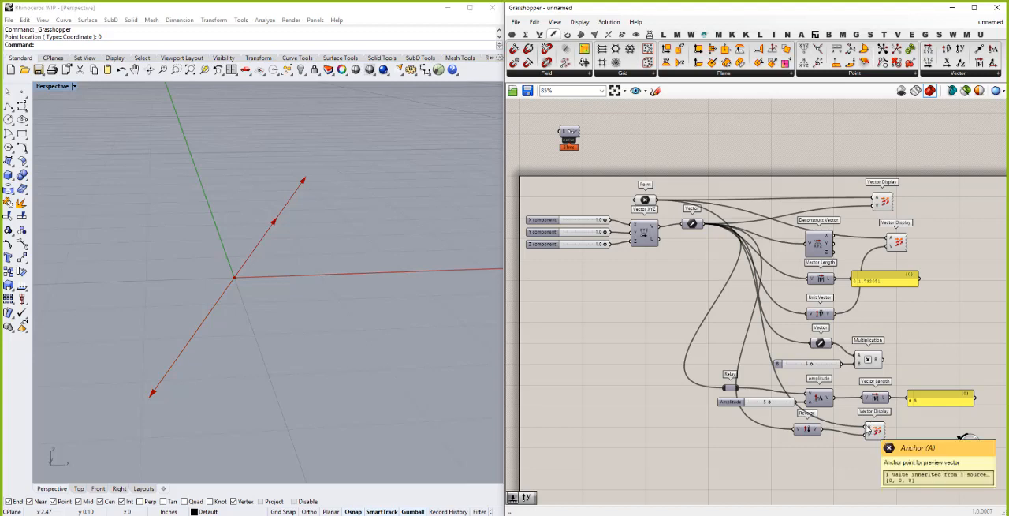
# - Set the wire display of the lowest Vector Display's anchor input to Hidden
pyautogui.rightClick(869, 428)
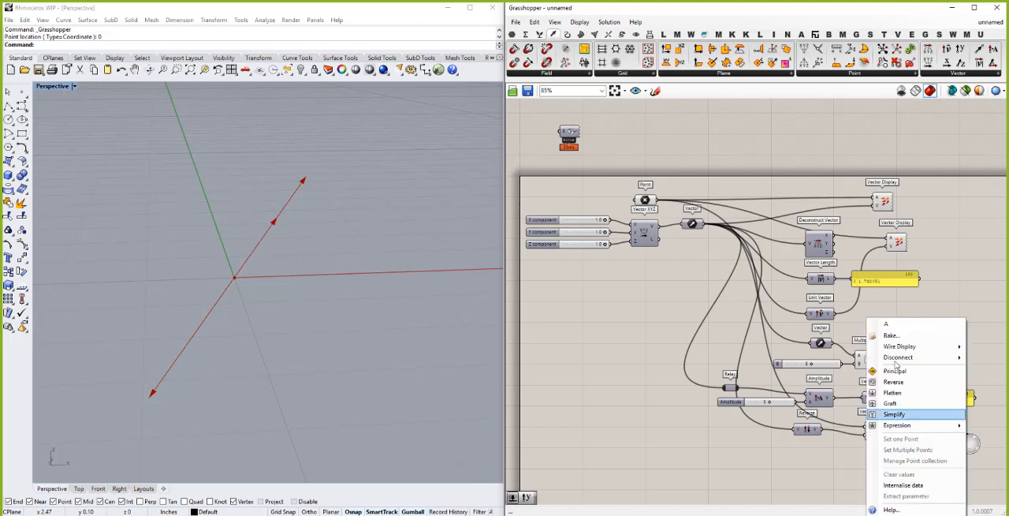
pyautogui.moveTo(898, 350)
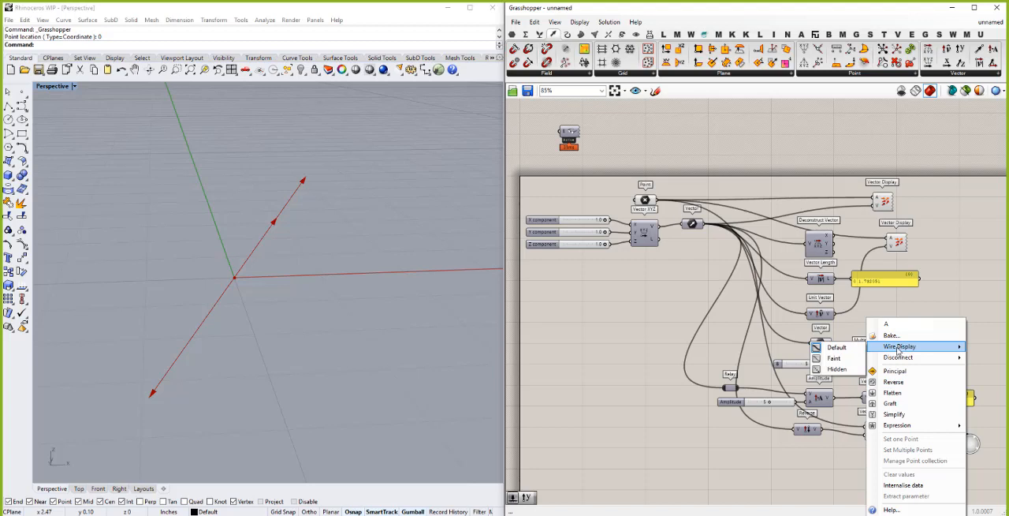
pyautogui.click(847, 371)
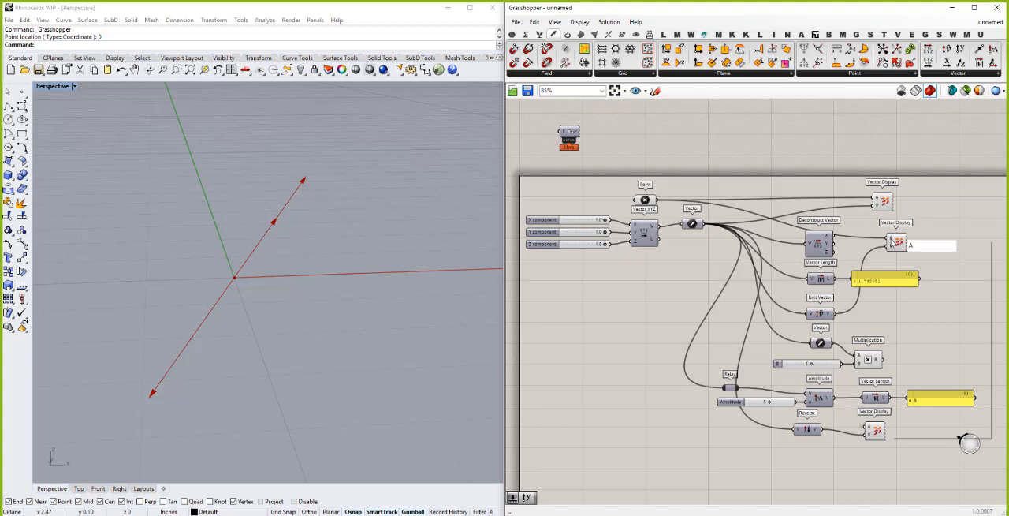
# - Set the wire display of the second Vector Display's anchor input, the one previewing the unit vector, to Hidden
pyautogui.rightClick(892, 241)
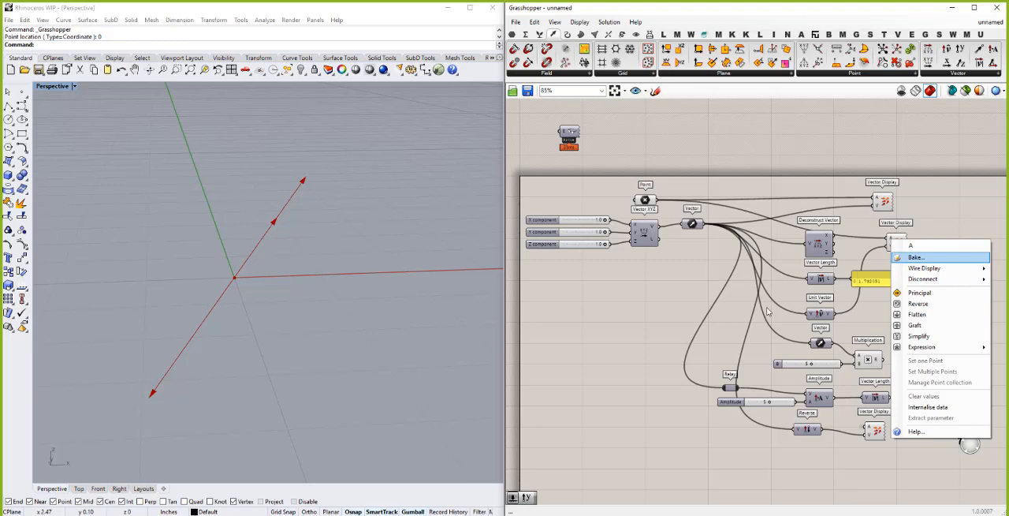
pyautogui.scroll(-3, 800, 303)
pyautogui.scroll(3, 773, 265)
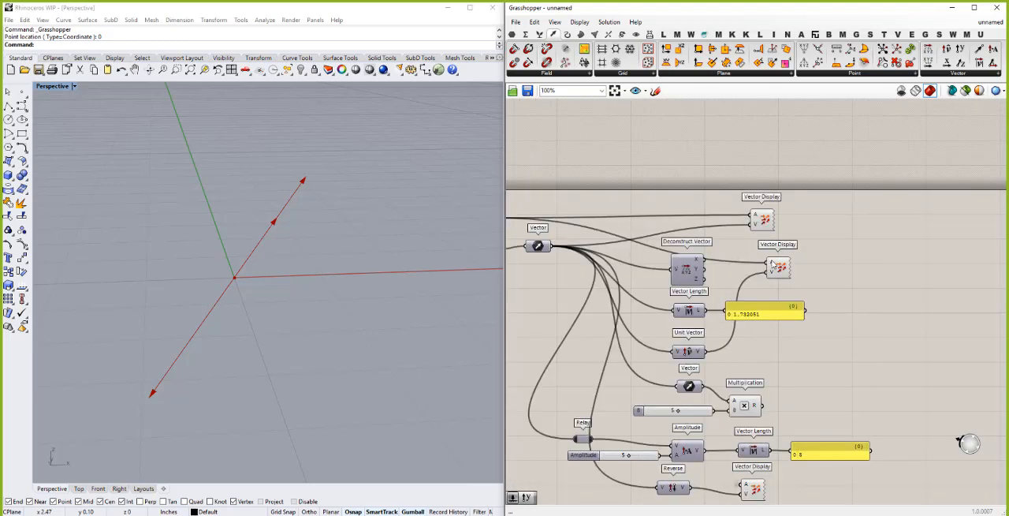
pyautogui.rightClick(772, 265)
pyautogui.moveTo(849, 293)
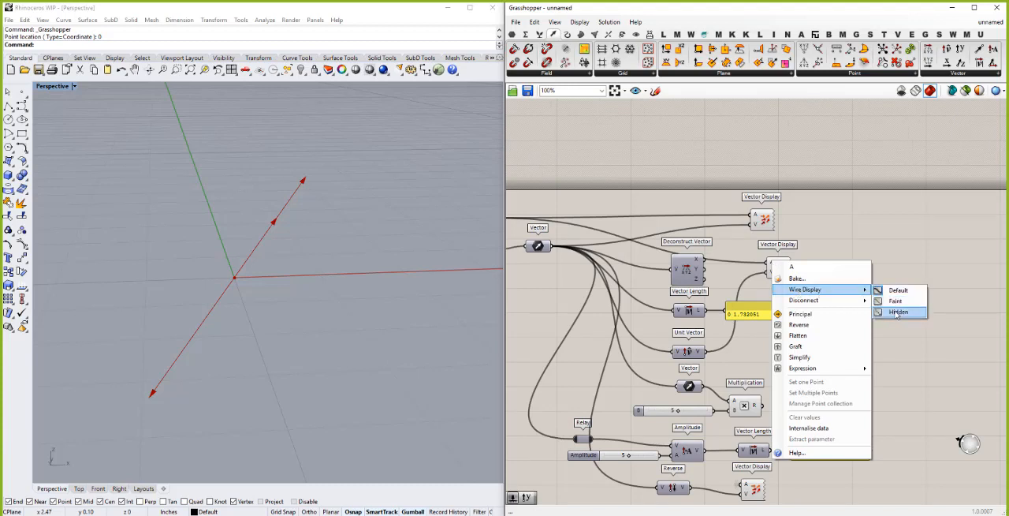
pyautogui.click(897, 313)
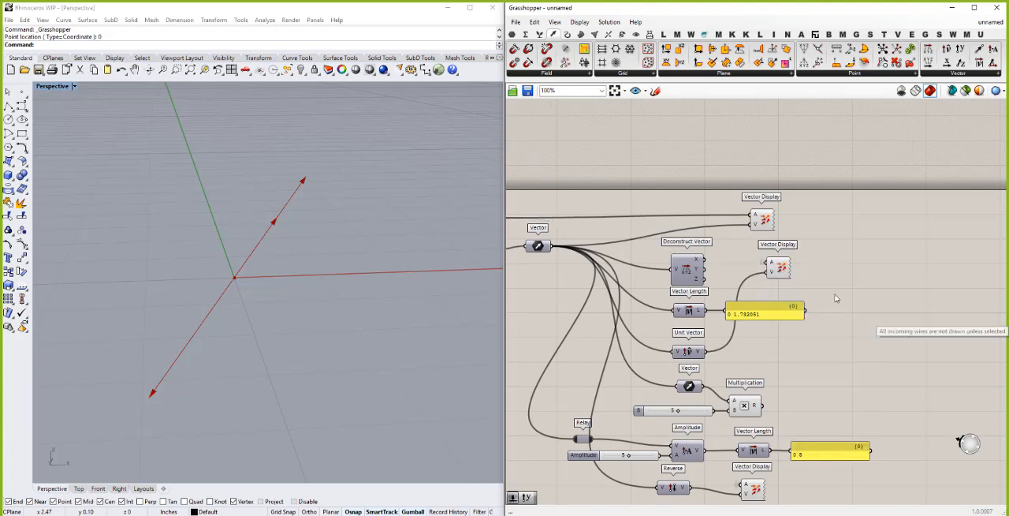
# - Set the wire display of the uppermost Vector Display's anchor input to Faint
pyautogui.rightClick(755, 218)
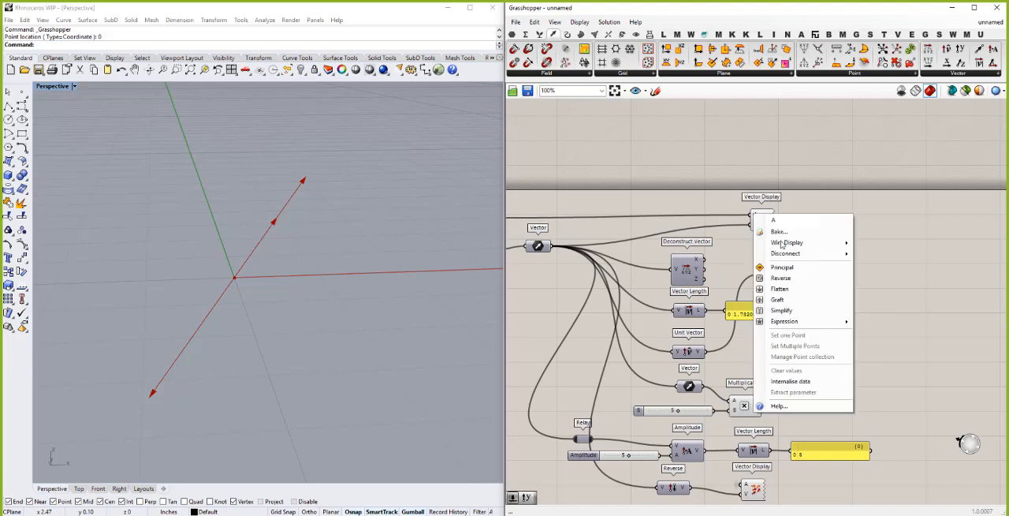
pyautogui.moveTo(793, 245)
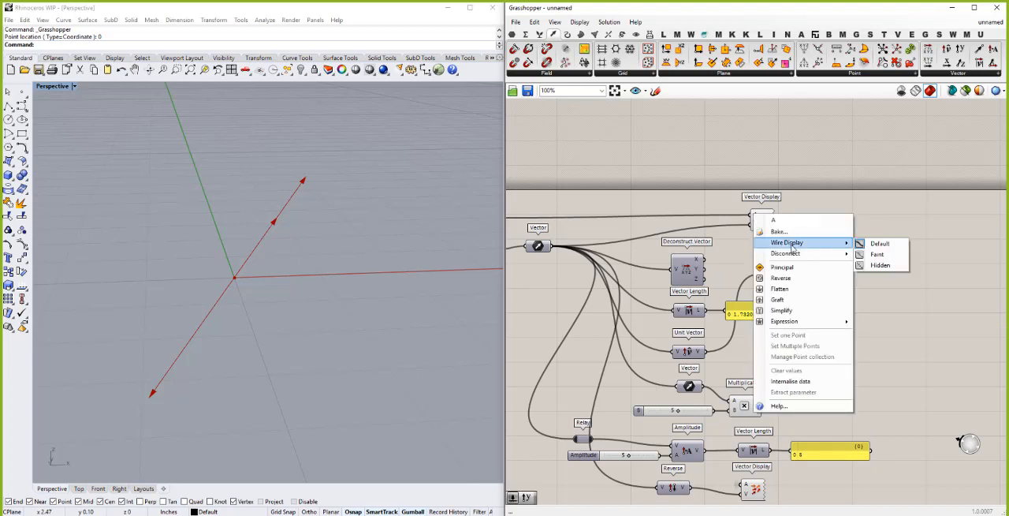
pyautogui.click(861, 255)
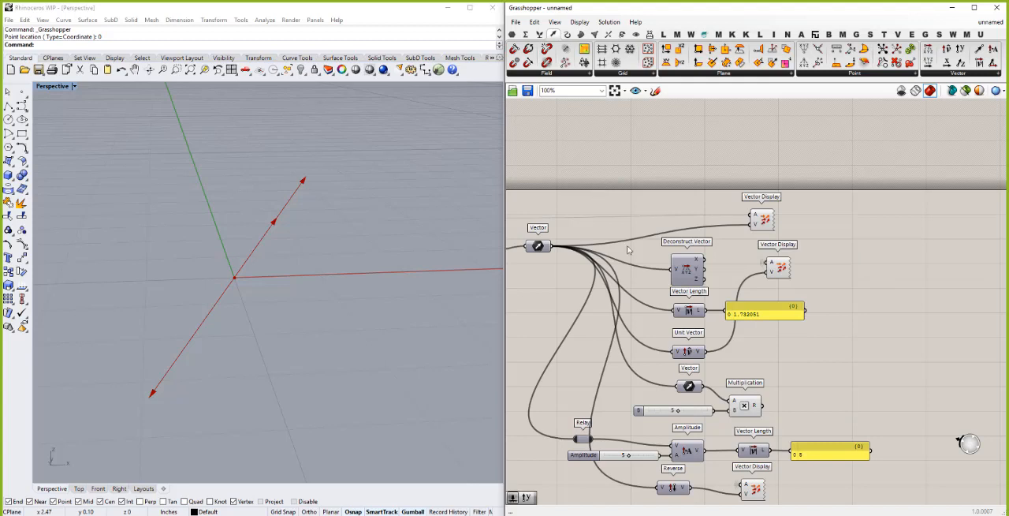
pyautogui.scroll(-3, 810, 322)
pyautogui.scroll(-2, 836, 323)
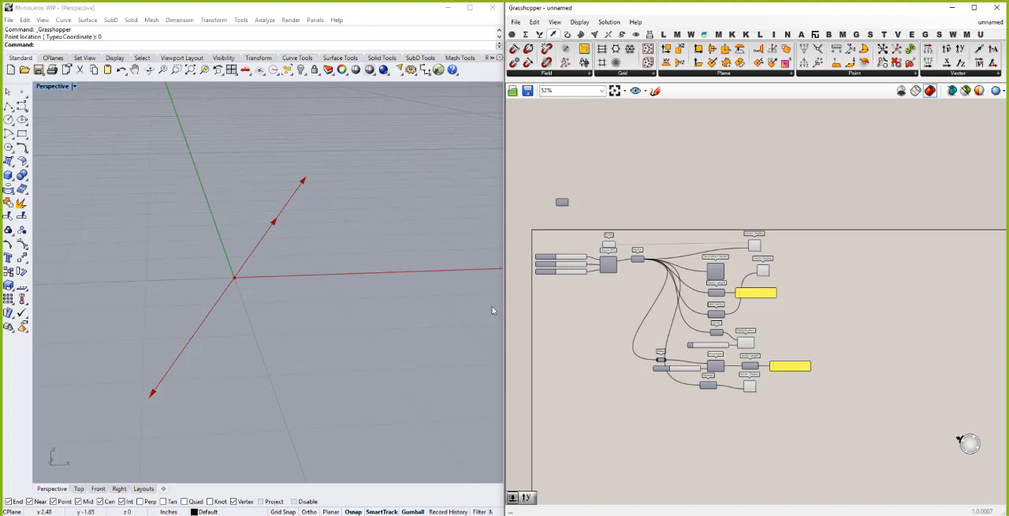
# - Group all the vector components, from the XYZ sliders to the Vector Displays, and shift the group slightly sideways on the canvas
pyautogui.scroll(3, 563, 284)
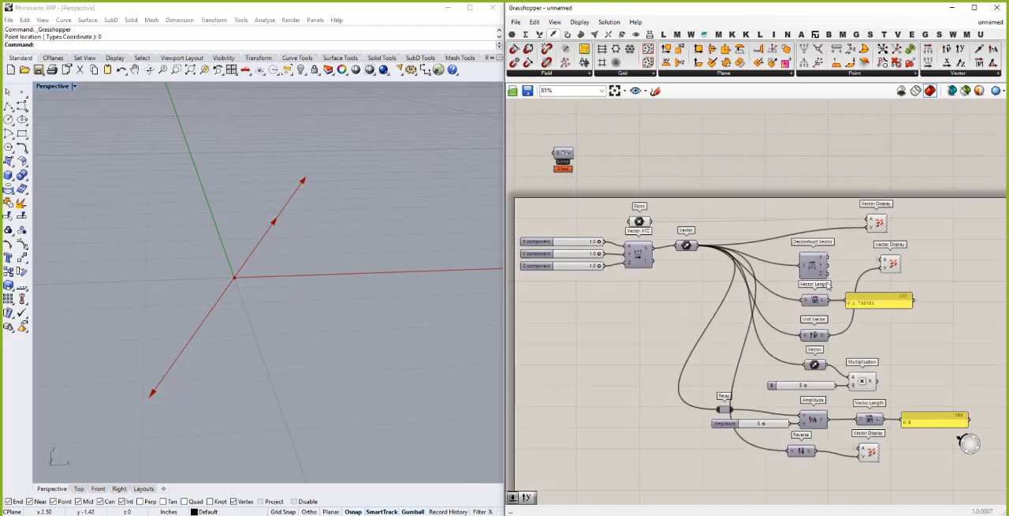
pyautogui.scroll(-1, 796, 264)
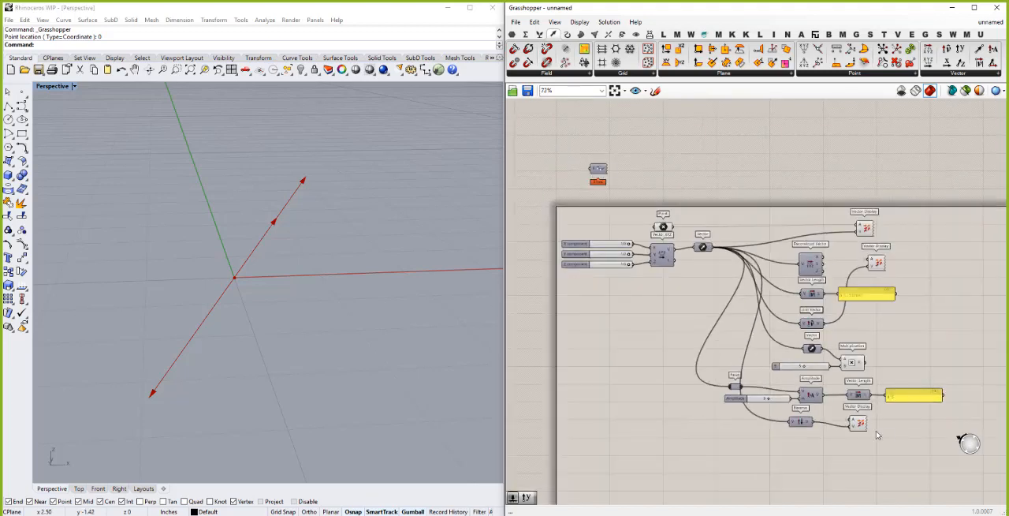
pyautogui.moveTo(939, 444); pyautogui.dragTo(600, 207)
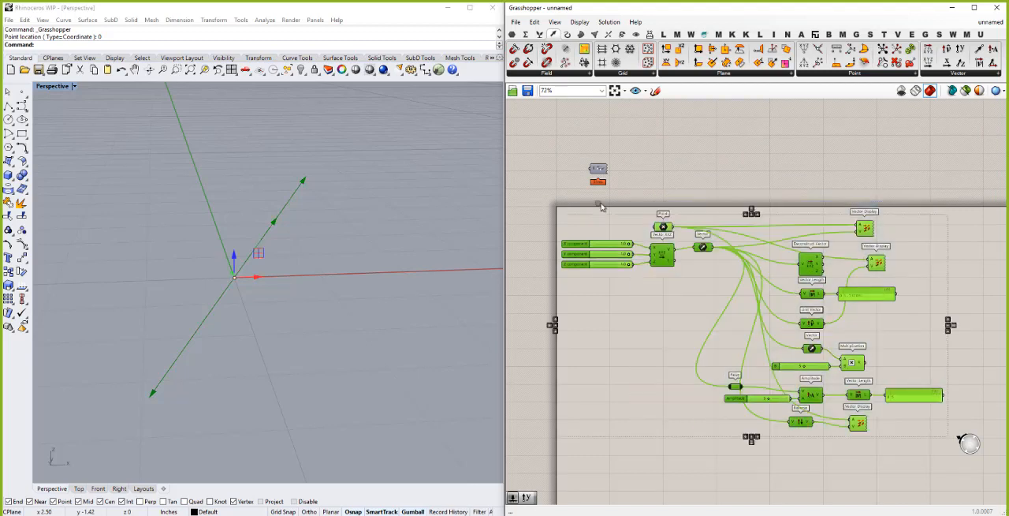
pyautogui.hotkey('ctrl', 'g')
pyautogui.moveTo(662, 356); pyautogui.dragTo(678, 355)
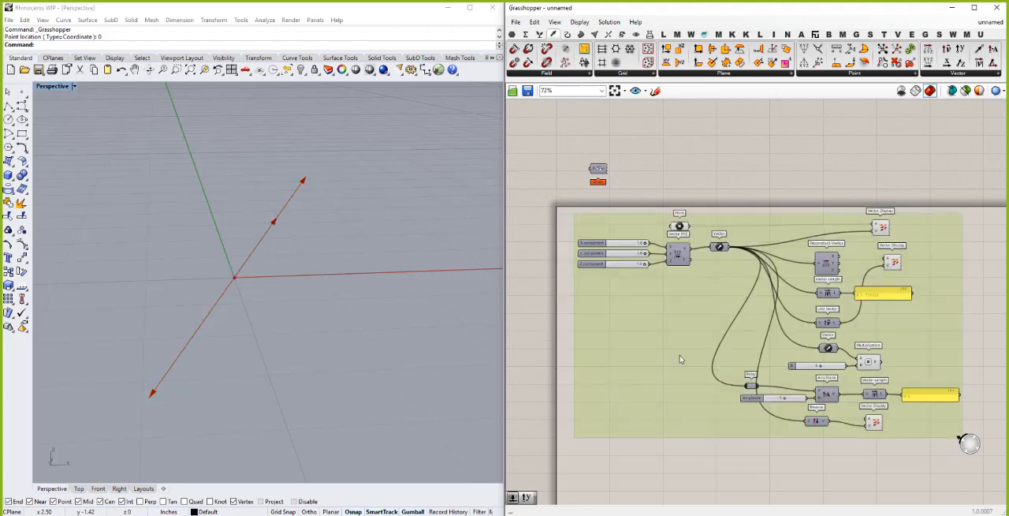
pyautogui.click(676, 446)
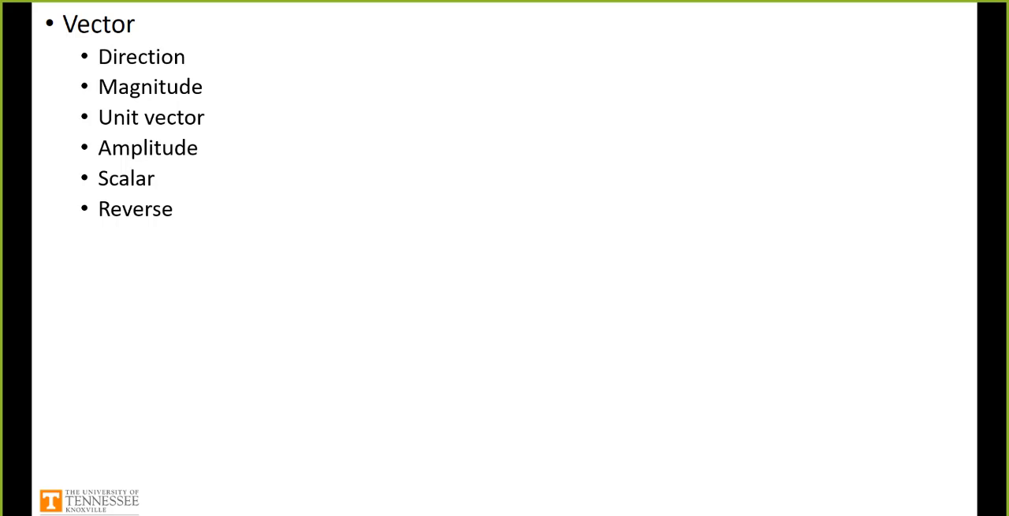
pyautogui.press('Right')
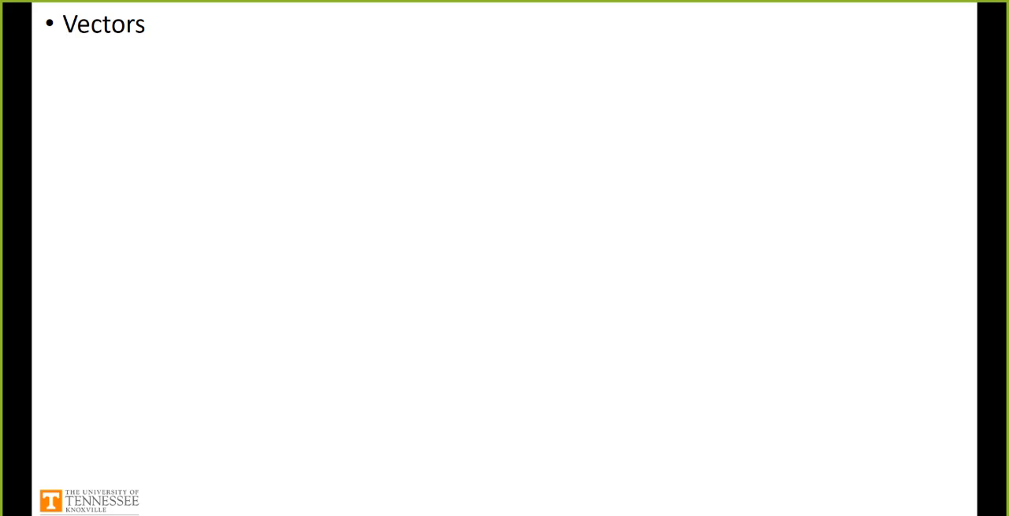
pyautogui.press('Right')
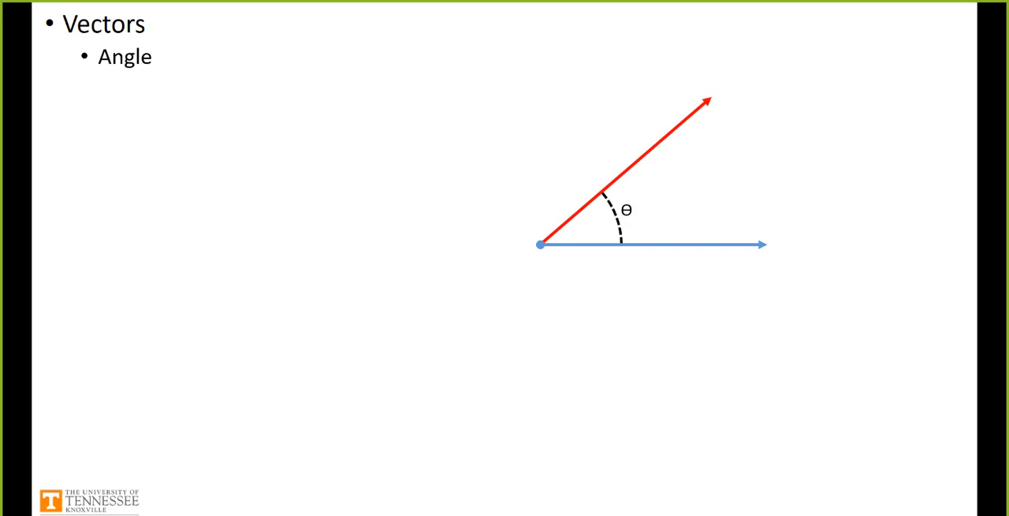
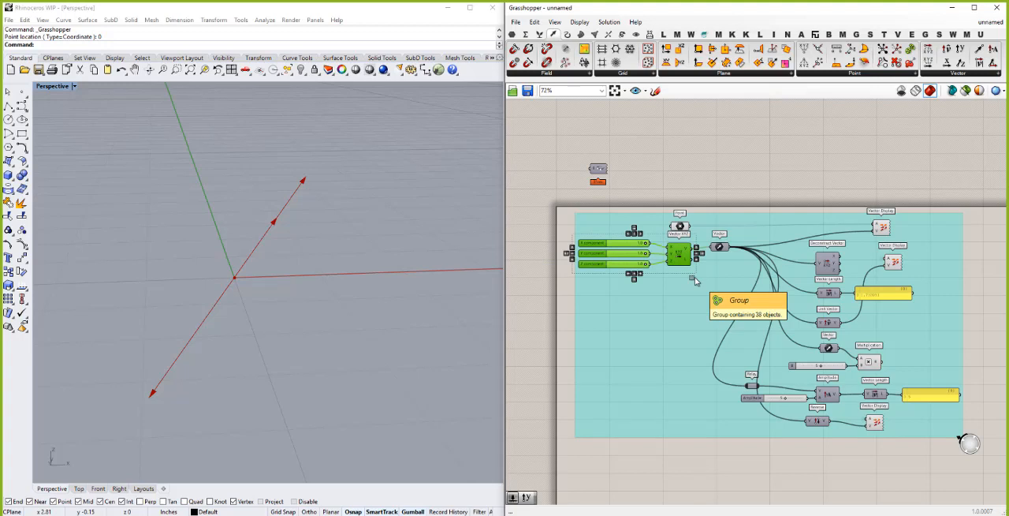
# - Place two copies of the X, Y, Z sliders with their Vector XYZ component, one above the other, below the group
pyautogui.moveTo(687, 253); pyautogui.dragTo(671, 481)
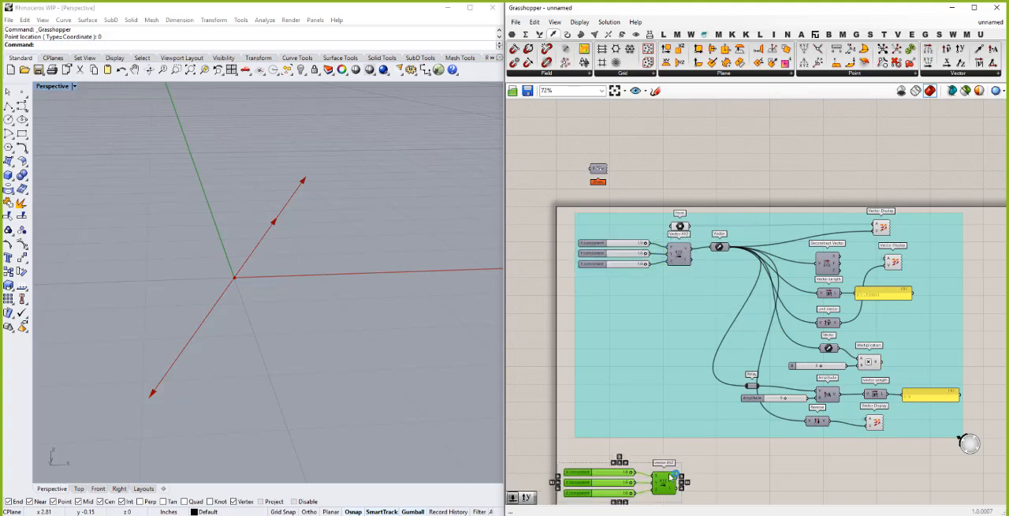
pyautogui.scroll(-2, 674, 293)
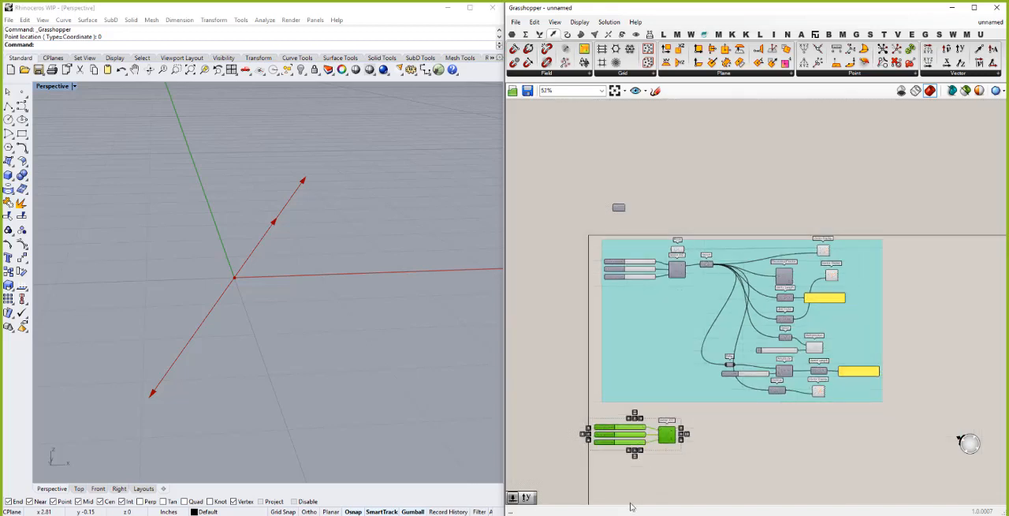
pyautogui.scroll(4, 622, 490)
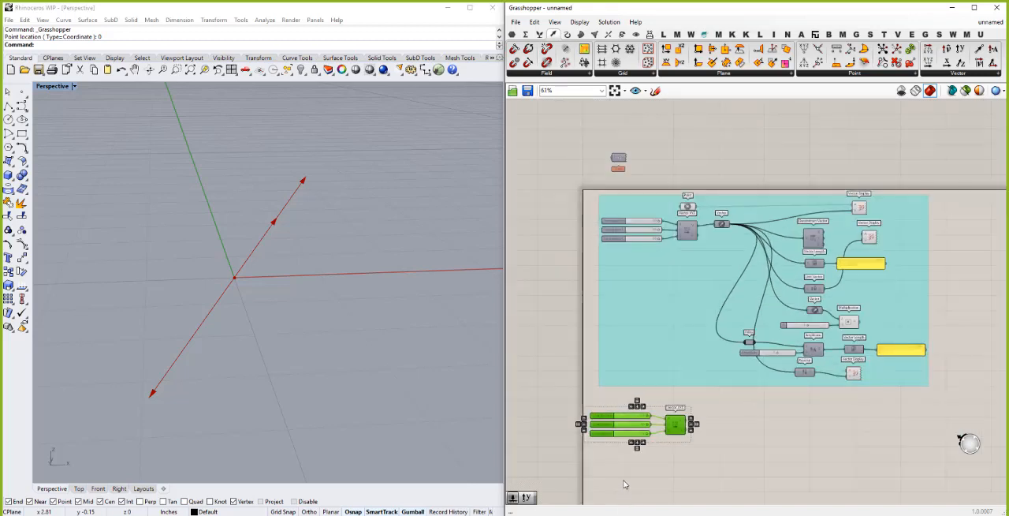
pyautogui.scroll(-3, 632, 221)
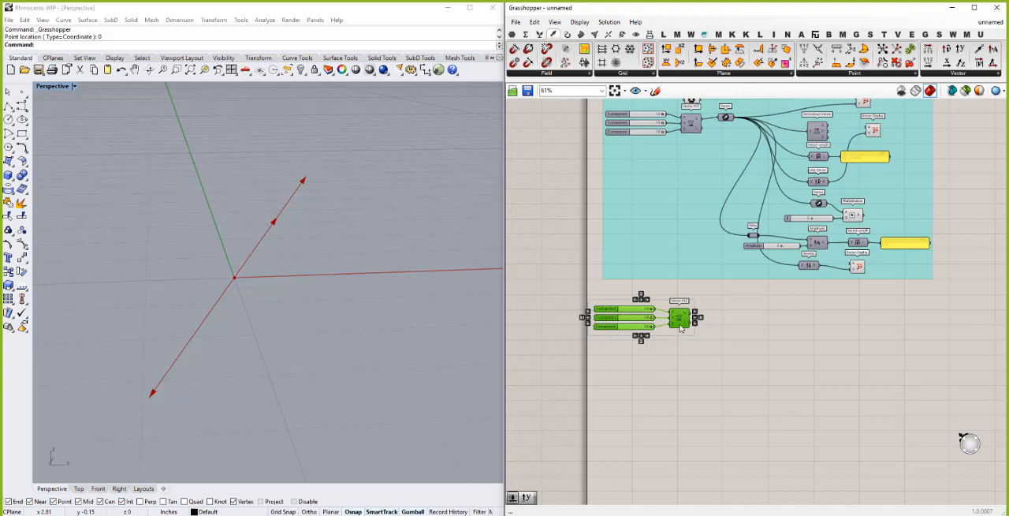
pyautogui.moveTo(679, 316); pyautogui.dragTo(683, 382)
pyautogui.click(654, 359)
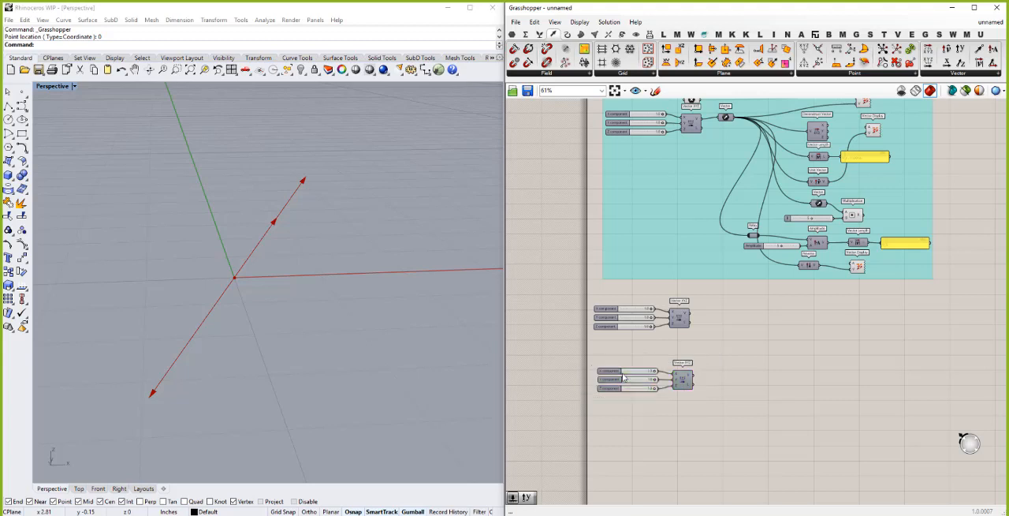
# - Set the lower copy's sliders to X 0.4, Y 0.8 and Z 0.2
pyautogui.scroll(3, 631, 347)
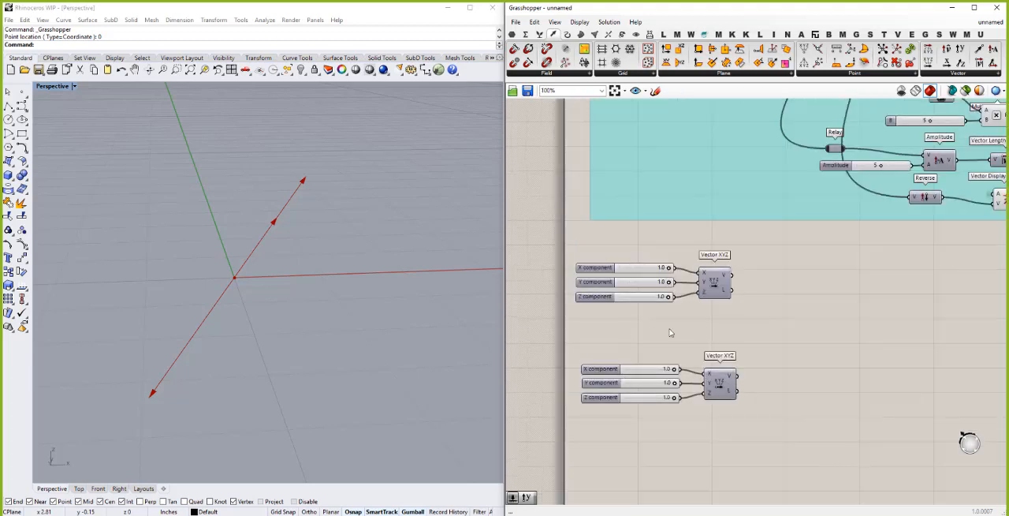
pyautogui.rightClick(653, 371)
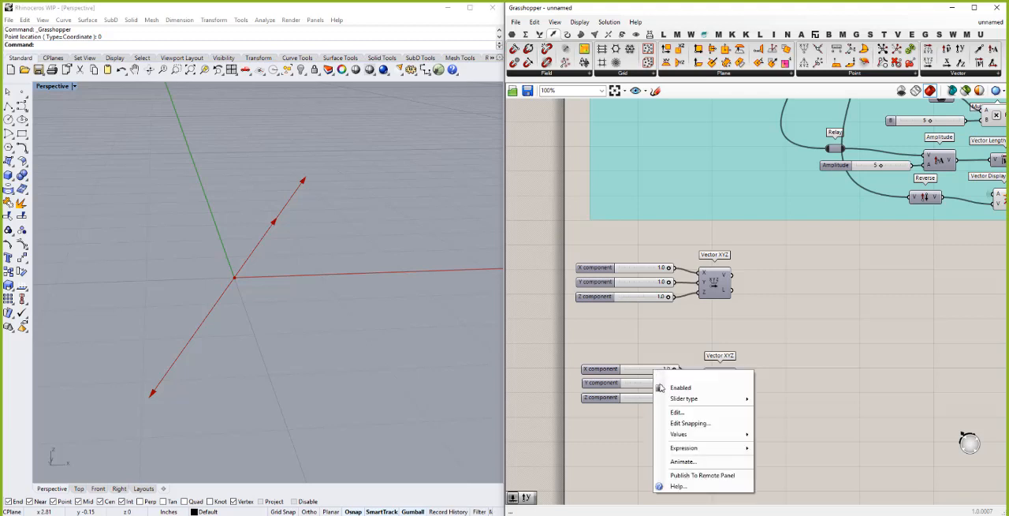
pyautogui.click(659, 348)
pyautogui.moveTo(672, 371); pyautogui.dragTo(635, 398)
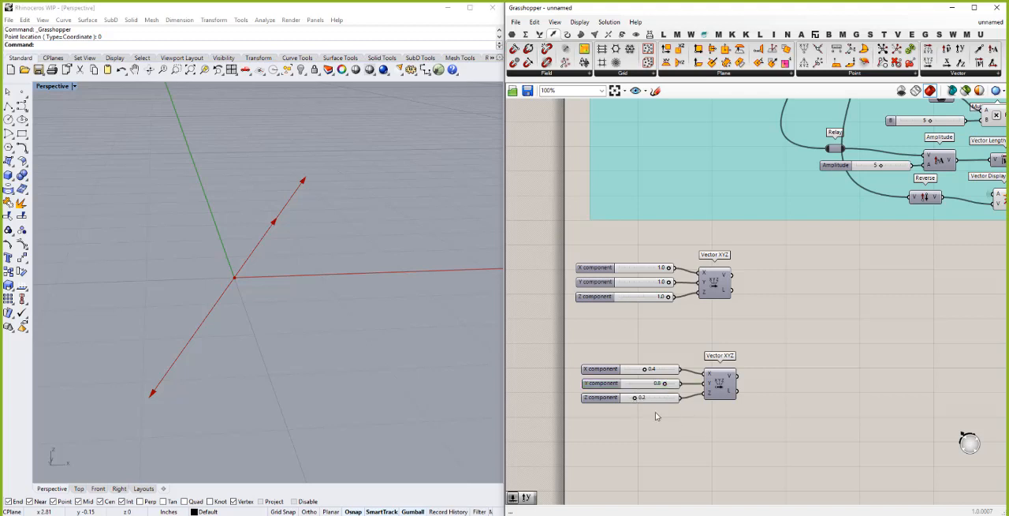
# - Turn off the viewport preview of all components in the cyan group
pyautogui.scroll(-1, 658, 412)
pyautogui.scroll(-1, 753, 316)
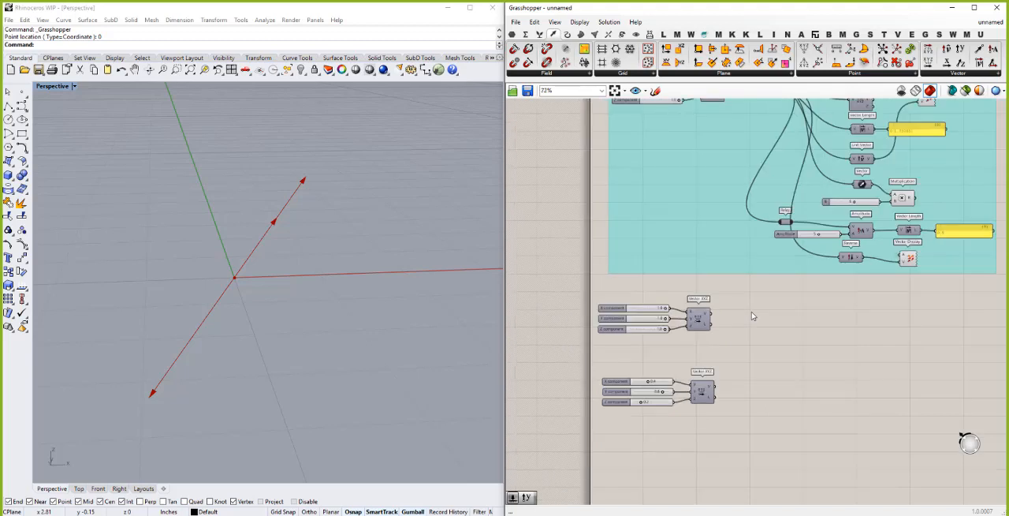
pyautogui.doubleClick(752, 316)
pyautogui.scroll(-3, 737, 371)
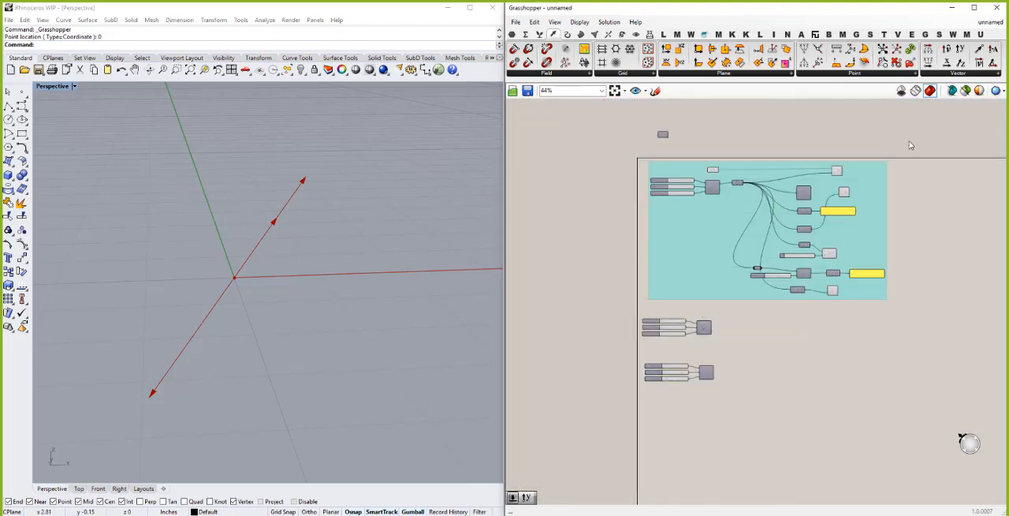
pyautogui.moveTo(909, 142); pyautogui.dragTo(615, 298)
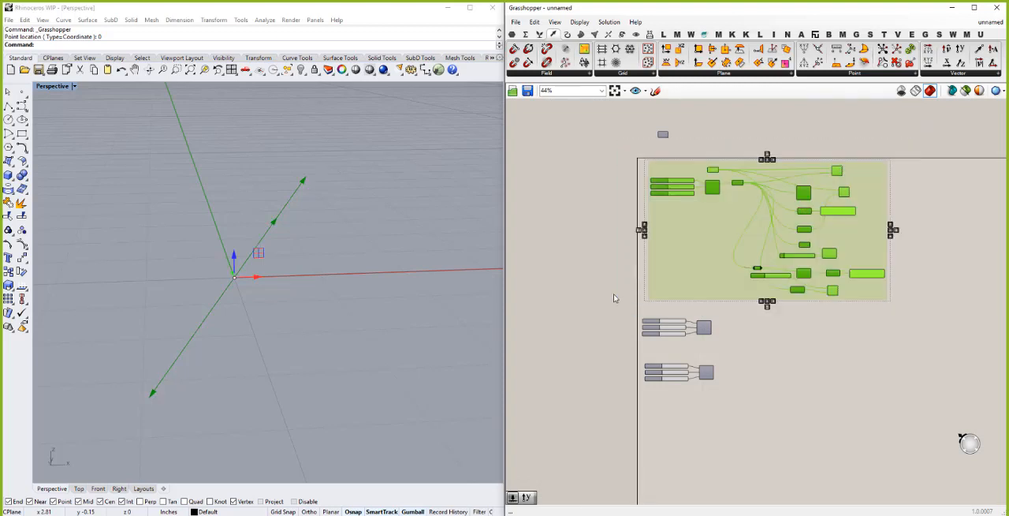
pyautogui.rightClick(615, 298)
pyautogui.click(645, 329)
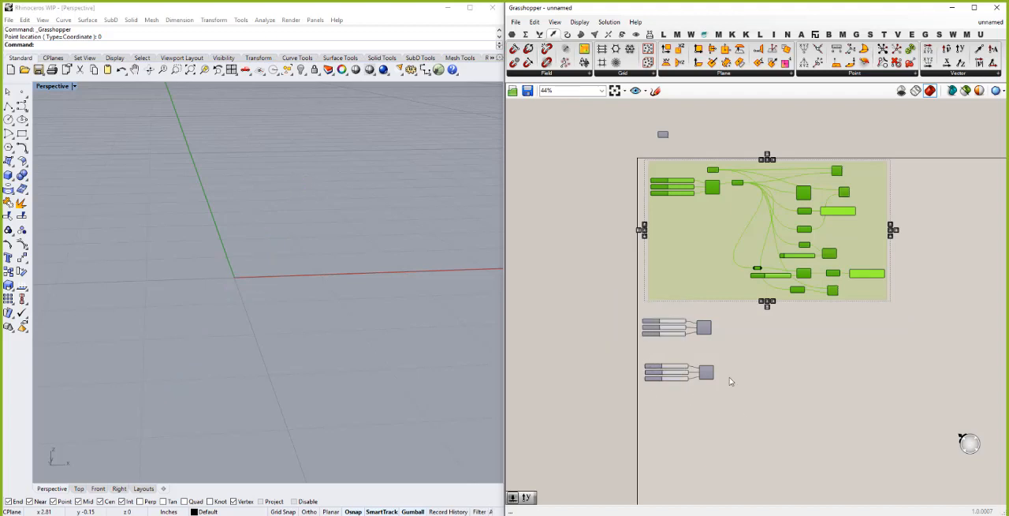
pyautogui.click(731, 324)
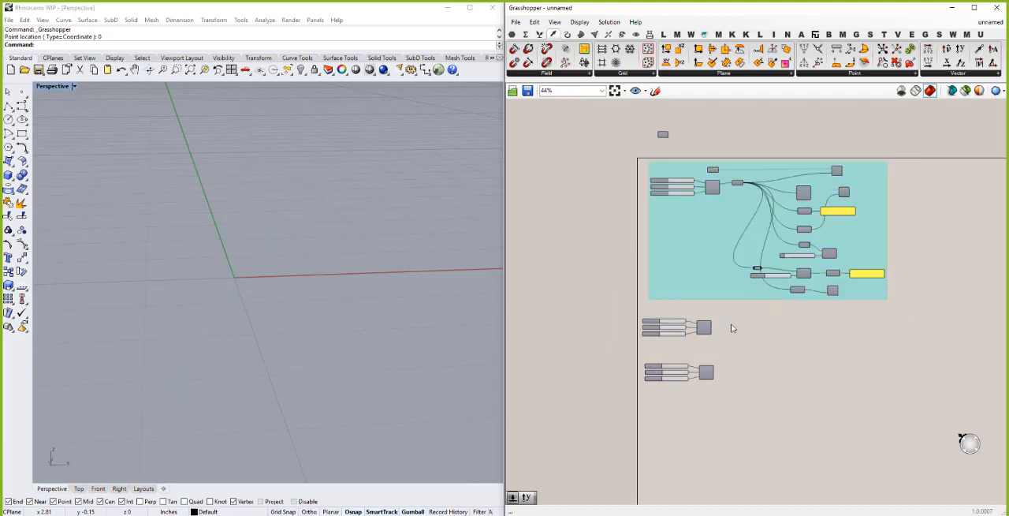
# - Copy the unit vector's Vector Display beside the upper ungrouped Vector XYZ and feed its vector input from that component's vector output
pyautogui.click(844, 193)
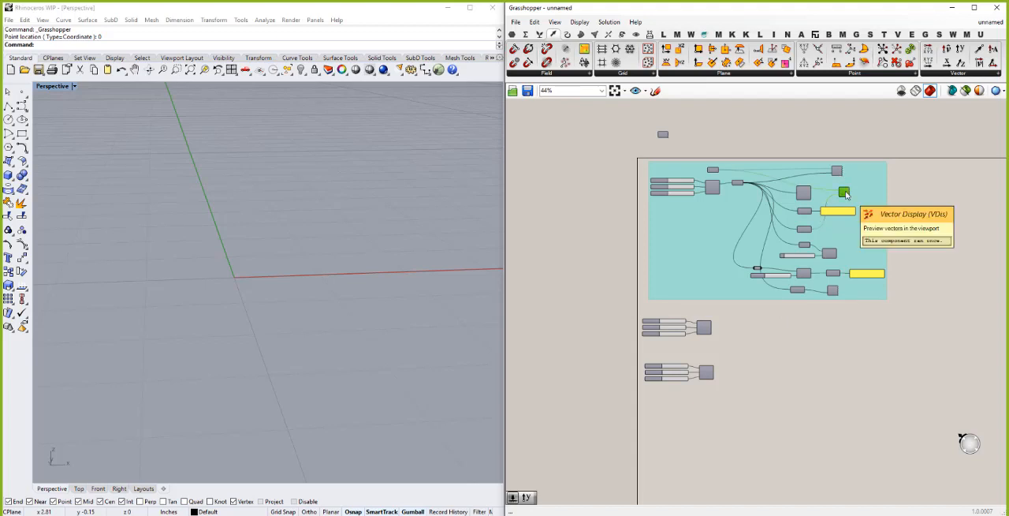
pyautogui.hotkey('ctrl', 'c')
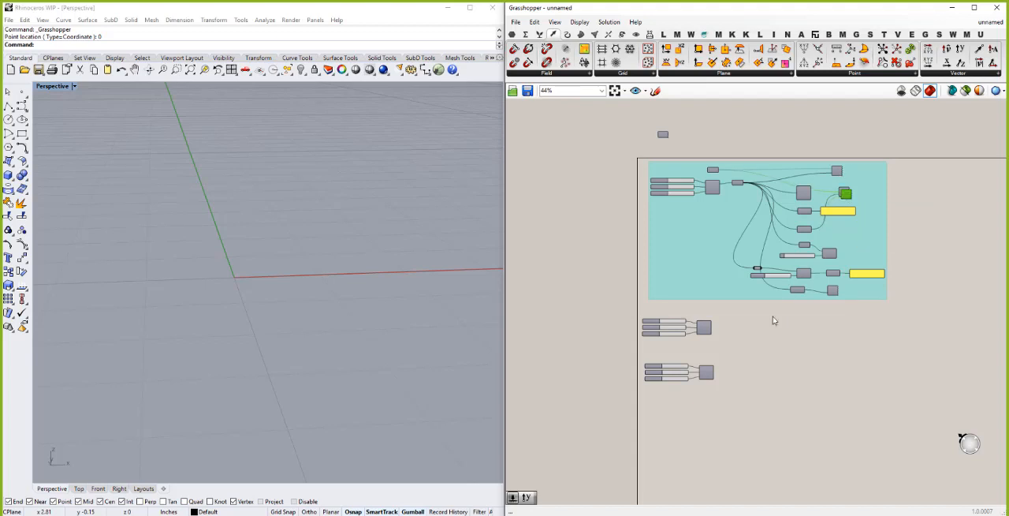
pyautogui.hotkey('ctrl', 'v')
pyautogui.scroll(2, 712, 345)
pyautogui.scroll(2, 712, 343)
pyautogui.scroll(2, 713, 323)
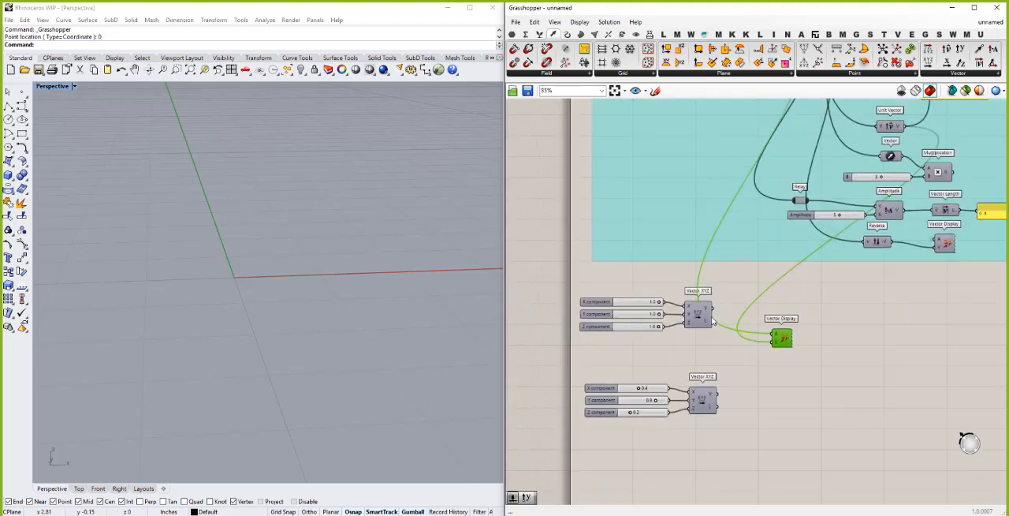
pyautogui.moveTo(714, 313); pyautogui.dragTo(773, 342)
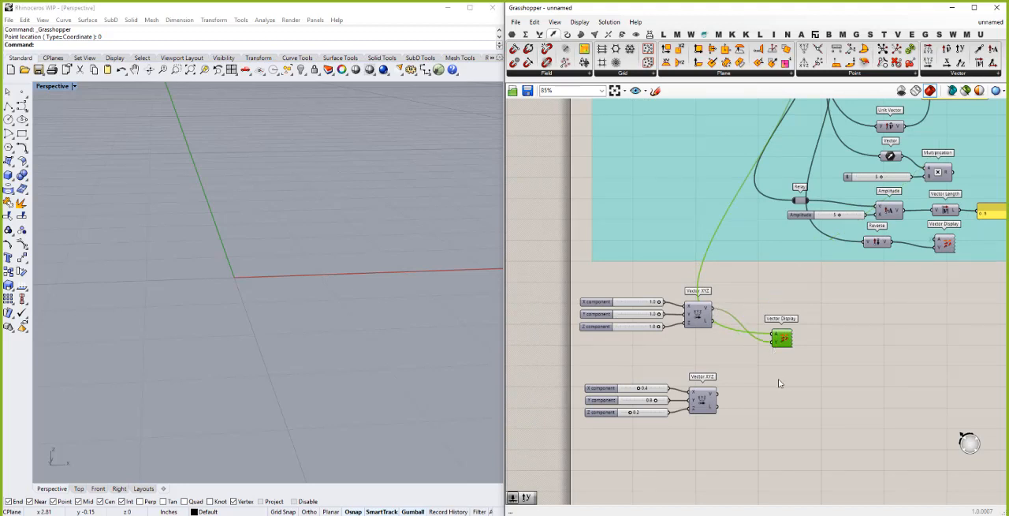
pyautogui.click(778, 380)
pyautogui.moveTo(782, 337); pyautogui.dragTo(780, 309)
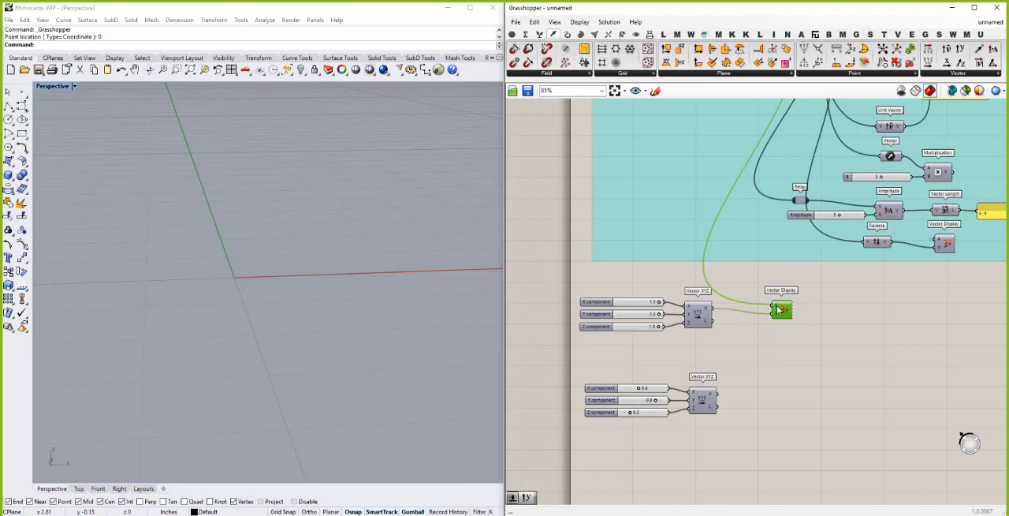
# - Internalise the anchor point data of the copied Vector Display and turn its preview on
pyautogui.rightClick(777, 309)
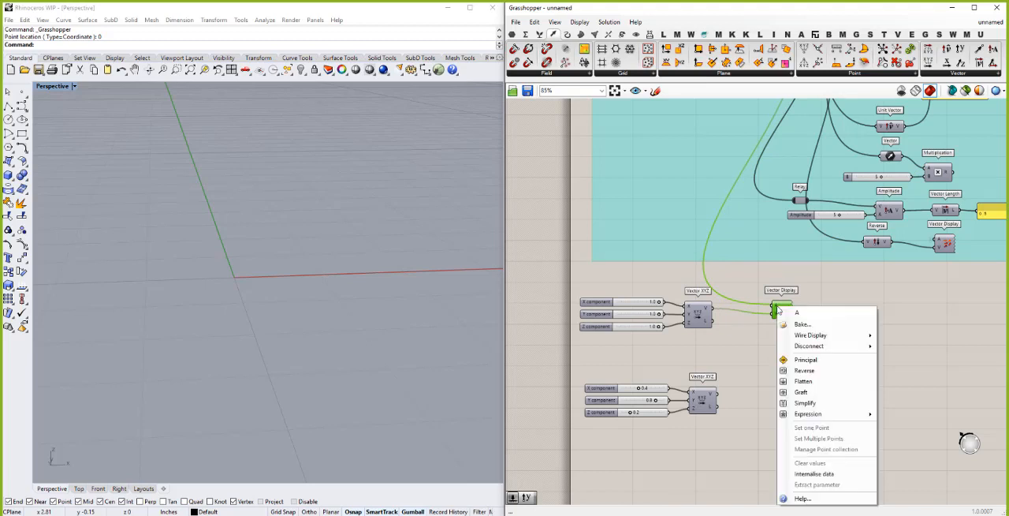
pyautogui.click(814, 473)
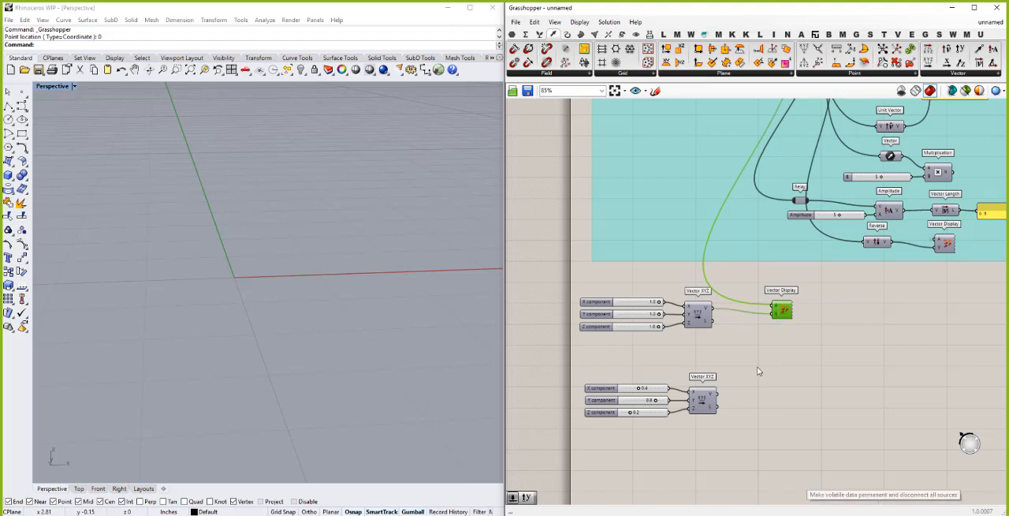
pyautogui.click(768, 346)
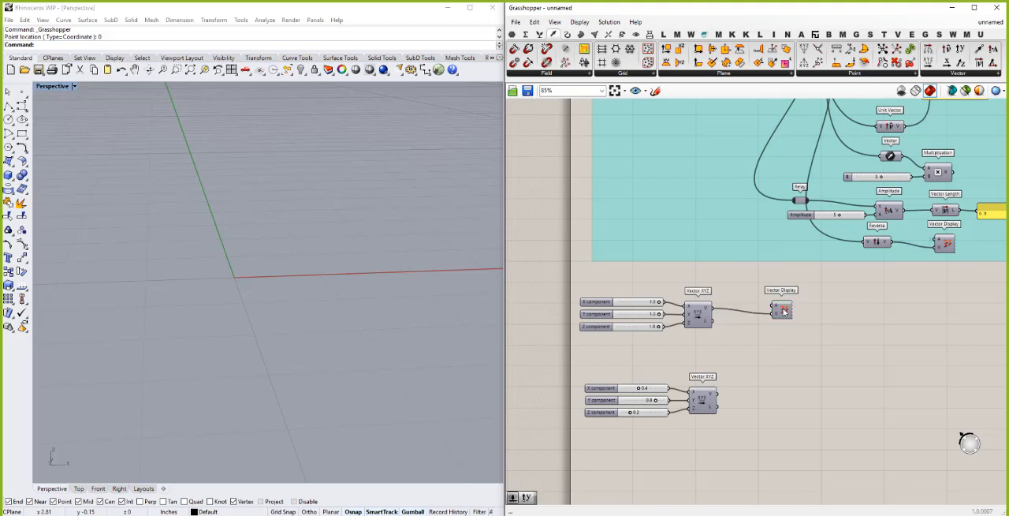
pyautogui.rightClick(783, 312)
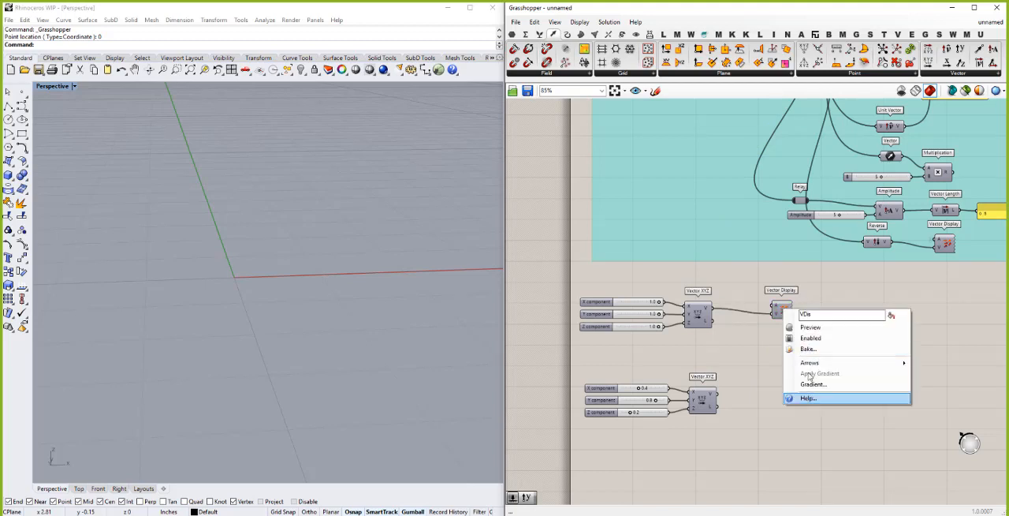
pyautogui.click(816, 328)
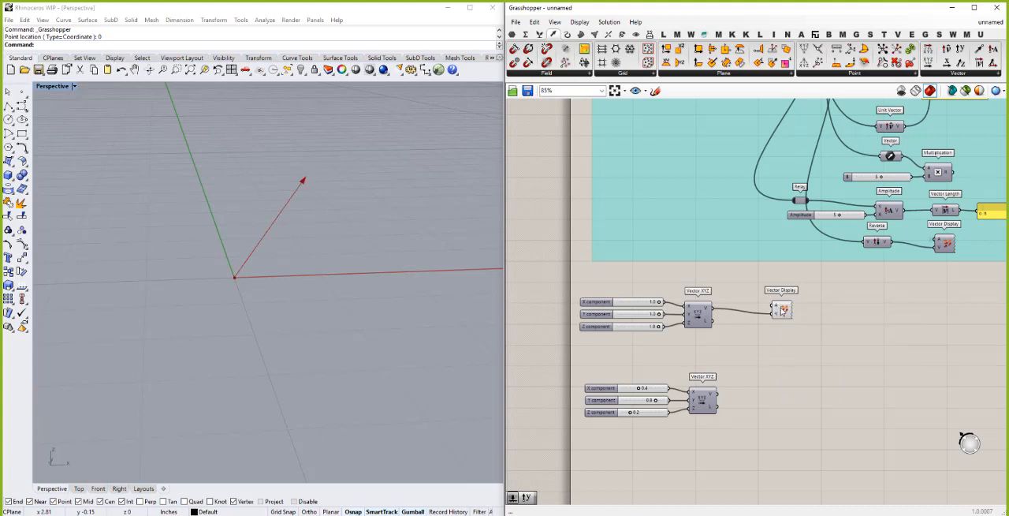
# - Duplicate the Vector Display beside the lower Vector XYZ and feed it that component's vector, checking both vectors in the viewport
pyautogui.click(783, 311)
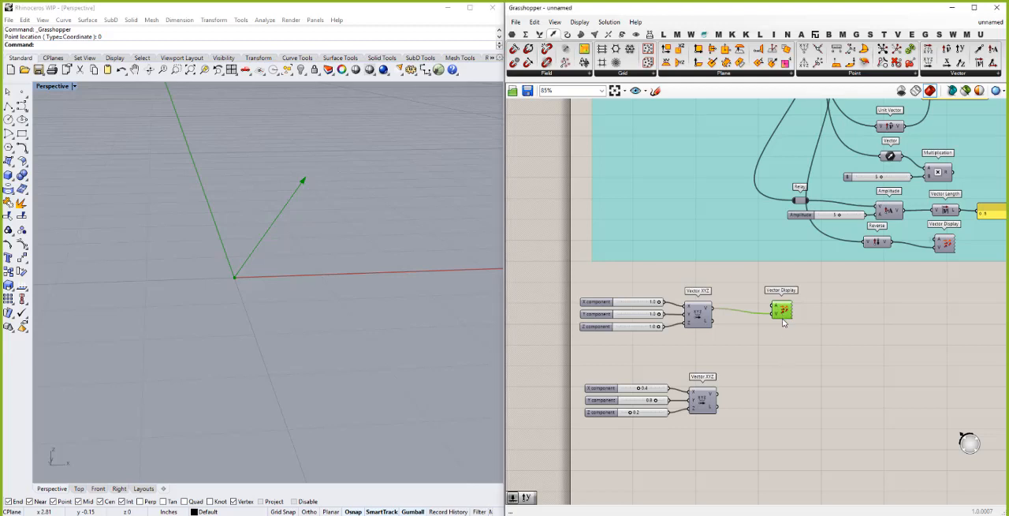
pyautogui.hotkey('ctrl', 'v')
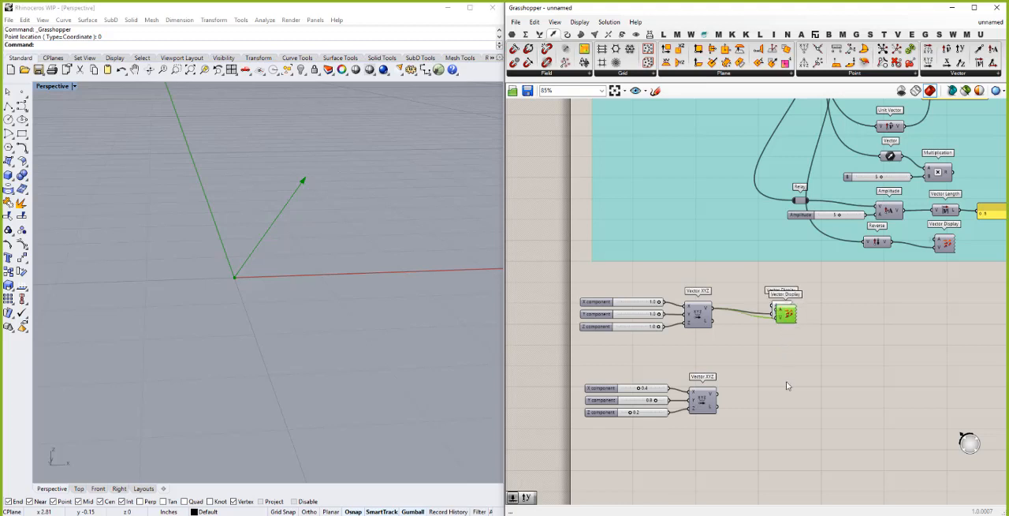
pyautogui.press('Down')
pyautogui.moveTo(786, 322); pyautogui.dragTo(786, 382)
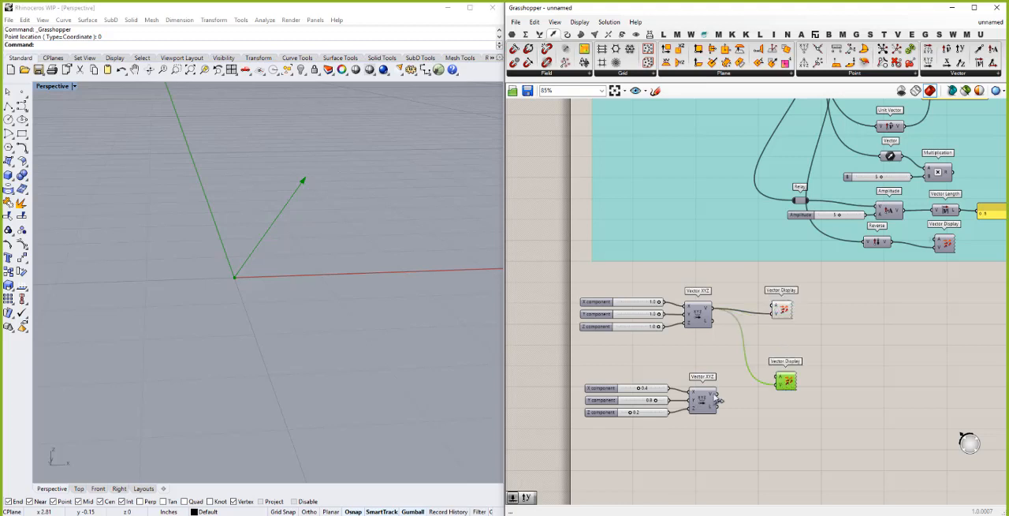
pyautogui.moveTo(714, 392); pyautogui.dragTo(775, 383)
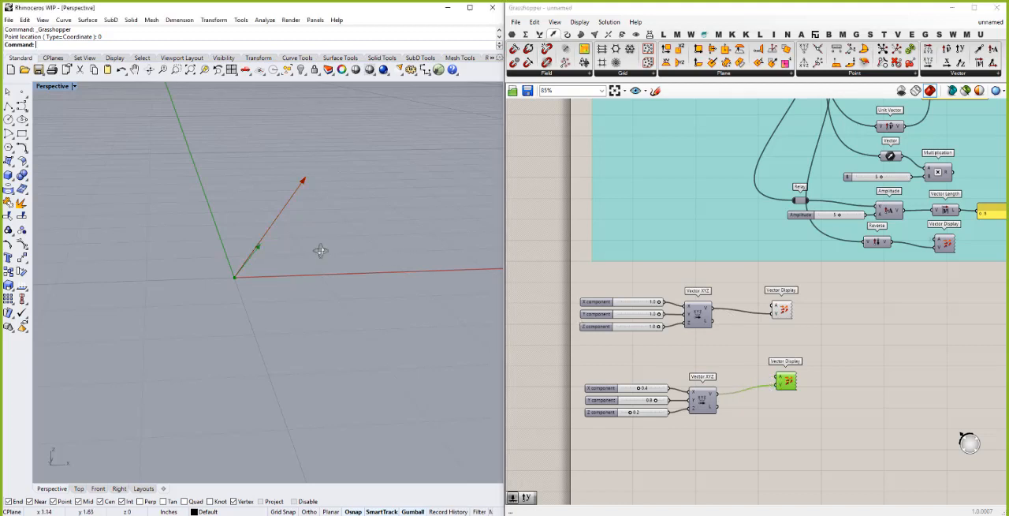
pyautogui.moveTo(322, 253); pyautogui.dragTo(361, 239, button='right')
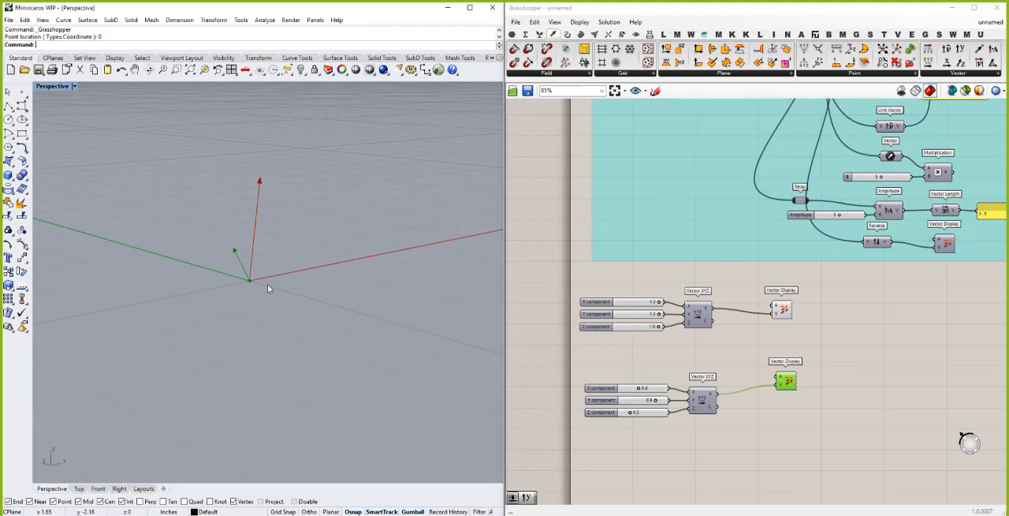
pyautogui.moveTo(262, 277); pyautogui.dragTo(215, 286, button='right')
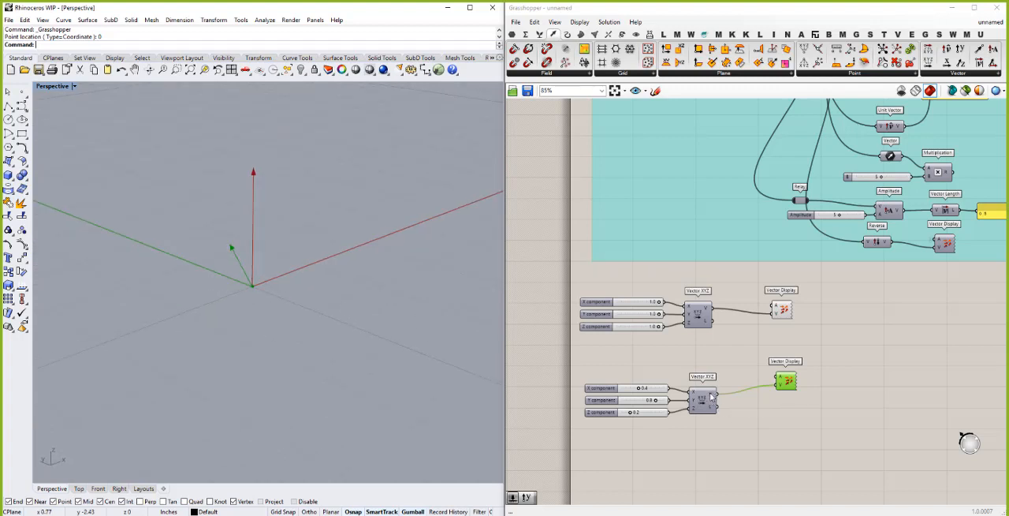
pyautogui.click(745, 409)
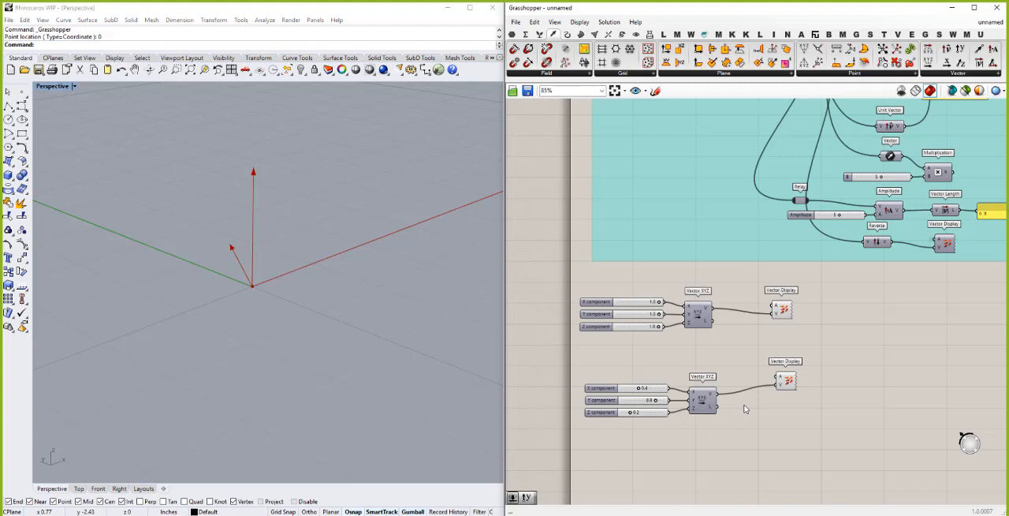
# - Add a Vector parameter fed by the lower Vector XYZ's vector output and set it to Unitize
pyautogui.doubleClick(744, 408)
pyautogui.write('vec')
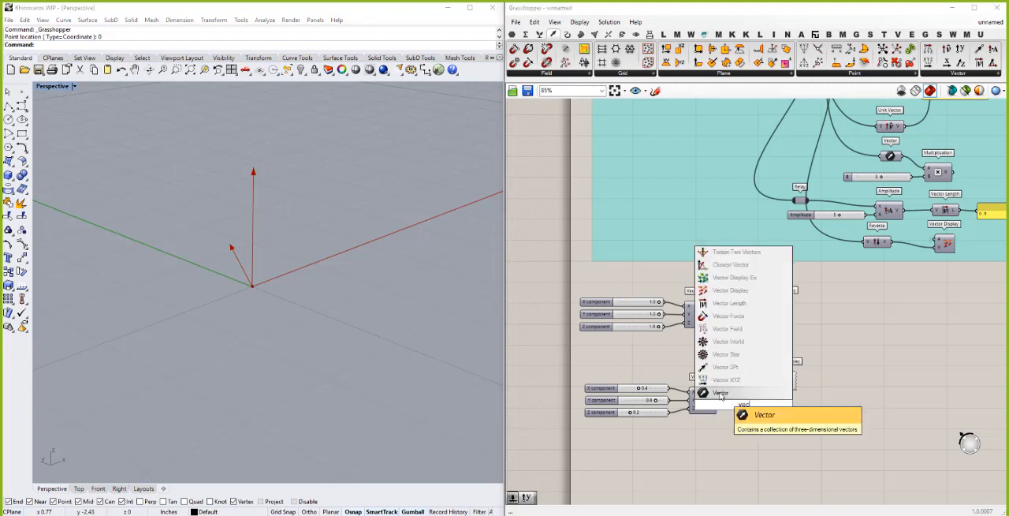
pyautogui.click(721, 394)
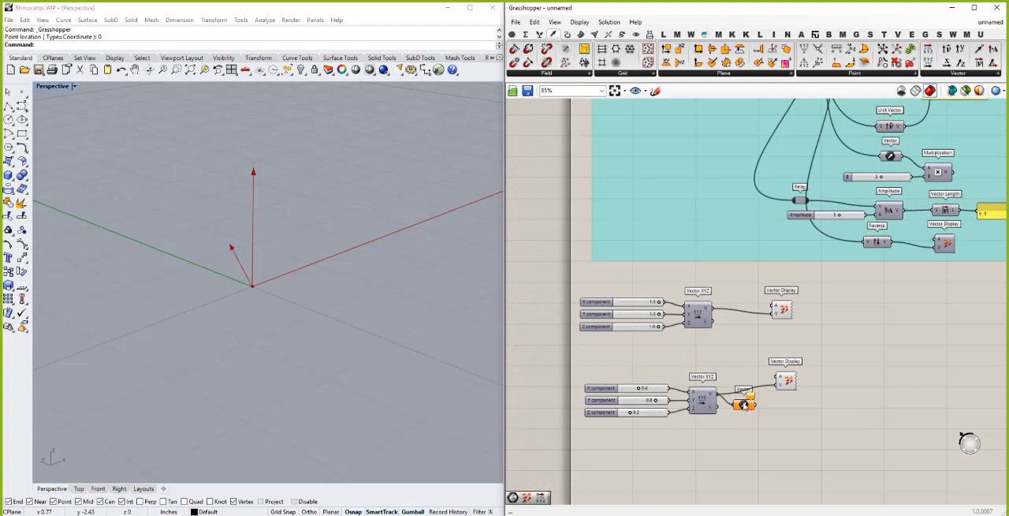
pyautogui.moveTo(744, 407); pyautogui.dragTo(743, 407)
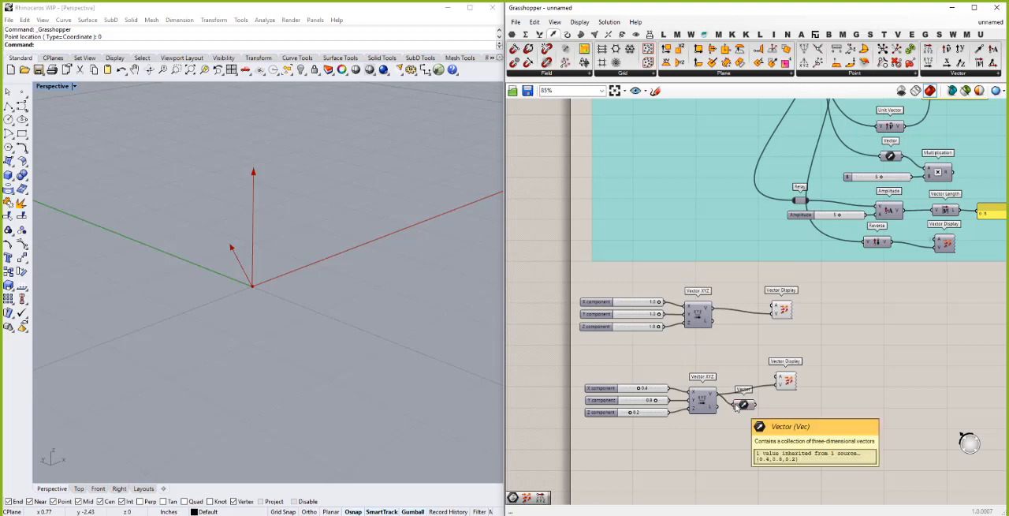
pyautogui.rightClick(739, 406)
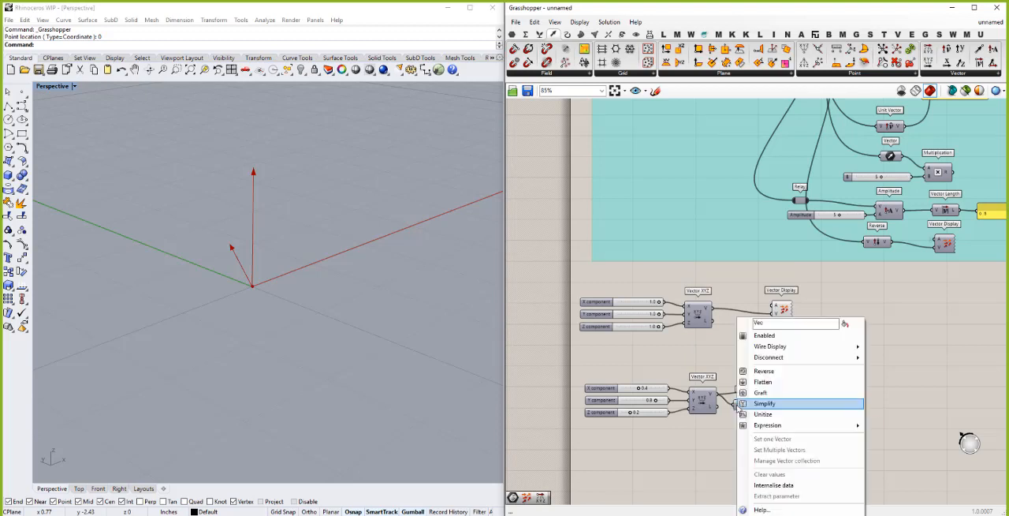
pyautogui.click(768, 415)
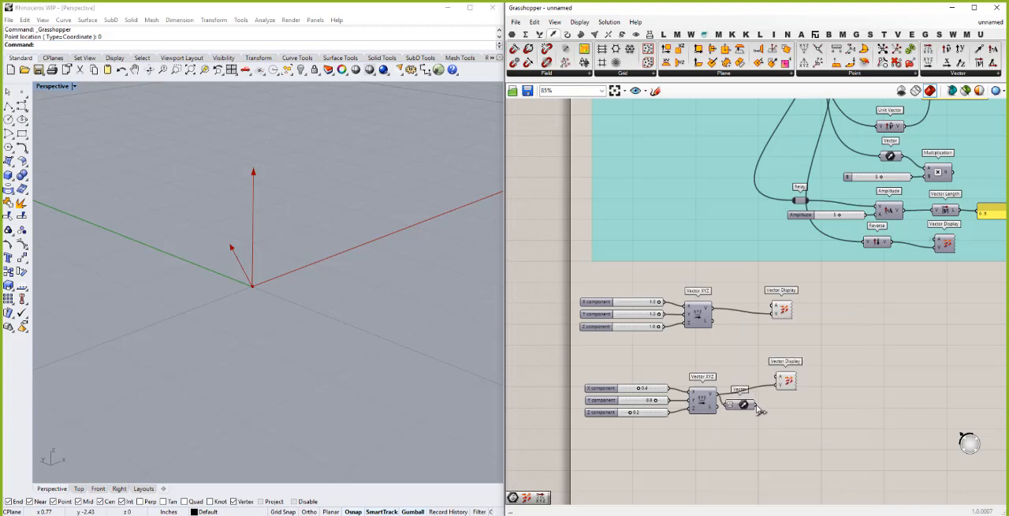
# - Feed the lower Vector Display from the unitized Vector parameter and insert a copy of that parameter between the upper Vector XYZ and Vector Display
pyautogui.moveTo(757, 404); pyautogui.dragTo(776, 390)
pyautogui.moveTo(742, 407)
pyautogui.mouseDown()
pyautogui.moveTo(760, 404)
pyautogui.moveTo(744, 398)
pyautogui.mouseUp()
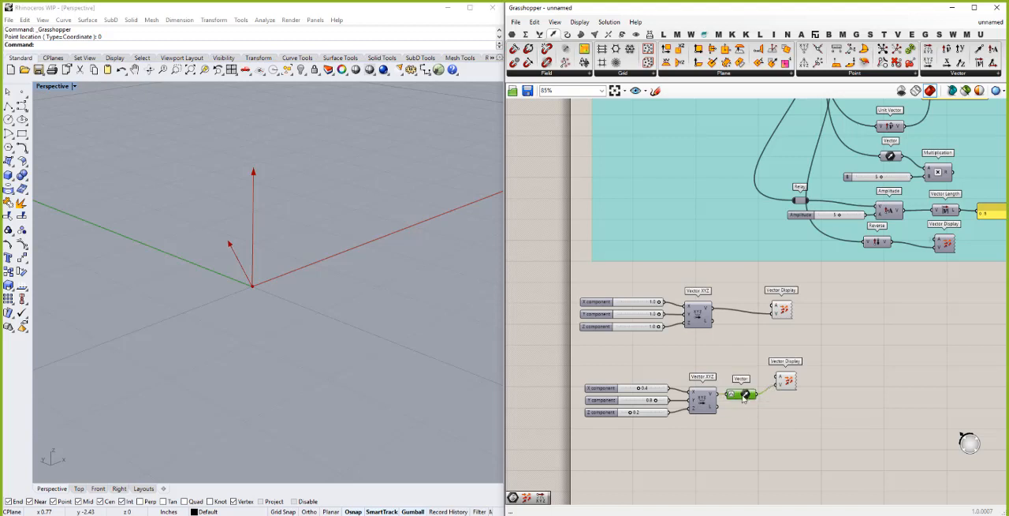
pyautogui.hotkey('ctrl', 'c')
pyautogui.hotkey('ctrl', 'v')
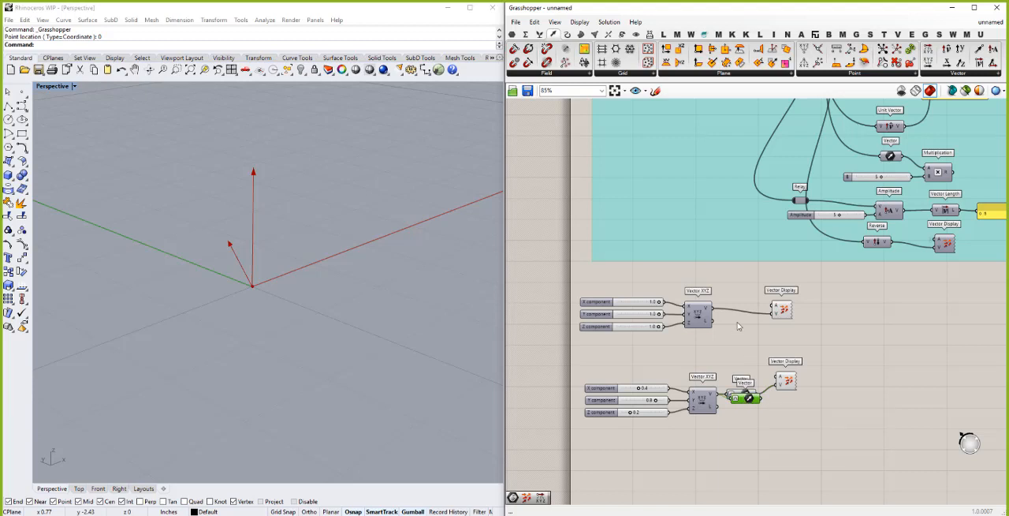
pyautogui.moveTo(745, 396); pyautogui.dragTo(739, 322)
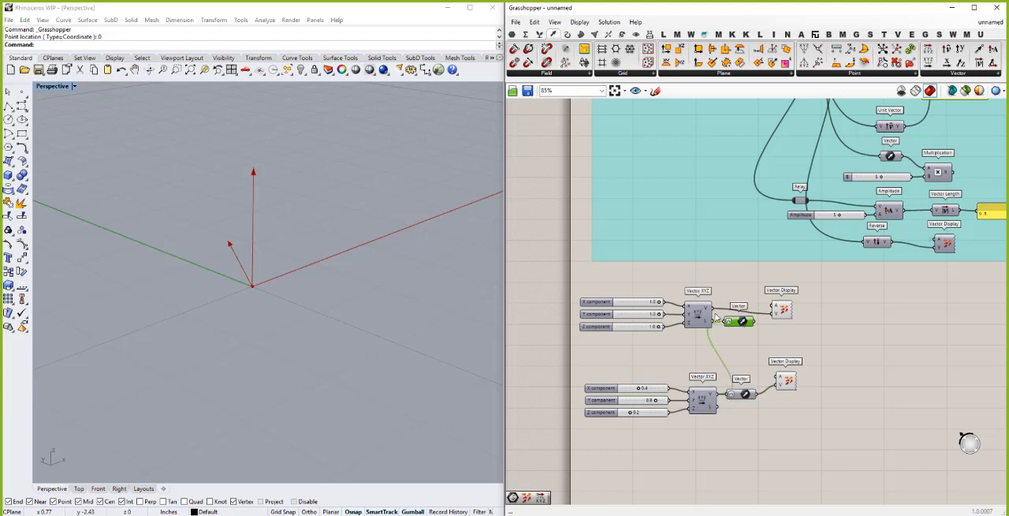
pyautogui.moveTo(727, 319); pyautogui.dragTo(774, 315)
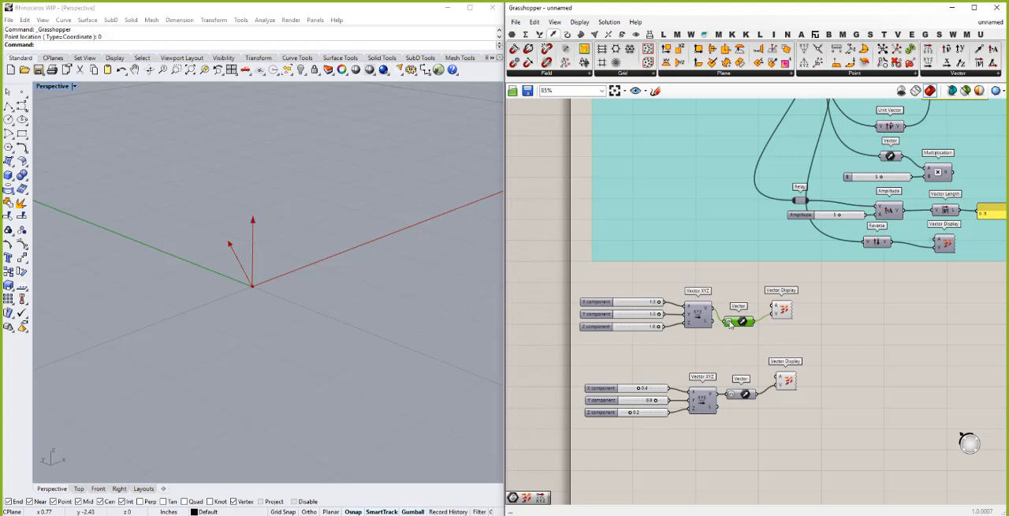
# - Internalise the data of both unitized Vector parameters
pyautogui.rightClick(732, 322)
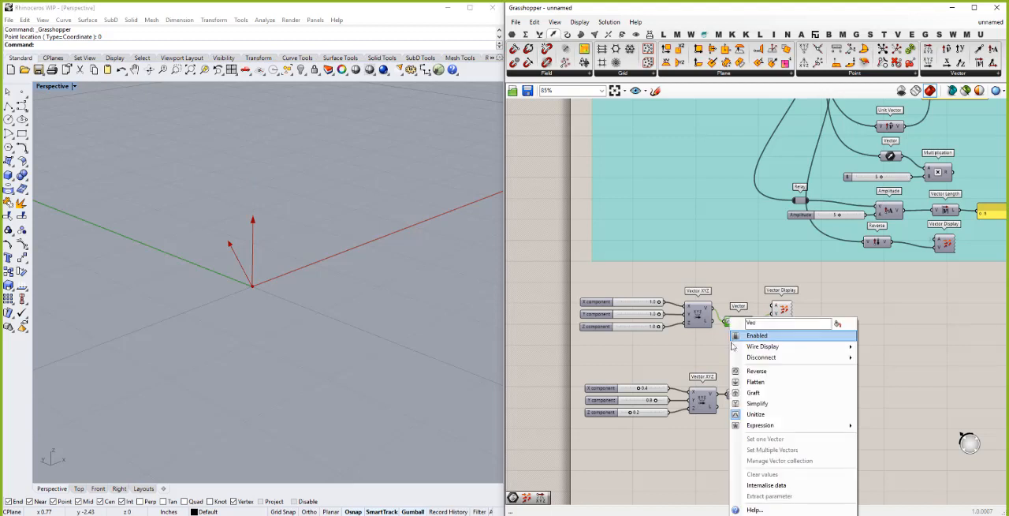
pyautogui.click(765, 486)
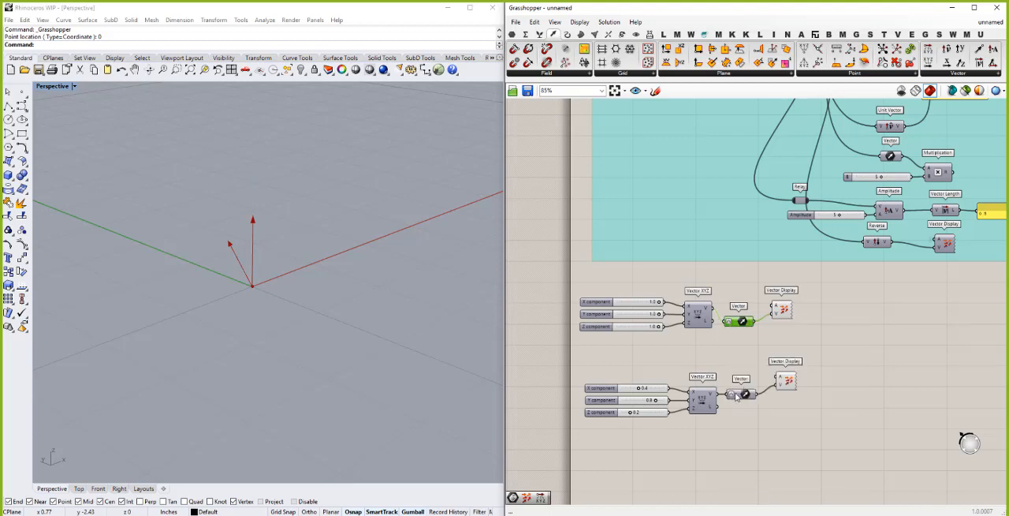
pyautogui.rightClick(735, 397)
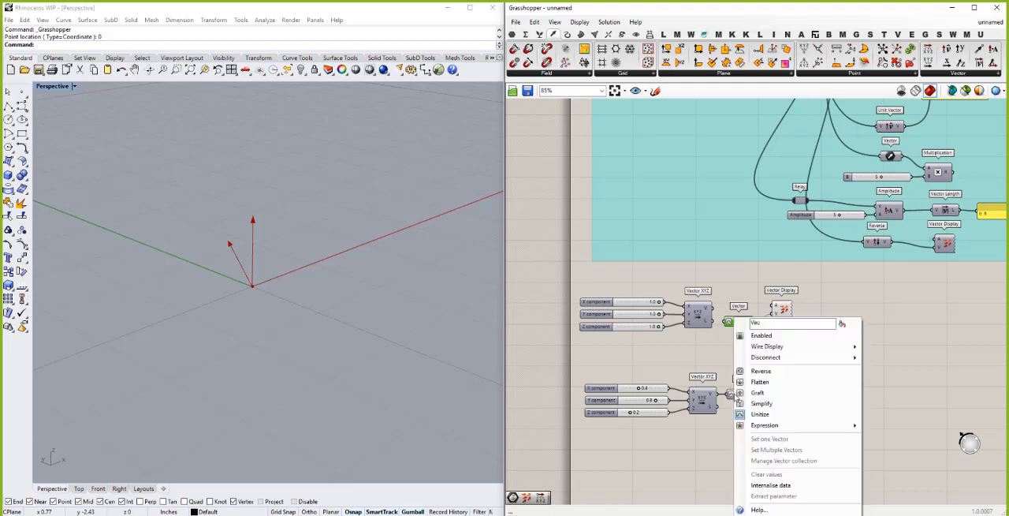
pyautogui.click(767, 486)
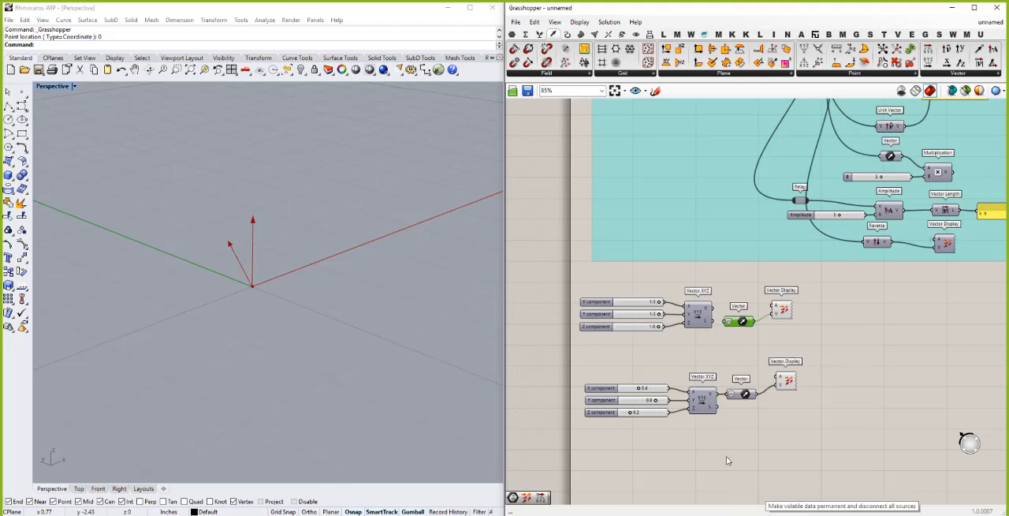
# - Delete both ungrouped Vector XYZ components together with their X, Y and Z component sliders
pyautogui.moveTo(662, 334); pyautogui.dragTo(667, 338)
pyautogui.moveTo(721, 452); pyautogui.dragTo(638, 295)
pyautogui.press('Delete')
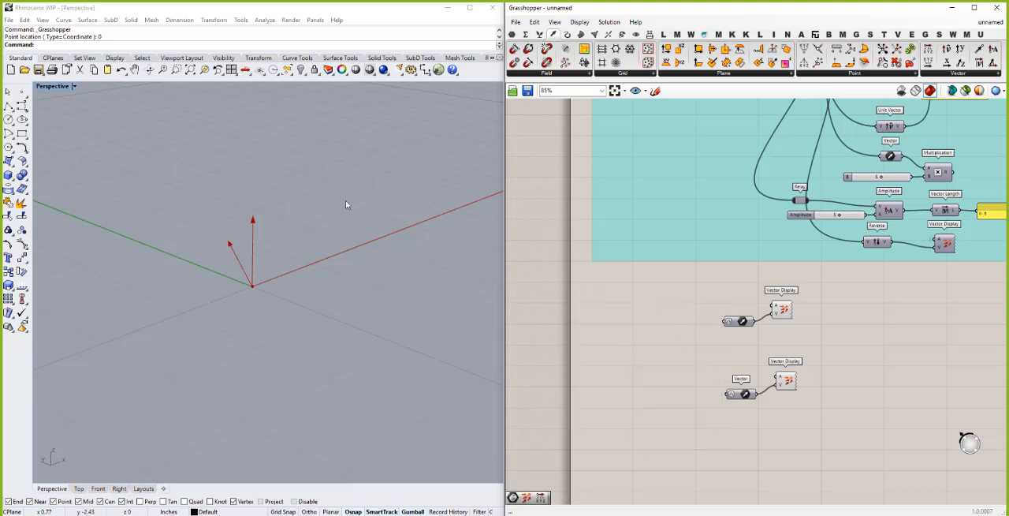
# - Add the vector Angle component and feed its A input from the upper Vector parameter and its B input from the lower one
pyautogui.click(278, 266)
pyautogui.moveTo(283, 265); pyautogui.dragTo(281, 266, button='right')
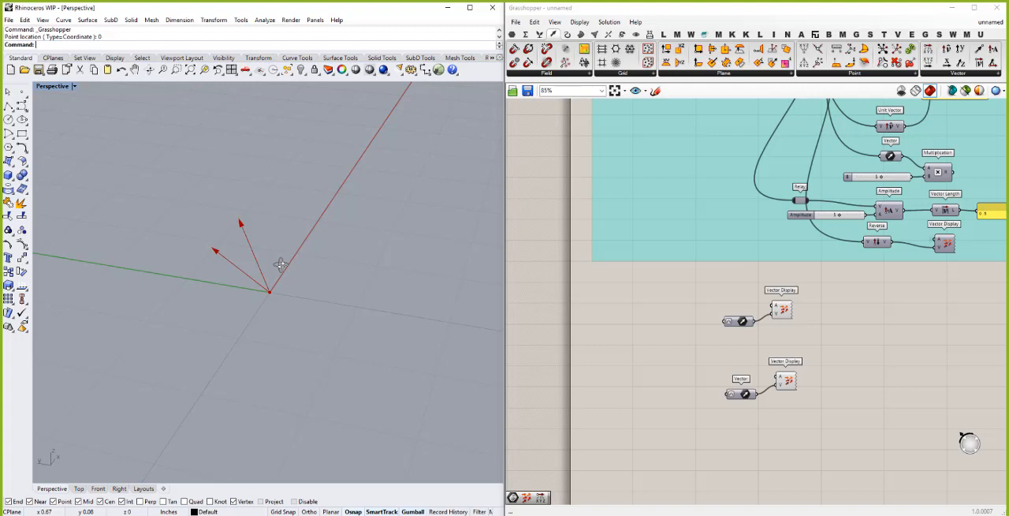
pyautogui.click(853, 339)
pyautogui.doubleClick(854, 339)
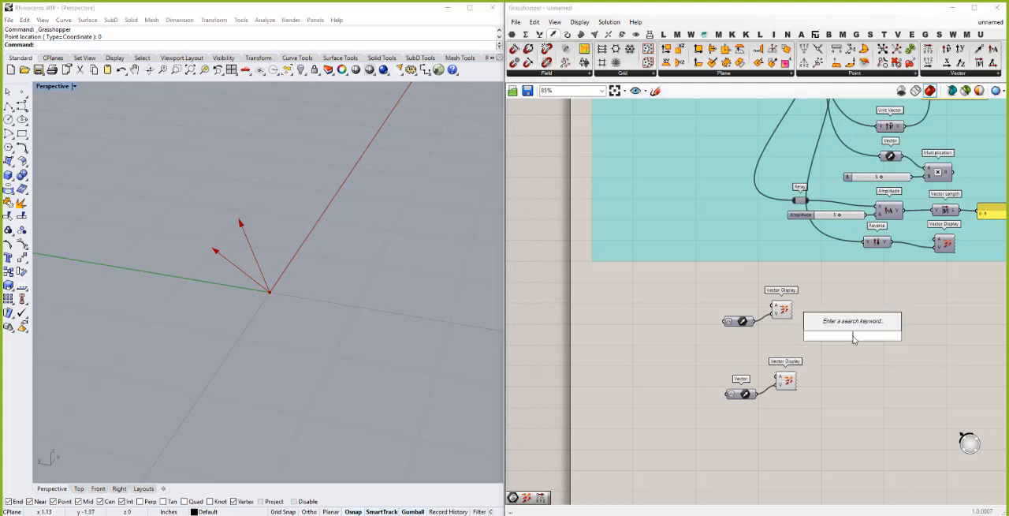
pyautogui.write('angle')
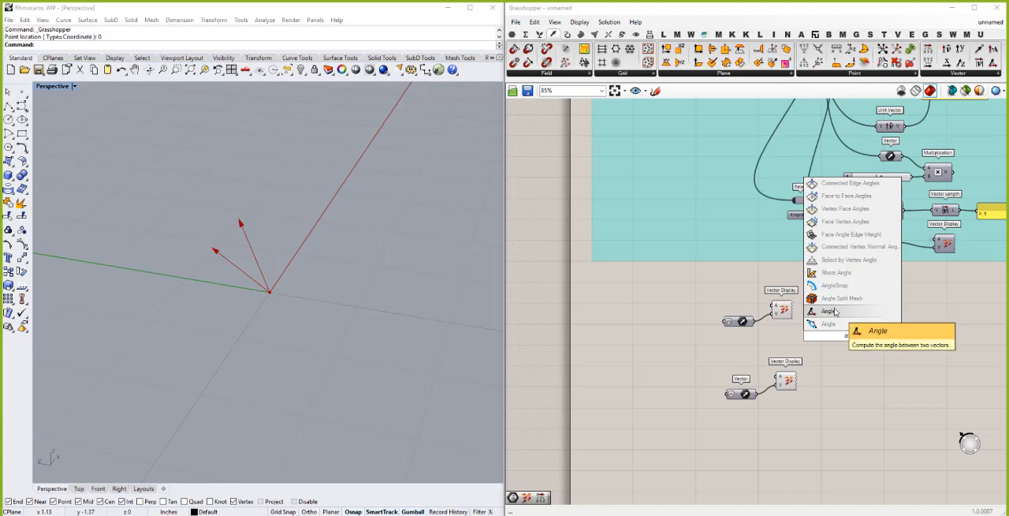
pyautogui.click(834, 312)
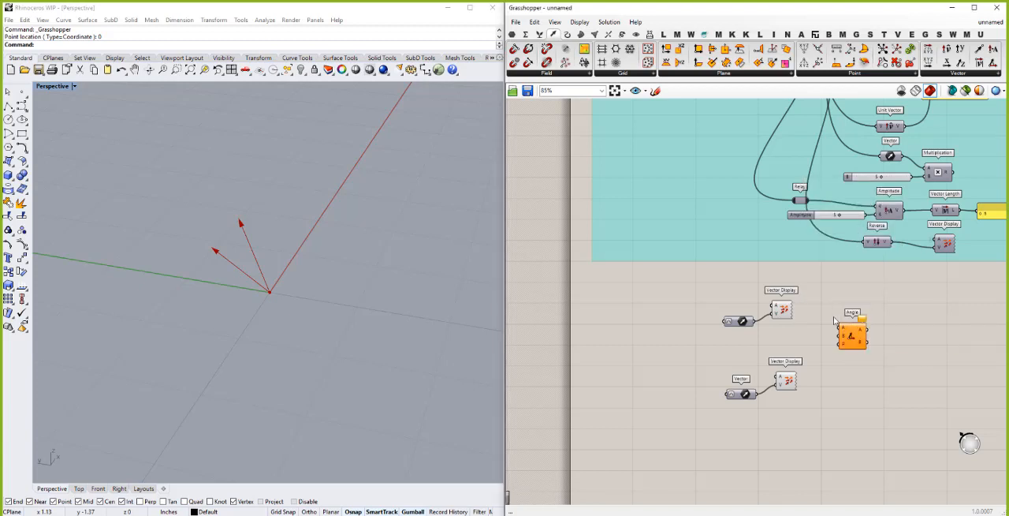
pyautogui.moveTo(754, 322); pyautogui.dragTo(842, 327)
pyautogui.moveTo(761, 399); pyautogui.dragTo(837, 341)
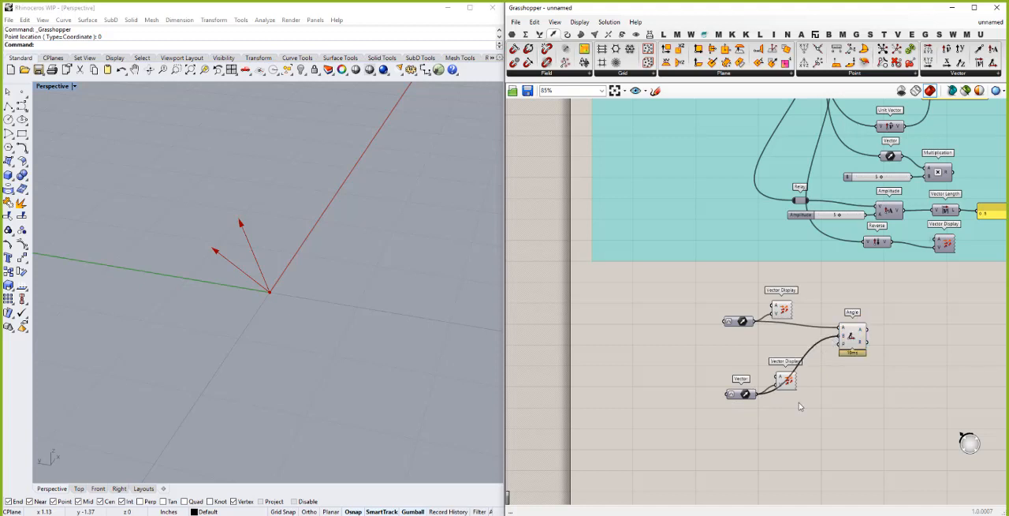
# - Move the lower Vector parameter and its Vector Display closer to the upper pair, and align the Angle component with them
pyautogui.moveTo(798, 423); pyautogui.dragTo(721, 362)
pyautogui.moveTo(741, 394); pyautogui.dragTo(756, 373)
pyautogui.click(862, 361)
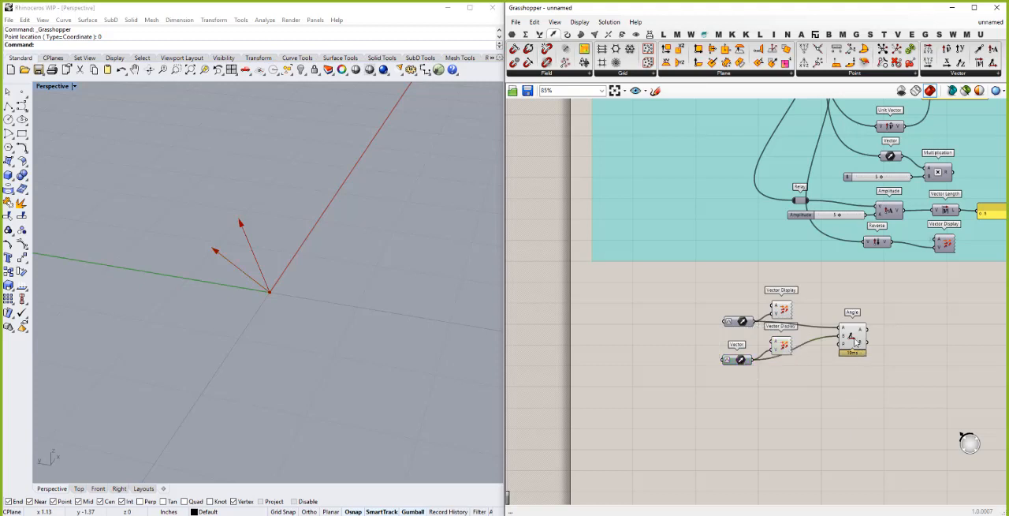
pyautogui.moveTo(858, 339); pyautogui.dragTo(861, 333)
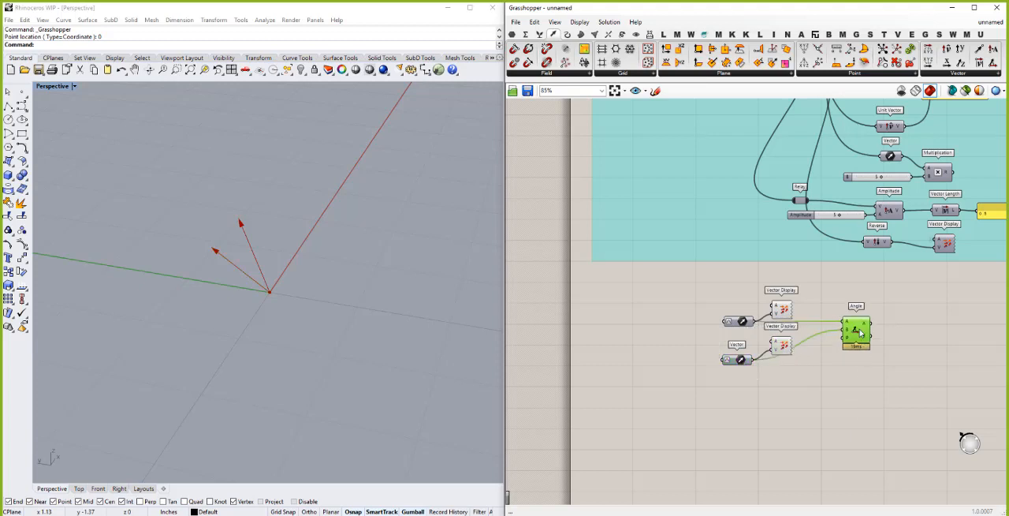
# - Add a Panel beside the Angle component, fed by its angle output
pyautogui.click(926, 332)
pyautogui.write('Panel')
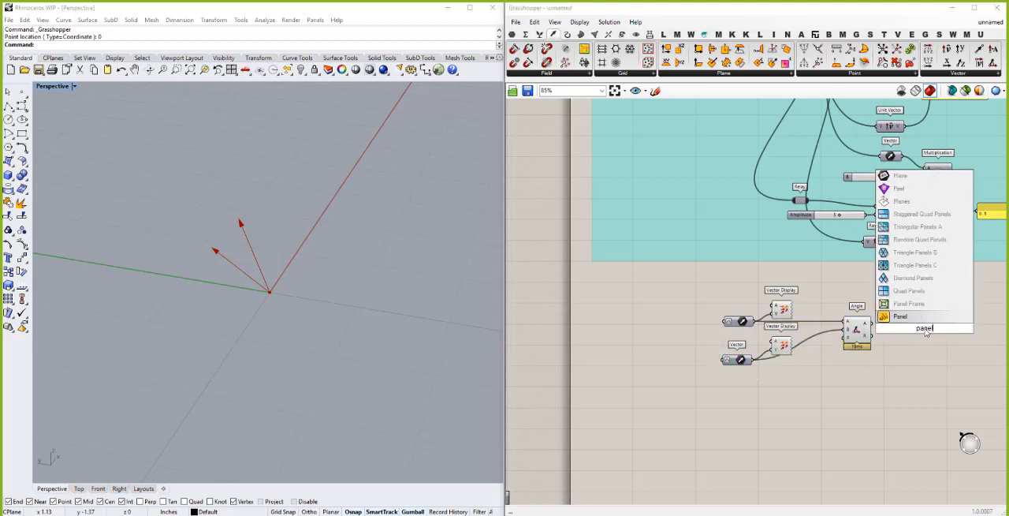
pyautogui.click(914, 318)
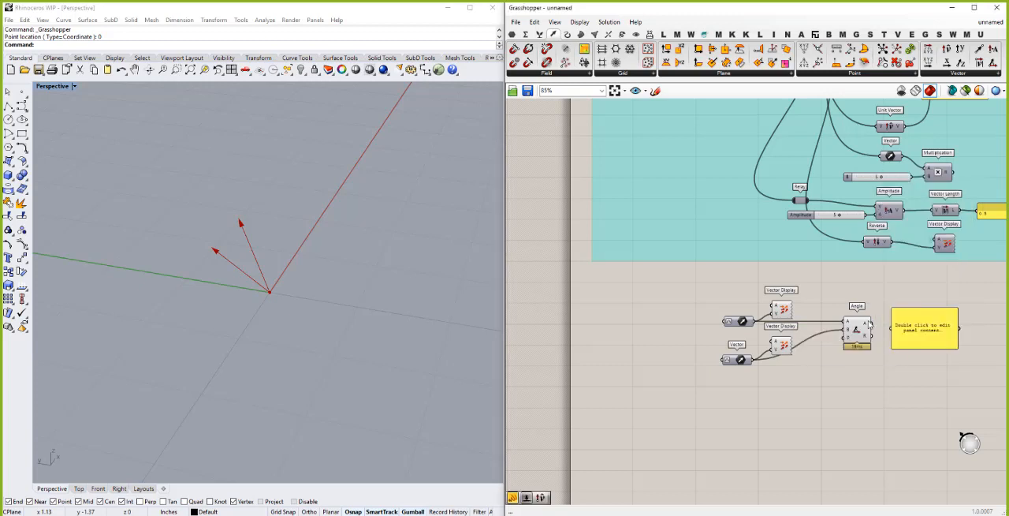
pyautogui.click(919, 330)
pyautogui.moveTo(920, 330); pyautogui.dragTo(930, 324)
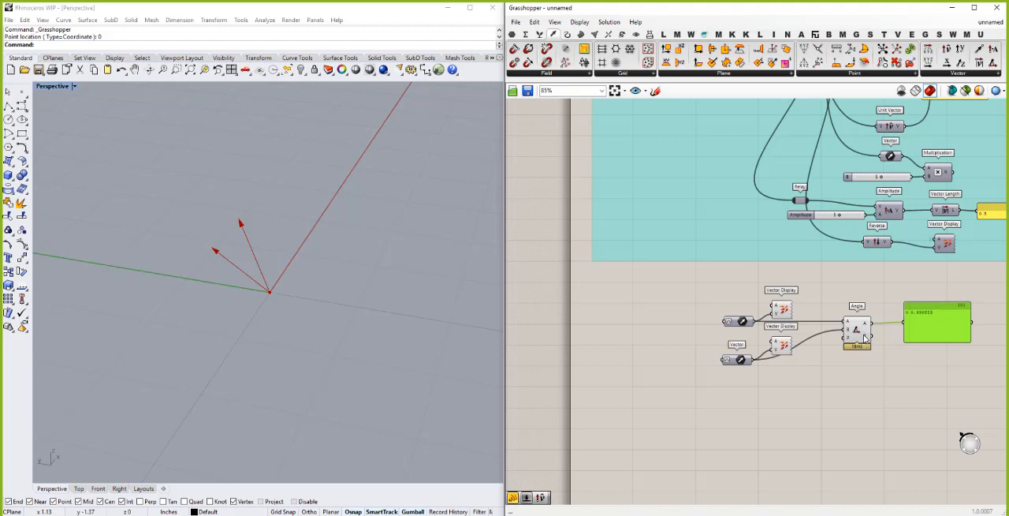
# - Insert a Degrees component between the Angle output and the panel, aligned in line with both
pyautogui.moveTo(865, 337)
pyautogui.click(897, 362)
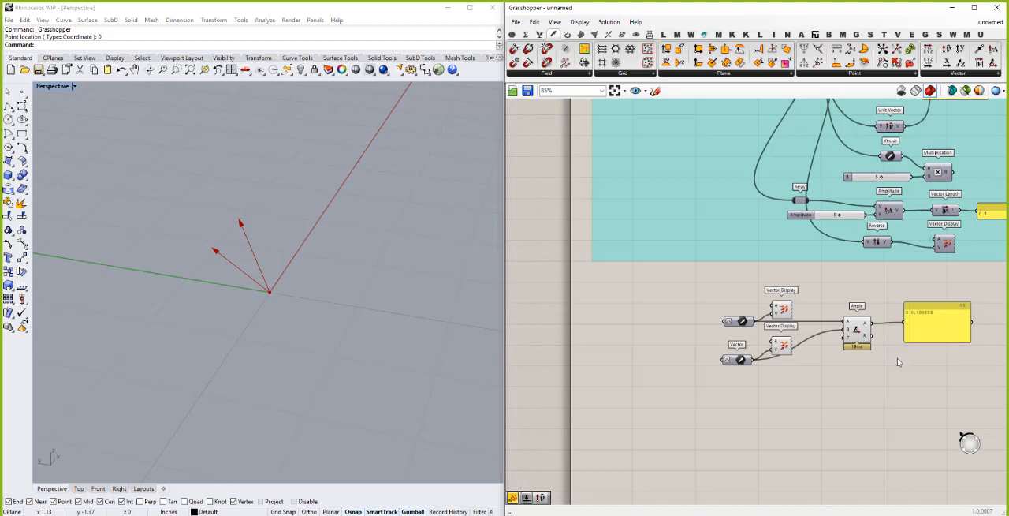
pyautogui.doubleClick(897, 362)
pyautogui.write('deg')
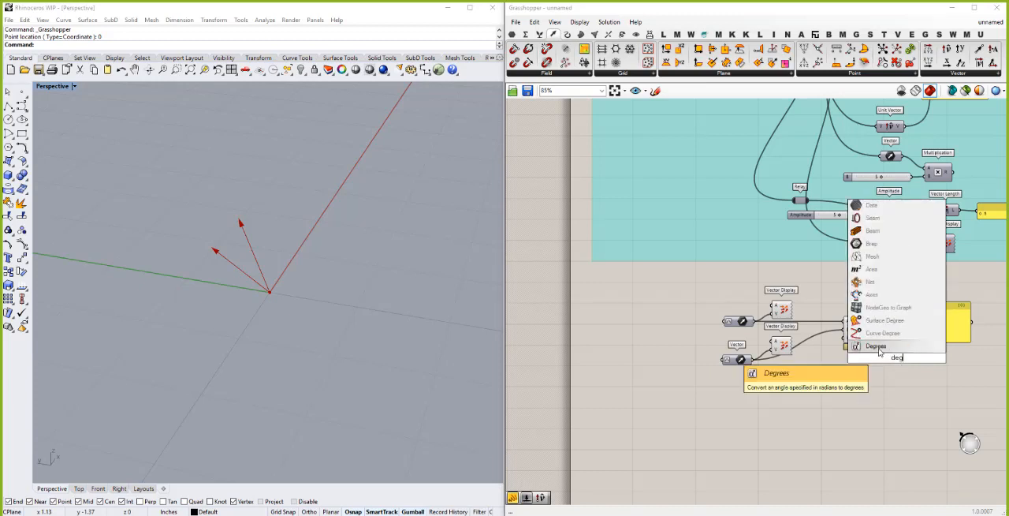
pyautogui.click(880, 348)
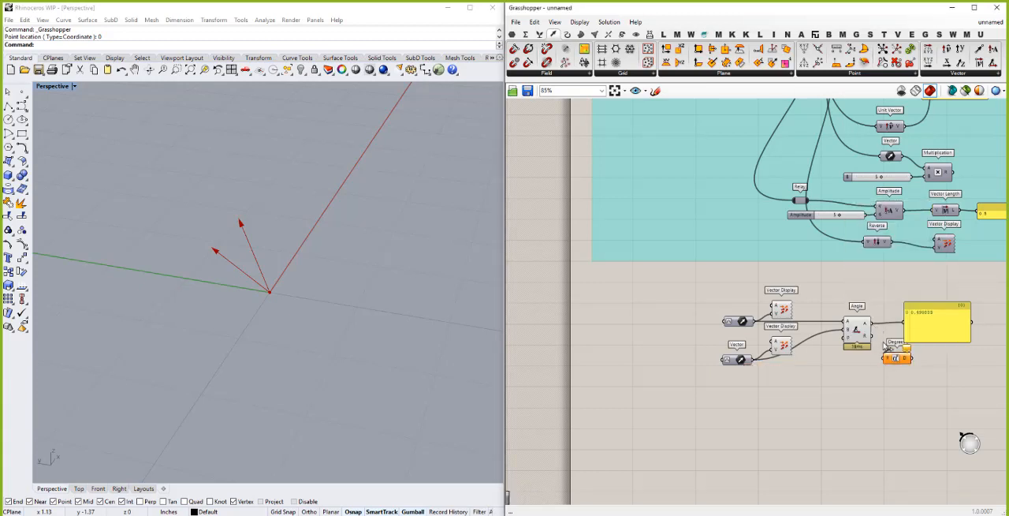
pyautogui.moveTo(905, 361); pyautogui.dragTo(944, 328)
pyautogui.scroll(-2, 617, 306)
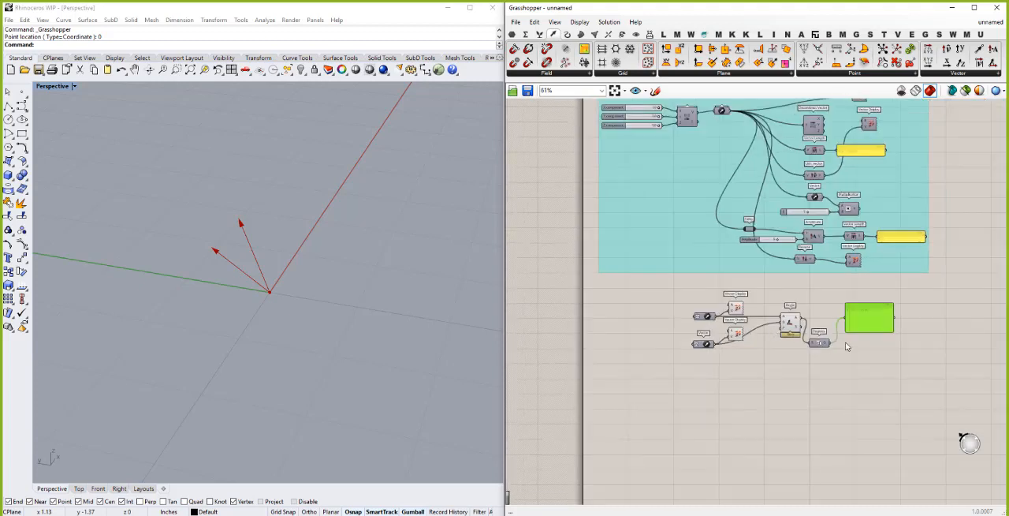
pyautogui.scroll(3, 848, 347)
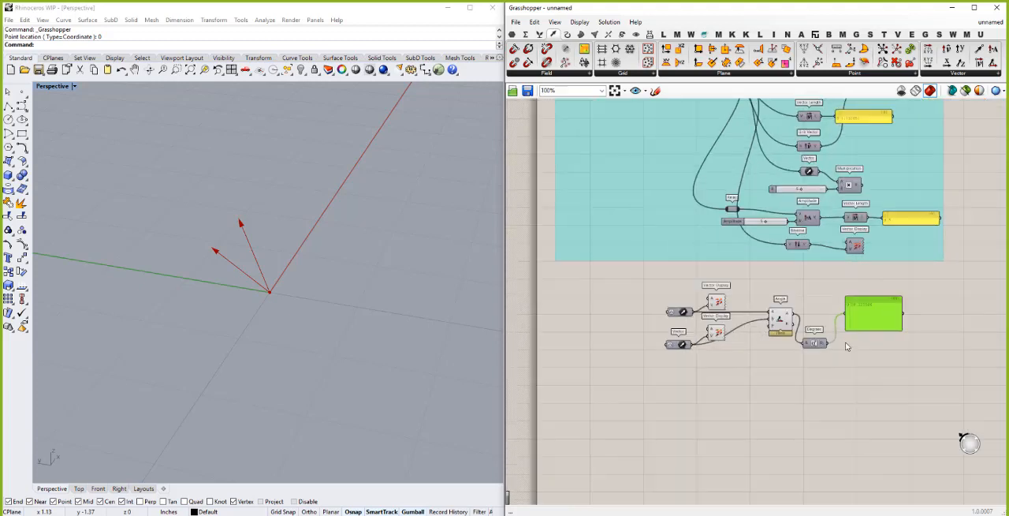
pyautogui.click(801, 345)
pyautogui.moveTo(801, 343); pyautogui.dragTo(801, 303)
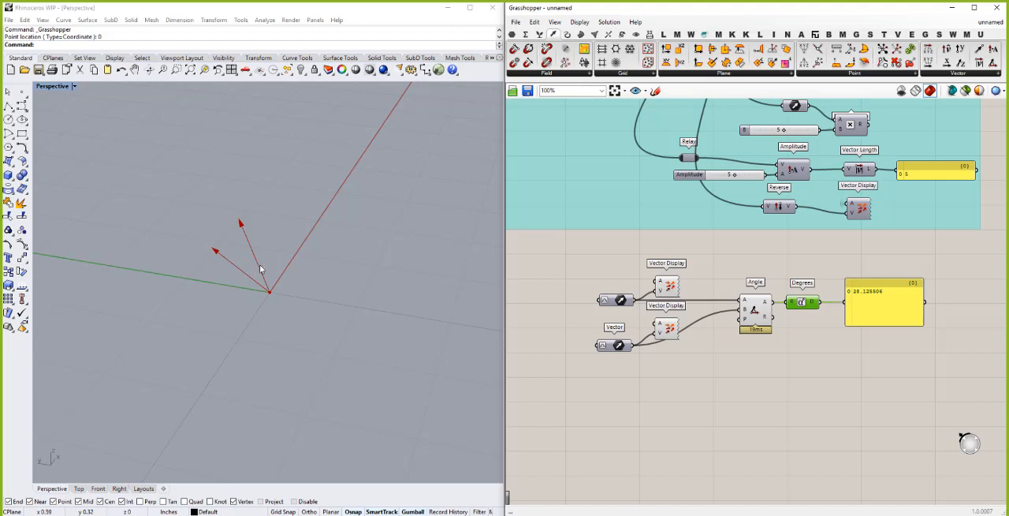
# - Add an XY Plane component below the Vector parameters and connect its plane output to the Angle component's P input
pyautogui.moveTo(222, 236); pyautogui.dragTo(250, 232, button='right')
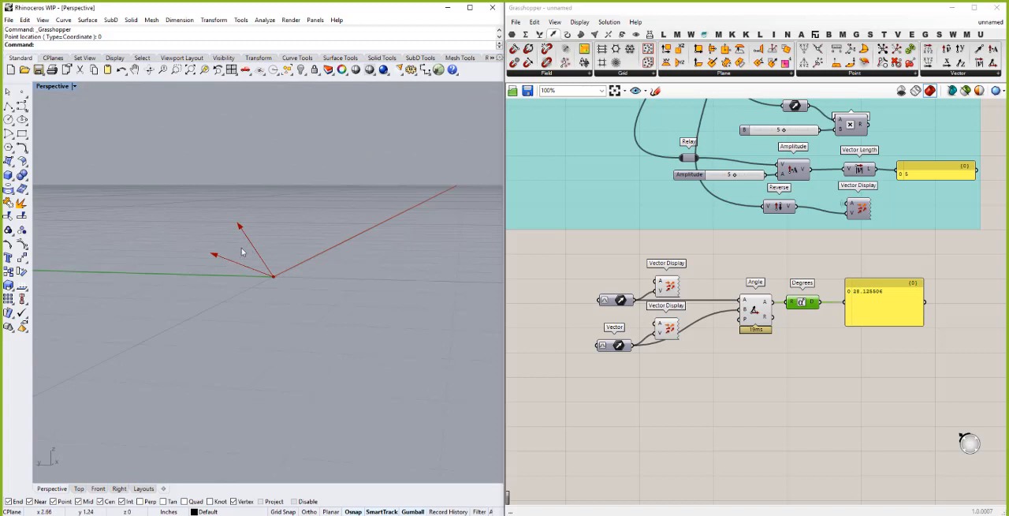
pyautogui.moveTo(235, 264); pyautogui.dragTo(214, 364, button='right')
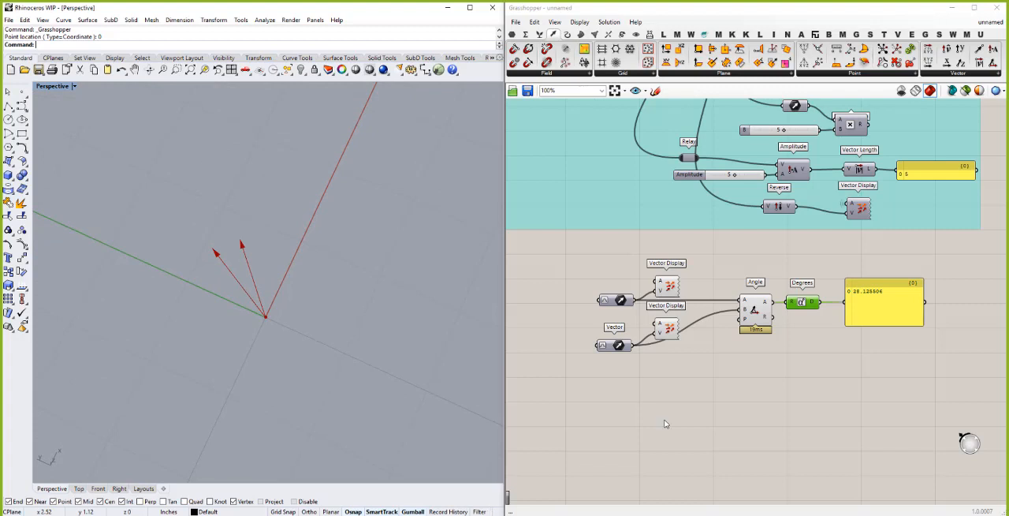
pyautogui.doubleClick(696, 373)
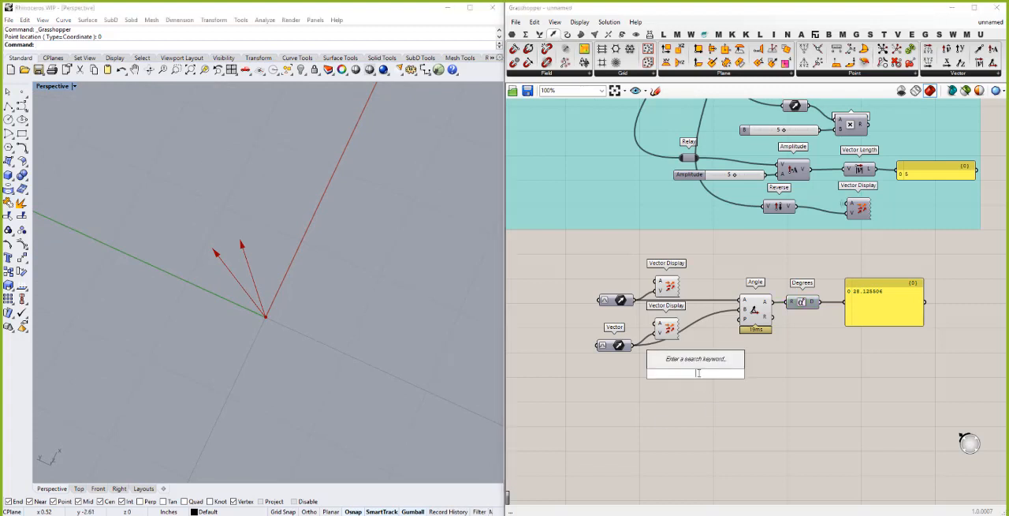
pyautogui.write('xy')
pyautogui.press('Return')
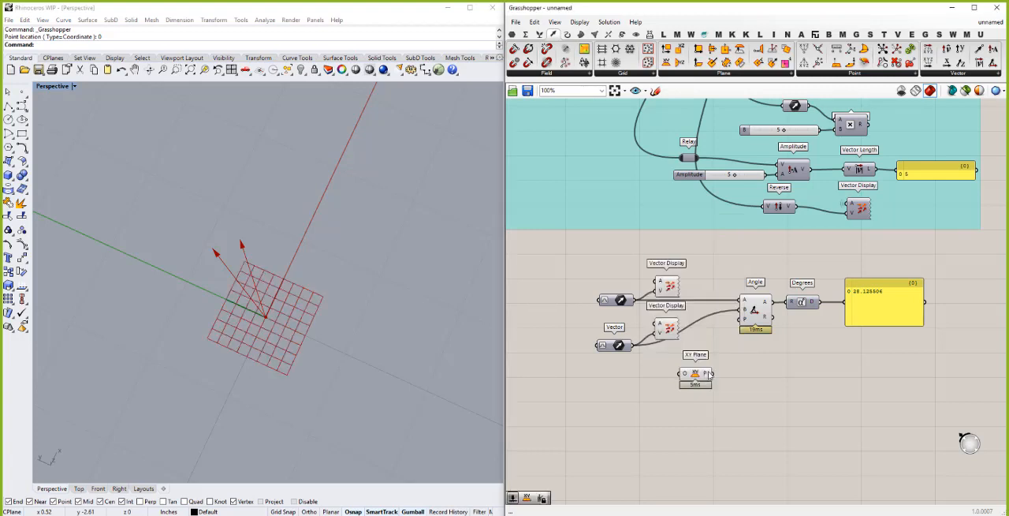
pyautogui.moveTo(191, 219); pyautogui.dragTo(182, 183, button='right')
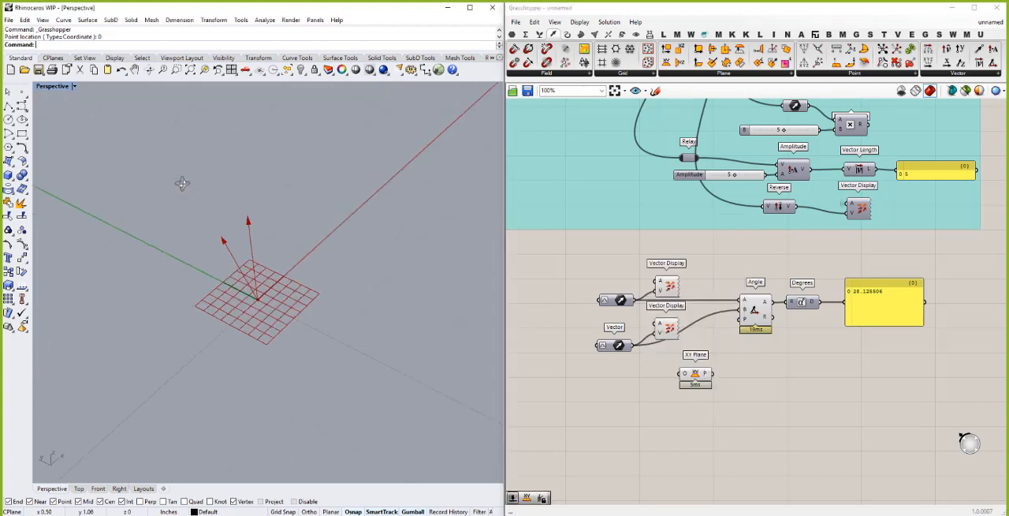
pyautogui.click(720, 375)
pyautogui.moveTo(737, 318); pyautogui.dragTo(712, 373)
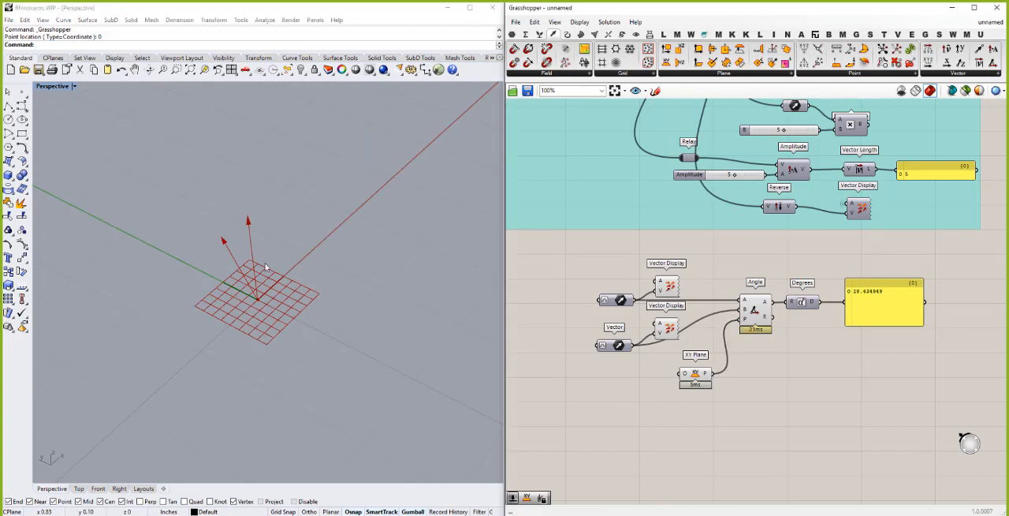
# - Move the XY Plane component up beside the Angle component's P input and turn off its preview
pyautogui.moveTo(267, 268); pyautogui.dragTo(254, 245, button='right')
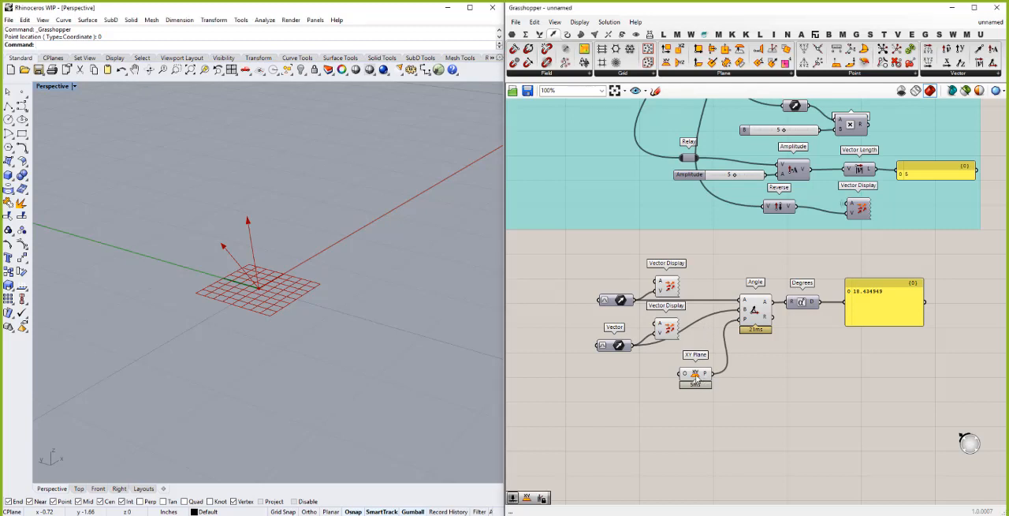
pyautogui.click(703, 333)
pyautogui.moveTo(696, 374); pyautogui.dragTo(716, 325)
pyautogui.moveTo(765, 353); pyautogui.dragTo(732, 271)
pyautogui.rightClick(732, 272)
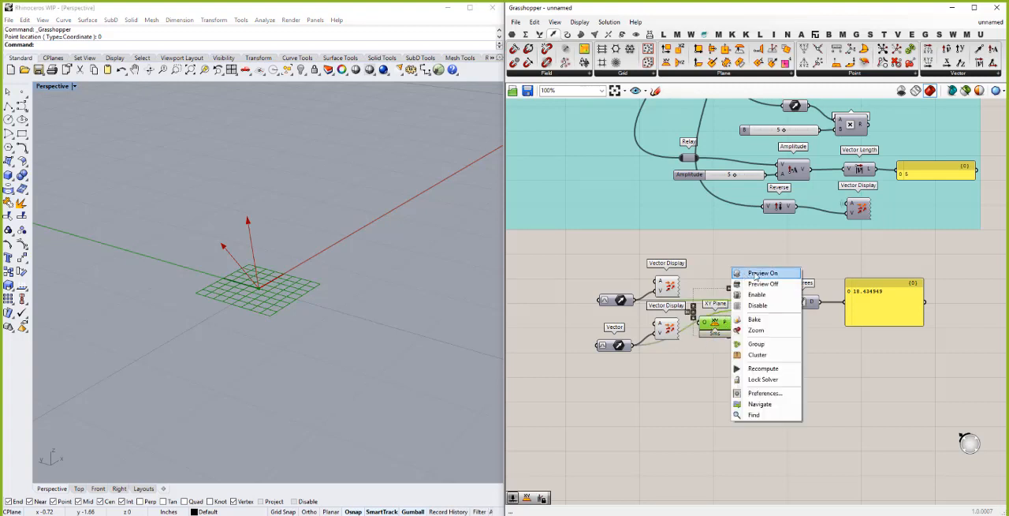
pyautogui.press('Escape')
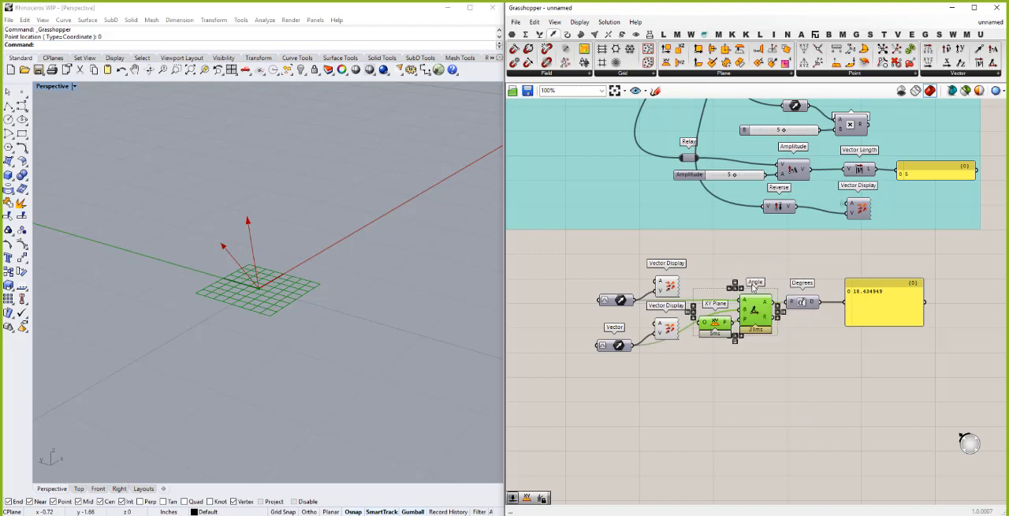
pyautogui.click(718, 364)
pyautogui.rightClick(714, 322)
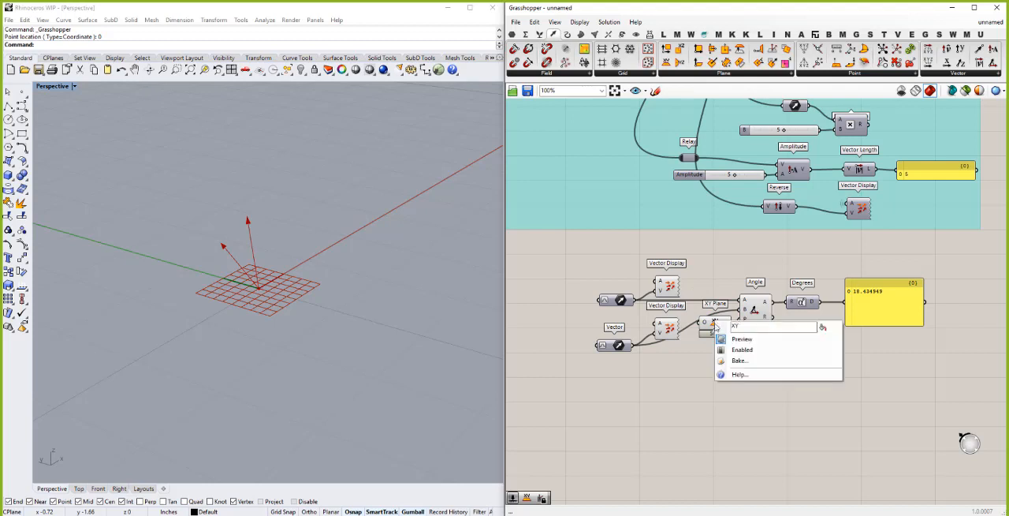
# - Add a Dot Product component below the XY Plane, with the upper vector feeding A and the lower vector feeding B
pyautogui.doubleClick(713, 380)
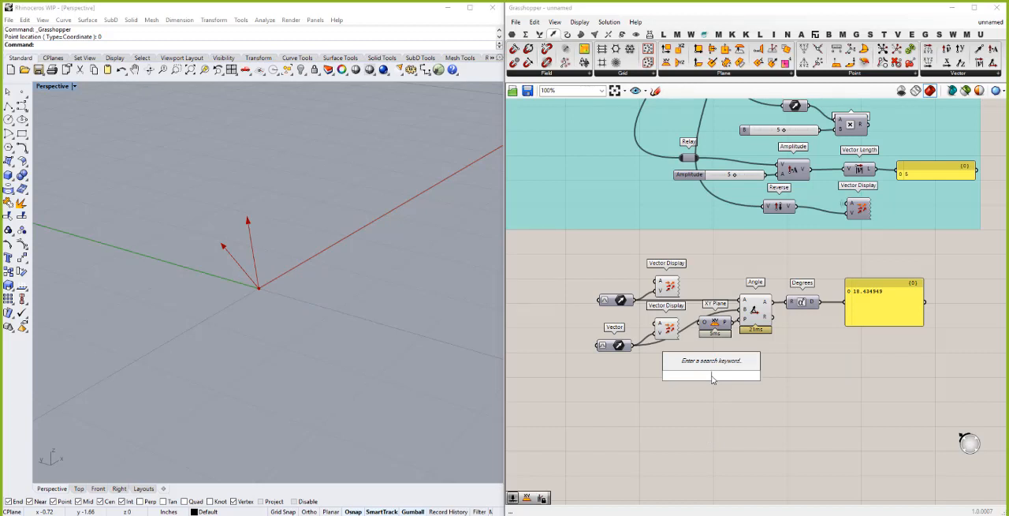
pyautogui.write('dot')
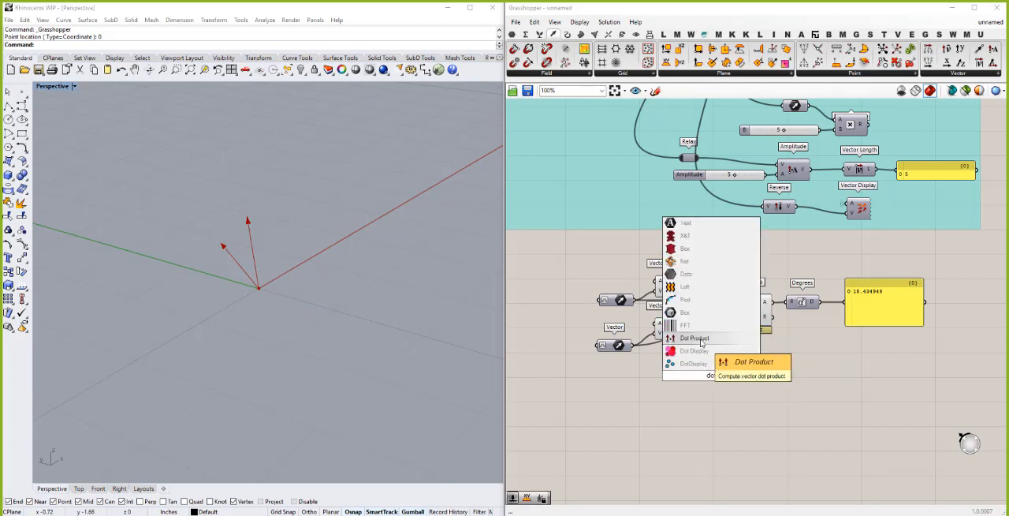
pyautogui.click(701, 338)
pyautogui.moveTo(718, 380); pyautogui.dragTo(725, 387)
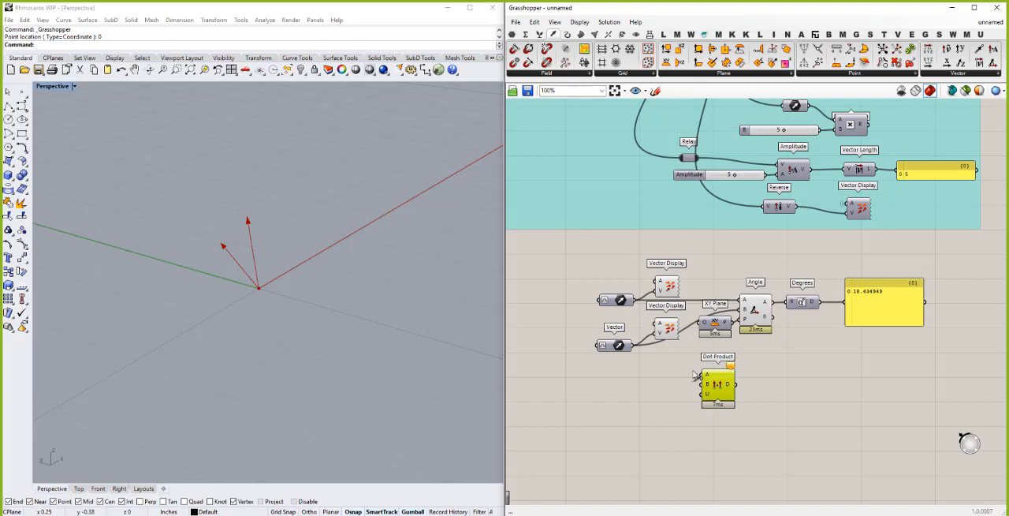
pyautogui.moveTo(638, 306); pyautogui.dragTo(704, 374)
pyautogui.moveTo(630, 350); pyautogui.dragTo(702, 385)
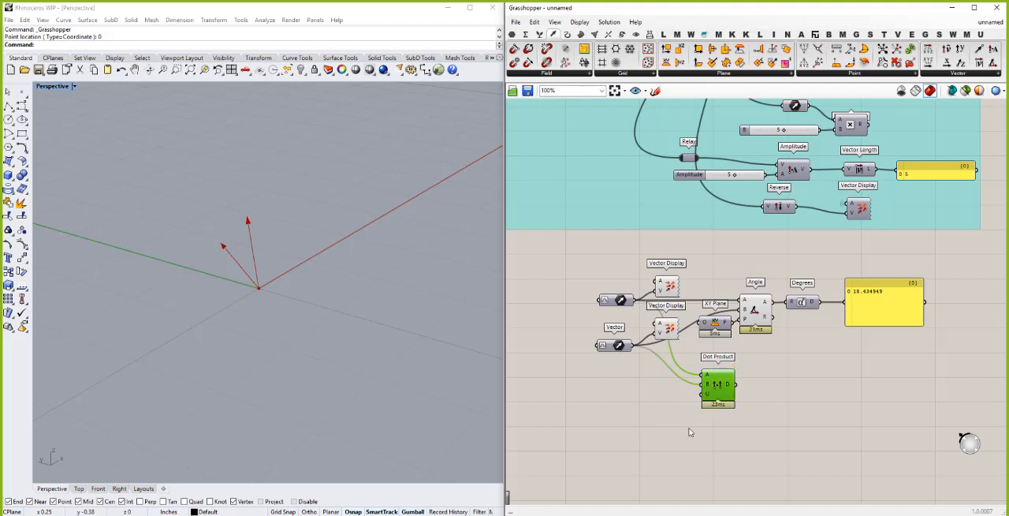
pyautogui.click(695, 424)
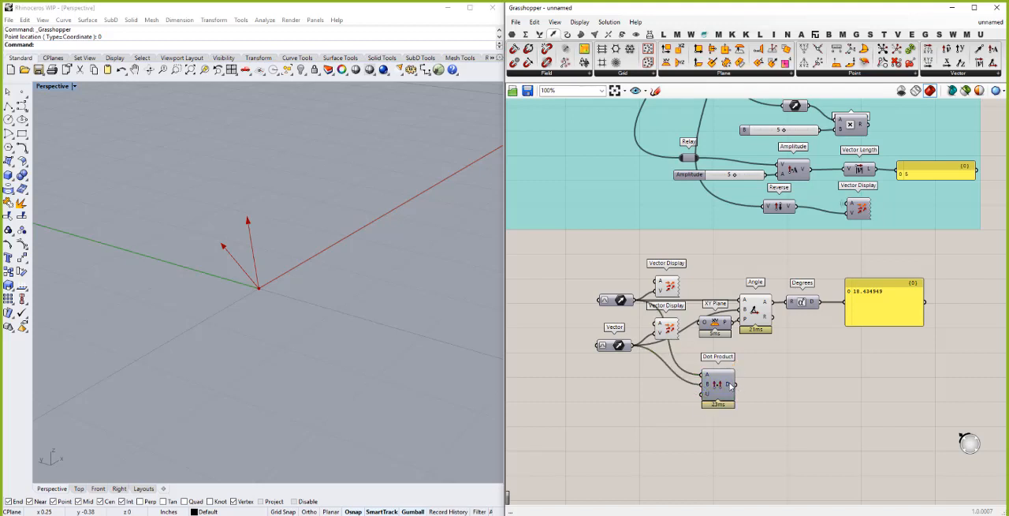
# - Add an Amplitude component in line with Dot Product, taking the upper vector as V and the dot product result as A
pyautogui.moveTo(731, 384)
pyautogui.doubleClick(786, 400)
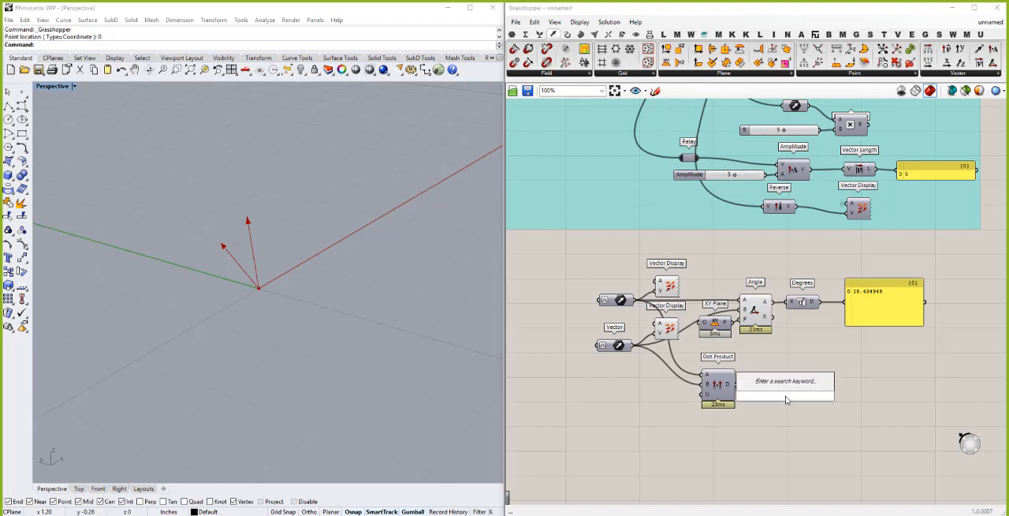
pyautogui.write('ampl')
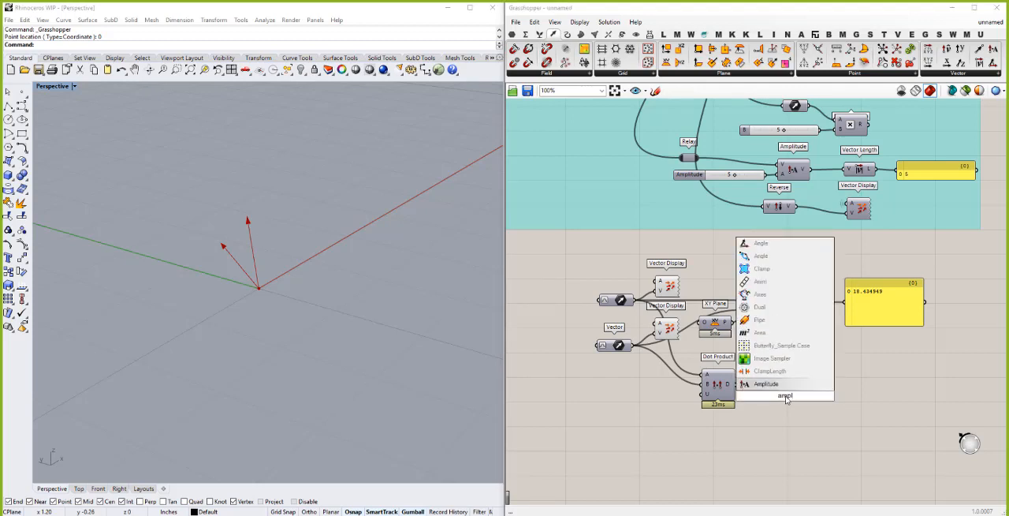
pyautogui.click(777, 385)
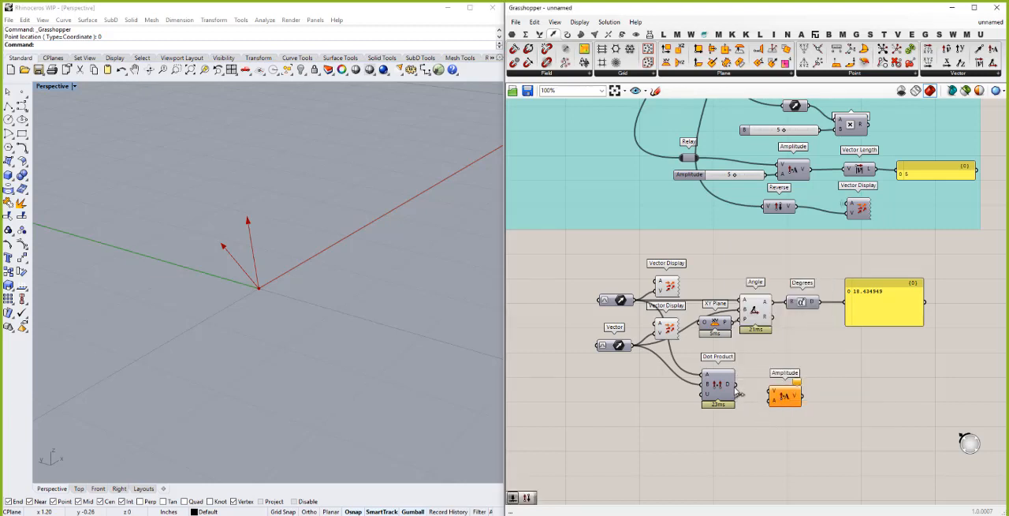
pyautogui.moveTo(770, 400); pyautogui.dragTo(738, 385)
pyautogui.moveTo(636, 303); pyautogui.dragTo(772, 396)
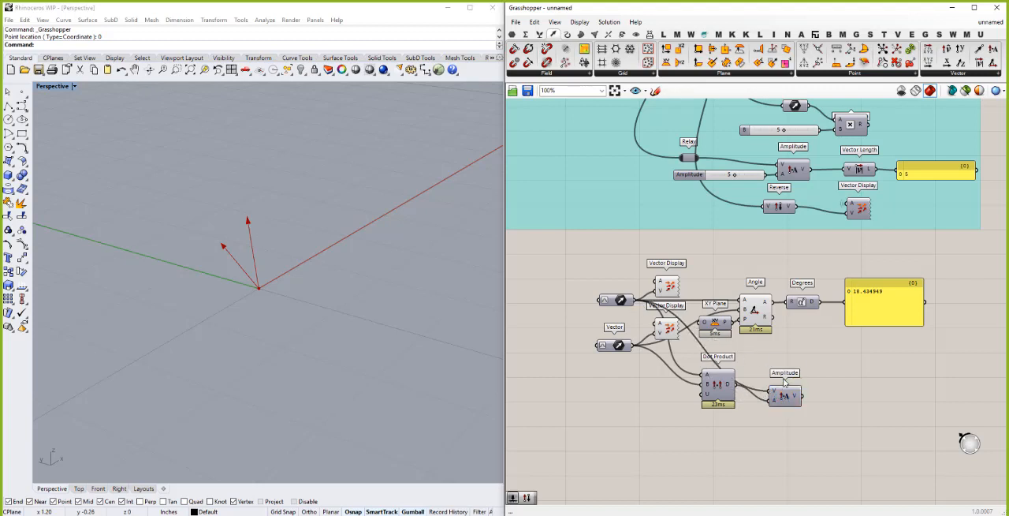
pyautogui.moveTo(783, 388); pyautogui.dragTo(784, 372)
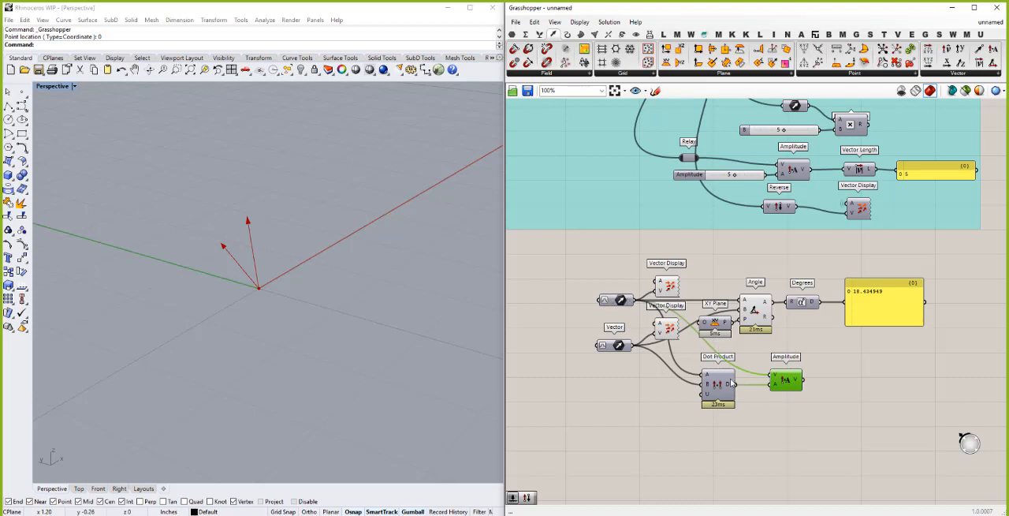
pyautogui.click(867, 392)
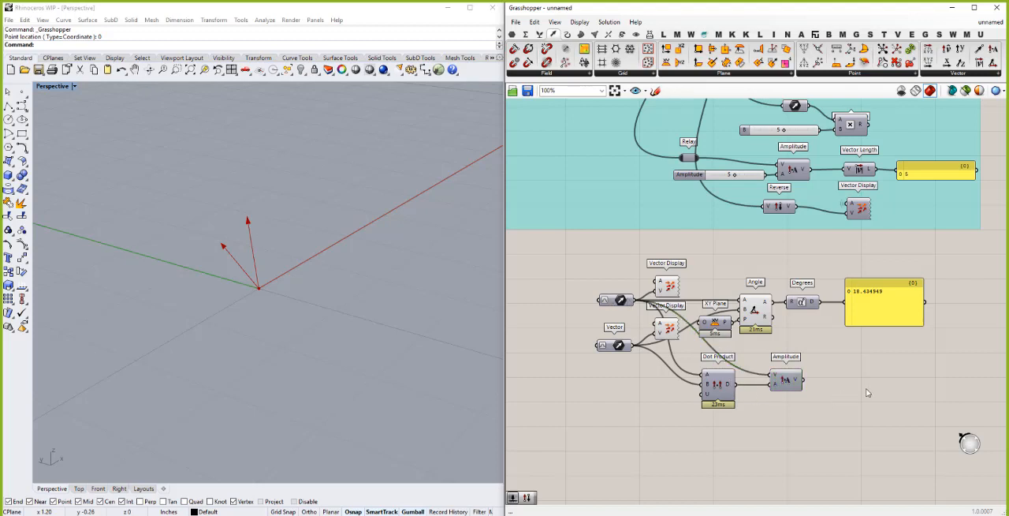
# - Duplicate the lower Vector Display beside the Amplitude component and feed it the amplitude's vector output
pyautogui.click(667, 329)
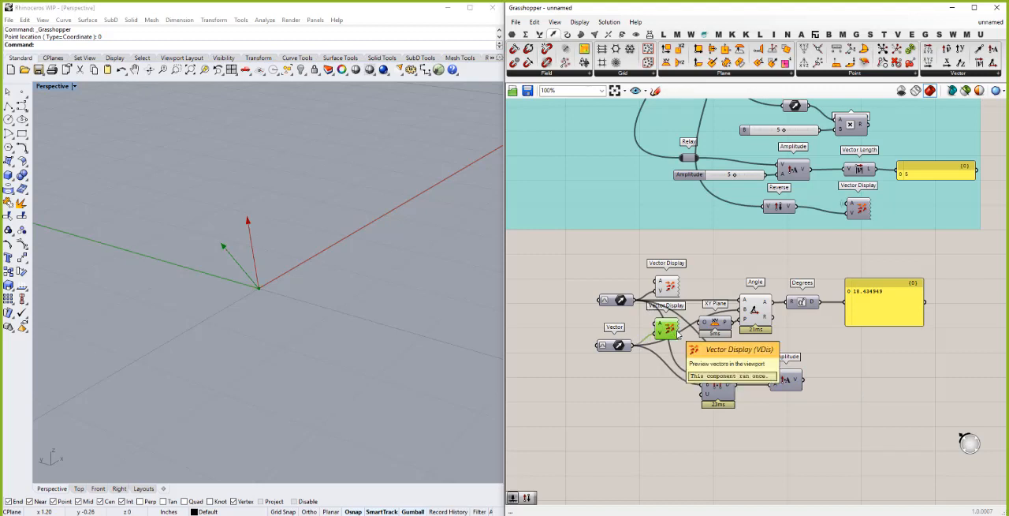
pyautogui.moveTo(669, 330); pyautogui.dragTo(674, 335)
pyautogui.moveTo(825, 379)
pyautogui.mouseDown()
pyautogui.moveTo(873, 391)
pyautogui.moveTo(850, 376)
pyautogui.moveTo(800, 381)
pyautogui.moveTo(850, 382)
pyautogui.moveTo(841, 381)
pyautogui.mouseUp()
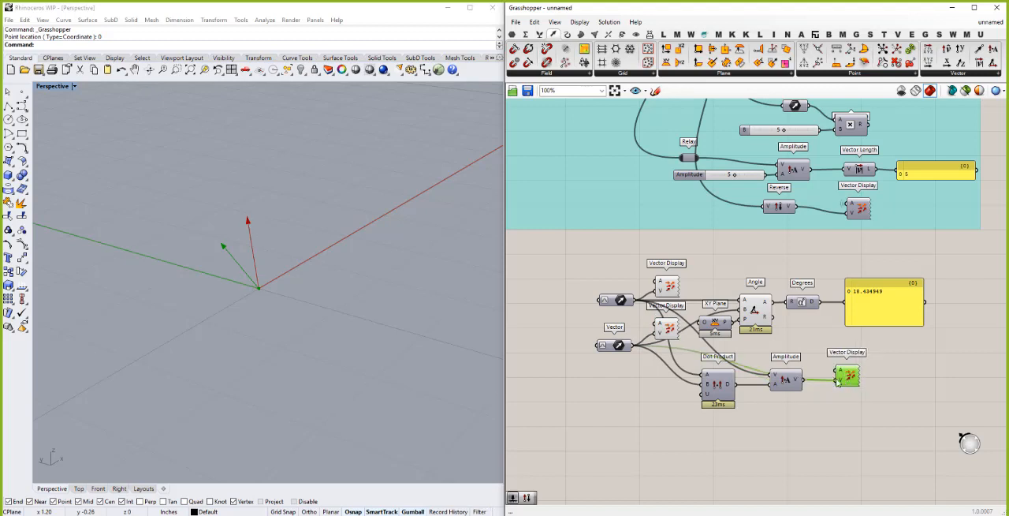
pyautogui.click(541, 293)
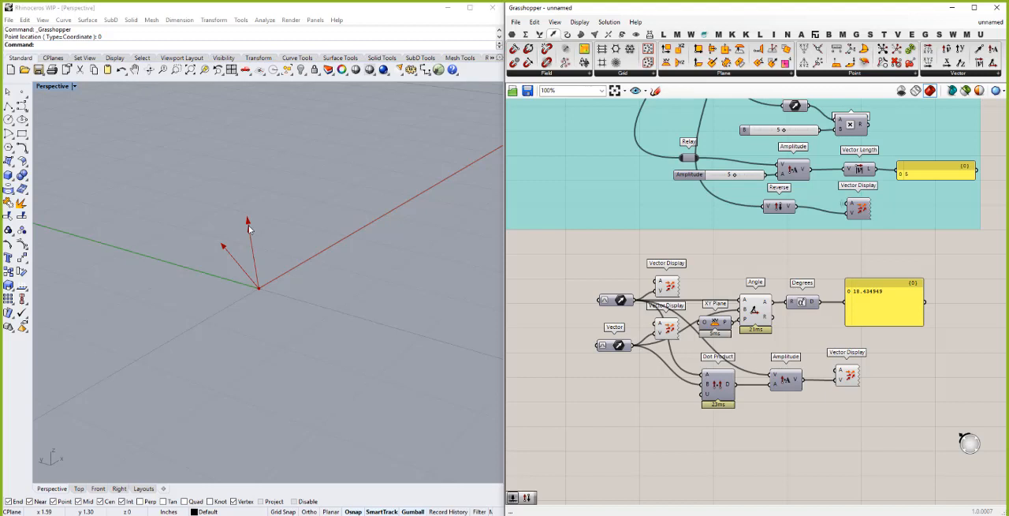
# - Add a Unit Z component below the lower Vector parameter, lined up with it
pyautogui.doubleClick(604, 396)
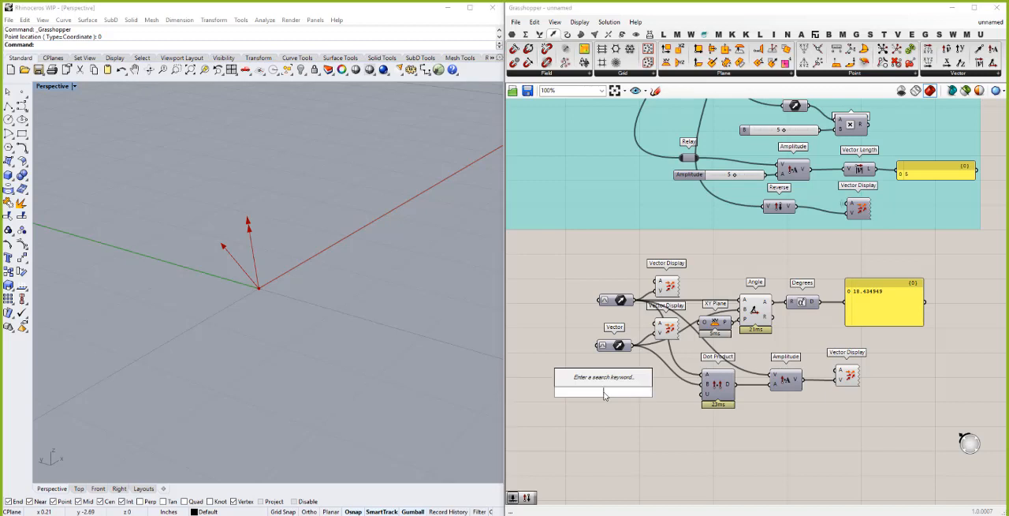
pyautogui.write('z')
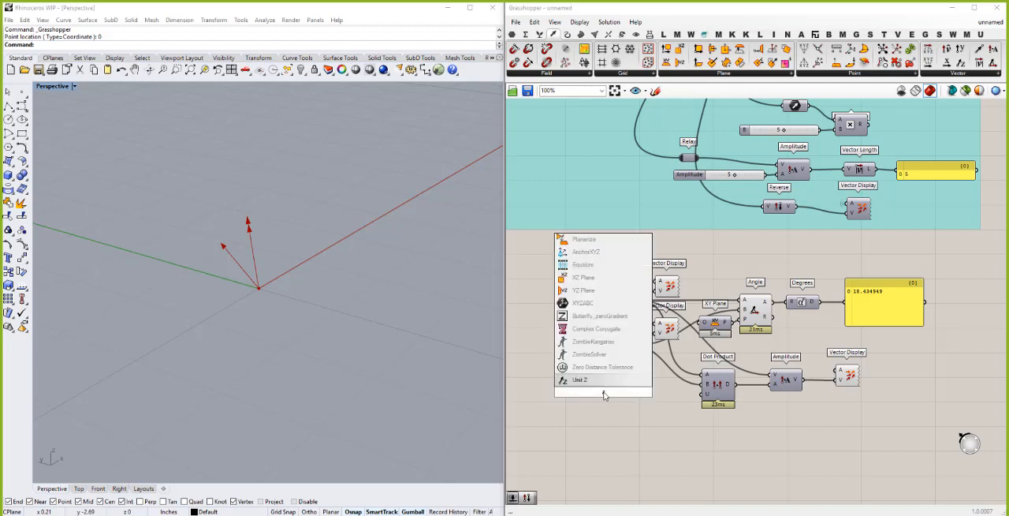
pyautogui.click(593, 380)
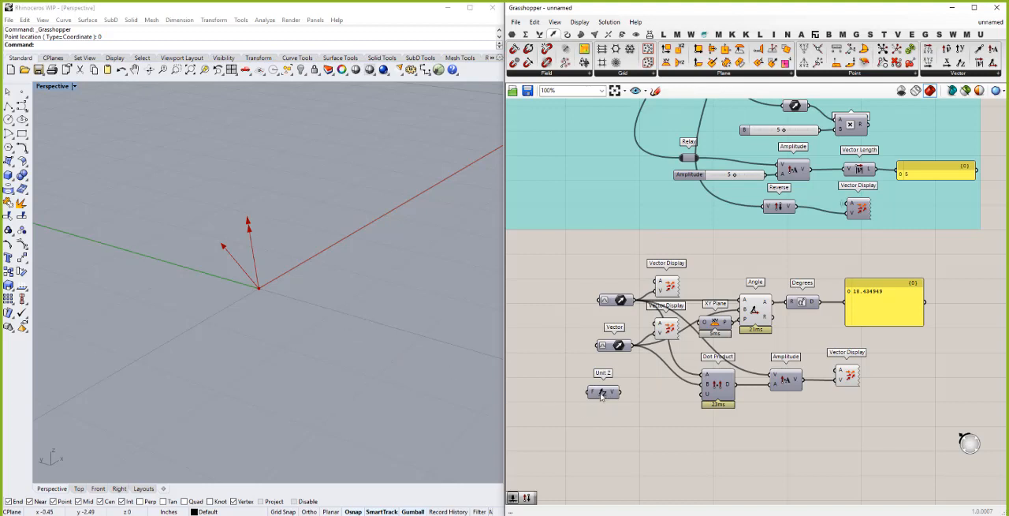
pyautogui.moveTo(604, 395); pyautogui.dragTo(616, 395)
pyautogui.click(542, 403)
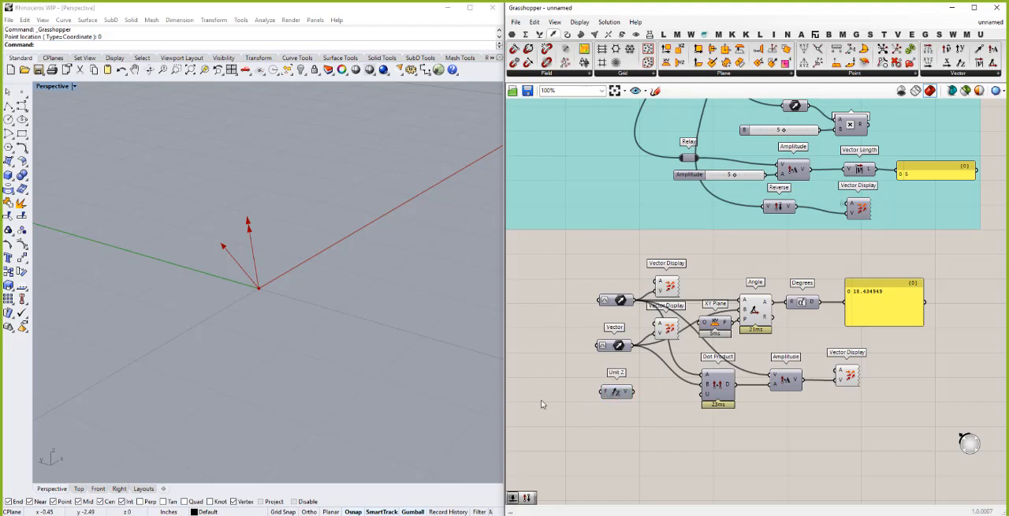
# - Feed Unit Z's factor from a new number slider set to -1, and replace Dot Product's B input with the Unit Z vector
pyautogui.doubleClick(542, 403)
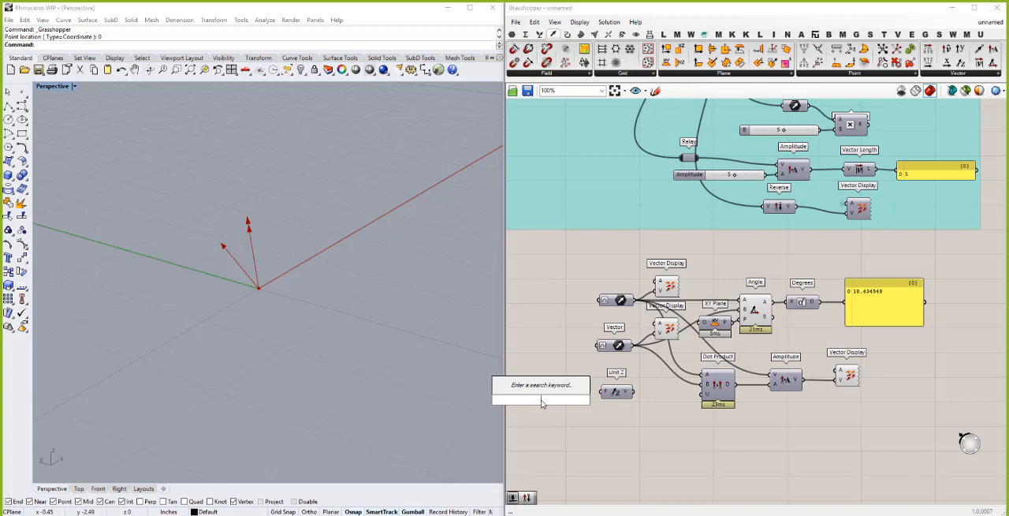
pyautogui.write('-')
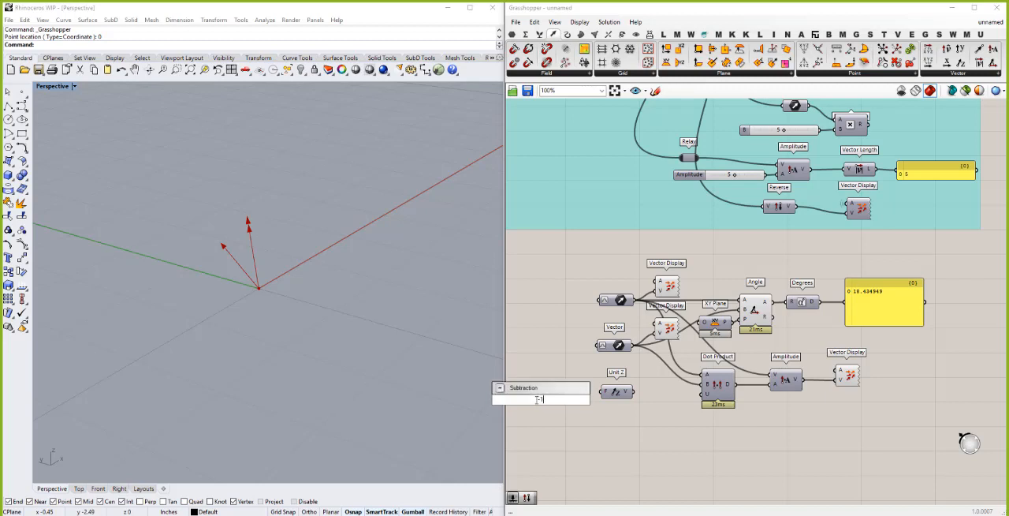
pyautogui.write('1')
pyautogui.press('Return')
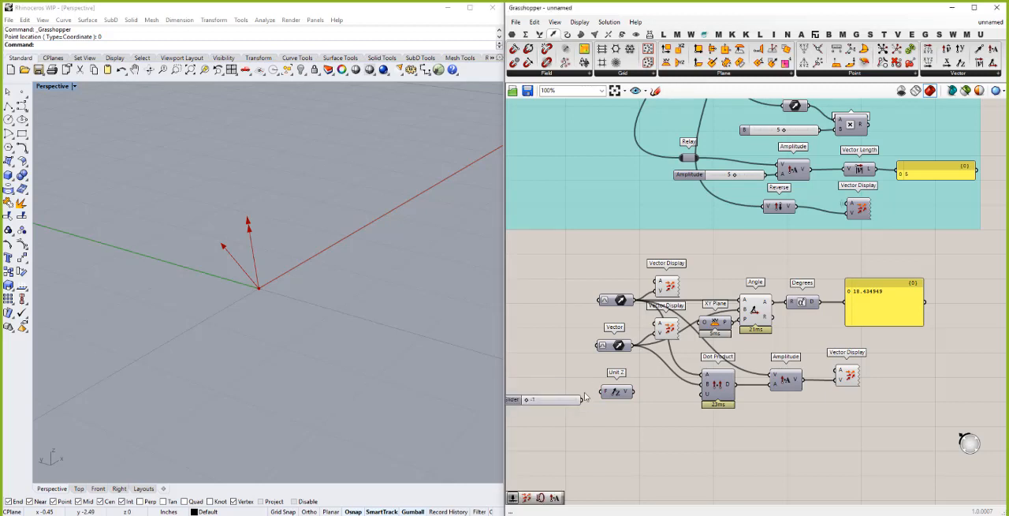
pyautogui.moveTo(579, 400); pyautogui.dragTo(605, 396)
pyautogui.moveTo(708, 384); pyautogui.dragTo(707, 384)
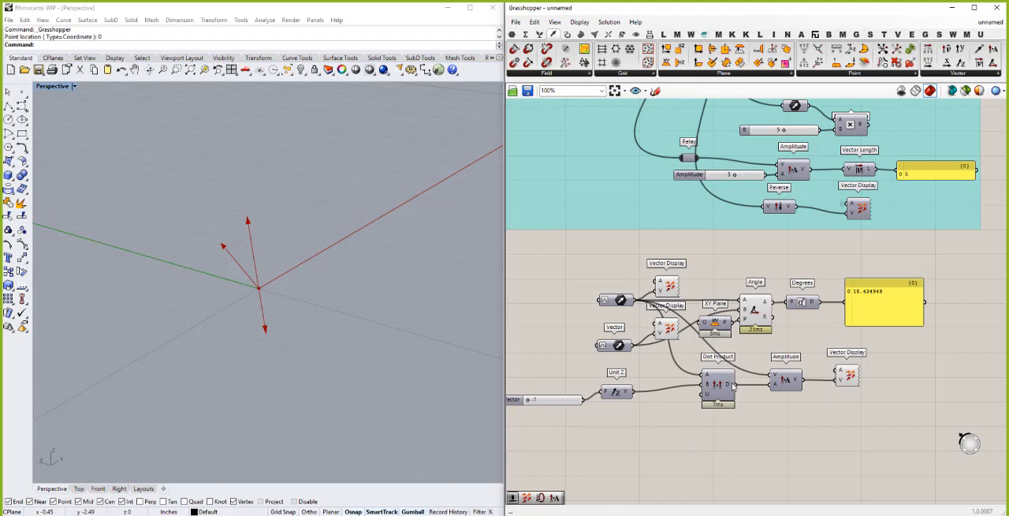
pyautogui.moveTo(731, 384)
# - Duplicate the Vector Display beside Amplitude, place the copy between Unit Z and Dot Product, and feed it the Unit Z vector
pyautogui.click(669, 285)
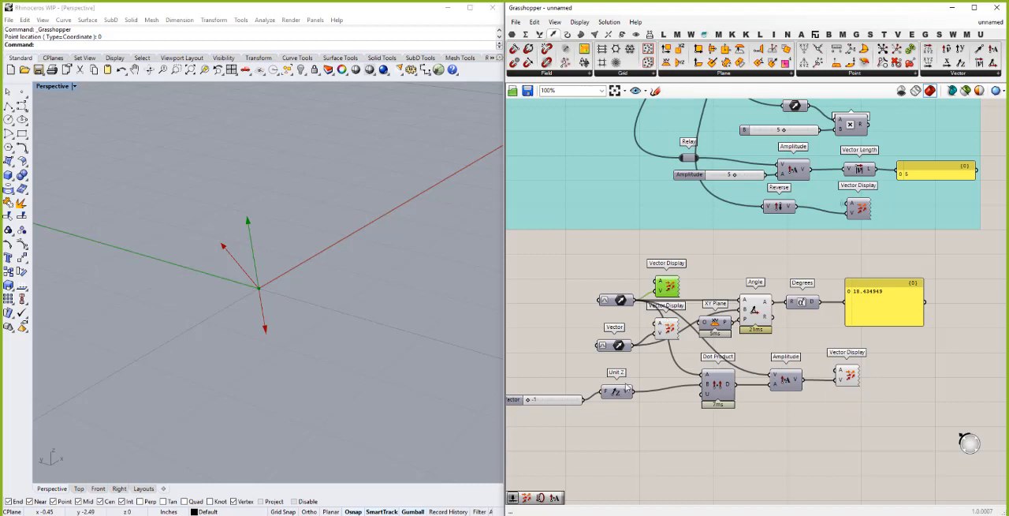
pyautogui.moveTo(299, 324); pyautogui.dragTo(359, 309, button='right')
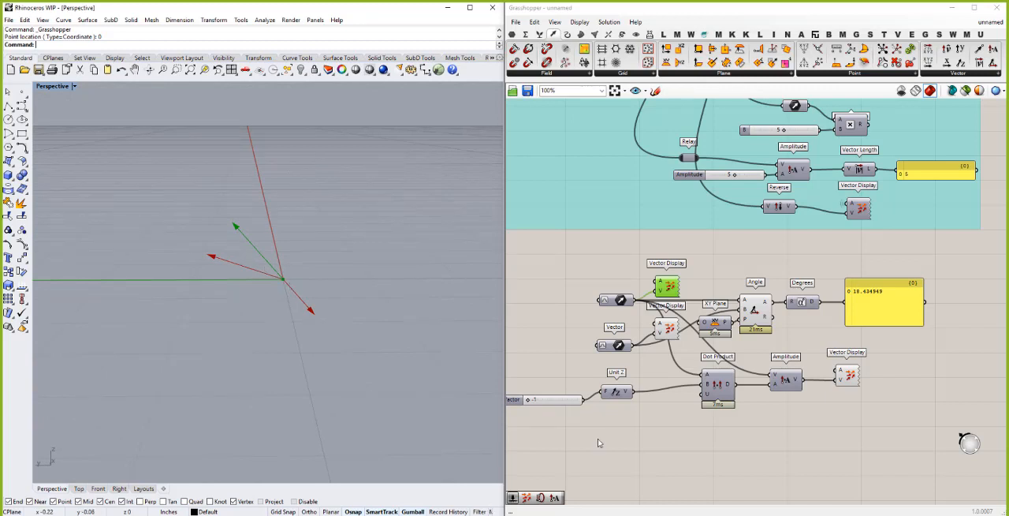
pyautogui.click(850, 376)
pyautogui.click(851, 376)
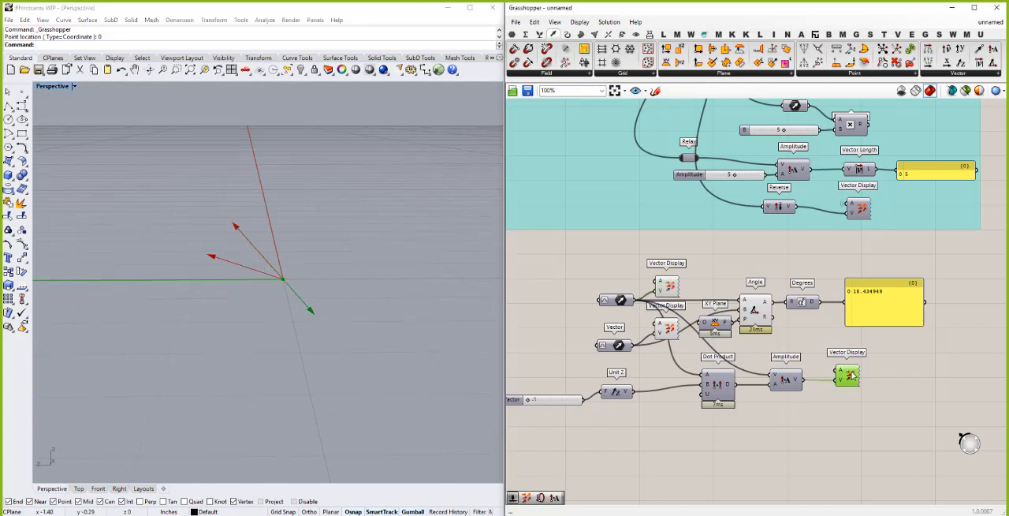
pyautogui.hotkey('ctrl', 'c')
pyautogui.hotkey('ctrl', 'v')
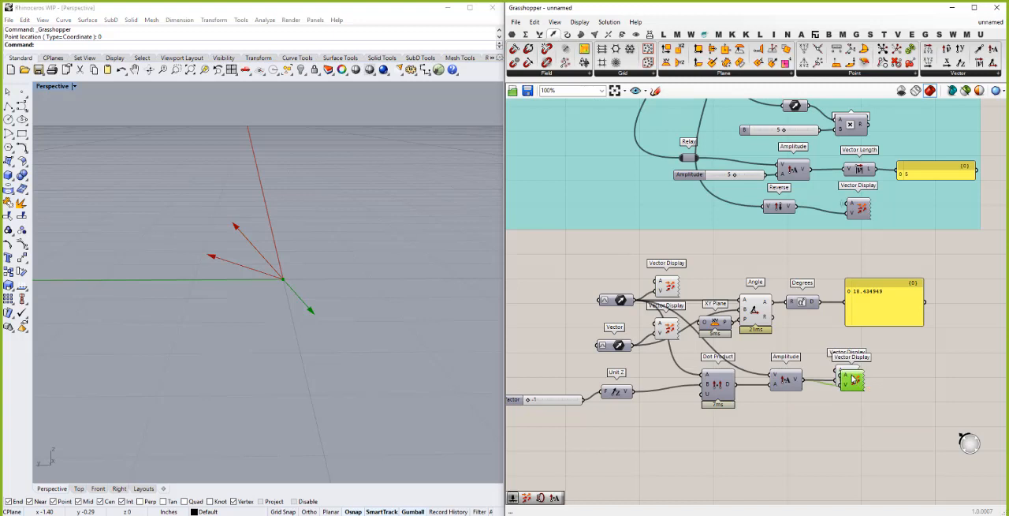
pyautogui.moveTo(653, 402)
pyautogui.mouseDown()
pyautogui.moveTo(665, 381)
pyautogui.moveTo(653, 395)
pyautogui.mouseUp()
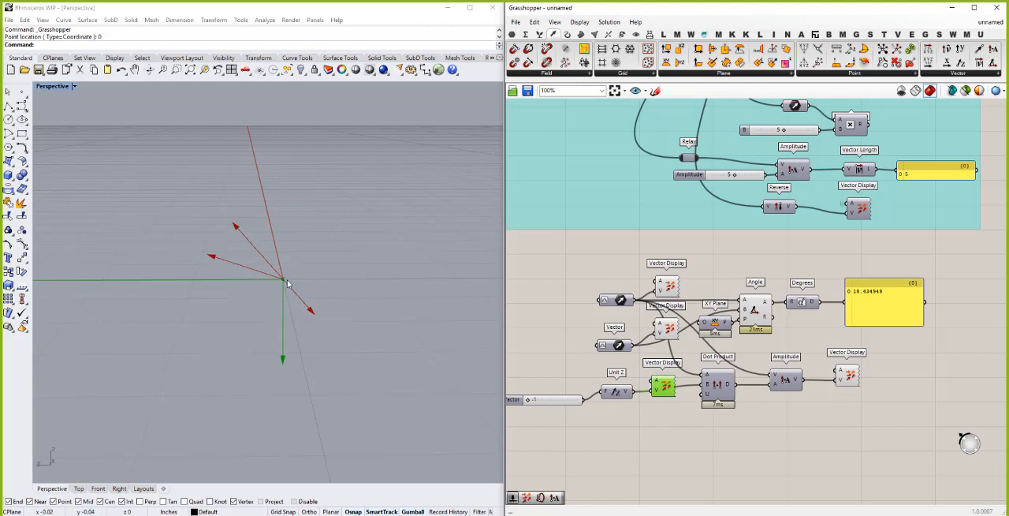
pyautogui.click(303, 339)
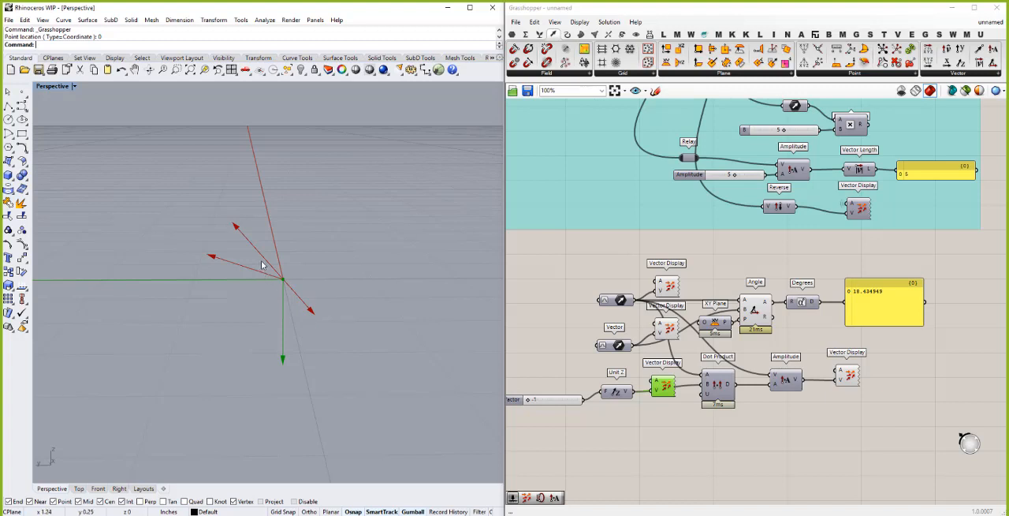
pyautogui.click(779, 408)
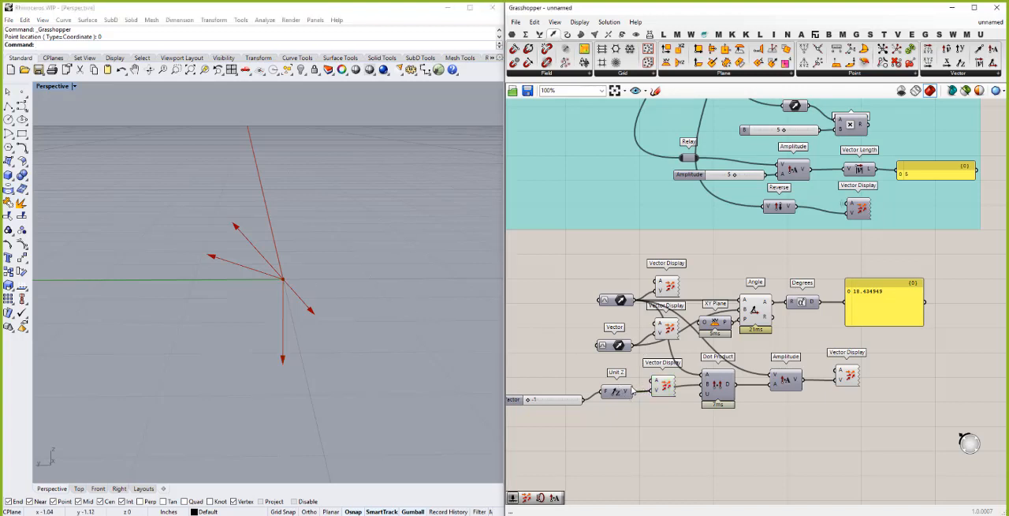
# - Replace Amplitude's V input with the Unit Z vector and shift the Dot Product component slightly lower to clear the wire
pyautogui.moveTo(631, 392); pyautogui.dragTo(776, 377)
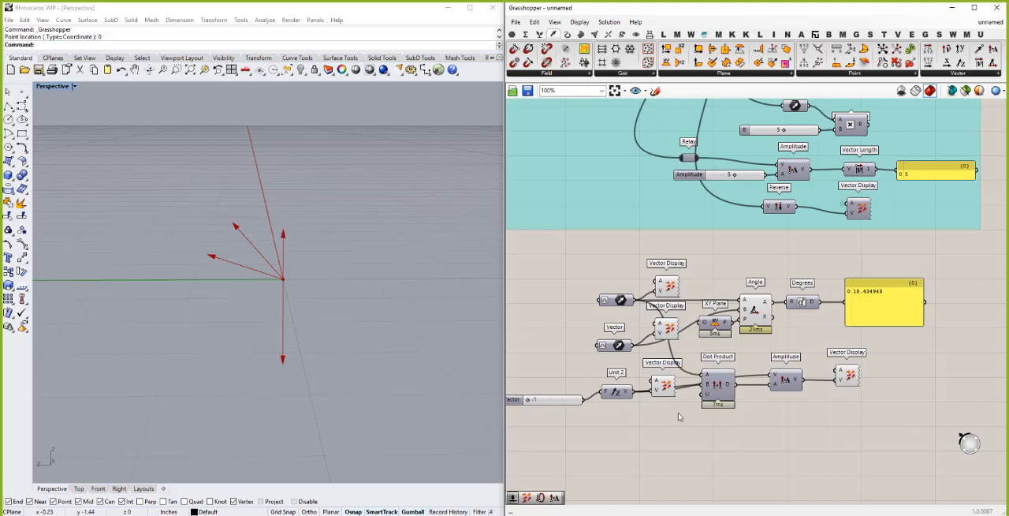
pyautogui.moveTo(721, 387); pyautogui.dragTo(730, 401)
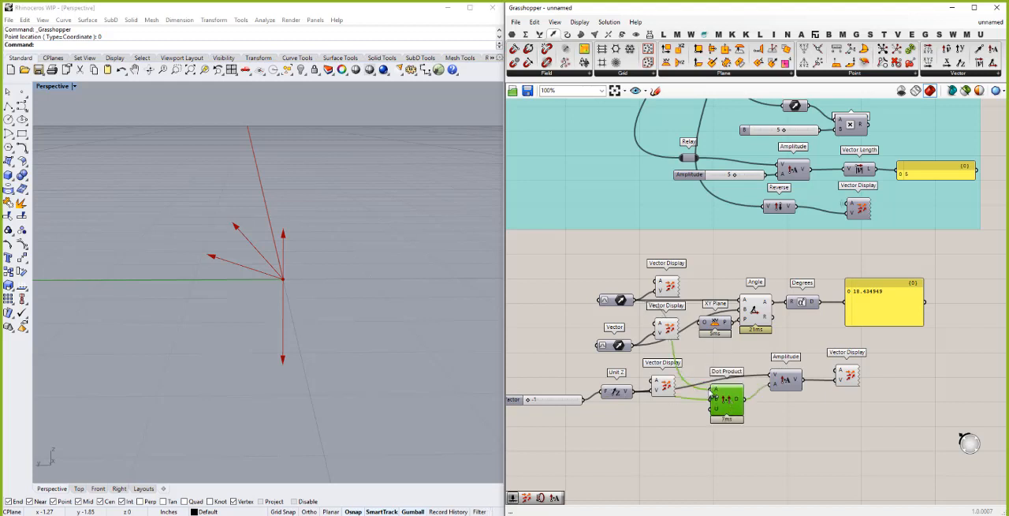
# - Swap Dot Product's inputs so Unit Z feeds A and the upper Vector feeds B, and replace Amplitude's V input with the upper Vector
pyautogui.moveTo(633, 392); pyautogui.dragTo(709, 405)
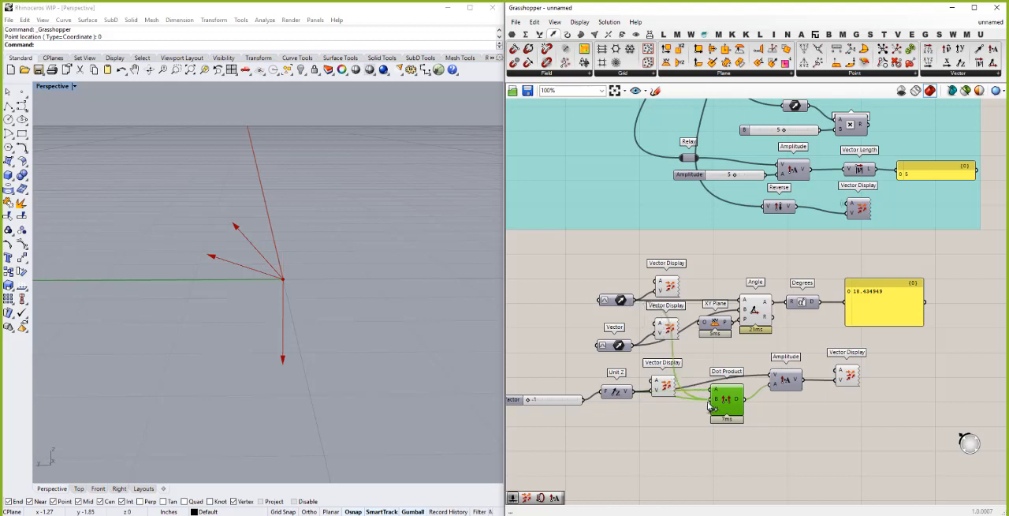
pyautogui.moveTo(709, 406); pyautogui.dragTo(734, 399)
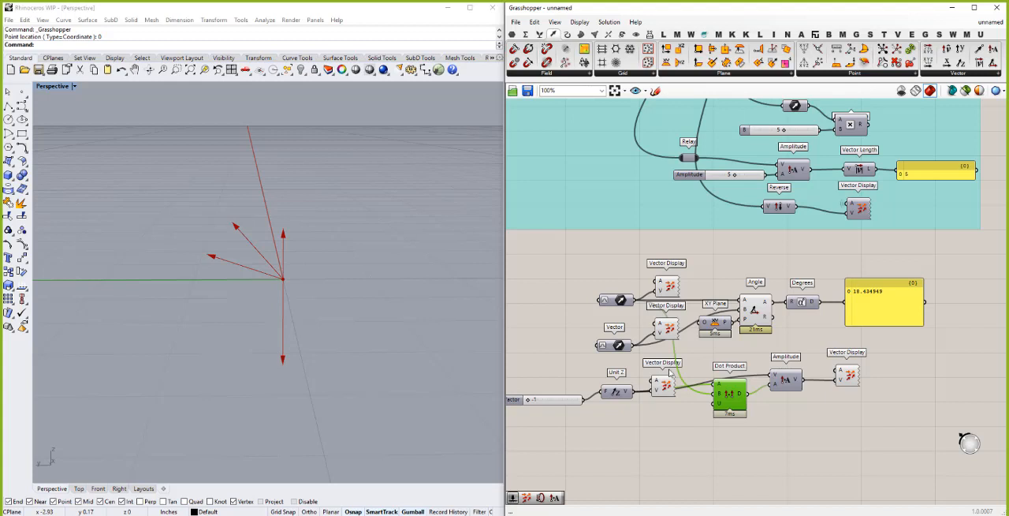
pyautogui.click(786, 379)
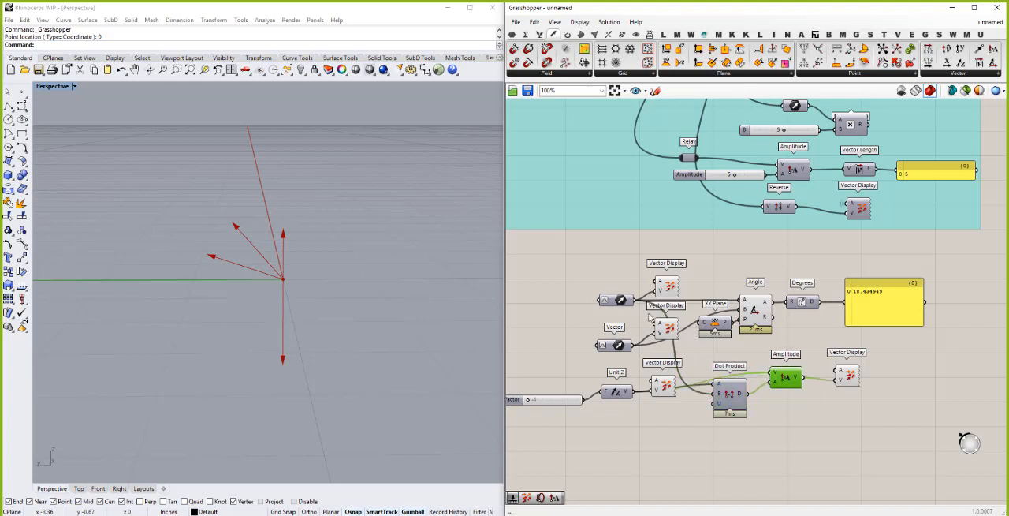
pyautogui.moveTo(635, 302); pyautogui.dragTo(773, 379)
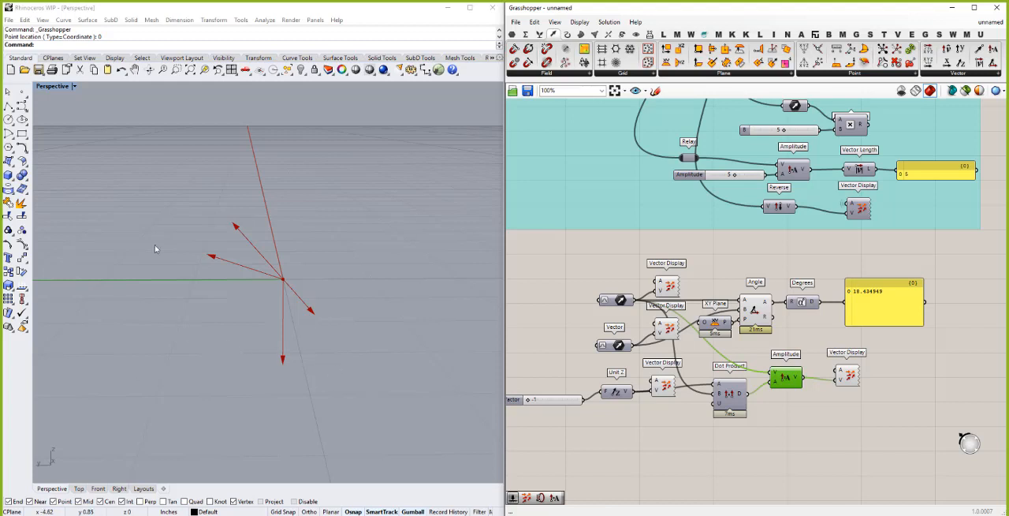
pyautogui.scroll(-3, 935, 262)
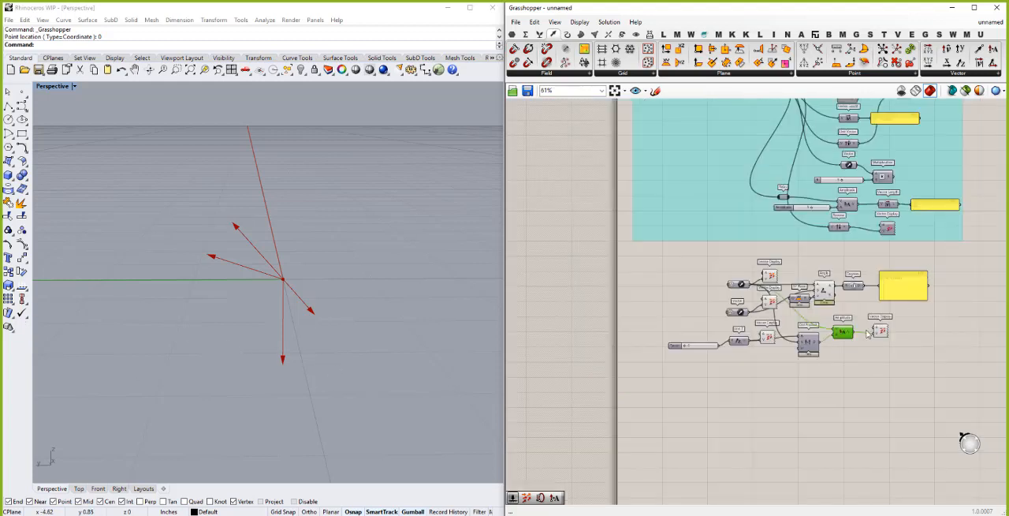
pyautogui.scroll(3, 868, 333)
pyautogui.scroll(1, 867, 335)
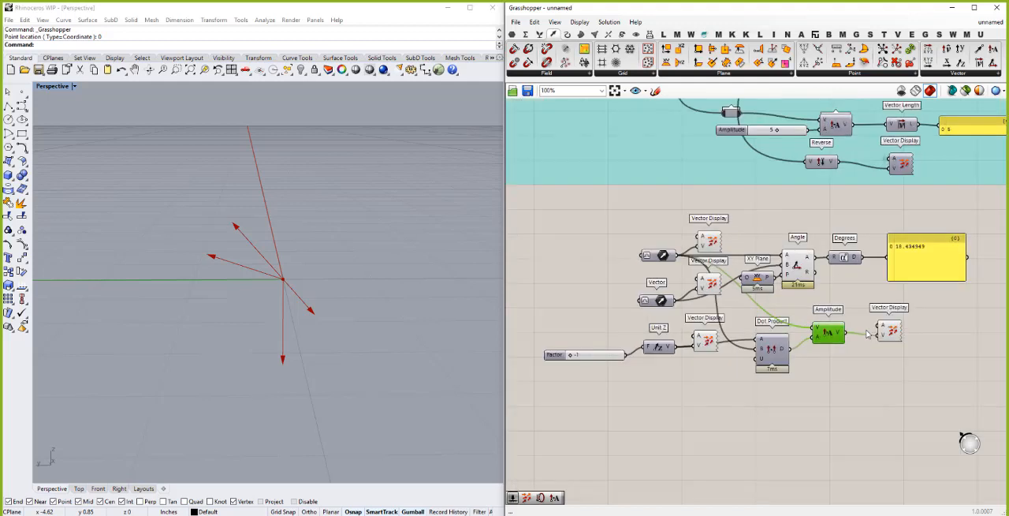
pyautogui.click(655, 443)
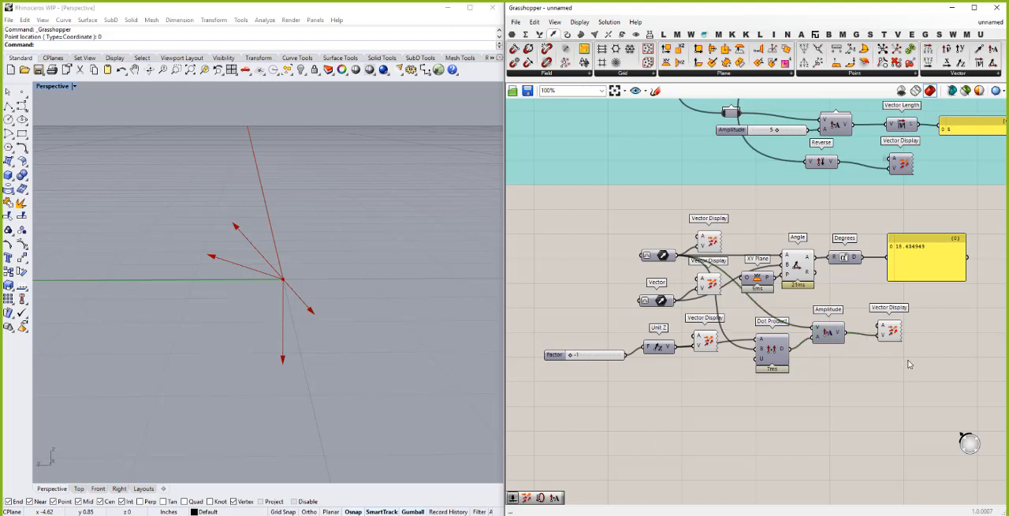
# - Turn off the preview of the vector displays and the other angle and dot product components
pyautogui.moveTo(908, 361); pyautogui.dragTo(693, 217)
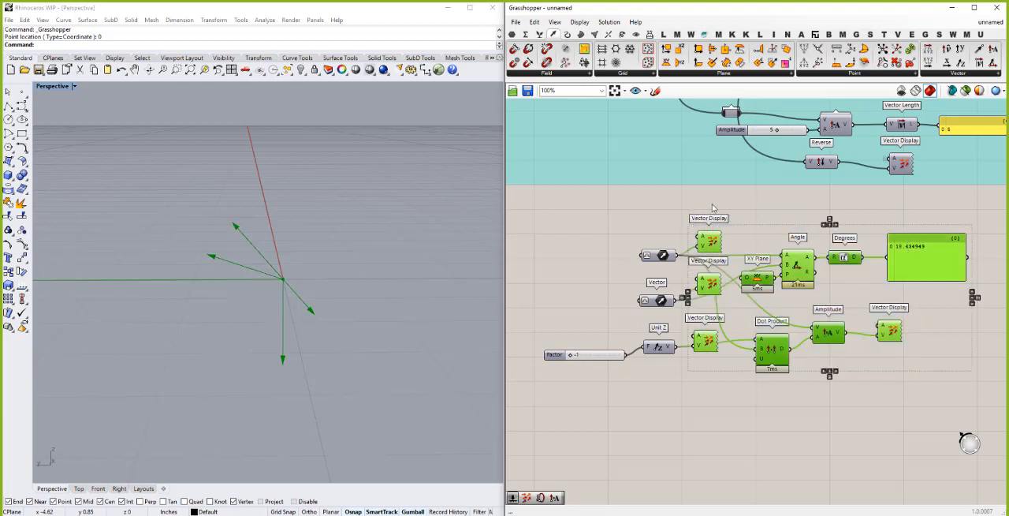
pyautogui.rightClick(713, 207)
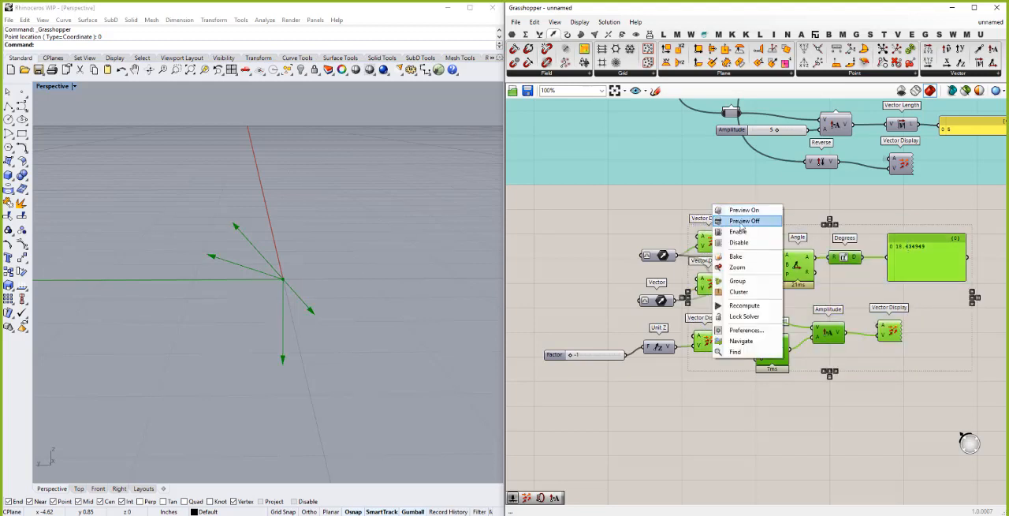
pyautogui.click(742, 221)
pyautogui.click(680, 287)
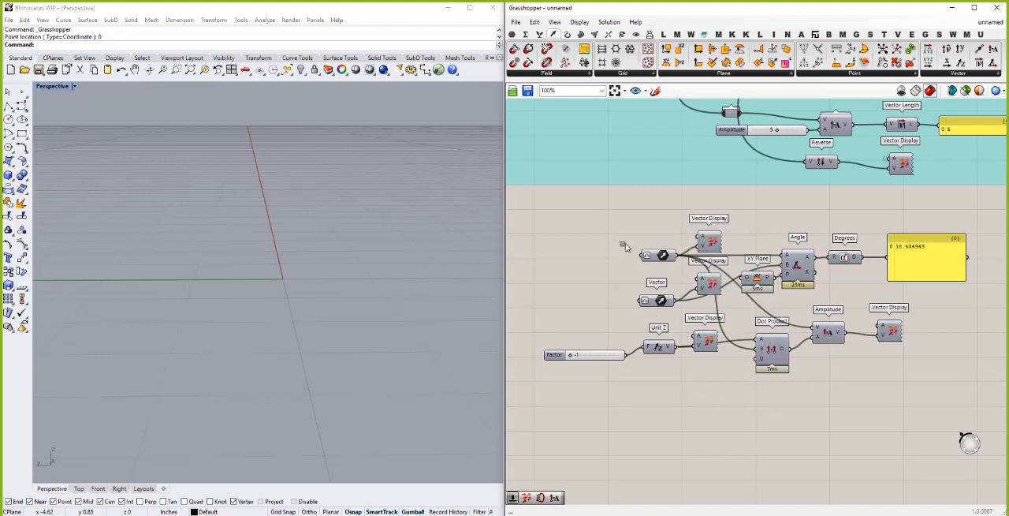
# - Duplicate the two Vector parameters below the definition, and group the original angle and dot product components together
pyautogui.moveTo(621, 243); pyautogui.dragTo(655, 469)
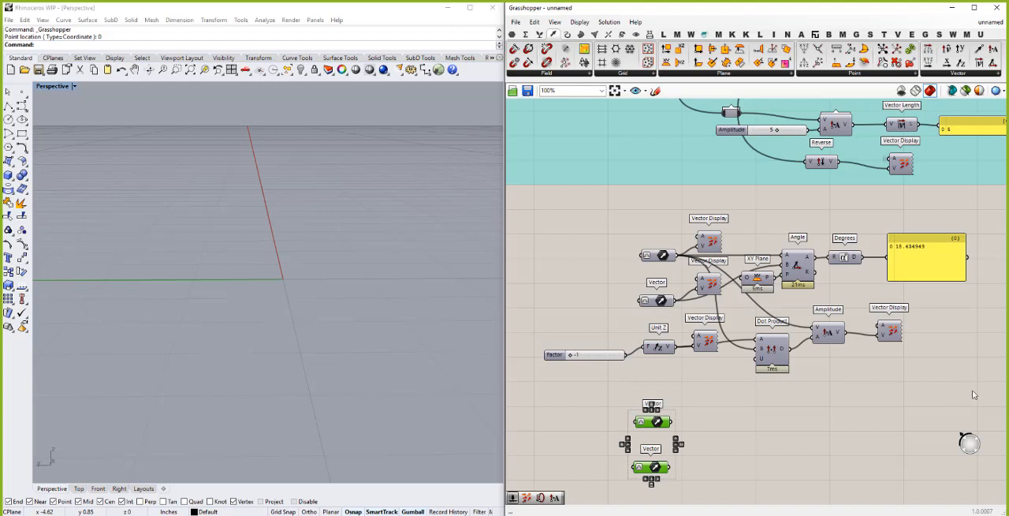
pyautogui.moveTo(973, 391); pyautogui.dragTo(541, 206)
pyautogui.hotkey('ctrl', 'g')
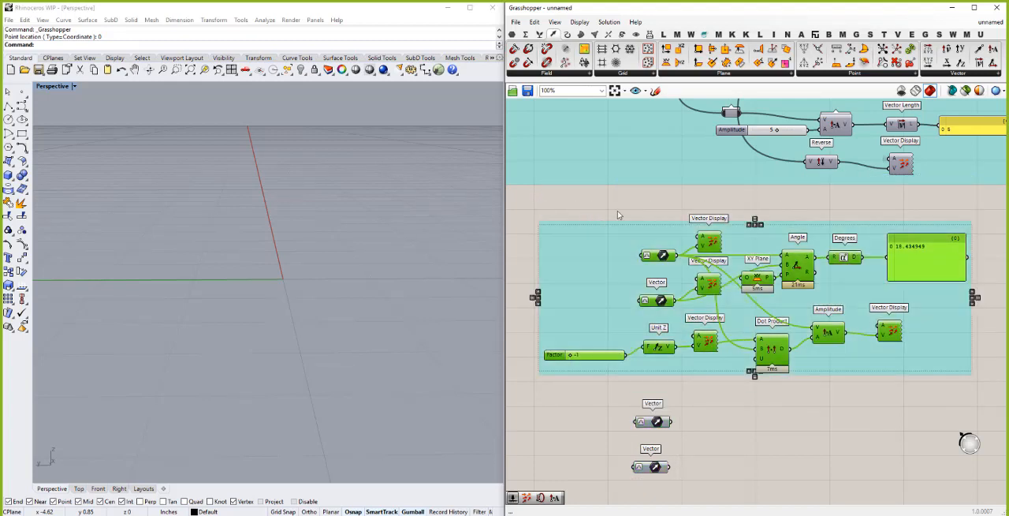
pyautogui.click(631, 174)
pyautogui.scroll(-1, 631, 182)
pyautogui.scroll(-2, 629, 399)
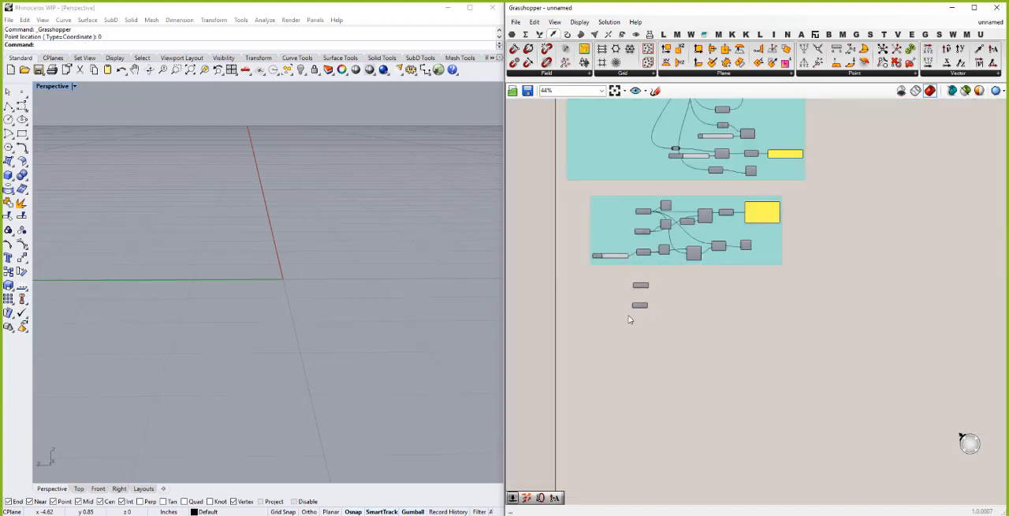
# - Place two copies of Unit Z's Vector Display beside the duplicated Vector parameters, feeding each from its neighbouring Vector
pyautogui.scroll(2, 639, 288)
pyautogui.scroll(1, 647, 286)
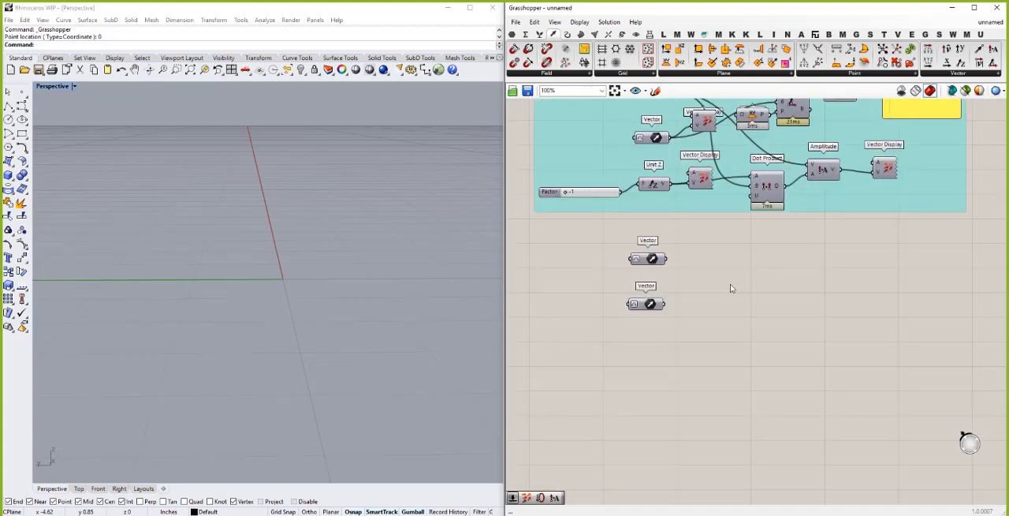
pyautogui.doubleClick(730, 288)
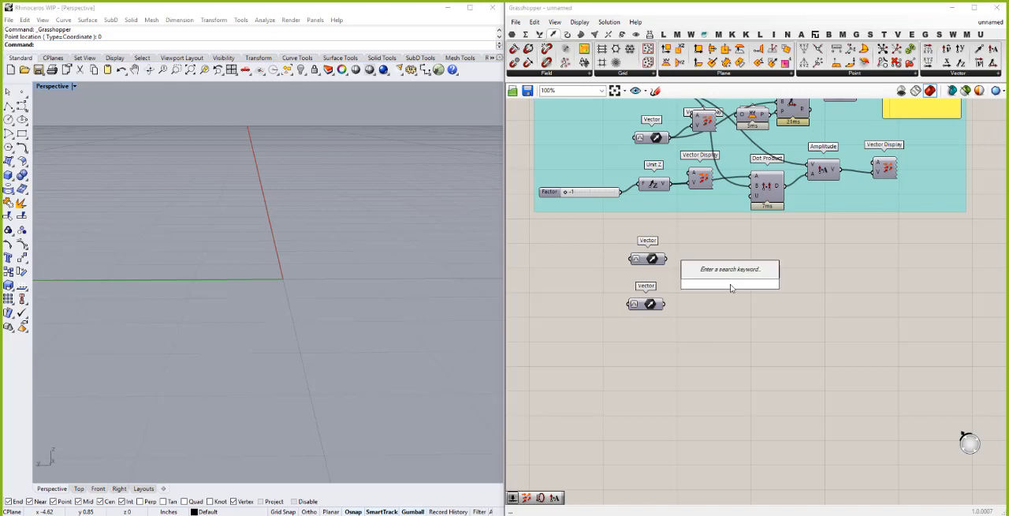
pyautogui.click(702, 177)
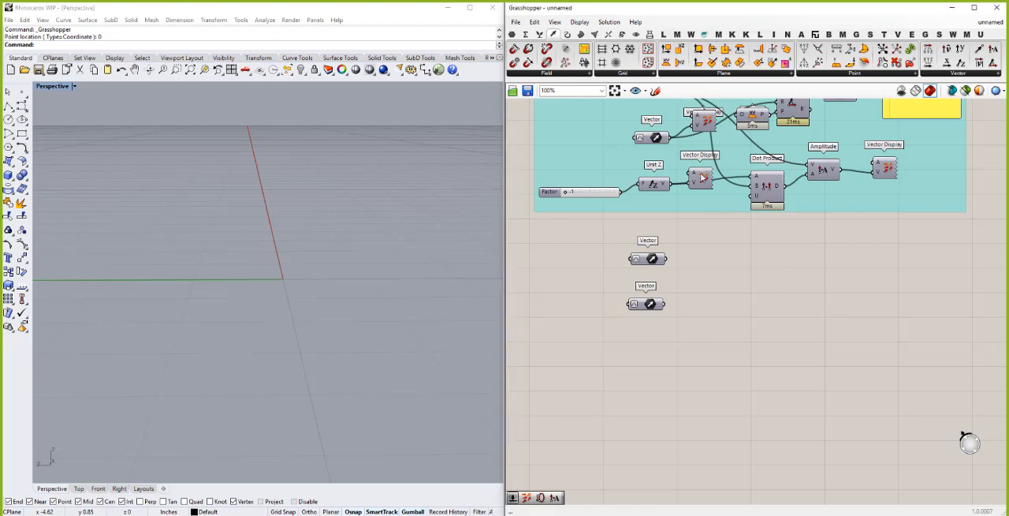
pyautogui.click(701, 177)
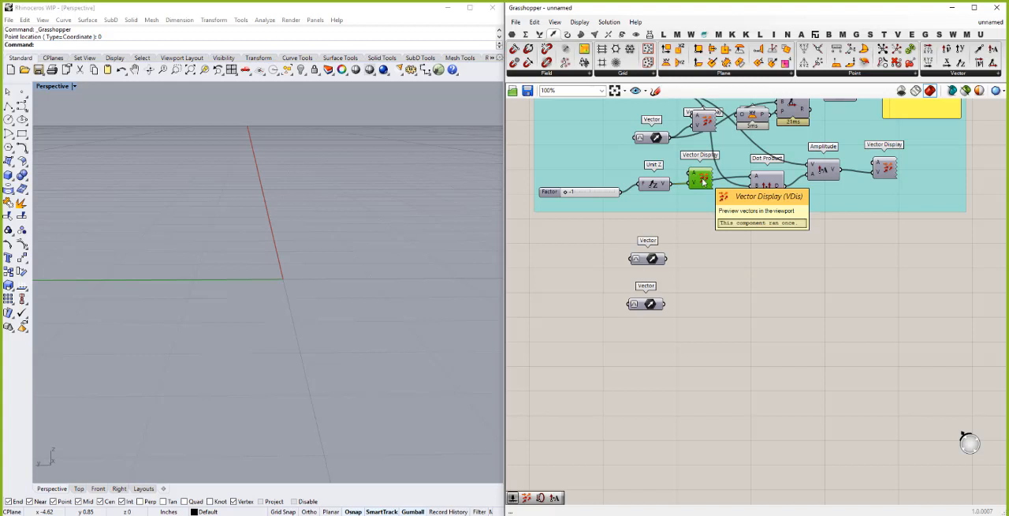
pyautogui.hotkey('ctrl', 'c')
pyautogui.hotkey('ctrl', 'v')
pyautogui.click(713, 254)
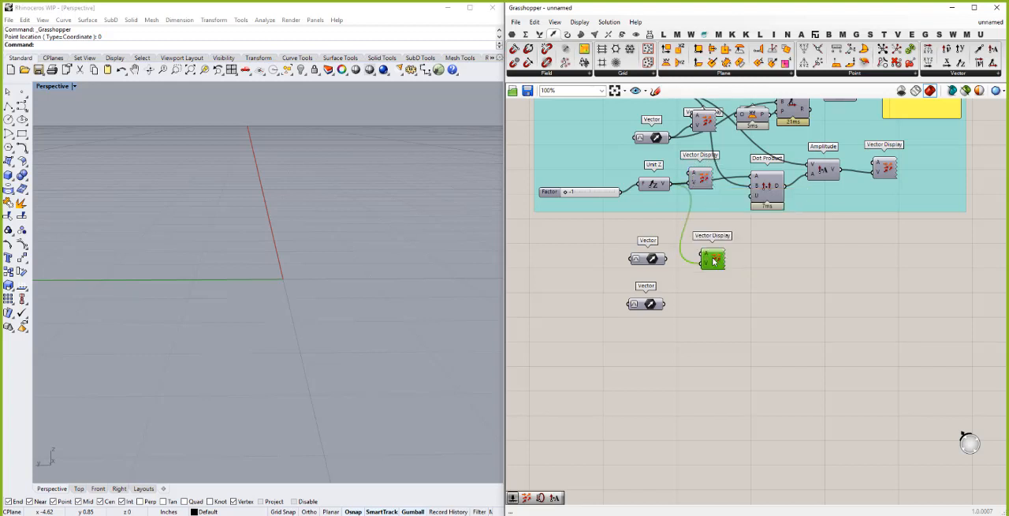
pyautogui.moveTo(668, 259); pyautogui.dragTo(699, 266)
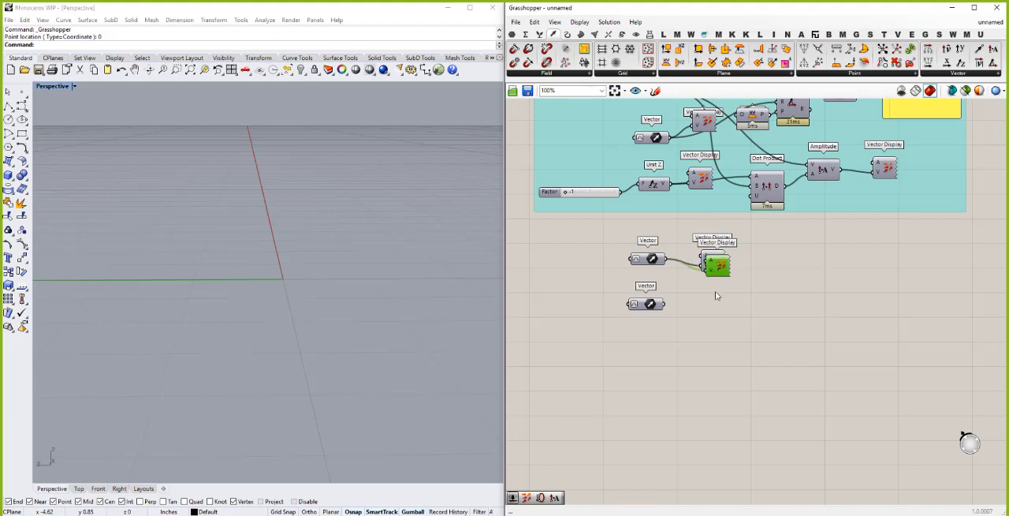
pyautogui.moveTo(718, 267); pyautogui.dragTo(706, 309)
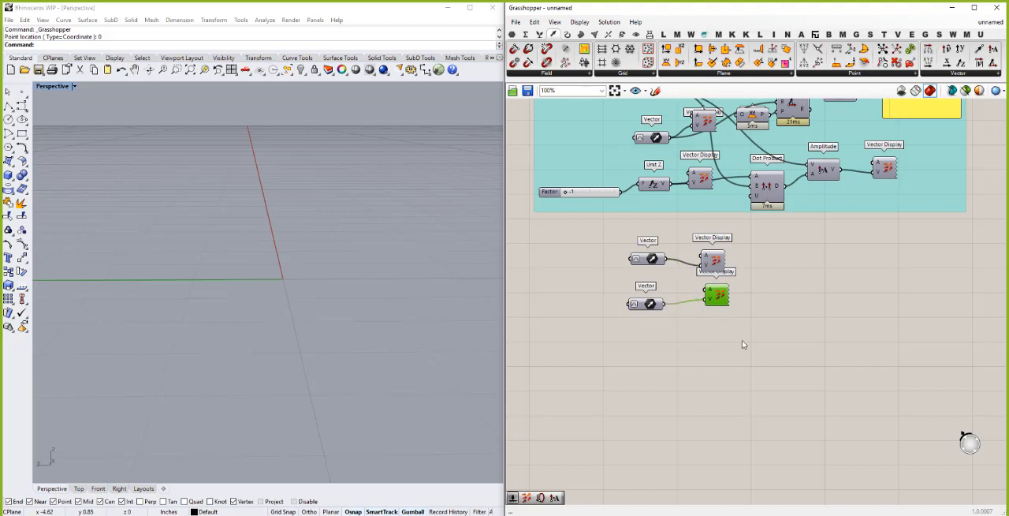
# - Turn on the preview of the two new Vector Display components
pyautogui.moveTo(742, 341); pyautogui.dragTo(694, 231)
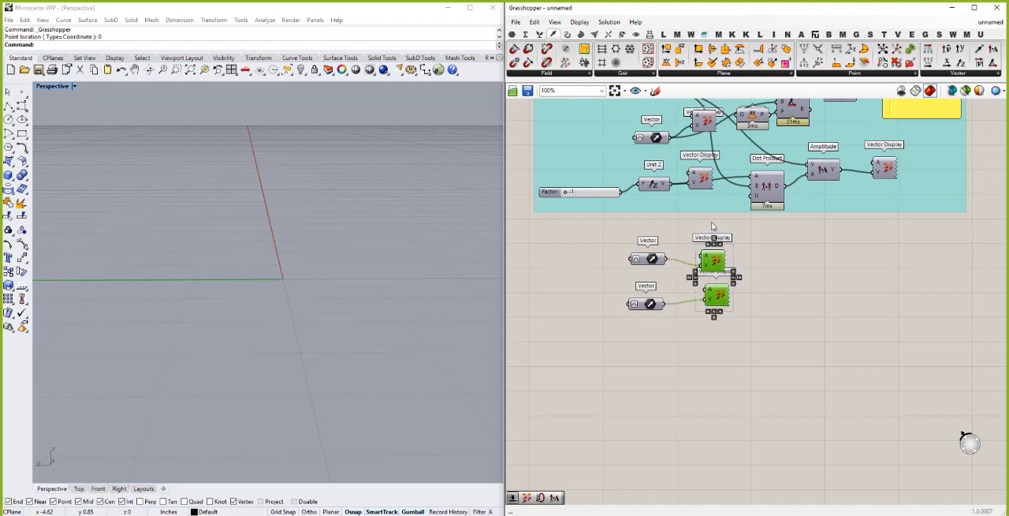
pyautogui.rightClick(720, 231)
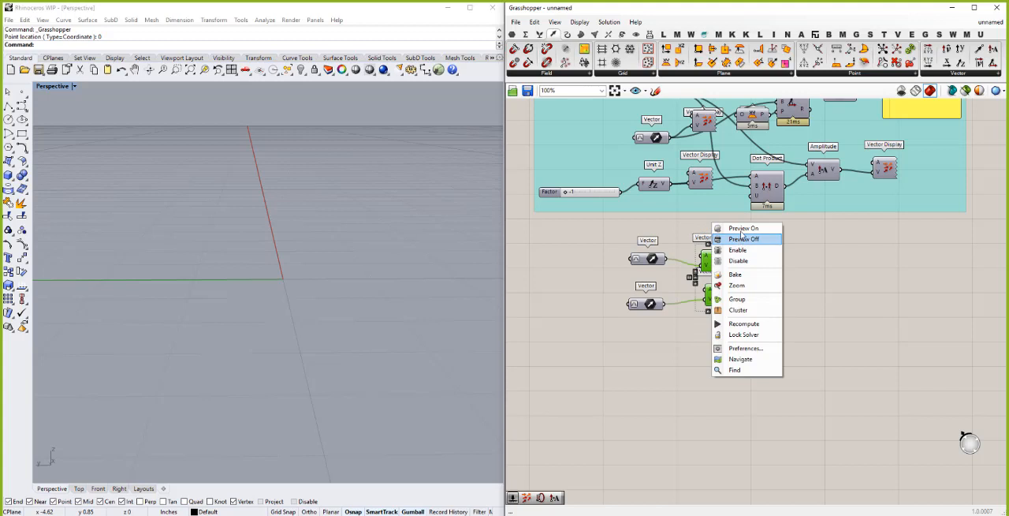
pyautogui.click(737, 228)
pyautogui.click(608, 314)
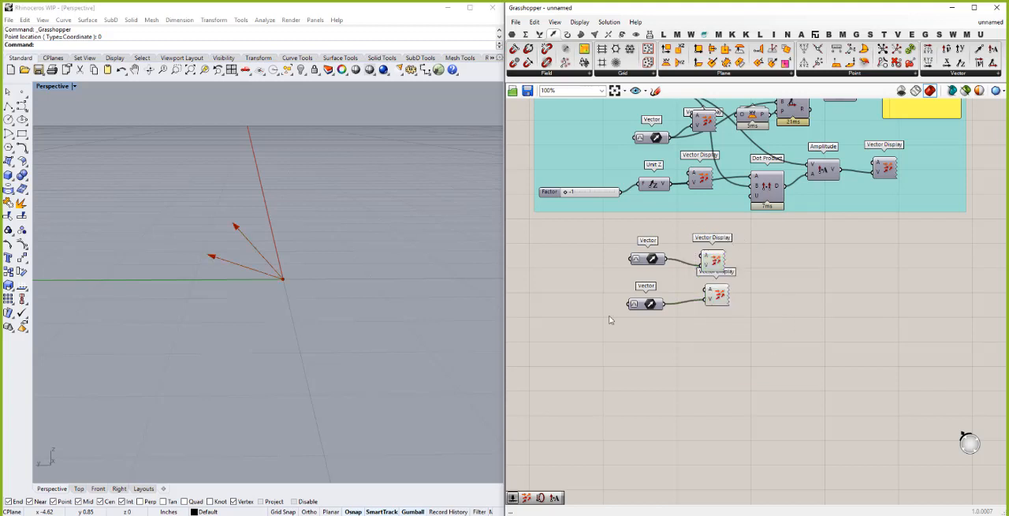
# - Add a Cross Product with the upper Vector into A and the lower into B, and move both Vector Displays clear of its wires
pyautogui.doubleClick(779, 295)
pyautogui.write('cro')
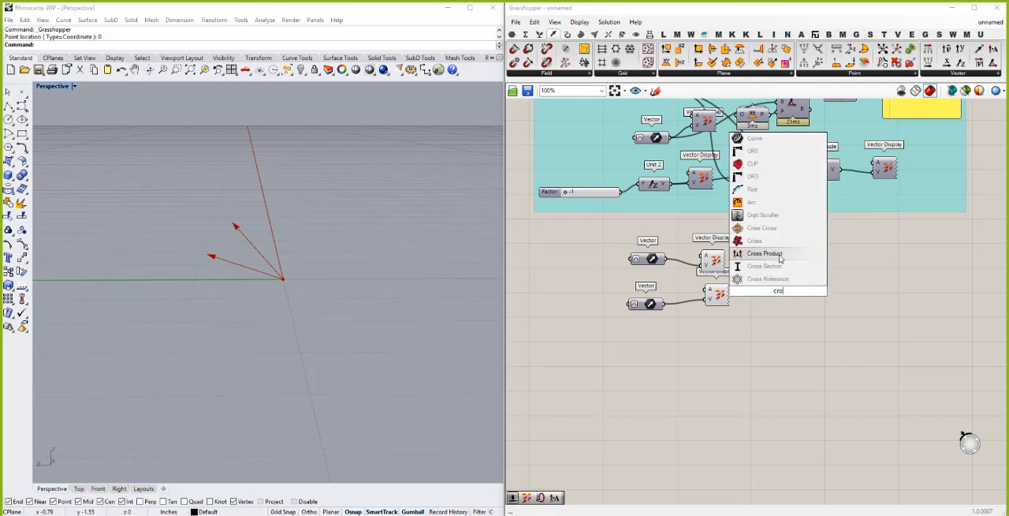
pyautogui.click(781, 255)
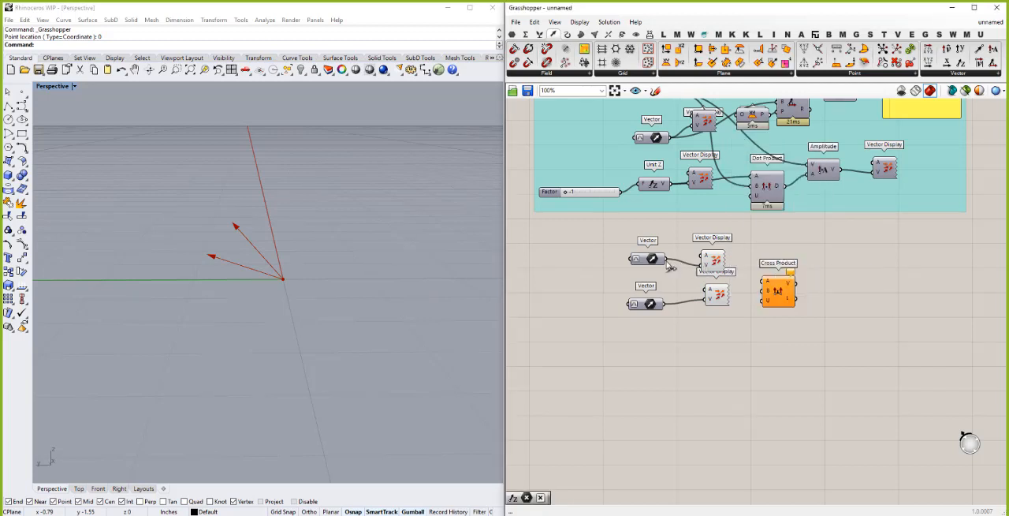
pyautogui.moveTo(666, 258); pyautogui.dragTo(766, 280)
pyautogui.moveTo(665, 305); pyautogui.dragTo(774, 290)
pyautogui.moveTo(664, 304); pyautogui.dragTo(772, 278)
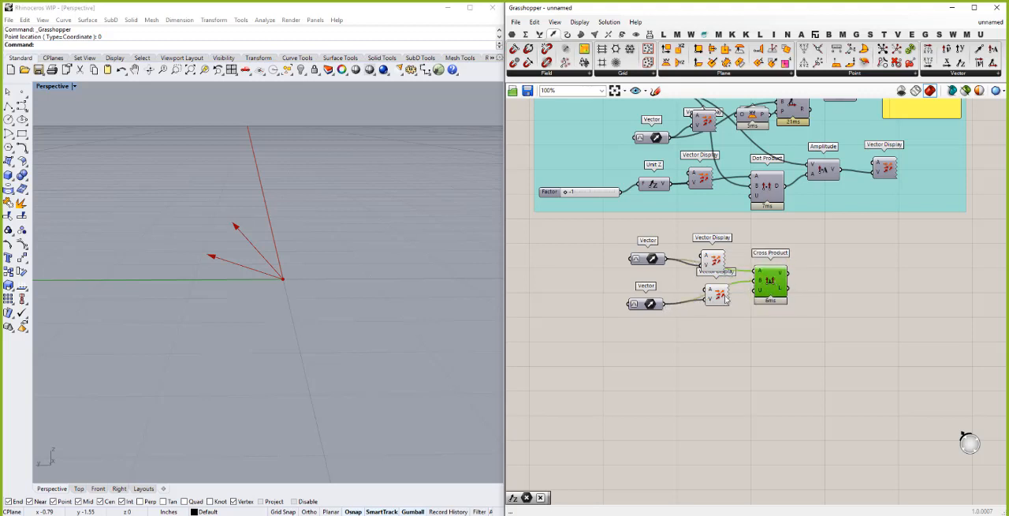
pyautogui.moveTo(717, 299); pyautogui.dragTo(708, 323)
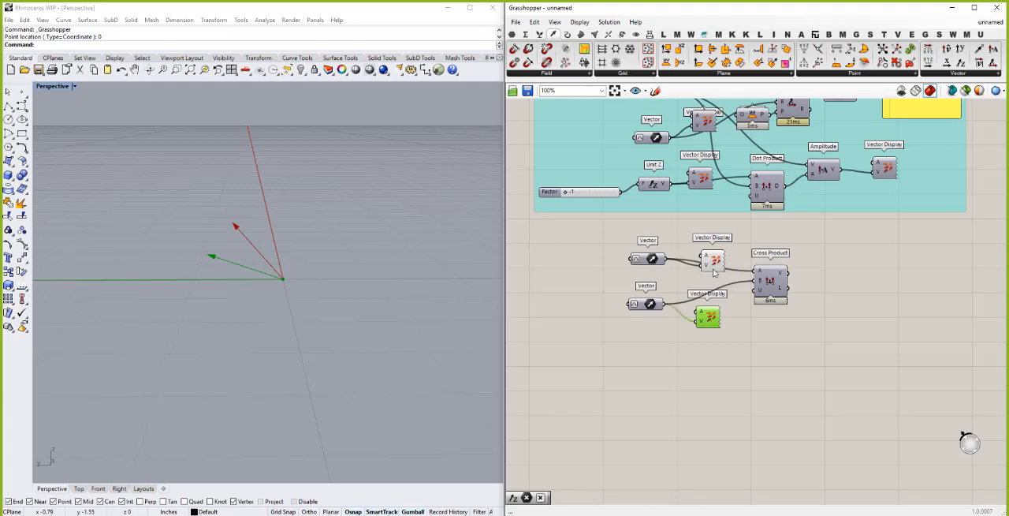
pyautogui.moveTo(716, 264); pyautogui.dragTo(706, 225)
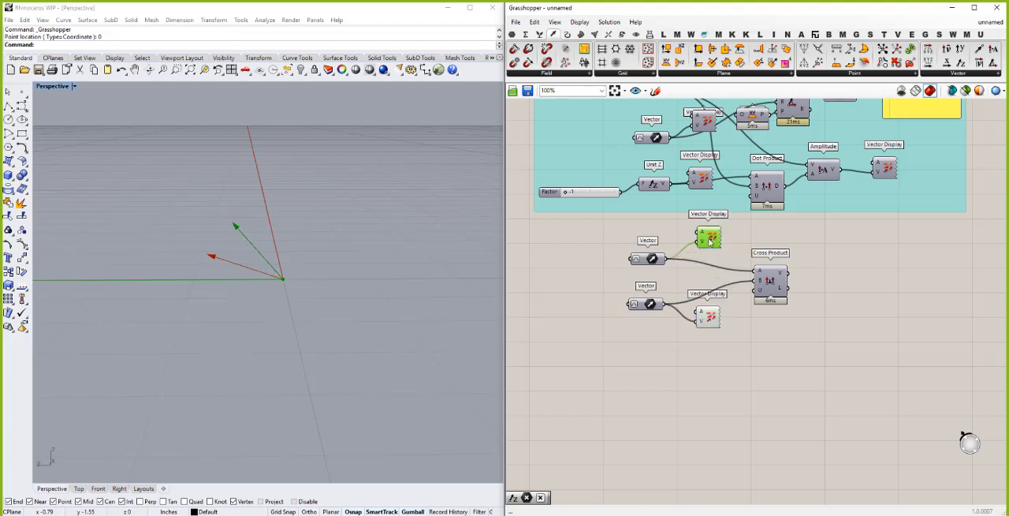
# - Duplicate the lower Vector Display, place the copy beside Cross Product, and feed it the V output
pyautogui.moveTo(781, 276)
pyautogui.click(708, 316)
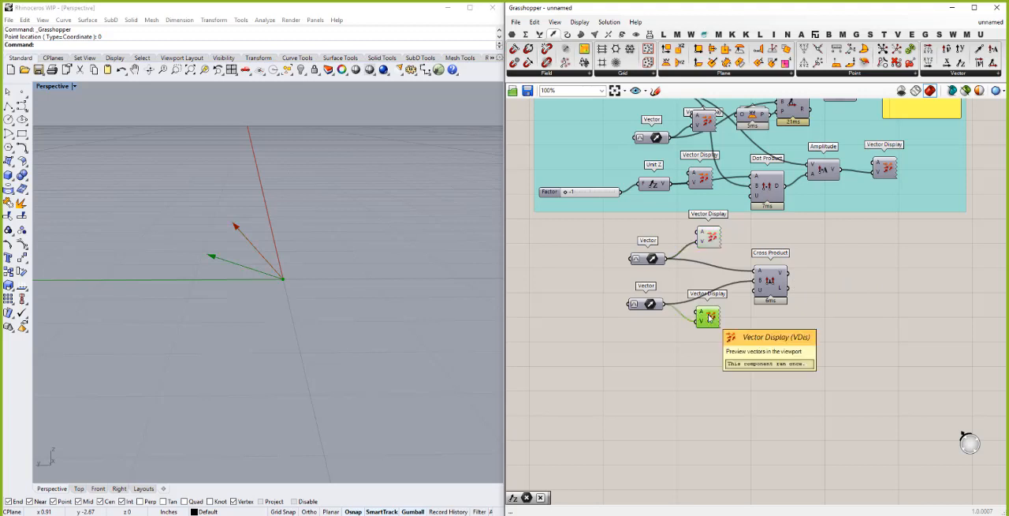
pyautogui.hotkey('ctrl', 'c')
pyautogui.hotkey('ctrl', 'v')
pyautogui.moveTo(807, 287)
pyautogui.mouseDown()
pyautogui.moveTo(821, 269)
pyautogui.moveTo(794, 277)
pyautogui.moveTo(812, 281)
pyautogui.mouseUp()
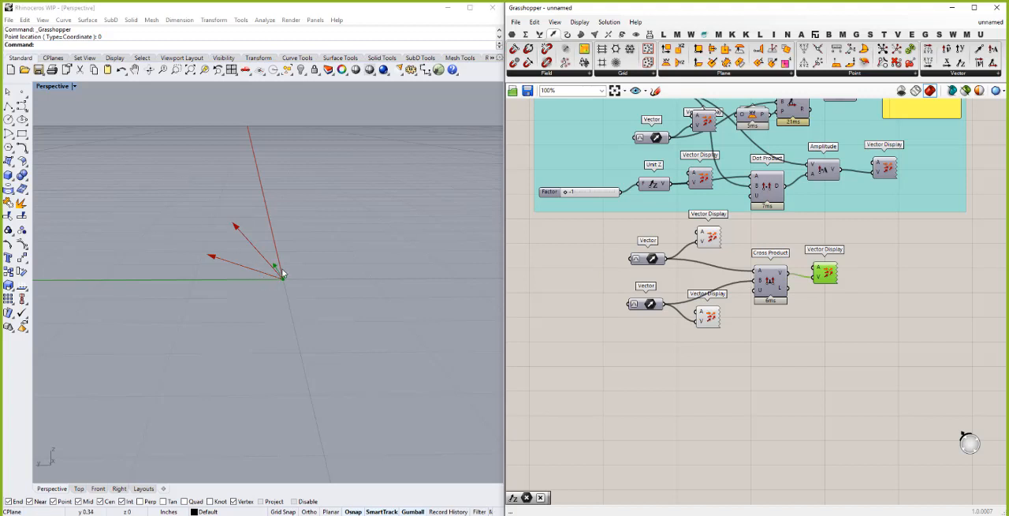
pyautogui.scroll(2, 283, 273)
pyautogui.moveTo(282, 273); pyautogui.dragTo(247, 285, button='right')
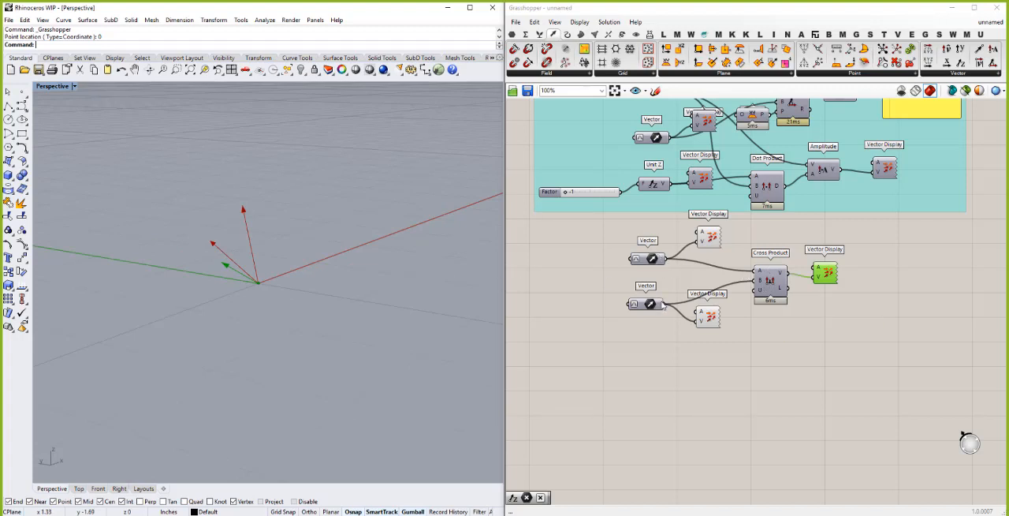
# - Try Cross Product with its A and B vectors swapped, and restore the upper Vector to A and the lower Vector to B
pyautogui.moveTo(665, 303); pyautogui.dragTo(753, 272)
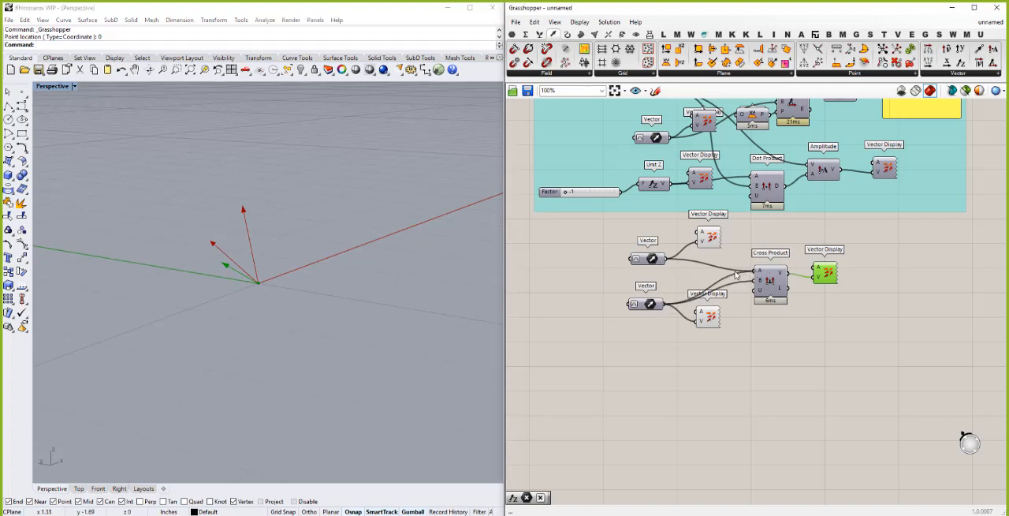
pyautogui.moveTo(666, 260); pyautogui.dragTo(749, 282)
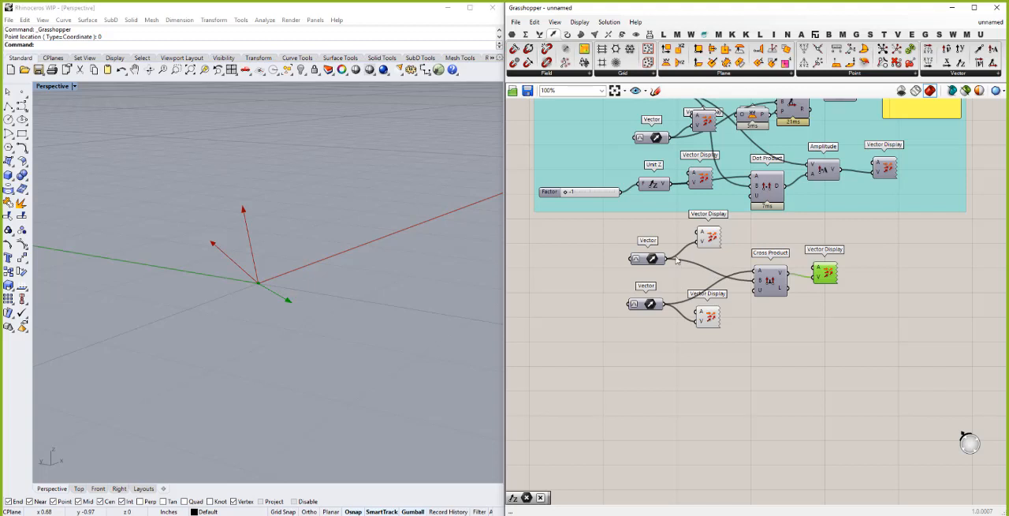
pyautogui.moveTo(758, 279); pyautogui.dragTo(665, 259)
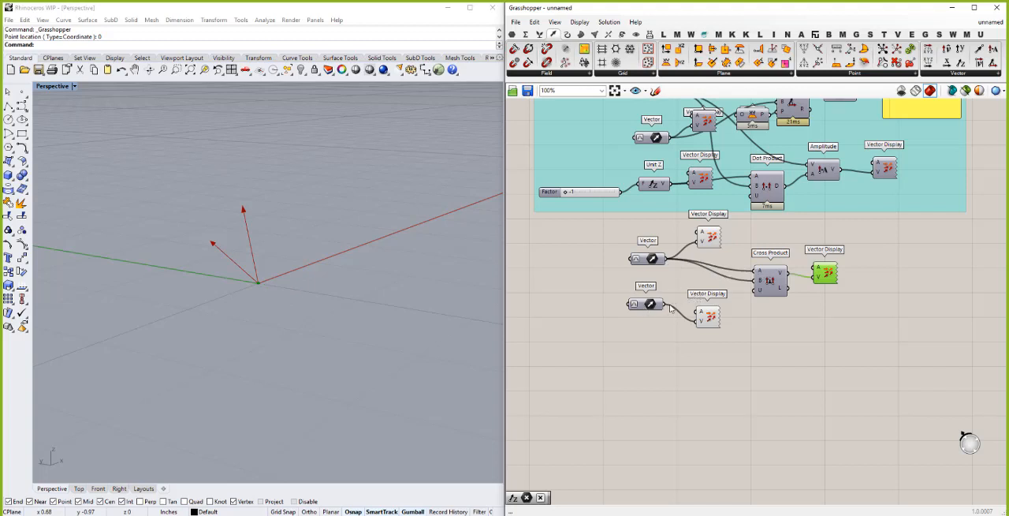
pyautogui.moveTo(666, 305); pyautogui.dragTo(757, 281)
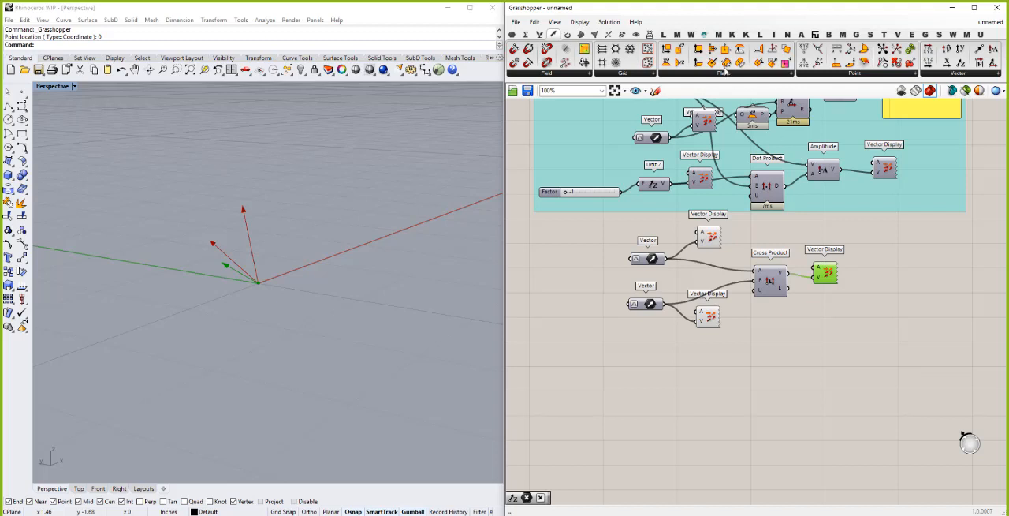
# - Add a Construct Plane below Cross Product and feed its O input from an Anchor parameter extracted from the lower Vector Display
pyautogui.click(790, 74)
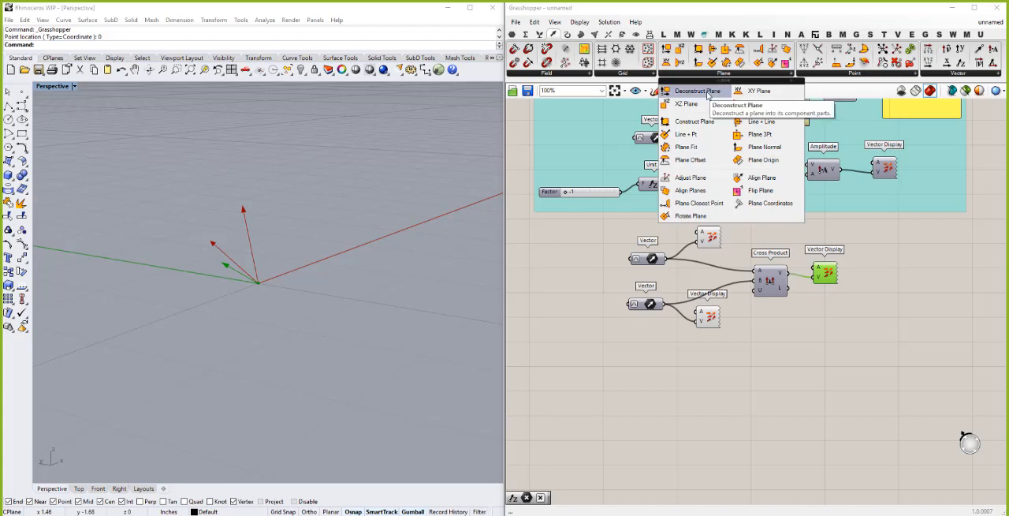
pyautogui.moveTo(685, 123); pyautogui.dragTo(803, 379)
pyautogui.click(765, 383)
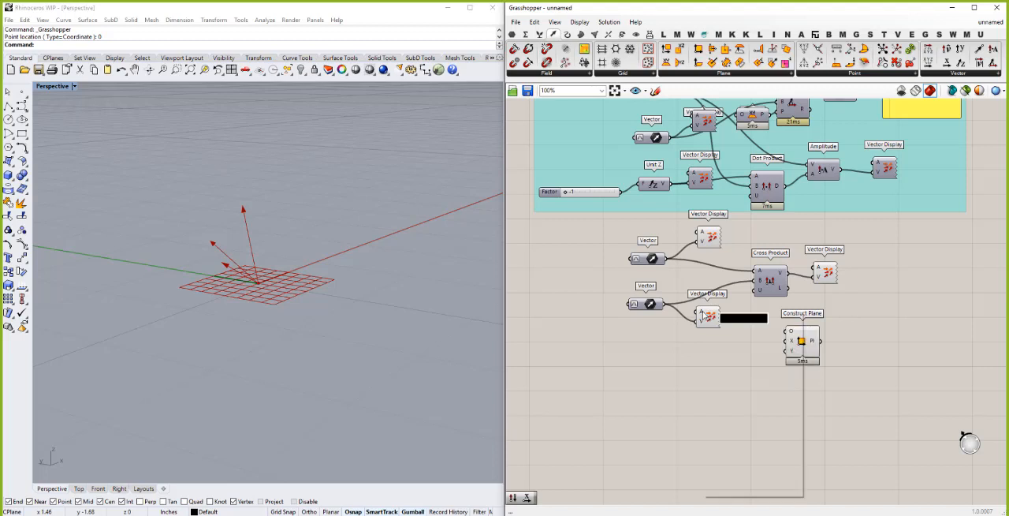
pyautogui.rightClick(702, 314)
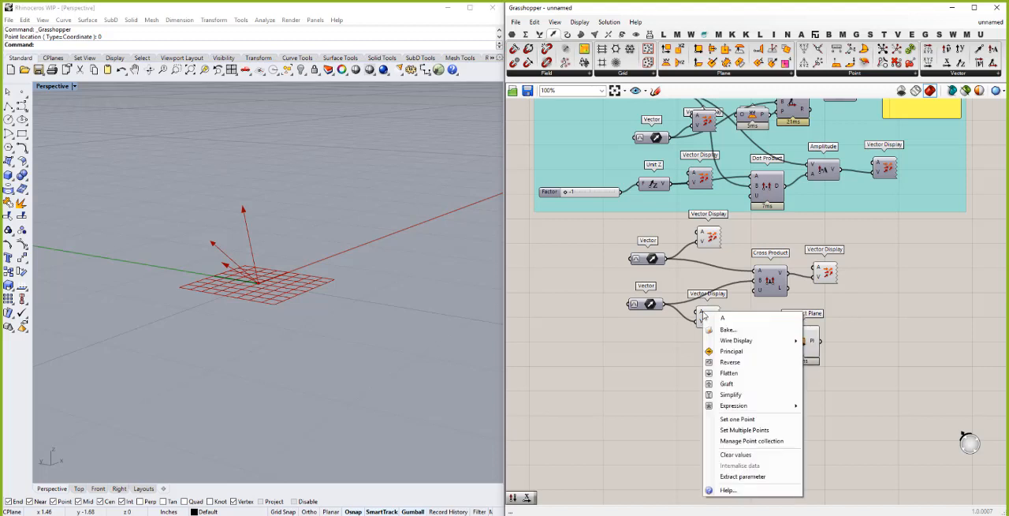
pyautogui.click(743, 476)
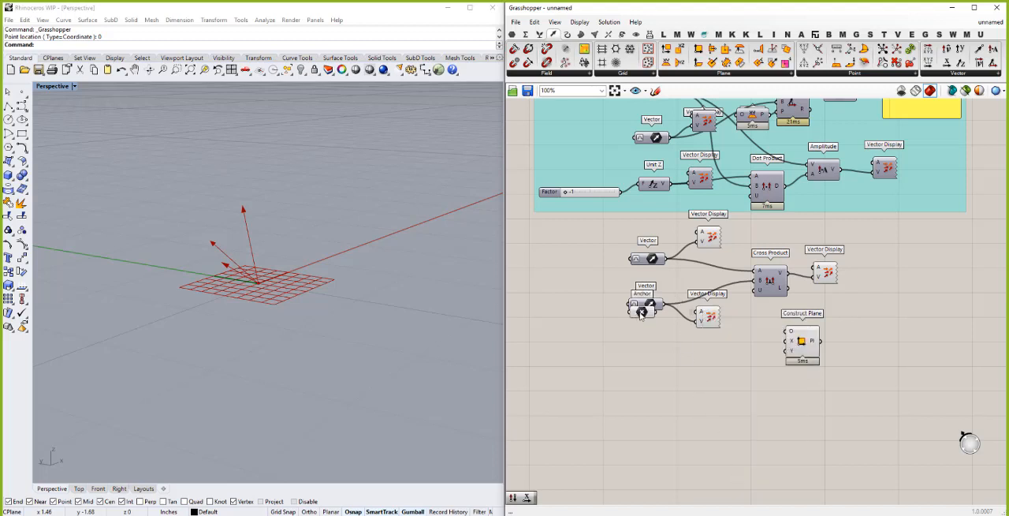
pyautogui.moveTo(642, 313); pyautogui.dragTo(787, 331)
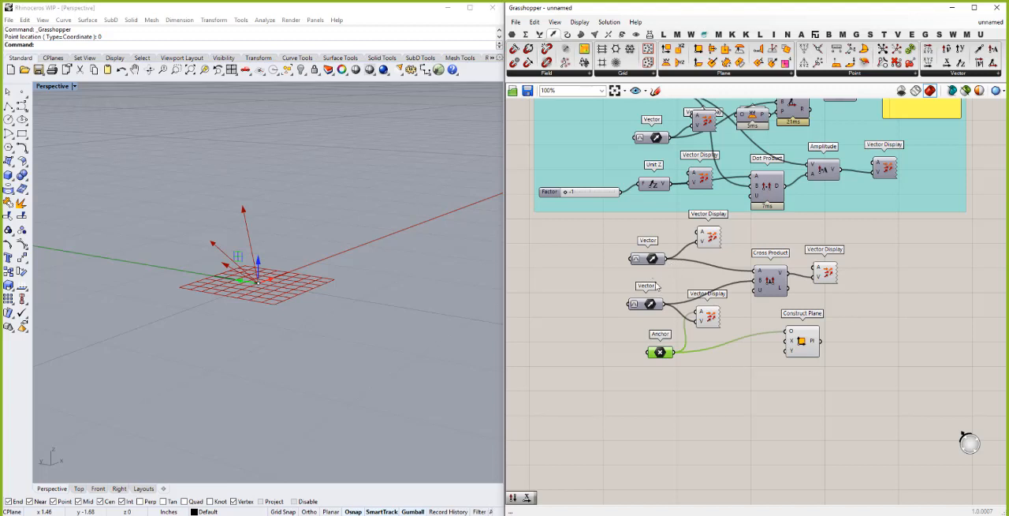
# - Wire the upper Vector into X and the lower Vector into Y of Construct Plane, and inspect the plane's orientation
pyautogui.moveTo(668, 259); pyautogui.dragTo(787, 342)
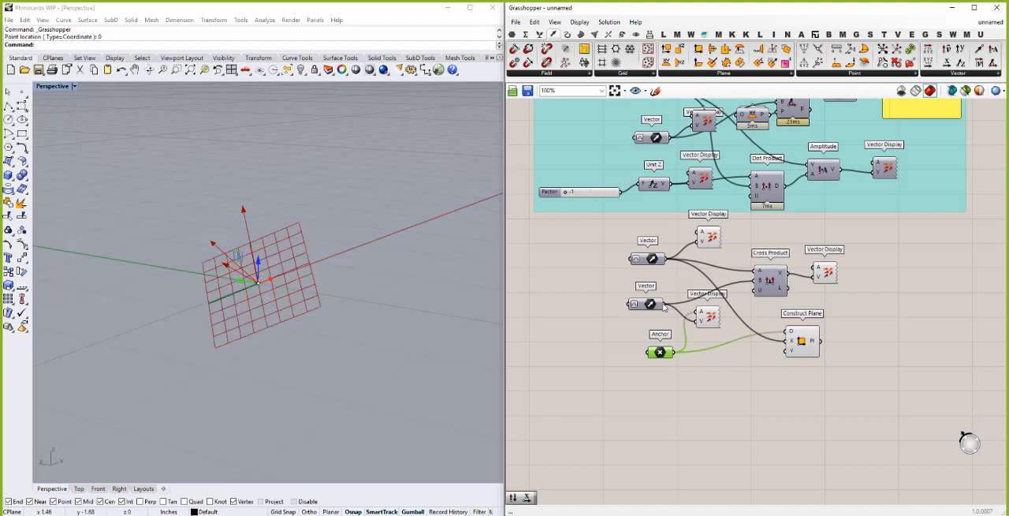
pyautogui.moveTo(665, 303); pyautogui.dragTo(787, 350)
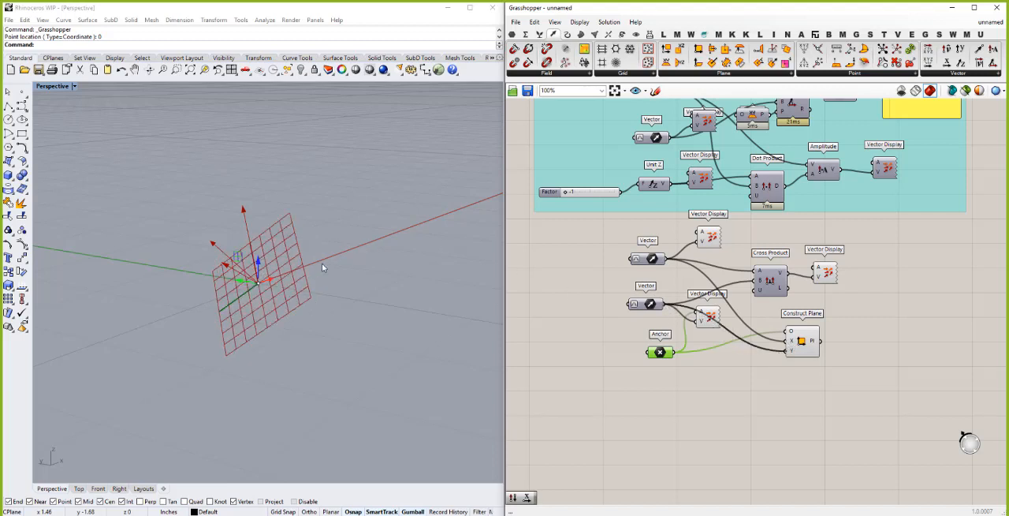
pyautogui.moveTo(328, 251); pyautogui.dragTo(274, 273, button='right')
pyautogui.scroll(3, 223, 274)
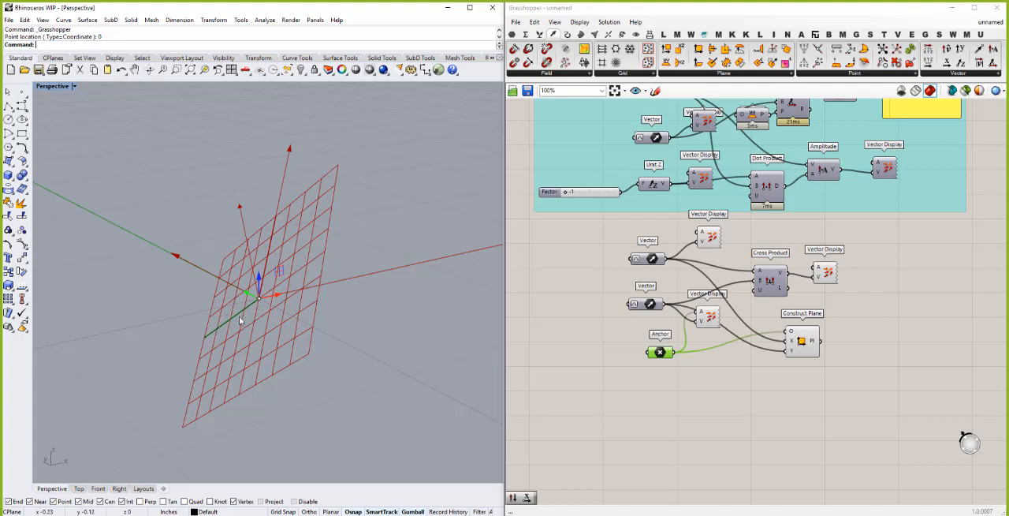
pyautogui.moveTo(814, 344); pyautogui.dragTo(817, 350)
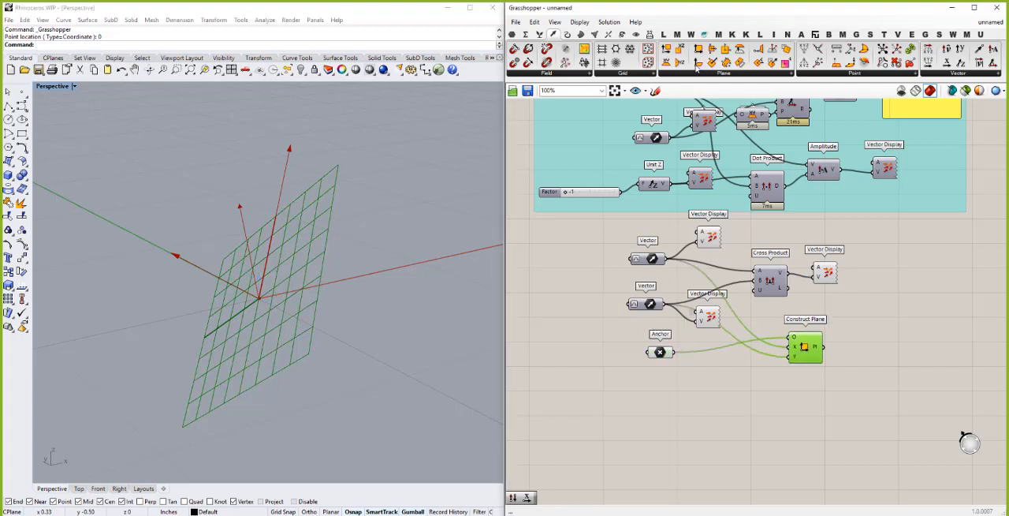
# - Add a Plane Normal, feed its Z input from Cross Product's V output, and compare its plane with the constructed one
pyautogui.moveTo(868, 311); pyautogui.dragTo(869, 311)
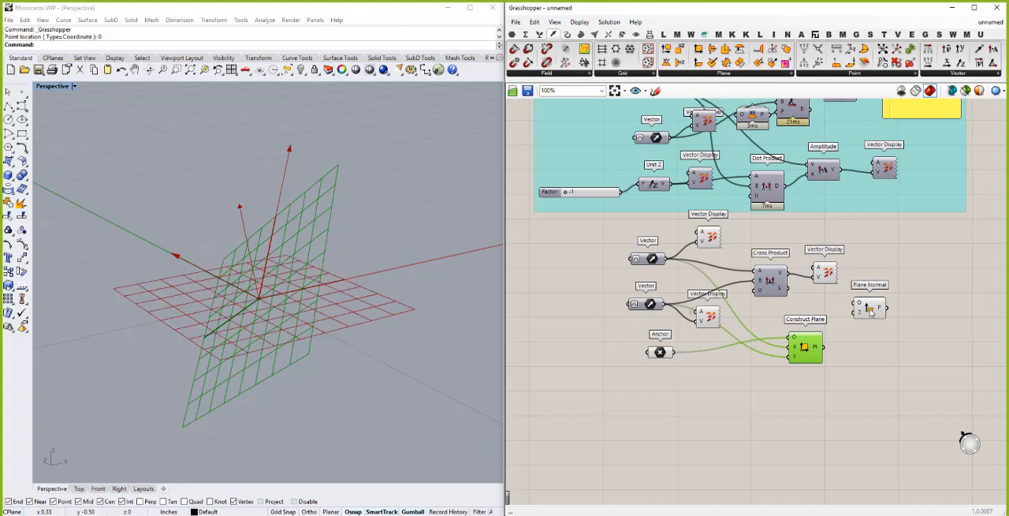
pyautogui.moveTo(802, 274); pyautogui.dragTo(854, 314)
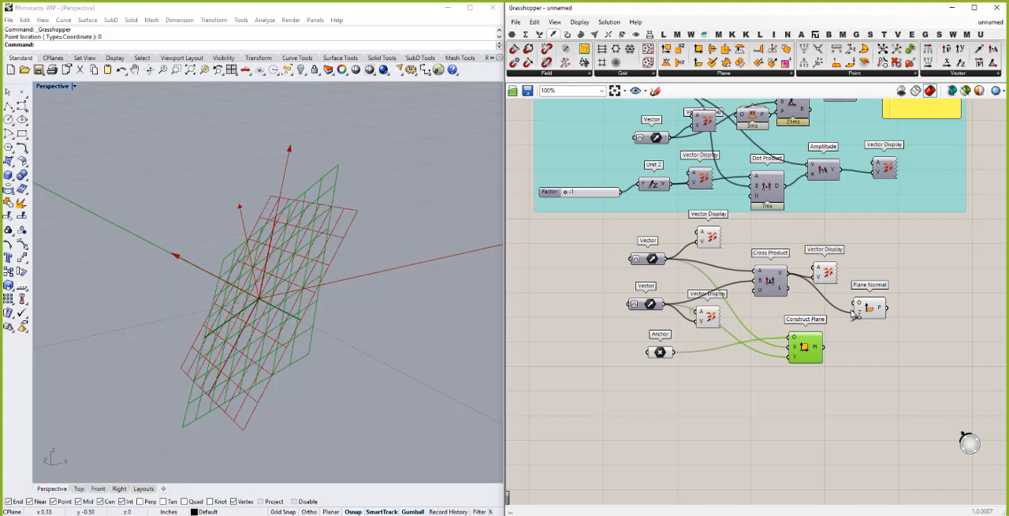
pyautogui.click(275, 235)
pyautogui.moveTo(312, 230); pyautogui.dragTo(314, 234, button='right')
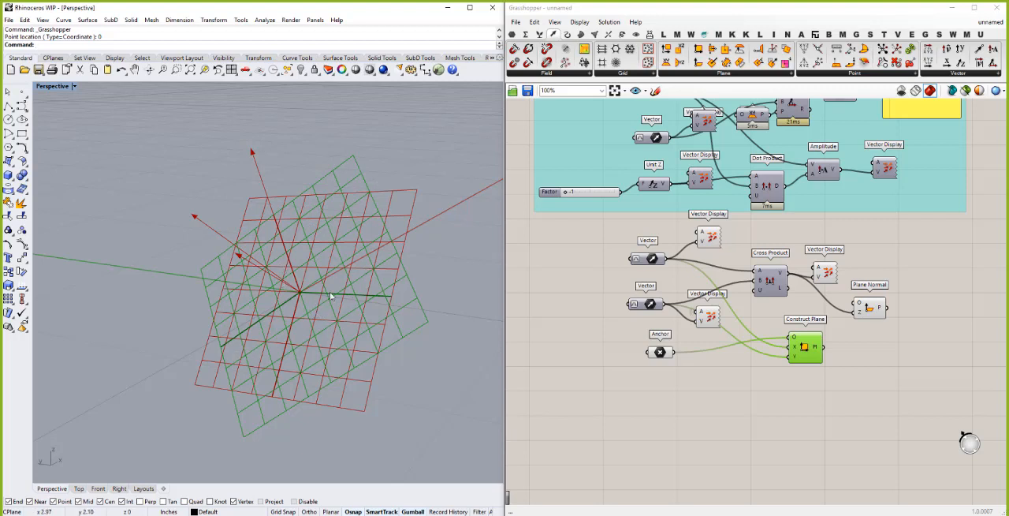
pyautogui.moveTo(319, 288); pyautogui.dragTo(285, 227, button='right')
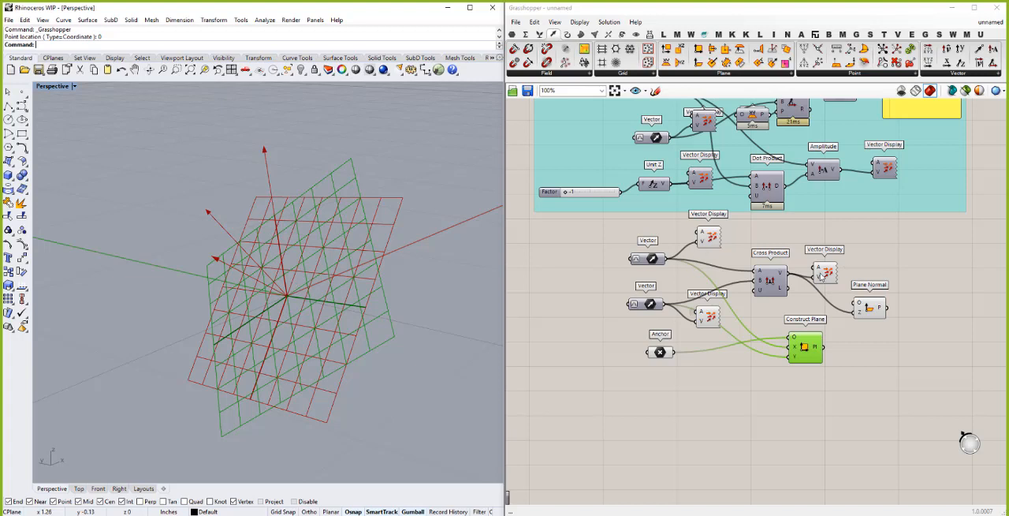
# - Move the cross product's Vector Display up and place Plane Normal directly beneath it
pyautogui.click(838, 256)
pyautogui.moveTo(838, 252); pyautogui.dragTo(849, 231)
pyautogui.moveTo(865, 305); pyautogui.dragTo(838, 293)
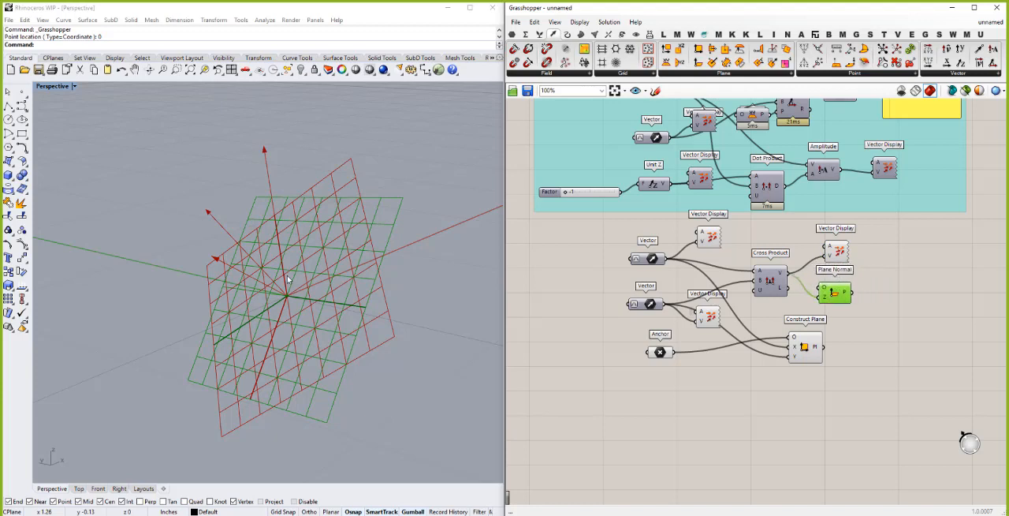
# - Turn off the preview of Construct Plane and Plane Normal
pyautogui.rightClick(805, 348)
pyautogui.click(833, 368)
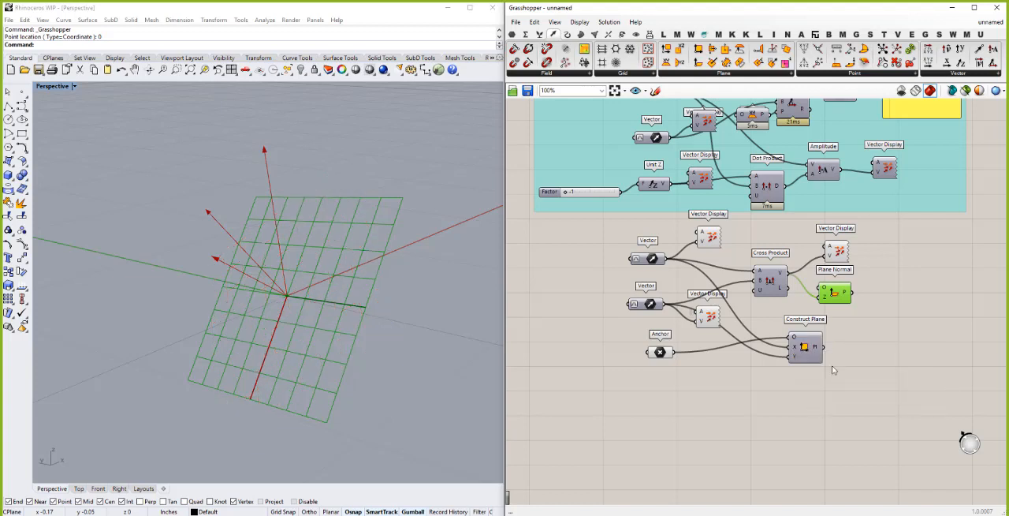
pyautogui.rightClick(841, 297)
pyautogui.click(851, 306)
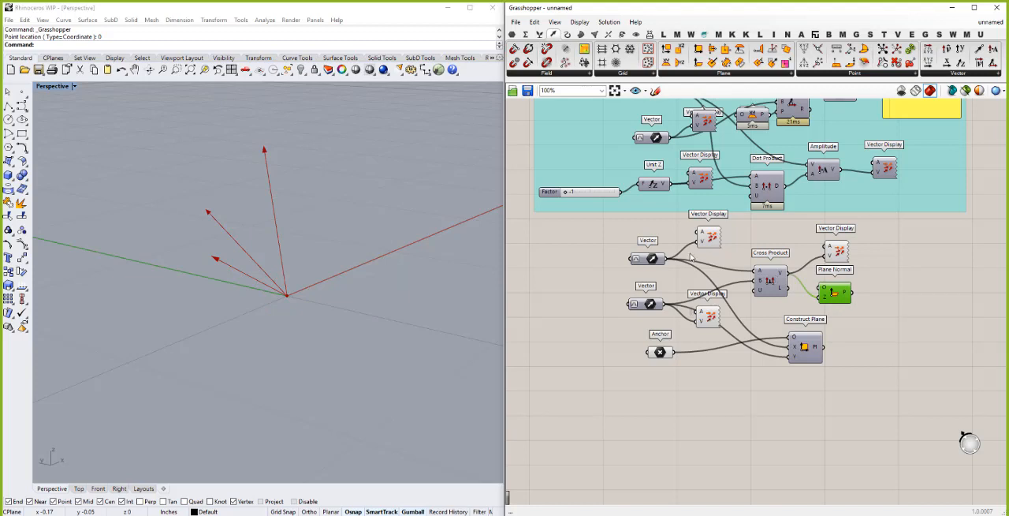
# - Move Plane Normal away from Cross Product, beside Construct Plane, and turn Construct Plane's preview back on
pyautogui.click(774, 282)
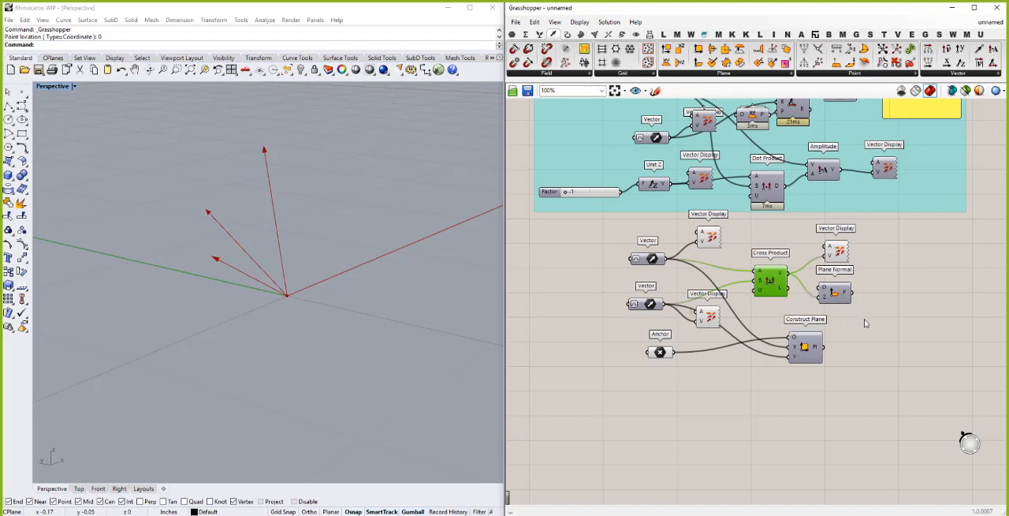
pyautogui.moveTo(846, 296); pyautogui.dragTo(871, 326)
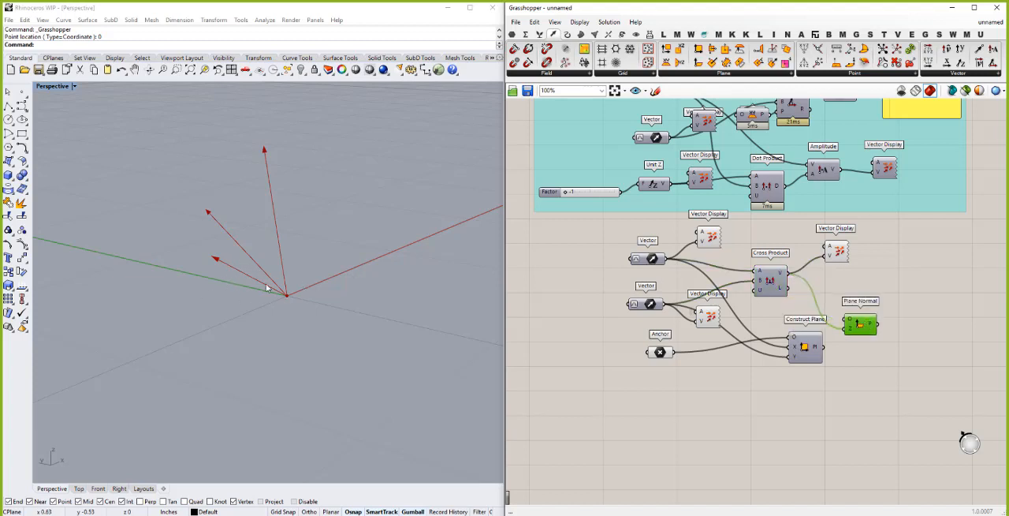
pyautogui.rightClick(804, 348)
pyautogui.click(828, 364)
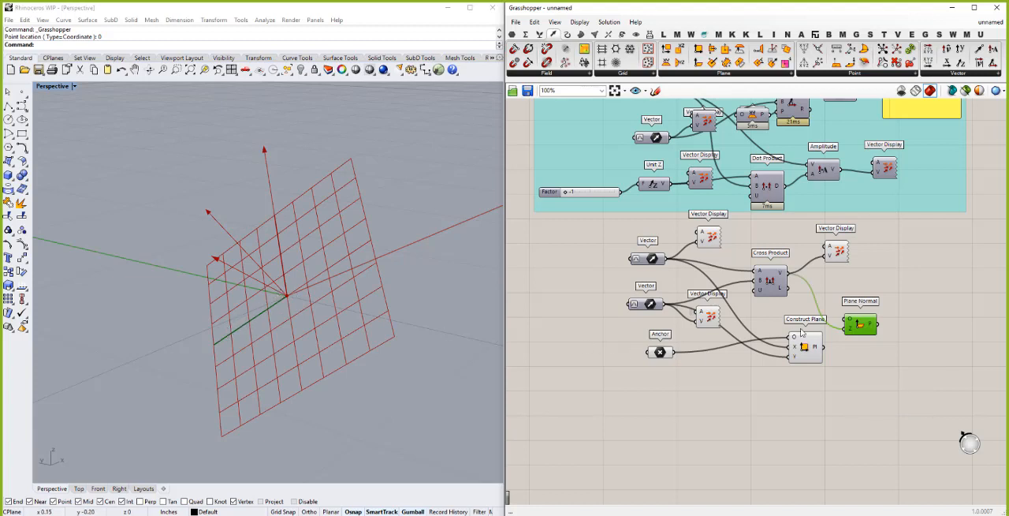
pyautogui.click(860, 286)
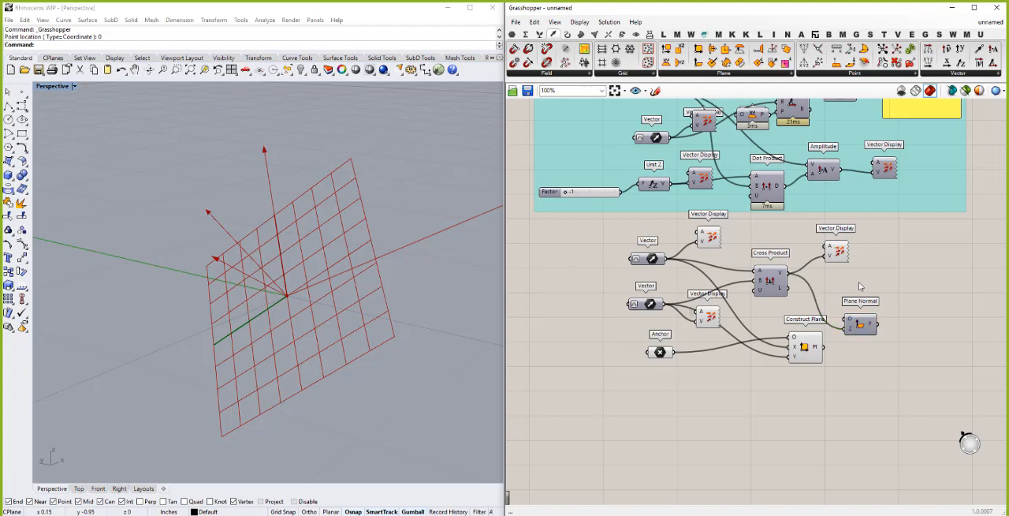
# - Add a second Cross Product with the first one's V into A and the upper Vector into B, and move the Vector Display above clear of it
pyautogui.doubleClick(859, 286)
pyautogui.write('cross')
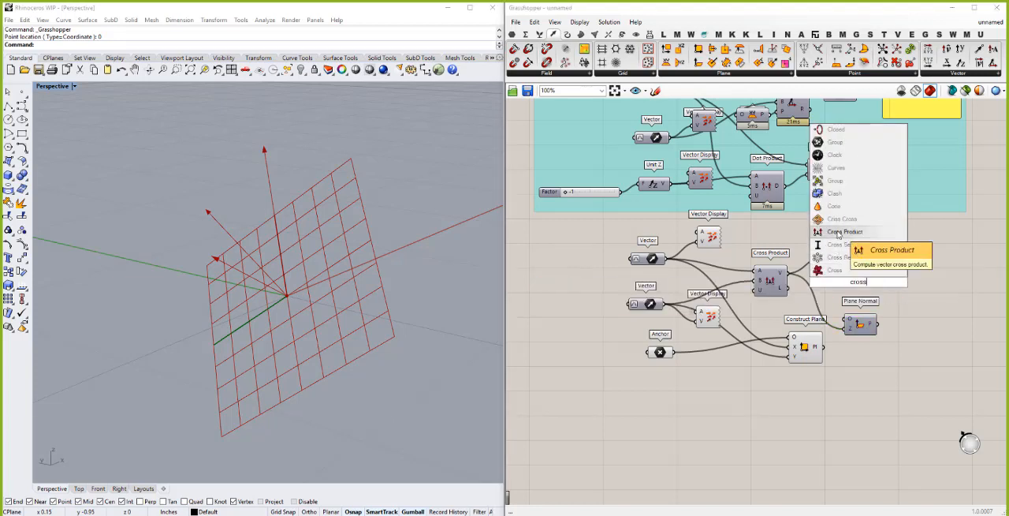
pyautogui.click(838, 233)
pyautogui.moveTo(787, 273); pyautogui.dragTo(846, 274)
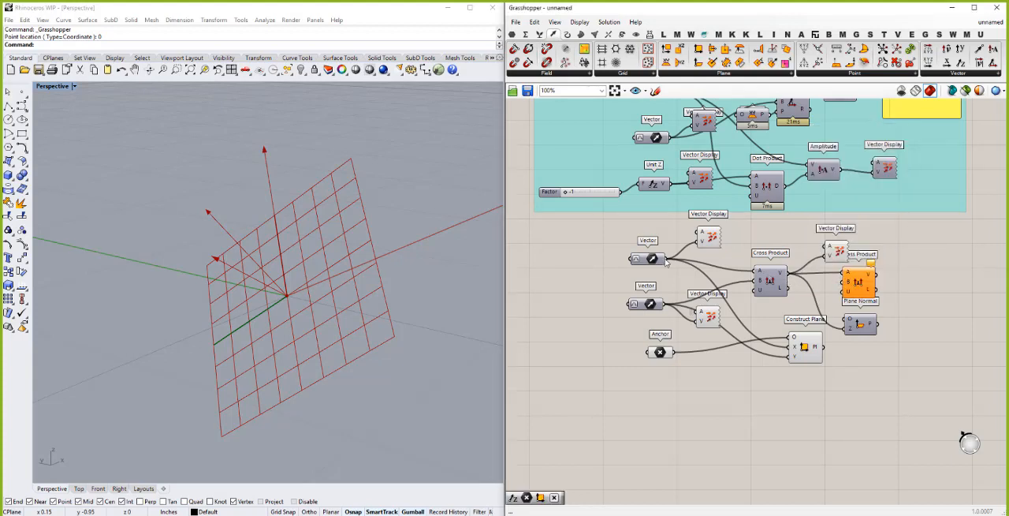
pyautogui.moveTo(667, 259); pyautogui.dragTo(840, 292)
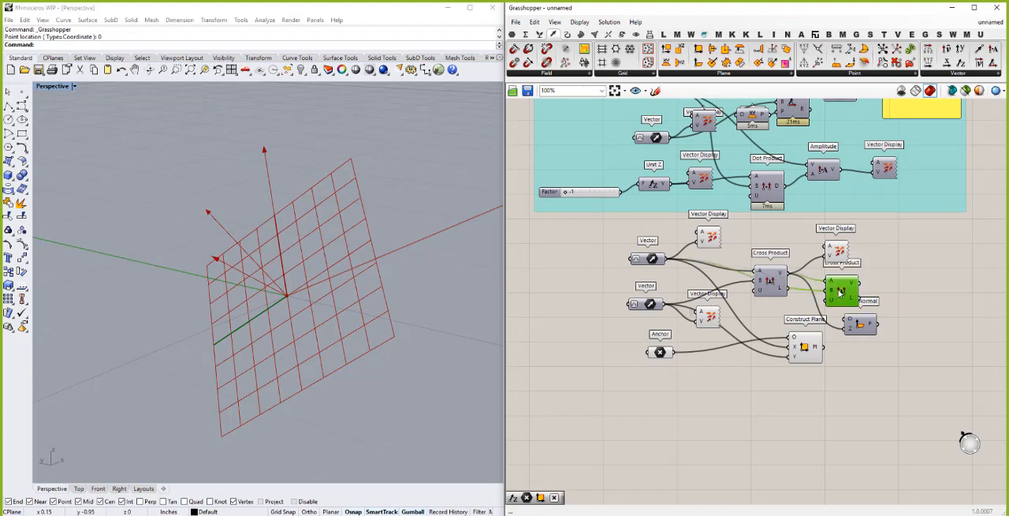
pyautogui.click(843, 249)
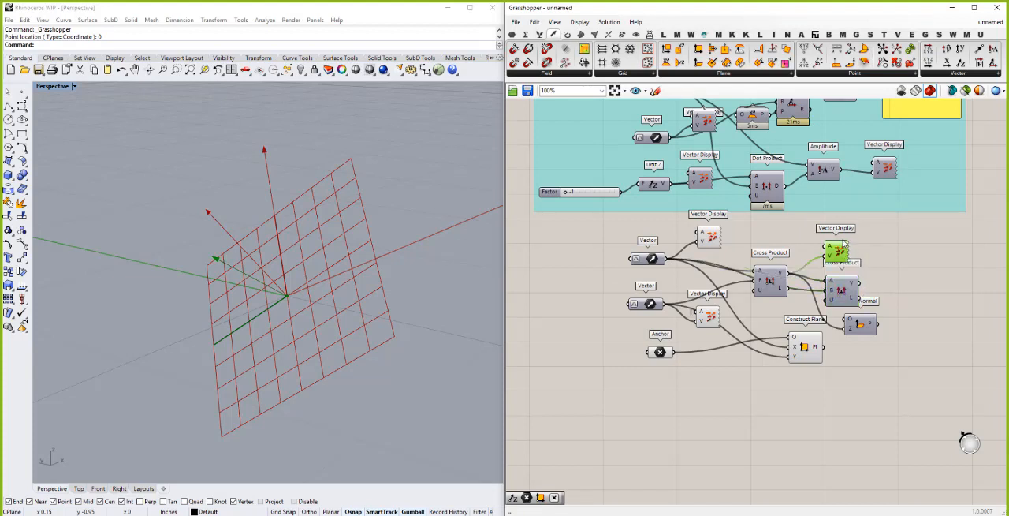
pyautogui.moveTo(843, 247); pyautogui.dragTo(844, 239)
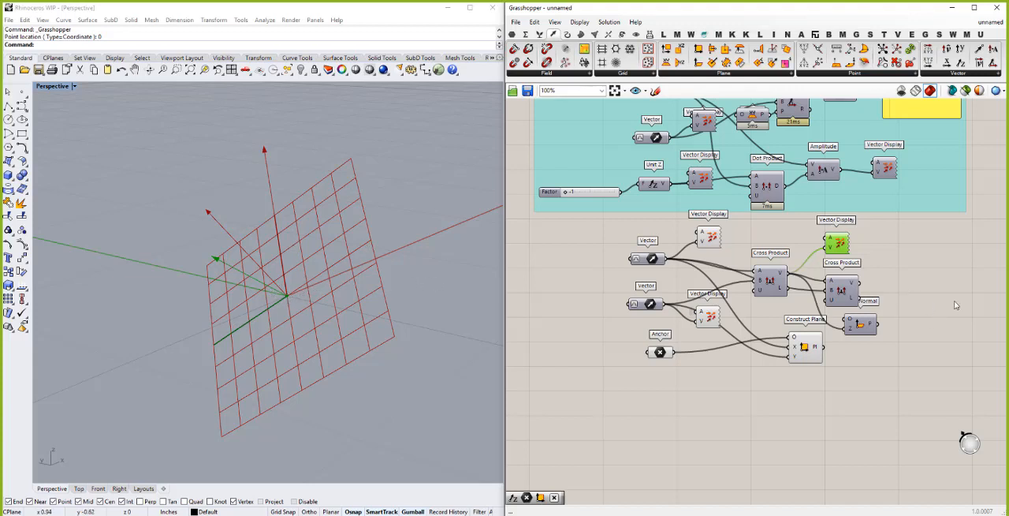
# - Duplicate the cross product's Vector Display, place the copy beside the second Cross Product, and feed it that component's V output
pyautogui.click(926, 294)
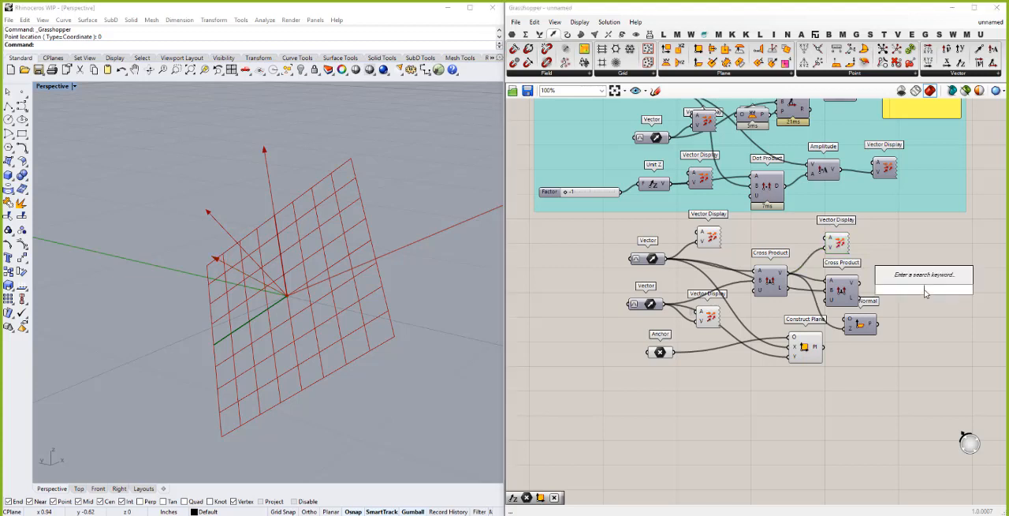
pyautogui.click(837, 243)
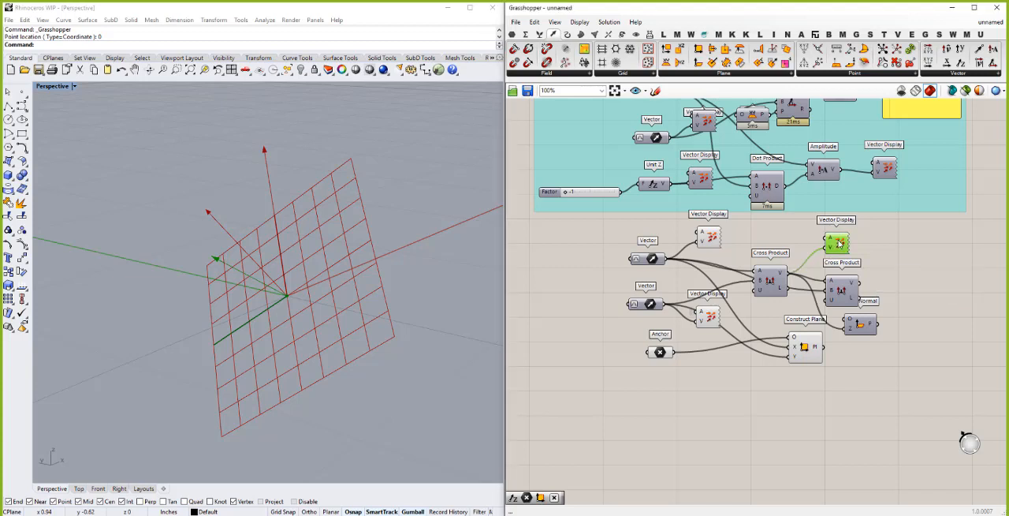
pyautogui.hotkey('ctrl', 'c')
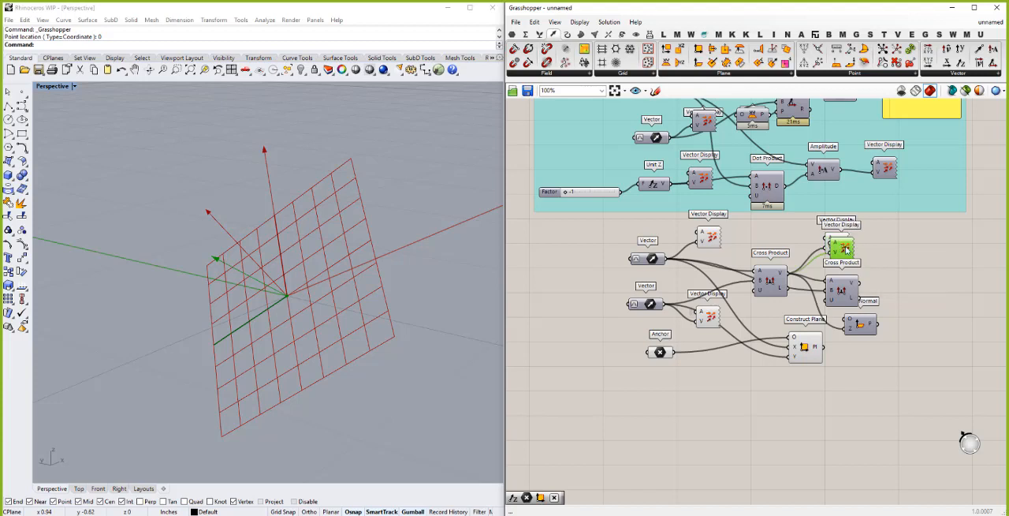
pyautogui.hotkey('ctrl', 'v')
pyautogui.moveTo(904, 280); pyautogui.dragTo(893, 290)
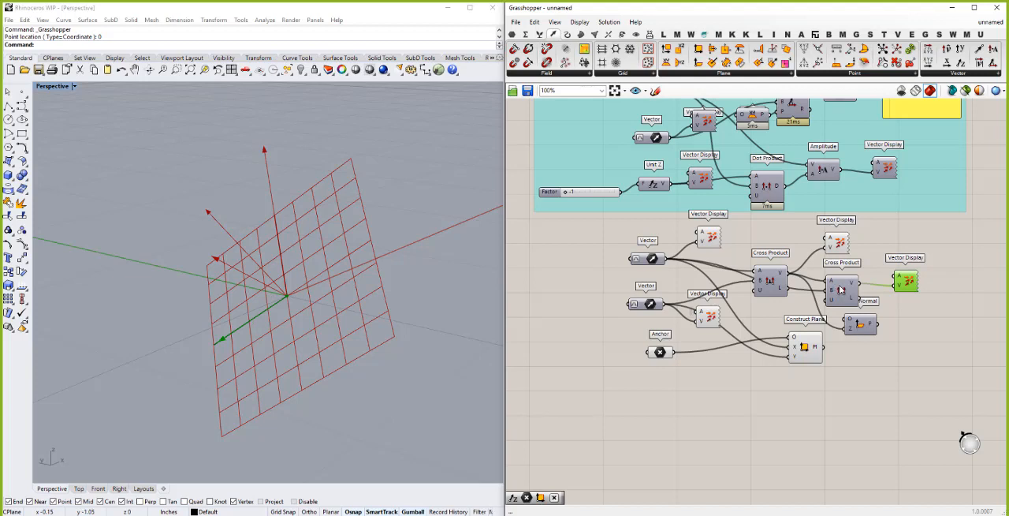
# - Space out both Cross Products, the upper Vector and its Vector Display, and shift the whole cross product cluster clear of the group above
pyautogui.moveTo(842, 291); pyautogui.dragTo(847, 297)
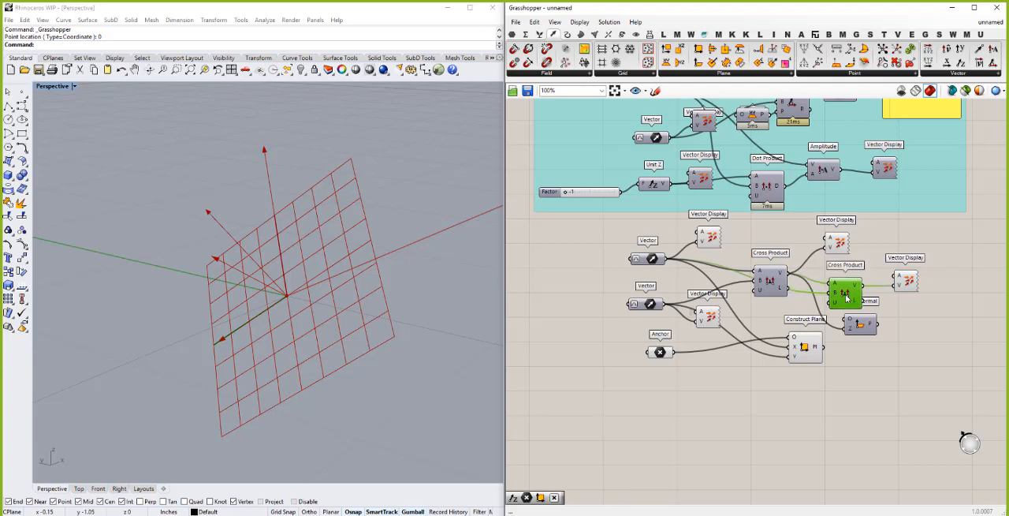
pyautogui.moveTo(771, 281); pyautogui.dragTo(768, 259)
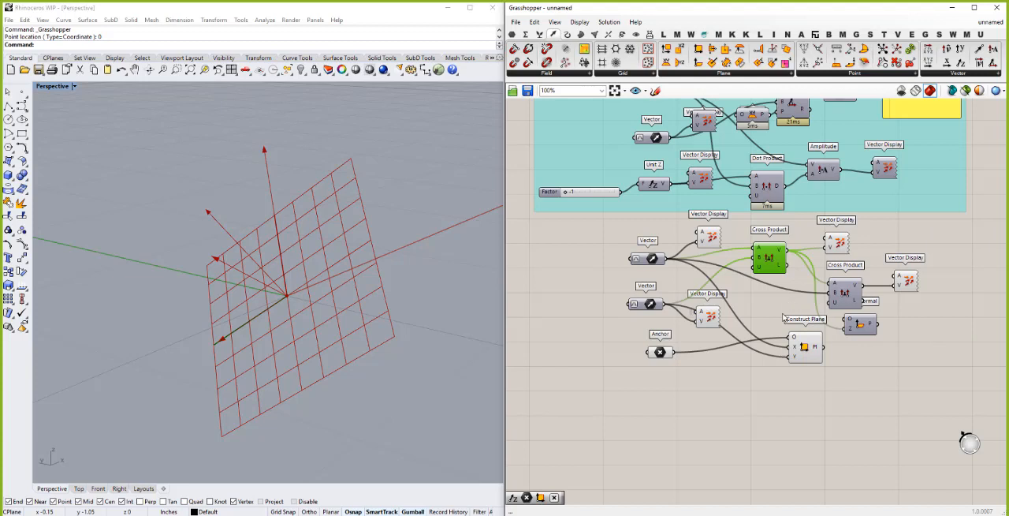
pyautogui.moveTo(652, 260); pyautogui.dragTo(653, 245)
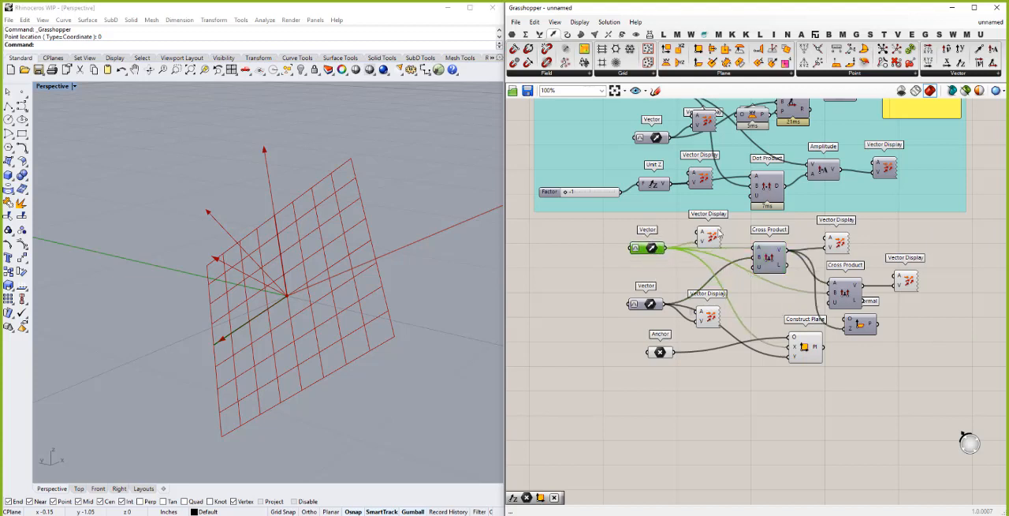
pyautogui.click(714, 235)
pyautogui.moveTo(715, 234); pyautogui.dragTo(715, 233)
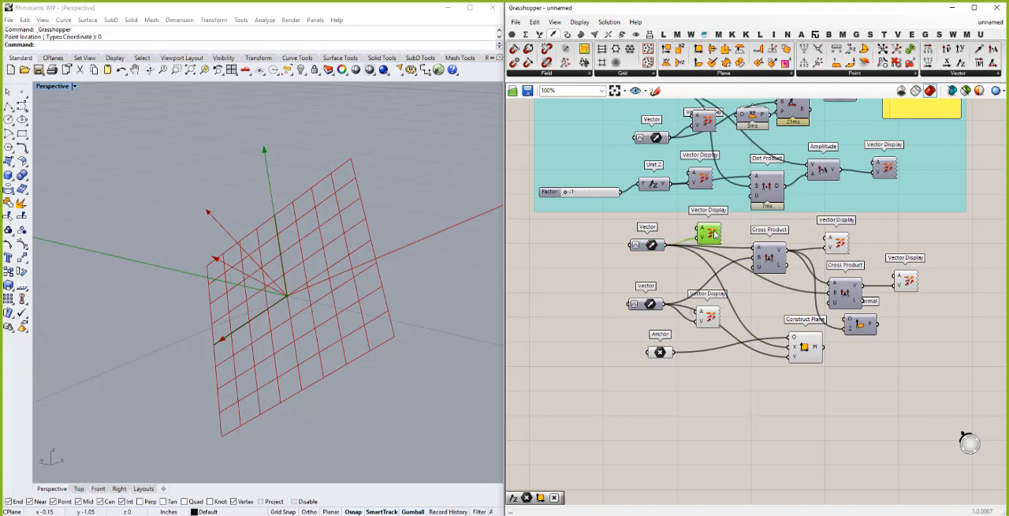
pyautogui.moveTo(947, 383); pyautogui.dragTo(609, 227)
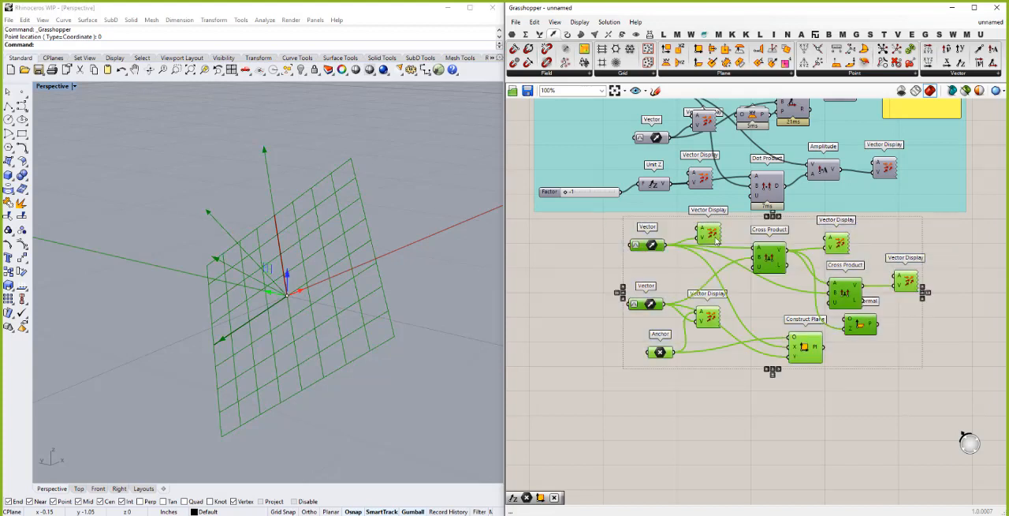
pyautogui.moveTo(702, 244); pyautogui.dragTo(690, 257)
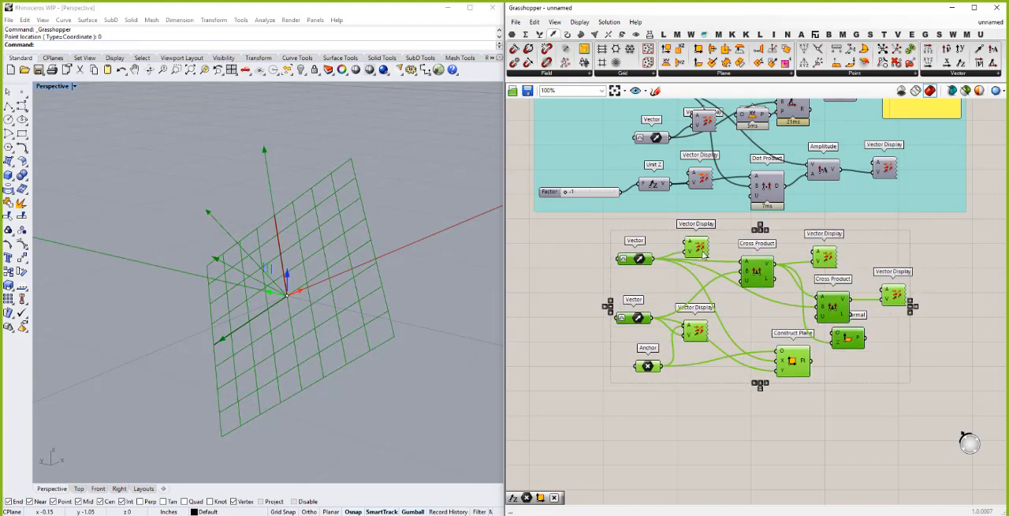
# - Group all components of the cross product example, including both Vectors, the Anchor point, the plane components and the Vector Displays
pyautogui.click(725, 452)
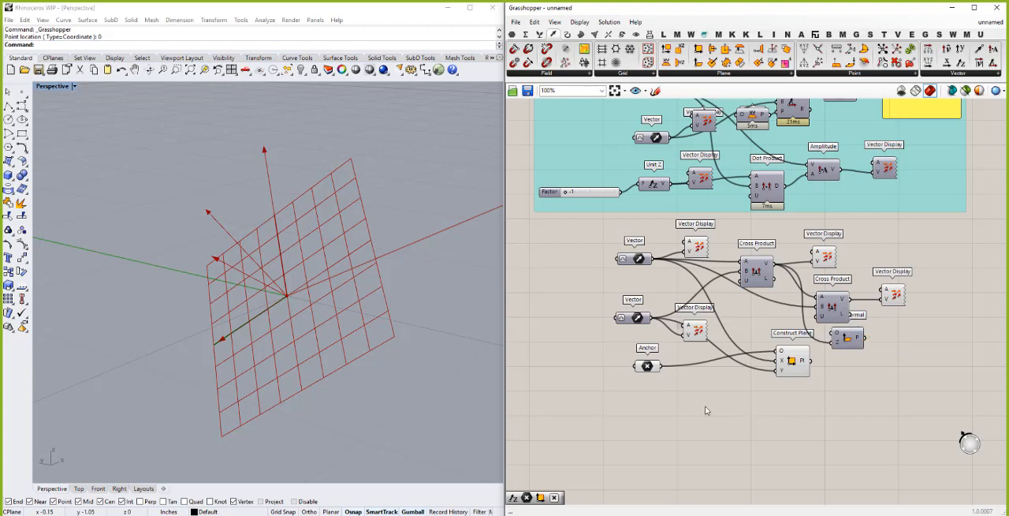
pyautogui.scroll(-1, 664, 406)
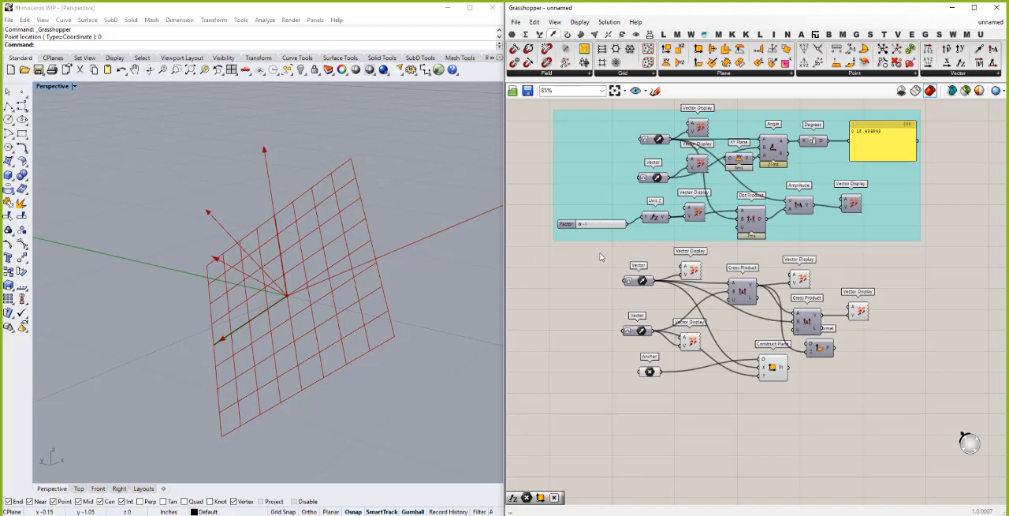
pyautogui.moveTo(600, 253); pyautogui.dragTo(894, 406)
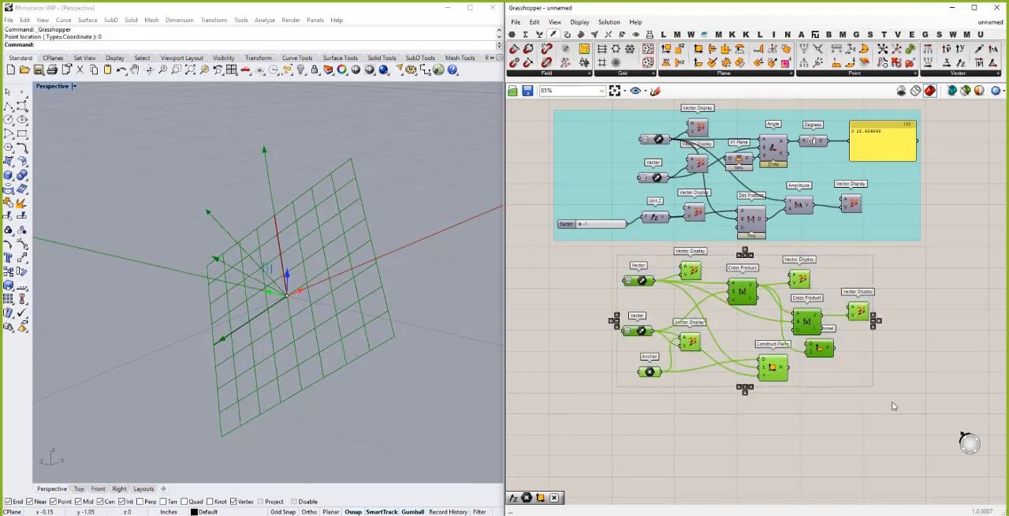
pyautogui.hotkey('ctrl', 'g')
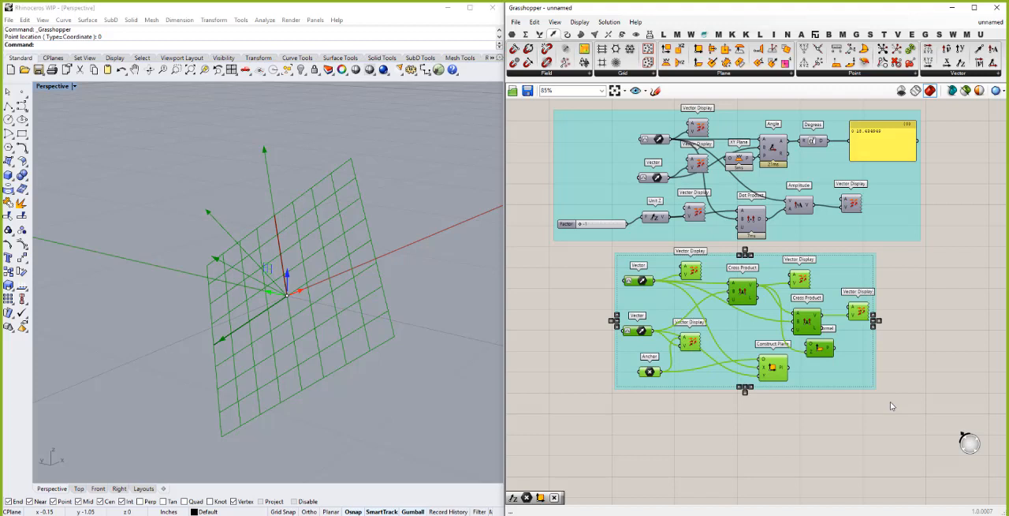
pyautogui.click(839, 268)
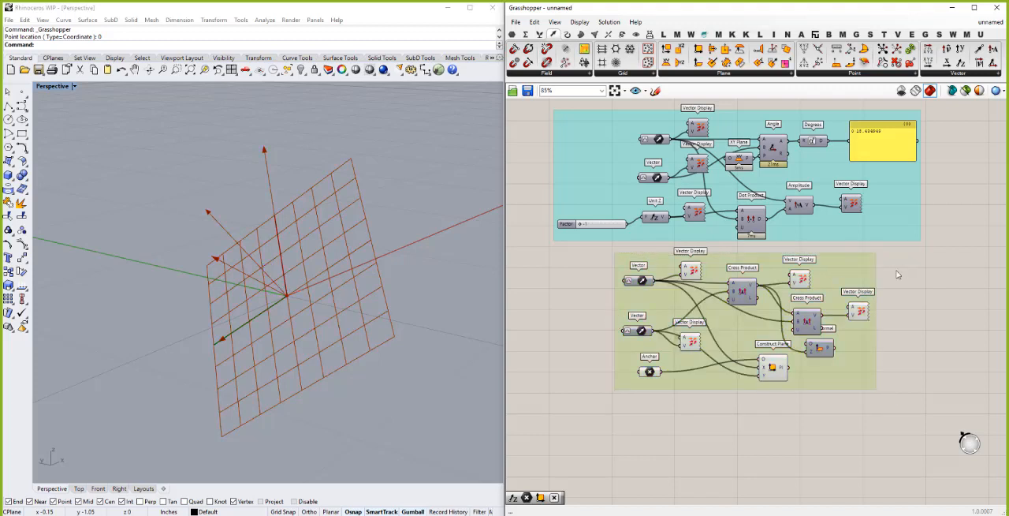
pyautogui.click(897, 270)
# - Turn off the preview of the entire cross product group and clear the selection
pyautogui.moveTo(585, 246); pyautogui.dragTo(903, 417)
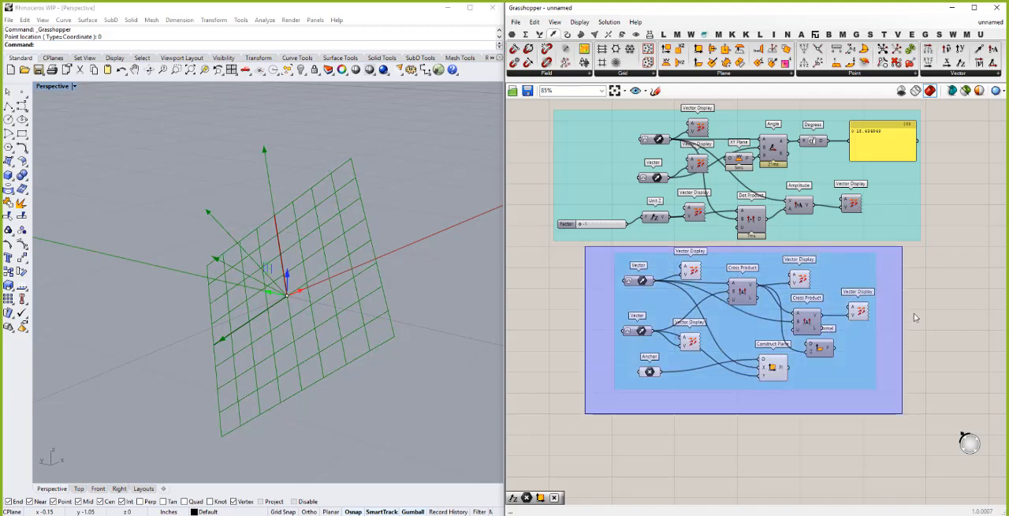
pyautogui.rightClick(915, 317)
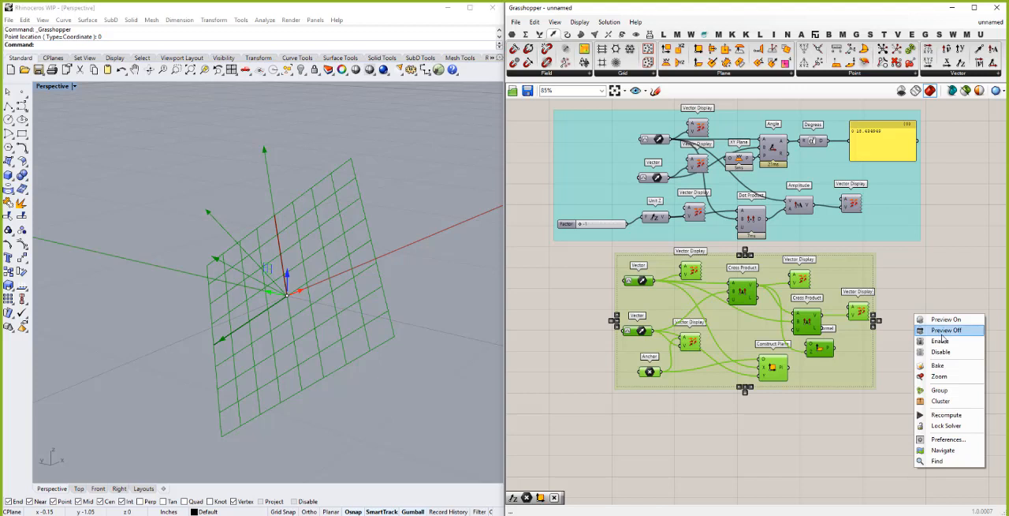
pyautogui.click(937, 333)
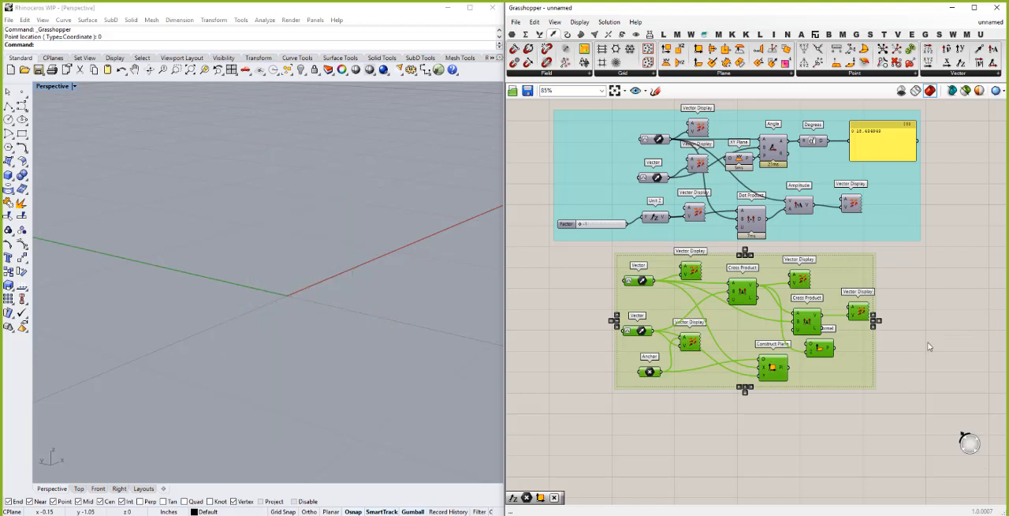
pyautogui.click(928, 346)
pyautogui.hotkey('alt', 'Tab')
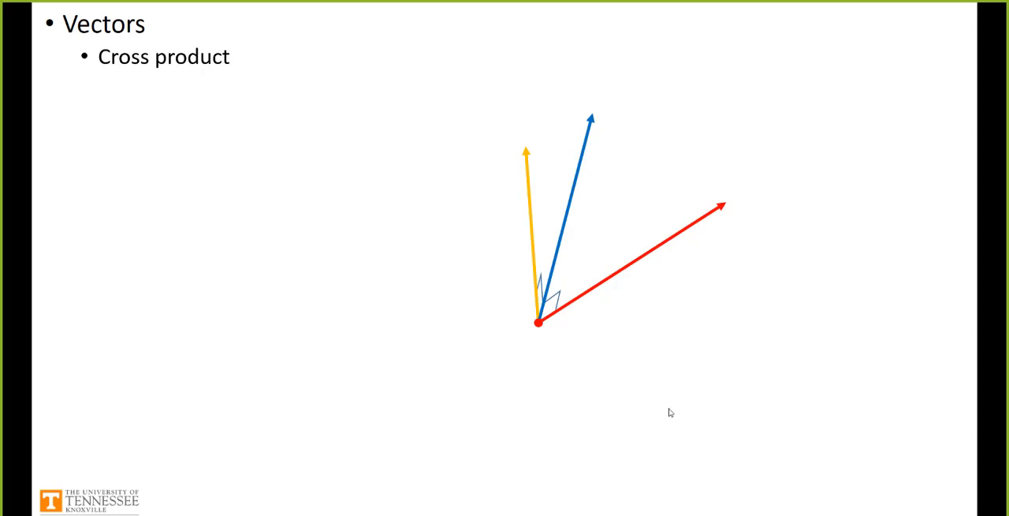
pyautogui.click(597, 385)
pyautogui.click(597, 385)
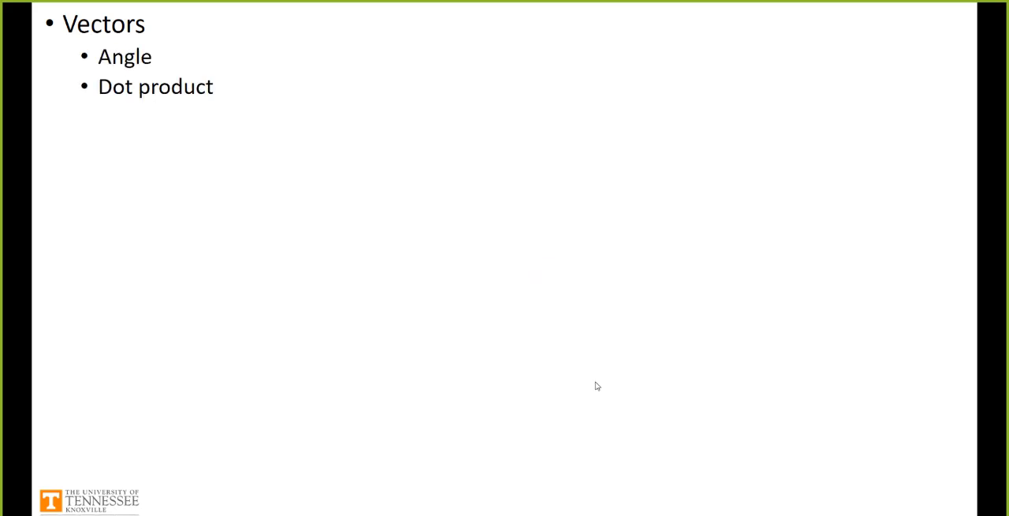
pyautogui.click(597, 386)
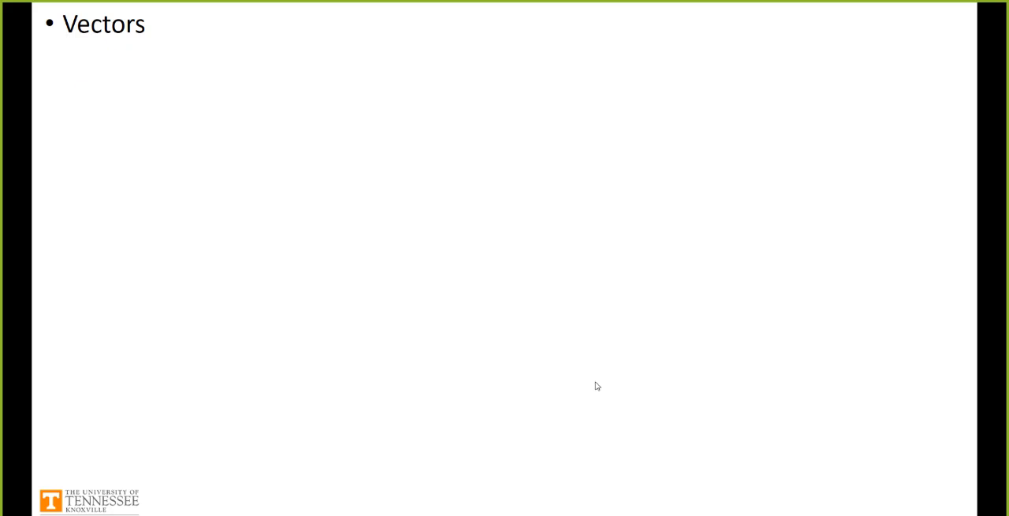
pyautogui.press('Right')
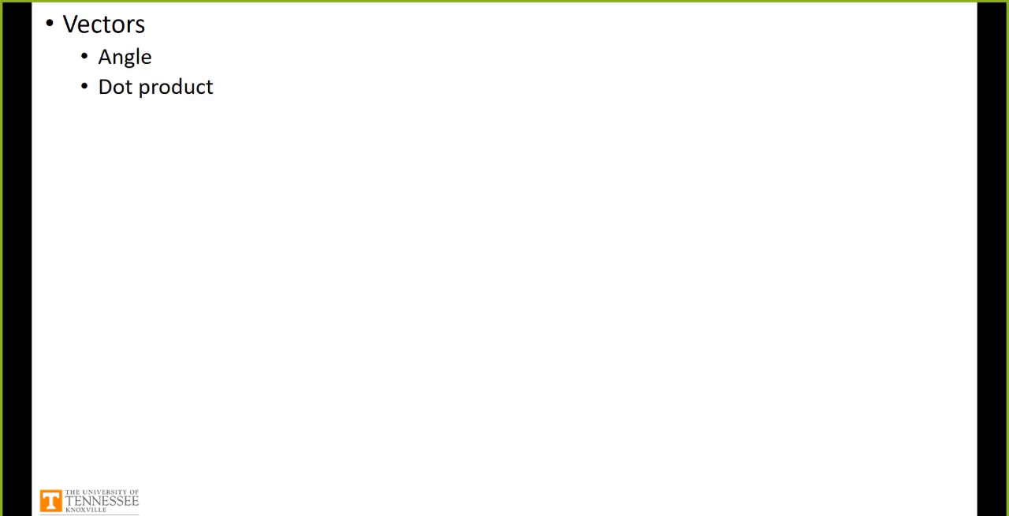
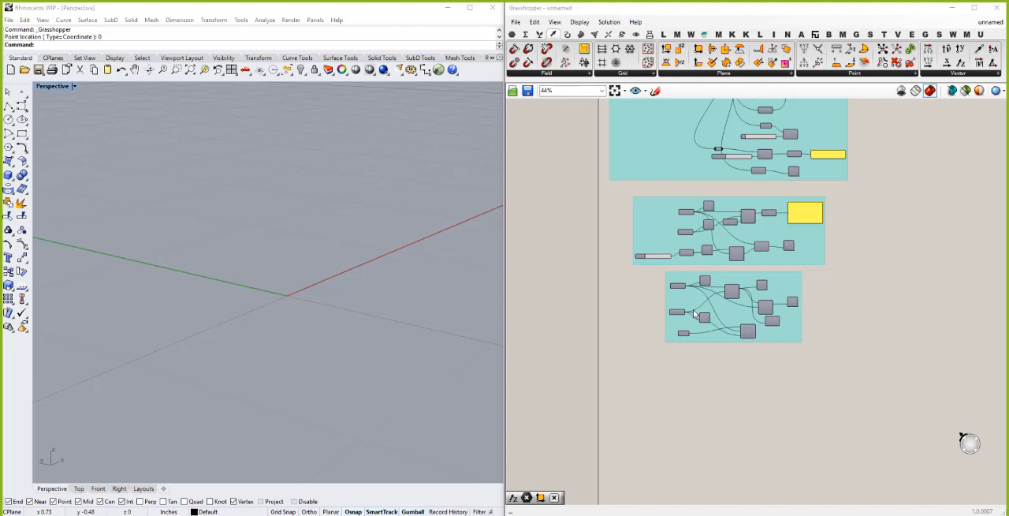
# - Add a Cylinder component on the empty canvas below the cross product group and view its default preview from several angles
pyautogui.doubleClick(654, 392)
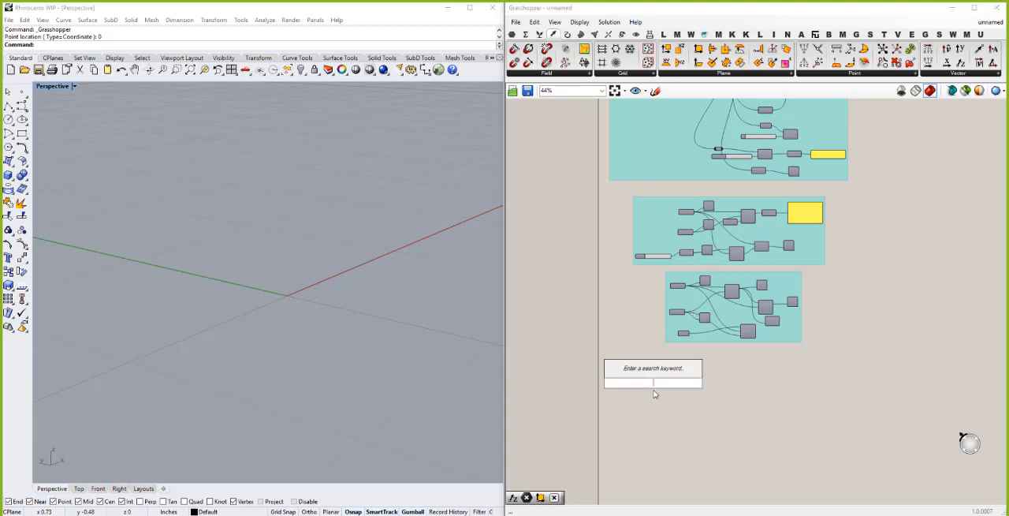
pyautogui.write('cy')
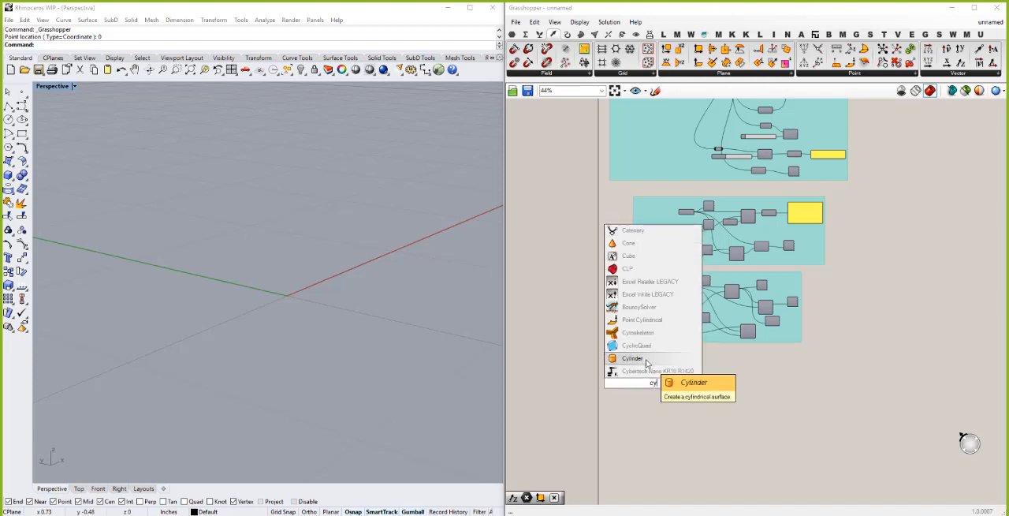
pyautogui.click(646, 360)
pyautogui.scroll(-4, 344, 347)
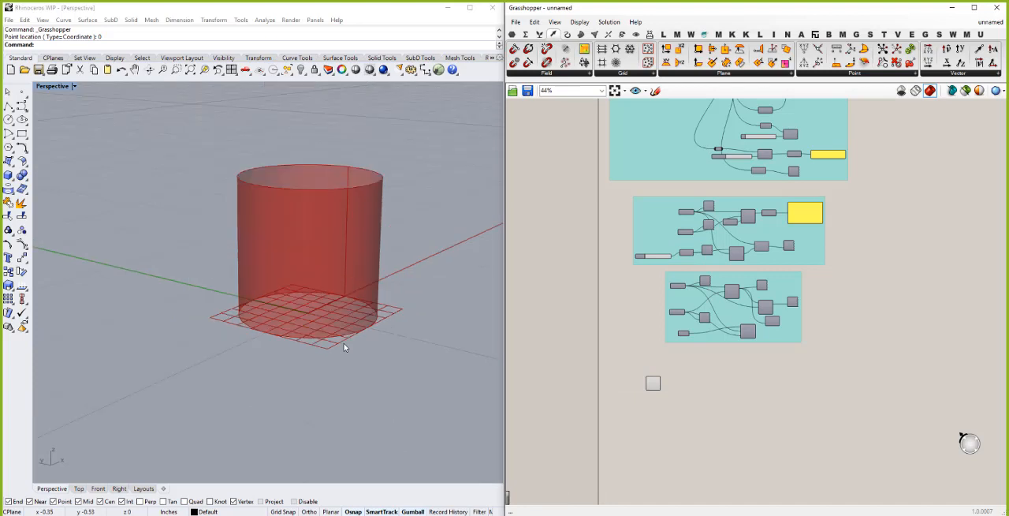
pyautogui.moveTo(317, 331); pyautogui.dragTo(341, 326, button='right')
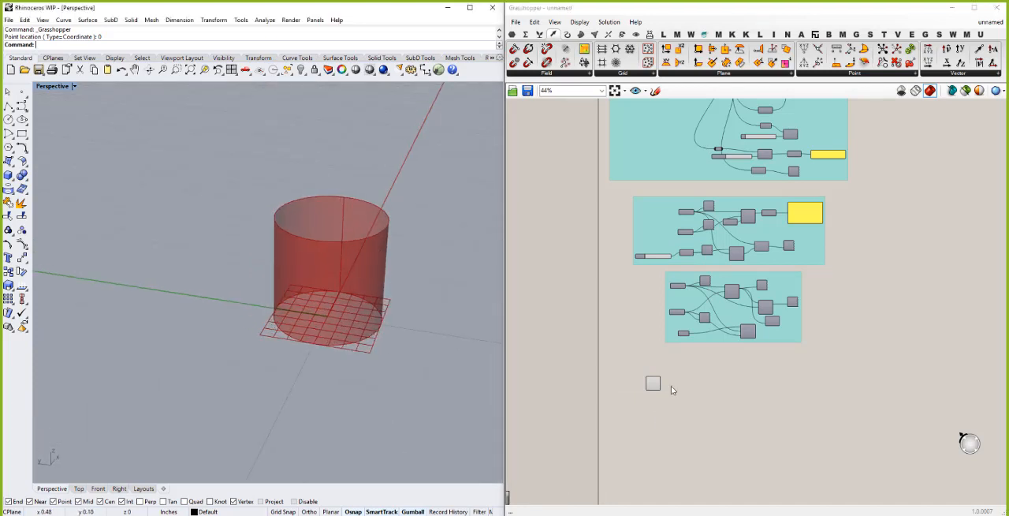
pyautogui.scroll(4, 665, 384)
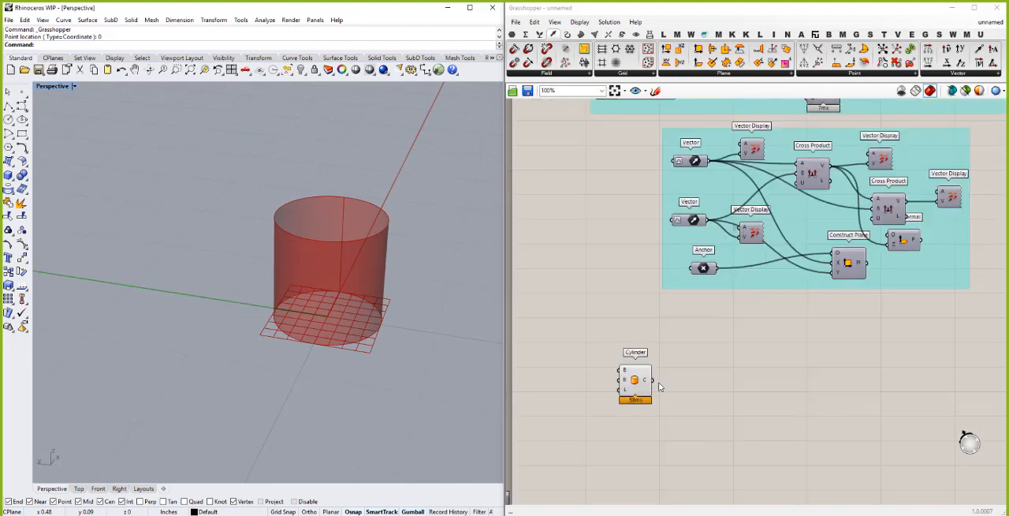
pyautogui.moveTo(316, 329); pyautogui.dragTo(337, 310, button='right')
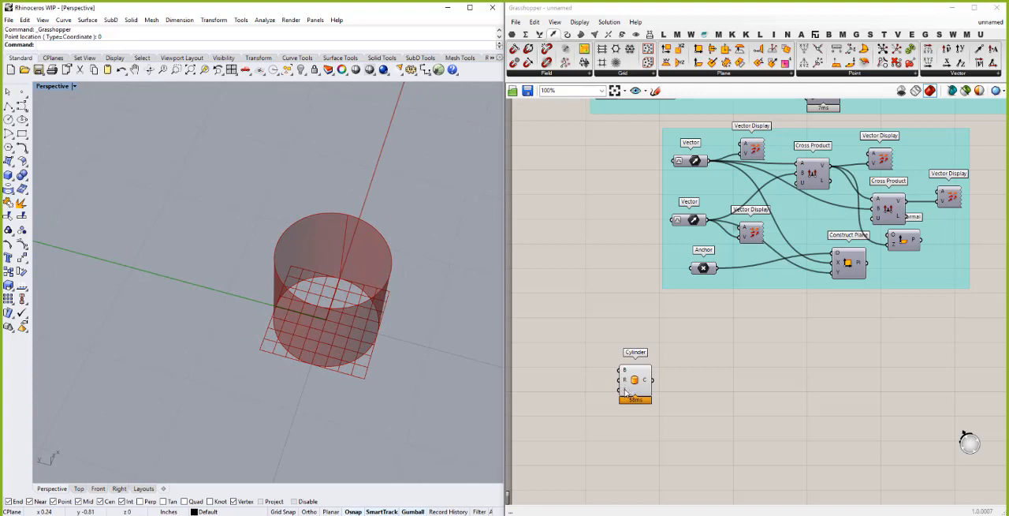
pyautogui.moveTo(626, 391)
pyautogui.moveTo(252, 328); pyautogui.dragTo(248, 326, button='right')
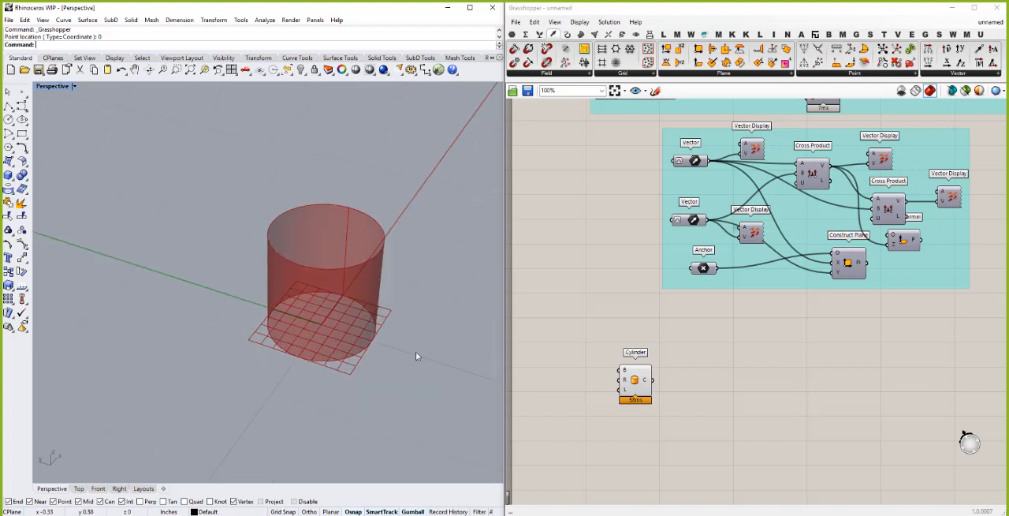
# - Place a Move transform component beside the Cylinder and feed the Cylinder's C output into its G input
pyautogui.doubleClick(709, 392)
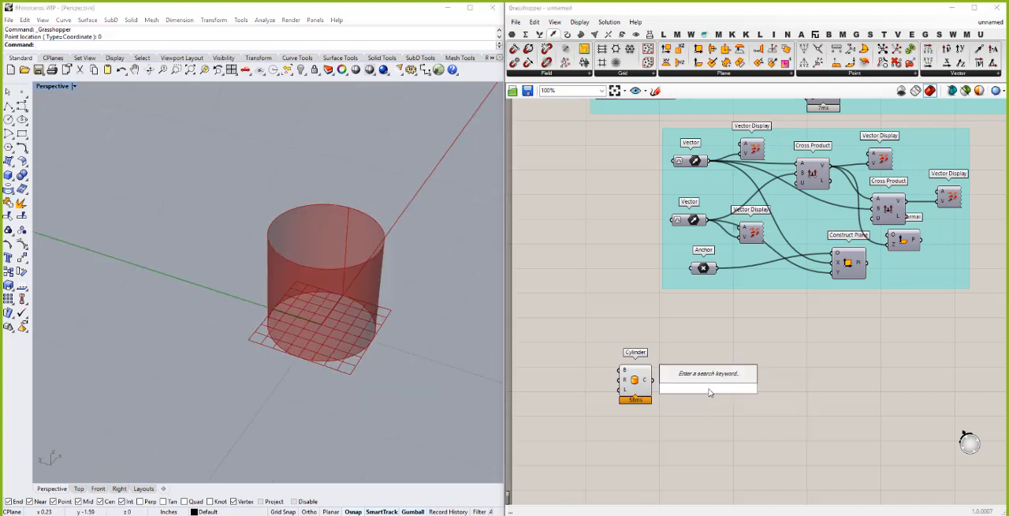
pyautogui.write('move')
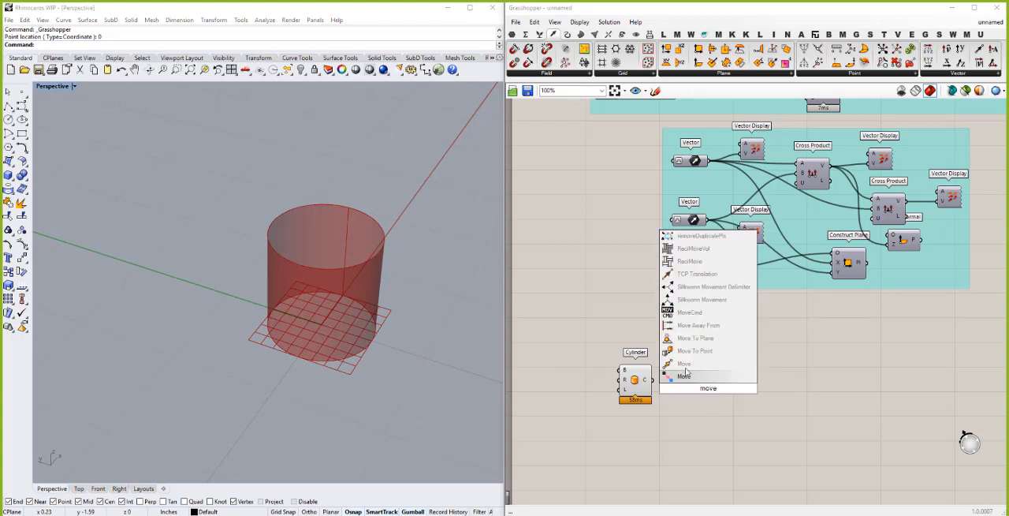
pyautogui.click(683, 365)
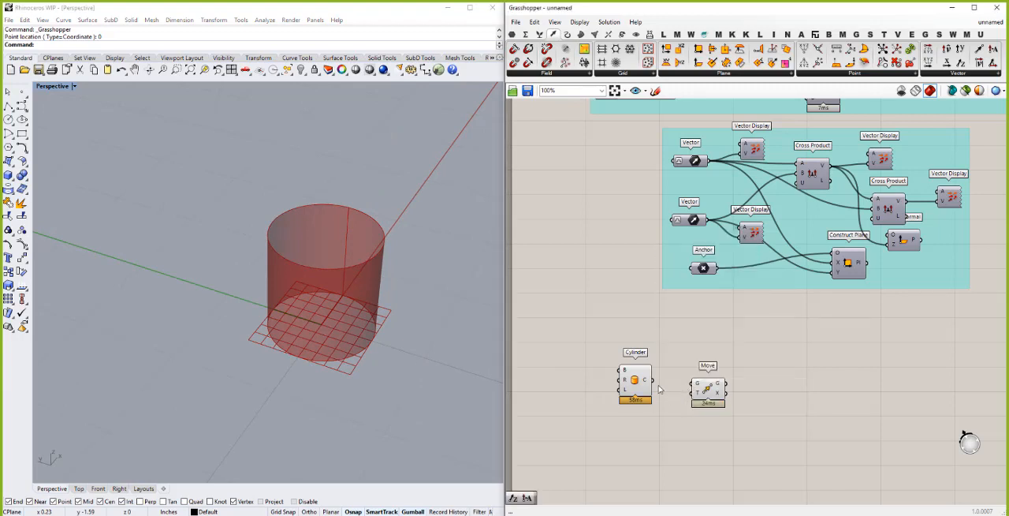
pyautogui.moveTo(653, 381); pyautogui.dragTo(731, 386)
pyautogui.scroll(-5, 313, 375)
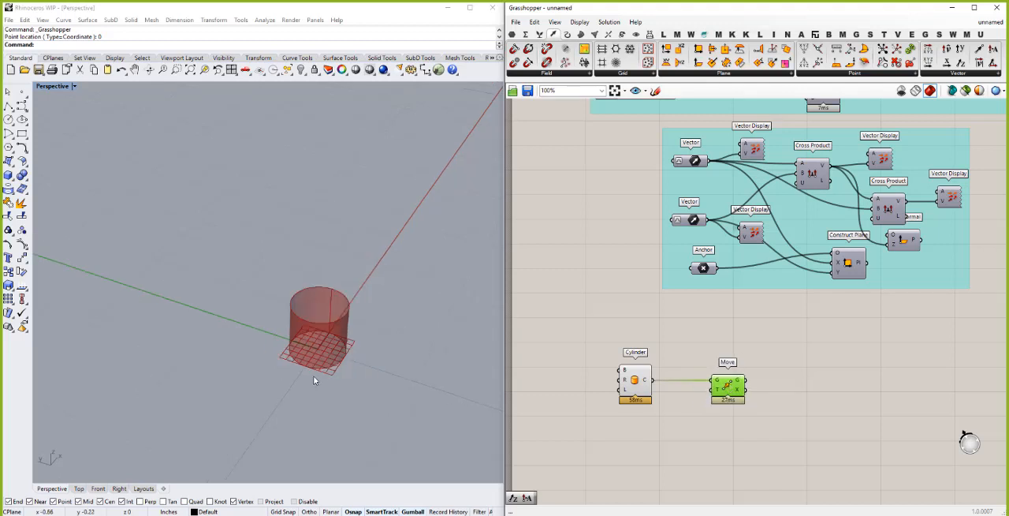
pyautogui.moveTo(327, 317); pyautogui.dragTo(326, 264, button='right')
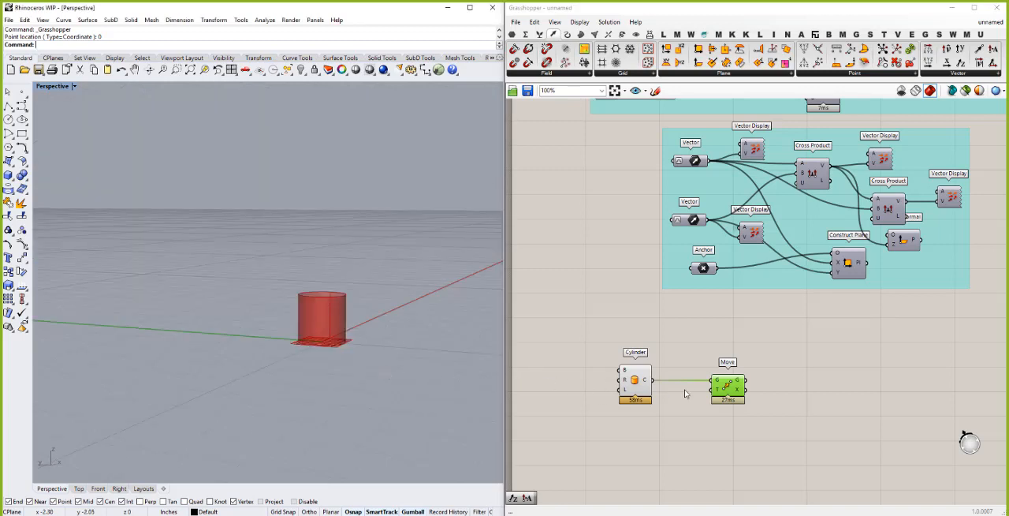
pyautogui.scroll(5, 699, 391)
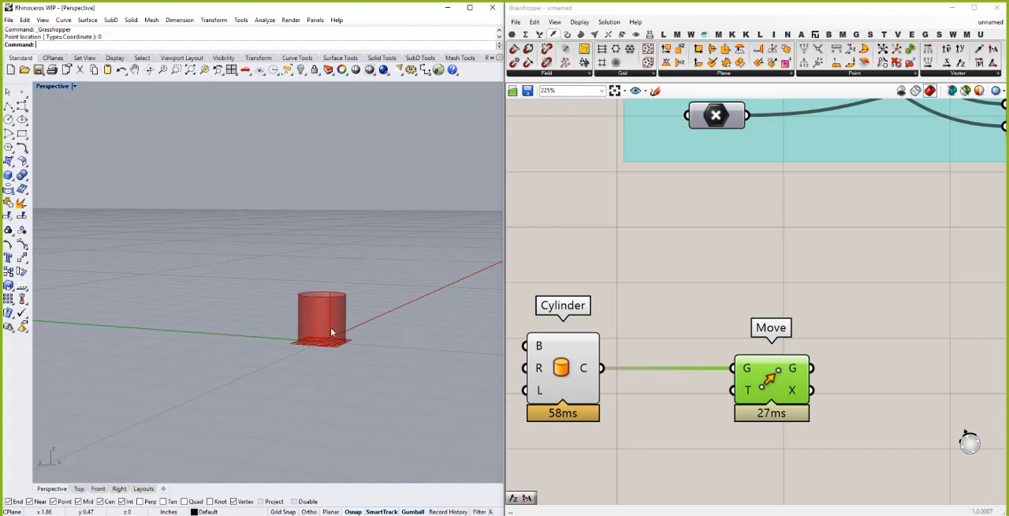
pyautogui.click(608, 445)
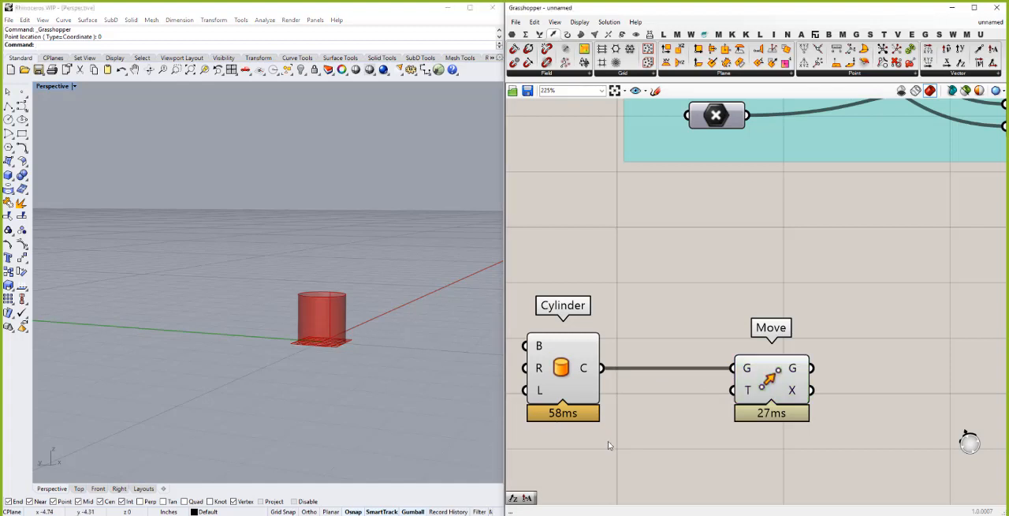
pyautogui.doubleClick(608, 445)
pyautogui.write('x')
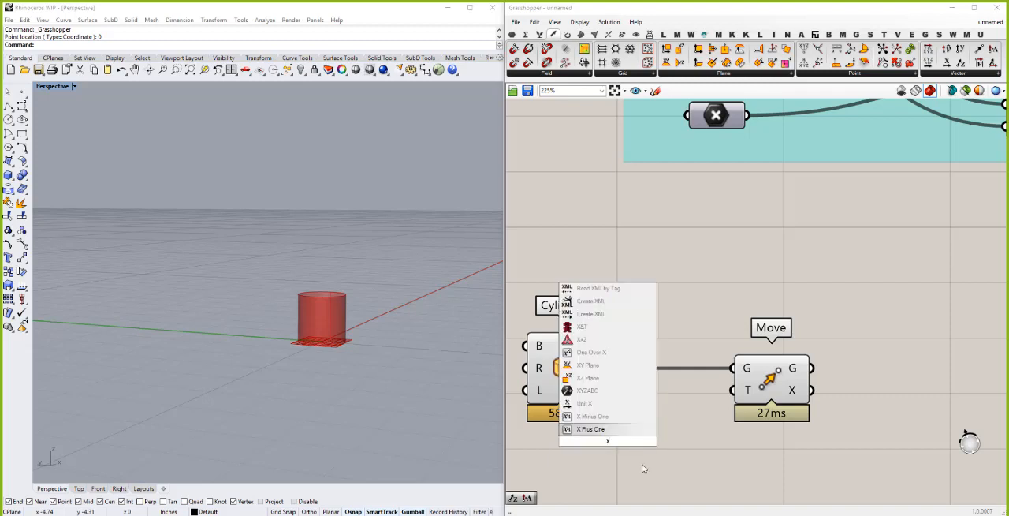
pyautogui.scroll(-3, 654, 459)
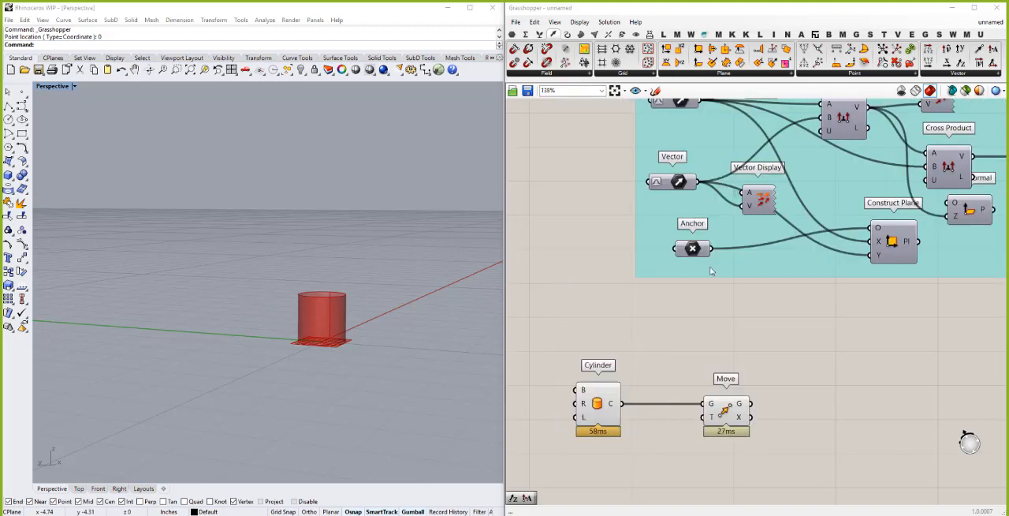
# - Copy the lower Vector of the cross product group below the Cylinder, connect it to Move's T input, and inspect the moved cylinder
pyautogui.click(678, 181)
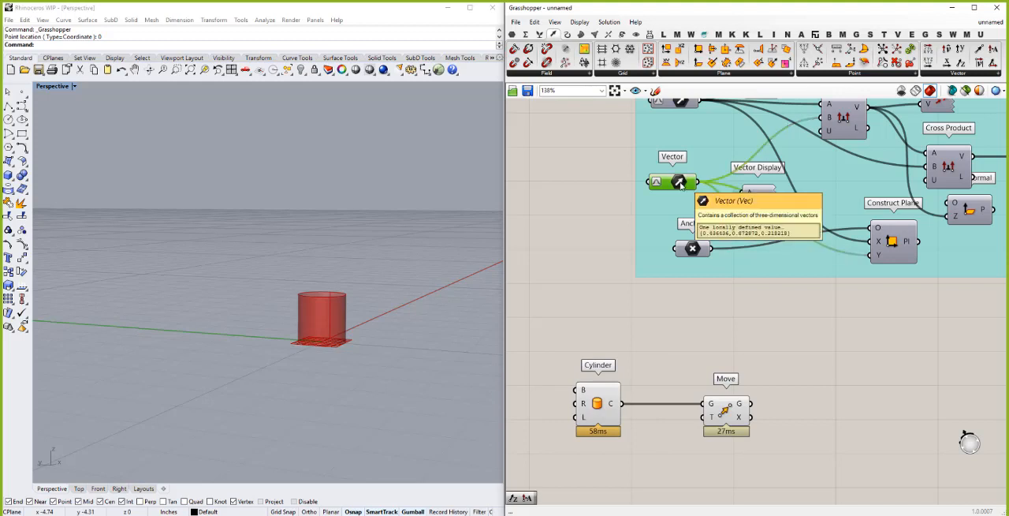
pyautogui.hotkey('ctrl', 'c')
pyautogui.hotkey('ctrl', 'v')
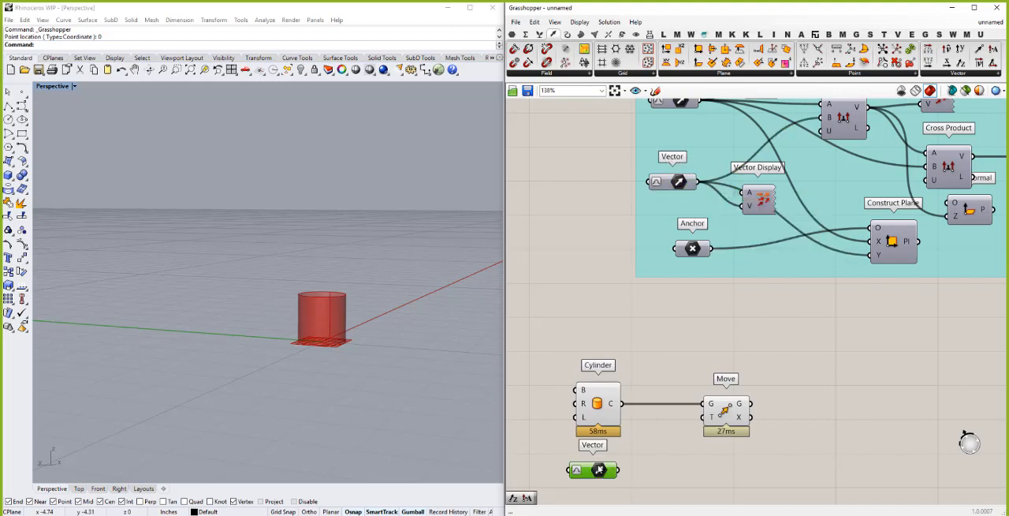
pyautogui.moveTo(599, 470); pyautogui.dragTo(702, 416)
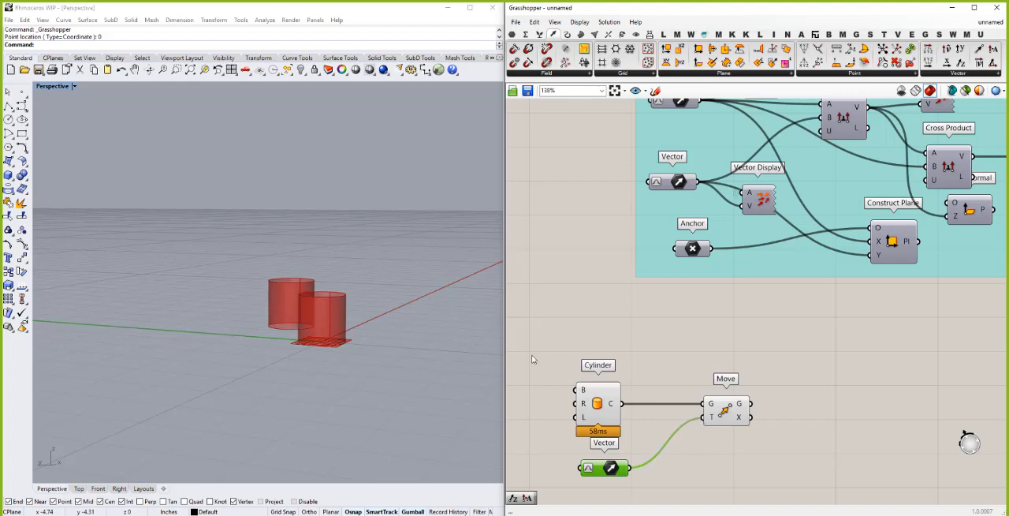
pyautogui.moveTo(281, 350); pyautogui.dragTo(313, 352, button='right')
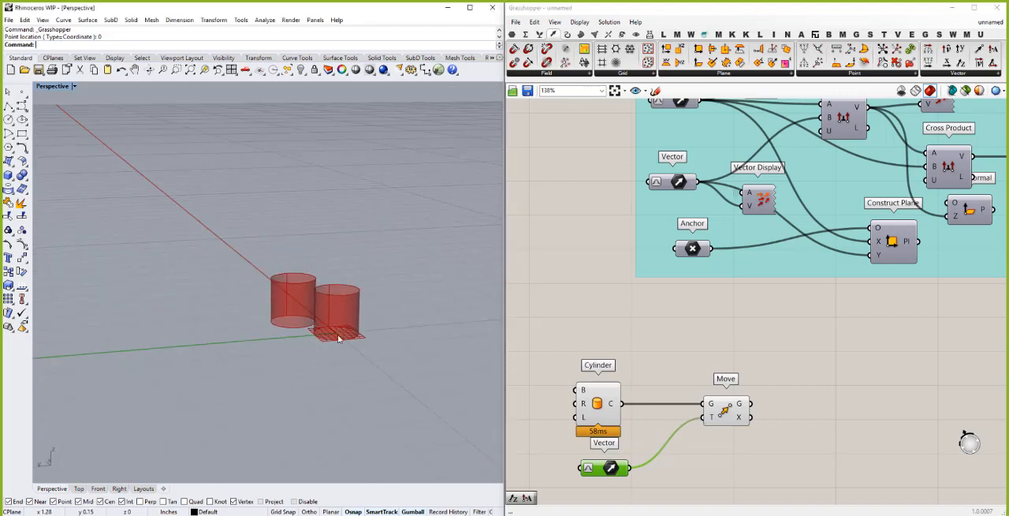
pyautogui.scroll(3, 339, 337)
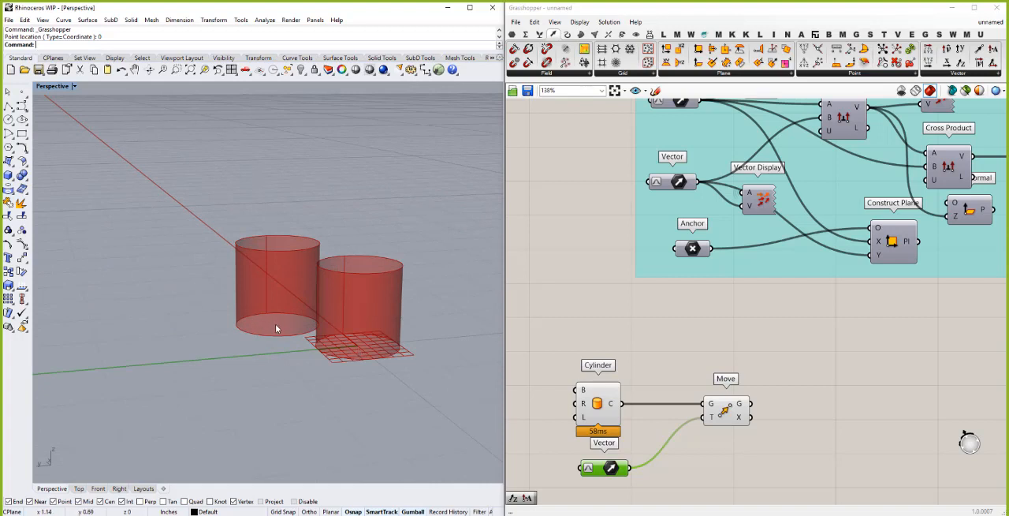
pyautogui.moveTo(288, 327); pyautogui.dragTo(268, 309, button='right')
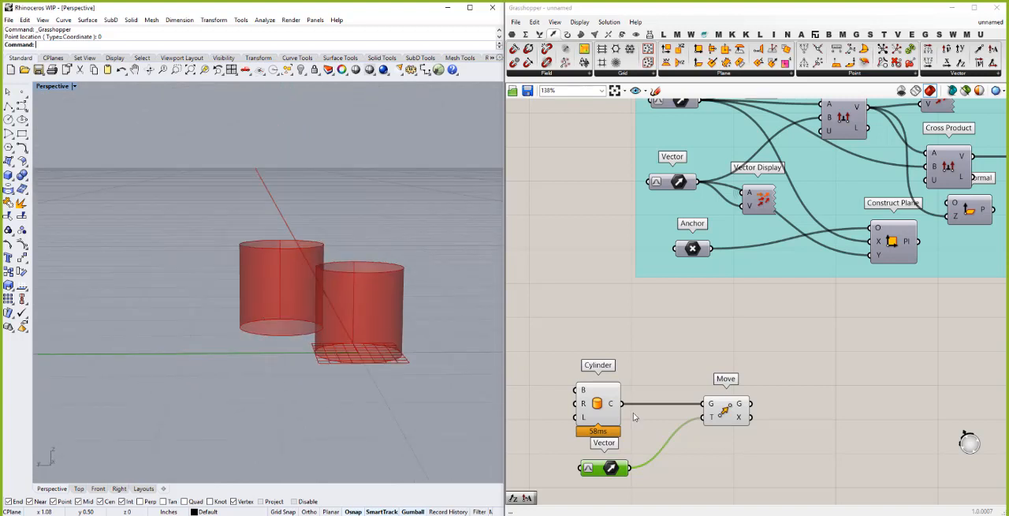
# - Add an Amplitude component below Move and feed the copied Vector into its V input
pyautogui.click(692, 466)
pyautogui.doubleClick(692, 466)
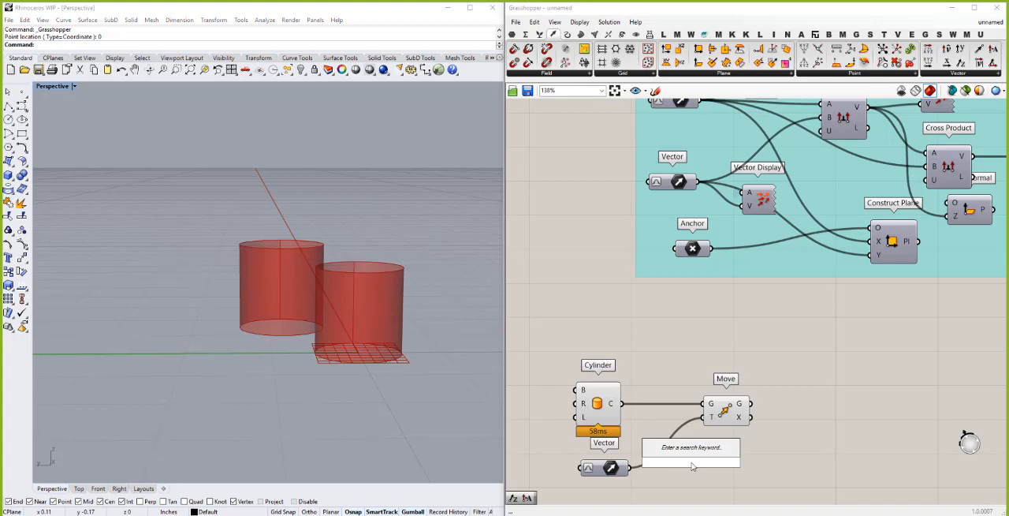
pyautogui.write('ampl')
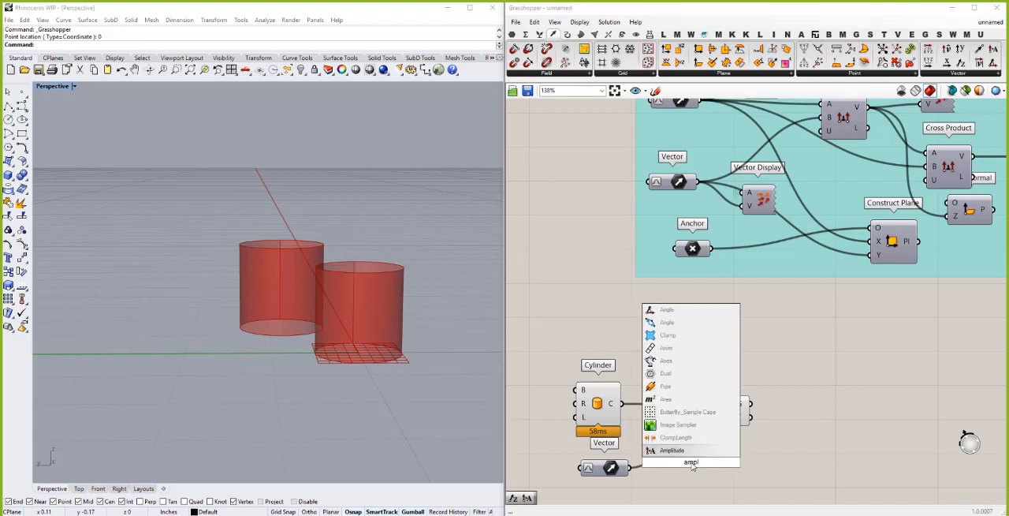
pyautogui.click(682, 452)
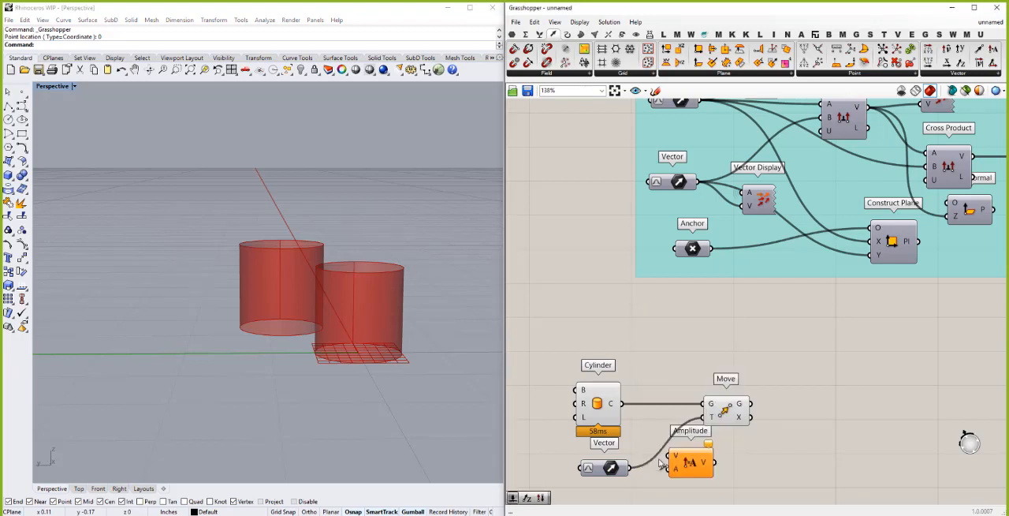
pyautogui.moveTo(629, 467); pyautogui.dragTo(675, 456)
# - Drive Amplitude's A input with a new slider of 5, route its V output into Move's T, and reduce the slider to 3
pyautogui.scroll(-2, 646, 455)
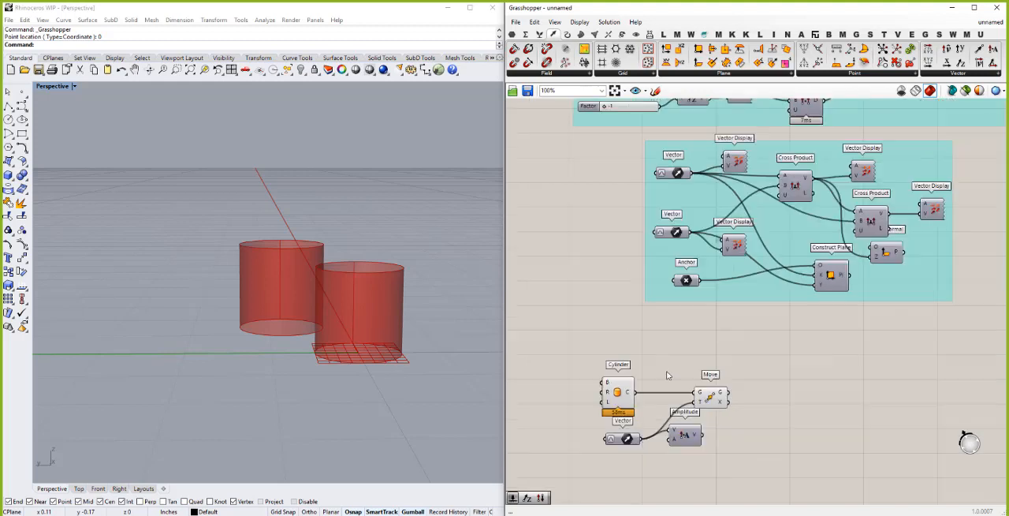
pyautogui.scroll(2, 639, 456)
pyautogui.doubleClick(628, 470)
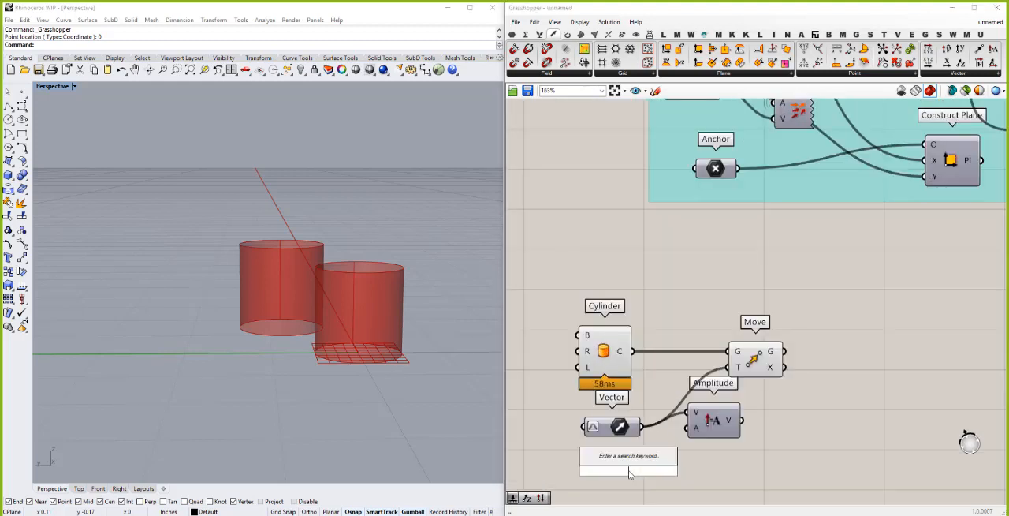
pyautogui.write('5')
pyautogui.press('Return')
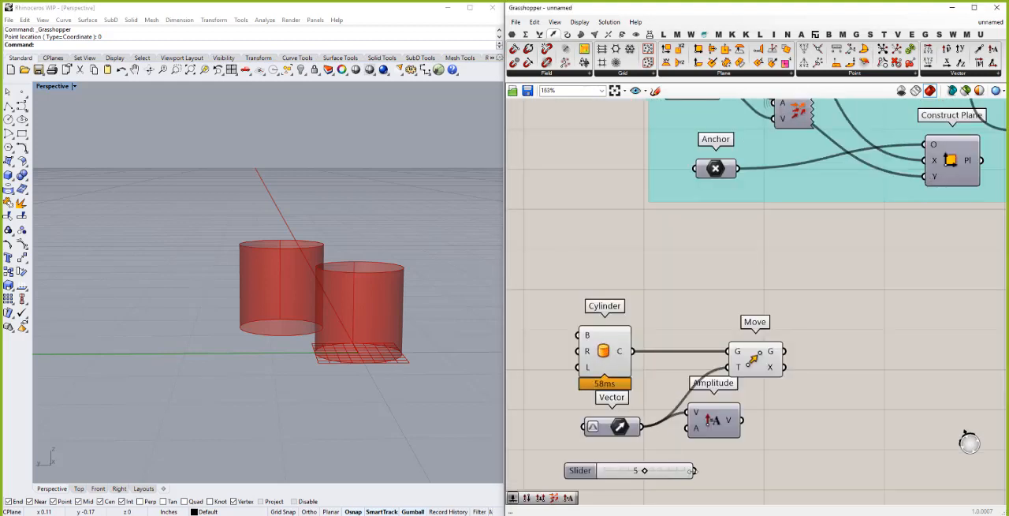
pyautogui.moveTo(695, 470); pyautogui.dragTo(727, 367)
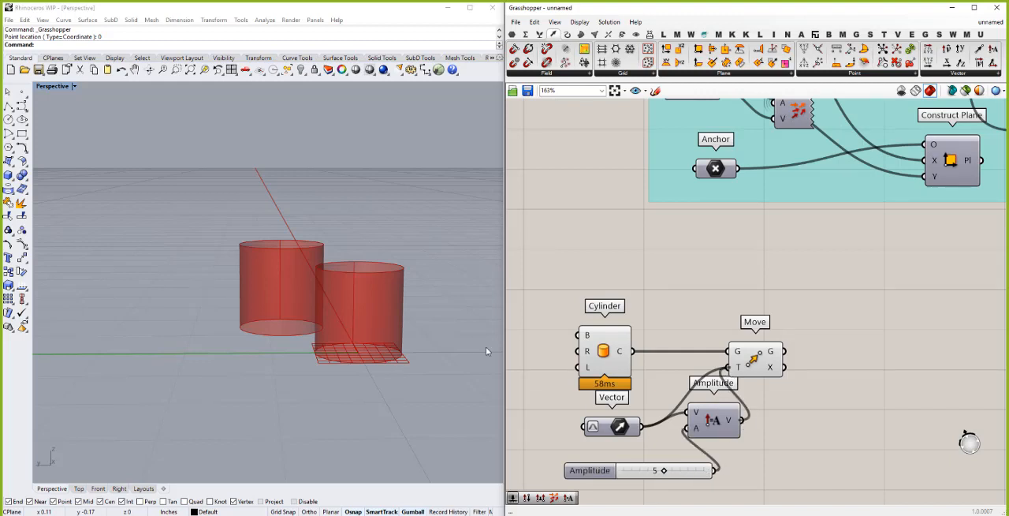
pyautogui.scroll(-3, 378, 344)
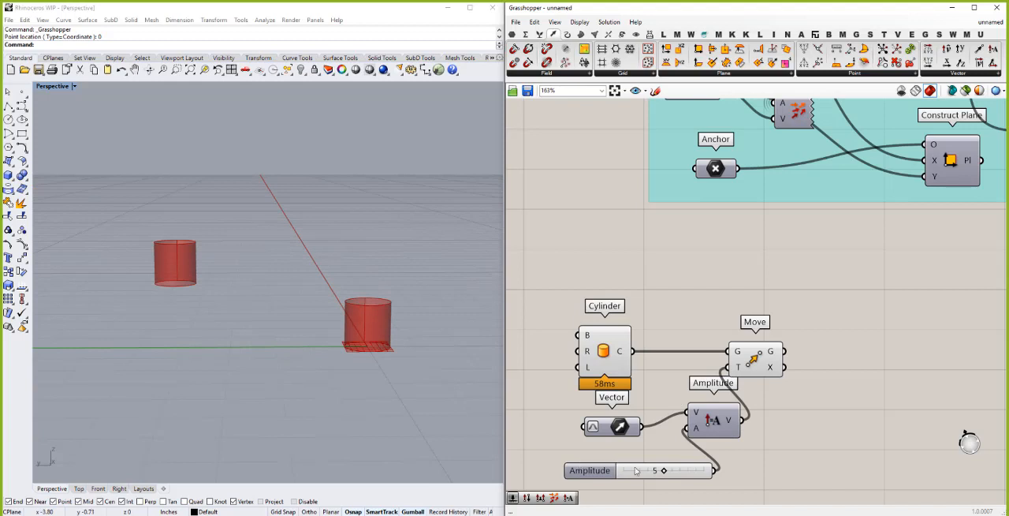
pyautogui.moveTo(662, 471)
pyautogui.mouseDown()
pyautogui.moveTo(640, 473)
pyautogui.moveTo(667, 472)
pyautogui.moveTo(651, 471)
pyautogui.mouseUp()
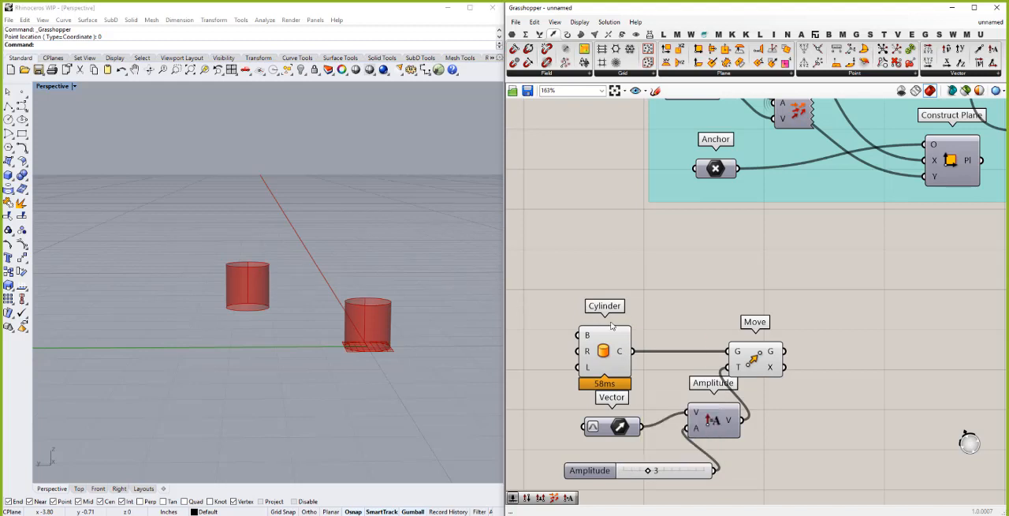
# - Insert a Cap Holes component between Cylinder and Move, wire it to both, and align it in the row
pyautogui.doubleClick(662, 337)
pyautogui.write('cap')
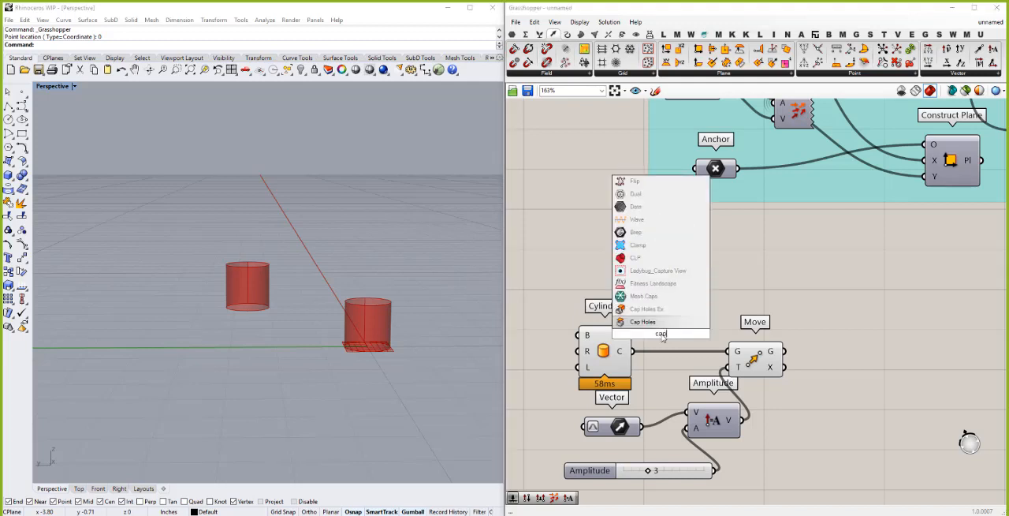
pyautogui.click(642, 322)
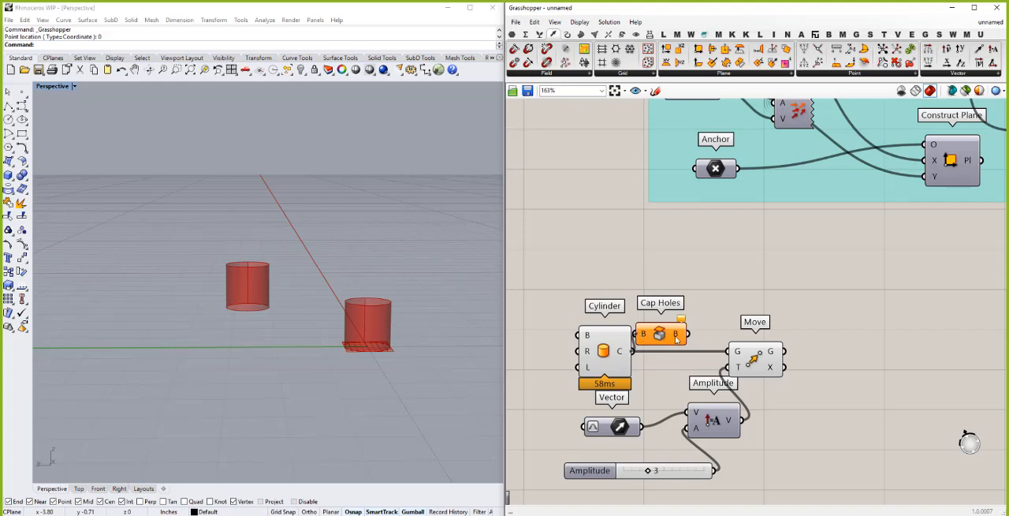
pyautogui.moveTo(676, 337); pyautogui.dragTo(734, 352)
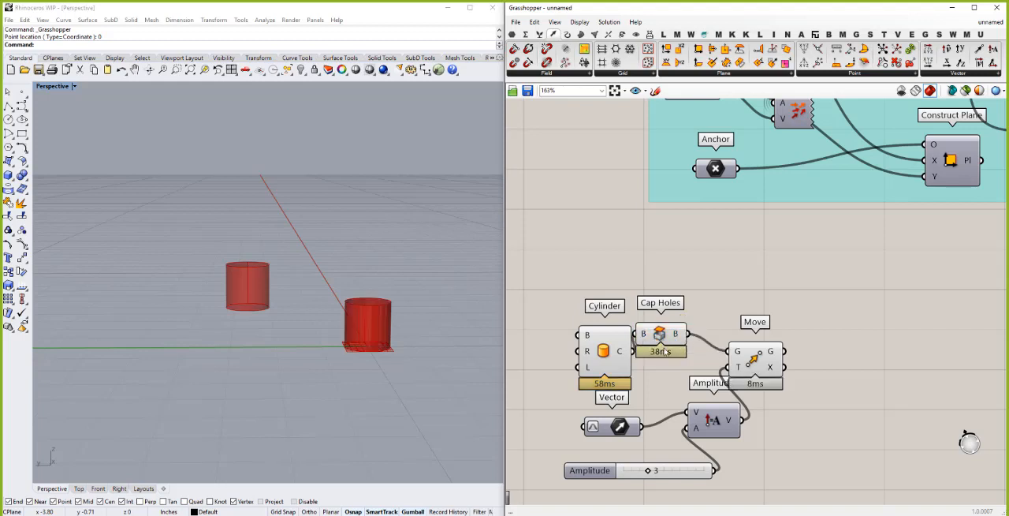
pyautogui.moveTo(665, 350); pyautogui.dragTo(676, 367)
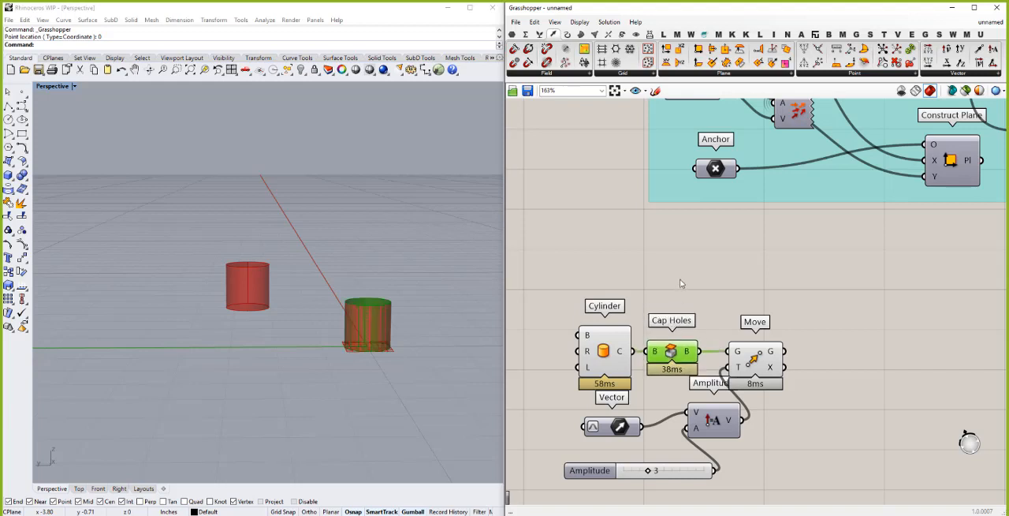
# - Turn off the preview of Cylinder and leave the Cap Holes preview on, and check which cylinder belongs to Move
pyautogui.moveTo(679, 278); pyautogui.dragTo(611, 359)
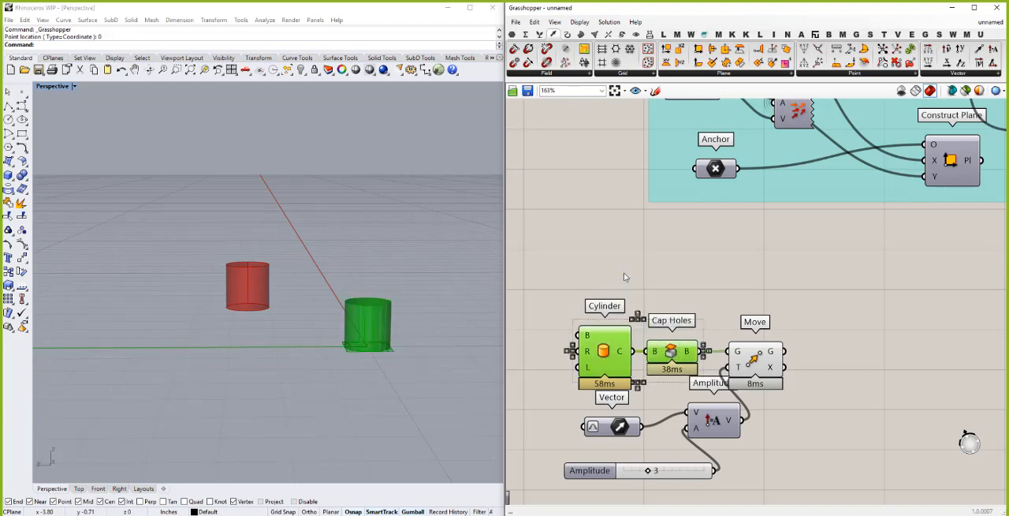
pyautogui.rightClick(624, 274)
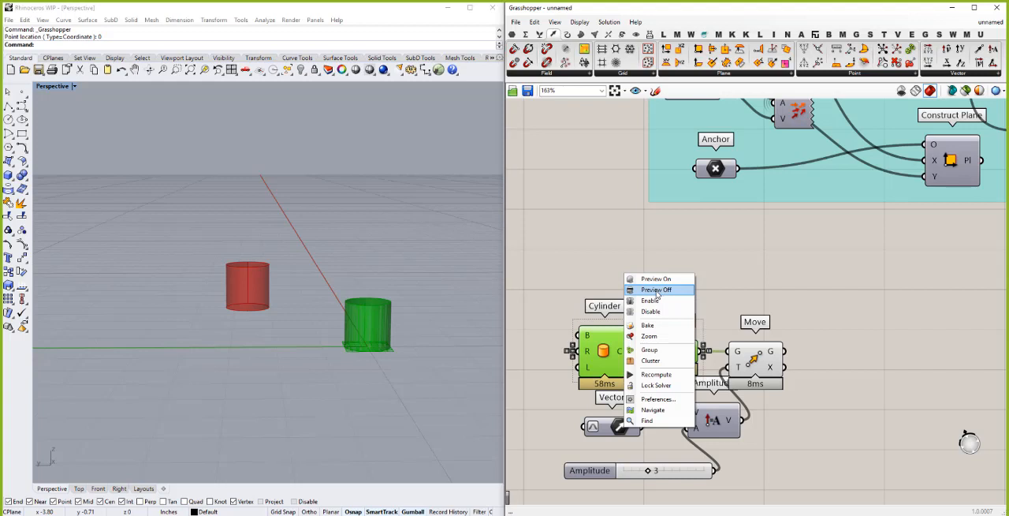
pyautogui.click(656, 289)
pyautogui.click(640, 320)
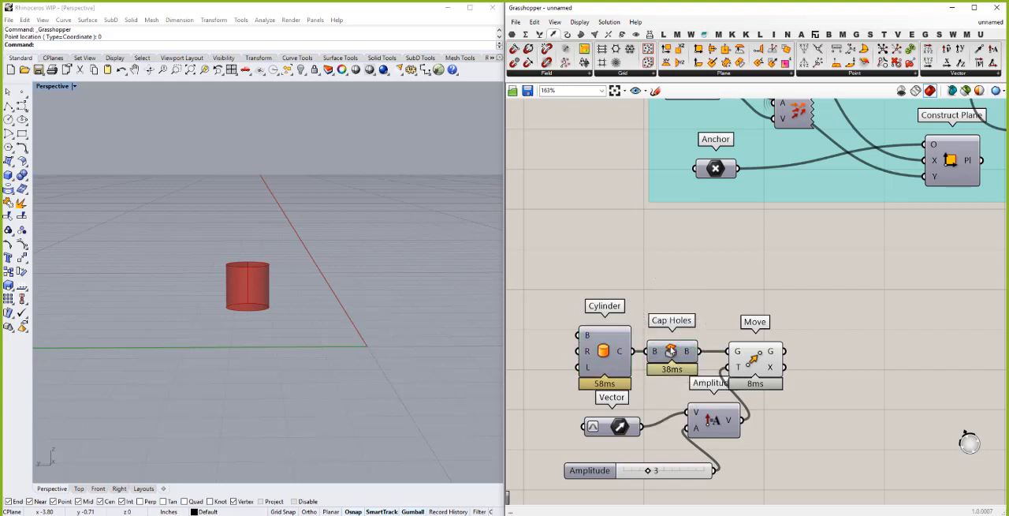
pyautogui.rightClick(671, 353)
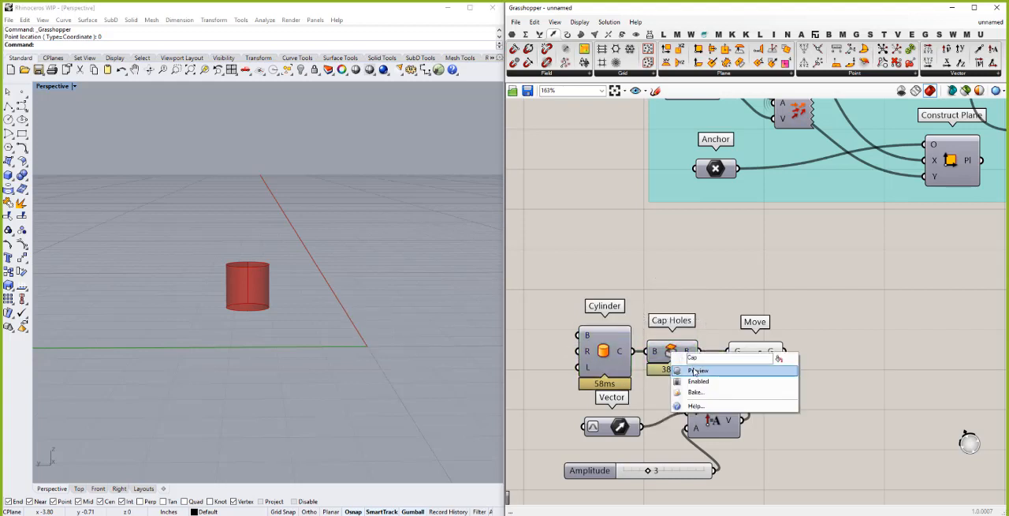
pyautogui.click(651, 295)
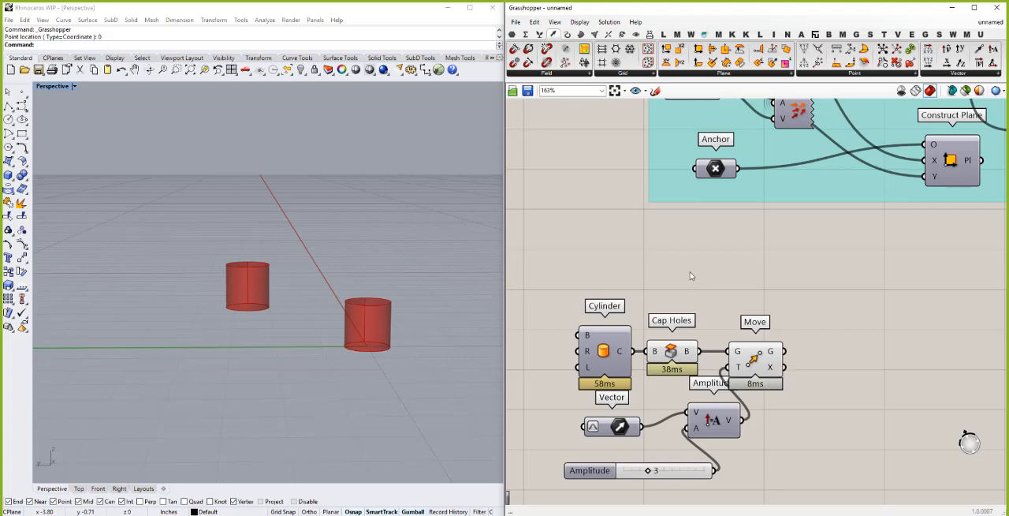
pyautogui.scroll(-2, 745, 347)
pyautogui.click(735, 337)
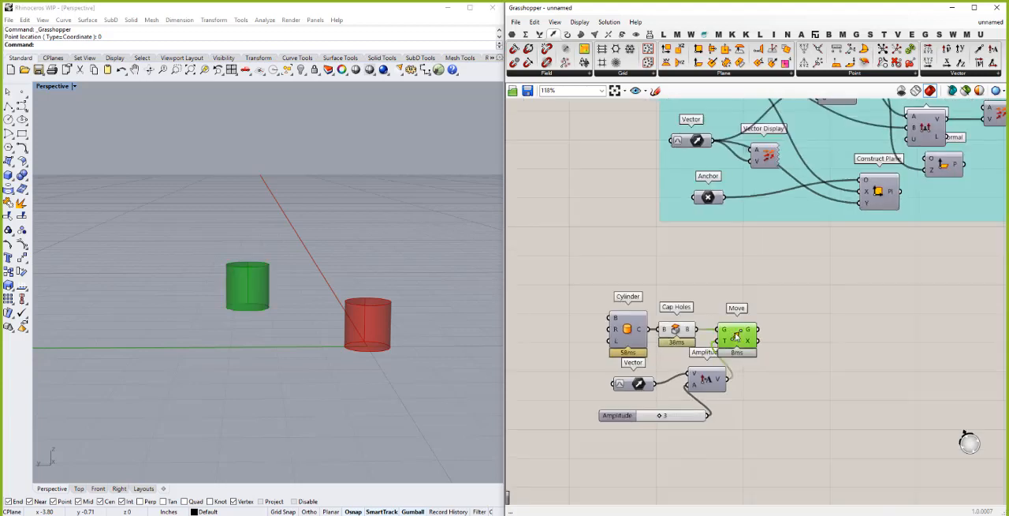
pyautogui.click(816, 323)
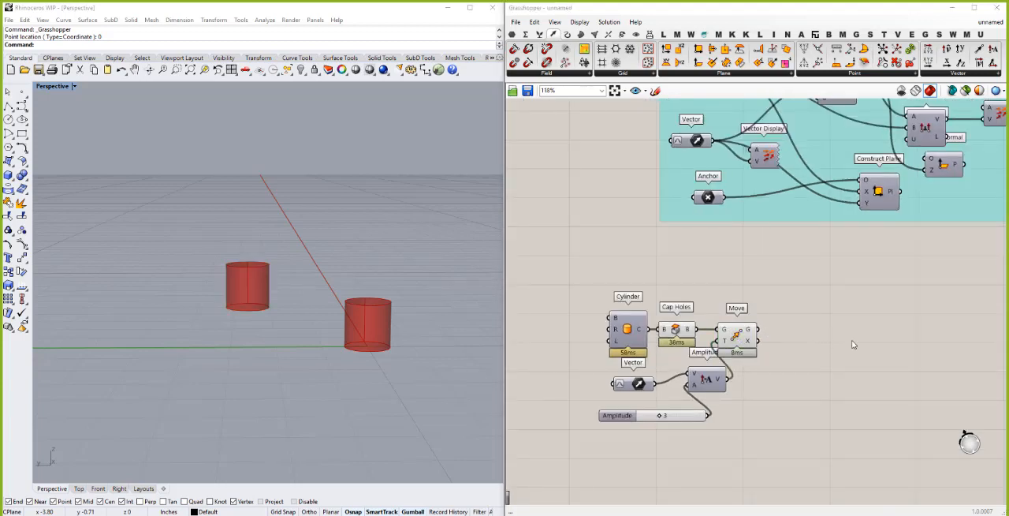
# - Add a Rotate 3D component to the canvas, spaced out beyond the Move component
pyautogui.doubleClick(852, 344)
pyautogui.write('rot')
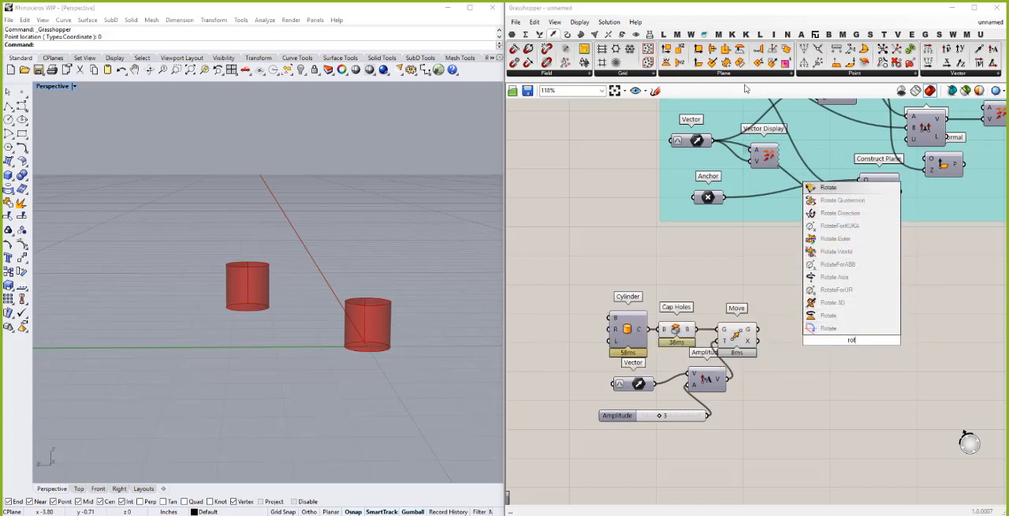
pyautogui.click(623, 36)
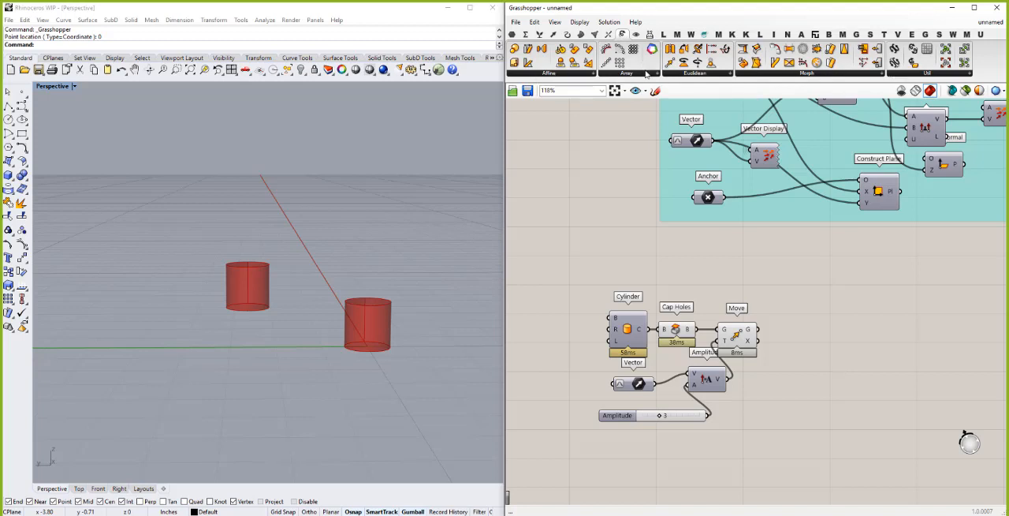
pyautogui.click(709, 76)
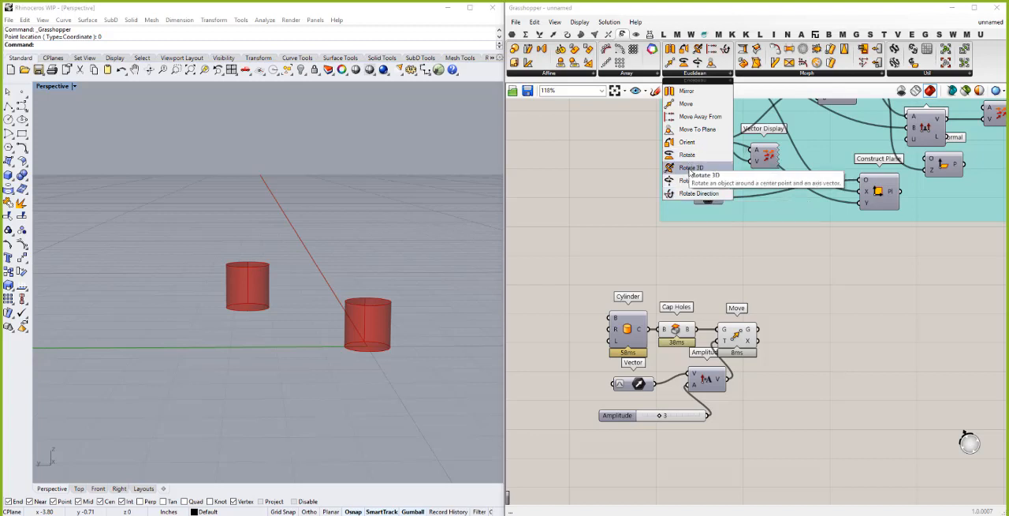
pyautogui.click(691, 168)
pyautogui.click(843, 356)
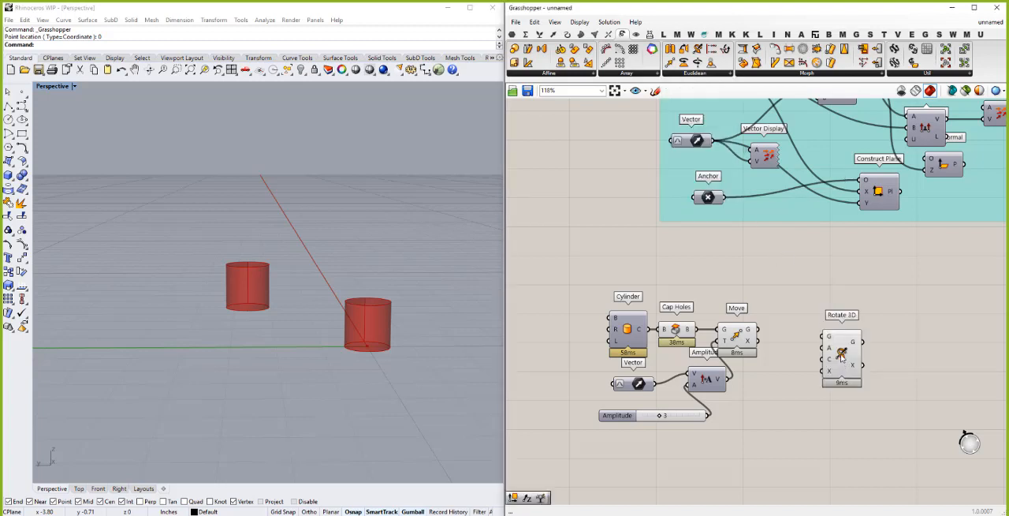
pyautogui.moveTo(861, 357); pyautogui.dragTo(890, 358)
# - Connect Move's G output to Rotate 3D's G input and align Rotate 3D with Move, leaving more room between them
pyautogui.moveTo(758, 329); pyautogui.dragTo(851, 339)
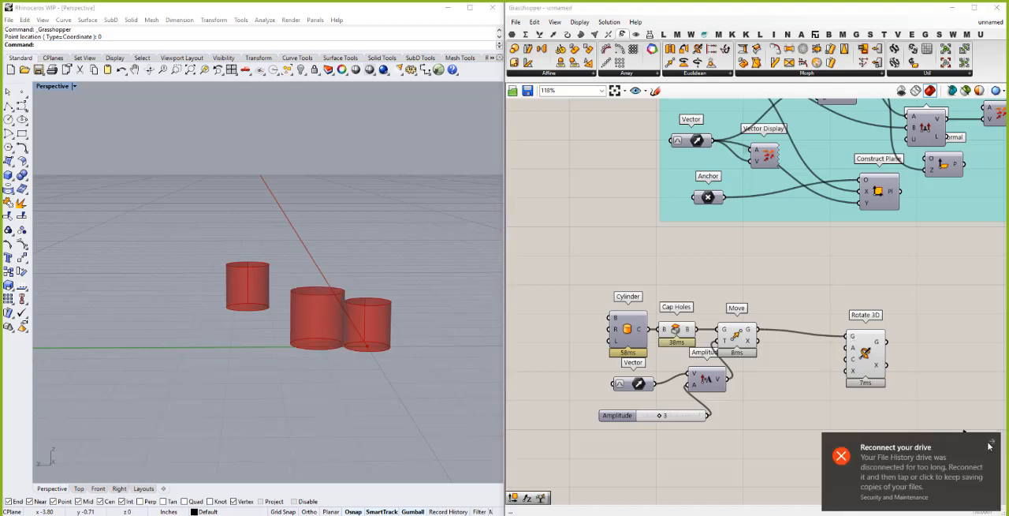
pyautogui.click(992, 443)
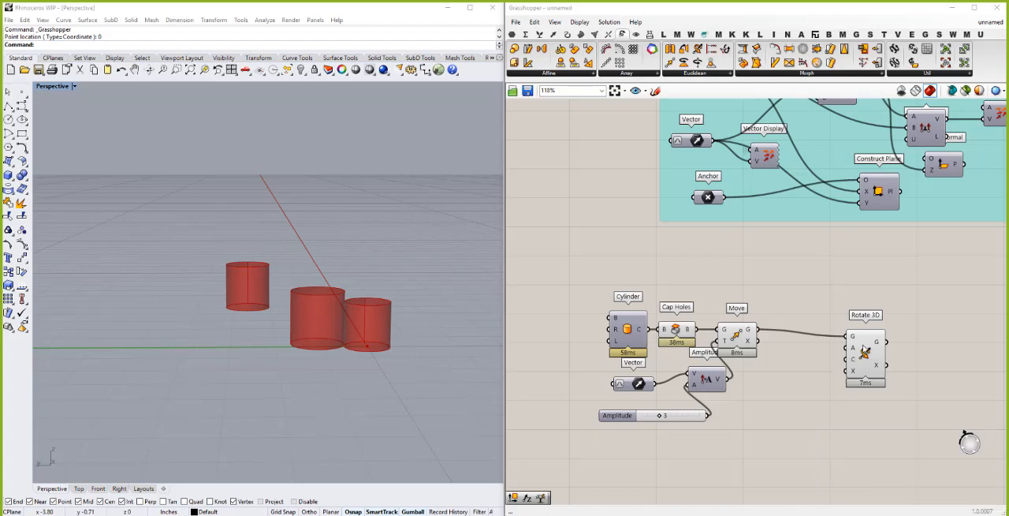
pyautogui.moveTo(873, 341); pyautogui.dragTo(879, 344)
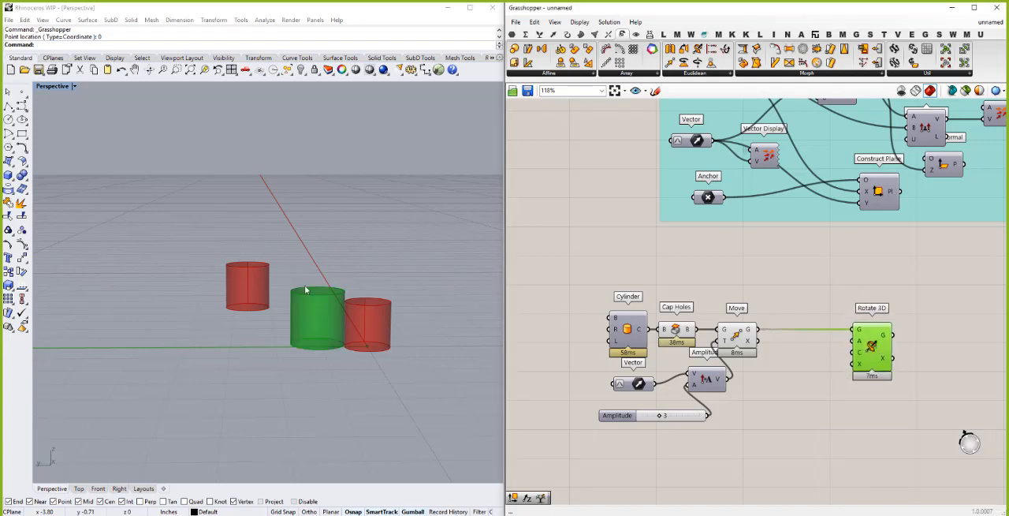
pyautogui.click(275, 320)
pyautogui.moveTo(276, 320); pyautogui.dragTo(335, 355, button='right')
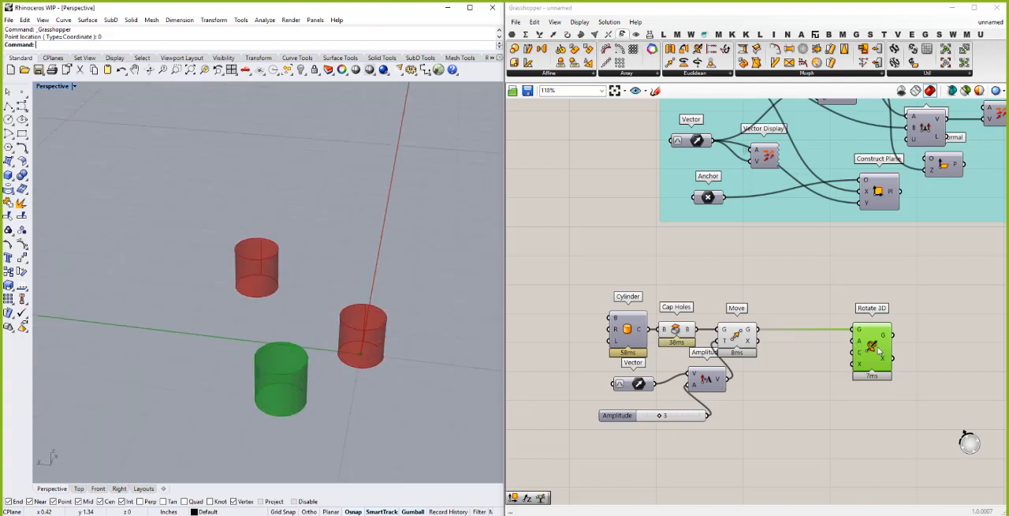
pyautogui.moveTo(865, 355); pyautogui.dragTo(908, 356)
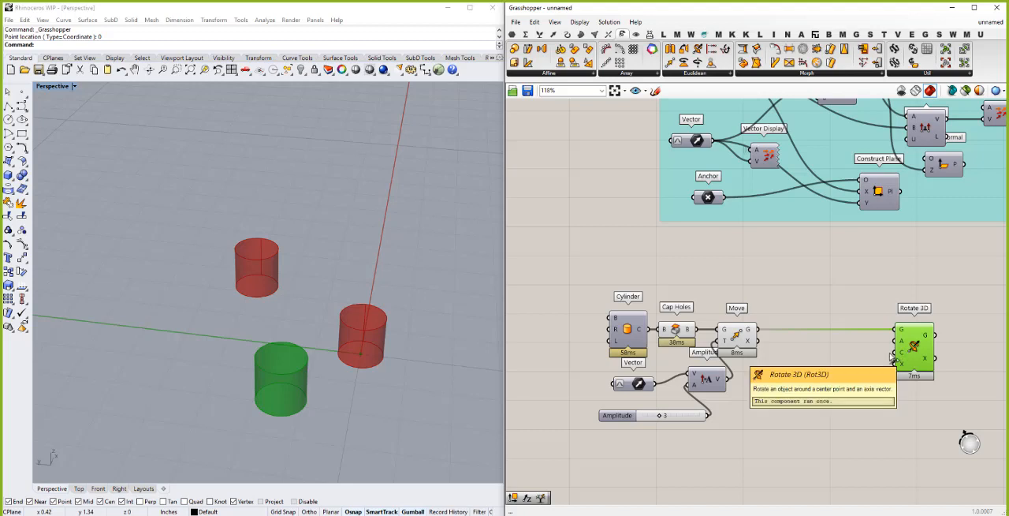
# - Feed Amplitude's V output into Rotate 3D's X axis input and inspect the rotated cylinder from several angles
pyautogui.moveTo(903, 345)
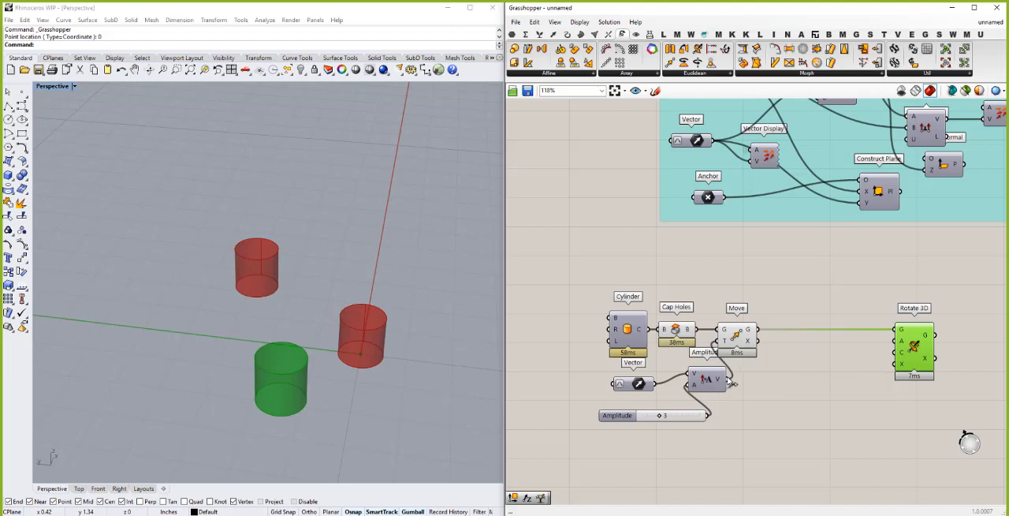
pyautogui.moveTo(733, 381); pyautogui.dragTo(897, 364)
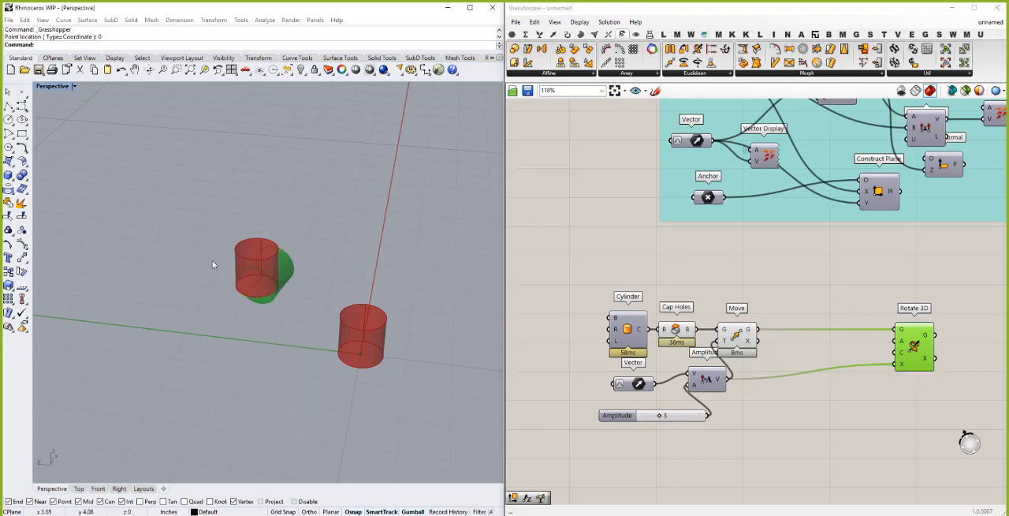
pyautogui.moveTo(212, 260); pyautogui.dragTo(127, 234, button='right')
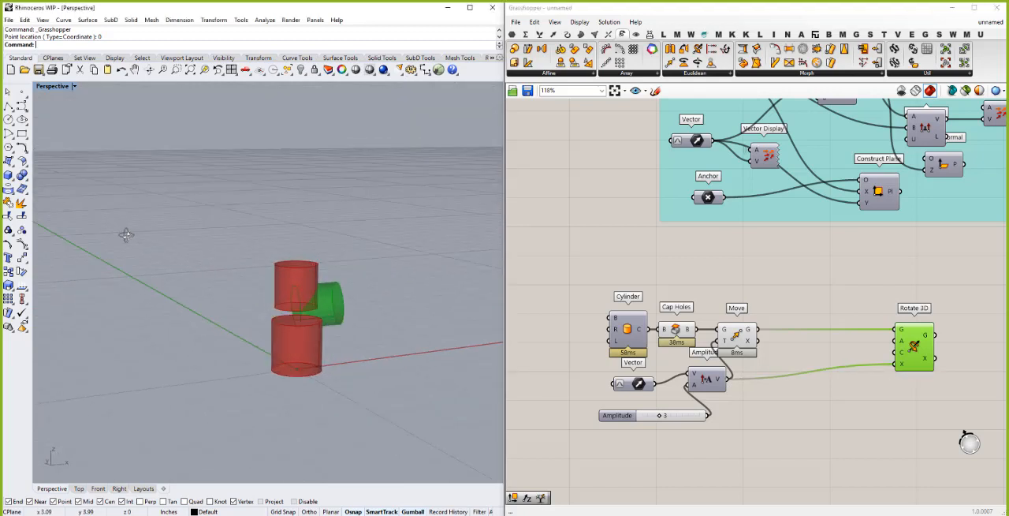
pyautogui.moveTo(264, 326); pyautogui.dragTo(303, 379, button='right')
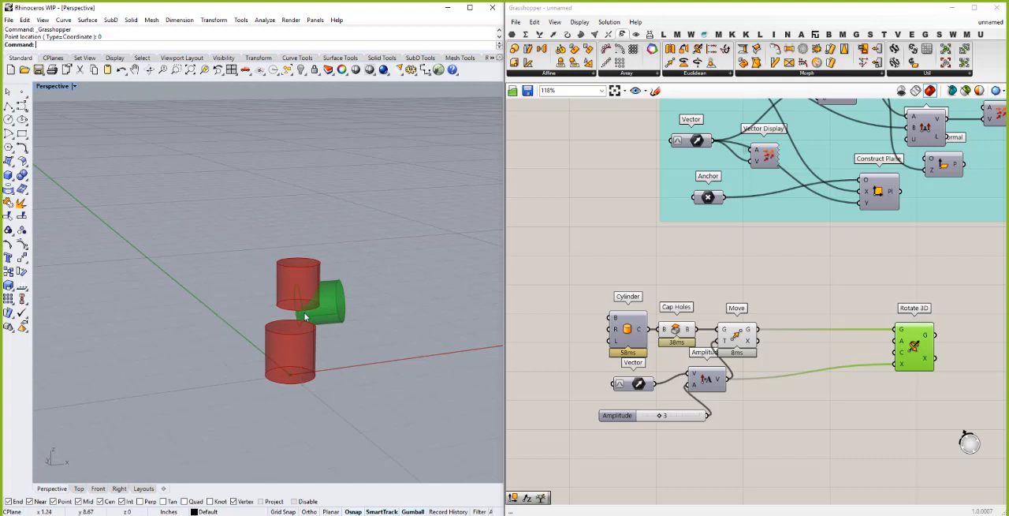
pyautogui.moveTo(315, 314); pyautogui.dragTo(363, 317, button='right')
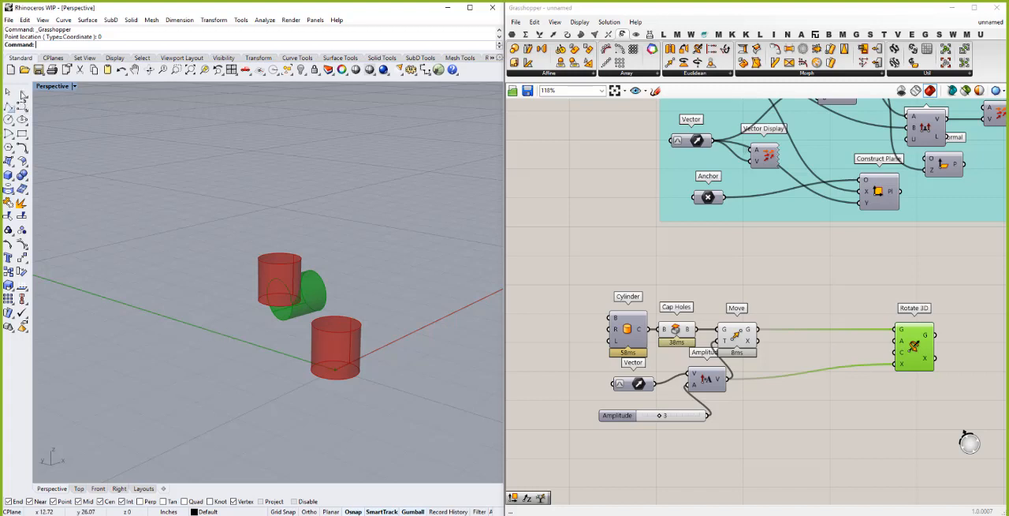
# - Add a Point parameter above Move, set one point on the ground beside the cylinders, and connect it to Rotate 3D's C input
pyautogui.click(513, 35)
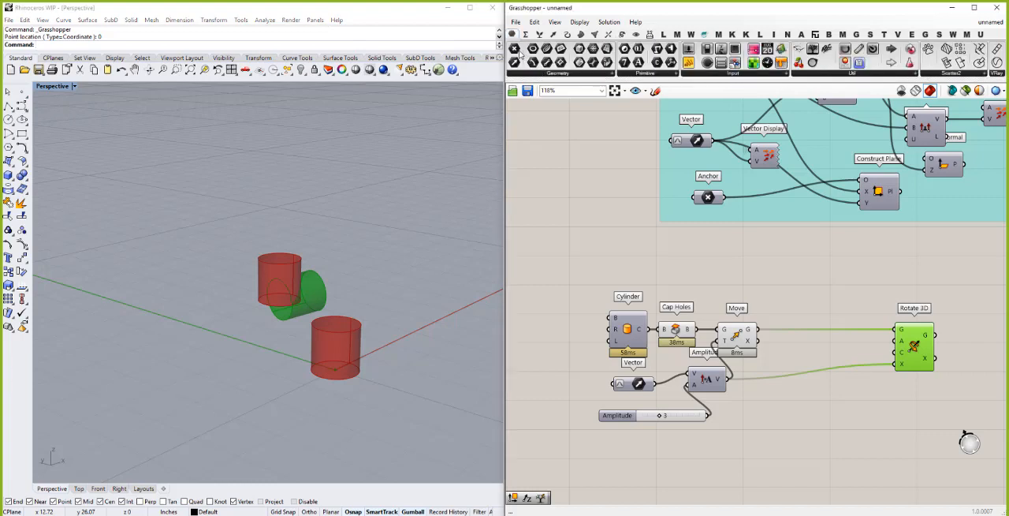
pyautogui.moveTo(746, 296); pyautogui.dragTo(741, 286)
pyautogui.rightClick(741, 286)
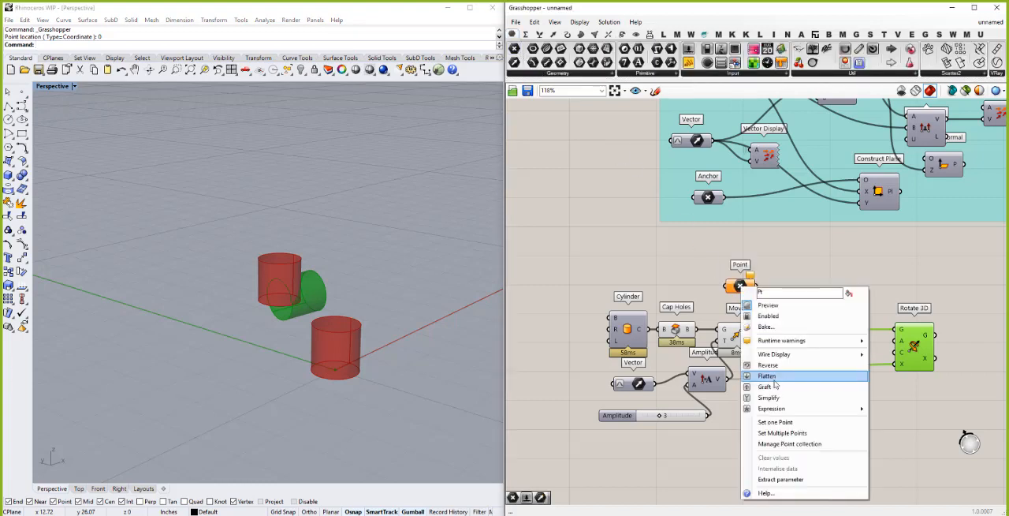
pyautogui.click(775, 422)
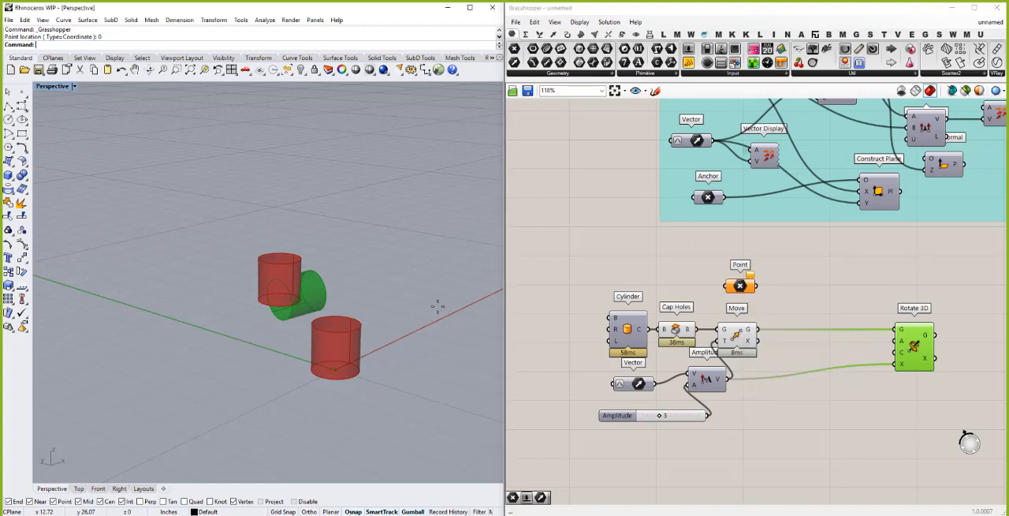
pyautogui.click(407, 288)
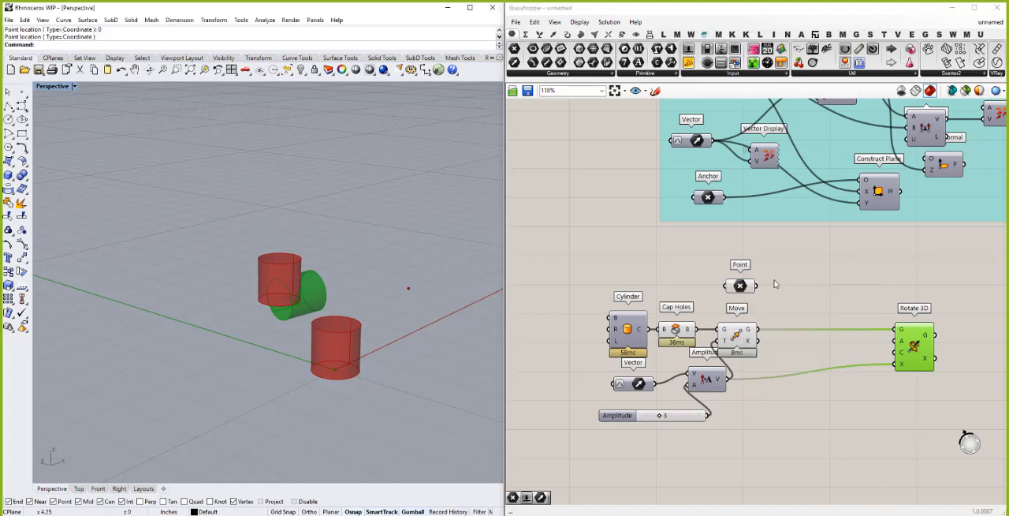
pyautogui.moveTo(757, 286); pyautogui.dragTo(899, 354)
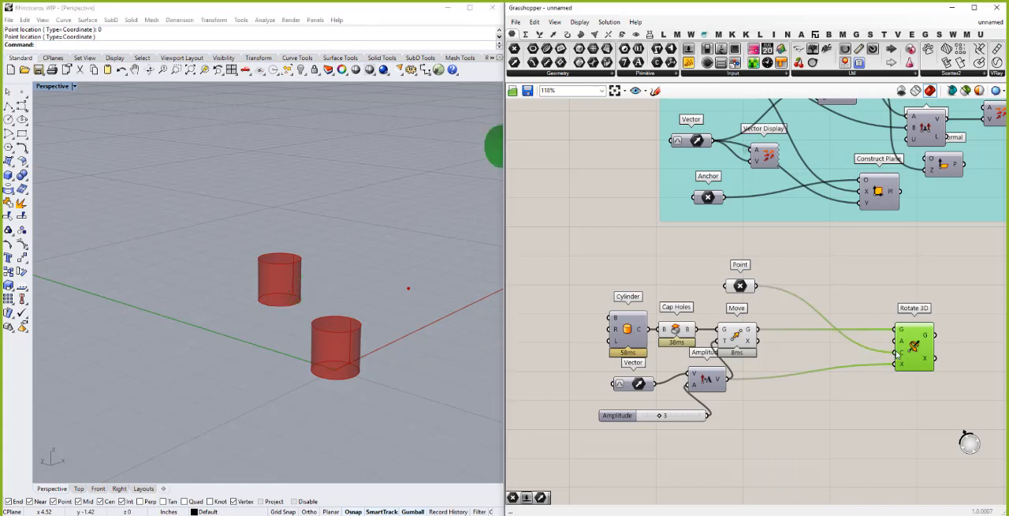
pyautogui.scroll(-3, 202, 299)
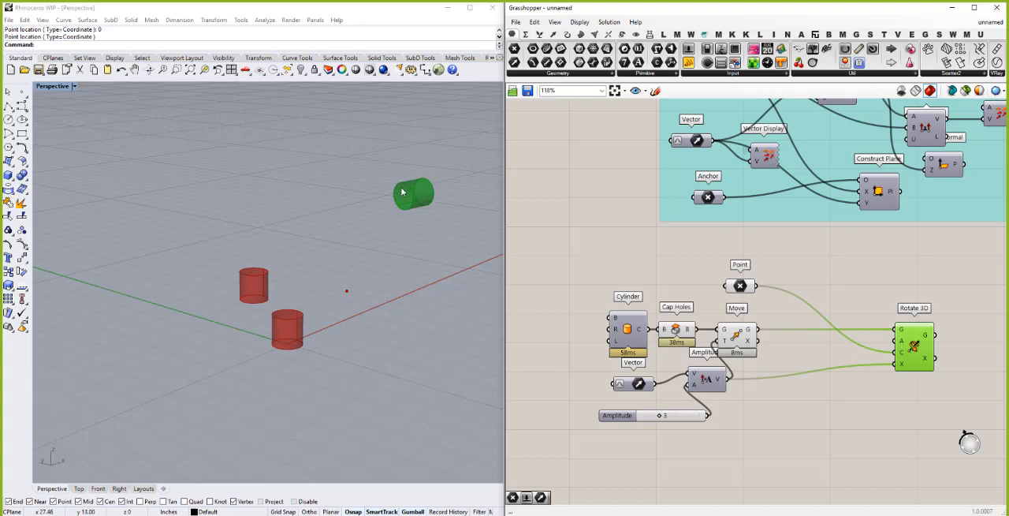
# - Create a number slider of 45 in front of Rotate 3D and connect it to the A input
pyautogui.click(830, 356)
pyautogui.doubleClick(830, 356)
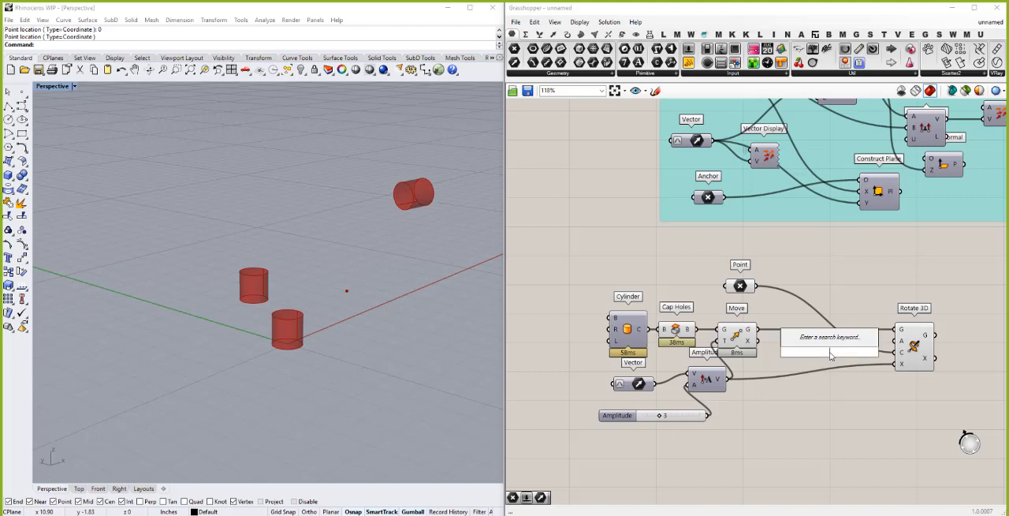
pyautogui.write('45')
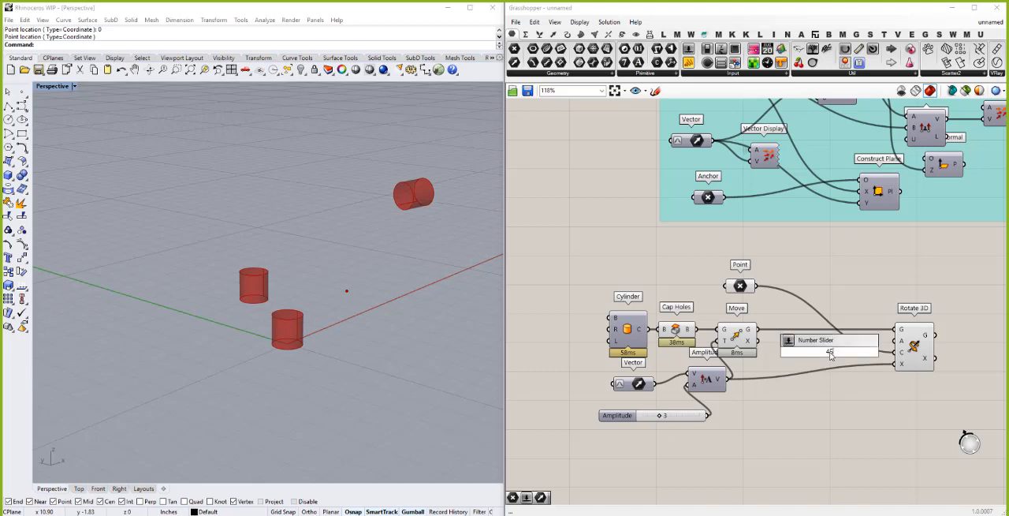
pyautogui.press('Return')
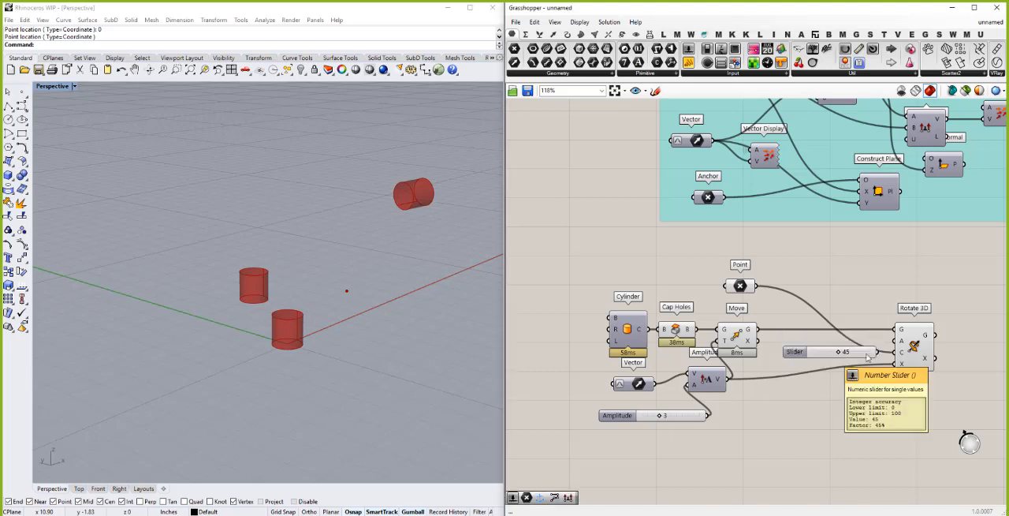
pyautogui.moveTo(887, 352); pyautogui.dragTo(897, 342)
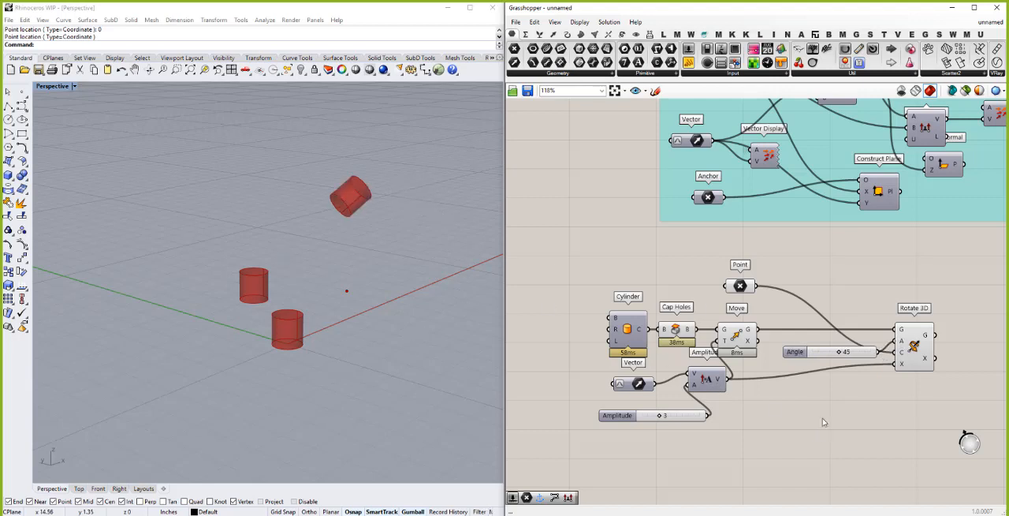
# - Switch Rotate 3D's A input to degrees and reduce the Angle slider to 25
pyautogui.rightClick(904, 342)
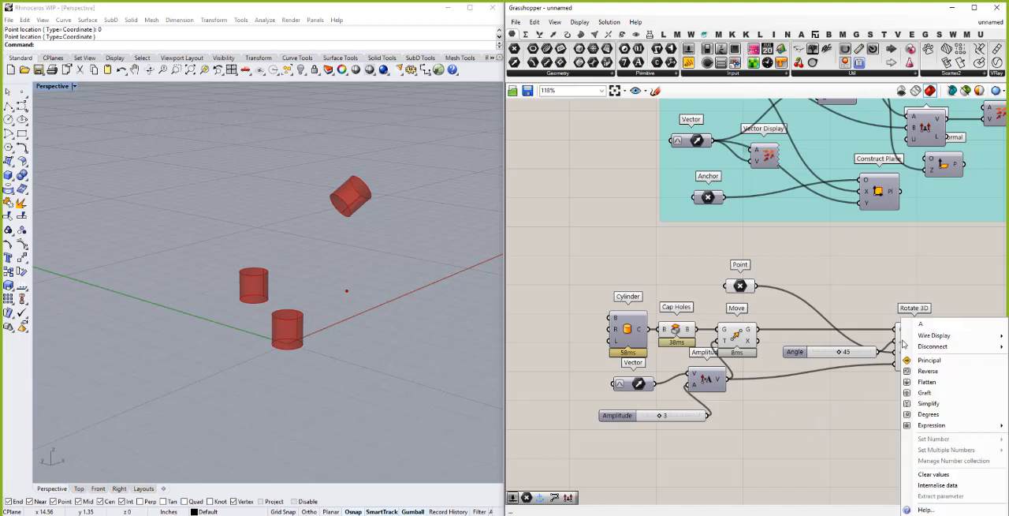
pyautogui.click(927, 417)
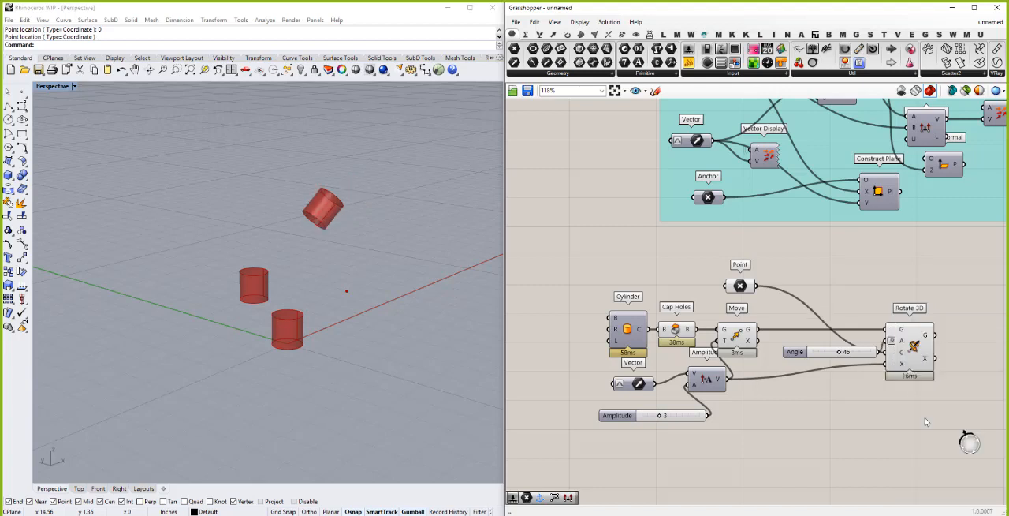
pyautogui.moveTo(838, 357)
pyautogui.mouseDown()
pyautogui.moveTo(860, 357)
pyautogui.moveTo(798, 355)
pyautogui.moveTo(863, 355)
pyautogui.moveTo(829, 355)
pyautogui.mouseUp()
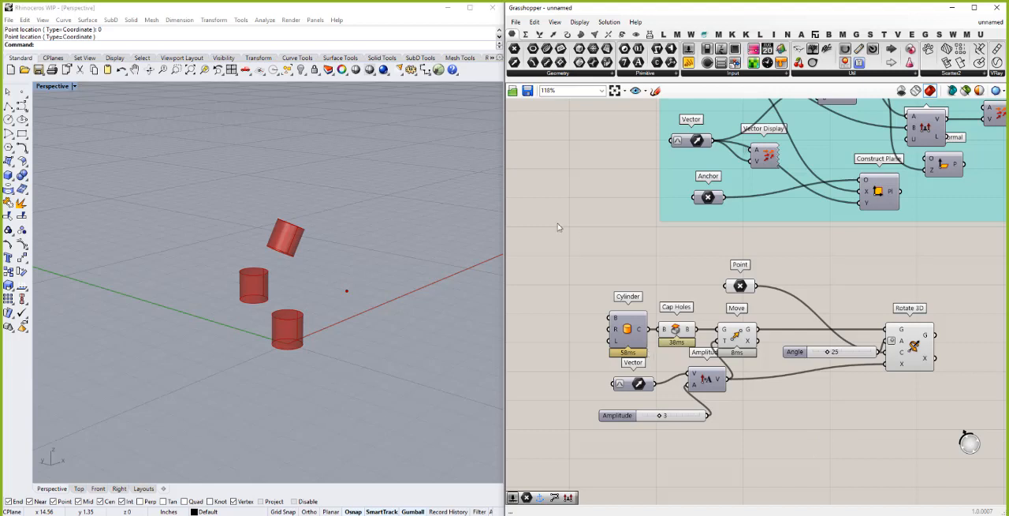
# - Add a Volume component above the Angle slider, feed it Move's G output, and connect its C output to Rotate 3D's C input
pyautogui.doubleClick(777, 402)
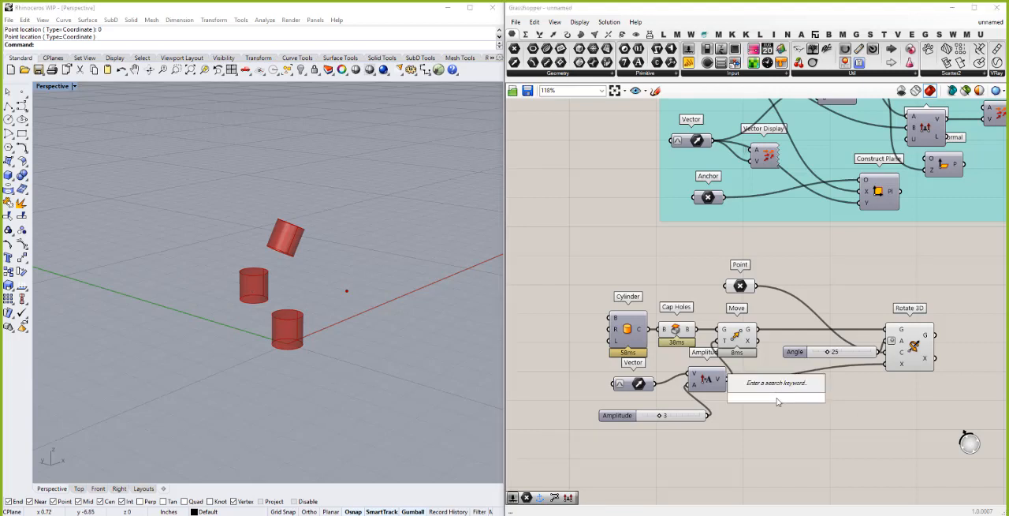
pyautogui.write('volume')
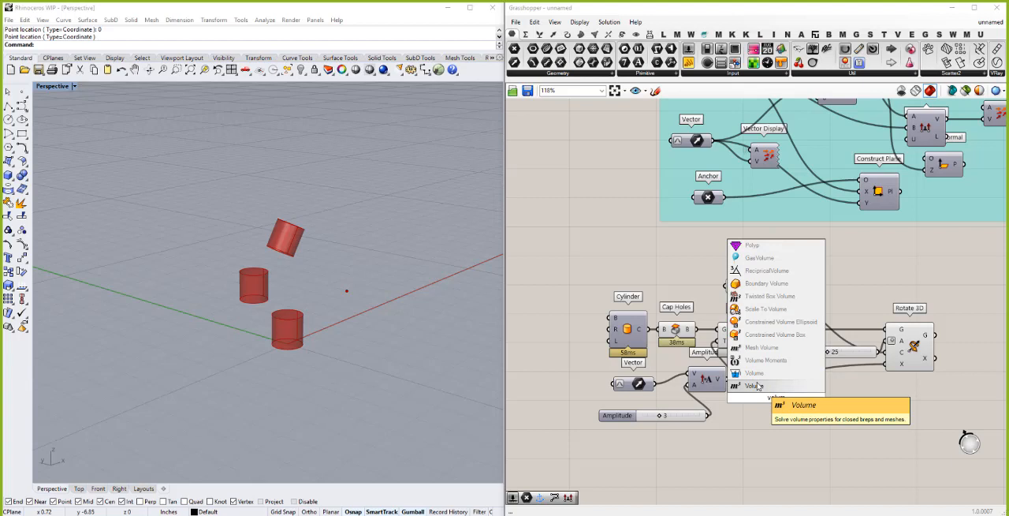
pyautogui.click(754, 385)
pyautogui.moveTo(778, 385); pyautogui.dragTo(812, 285)
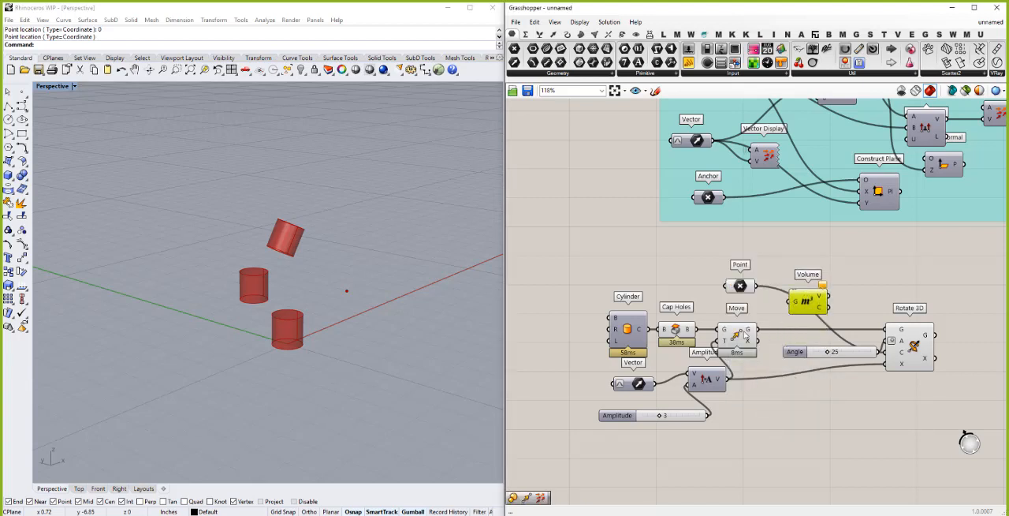
pyautogui.moveTo(757, 330); pyautogui.dragTo(889, 361)
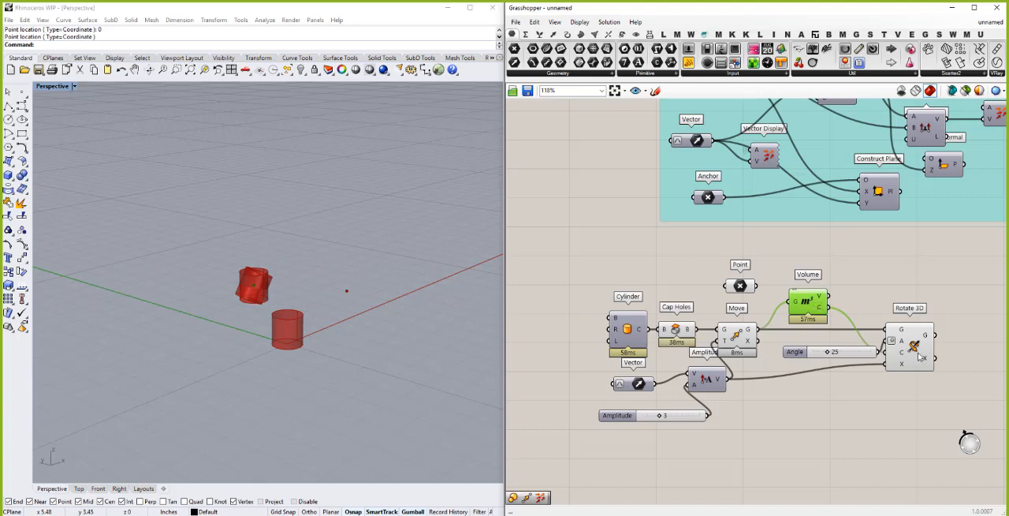
pyautogui.click(880, 270)
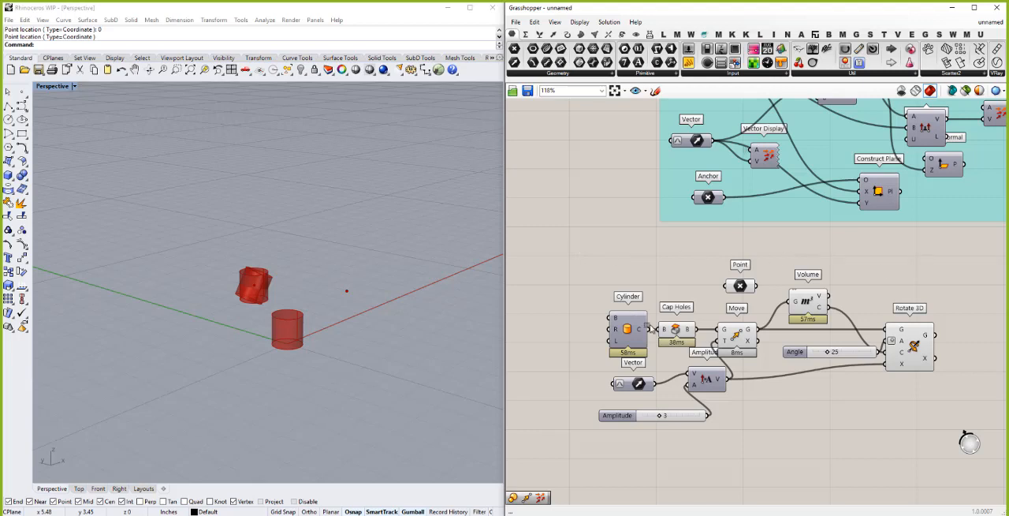
# - Group all the cylinder, move and rotation components and turn their preview off
pyautogui.moveTo(580, 249); pyautogui.dragTo(955, 432)
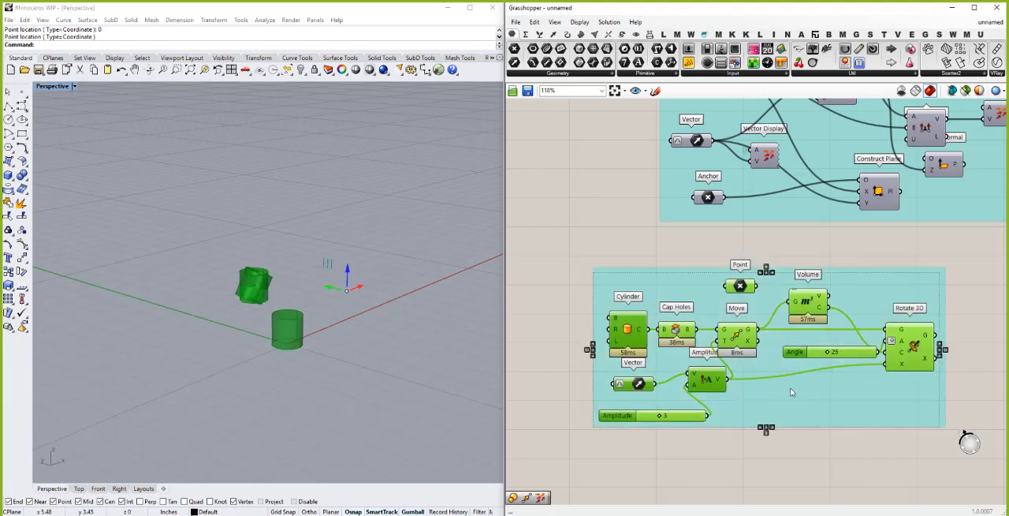
pyautogui.rightClick(659, 259)
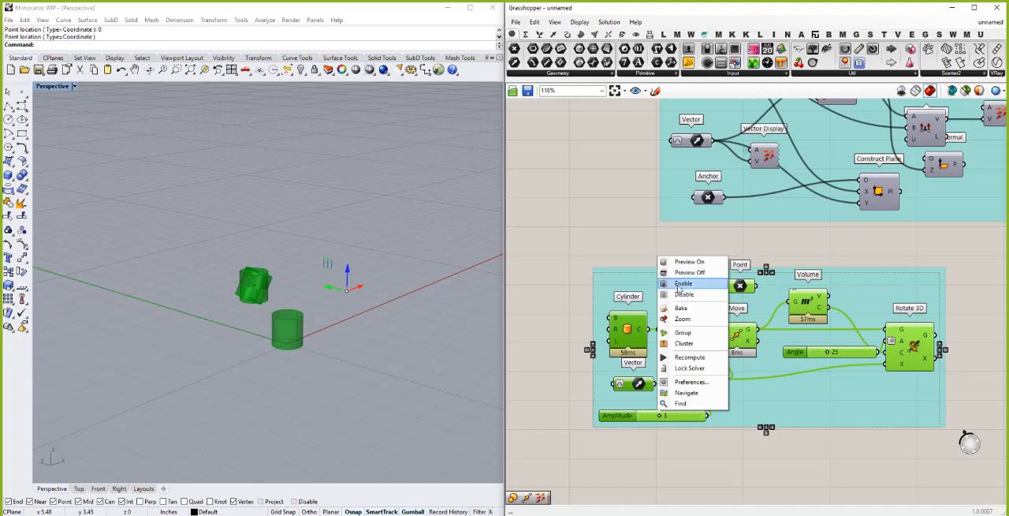
pyautogui.click(688, 272)
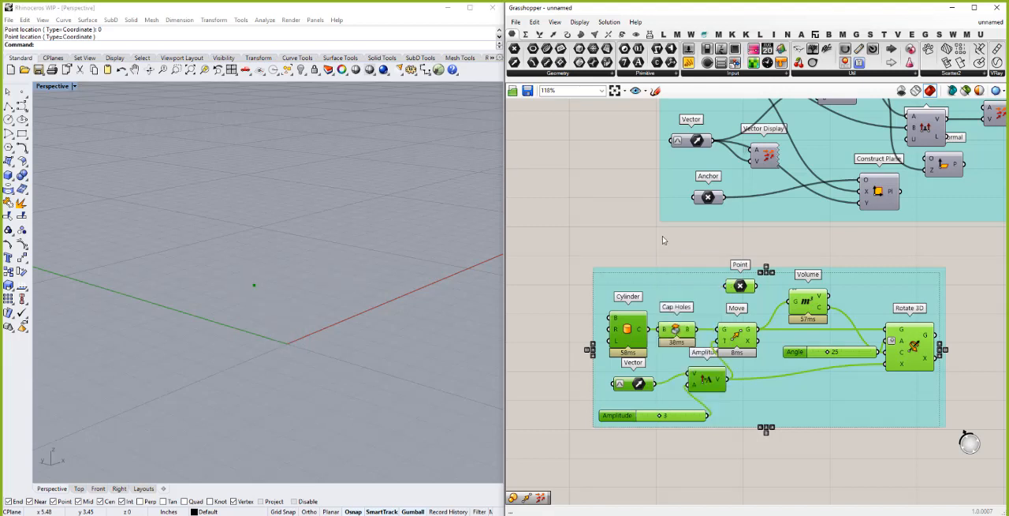
pyautogui.click(663, 240)
pyautogui.moveTo(353, 283); pyautogui.dragTo(321, 288, button='right')
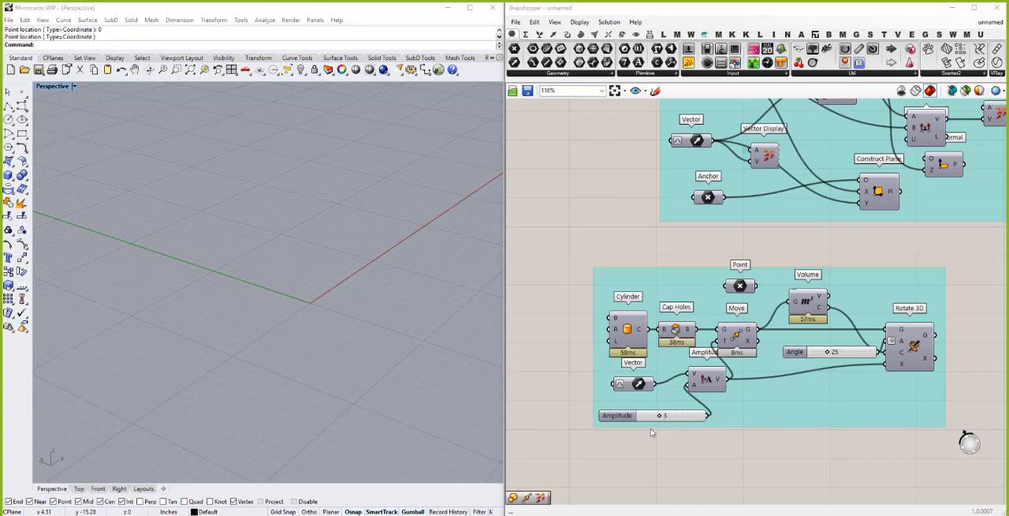
# - Paste the copied Surface parameter into the center of the canvas and place it below the cylinder group
pyautogui.scroll(-3, 575, 200)
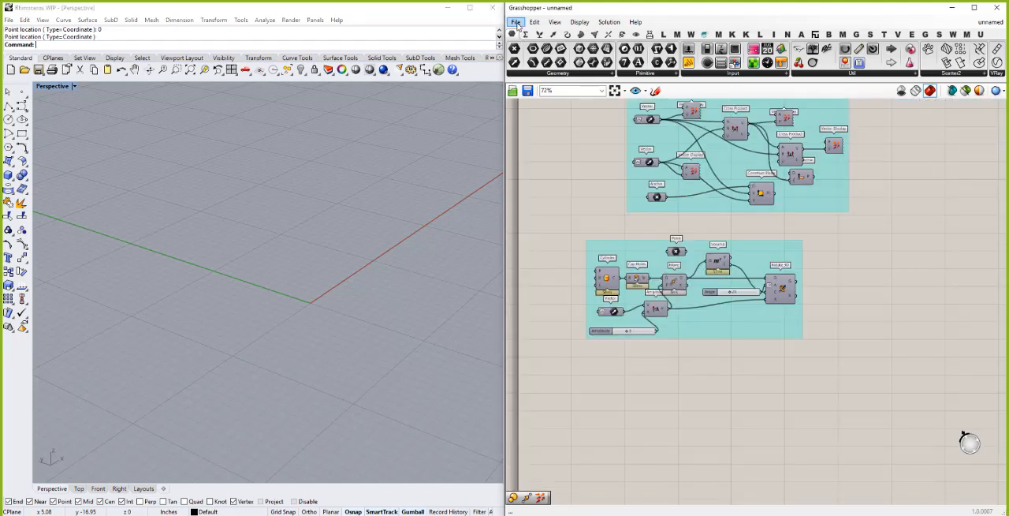
pyautogui.click(516, 22)
pyautogui.moveTo(535, 22)
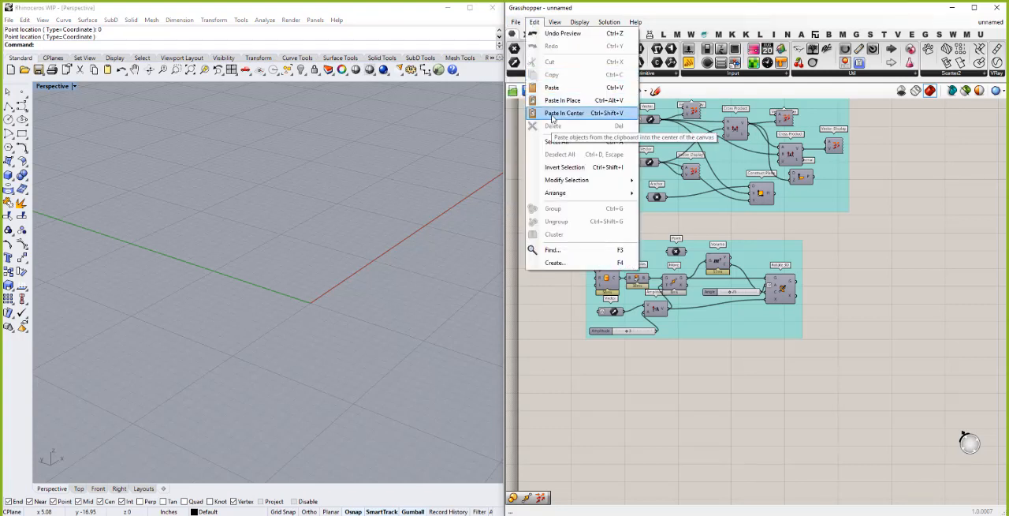
pyautogui.click(554, 115)
pyautogui.moveTo(762, 307); pyautogui.dragTo(596, 397)
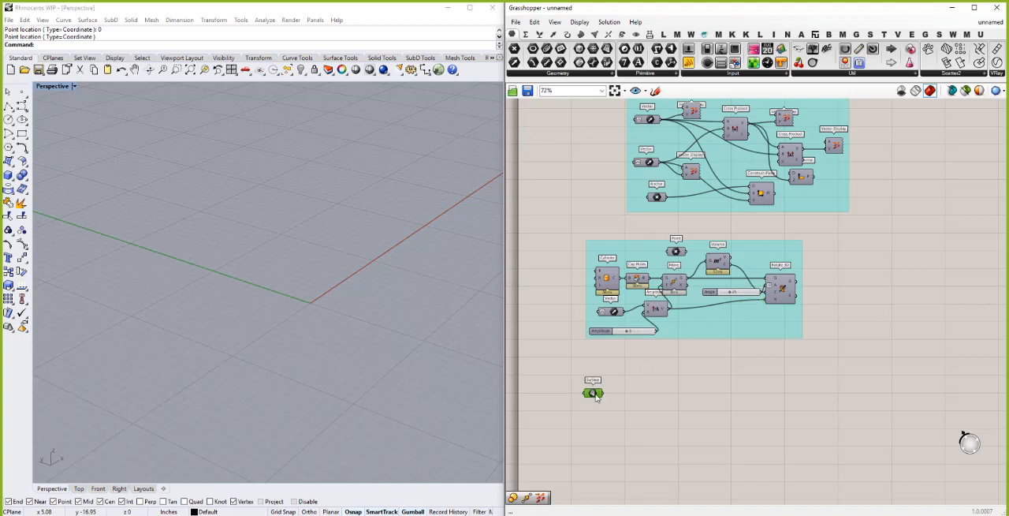
# - Turn on the Surface parameter's preview and inspect the surface from a lower angle
pyautogui.rightClick(595, 394)
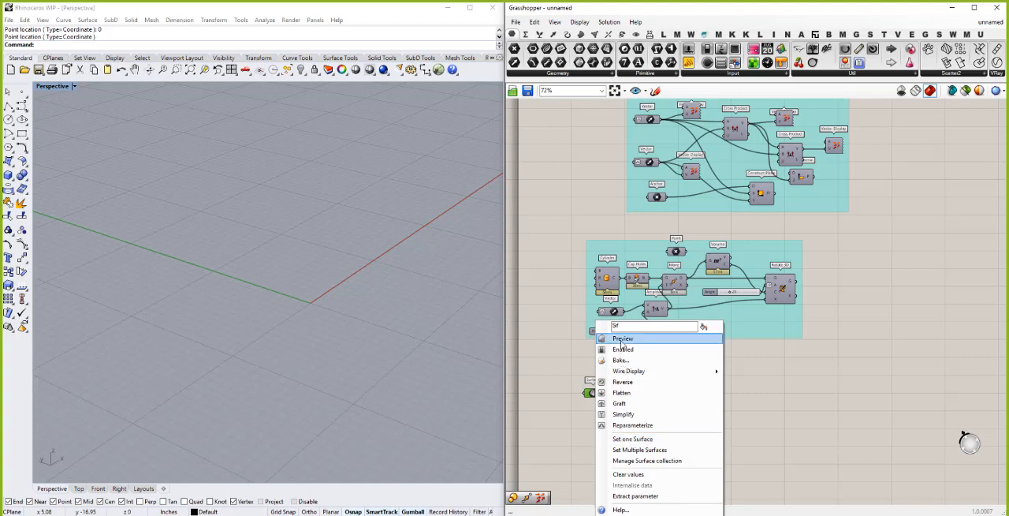
pyautogui.click(622, 340)
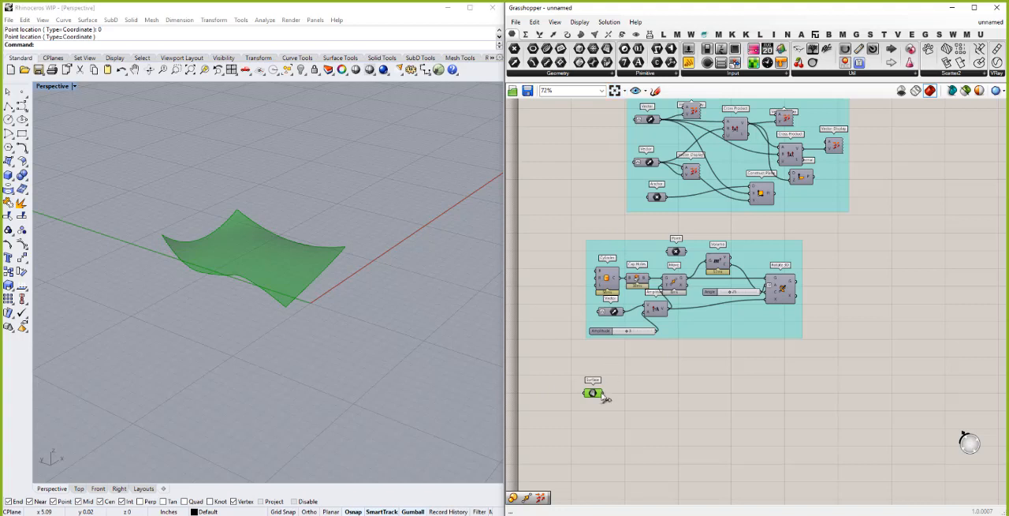
pyautogui.moveTo(596, 395)
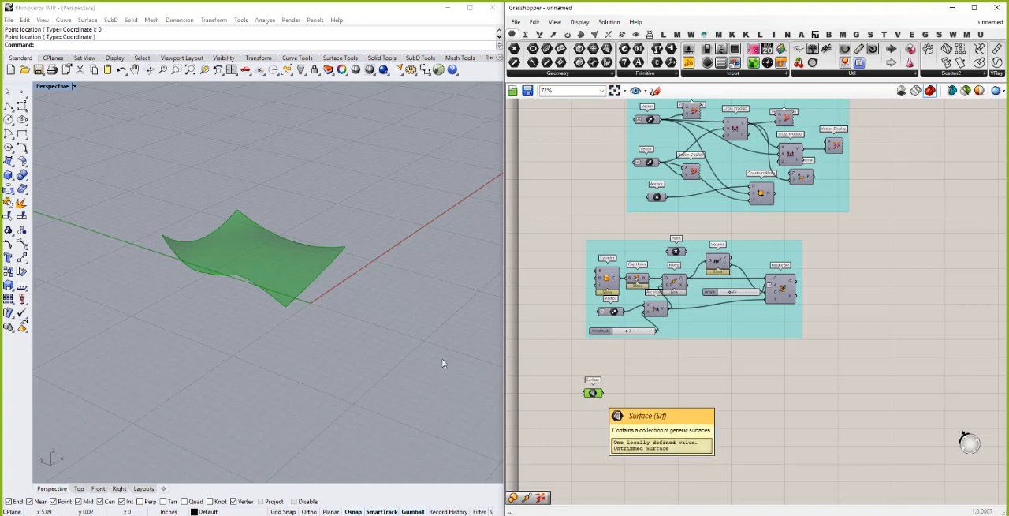
pyautogui.moveTo(135, 295); pyautogui.dragTo(225, 261, button='right')
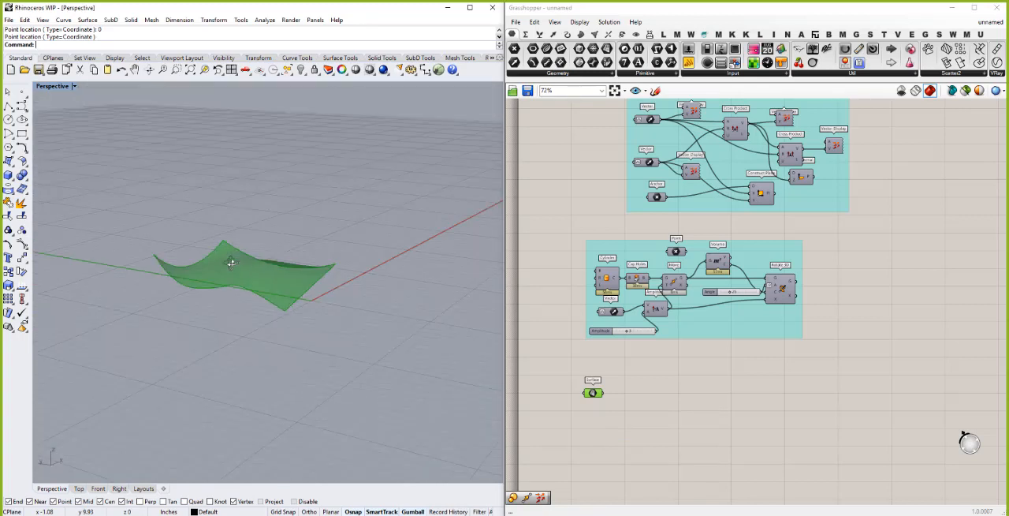
pyautogui.click(683, 410)
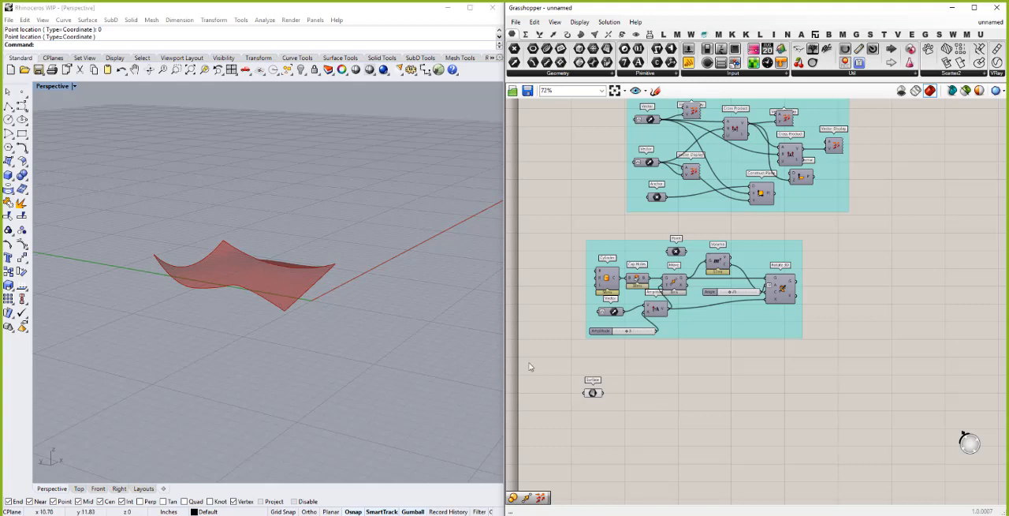
# - Add a Surface Frames component beside the Surface parameter, connect the surface to it, and inspect the frames from above
pyautogui.doubleClick(626, 402)
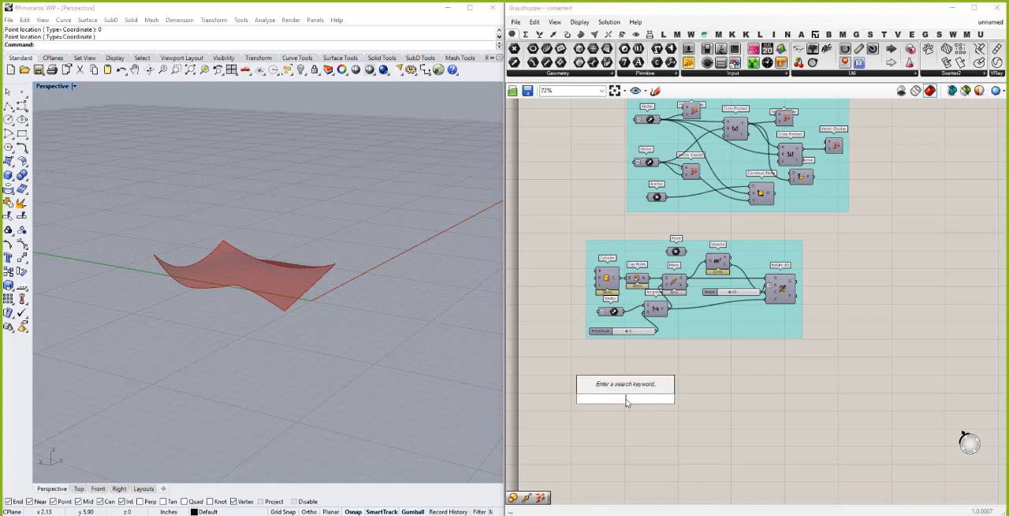
pyautogui.write('surface')
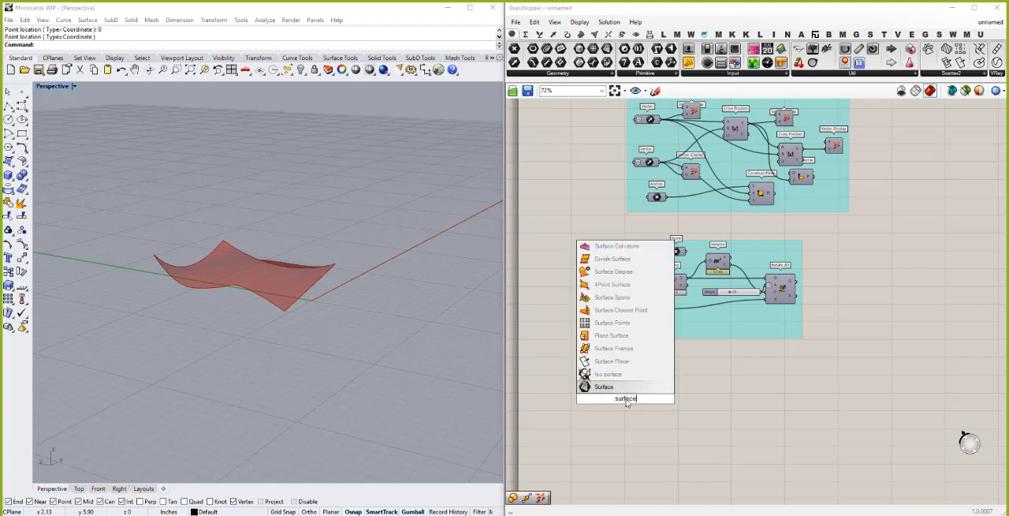
pyautogui.press('Up')
pyautogui.press('Up')
pyautogui.press('Up')
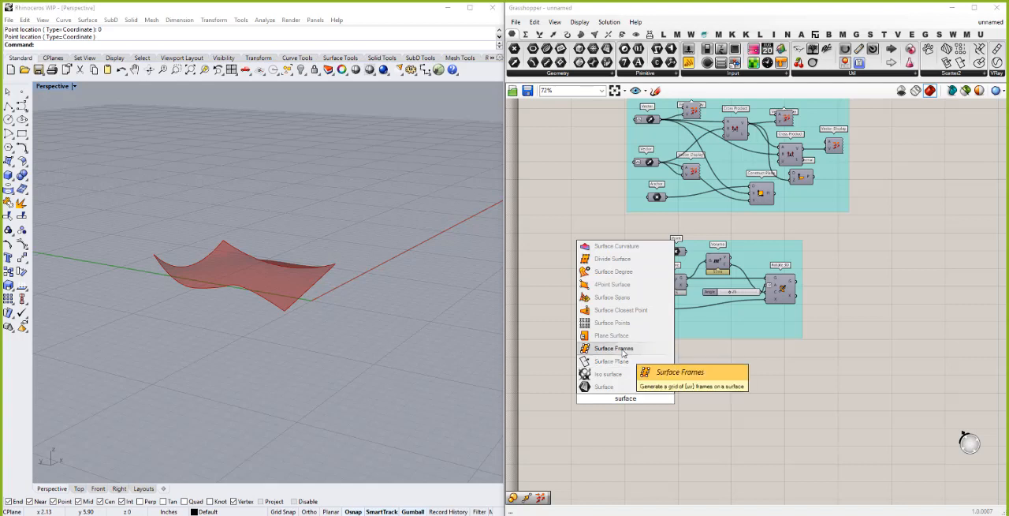
pyautogui.press('Return')
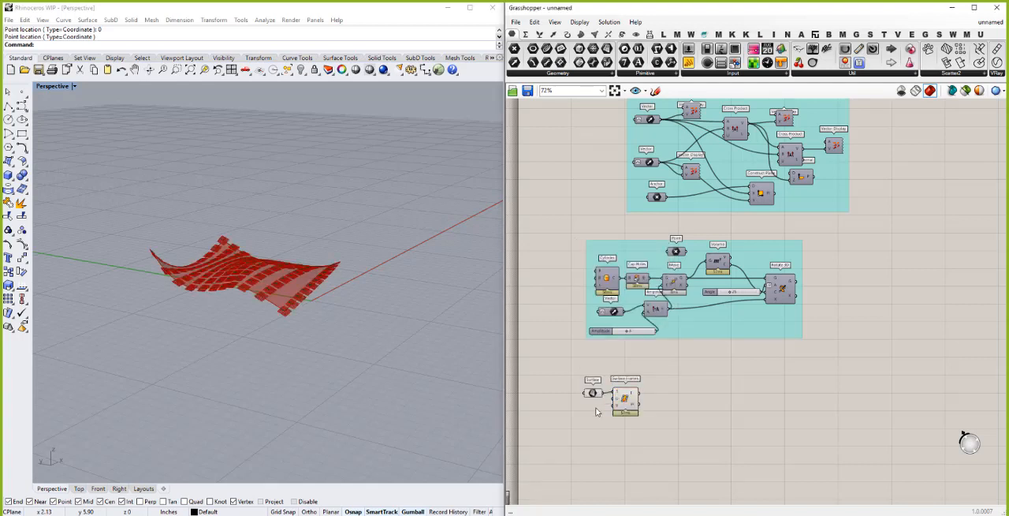
pyautogui.moveTo(261, 338); pyautogui.dragTo(259, 341, button='right')
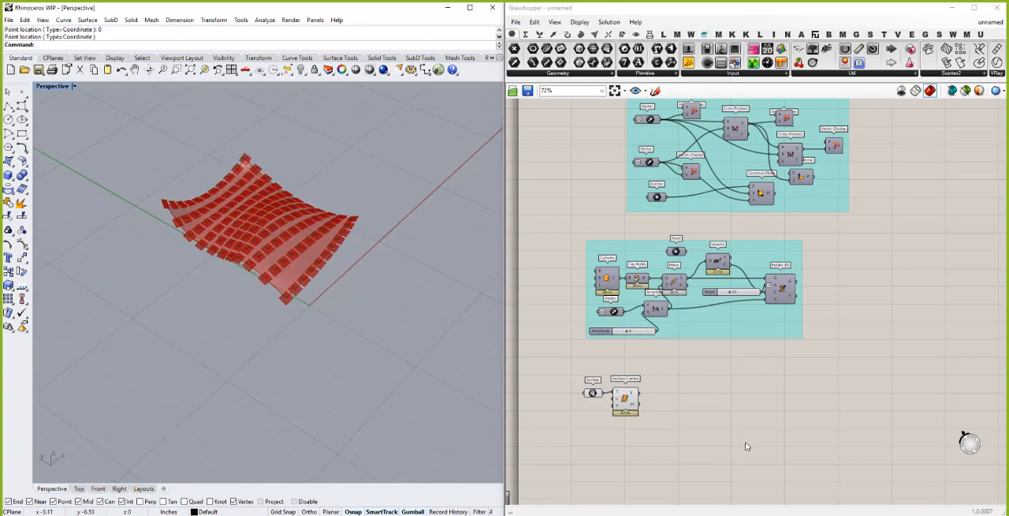
pyautogui.click(689, 396)
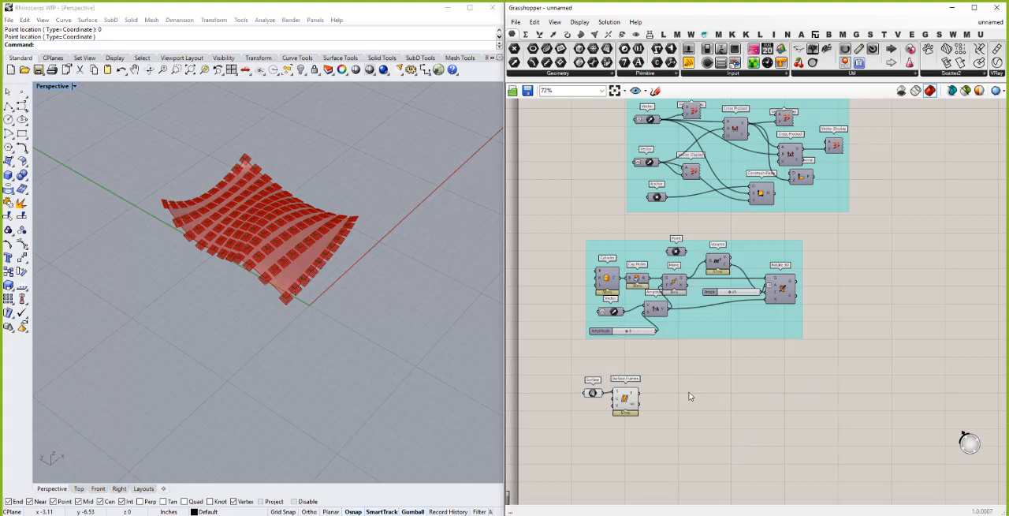
# - Add an Orient component beside Surface Frames
pyautogui.doubleClick(690, 396)
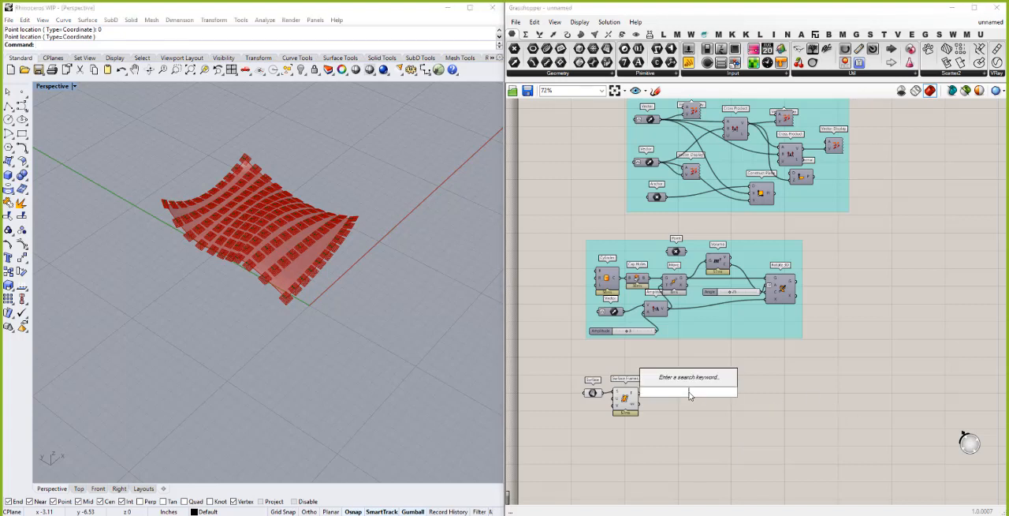
pyautogui.write('orient')
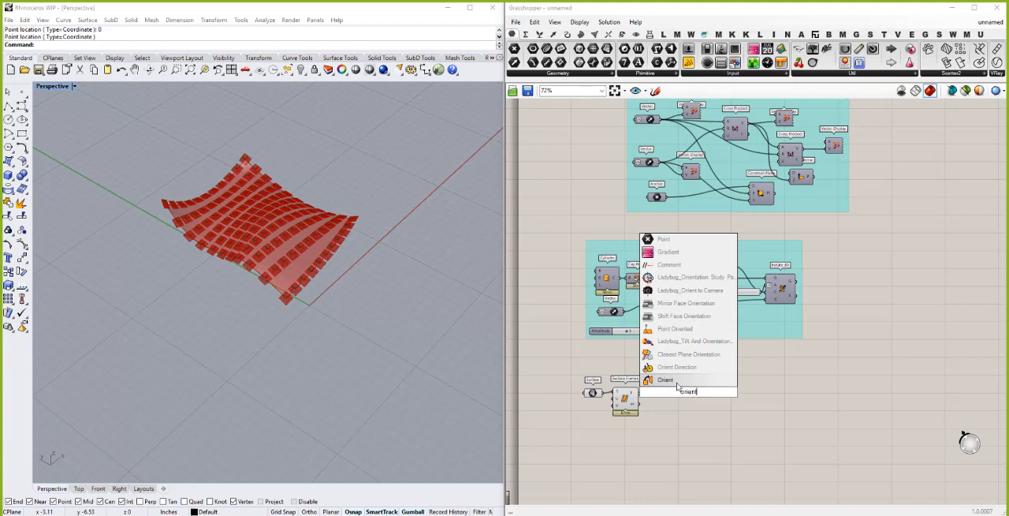
pyautogui.click(677, 381)
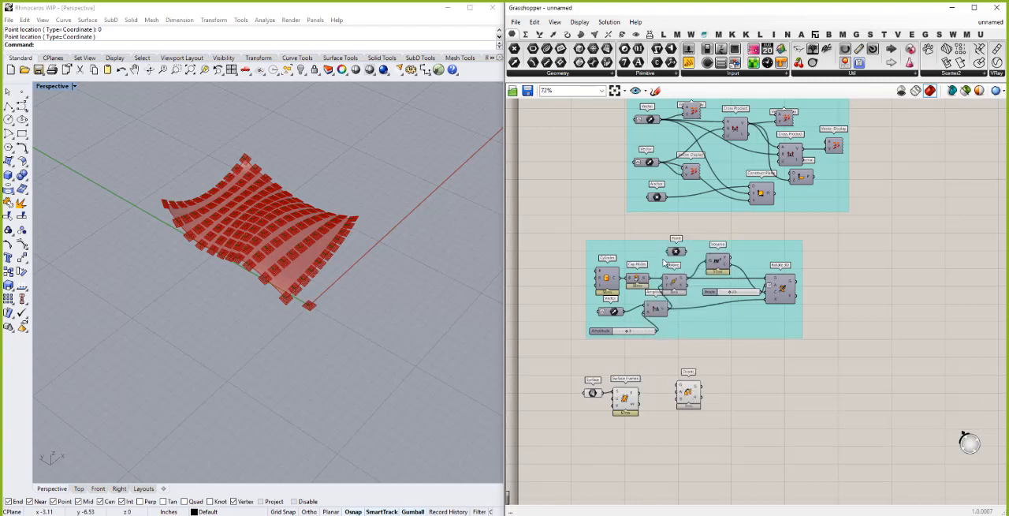
# - Turn on the preview of Cap Holes and examine the capped cylinder at the origin up close
pyautogui.rightClick(637, 278)
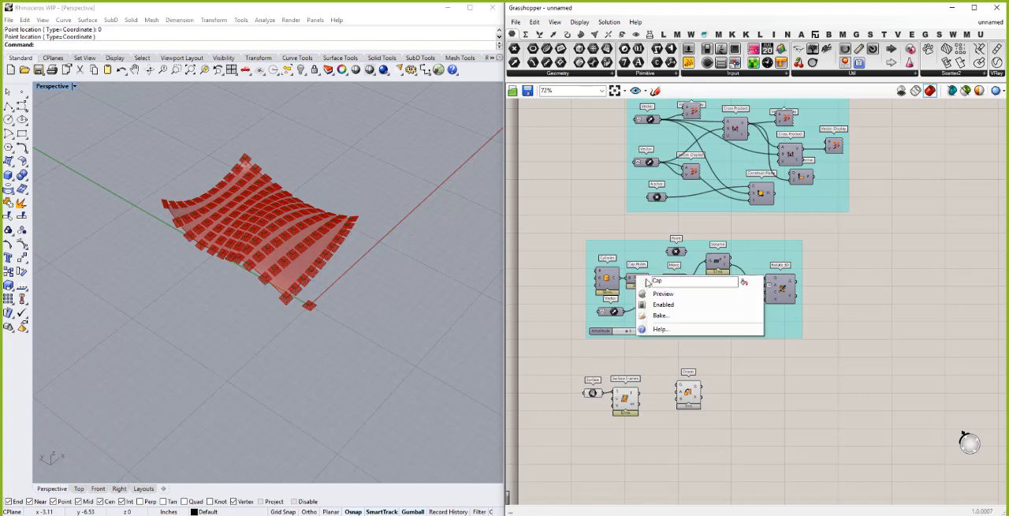
pyautogui.click(666, 292)
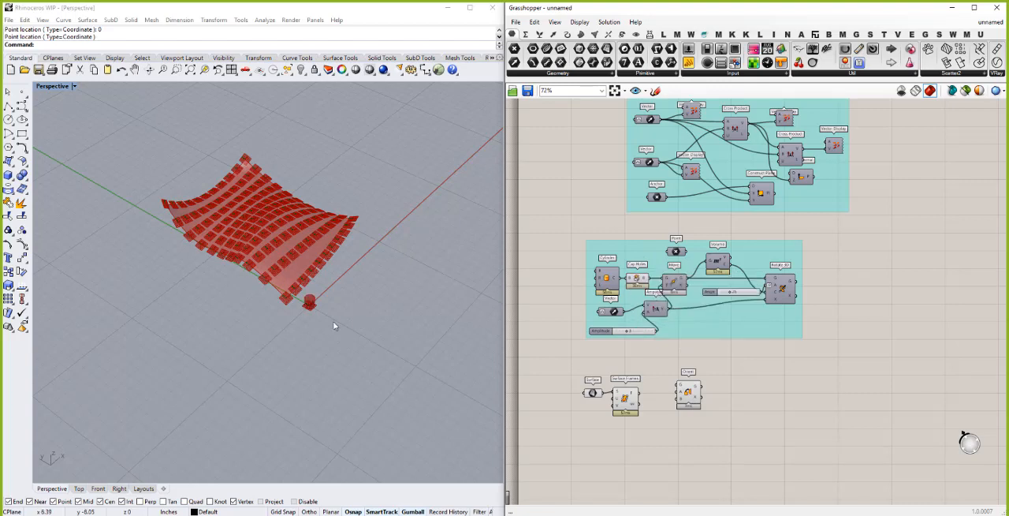
pyautogui.scroll(5, 312, 304)
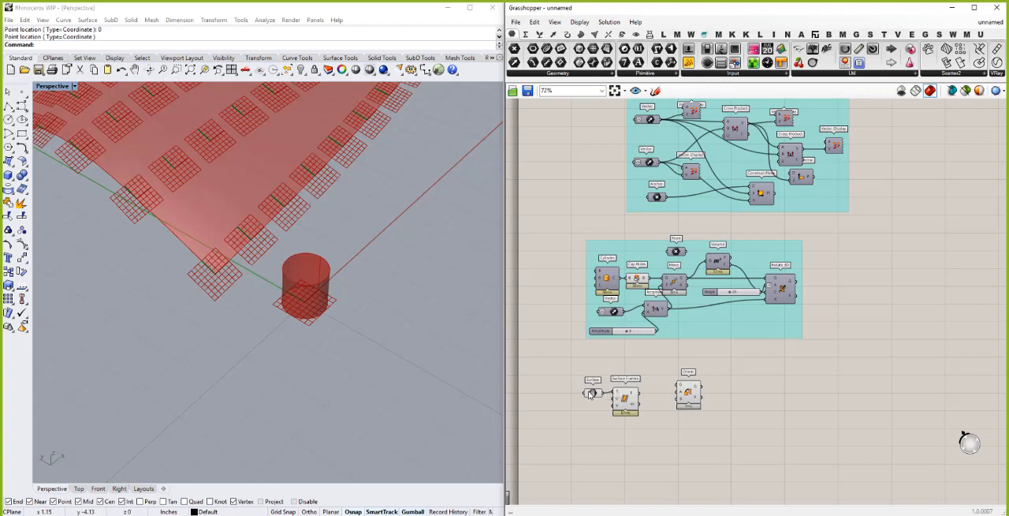
# - Connect the Surface parameter to Orient's G input and rearrange both components above Surface Frames
pyautogui.moveTo(589, 394); pyautogui.dragTo(697, 382)
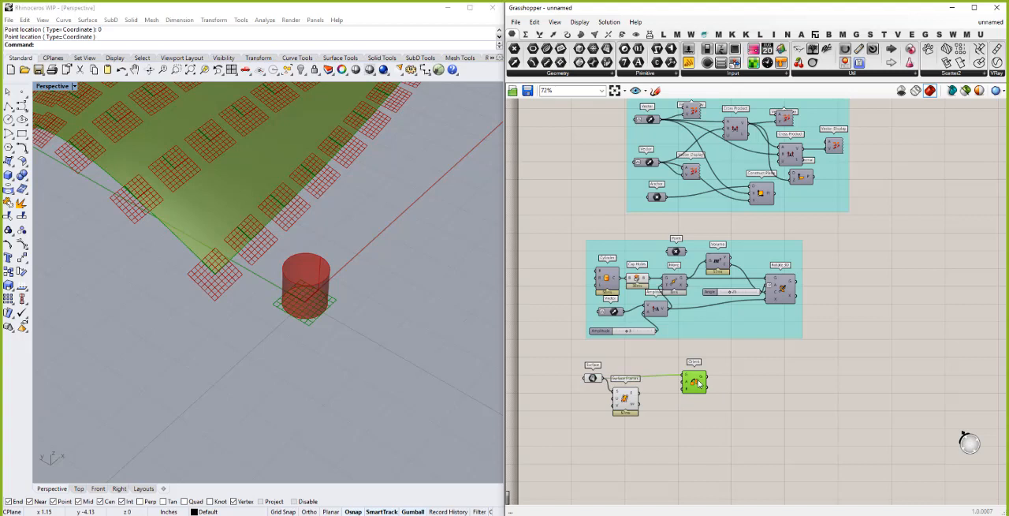
pyautogui.click(666, 416)
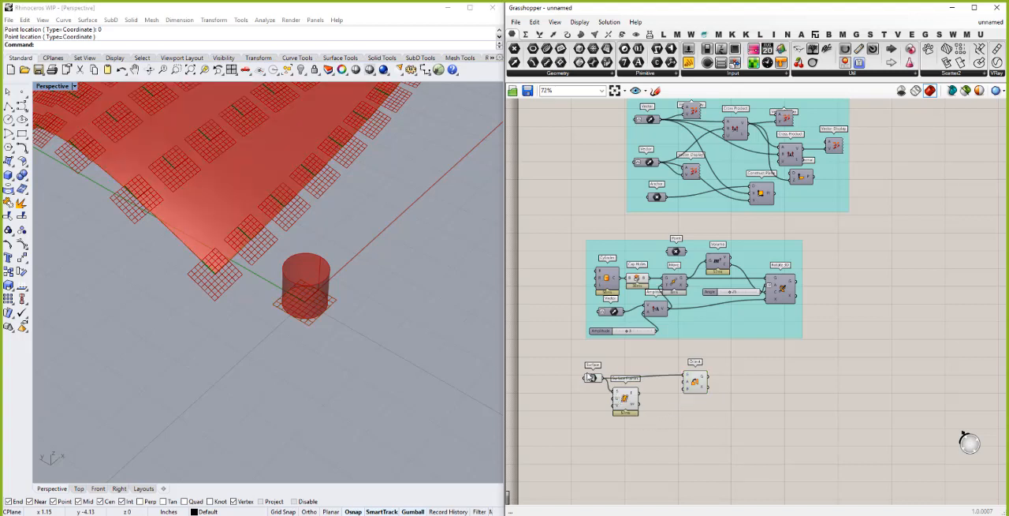
pyautogui.click(589, 377)
pyautogui.moveTo(588, 379); pyautogui.dragTo(585, 378)
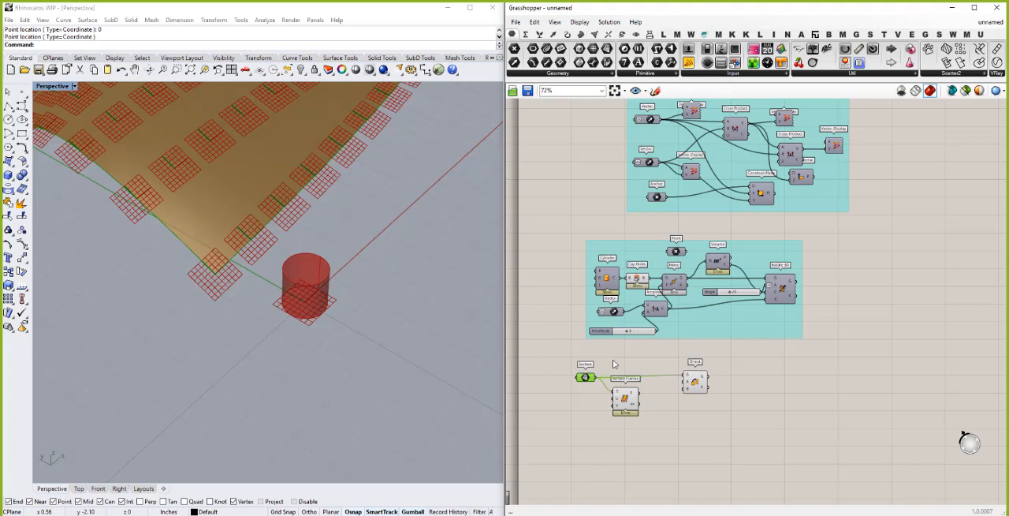
pyautogui.click(628, 402)
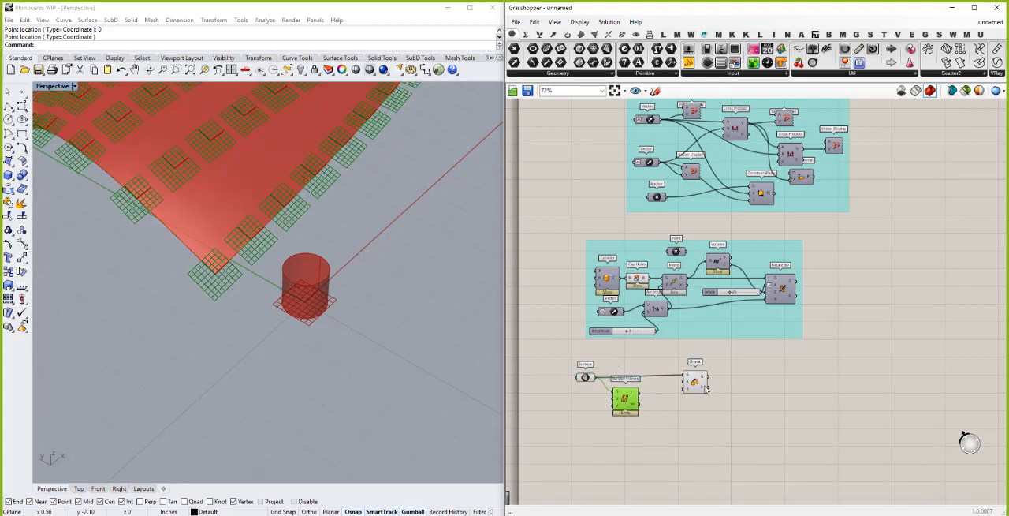
pyautogui.click(702, 384)
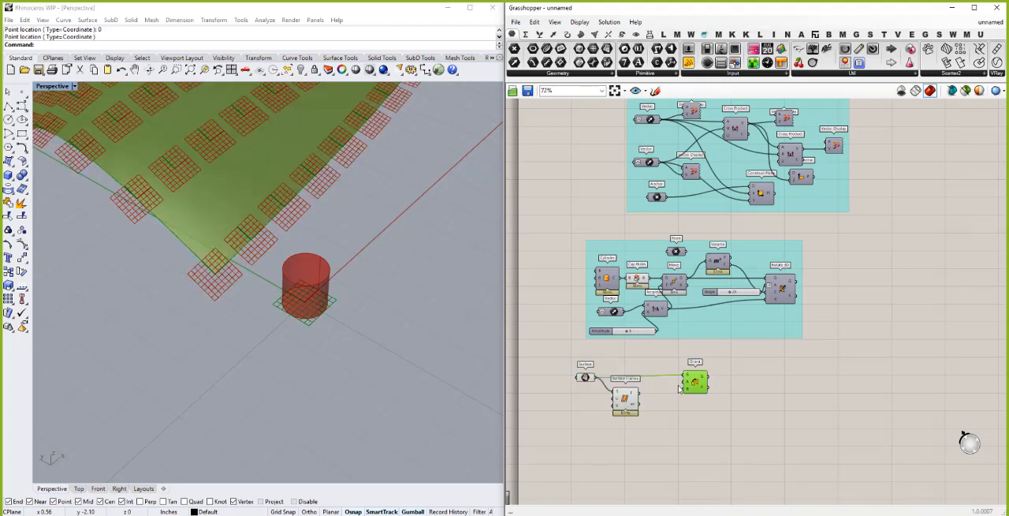
# - Move Surface Frames lower, connect its F output to Orient's B input, and inspect the oriented geometry
pyautogui.moveTo(686, 383)
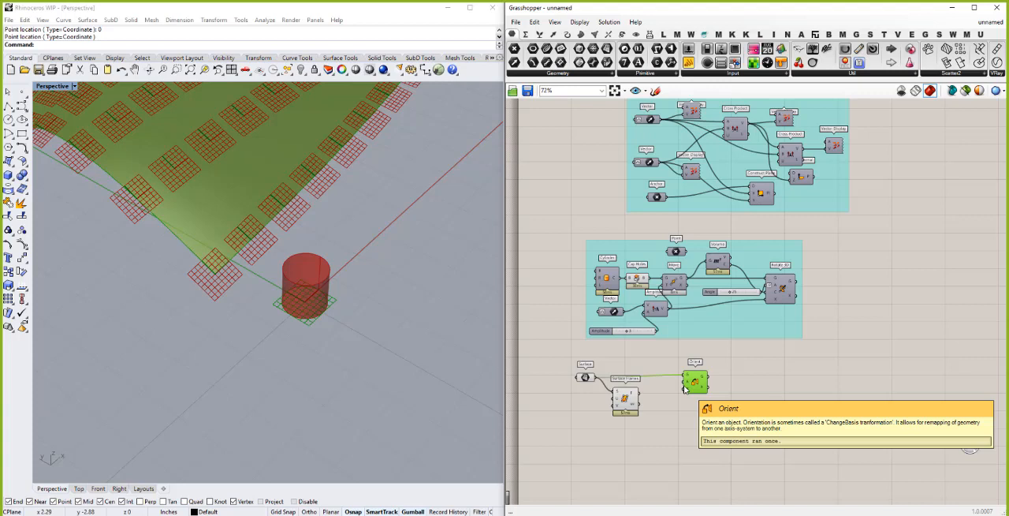
pyautogui.click(628, 404)
pyautogui.moveTo(631, 406); pyautogui.dragTo(686, 386)
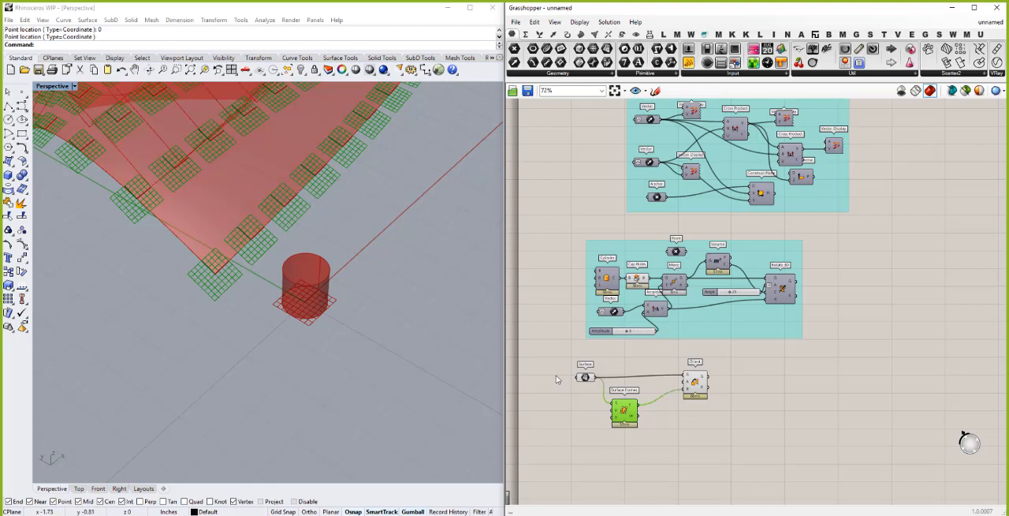
pyautogui.scroll(-5, 418, 376)
pyautogui.scroll(-7, 419, 376)
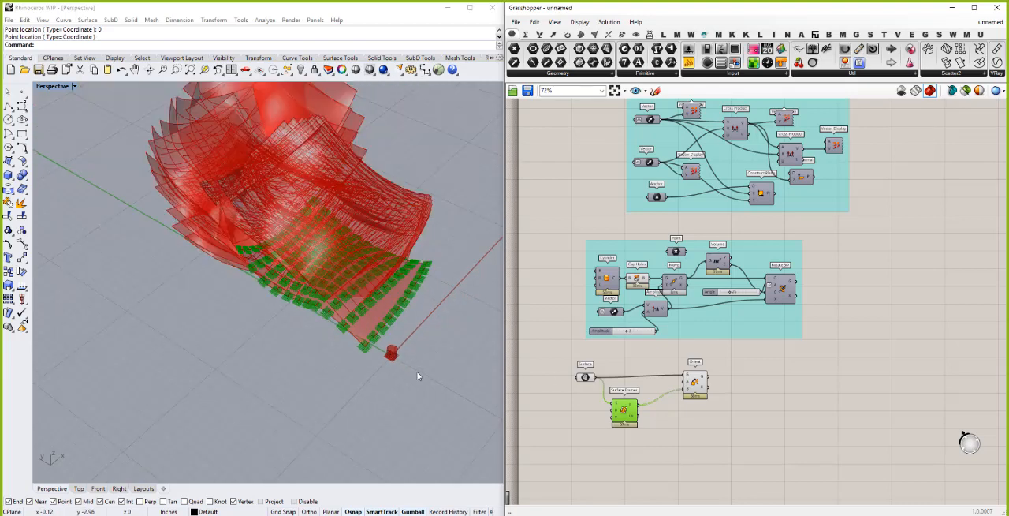
# - Connect Cap Holes' B output to Orient's G input in place of the surface, and inspect the oriented cylinders up close
pyautogui.moveTo(584, 377); pyautogui.dragTo(584, 373)
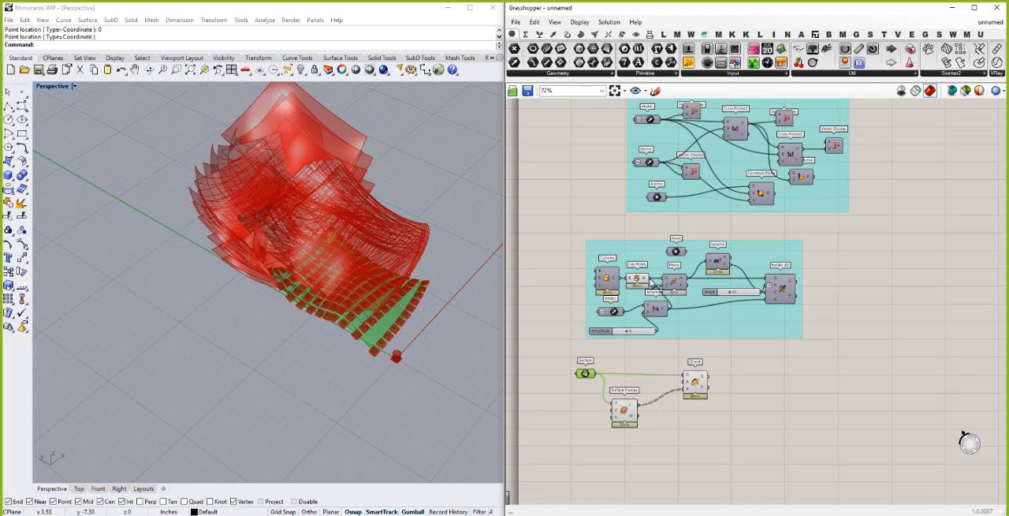
pyautogui.moveTo(649, 277); pyautogui.dragTo(685, 378)
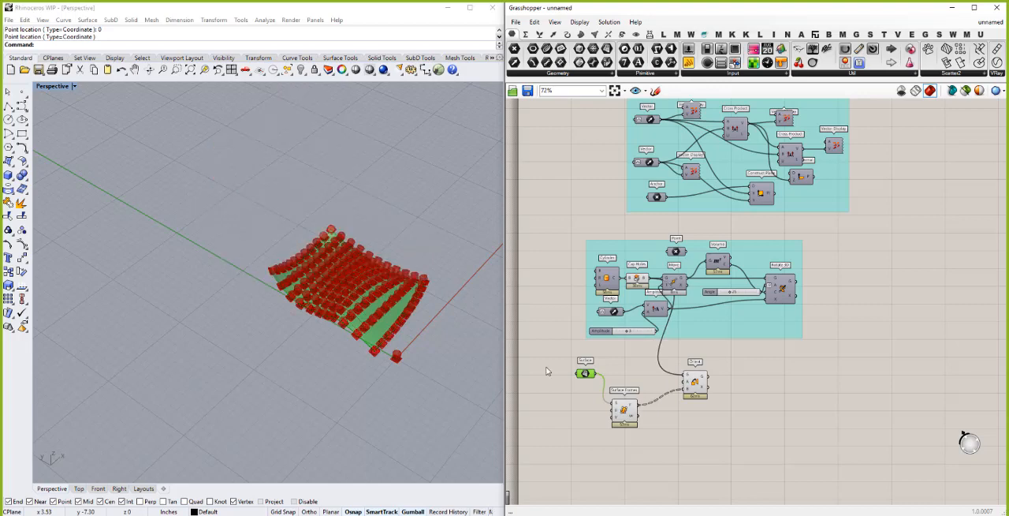
pyautogui.click(343, 298)
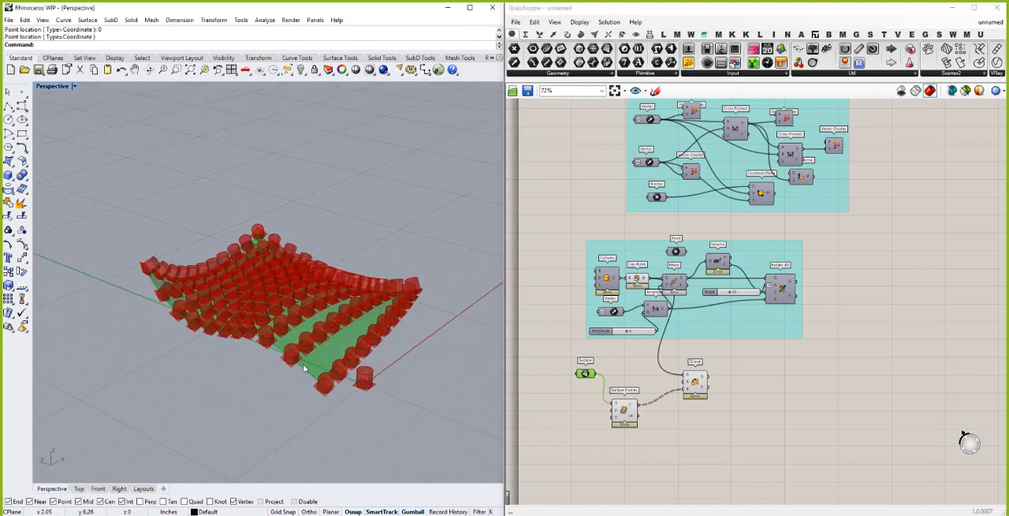
pyautogui.scroll(5, 303, 363)
pyautogui.moveTo(366, 359); pyautogui.dragTo(400, 357, button='right')
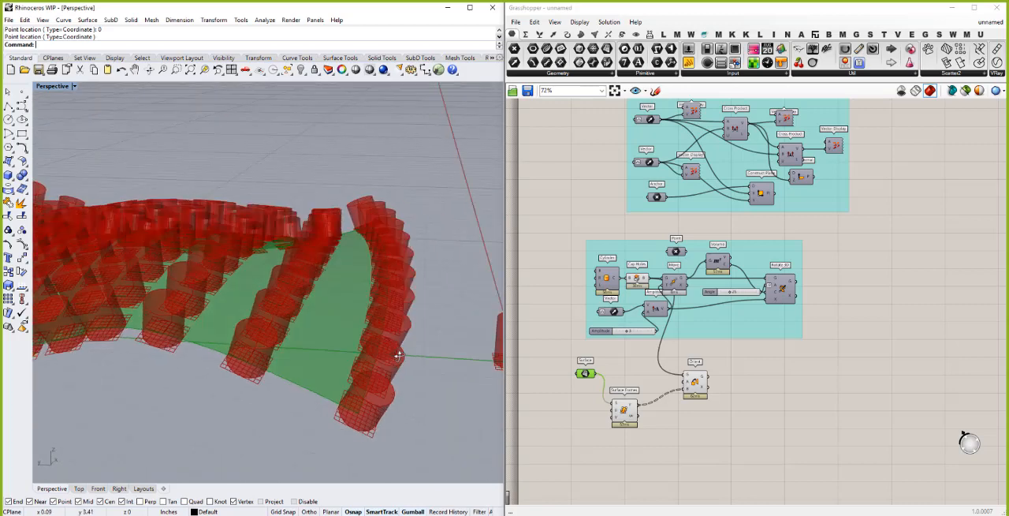
# - Turn off the preview of Surface Frames and examine the cylinders across the curved surface from several angles
pyautogui.click(622, 409)
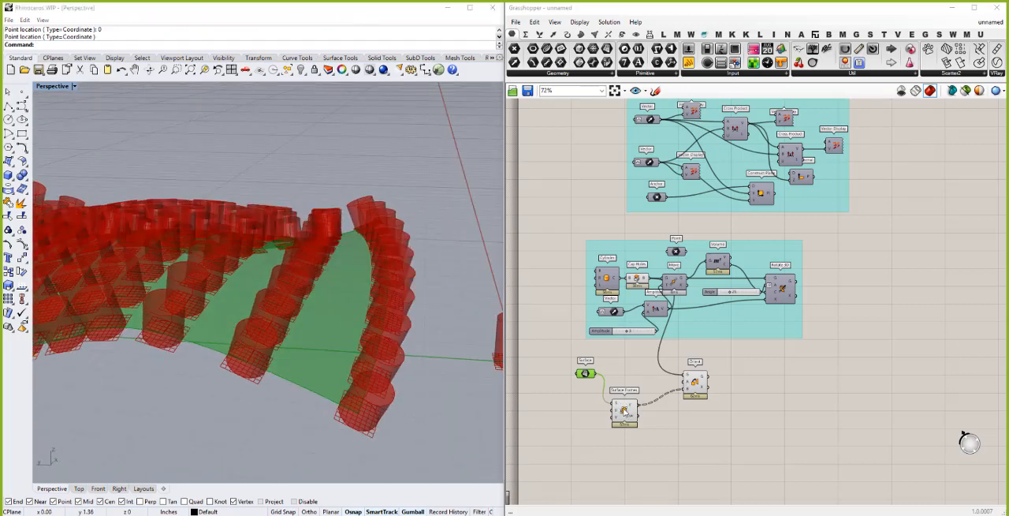
pyautogui.click(623, 409)
pyautogui.rightClick(624, 410)
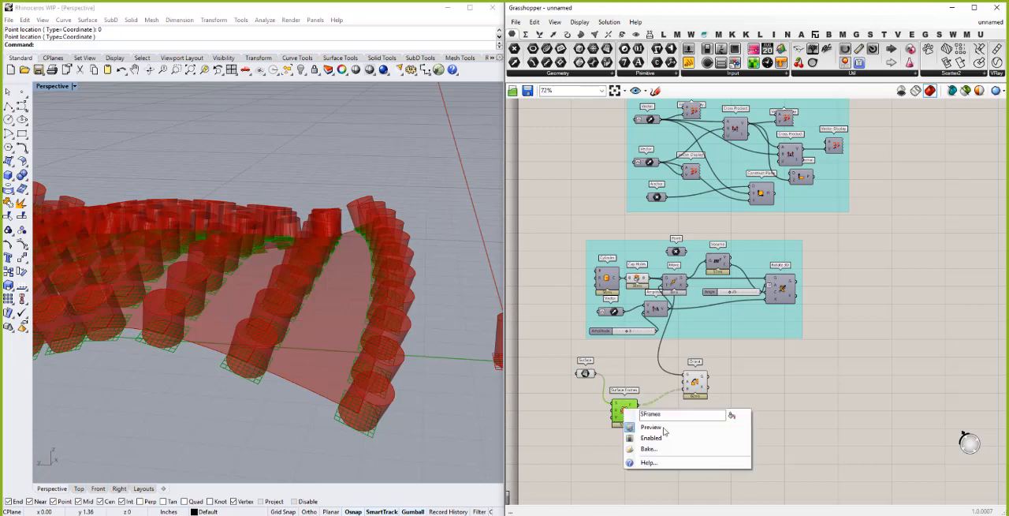
pyautogui.click(662, 425)
pyautogui.scroll(-8, 247, 316)
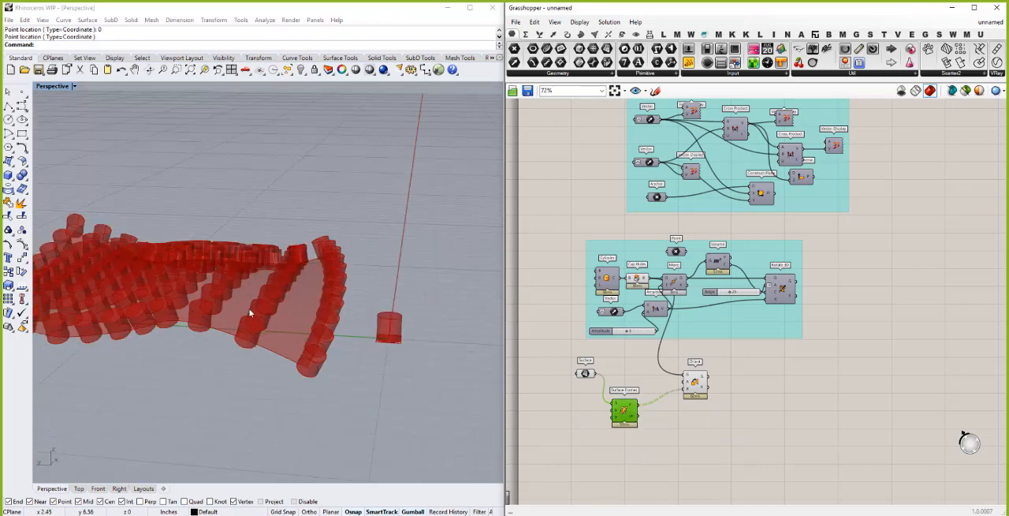
pyautogui.moveTo(307, 285); pyautogui.dragTo(266, 336, button='right')
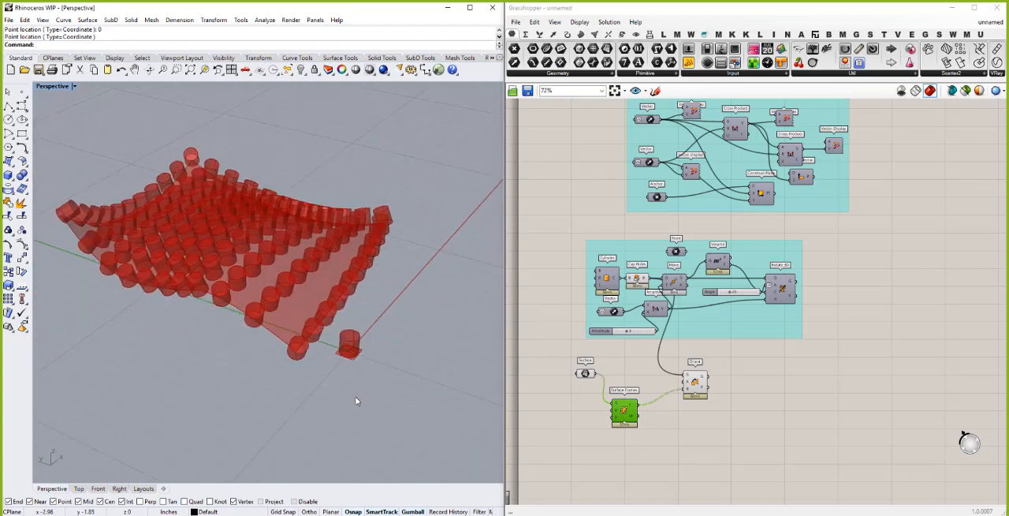
pyautogui.scroll(-5, 355, 396)
pyautogui.scroll(4, 322, 334)
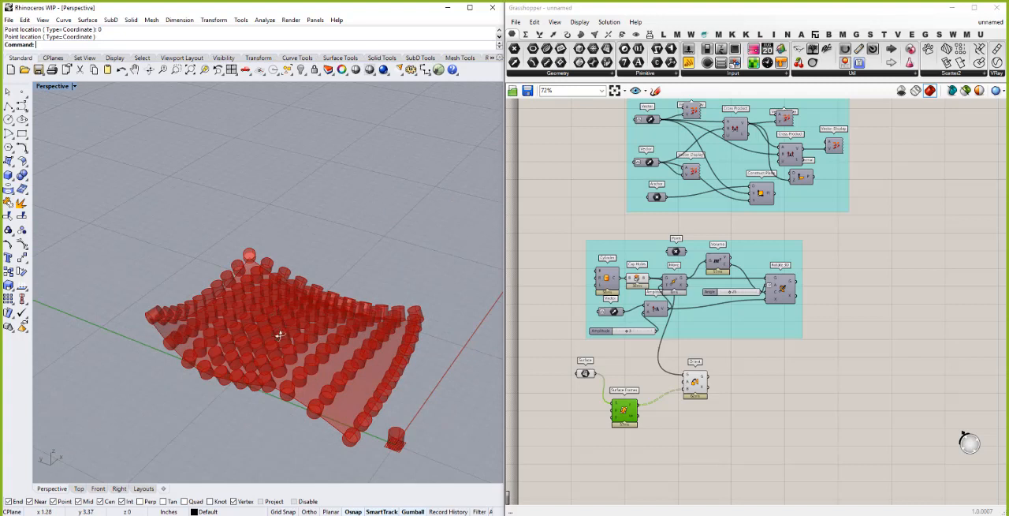
pyautogui.moveTo(280, 336); pyautogui.dragTo(282, 355, button='right')
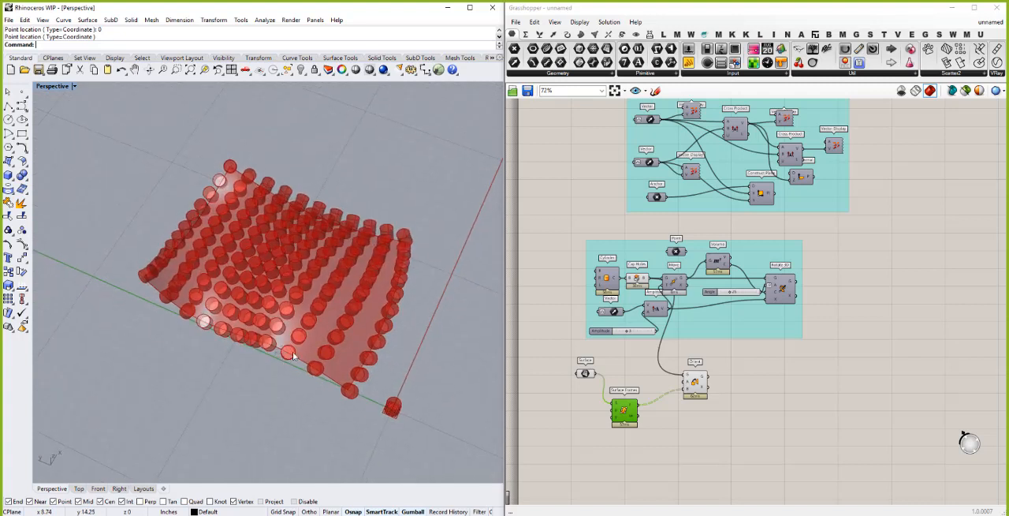
# - Add a number slider with value 20 and connect it to both the U and V inputs of Surface Frames
pyautogui.click(575, 409)
pyautogui.click(575, 410)
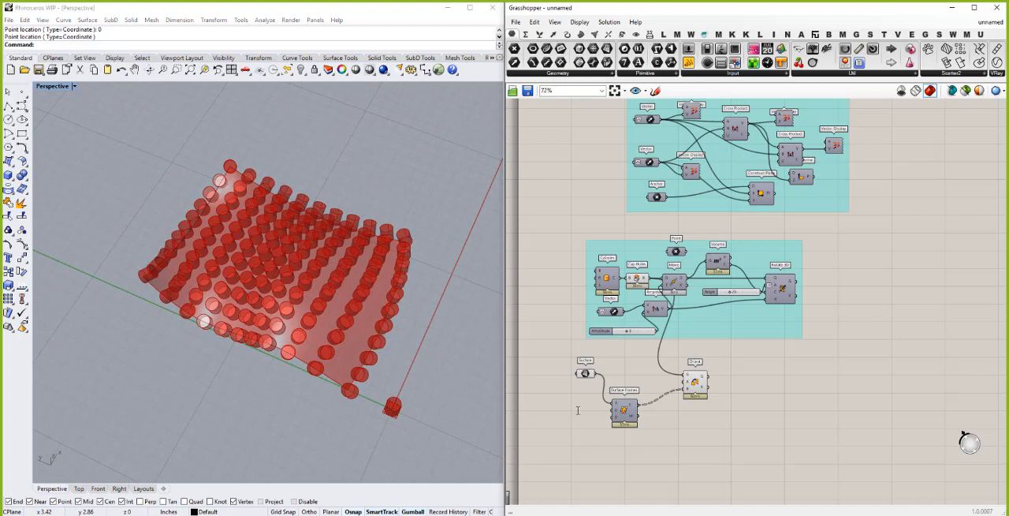
pyautogui.doubleClick(577, 411)
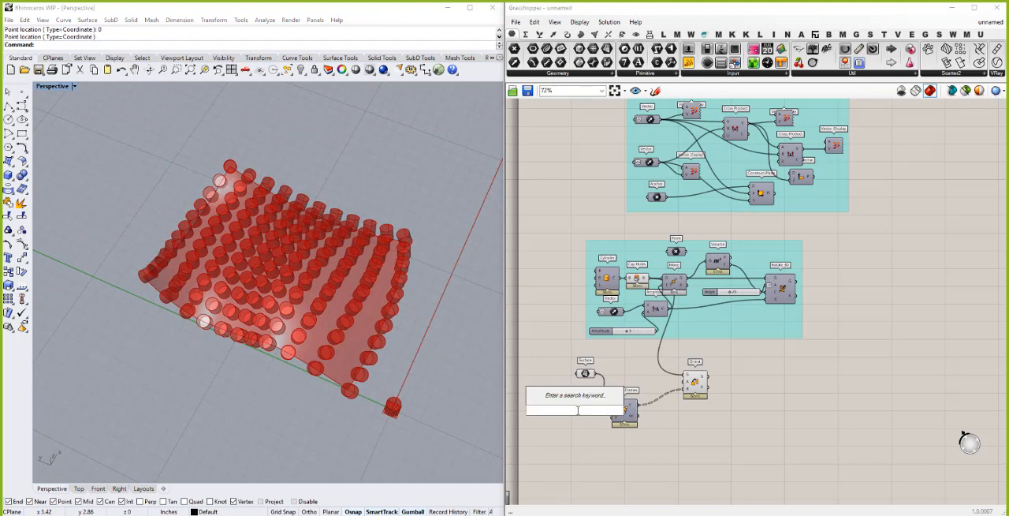
pyautogui.write('20')
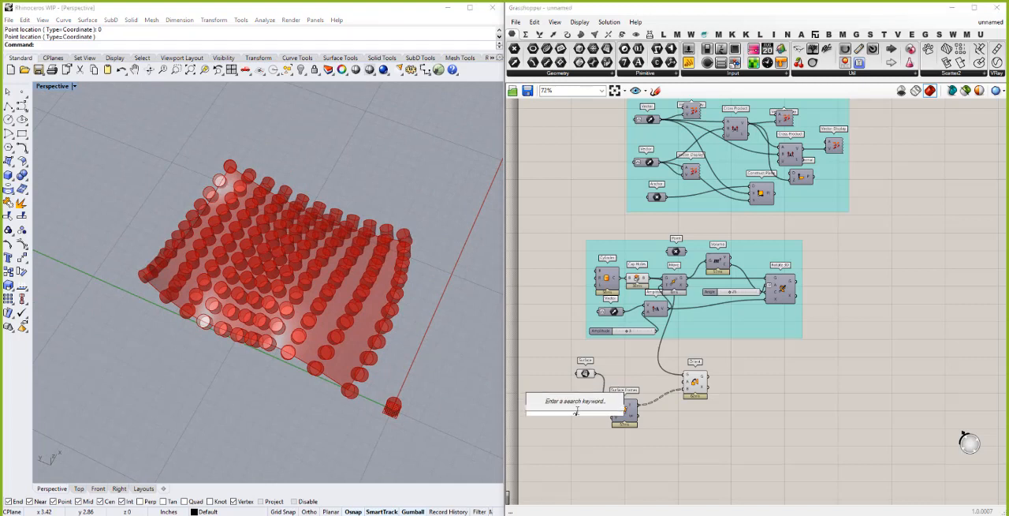
pyautogui.press('Return')
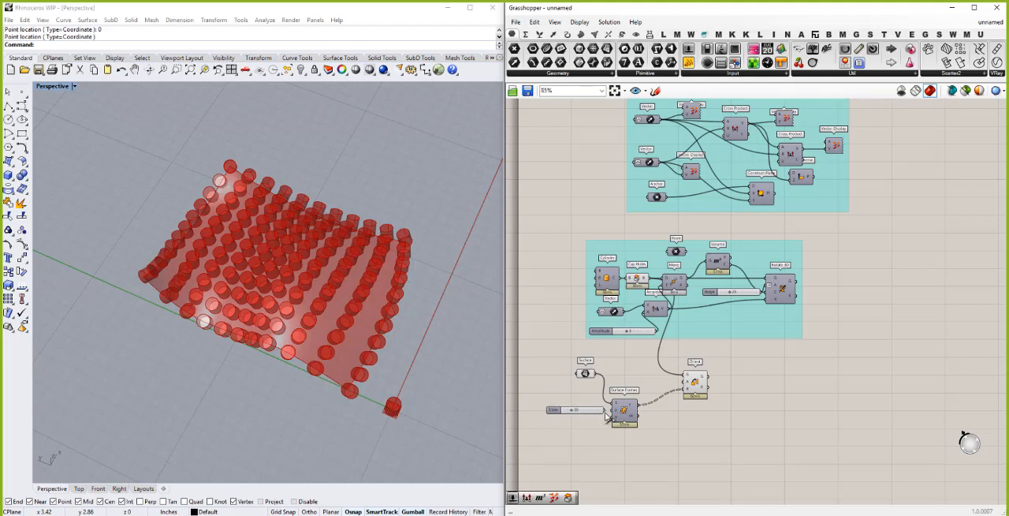
pyautogui.scroll(2, 603, 410)
pyautogui.moveTo(604, 408); pyautogui.dragTo(614, 412)
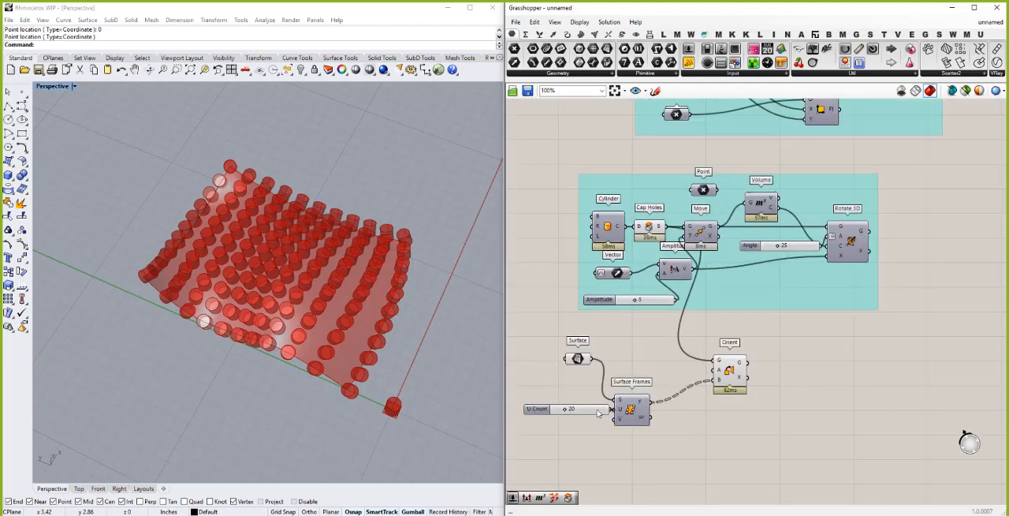
pyautogui.click(593, 411)
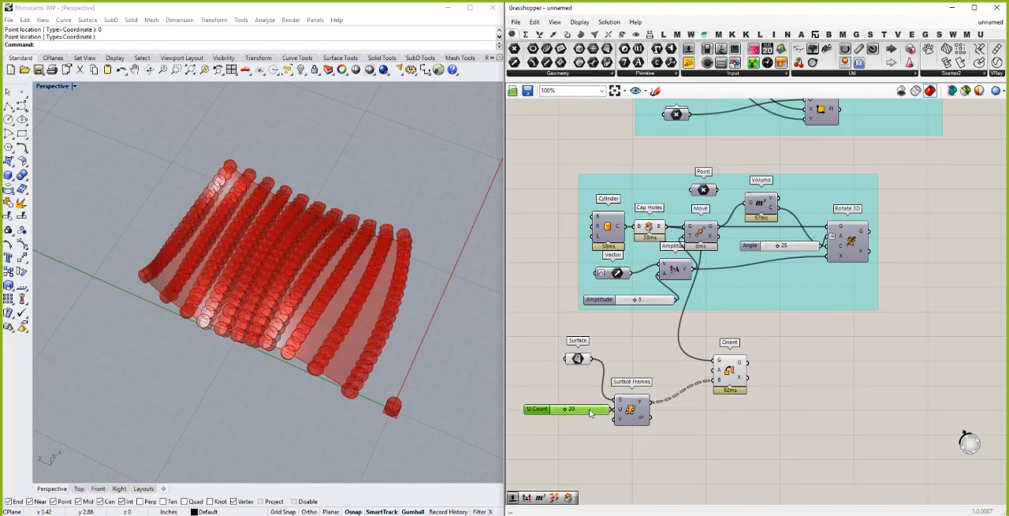
pyautogui.moveTo(591, 411); pyautogui.dragTo(619, 428)
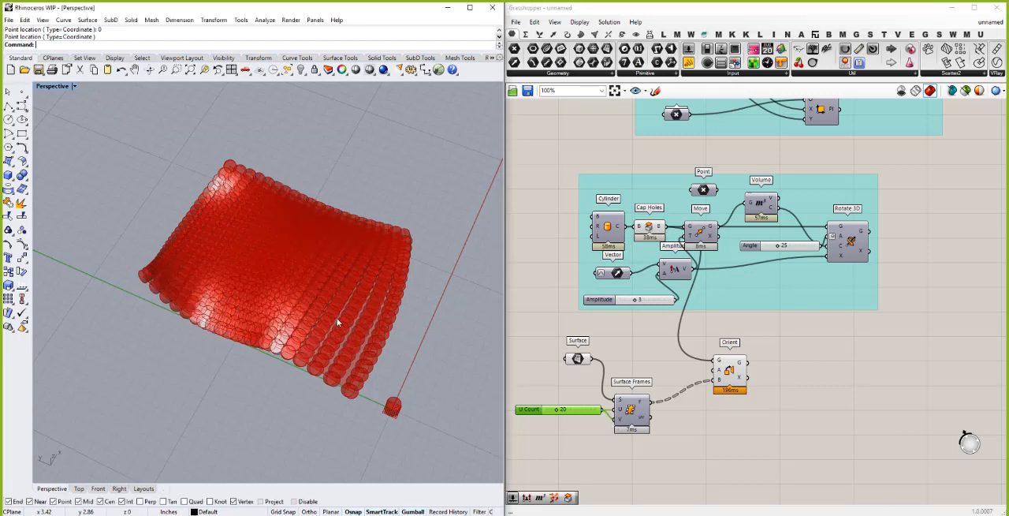
# - Set the U Count slider to 15 and inspect the spacing of the cylinders on the surface
pyautogui.click(568, 416)
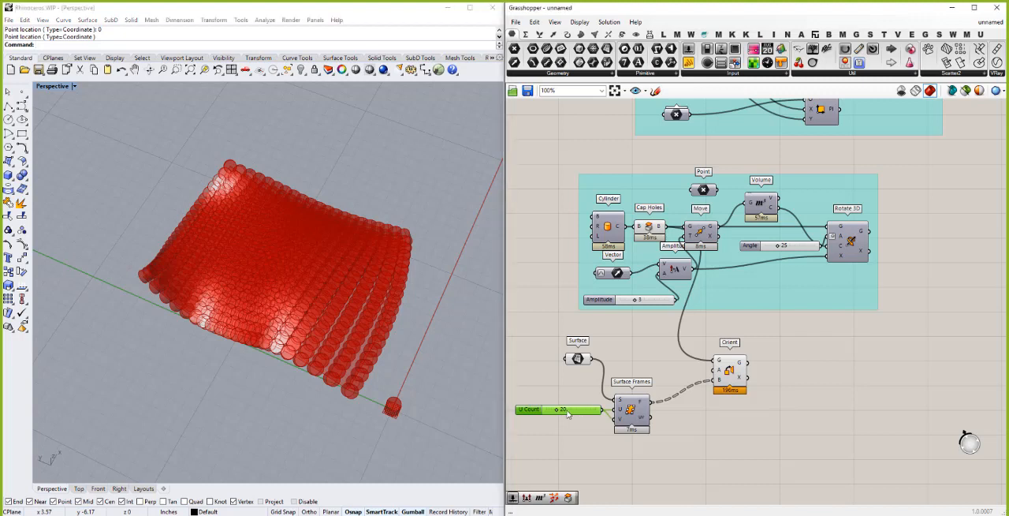
pyautogui.doubleClick(568, 416)
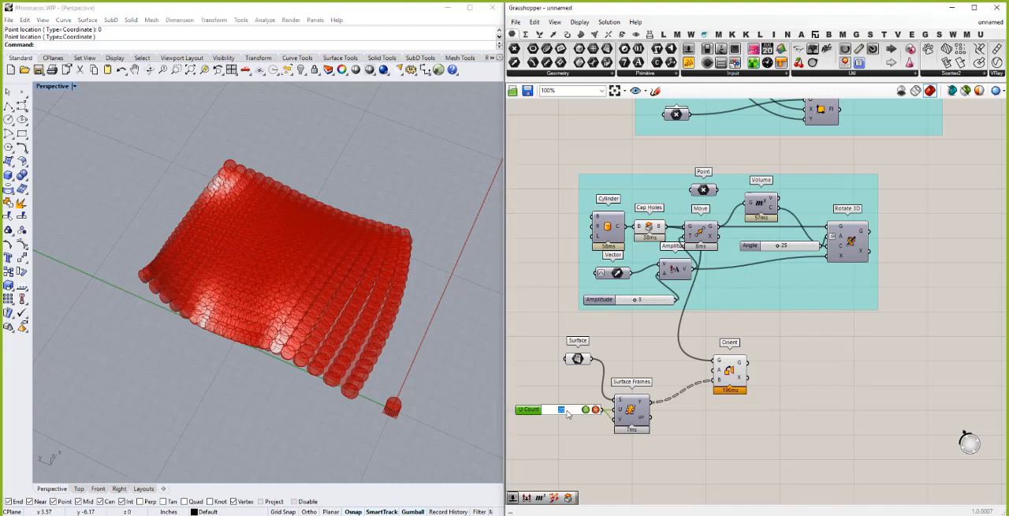
pyautogui.write('15')
pyautogui.press('Return')
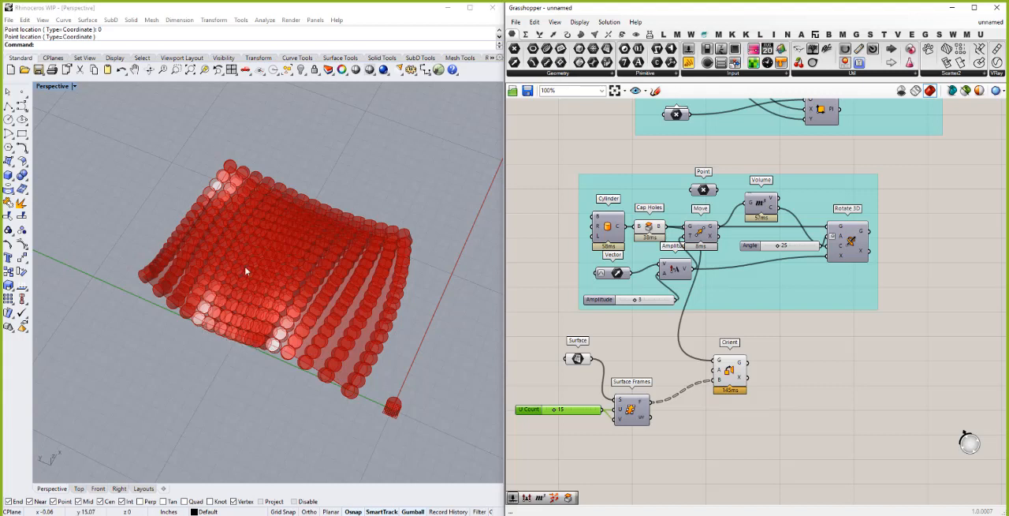
pyautogui.moveTo(159, 288); pyautogui.dragTo(192, 268, button='right')
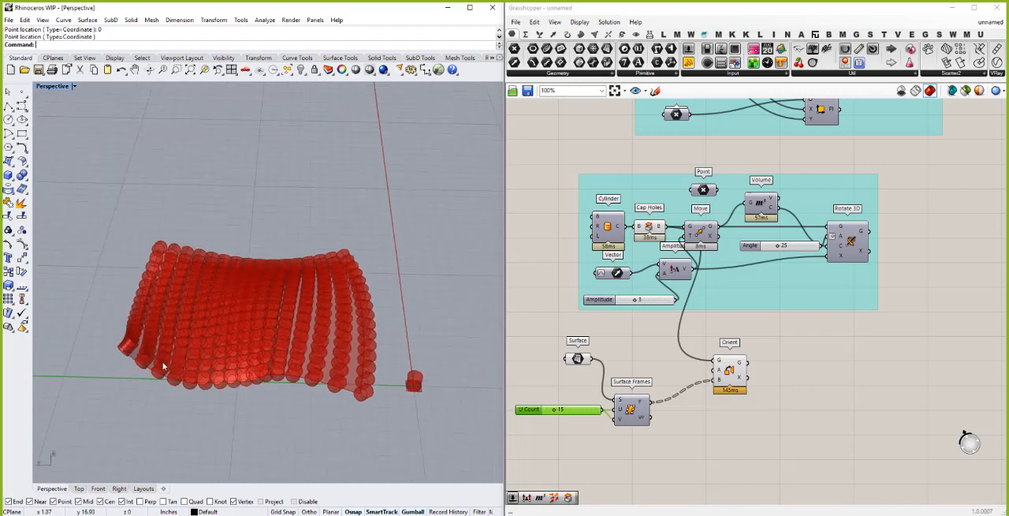
# - Delete the U Count slider and view the cylinders on the surface from above
pyautogui.click(571, 418)
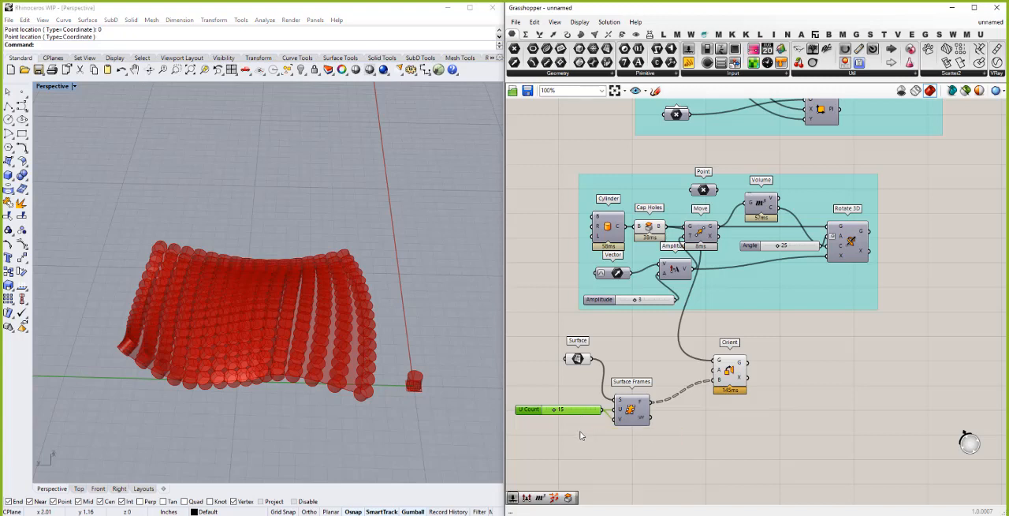
pyautogui.press('Delete')
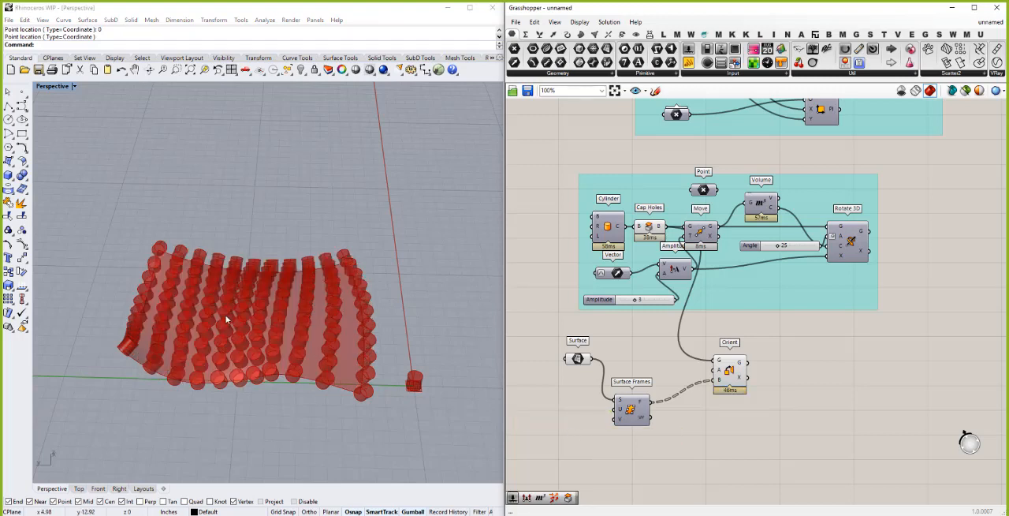
pyautogui.click(227, 359)
pyautogui.moveTo(226, 358); pyautogui.dragTo(226, 356, button='right')
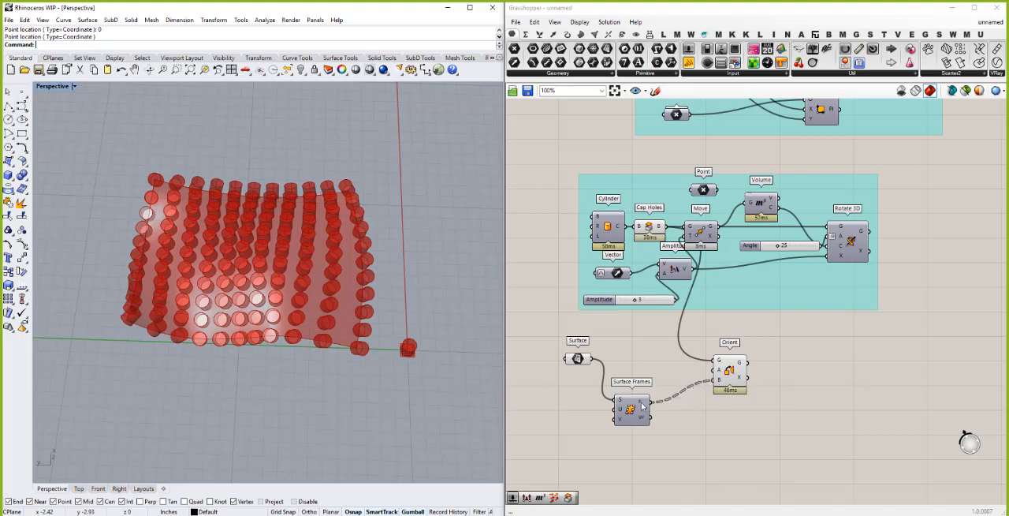
pyautogui.moveTo(641, 405)
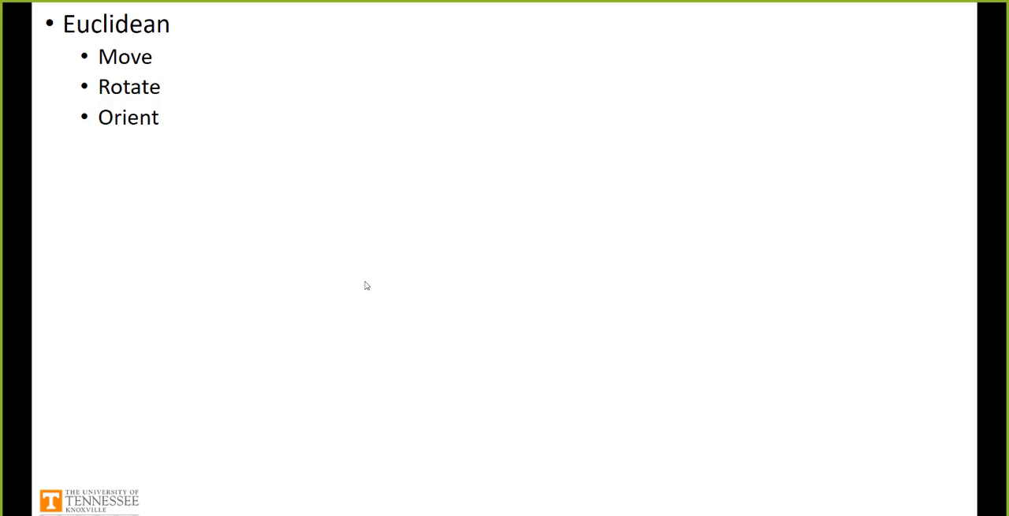
pyautogui.click(367, 285)
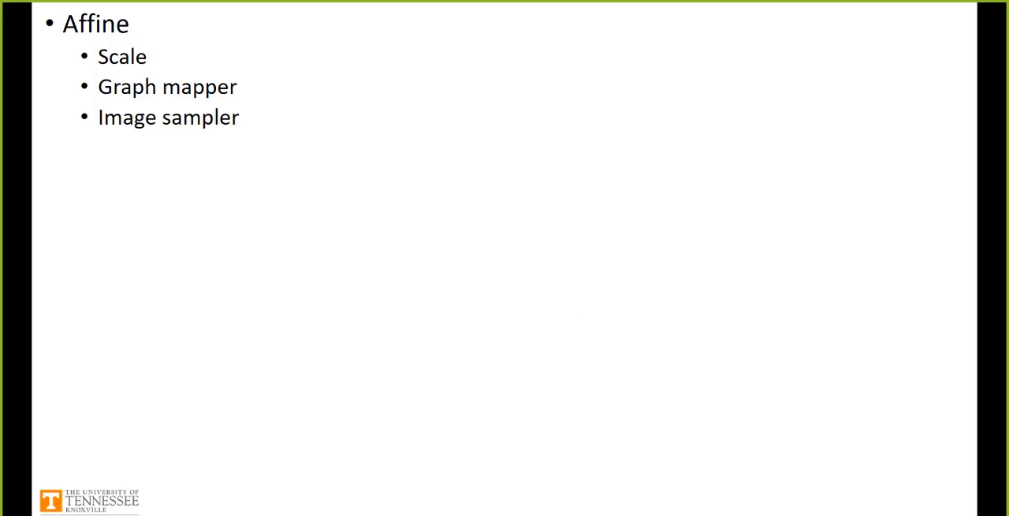
# - Switch from the slides back to Rhino and Grasshopper and look through the Affine transform components
pyautogui.hotkey('alt', 'Tab')
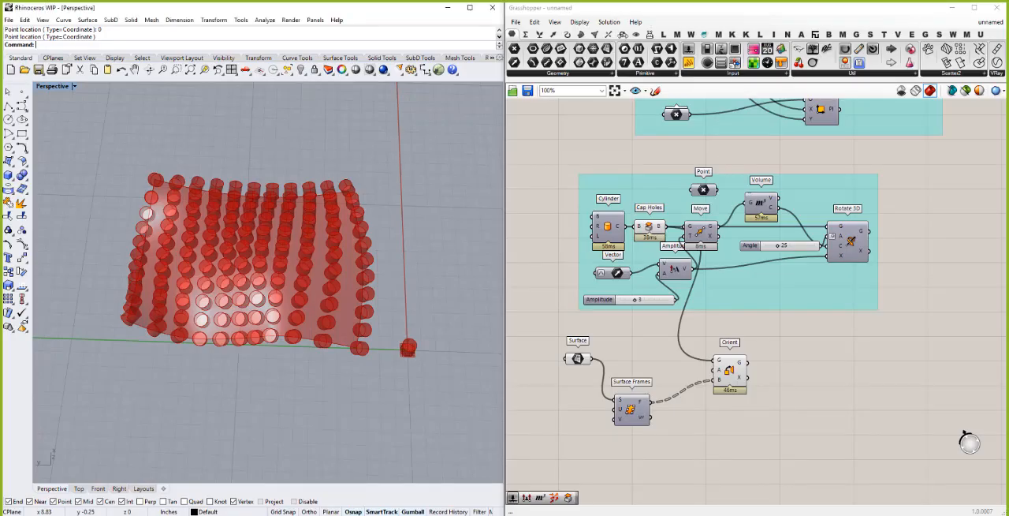
pyautogui.click(623, 34)
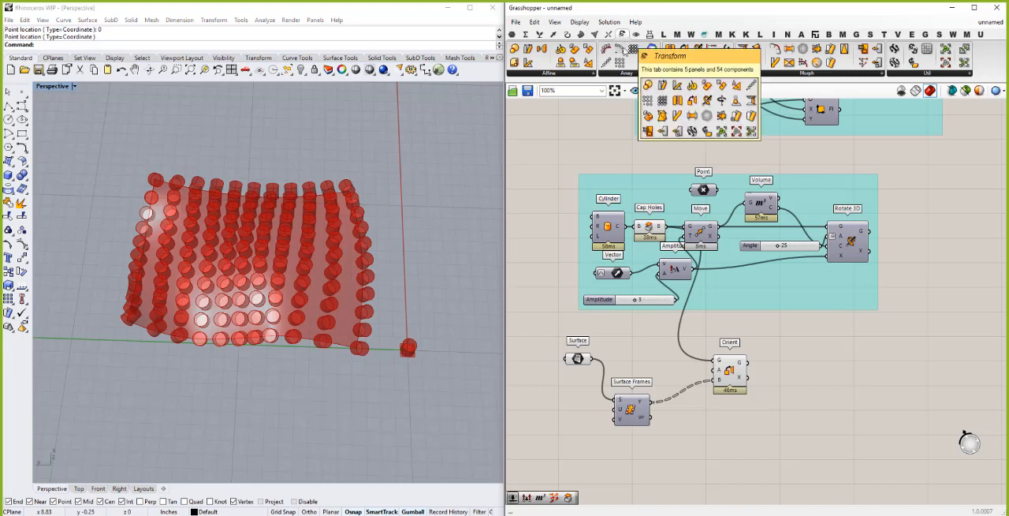
pyautogui.click(594, 75)
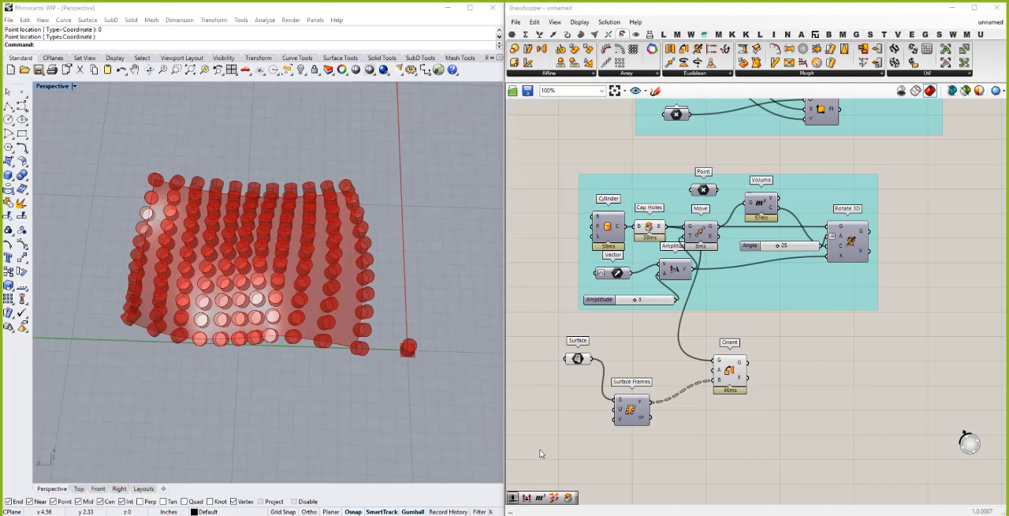
# - Turn off the previews of the Orient component and the Surface parameter
pyautogui.rightClick(733, 371)
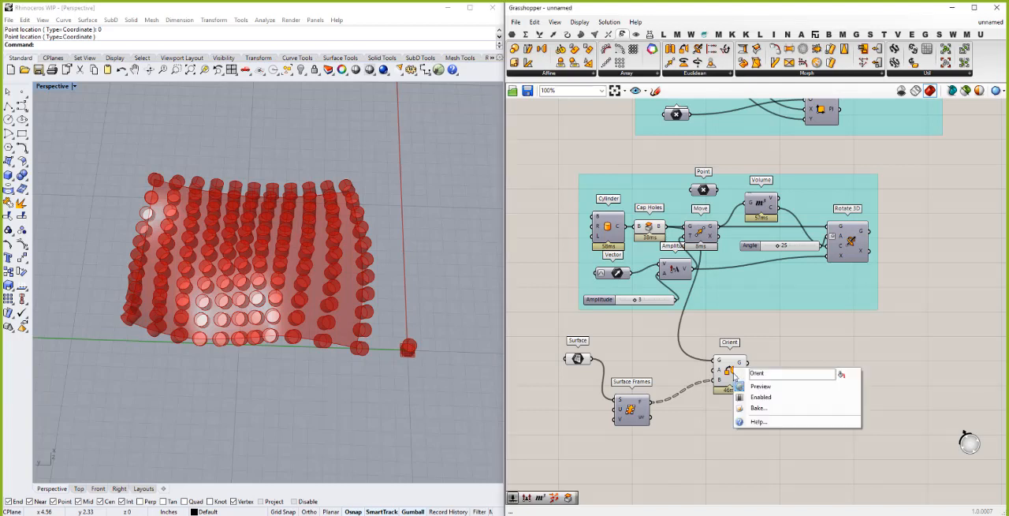
pyautogui.click(762, 387)
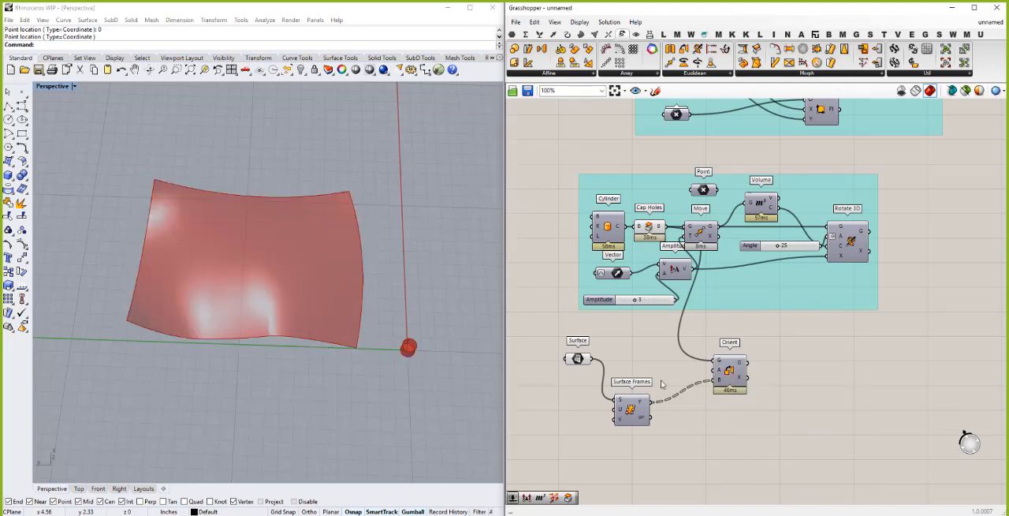
pyautogui.click(577, 360)
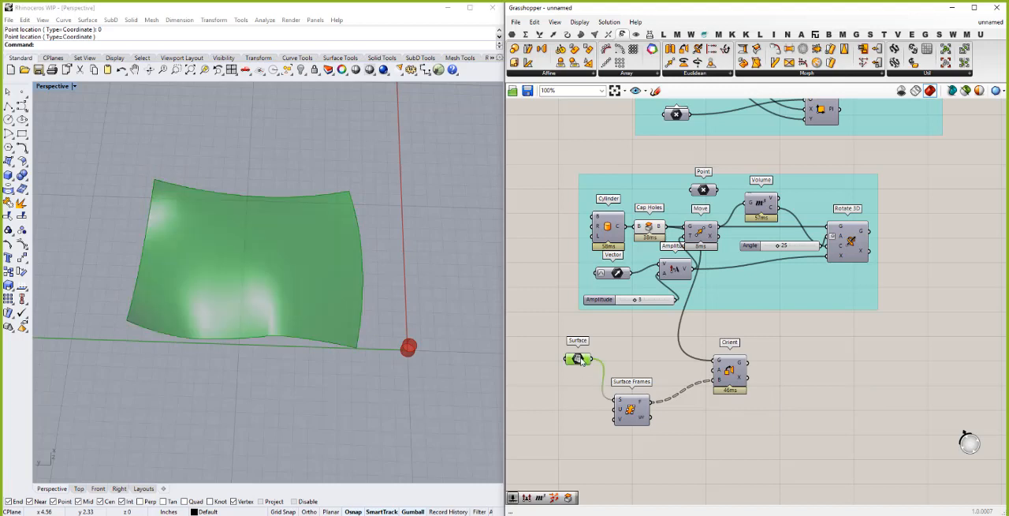
pyautogui.rightClick(578, 360)
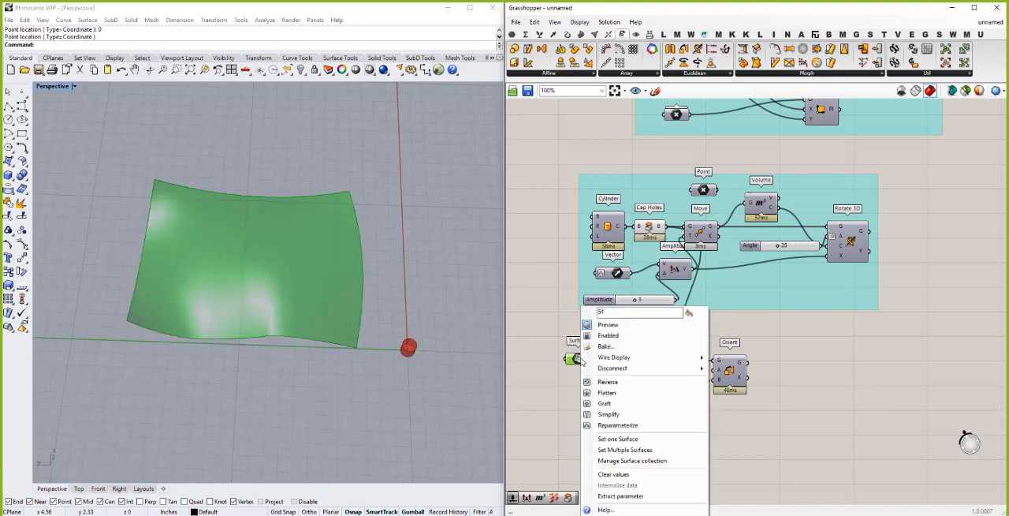
pyautogui.click(609, 325)
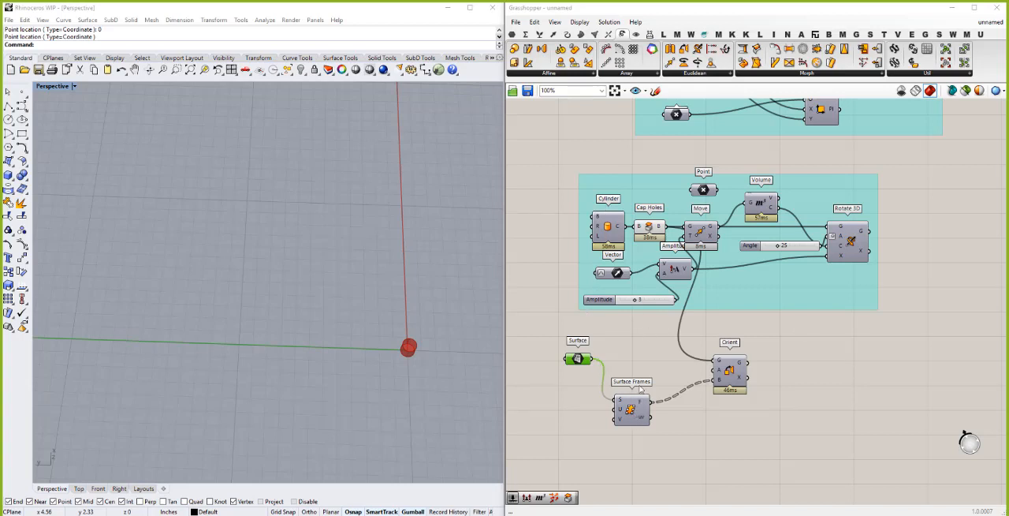
# - Line up Surface Frames and Orient in a row beside the Surface parameter, and select all three components
pyautogui.click(640, 385)
pyautogui.moveTo(640, 384); pyautogui.dragTo(647, 344)
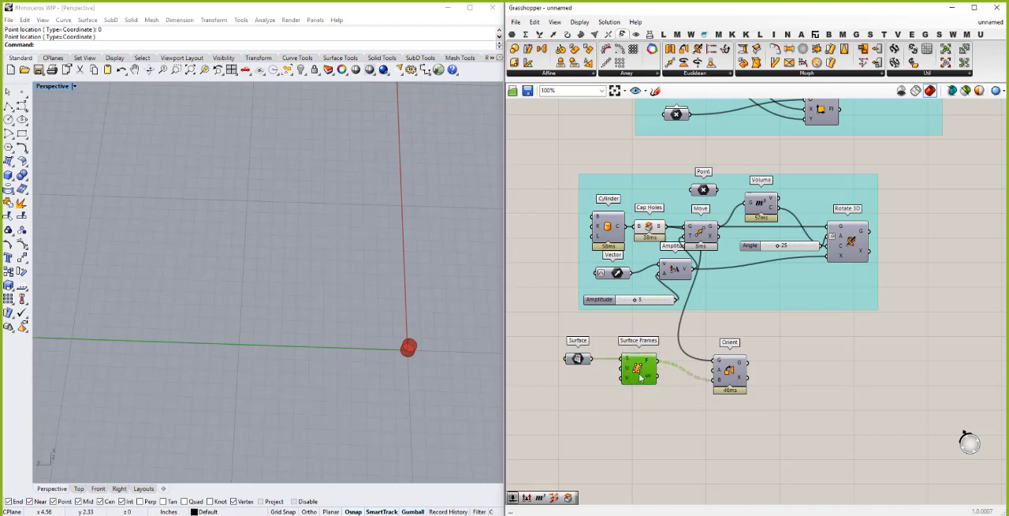
pyautogui.moveTo(734, 376); pyautogui.dragTo(720, 357)
pyautogui.moveTo(782, 420); pyautogui.dragTo(528, 327)
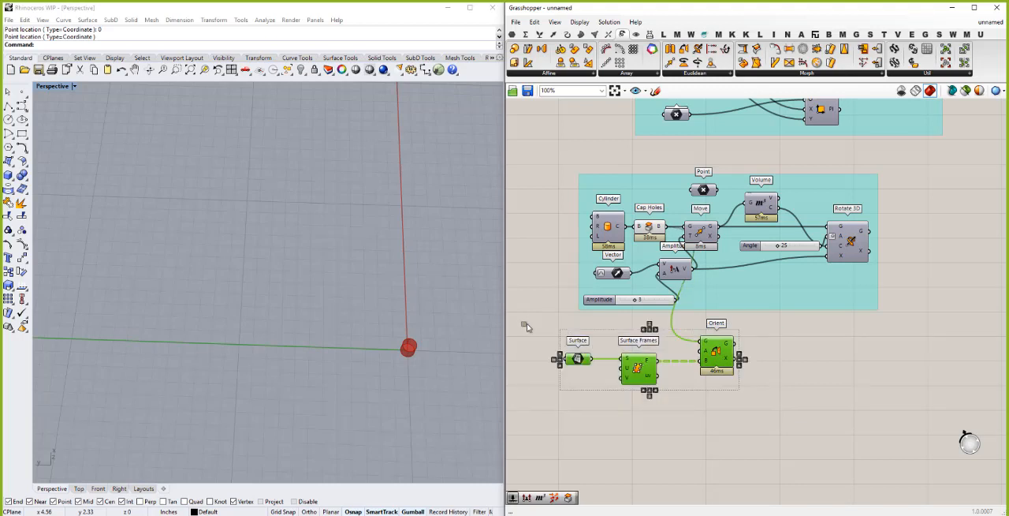
# - Group the selected Surface, Surface Frames and Orient components
pyautogui.hotkey('ctrl', 'g')
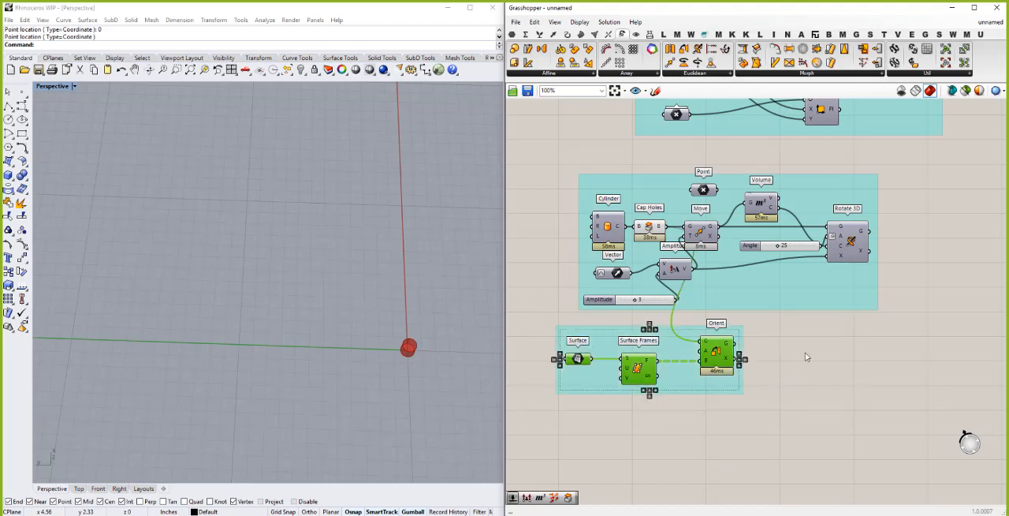
pyautogui.click(824, 314)
pyautogui.scroll(-2, 822, 295)
pyautogui.scroll(-2, 737, 404)
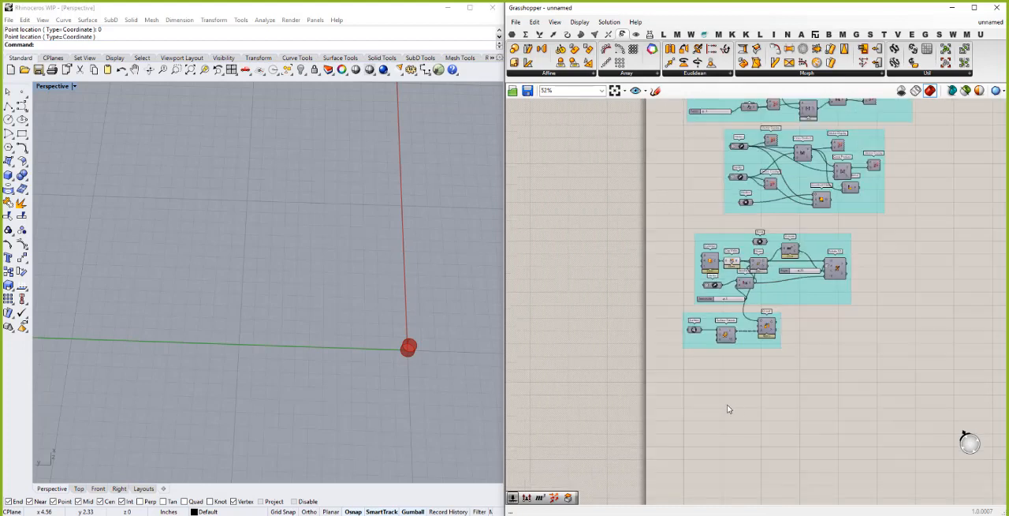
# - Duplicate the Cylinder and Cap Holes components and place the copies below the Surface Frames and Orient group
pyautogui.scroll(2, 728, 404)
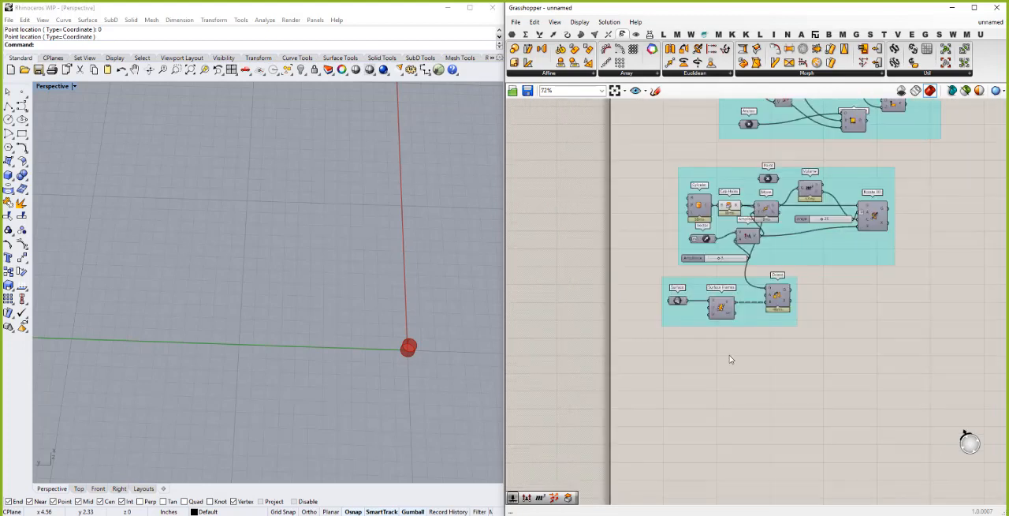
pyautogui.click(730, 206)
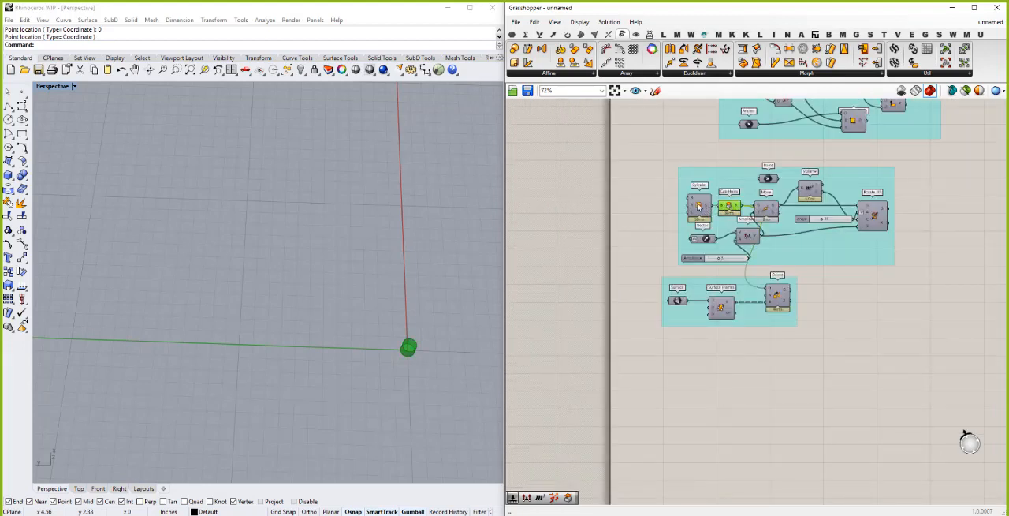
pyautogui.keyDown('shift'); pyautogui.click(698, 207); pyautogui.keyUp('shift')
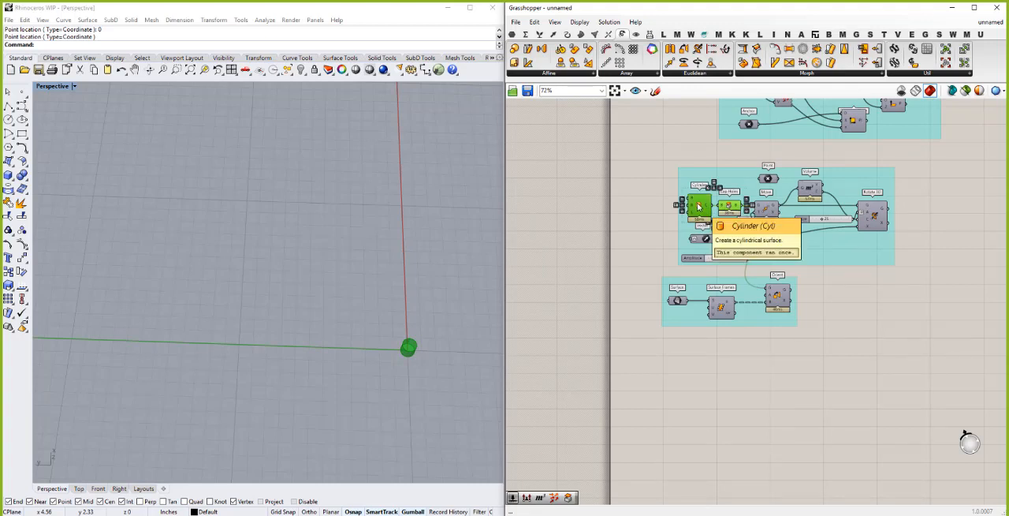
pyautogui.hotkey('ctrl', 'c')
pyautogui.hotkey('ctrl', 'v')
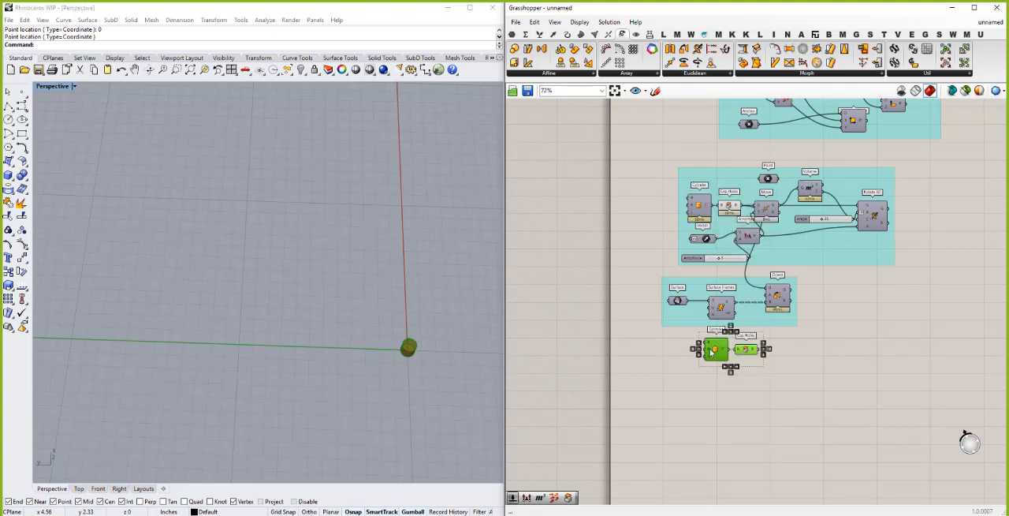
pyautogui.moveTo(712, 352); pyautogui.dragTo(699, 366)
pyautogui.click(688, 398)
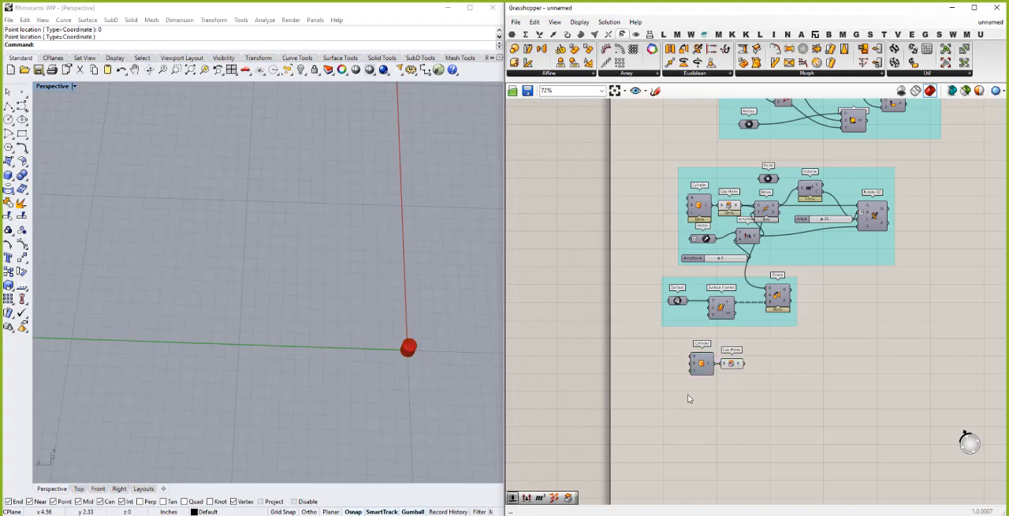
# - Add a number slider of 10 and connect it to the copied Cylinder's radius input
pyautogui.scroll(2, 698, 355)
pyautogui.scroll(2, 693, 354)
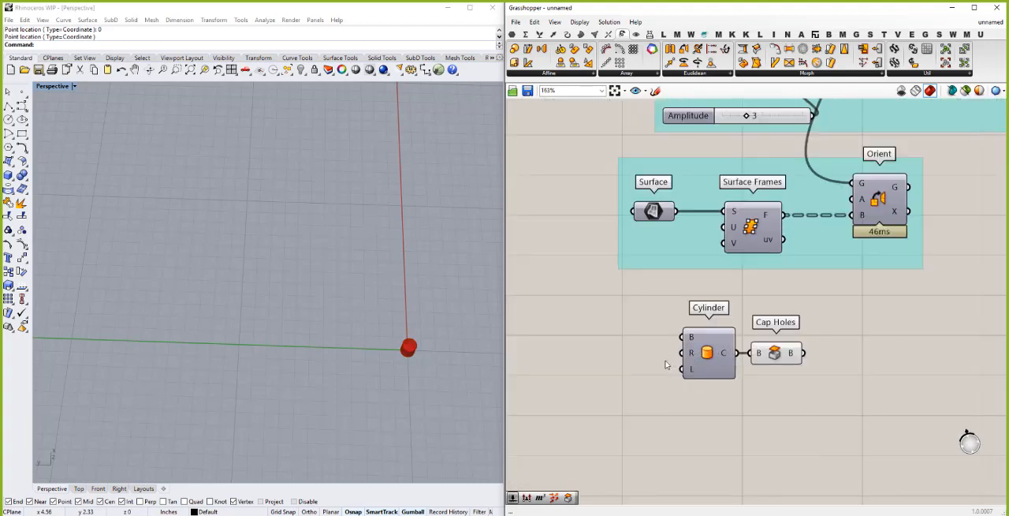
pyautogui.doubleClick(616, 355)
pyautogui.write('10')
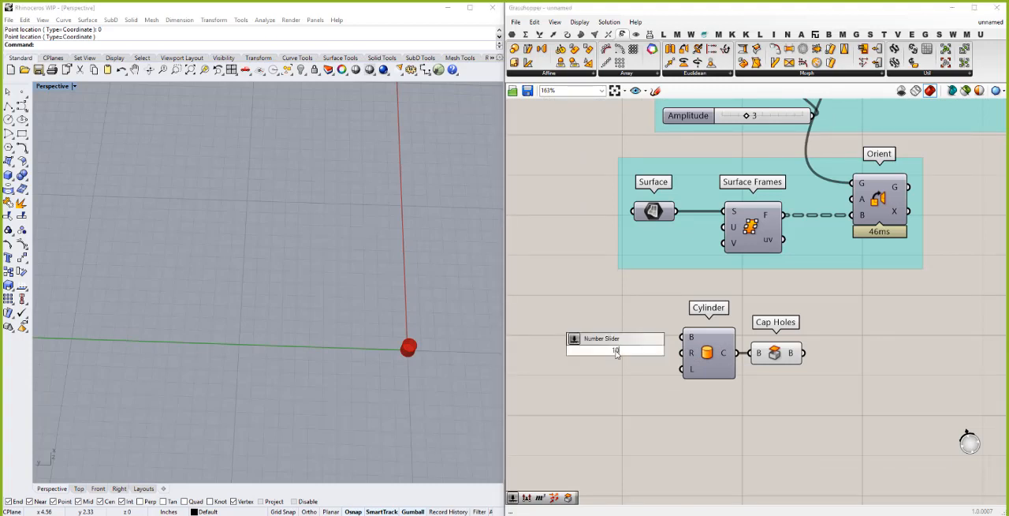
pyautogui.press('Return')
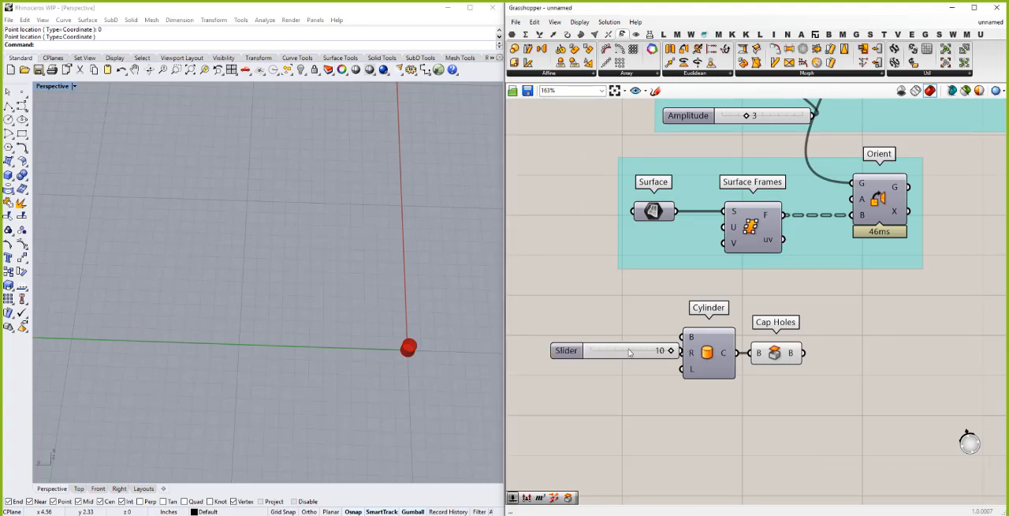
pyautogui.moveTo(635, 354); pyautogui.dragTo(682, 352)
pyautogui.moveTo(374, 268); pyautogui.dragTo(371, 253, button='right')
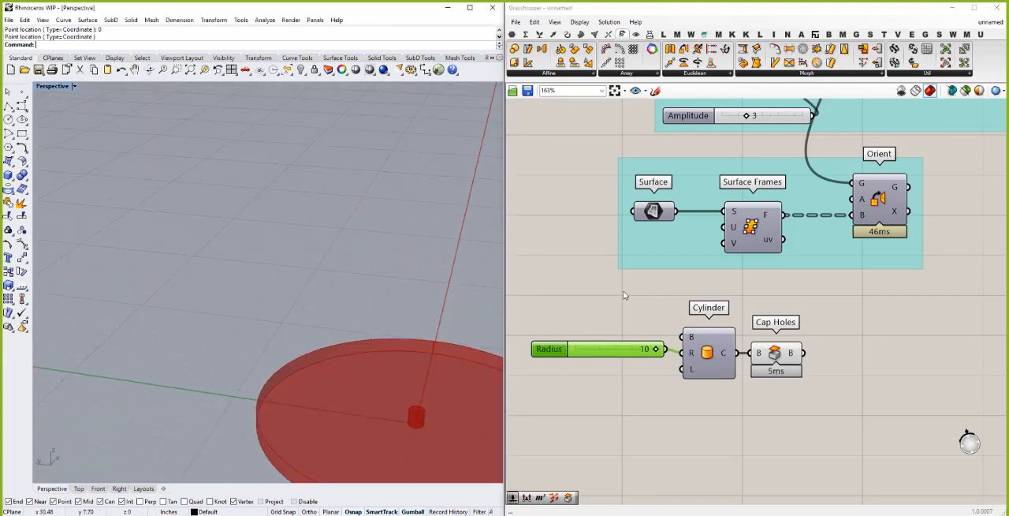
# - Turn off the preview of the original Cap Holes component in the Rotate 3D group
pyautogui.scroll(-2, 621, 300)
pyautogui.scroll(-3, 638, 313)
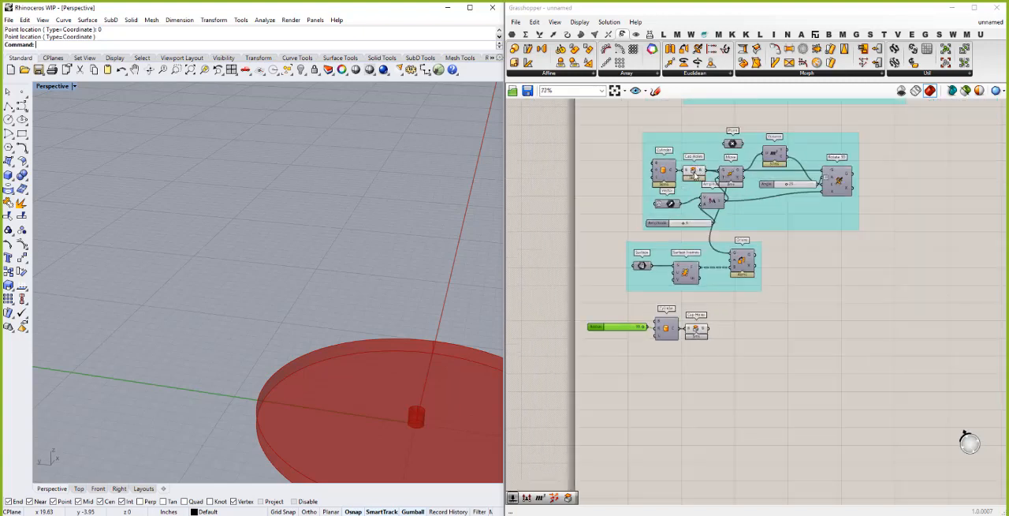
pyautogui.click(696, 175)
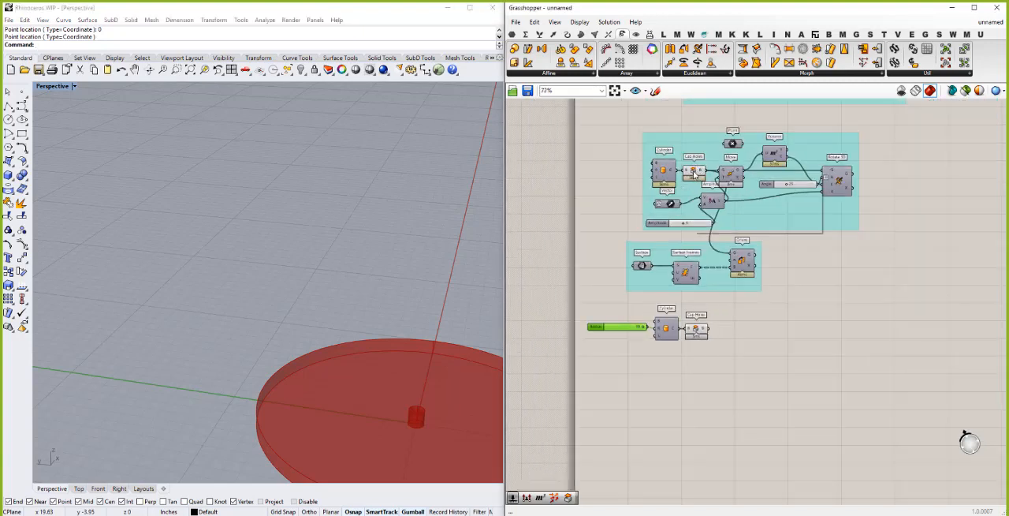
pyautogui.rightClick(694, 172)
pyautogui.click(715, 191)
pyautogui.scroll(-3, 300, 275)
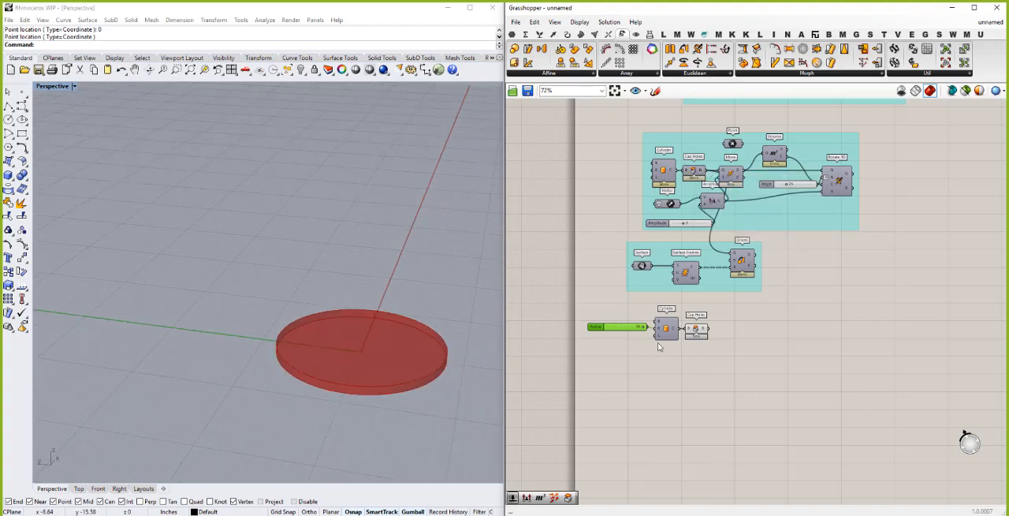
pyautogui.scroll(2, 609, 345)
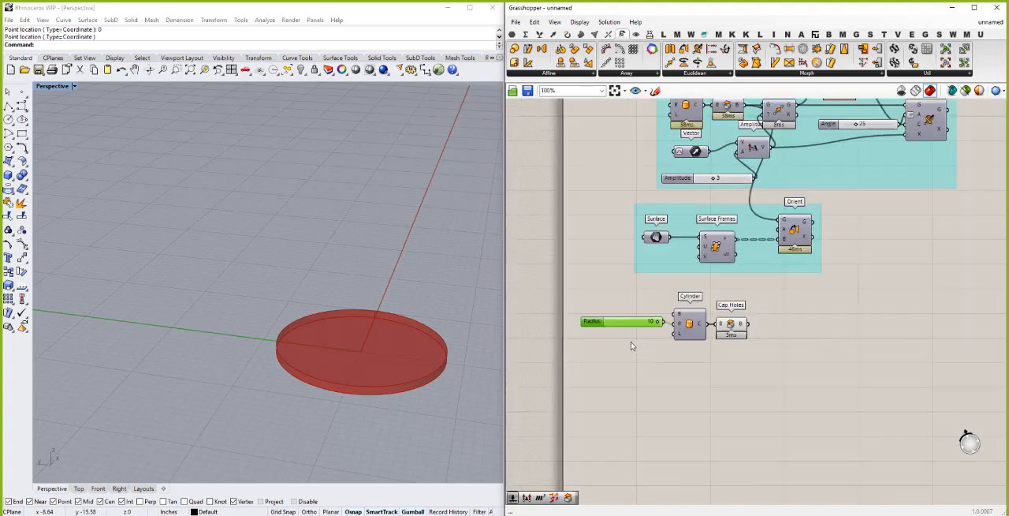
pyautogui.click(631, 345)
pyautogui.doubleClick(631, 346)
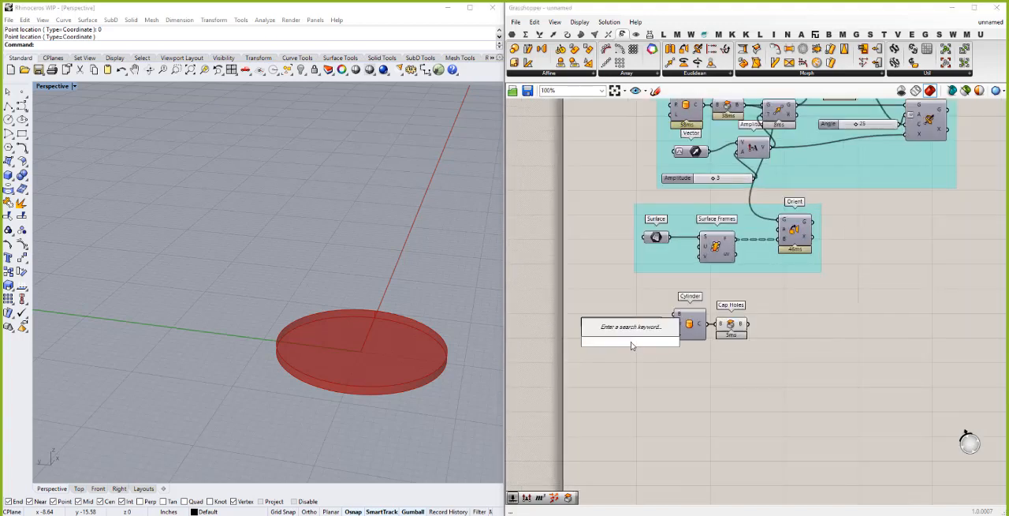
pyautogui.press('Escape')
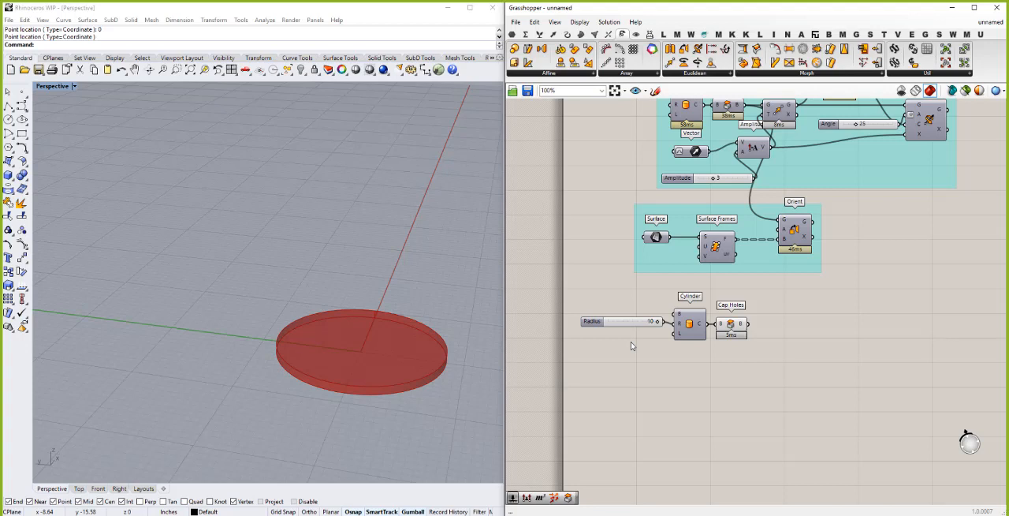
# - Add a 0.38 number slider, wire it to the copied Cylinder's length input and place it under the Radius slider
pyautogui.doubleClick(634, 342)
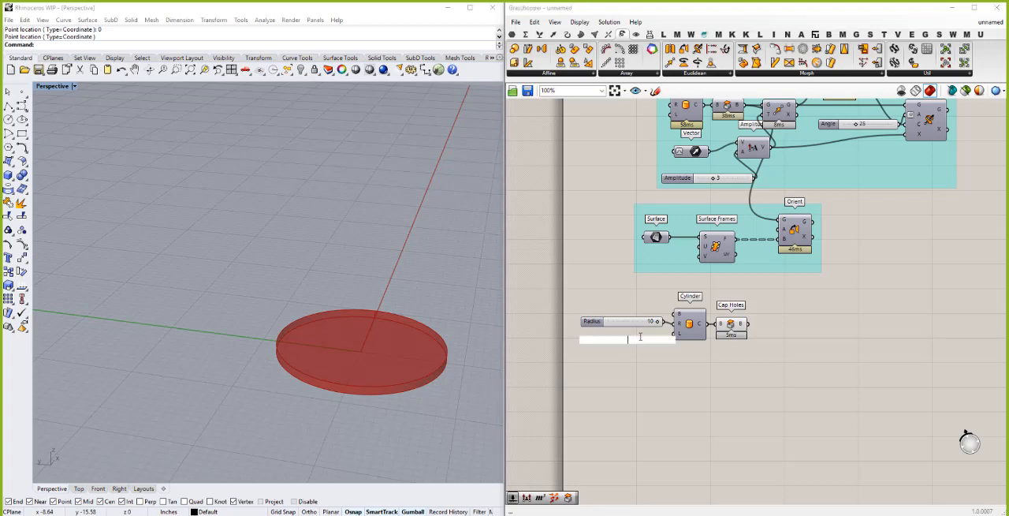
pyautogui.write('.38')
pyautogui.press('Return')
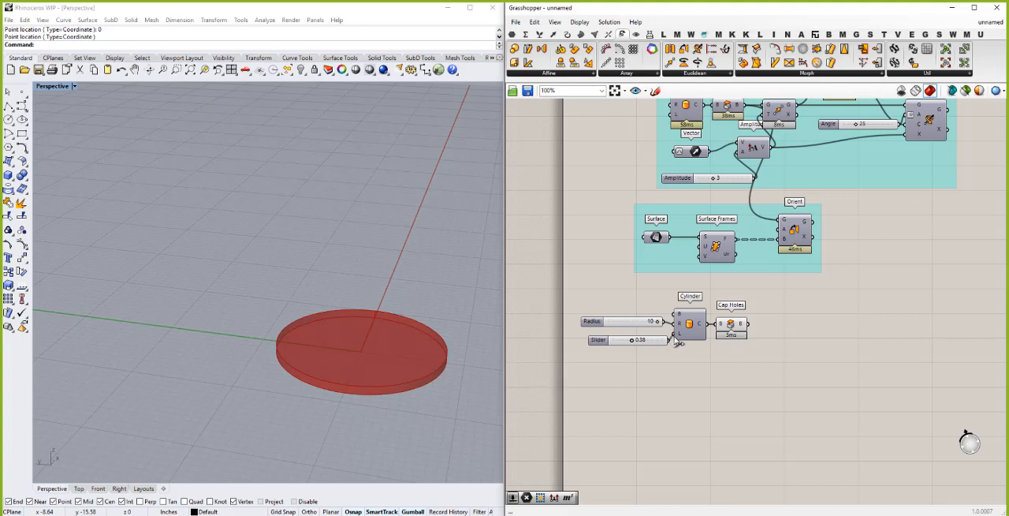
pyautogui.moveTo(670, 340); pyautogui.dragTo(639, 335)
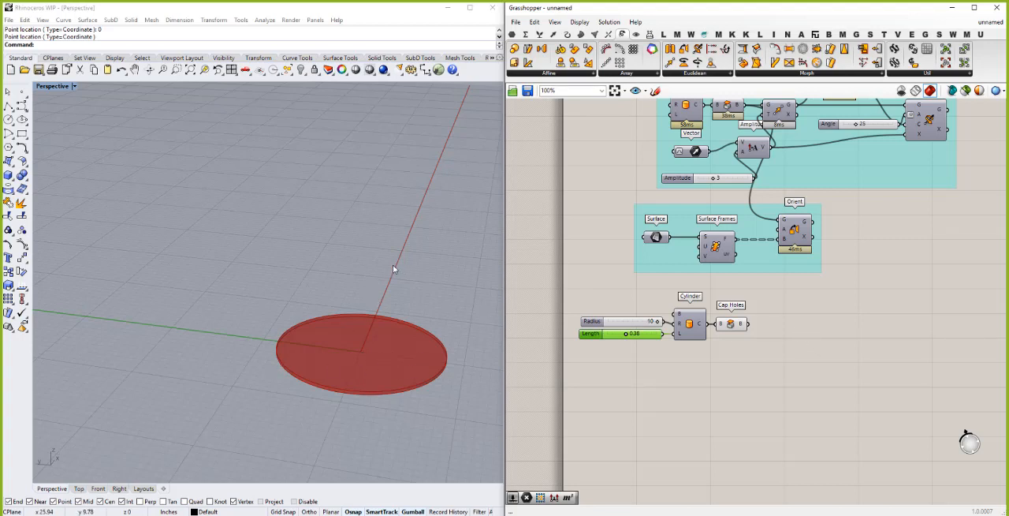
# - Add a Move component fed by the copied Cap Holes output, and try to turn off the Cap Holes preview
pyautogui.click(798, 341)
pyautogui.doubleClick(798, 341)
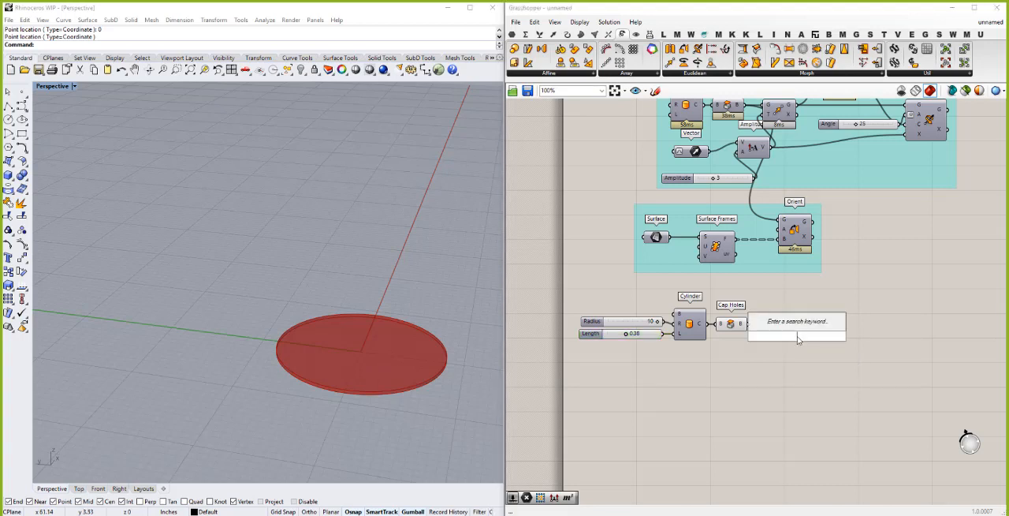
pyautogui.write('move')
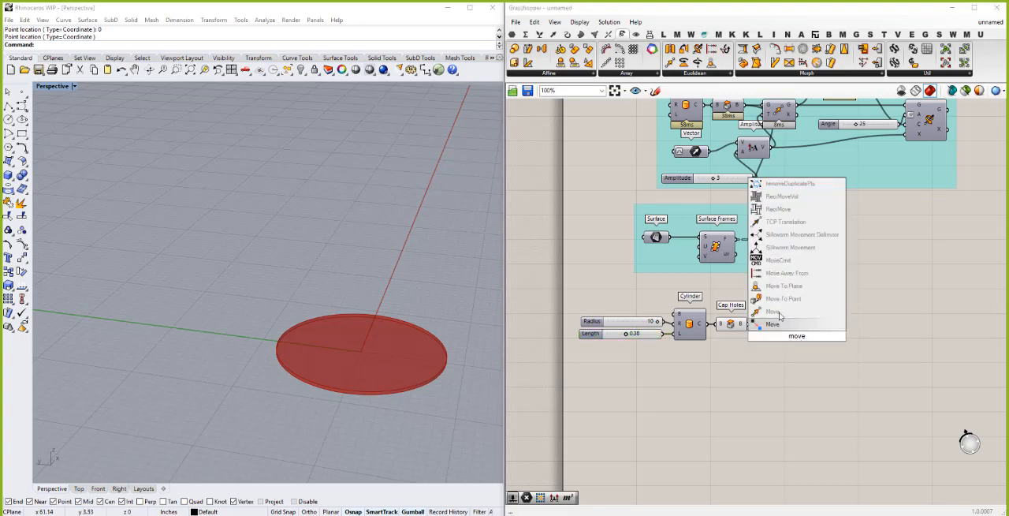
pyautogui.click(776, 323)
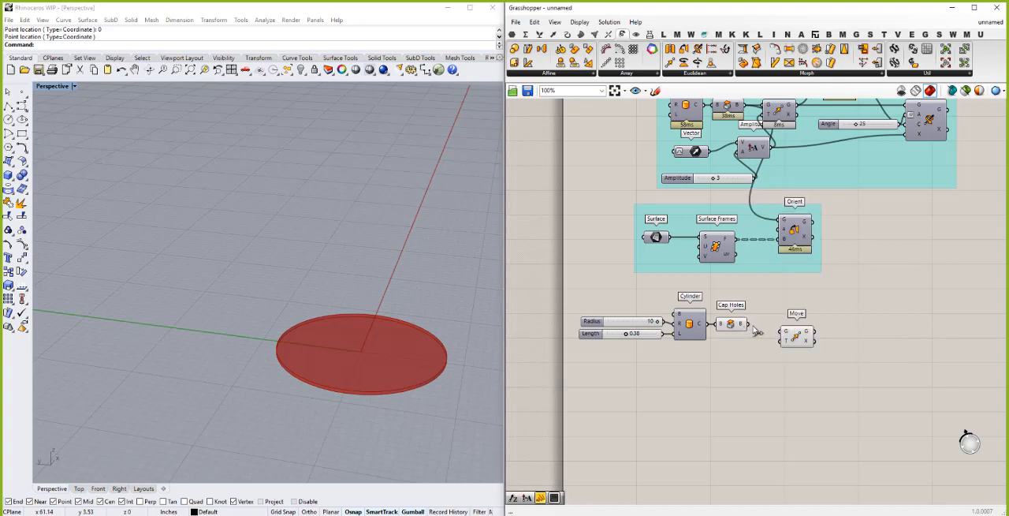
pyautogui.moveTo(750, 325); pyautogui.dragTo(832, 328)
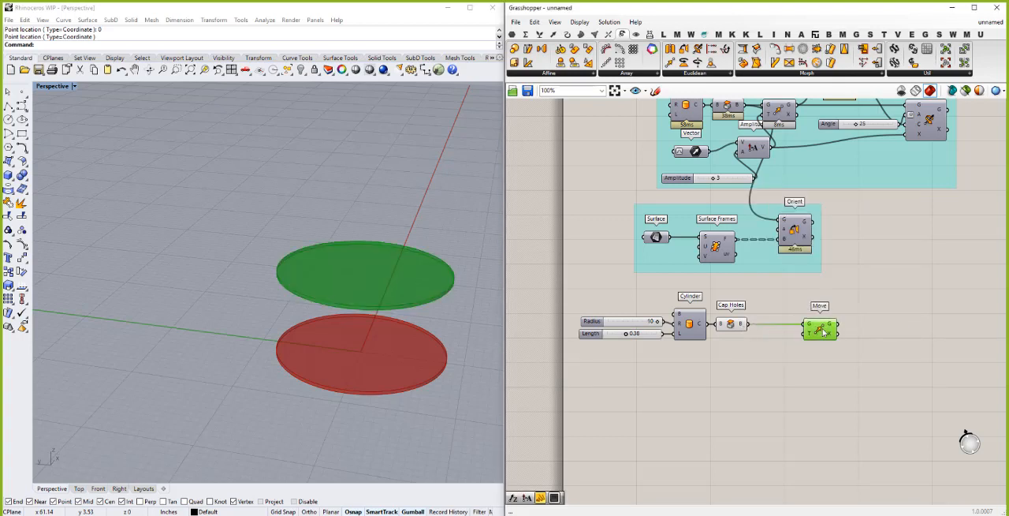
pyautogui.rightClick(733, 328)
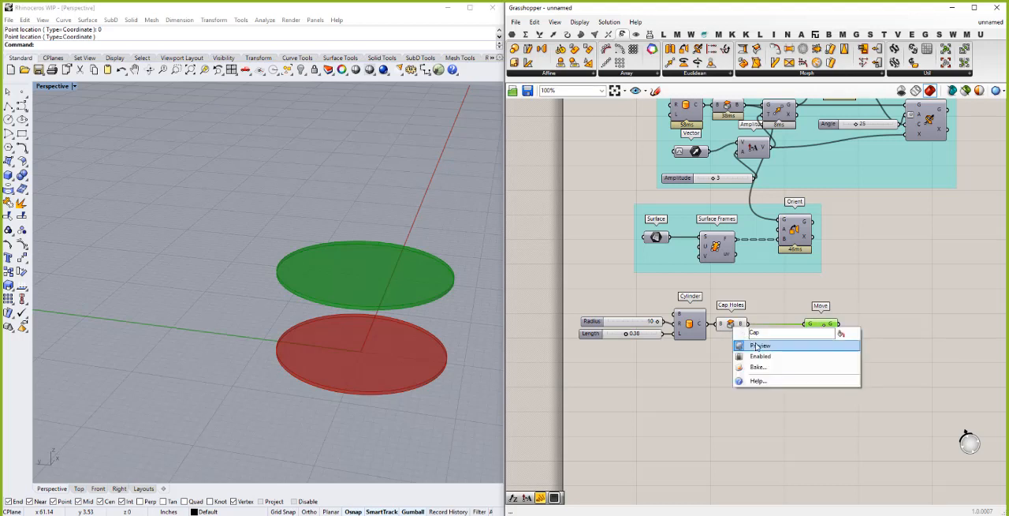
pyautogui.click(757, 346)
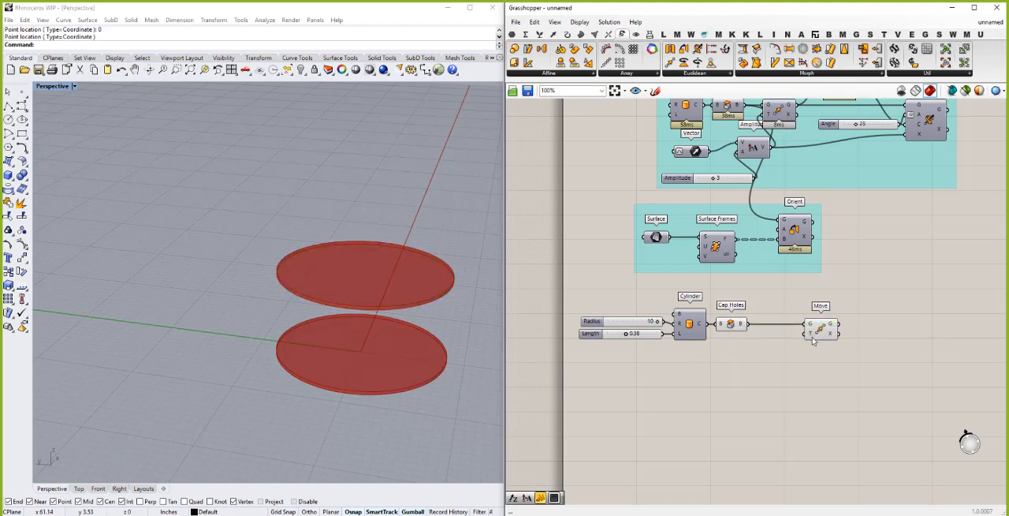
# - Add a Series component below the copied Cap Holes component
pyautogui.doubleClick(732, 368)
pyautogui.write('series')
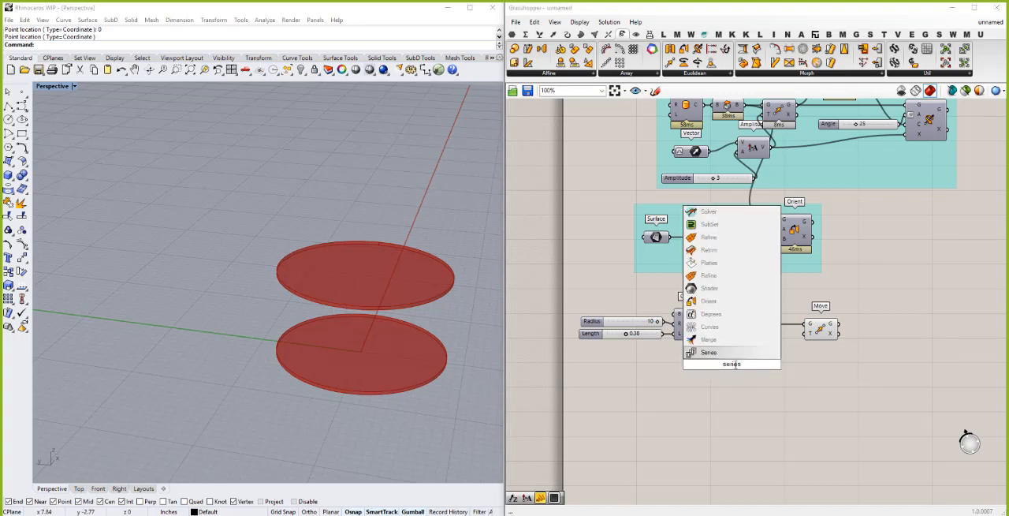
pyautogui.click(708, 352)
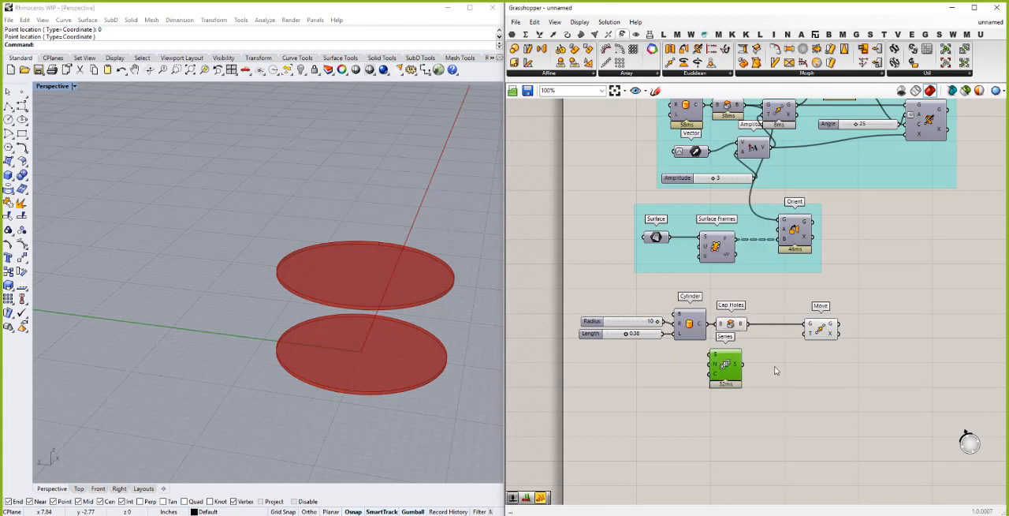
pyautogui.click(763, 369)
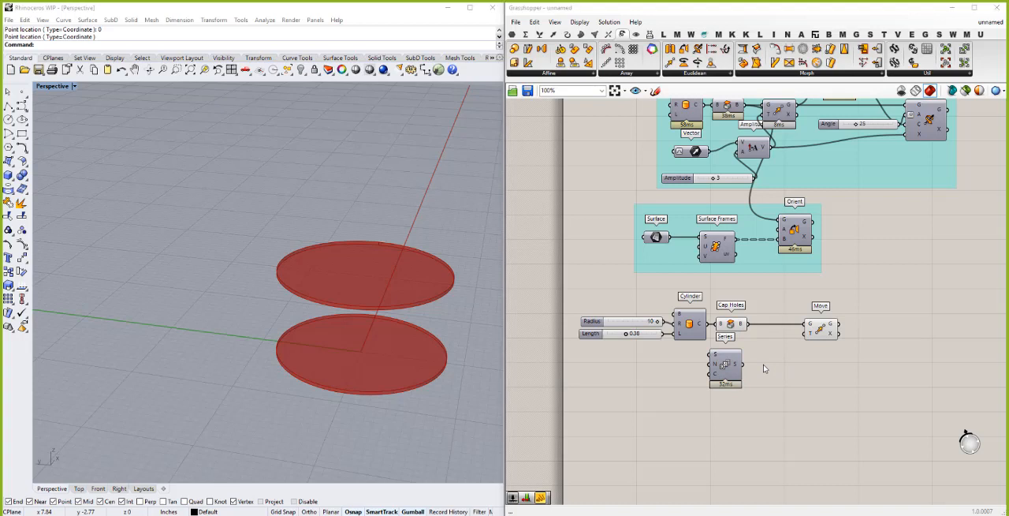
# - Add a Unit Z vector driven by the Series output and connect it to the Move component's translation input
pyautogui.doubleClick(763, 368)
pyautogui.write('z')
pyautogui.press('Return')
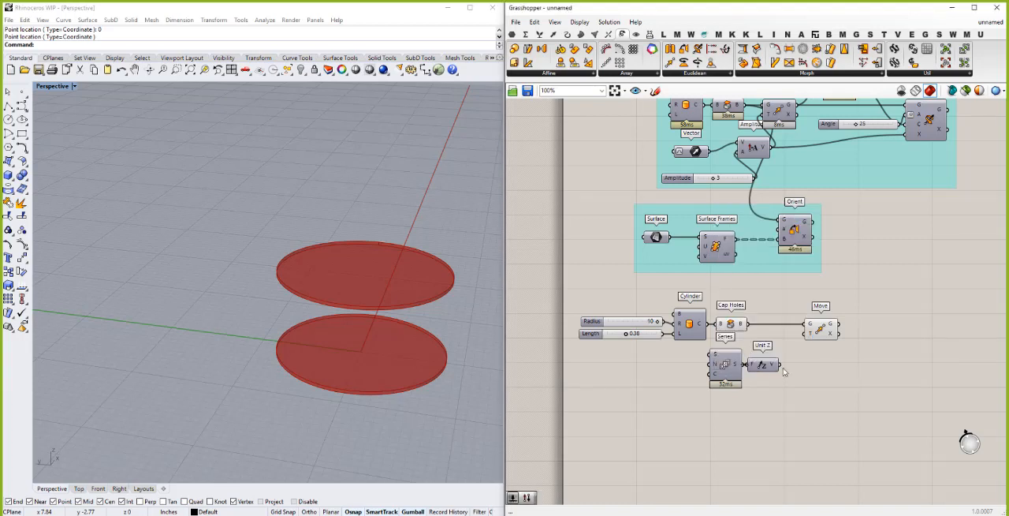
pyautogui.moveTo(783, 364); pyautogui.dragTo(807, 334)
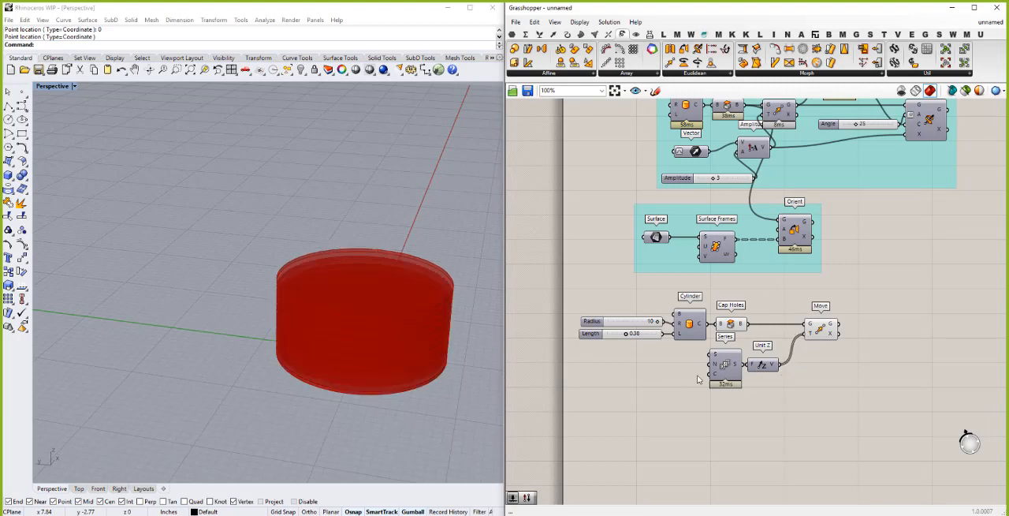
pyautogui.moveTo(739, 365)
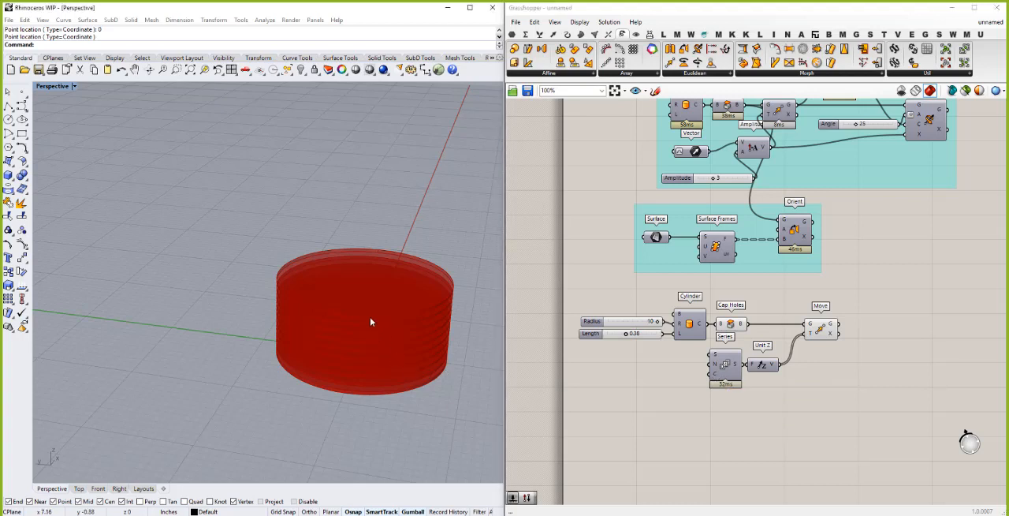
pyautogui.moveTo(378, 300)
pyautogui.mouseDown(button='right')
pyautogui.moveTo(381, 287)
pyautogui.moveTo(377, 317)
pyautogui.mouseUp(button='right')
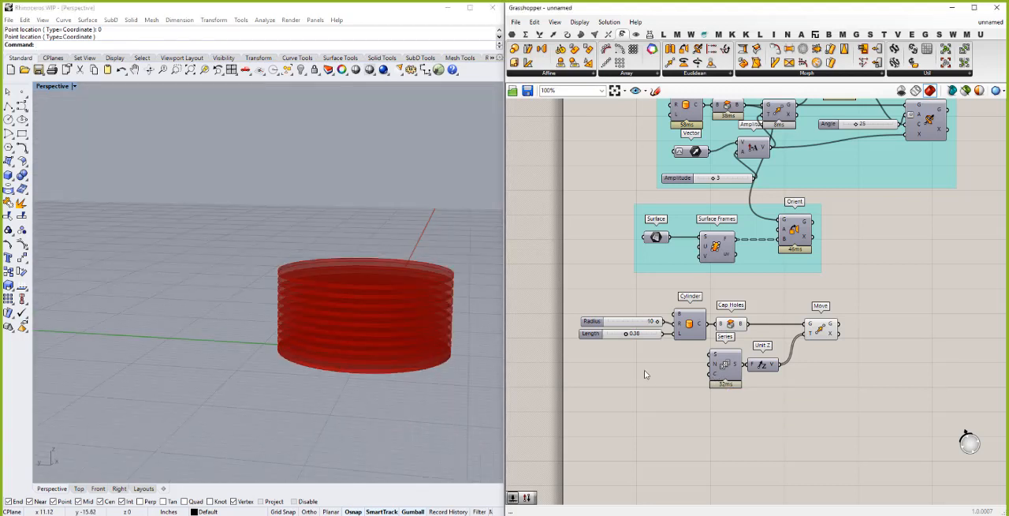
# - Add a number slider of 2 and connect it to the Series component's step input
pyautogui.doubleClick(644, 371)
pyautogui.write('2')
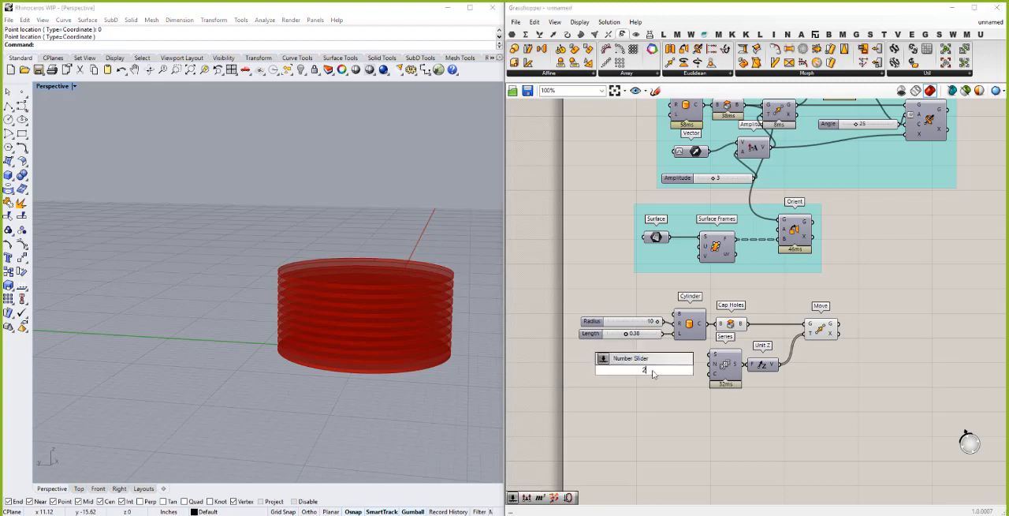
pyautogui.press('Return')
pyautogui.moveTo(686, 371); pyautogui.dragTo(711, 366)
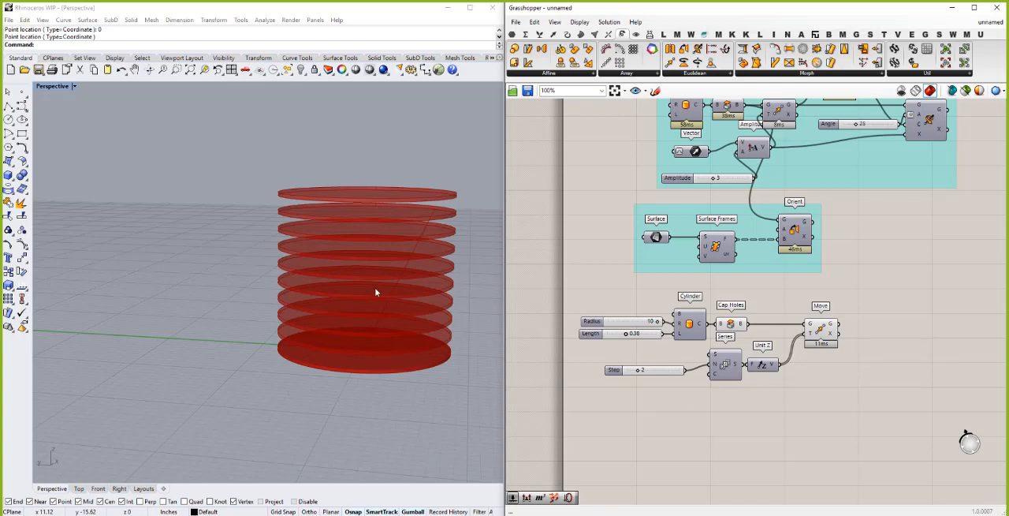
# - Add a Scale component beyond the Move component and feed its geometry input from the Cap Holes output
pyautogui.moveTo(345, 277); pyautogui.dragTo(343, 346, button='right')
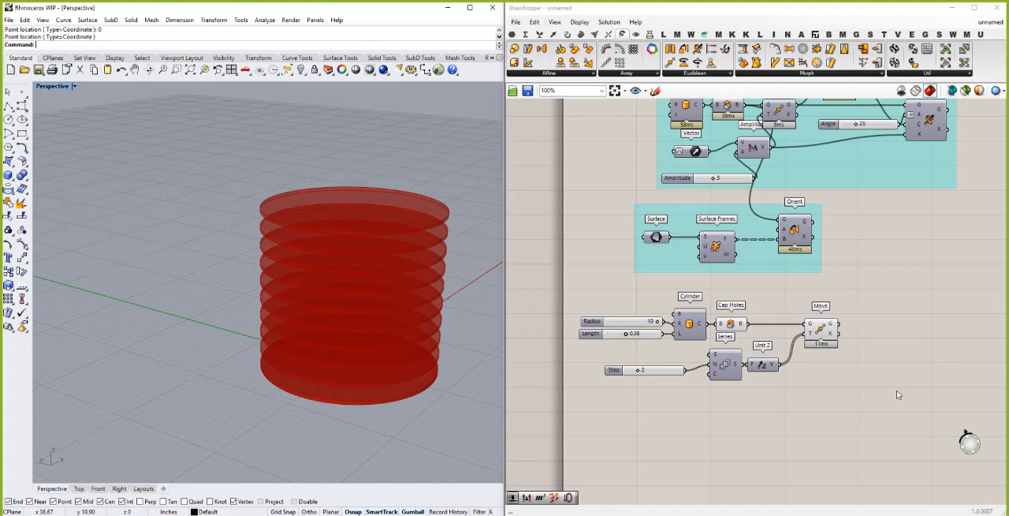
pyautogui.doubleClick(904, 330)
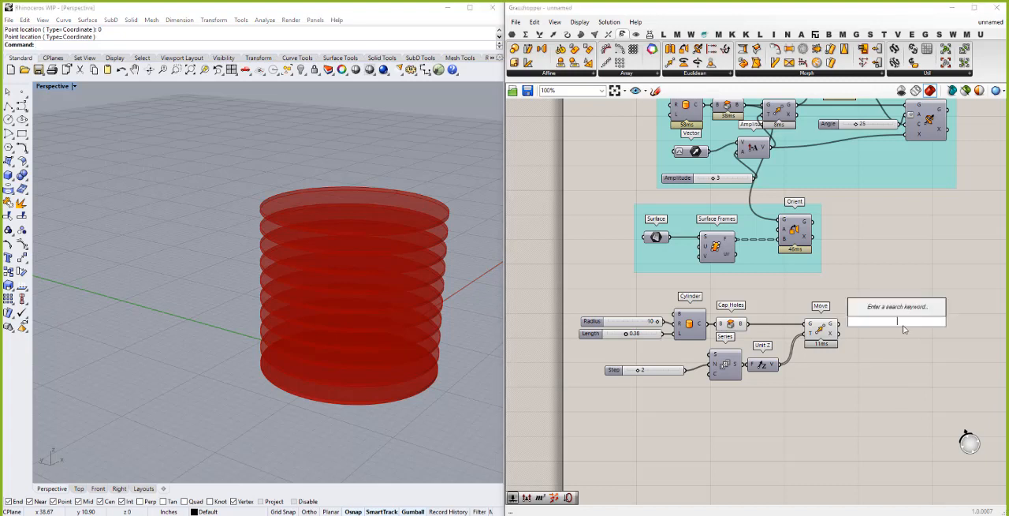
pyautogui.write('scale')
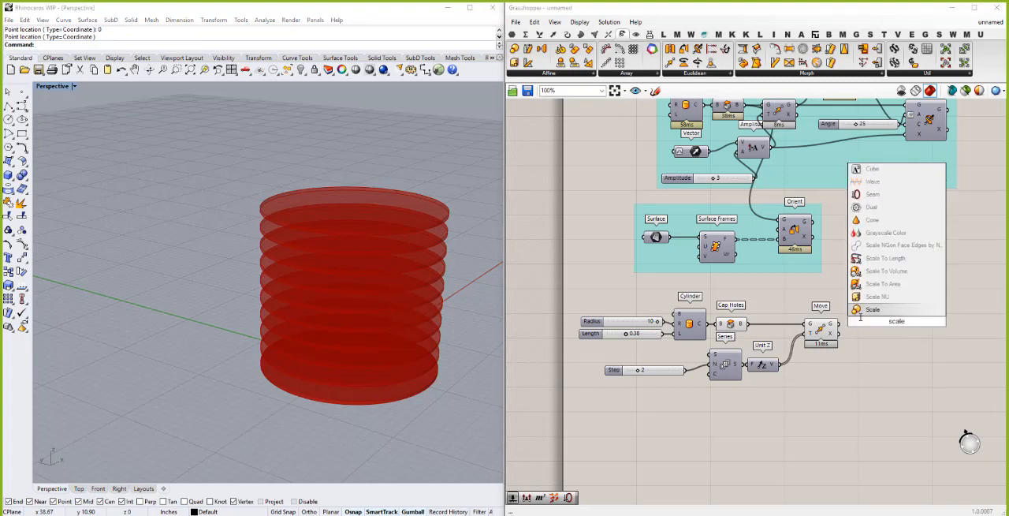
pyautogui.click(872, 311)
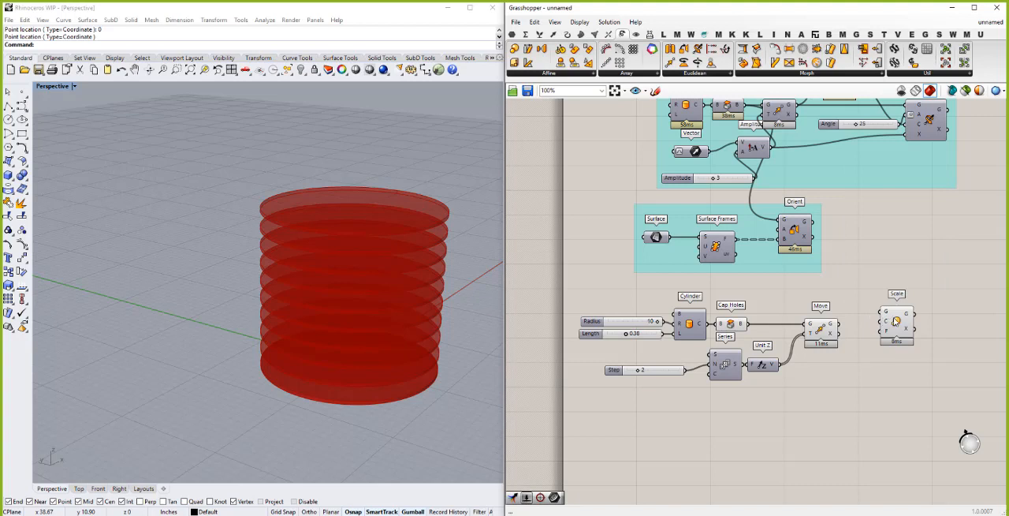
pyautogui.moveTo(908, 325); pyautogui.dragTo(745, 324)
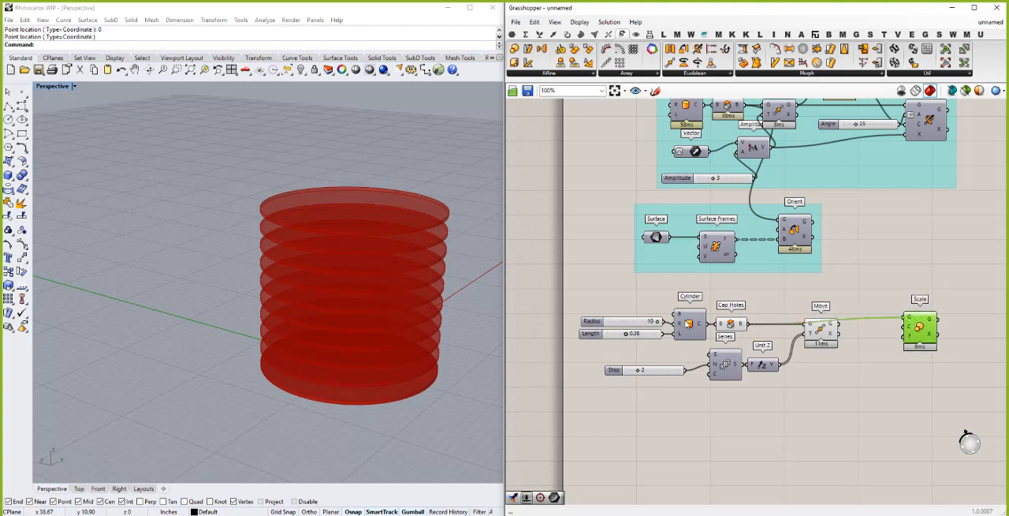
# - Turn off the preview of the Cap Holes component feeding the Move component
pyautogui.rightClick(733, 325)
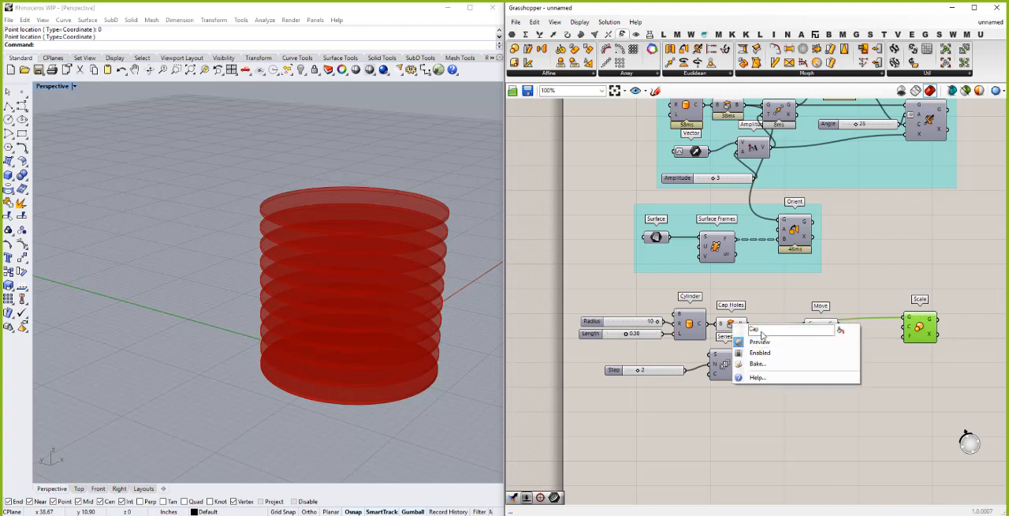
pyautogui.click(760, 341)
pyautogui.click(769, 286)
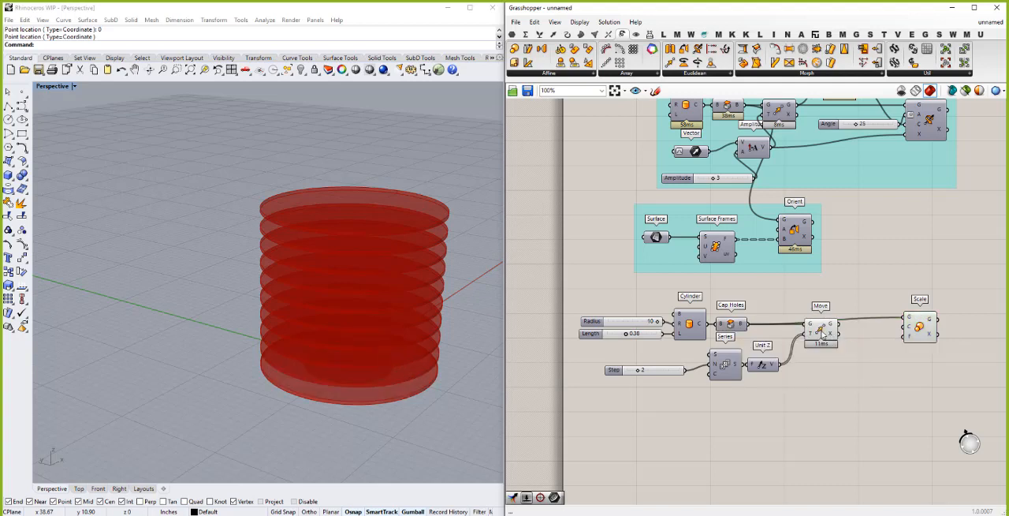
# - Shift the Move component slightly down and connect its geometry output to Scale's geometry input, replacing the Cap Holes wire
pyautogui.click(823, 337)
pyautogui.moveTo(823, 339); pyautogui.dragTo(821, 348)
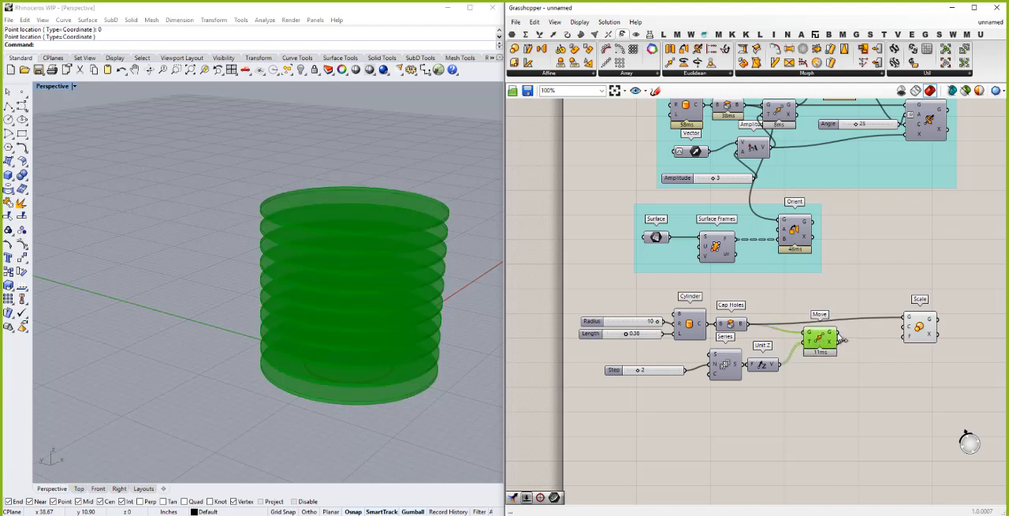
pyautogui.moveTo(904, 317); pyautogui.dragTo(833, 341)
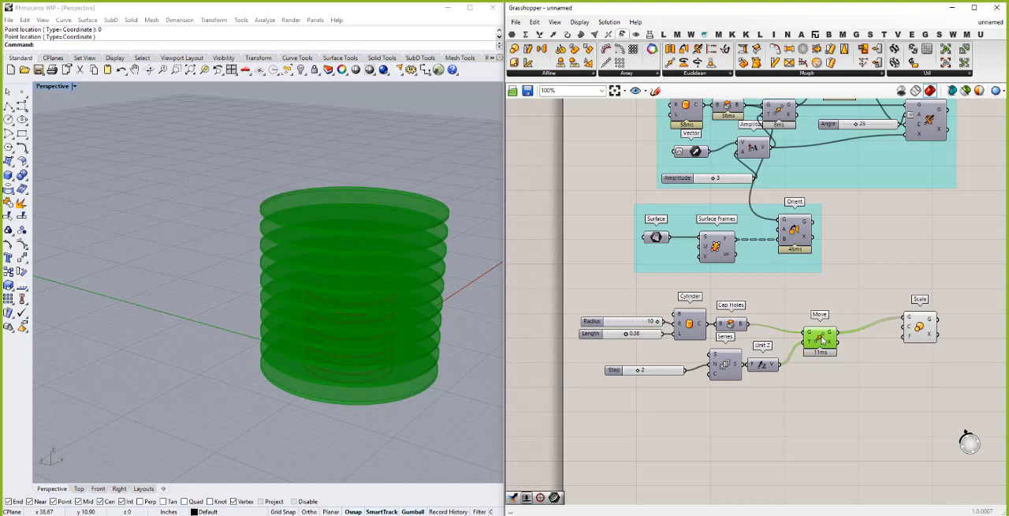
# - Turn the Move component's preview off and back on to check the scaled discs
pyautogui.rightClick(824, 340)
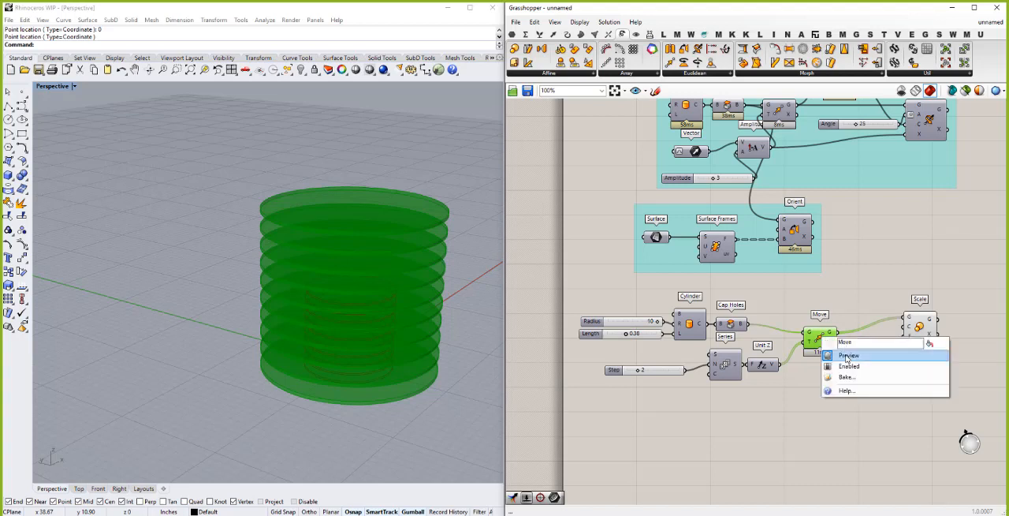
pyautogui.click(848, 356)
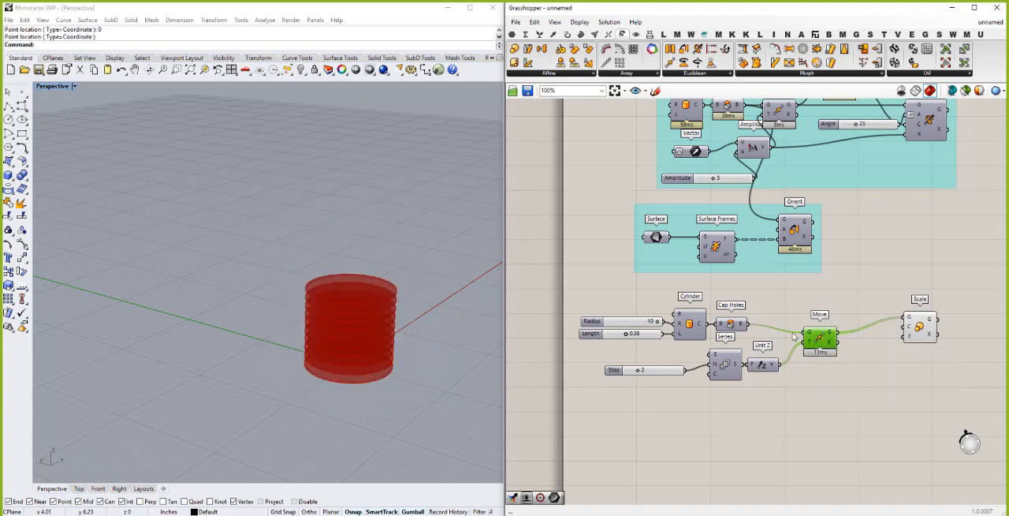
pyautogui.rightClick(824, 340)
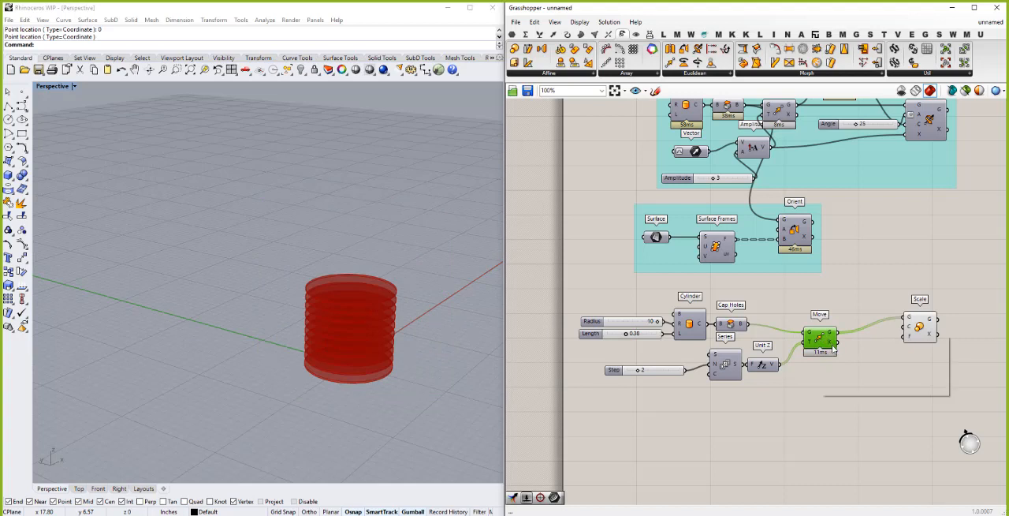
pyautogui.click(845, 354)
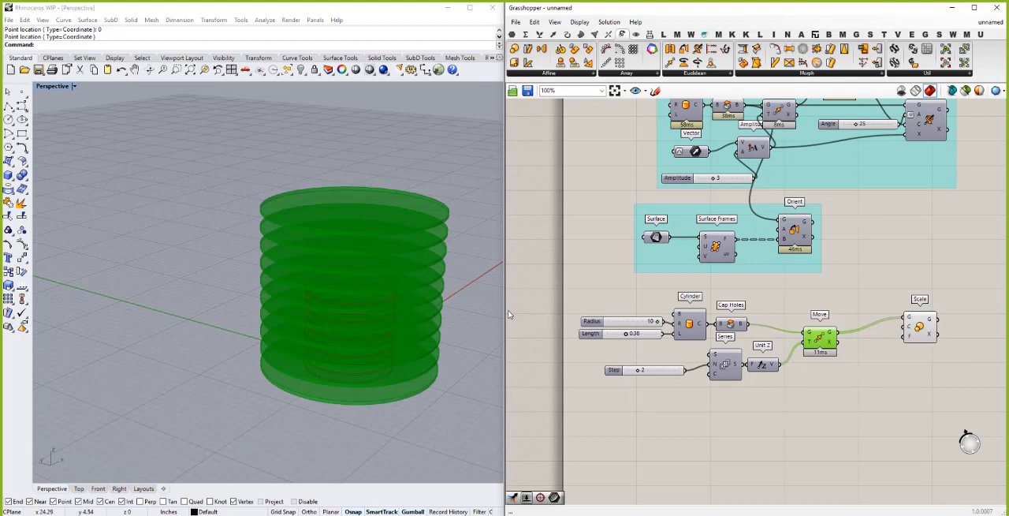
pyautogui.click(862, 367)
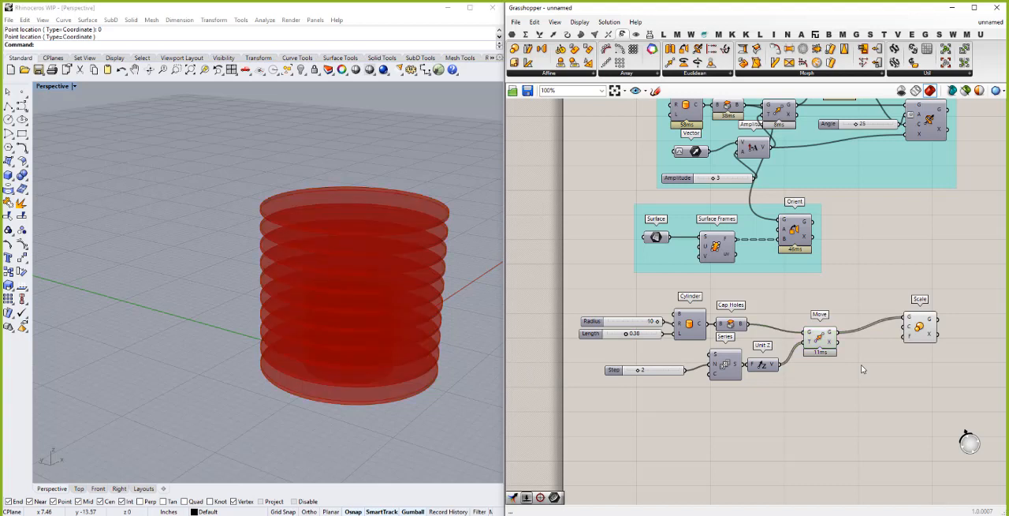
# - Add a Volume component fed by the Move geometry and connect its centroid output to Scale's center input
pyautogui.doubleClick(862, 366)
pyautogui.write('vo')
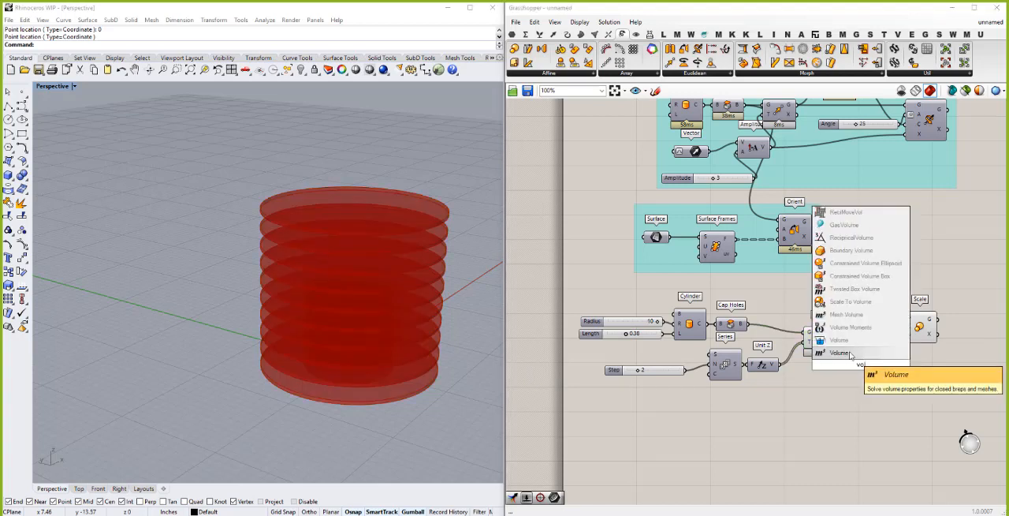
pyautogui.click(858, 354)
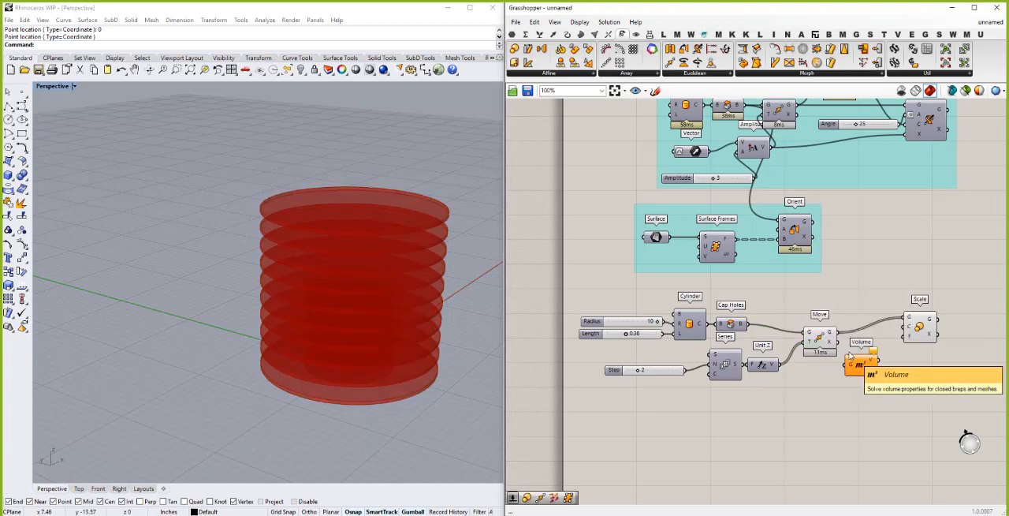
pyautogui.moveTo(838, 332); pyautogui.dragTo(906, 335)
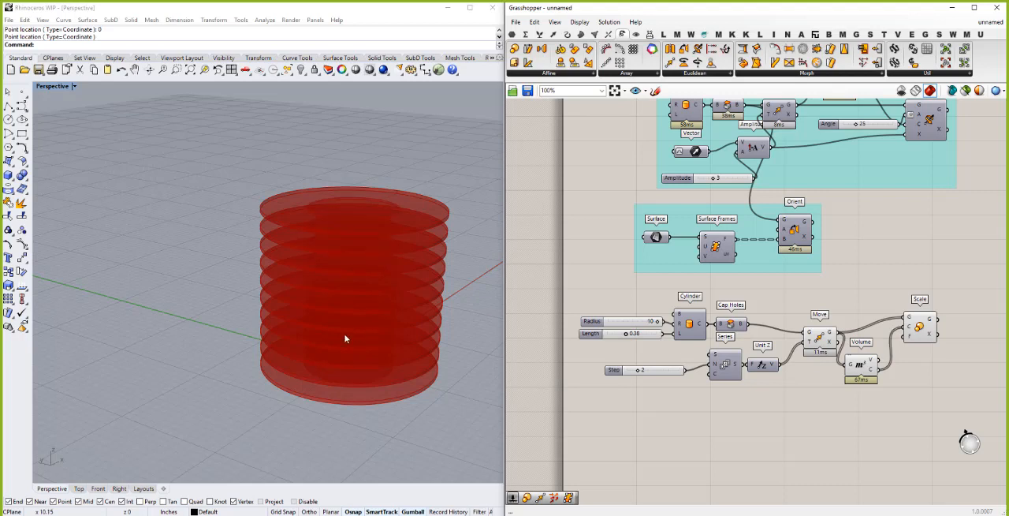
# - Turn off the Move component's preview and space the Scale and Volume components farther from it
pyautogui.click(920, 330)
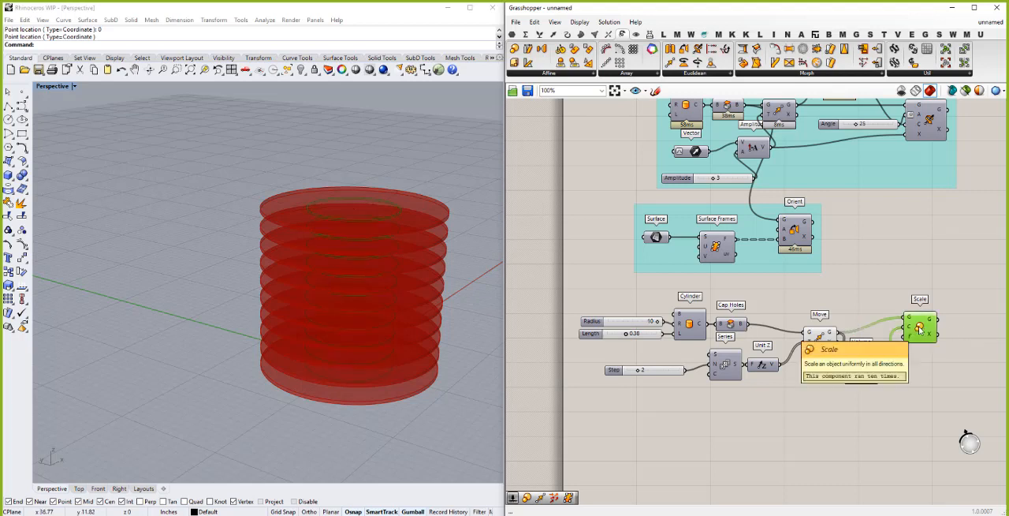
pyautogui.click(818, 337)
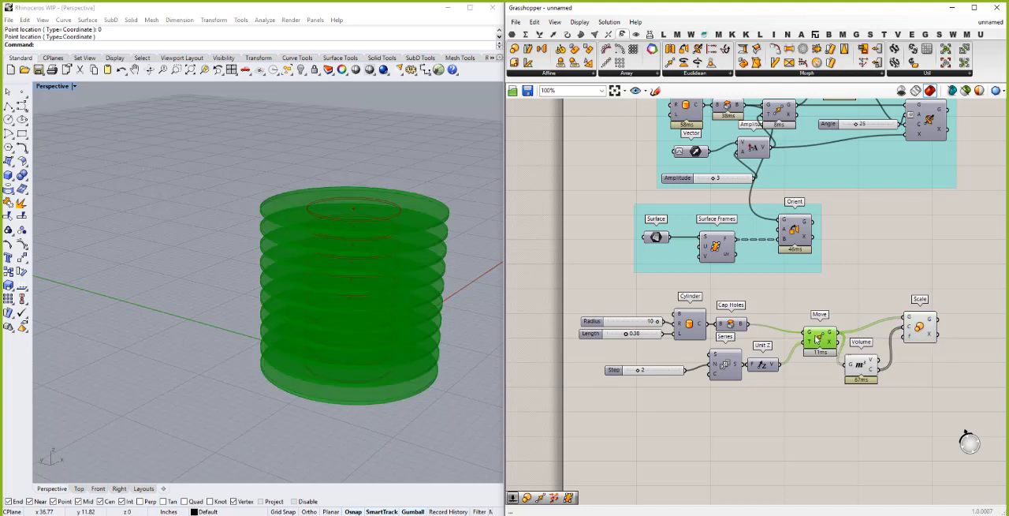
pyautogui.rightClick(817, 338)
pyautogui.click(847, 355)
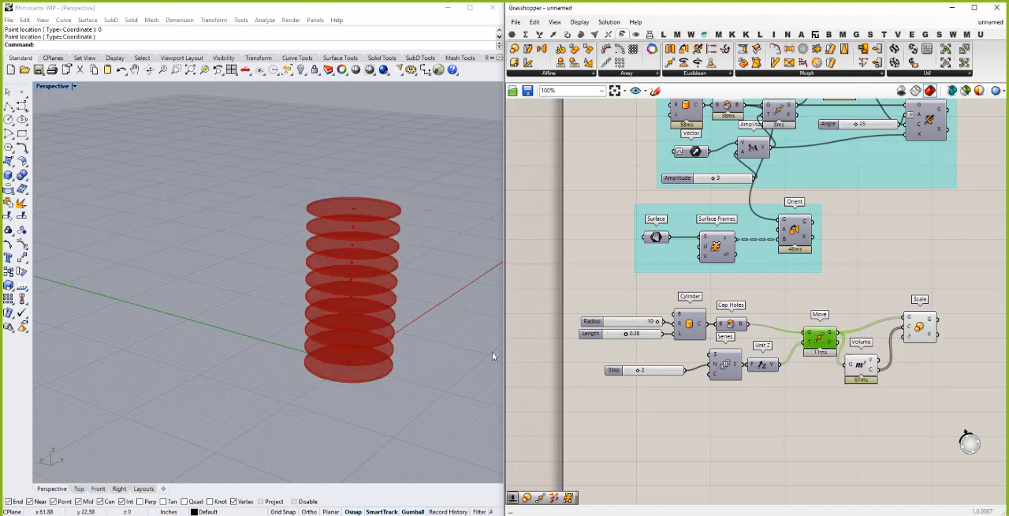
pyautogui.moveTo(927, 329); pyautogui.dragTo(976, 341)
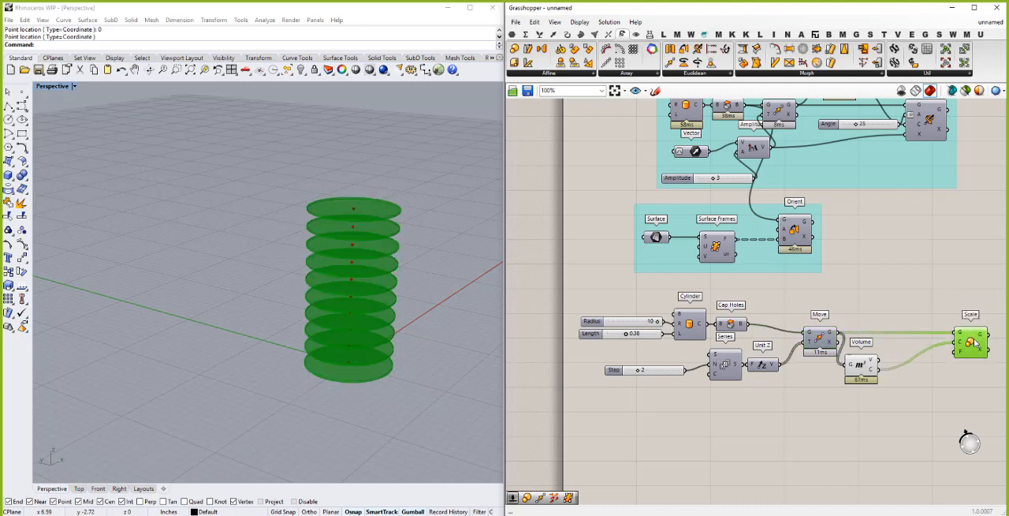
pyautogui.moveTo(871, 363); pyautogui.dragTo(897, 360)
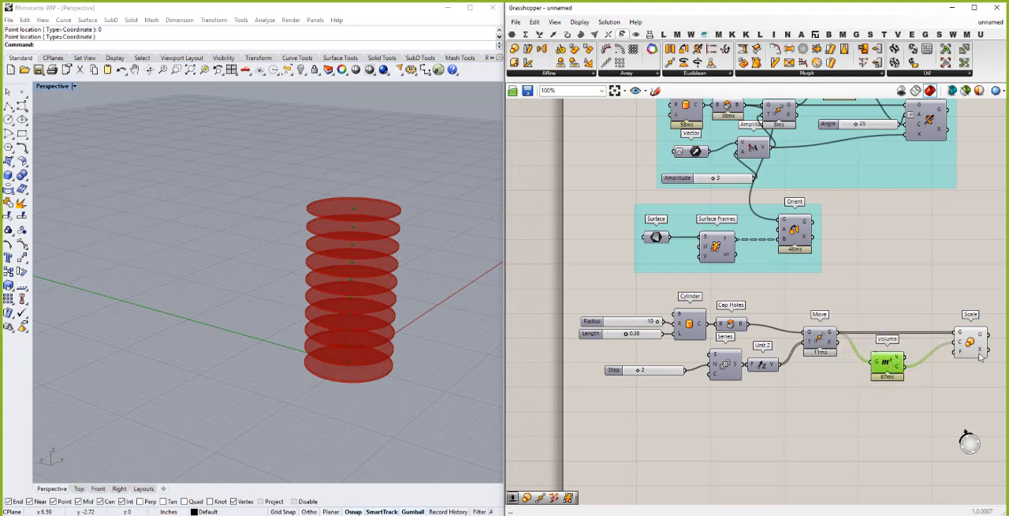
# - Connect the Series output to Scale's factor input and inspect the scaled discs from the side
pyautogui.moveTo(961, 355)
pyautogui.moveTo(743, 367); pyautogui.dragTo(961, 359)
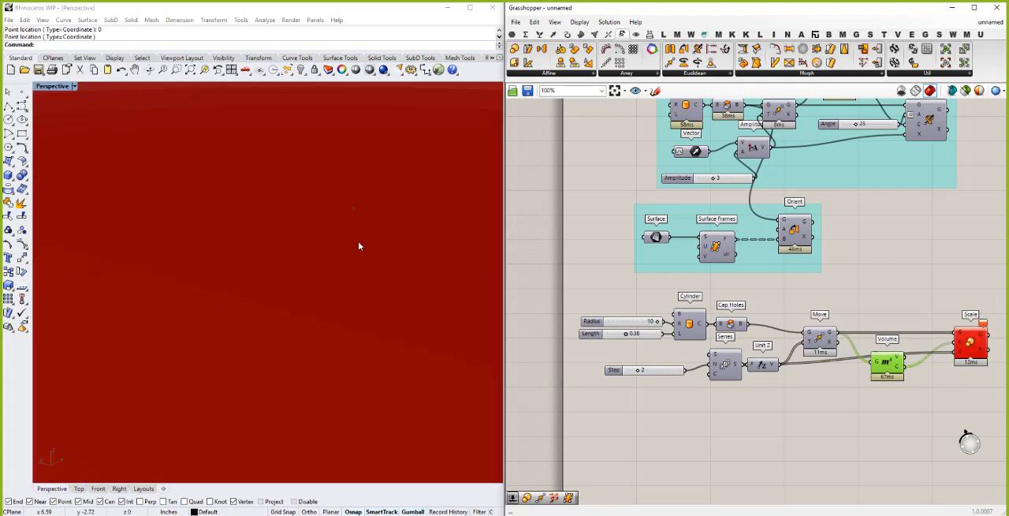
pyautogui.scroll(-8, 333, 273)
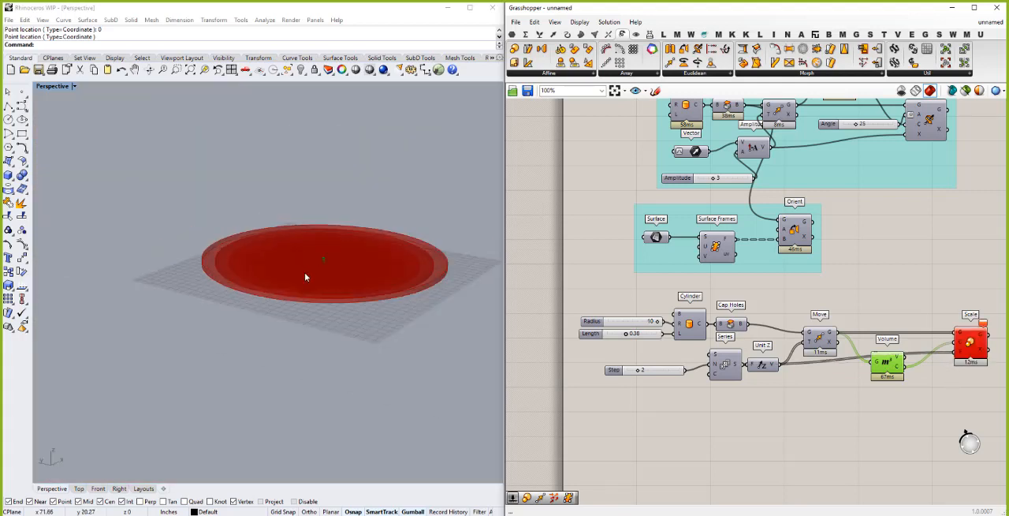
pyautogui.moveTo(324, 228); pyautogui.dragTo(325, 237, button='right')
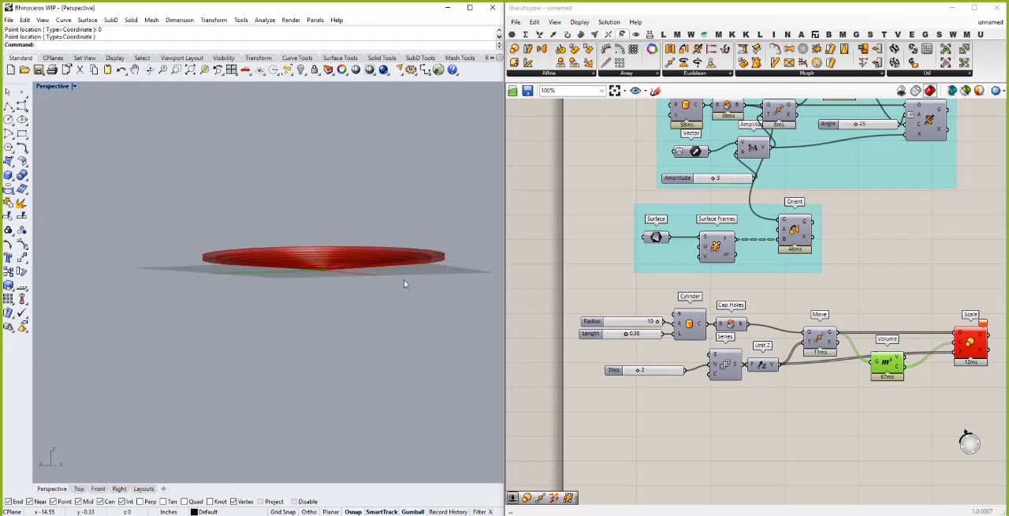
pyautogui.scroll(3, 907, 406)
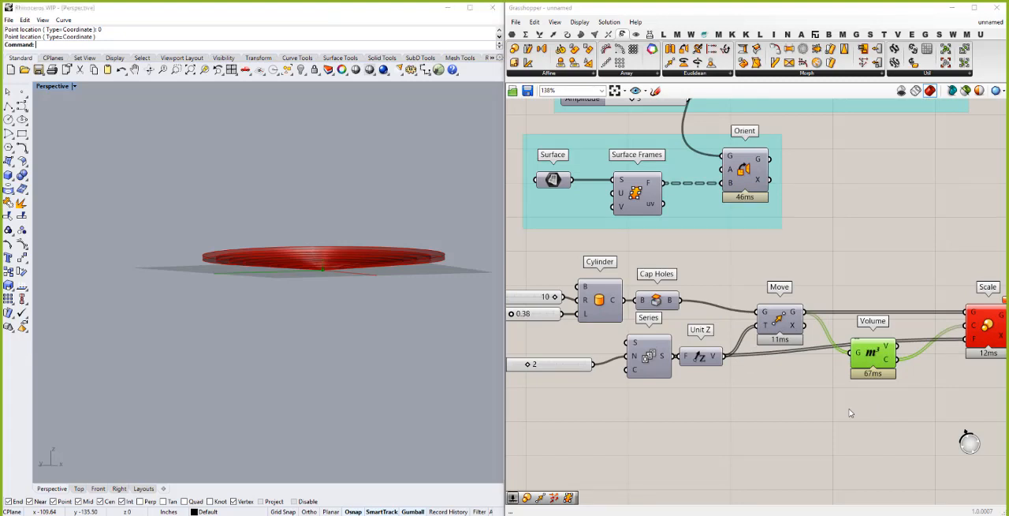
# - Add a Construct Domain component and place it below the Move component
pyautogui.doubleClick(850, 412)
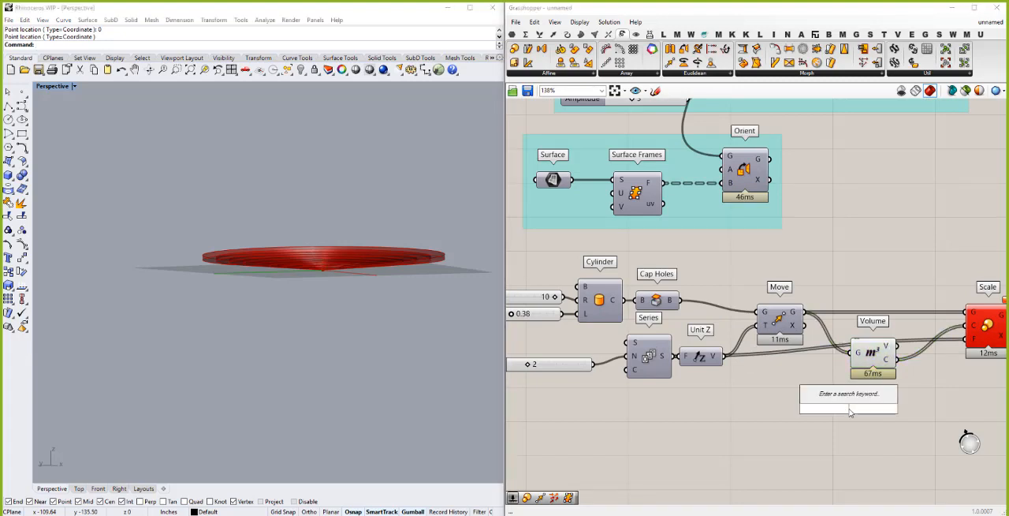
pyautogui.write('domain')
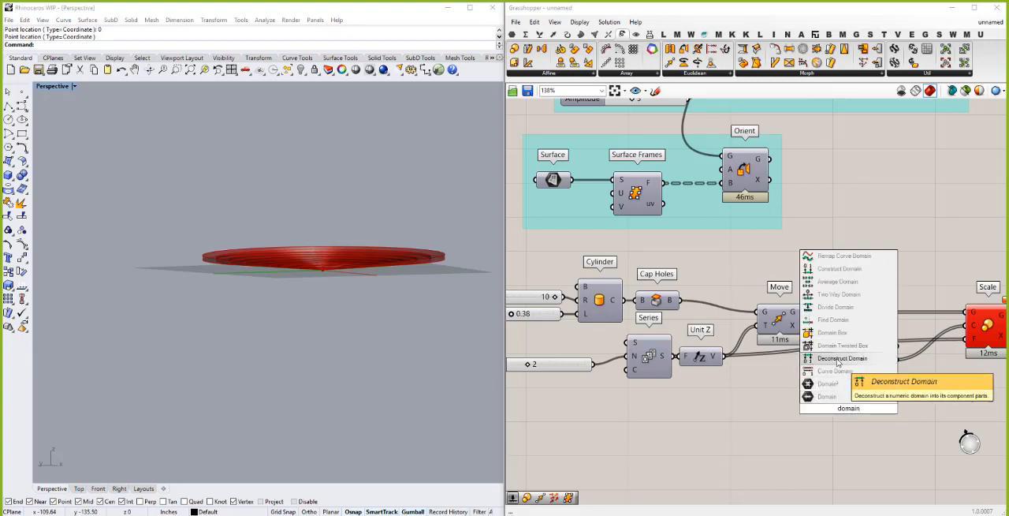
pyautogui.click(838, 269)
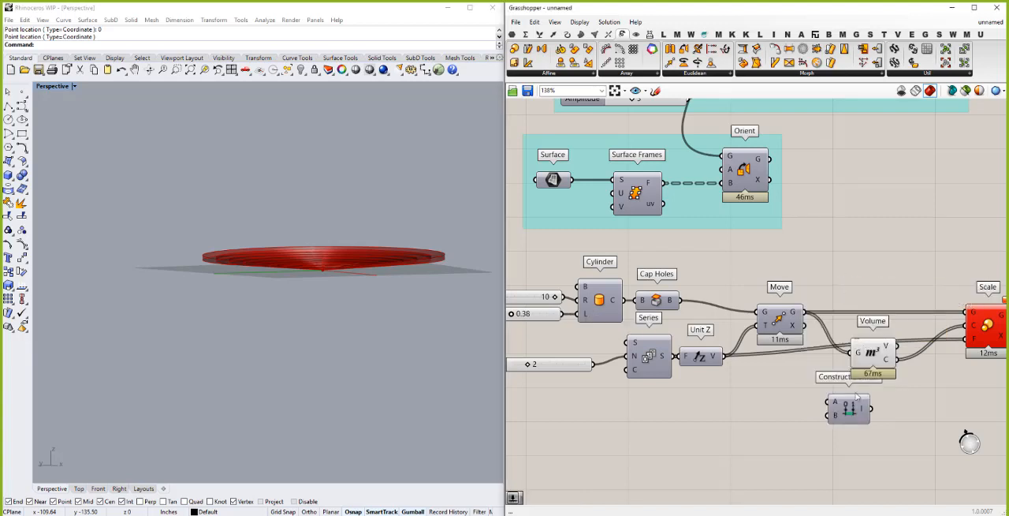
pyautogui.moveTo(853, 411); pyautogui.dragTo(764, 411)
# - Add a Range component beside Construct Domain, and shift Construct Domain up beneath the Move component
pyautogui.click(841, 417)
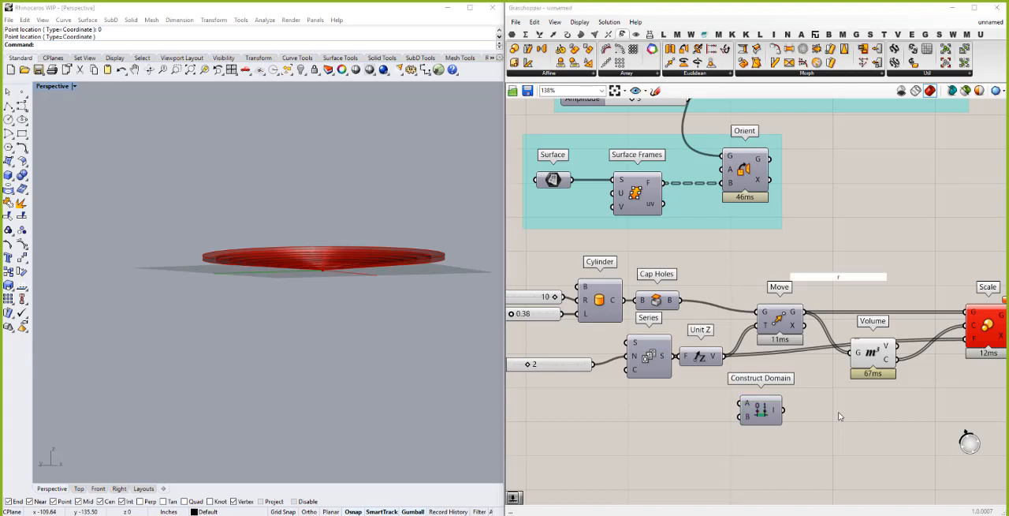
pyautogui.doubleClick(841, 416)
pyautogui.write('range')
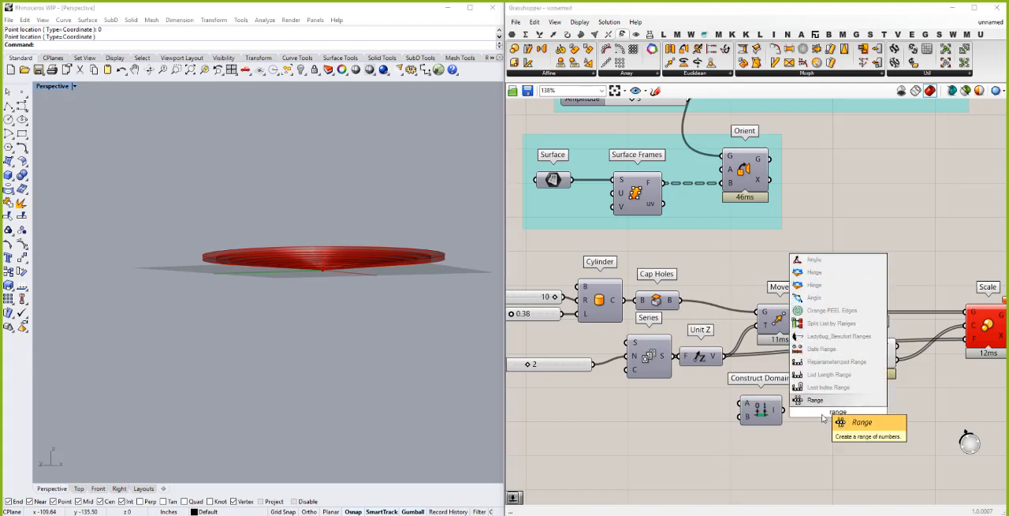
pyautogui.click(819, 400)
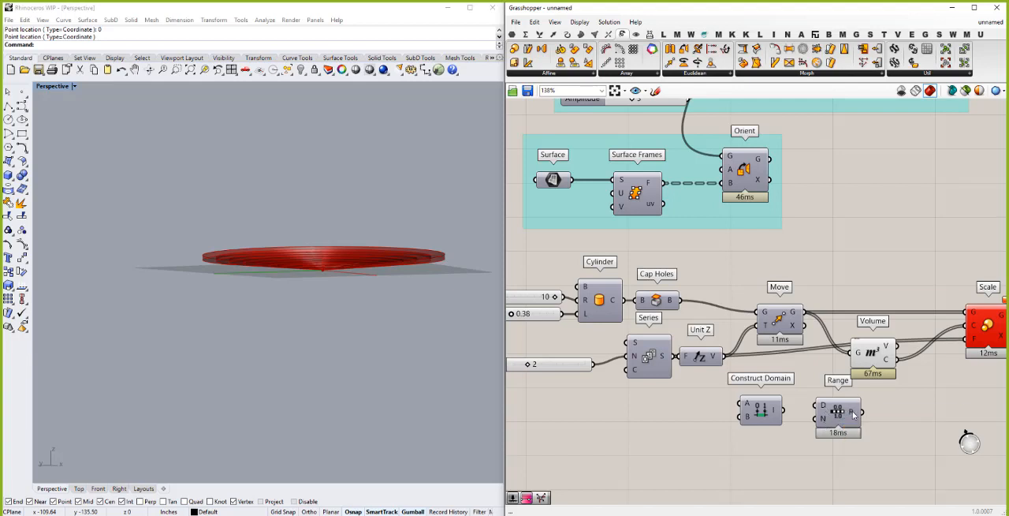
pyautogui.moveTo(853, 414)
pyautogui.moveTo(765, 410); pyautogui.dragTo(767, 384)
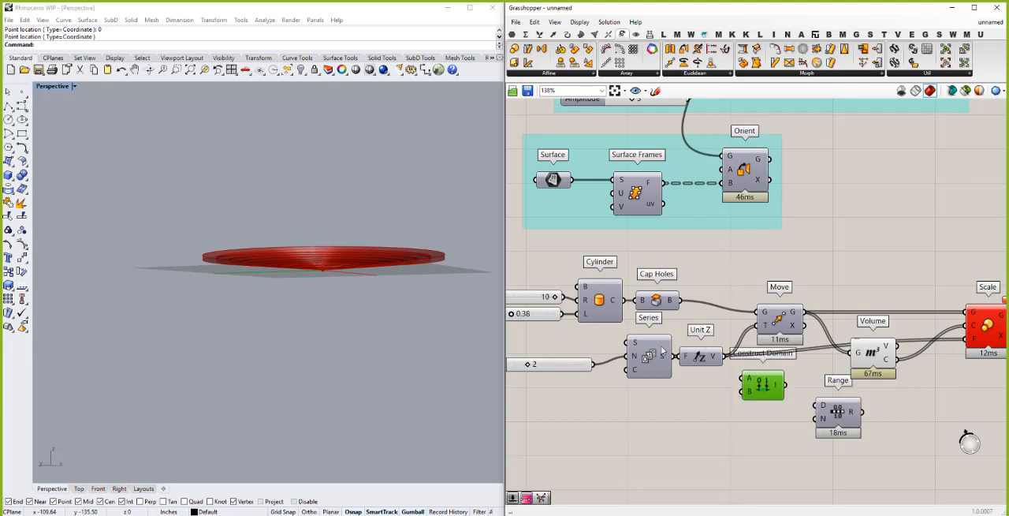
# - Add a List Length component, feed it the Series output, and connect its length to Range's steps input
pyautogui.moveTo(664, 358)
pyautogui.doubleClick(681, 431)
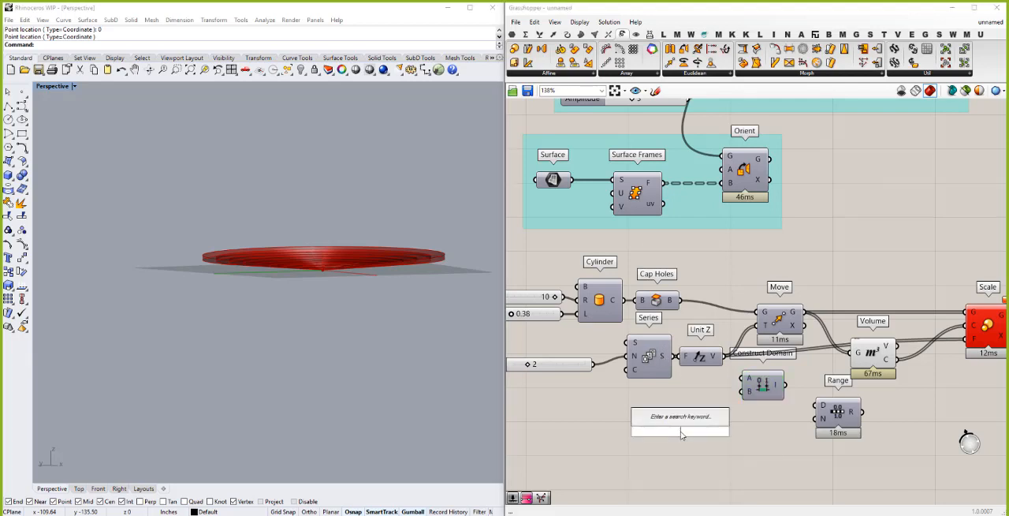
pyautogui.write('length')
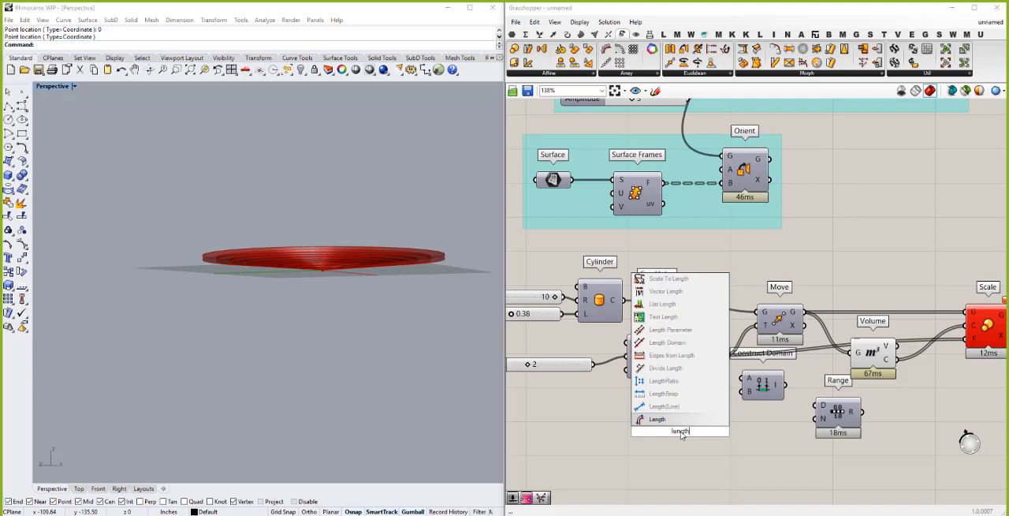
pyautogui.click(662, 305)
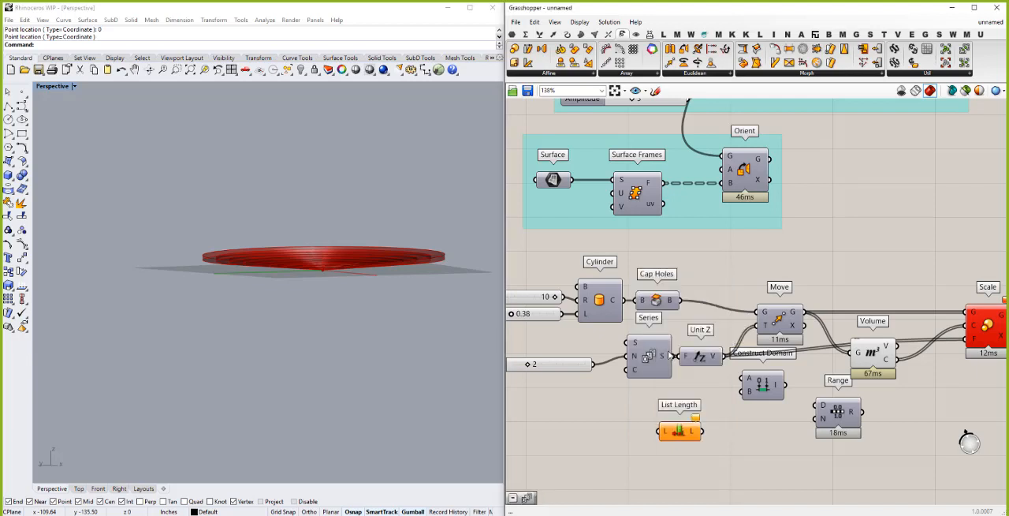
pyautogui.moveTo(672, 357); pyautogui.dragTo(821, 418)
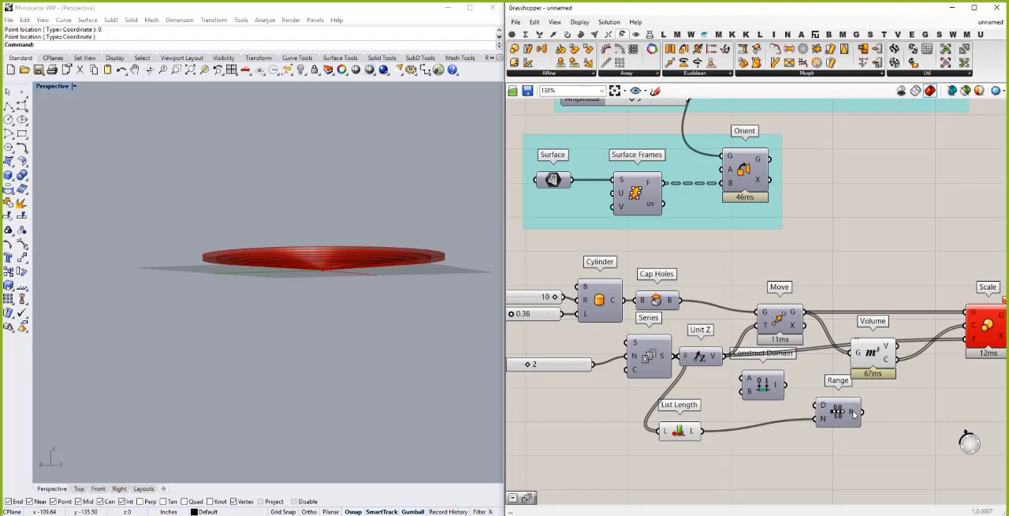
# - Shift the Range component down slightly, replace Scale's factor input with Range's output, and inspect the scaled discs up close
pyautogui.moveTo(852, 413)
pyautogui.moveTo(837, 413); pyautogui.dragTo(836, 422)
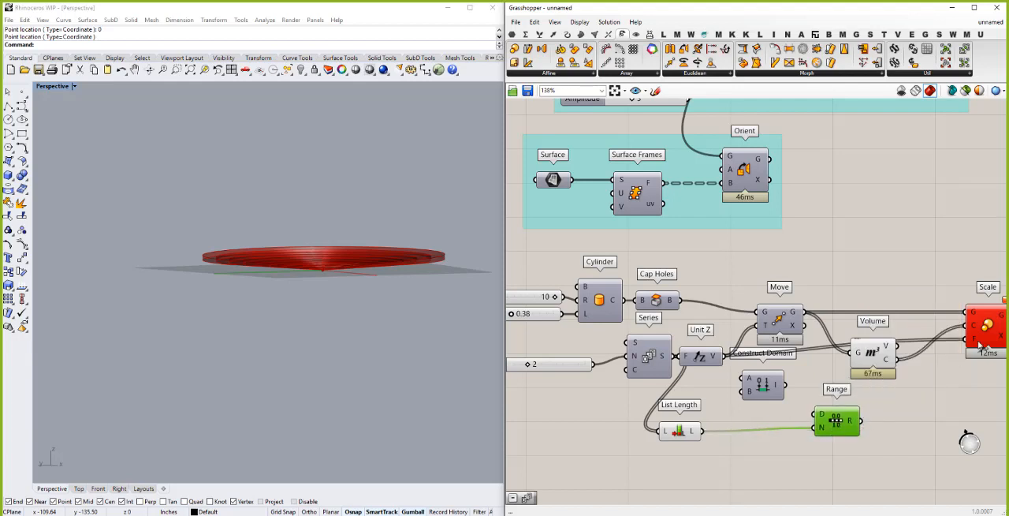
pyautogui.moveTo(980, 337); pyautogui.dragTo(970, 340)
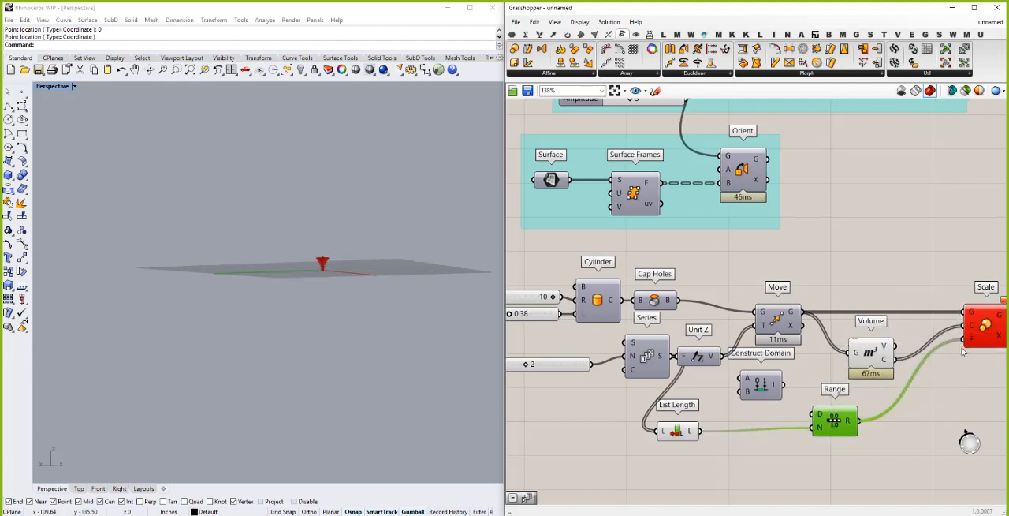
pyautogui.moveTo(316, 241); pyautogui.dragTo(333, 278, button='right')
pyautogui.scroll(5, 332, 279)
pyautogui.scroll(3, 362, 276)
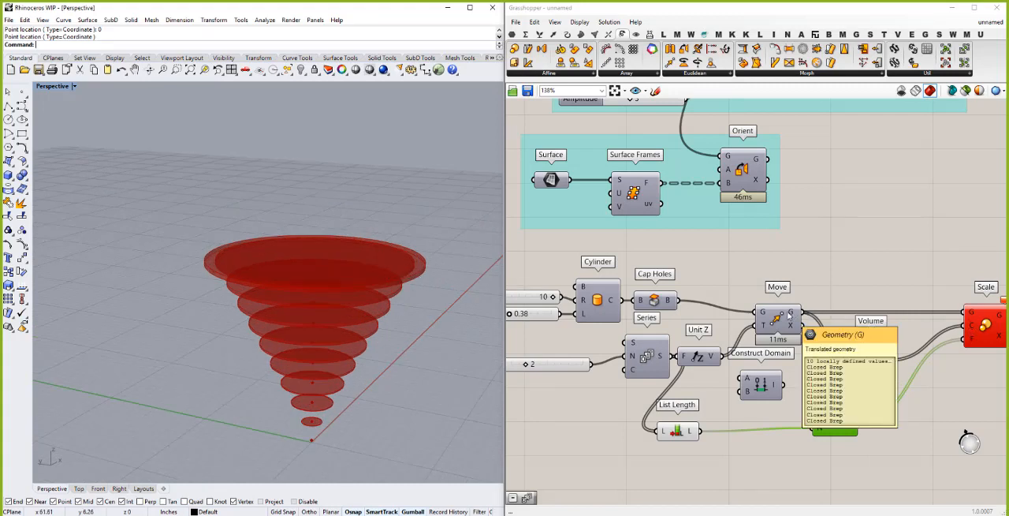
# - Apply the expression x-1 to Range's steps input and check the resulting list of numbers
pyautogui.moveTo(792, 315)
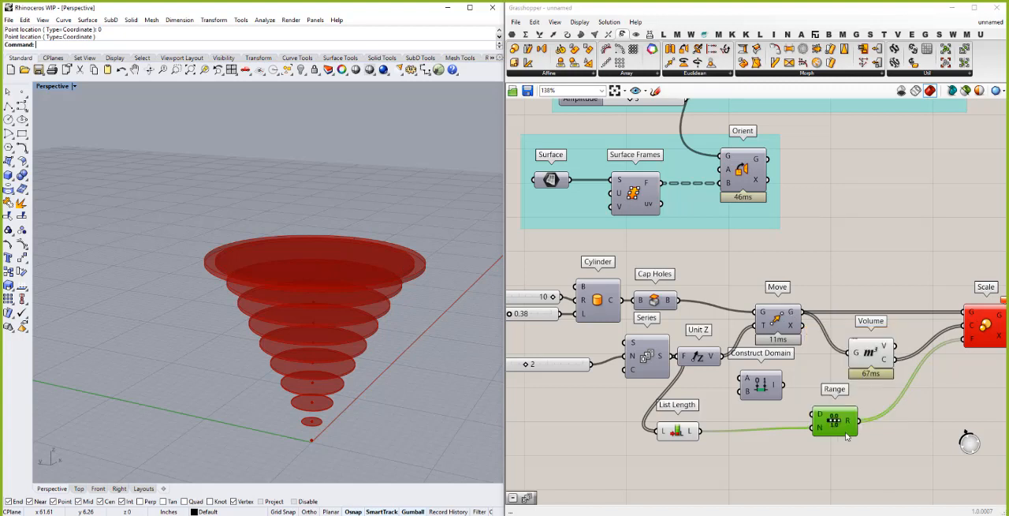
pyautogui.moveTo(847, 424)
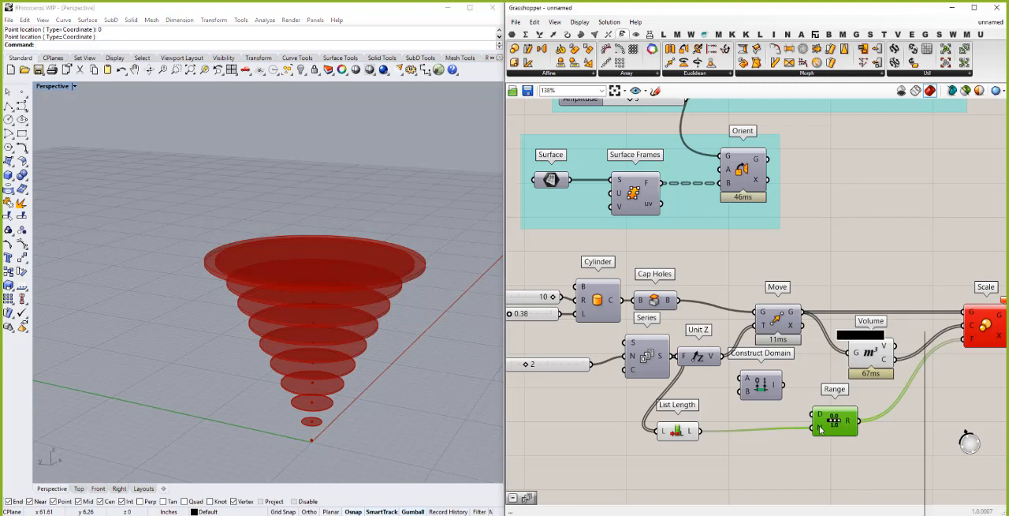
pyautogui.rightClick(820, 428)
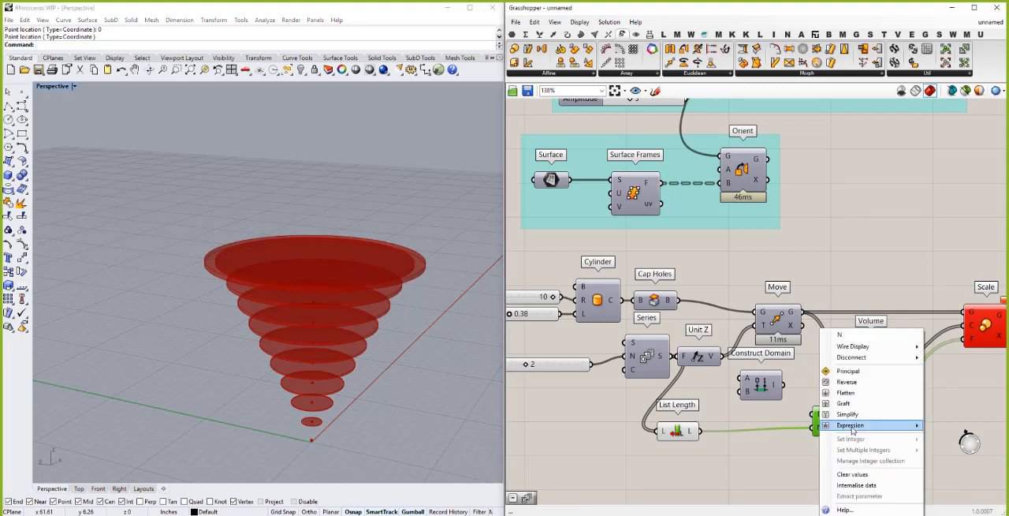
pyautogui.moveTo(871, 431)
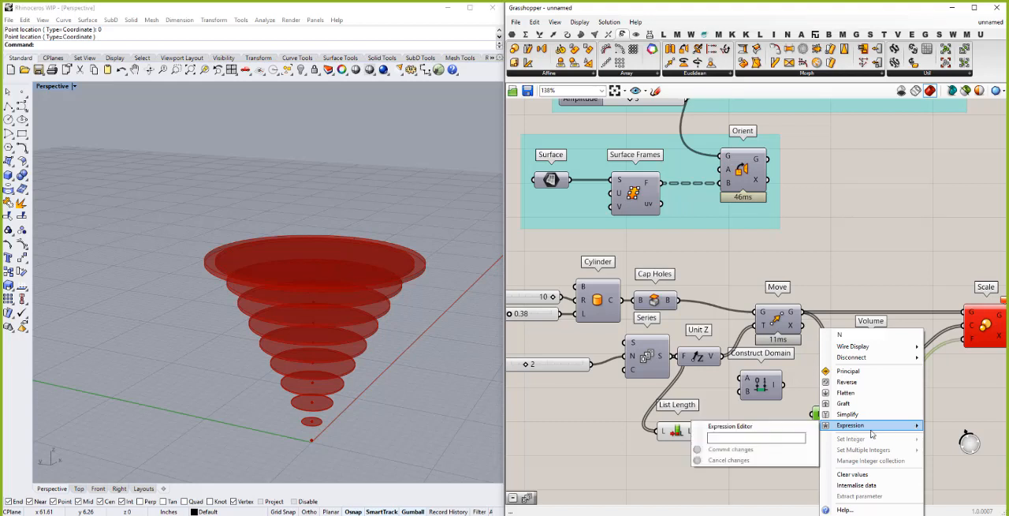
pyautogui.click(779, 436)
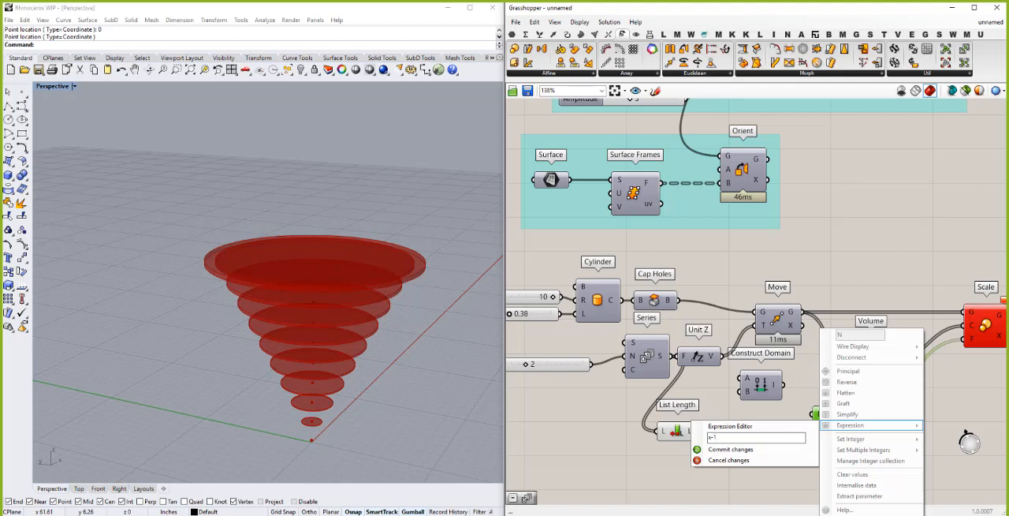
pyautogui.click(733, 449)
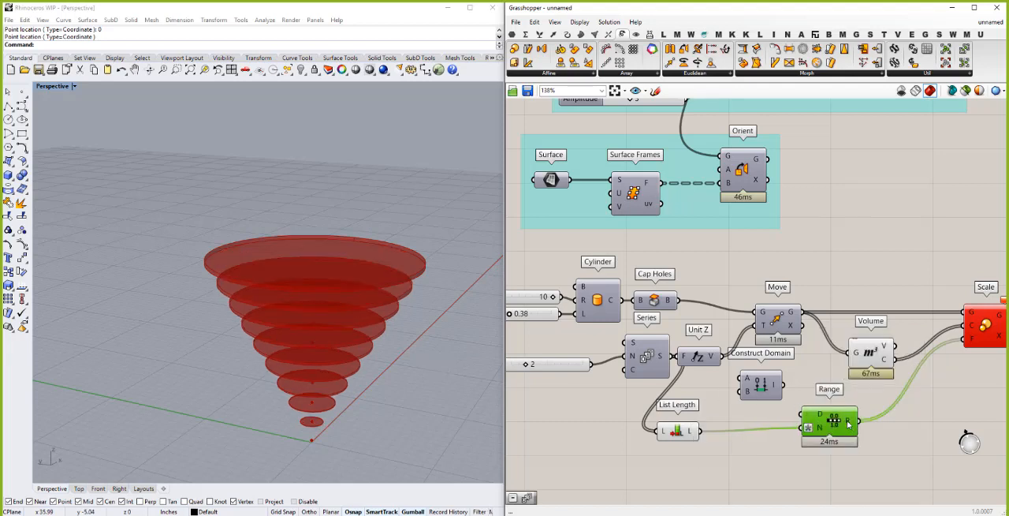
pyautogui.moveTo(848, 424)
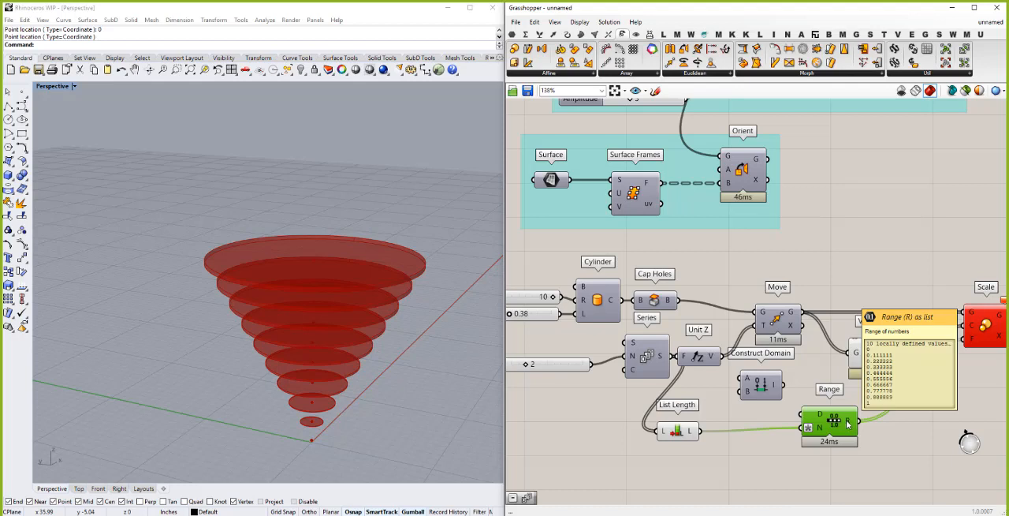
# - Try subtracting a slider value of 1 from the list length with a Subtraction component, and delete both additions
pyautogui.click(729, 464)
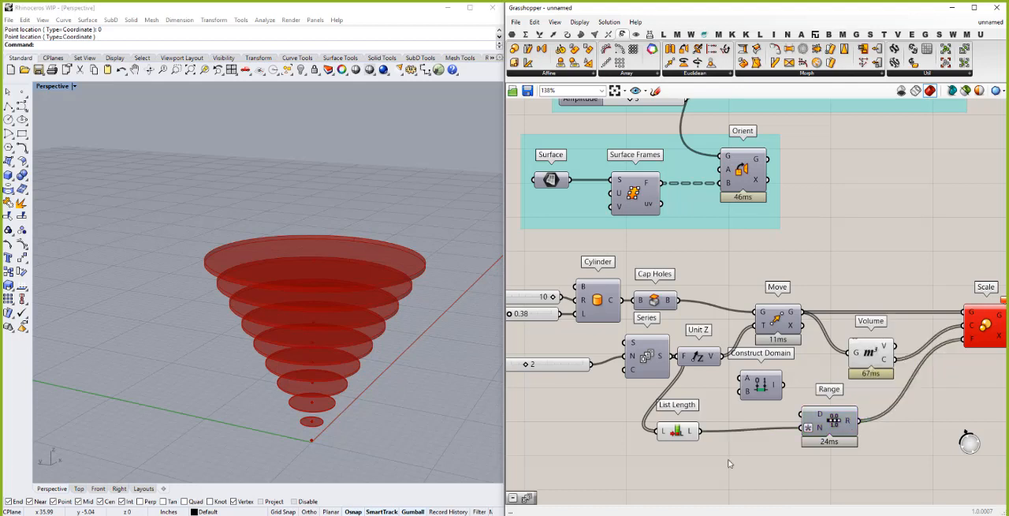
pyautogui.doubleClick(728, 464)
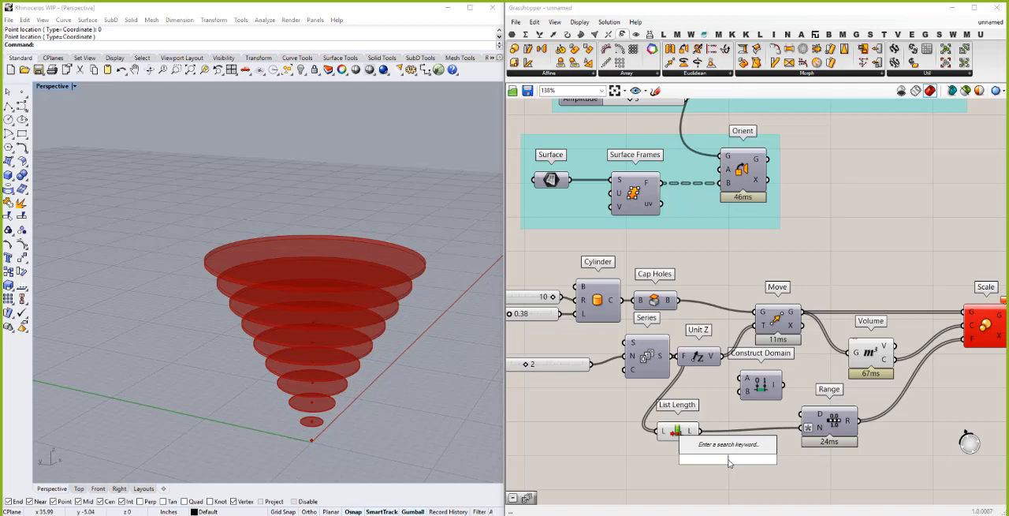
pyautogui.write('sub')
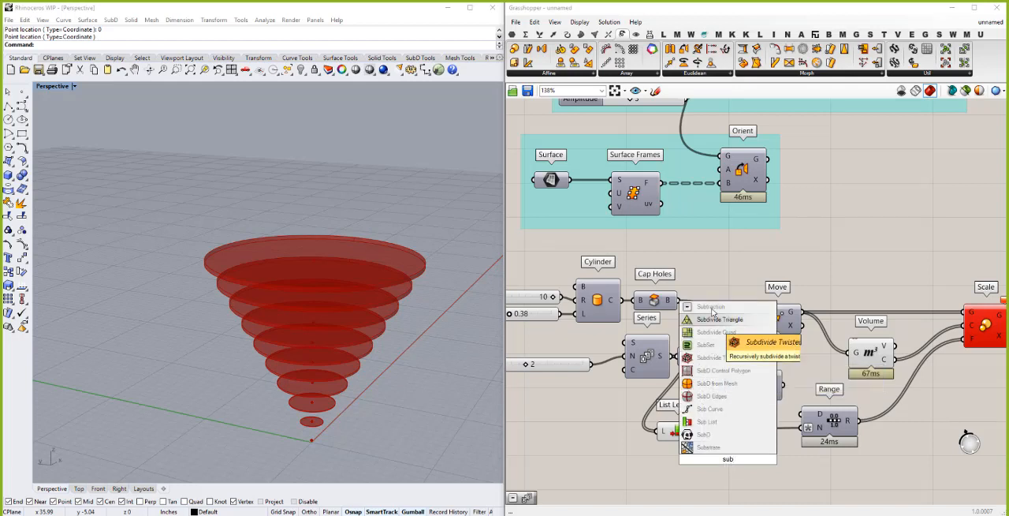
pyautogui.click(711, 306)
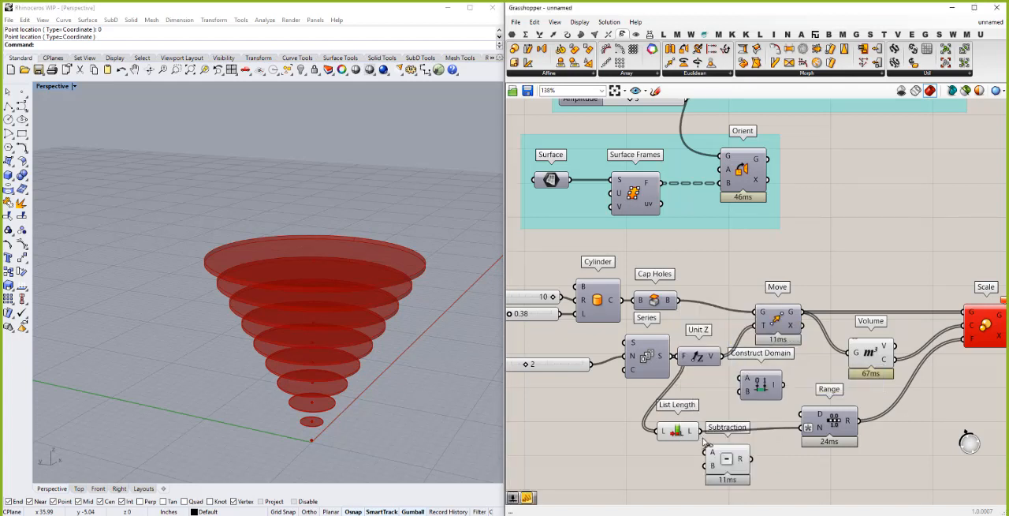
pyautogui.doubleClick(623, 471)
pyautogui.write('1')
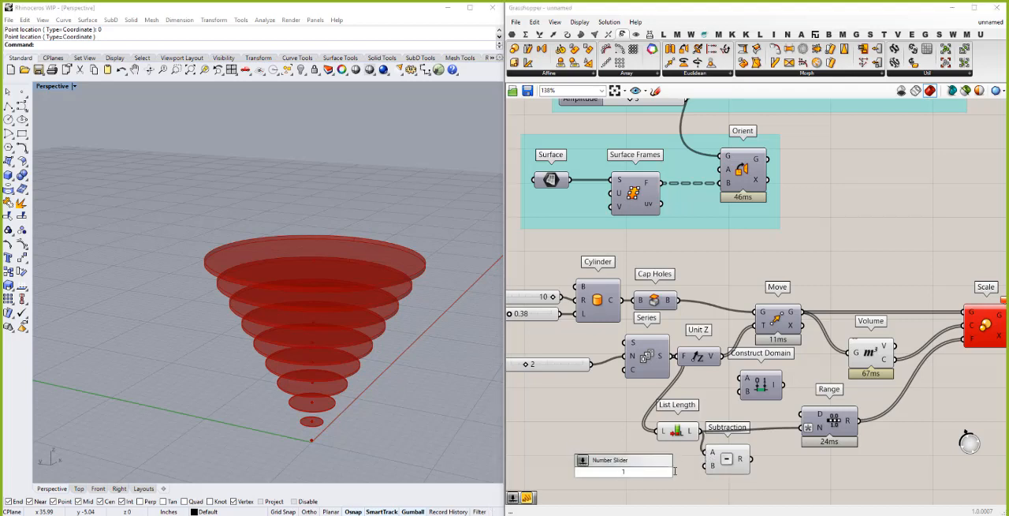
pyautogui.press('Return')
pyautogui.moveTo(672, 472); pyautogui.dragTo(706, 466)
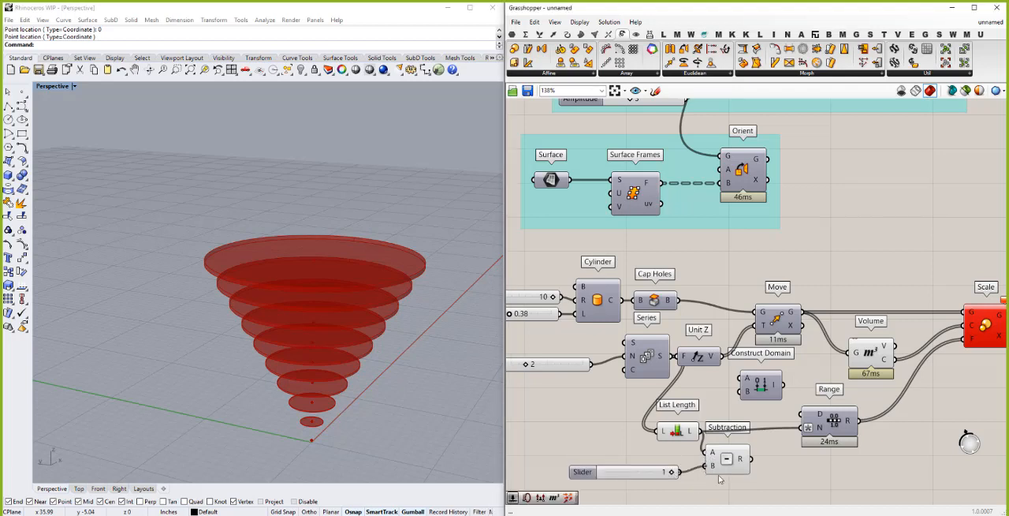
pyautogui.moveTo(742, 461)
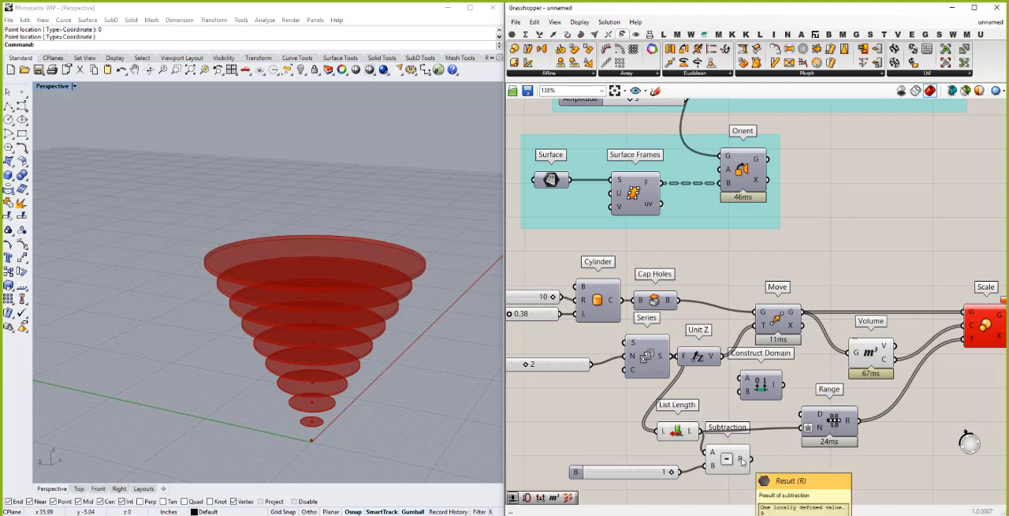
pyautogui.moveTo(744, 488); pyautogui.dragTo(666, 463)
pyautogui.press('Delete')
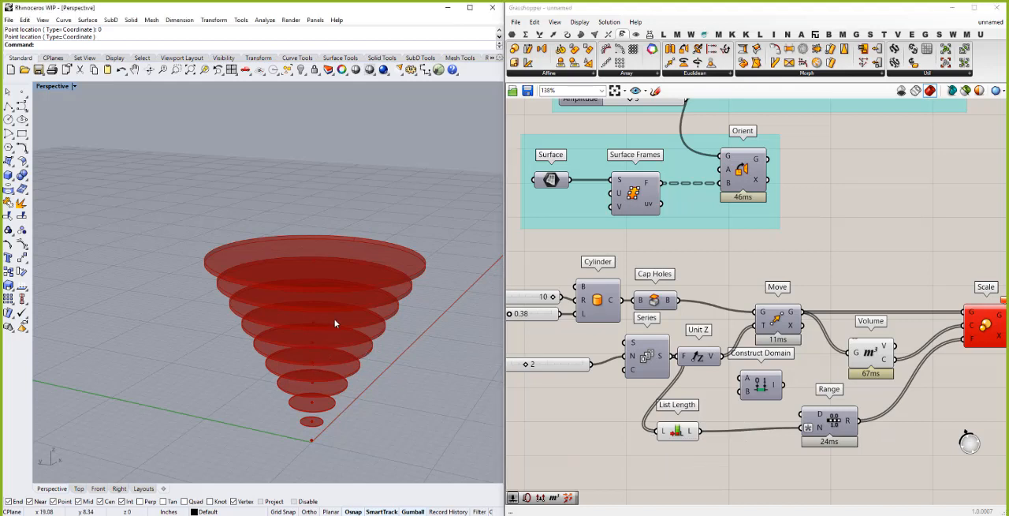
# - Move the List Length and Range components lower to make room beneath Construct Domain
pyautogui.moveTo(331, 327); pyautogui.dragTo(337, 303, button='right')
pyautogui.moveTo(326, 347); pyautogui.dragTo(326, 360, button='right')
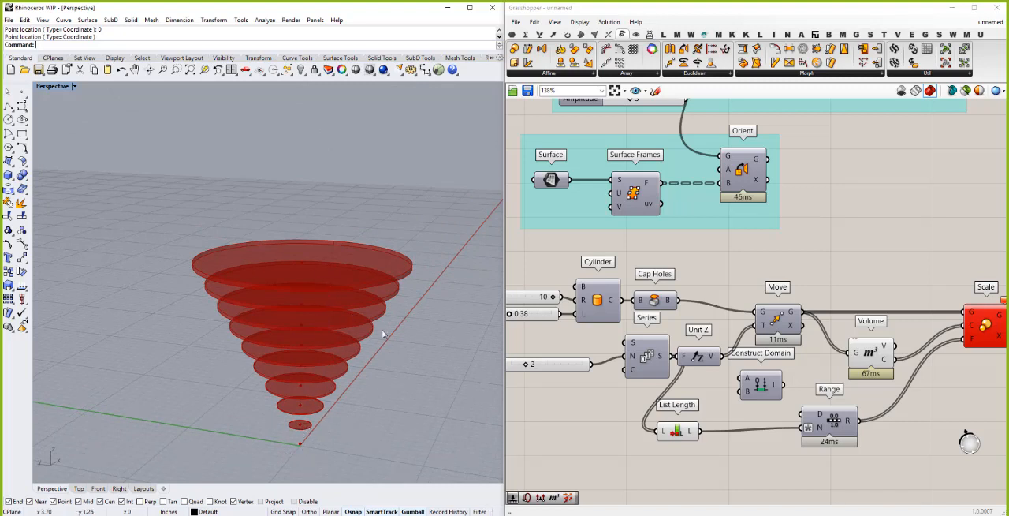
pyautogui.click(675, 431)
pyautogui.moveTo(674, 432); pyautogui.dragTo(658, 448)
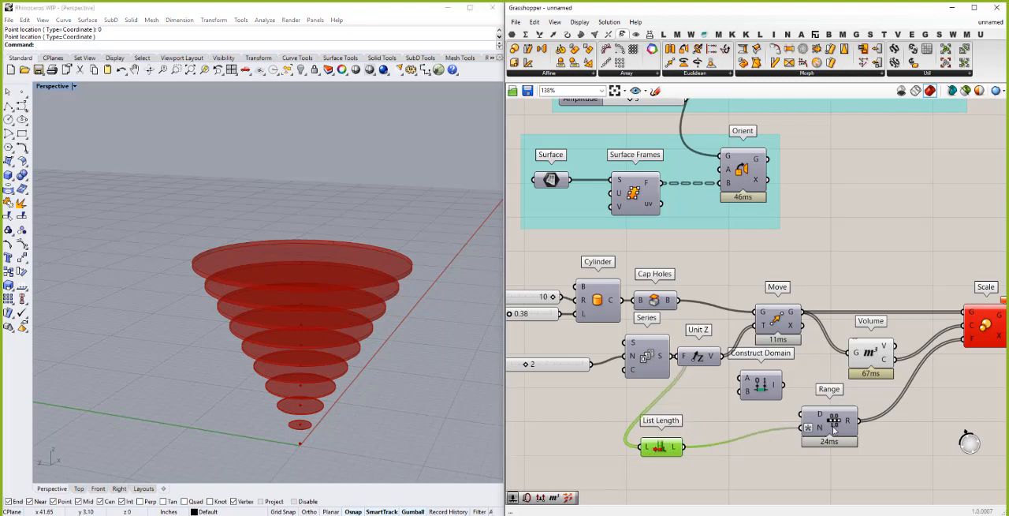
pyautogui.click(838, 441)
pyautogui.moveTo(839, 443); pyautogui.dragTo(840, 446)
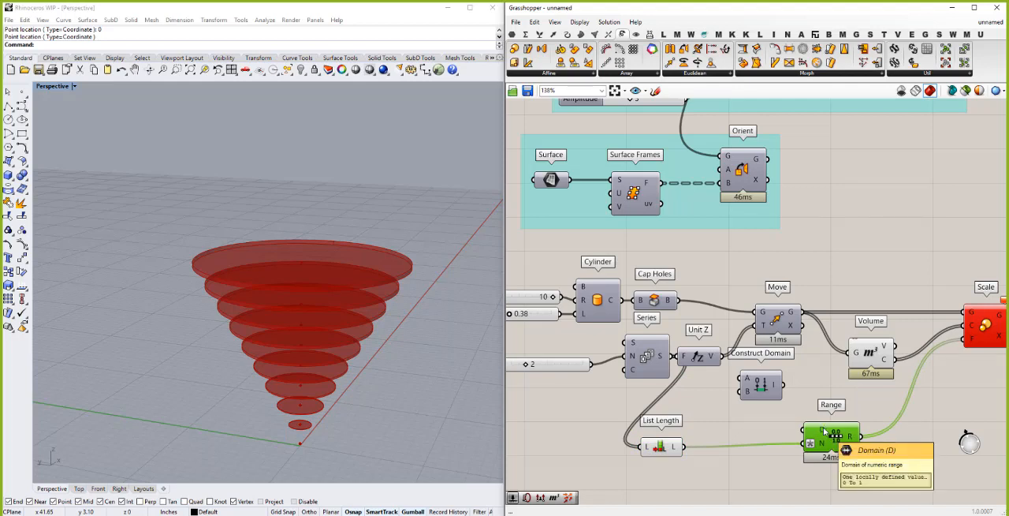
# - Add a number slider set to 0.5, connect it to Construct Domain's A input, and place it beside that component
pyautogui.click(687, 405)
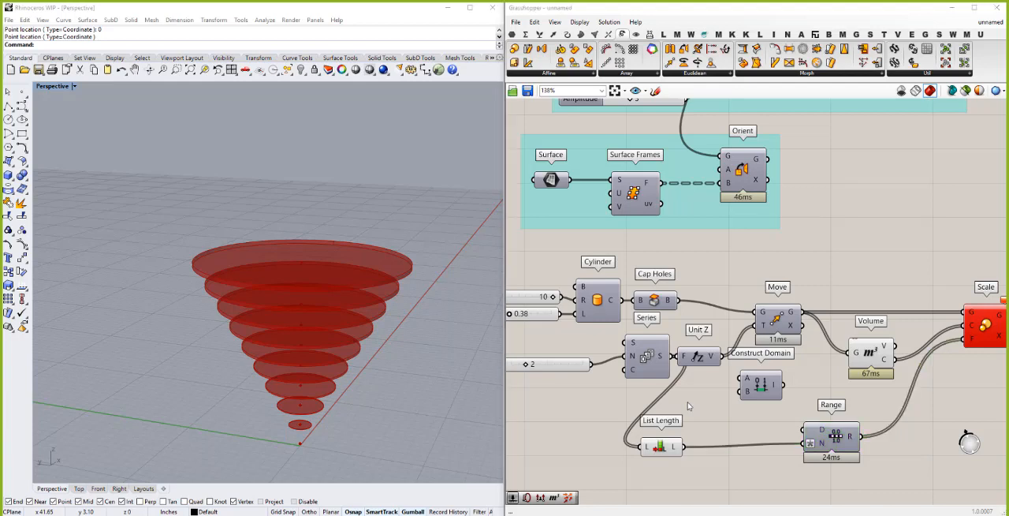
pyautogui.doubleClick(688, 405)
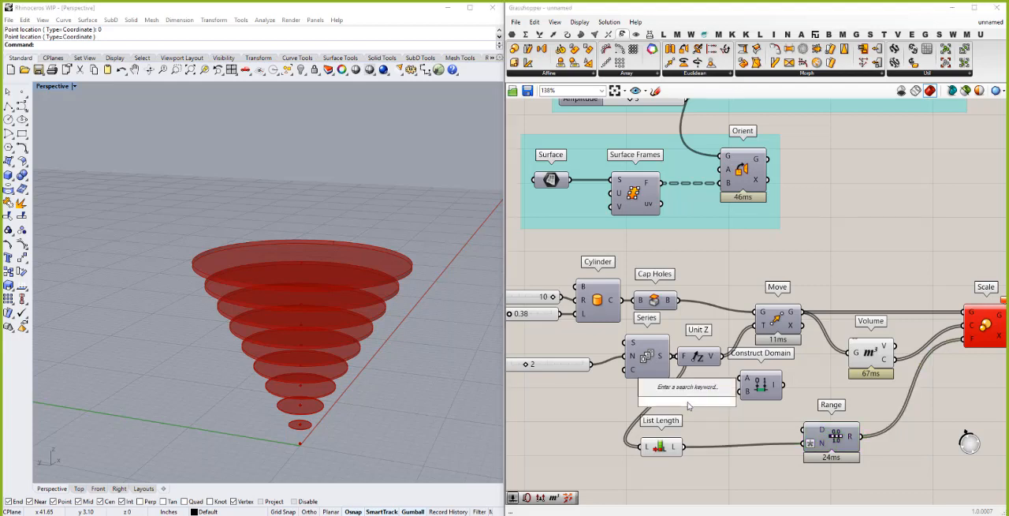
pyautogui.write('5')
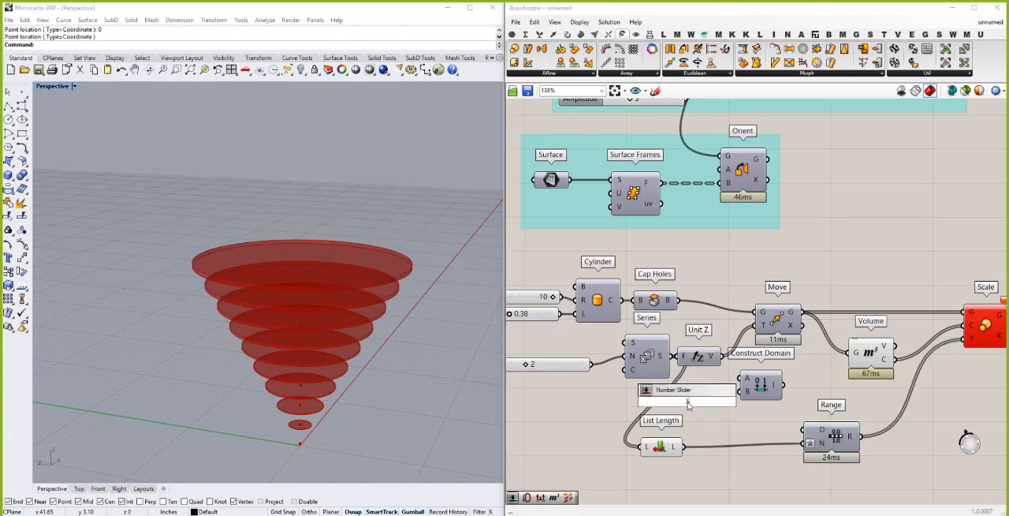
pyautogui.press('Return')
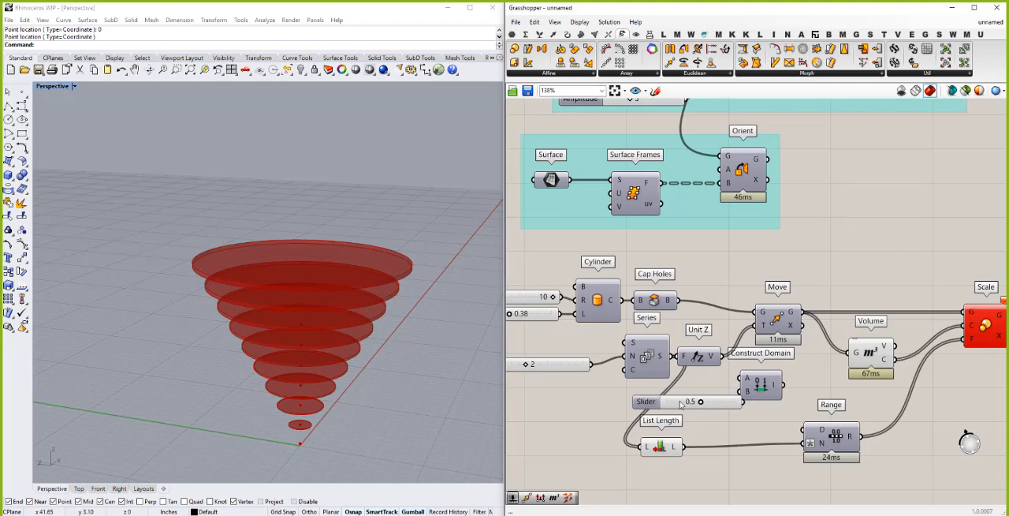
pyautogui.moveTo(692, 401); pyautogui.dragTo(746, 377)
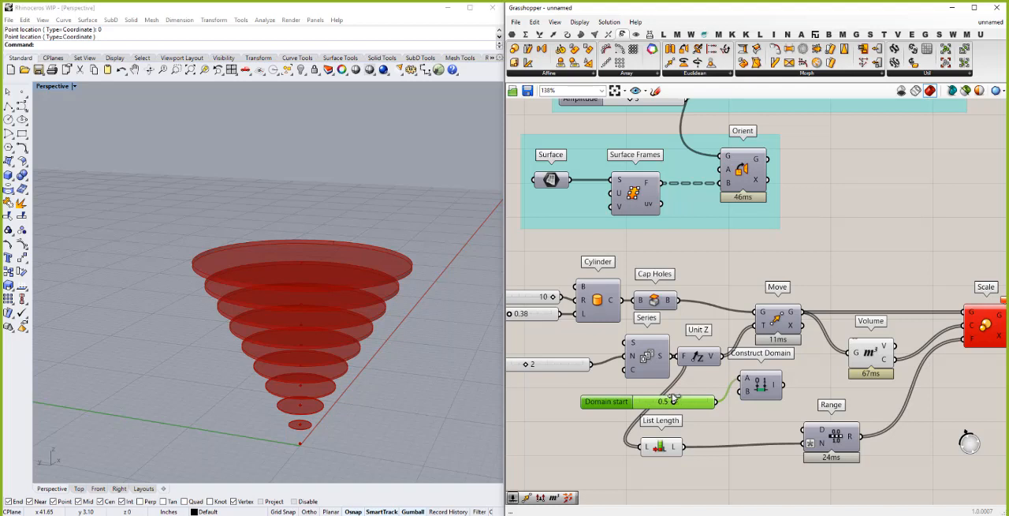
# - Feed a 0.75 slider into Construct Domain's B input, connect the domain to Range, and shift the start slider upward
pyautogui.click(691, 429)
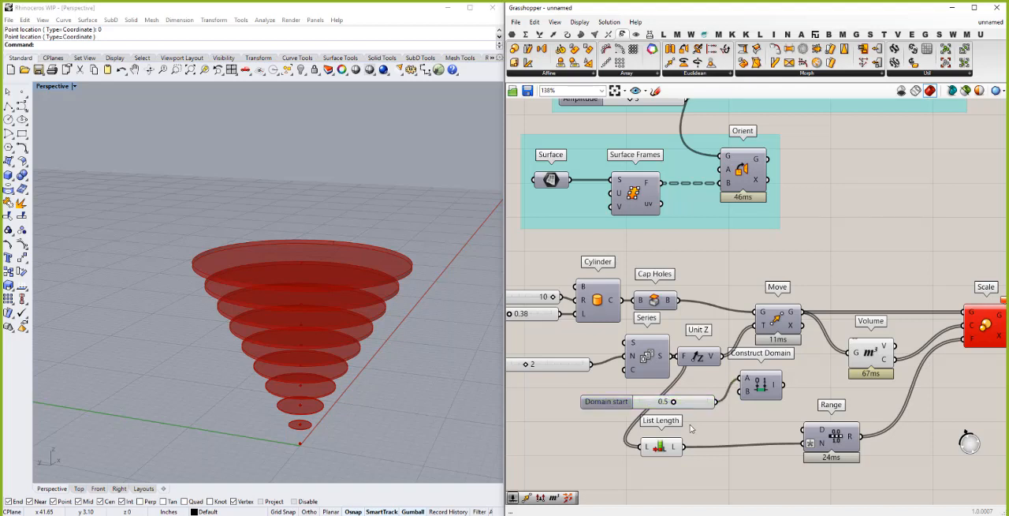
pyautogui.doubleClick(691, 428)
pyautogui.write('.75')
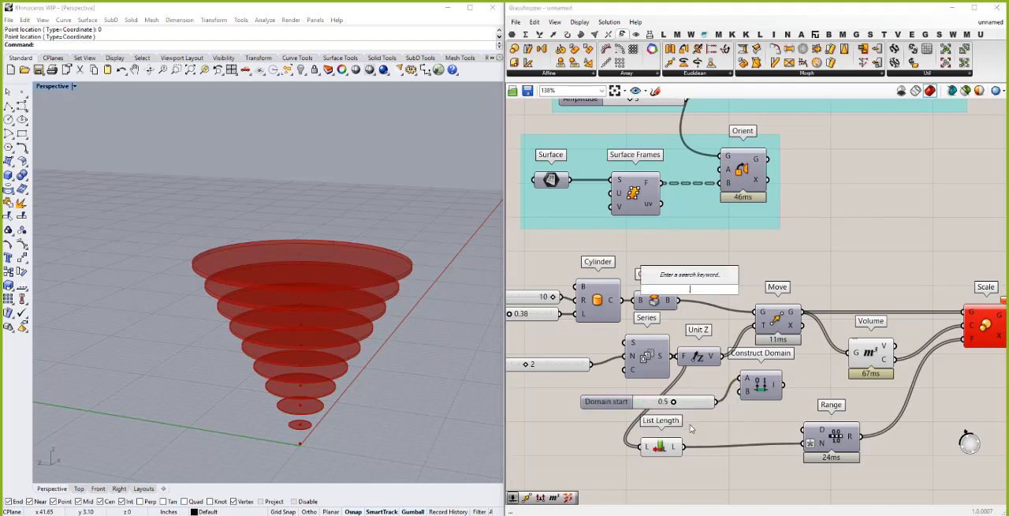
pyautogui.press('Return')
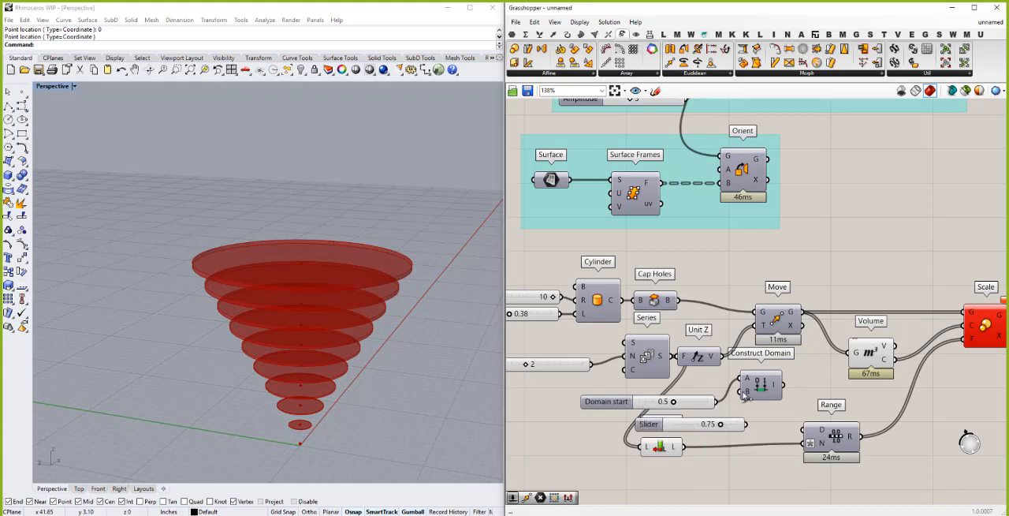
pyautogui.moveTo(746, 424); pyautogui.dragTo(806, 437)
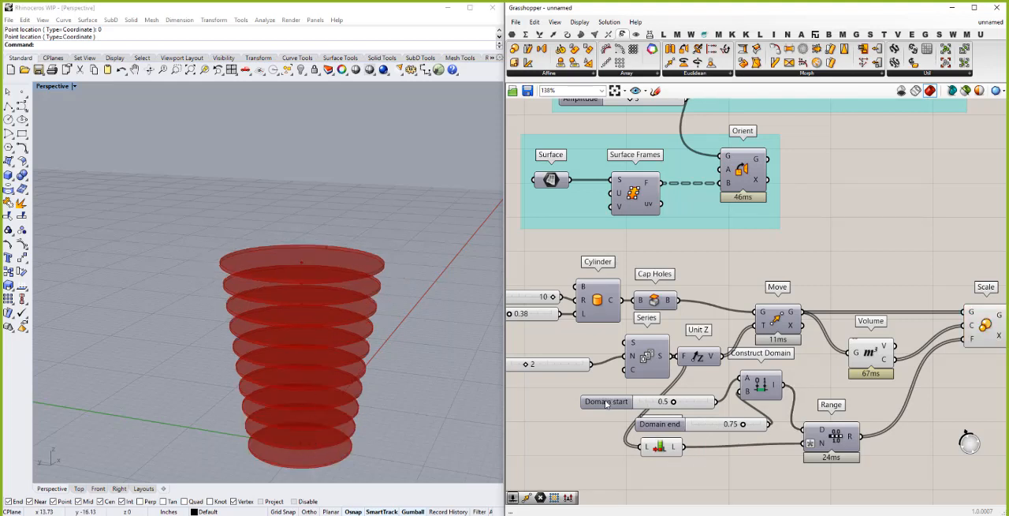
pyautogui.moveTo(607, 402); pyautogui.dragTo(606, 387)
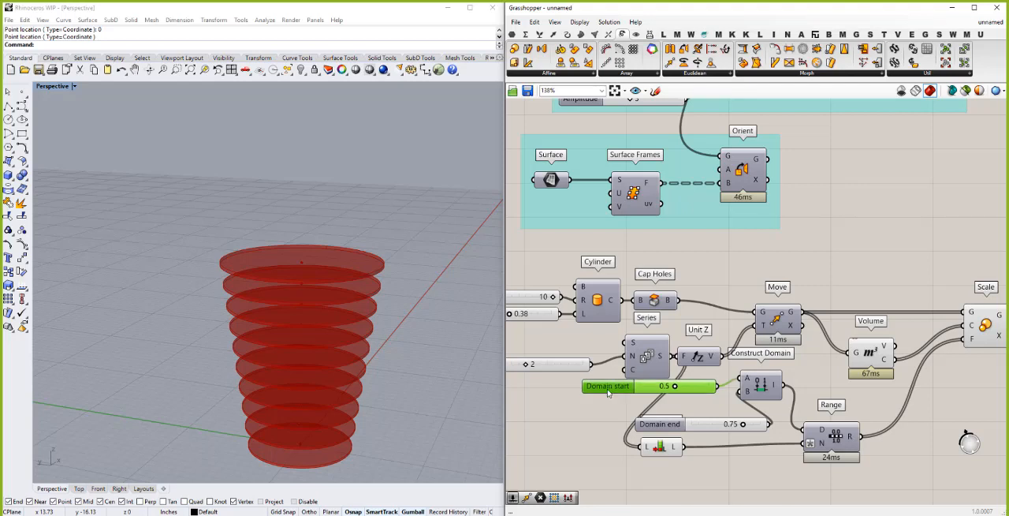
# - Place the Domain end slider directly beneath Domain start, and set the domain to run from 0.0 to 1.00
pyautogui.click(652, 425)
pyautogui.moveTo(657, 424); pyautogui.dragTo(598, 404)
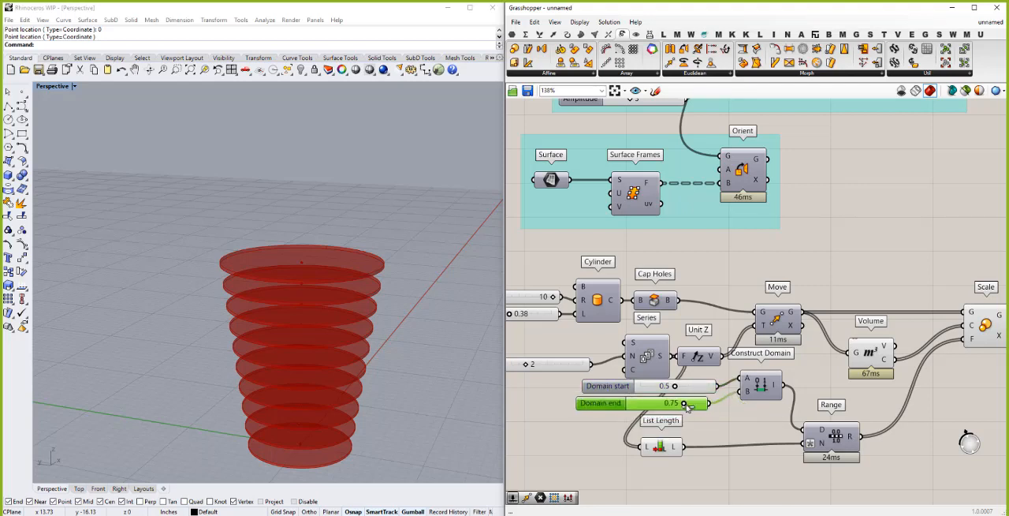
pyautogui.moveTo(684, 404); pyautogui.dragTo(668, 386)
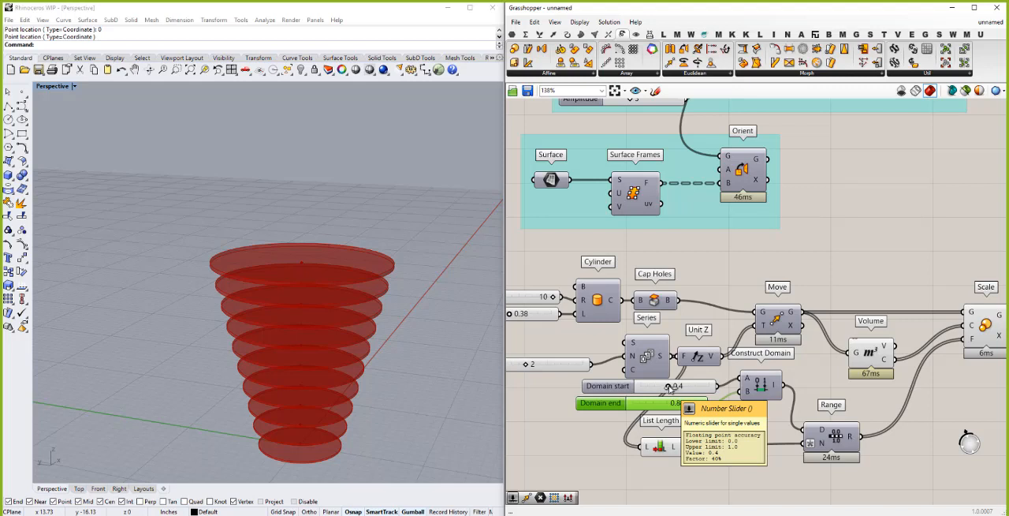
pyautogui.moveTo(668, 387); pyautogui.dragTo(721, 387)
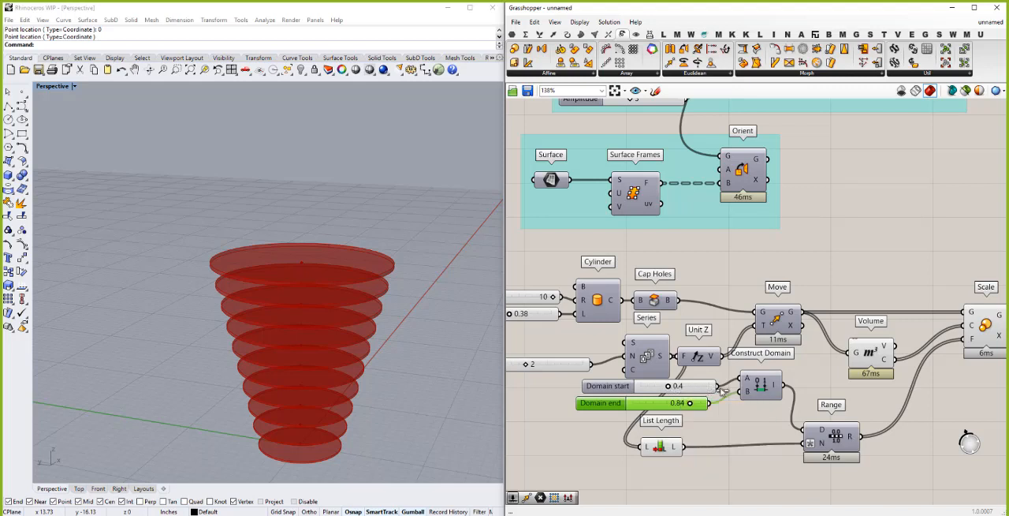
pyautogui.moveTo(628, 388); pyautogui.dragTo(628, 389)
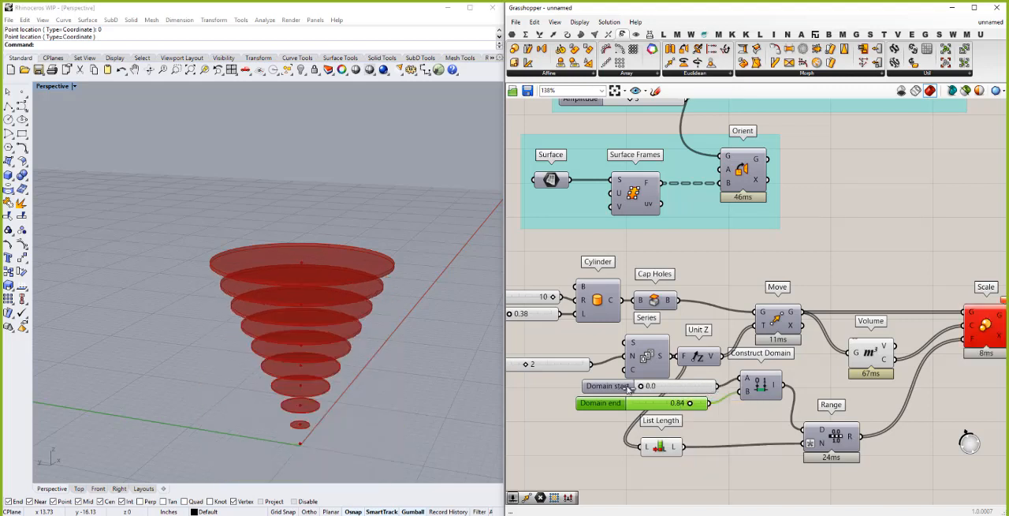
pyautogui.moveTo(690, 405); pyautogui.dragTo(714, 406)
# - Add a Graph Mapper fed by Range's output and place it in the free space beside Range, below the Volume component
pyautogui.scroll(-2, 647, 410)
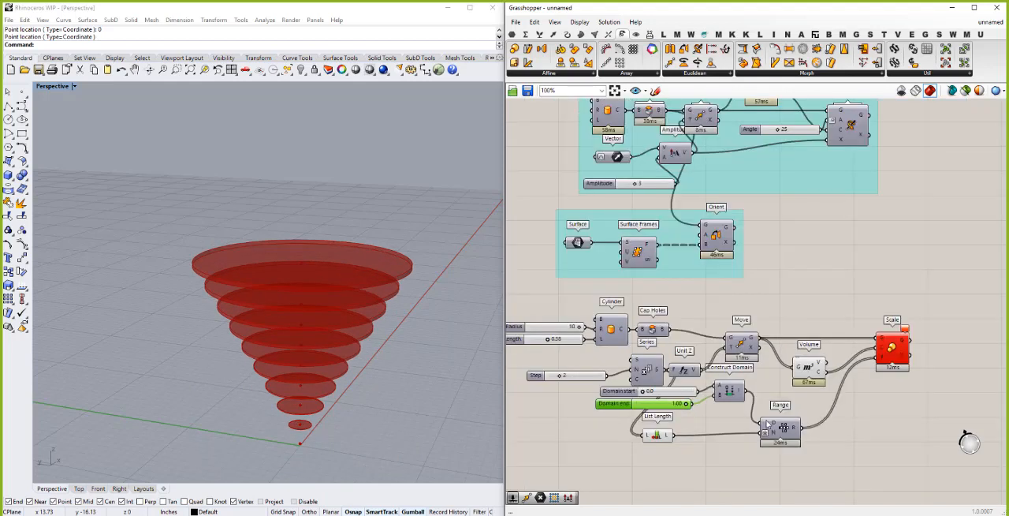
pyautogui.click(847, 424)
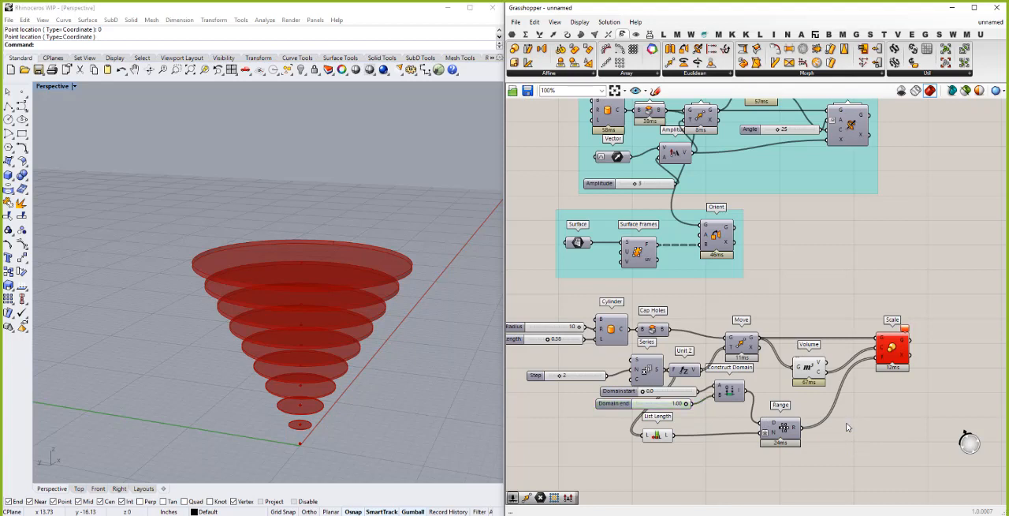
pyautogui.doubleClick(847, 426)
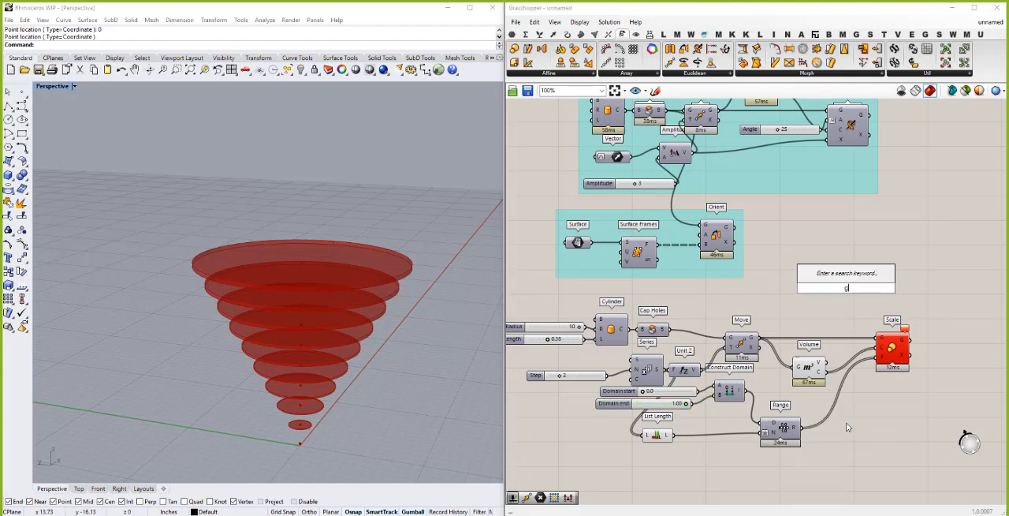
pyautogui.write('graph')
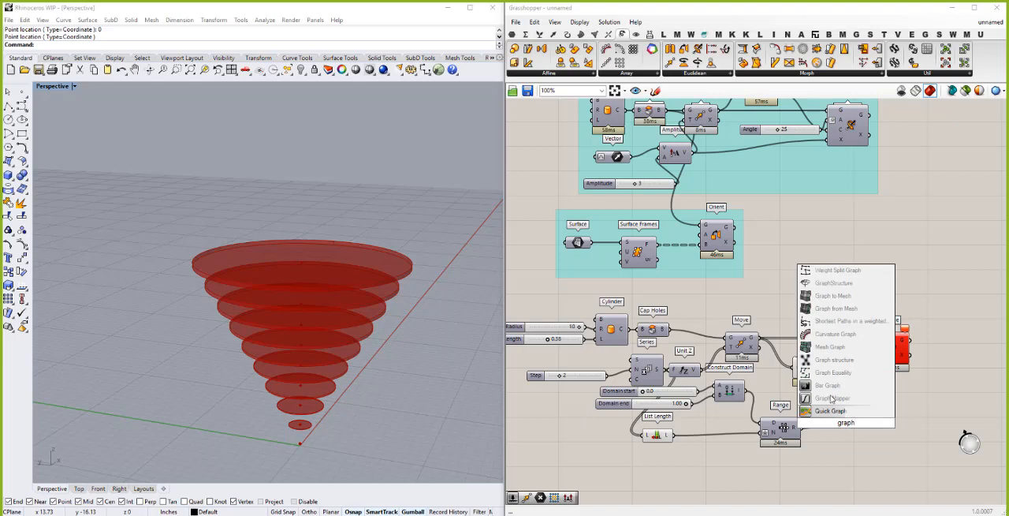
pyautogui.click(831, 396)
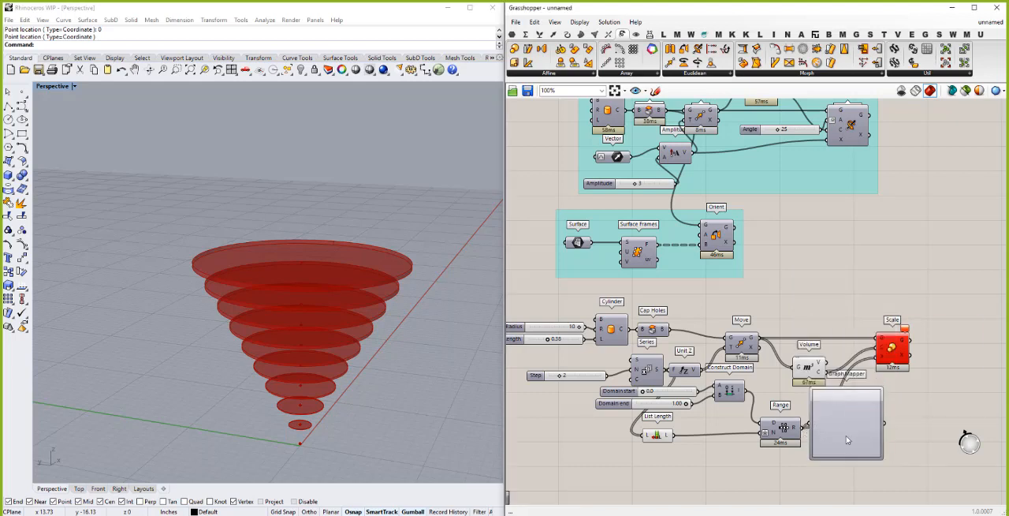
pyautogui.moveTo(841, 428); pyautogui.dragTo(853, 451)
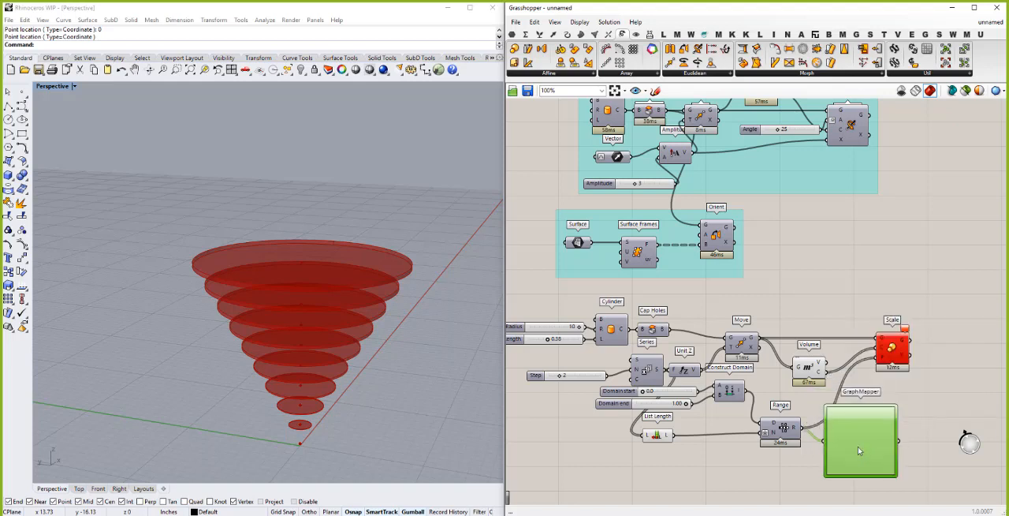
# - Set the Graph Mapper's graph type to Parabola and connect its output to Scale's F input in place of the Range wire
pyautogui.rightClick(860, 451)
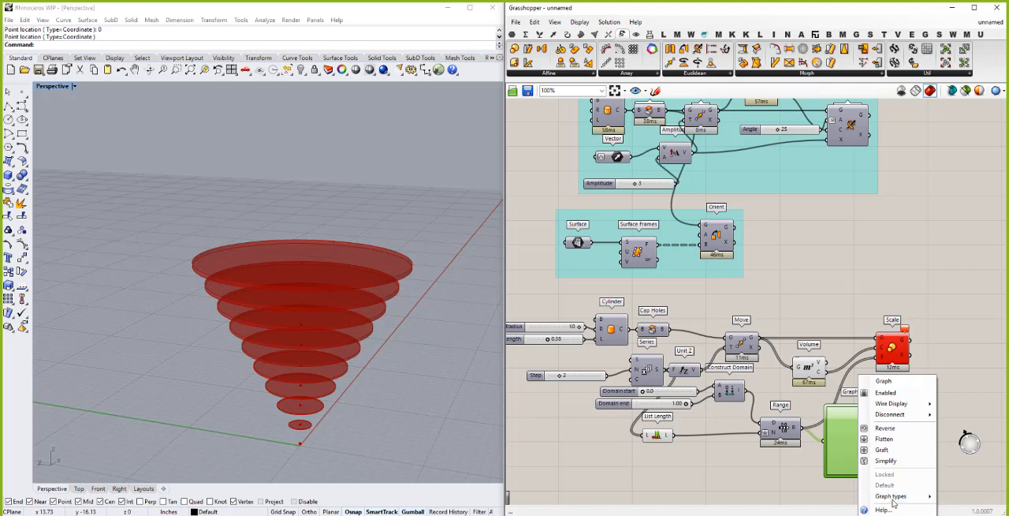
pyautogui.moveTo(894, 502)
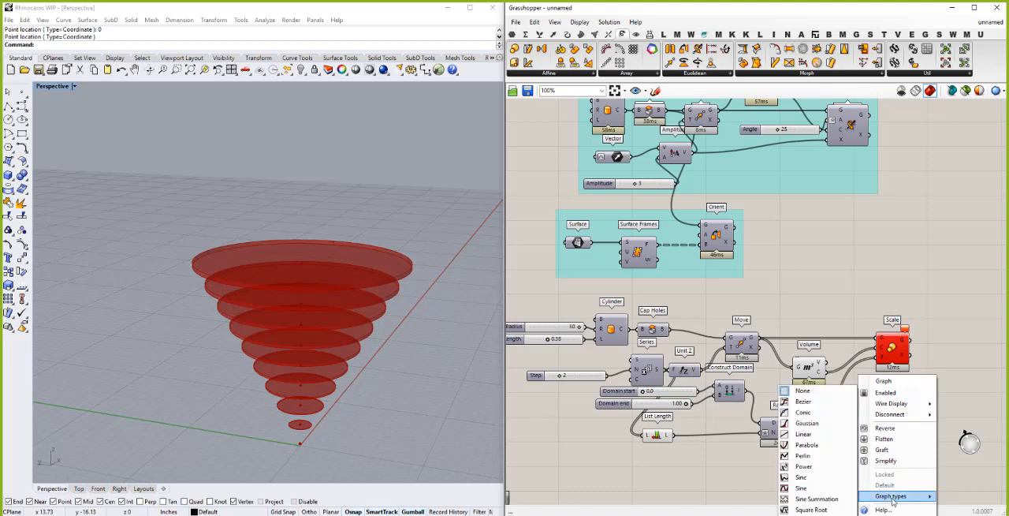
pyautogui.click(810, 444)
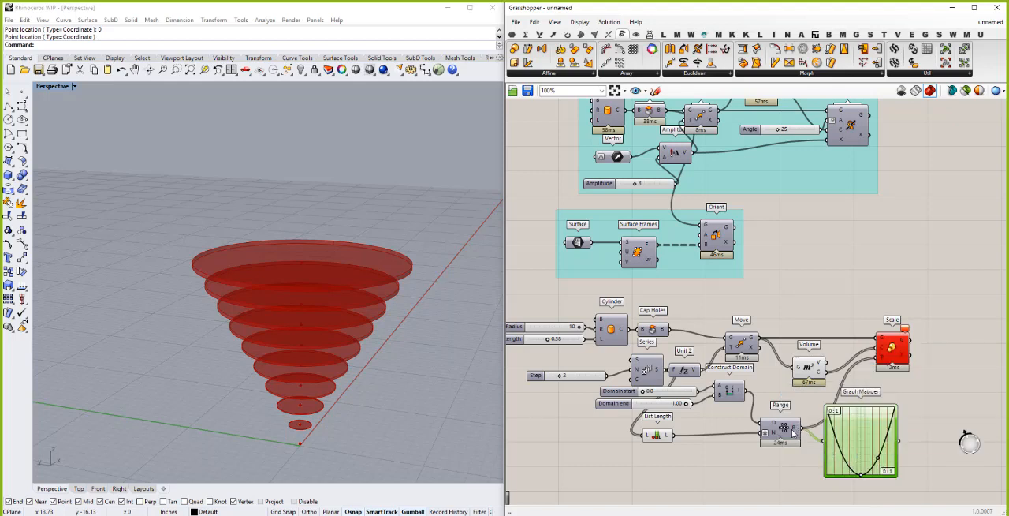
pyautogui.moveTo(795, 431)
pyautogui.moveTo(904, 439); pyautogui.dragTo(880, 357)
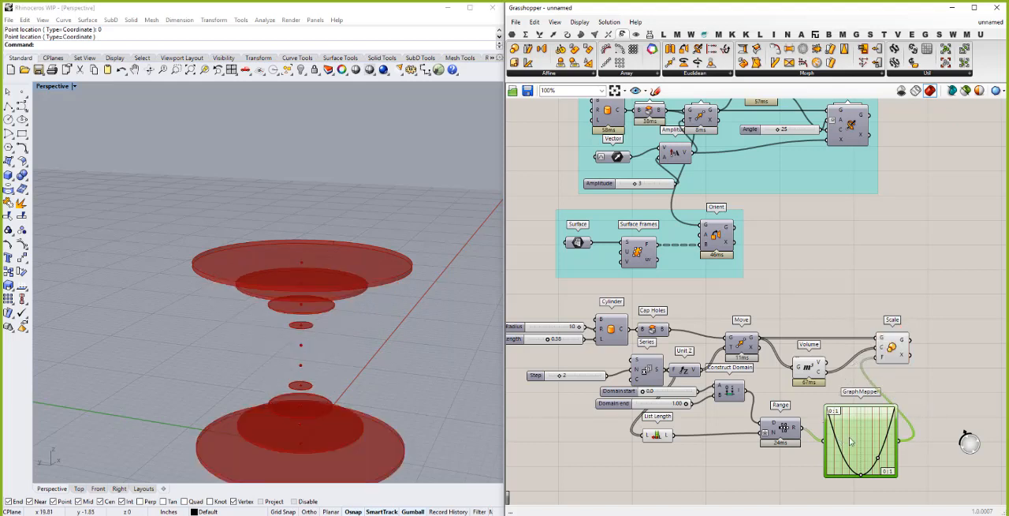
# - Reshape the parabola with its control points, trying valley and arch profiles on the disc stack and ending with a shallow arch
pyautogui.moveTo(860, 474); pyautogui.dragTo(861, 460)
pyautogui.moveTo(861, 450); pyautogui.dragTo(840, 467)
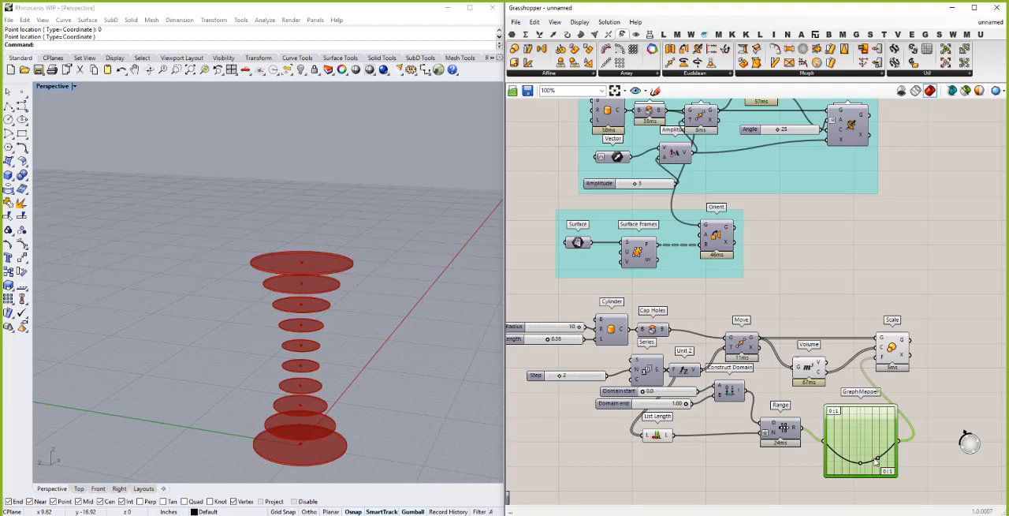
pyautogui.moveTo(880, 456); pyautogui.dragTo(860, 427)
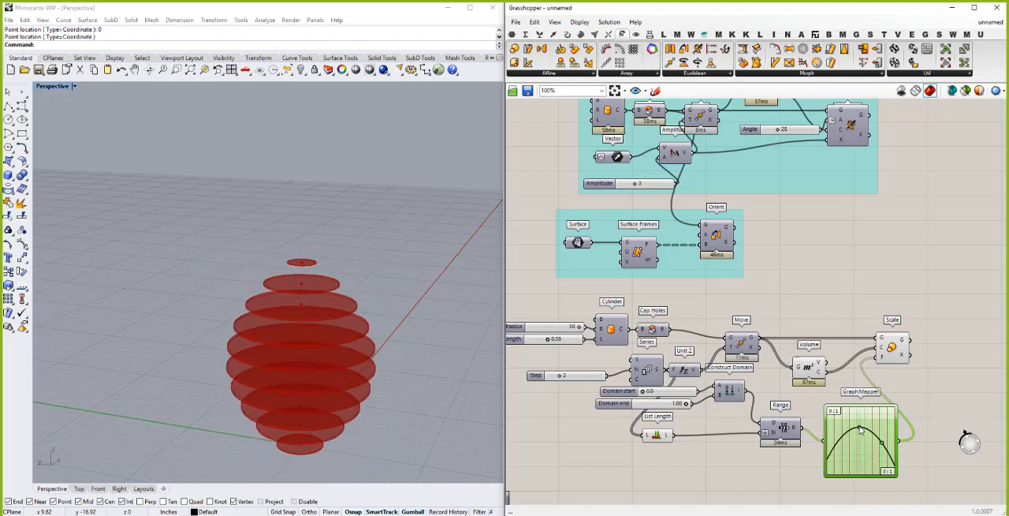
pyautogui.moveTo(252, 368); pyautogui.dragTo(270, 413, button='right')
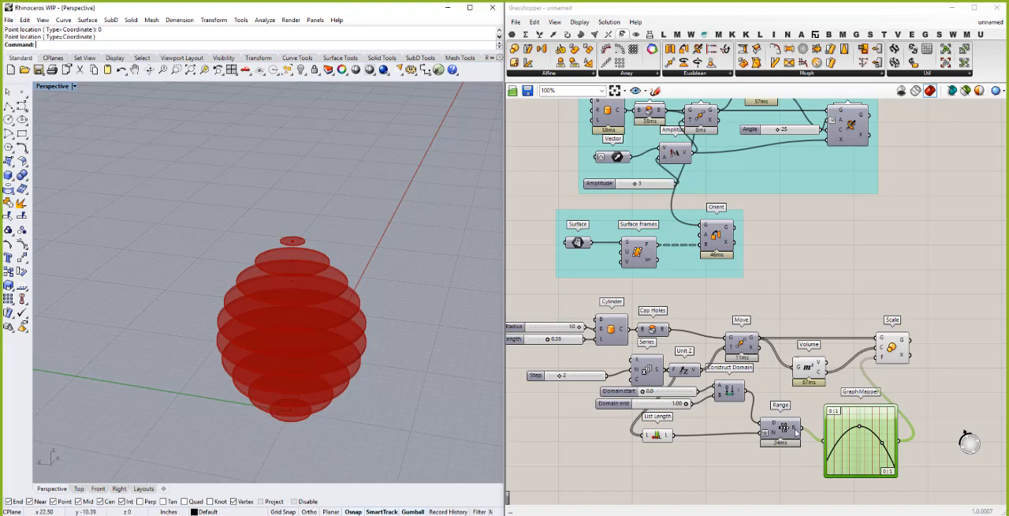
pyautogui.moveTo(796, 431)
pyautogui.moveTo(882, 360)
pyautogui.moveTo(861, 428); pyautogui.dragTo(859, 462)
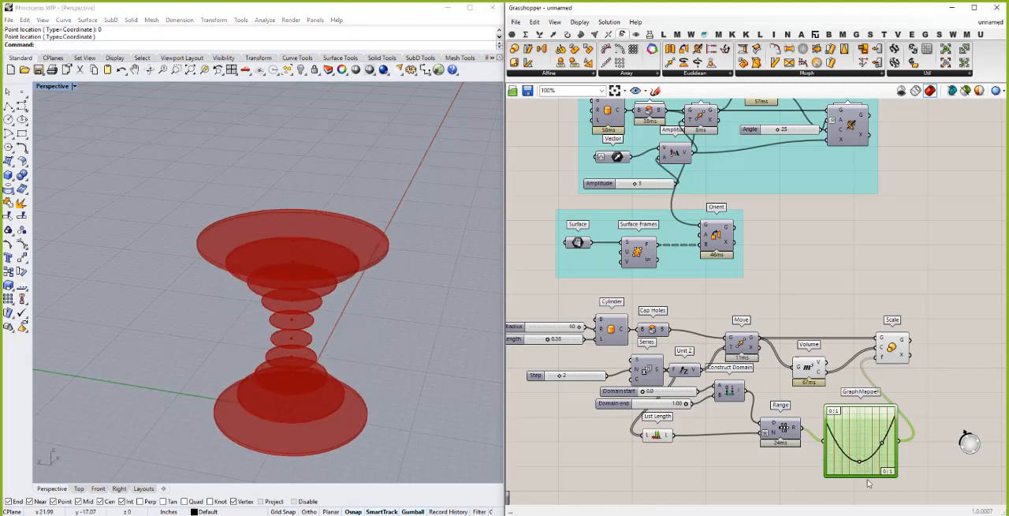
pyautogui.moveTo(859, 445); pyautogui.dragTo(859, 437)
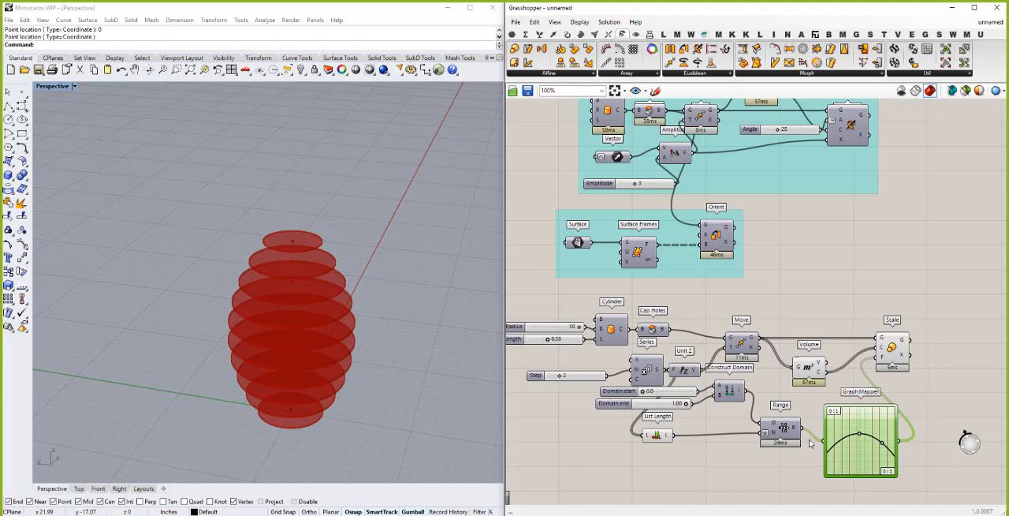
# - Try raising the upper X and Y limits of the Graph Mapper's domains to 2
pyautogui.moveTo(835, 413)
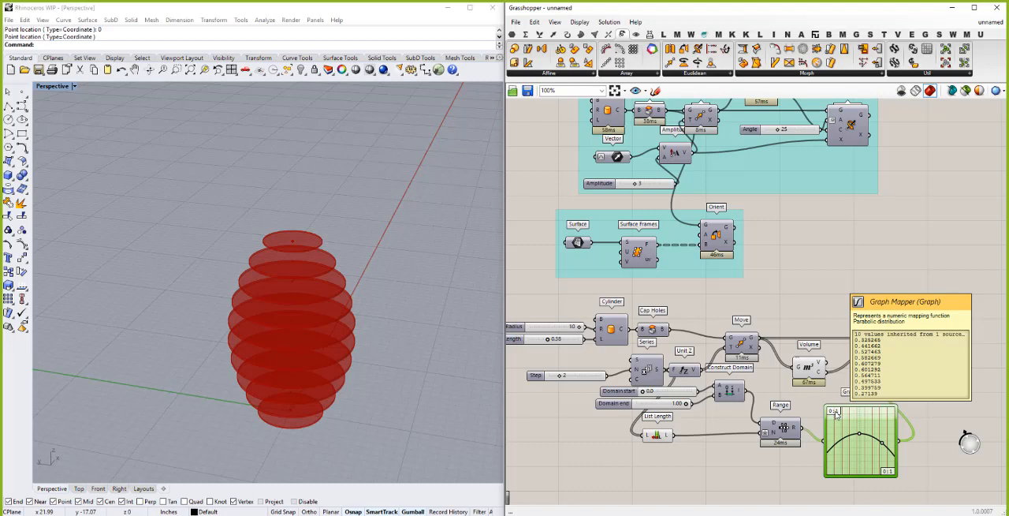
pyautogui.doubleClick(838, 418)
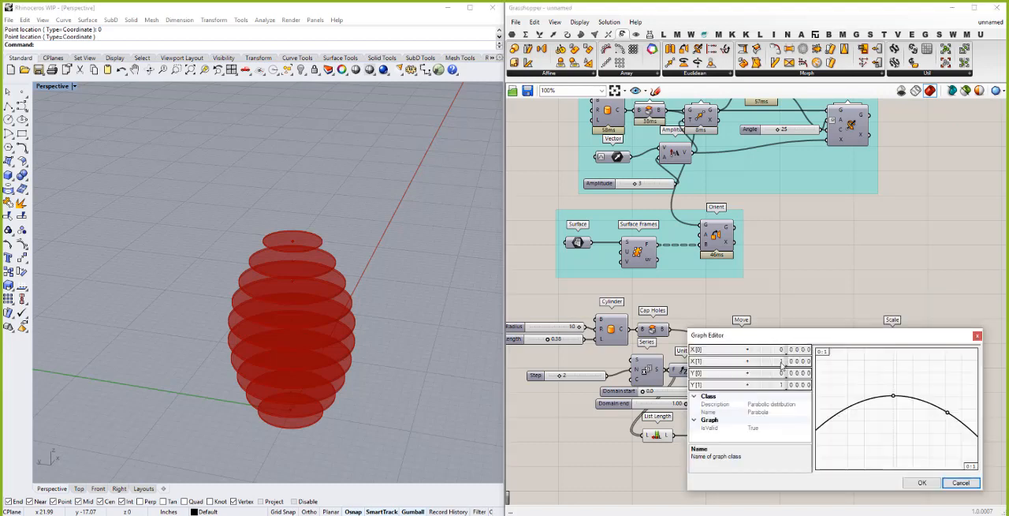
pyautogui.moveTo(783, 357); pyautogui.dragTo(783, 355)
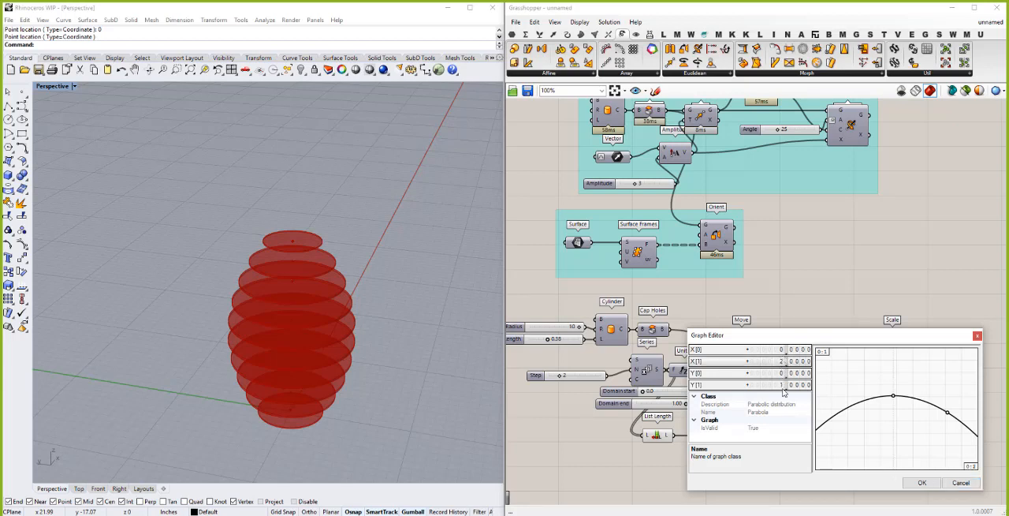
pyautogui.moveTo(784, 387); pyautogui.dragTo(784, 374)
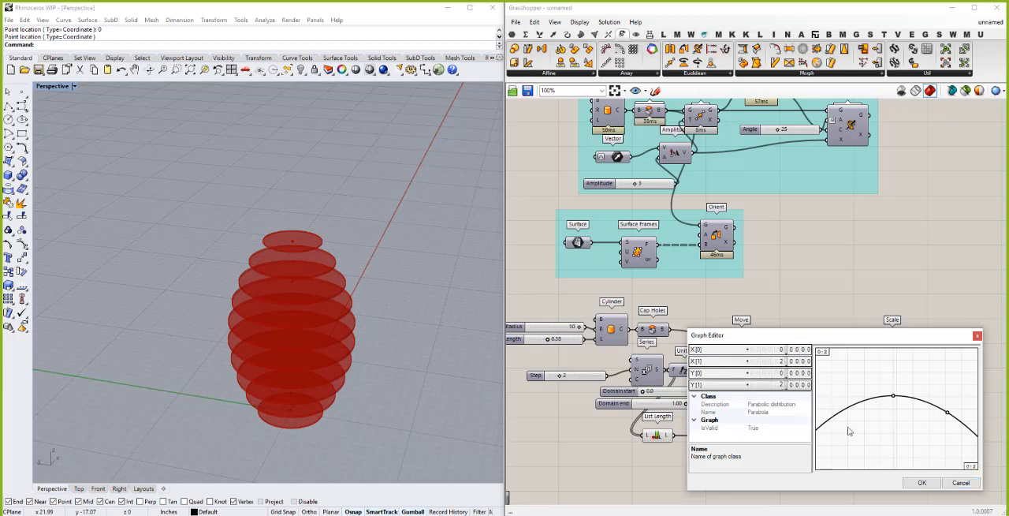
pyautogui.click(917, 484)
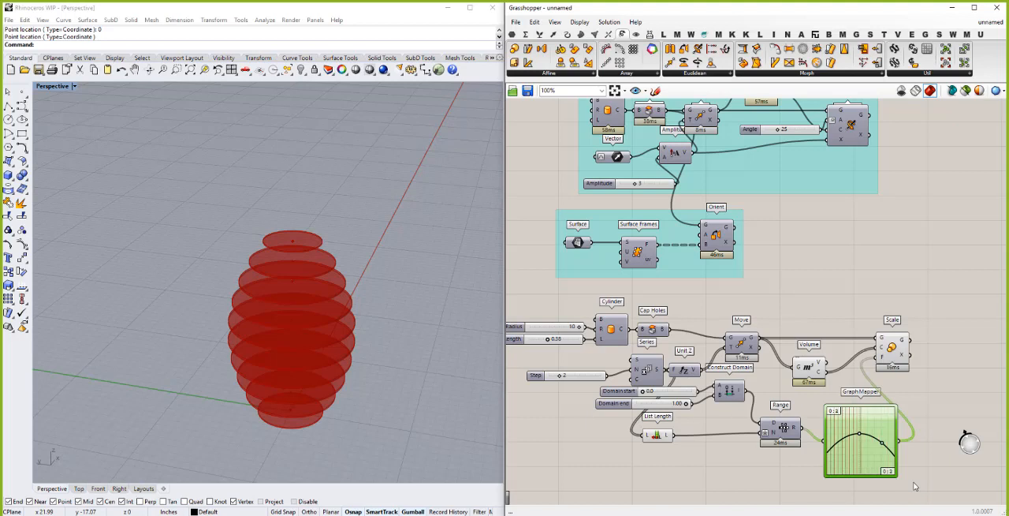
# - Shift the parabola's peak slightly toward the graph's start, and set the Graph Mapper's upper X and Y limits to 1
pyautogui.moveTo(851, 434)
pyautogui.mouseDown()
pyautogui.moveTo(860, 469)
pyautogui.moveTo(857, 436)
pyautogui.mouseUp()
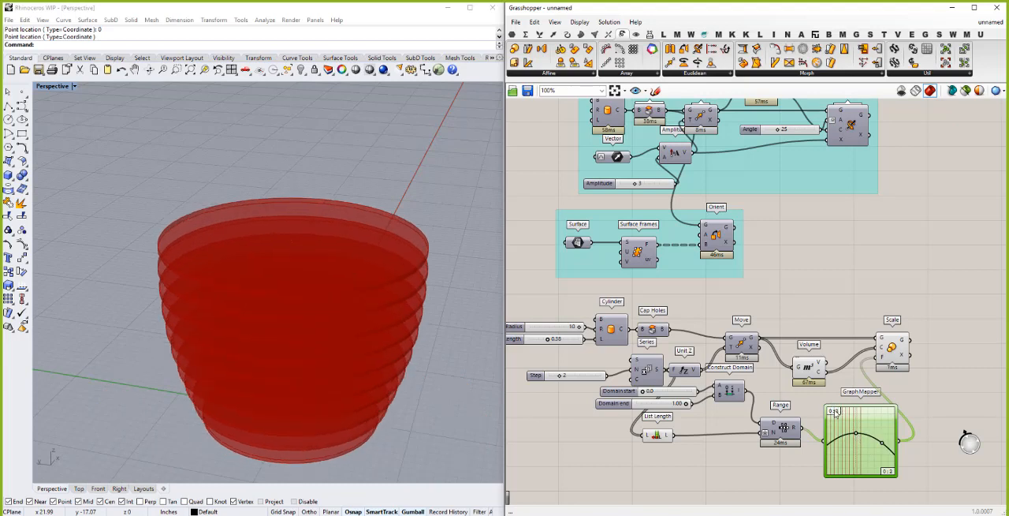
pyautogui.doubleClick(833, 411)
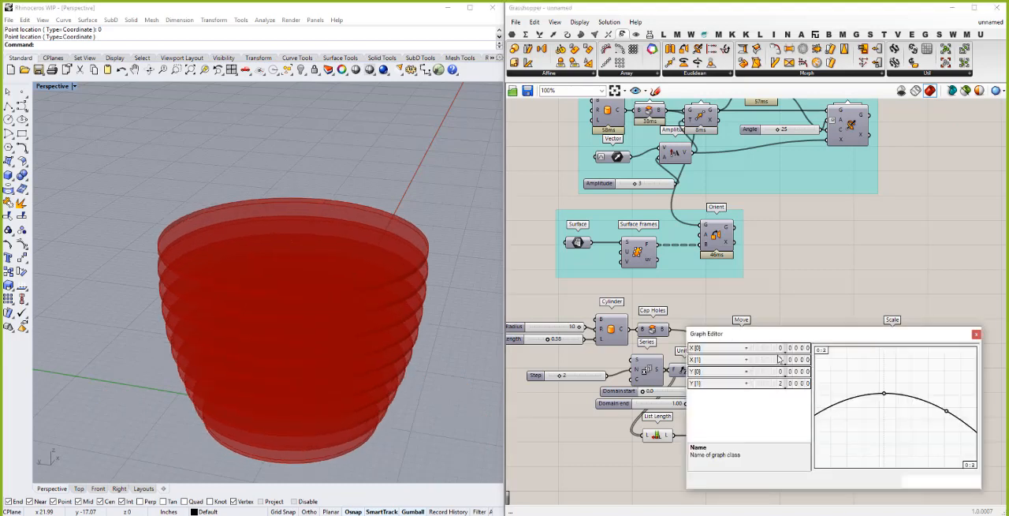
pyautogui.moveTo(780, 363); pyautogui.dragTo(781, 401)
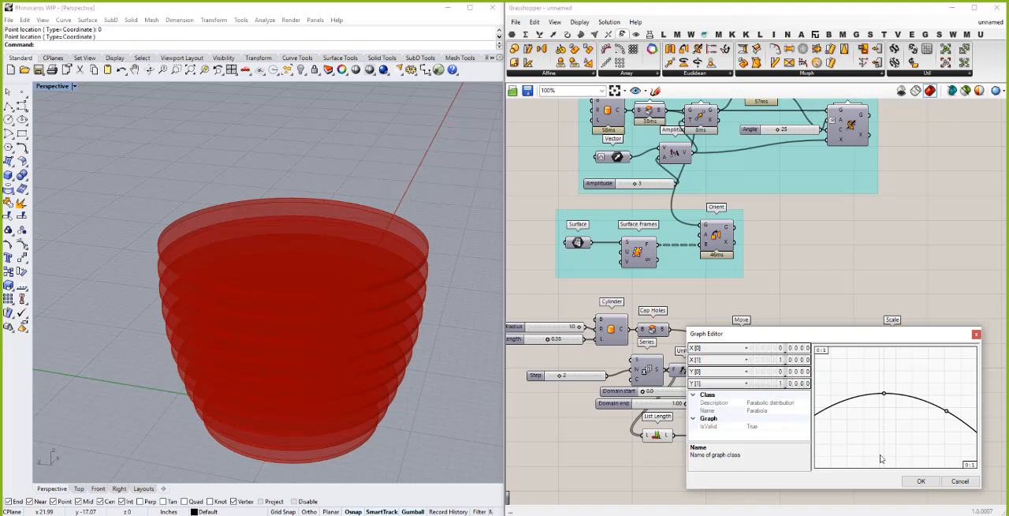
pyautogui.click(920, 482)
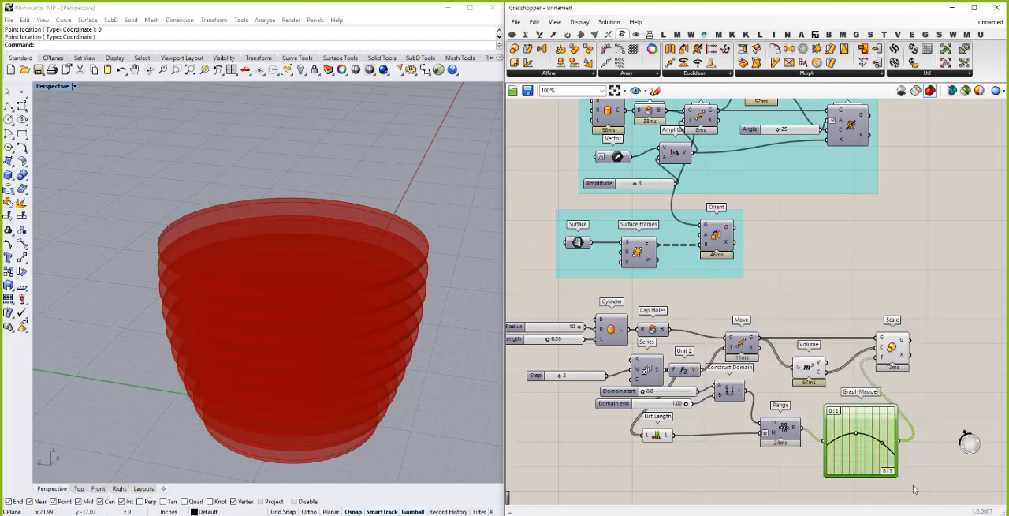
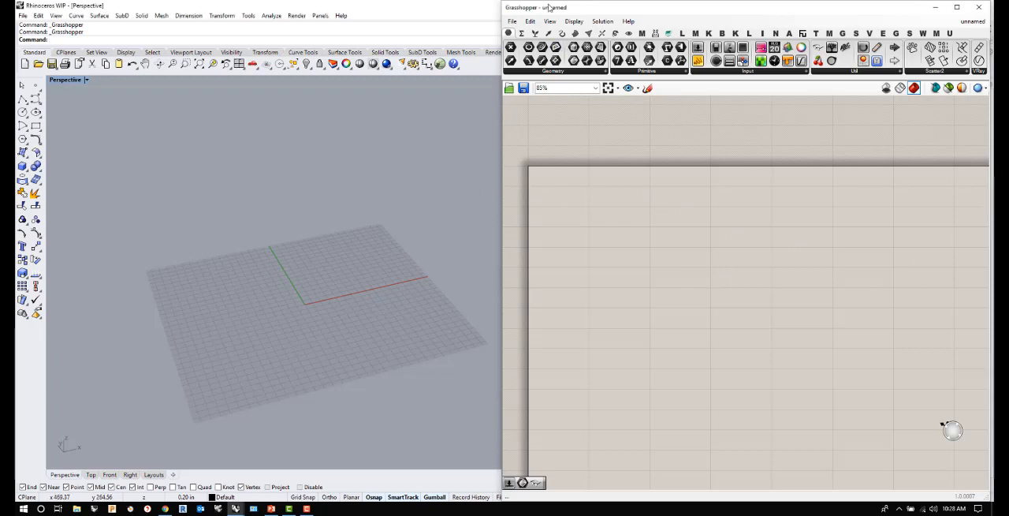
# - Paste the copied Curve parameter into the center of the canvas, move it near the canvas corner, and turn its preview on
pyautogui.click(531, 21)
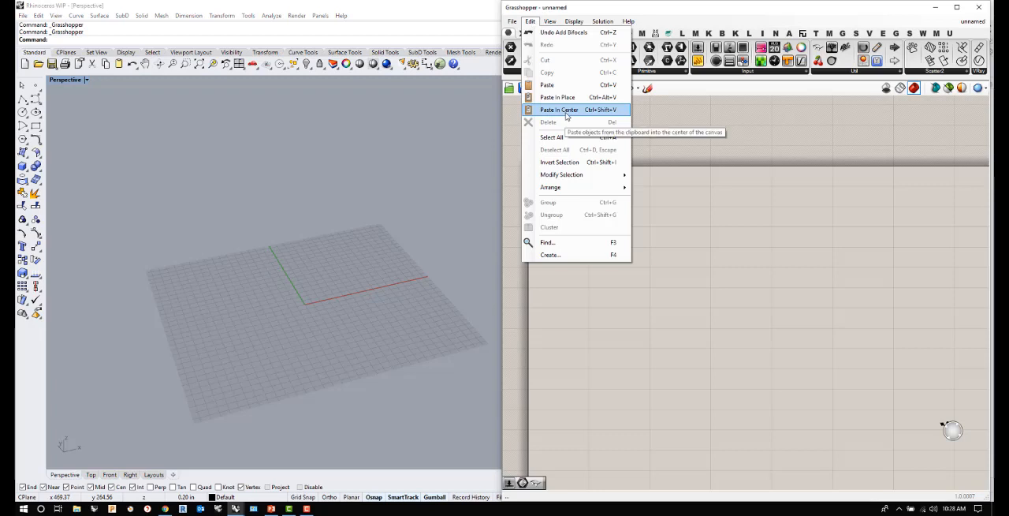
pyautogui.click(559, 110)
pyautogui.moveTo(744, 295); pyautogui.dragTo(559, 221)
pyautogui.rightClick(559, 221)
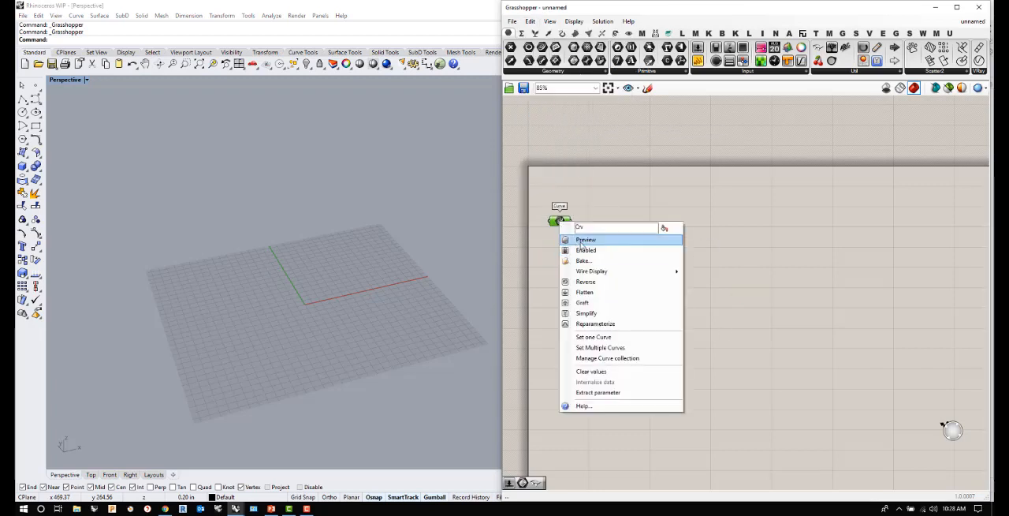
pyautogui.click(584, 239)
pyautogui.scroll(6, 310, 305)
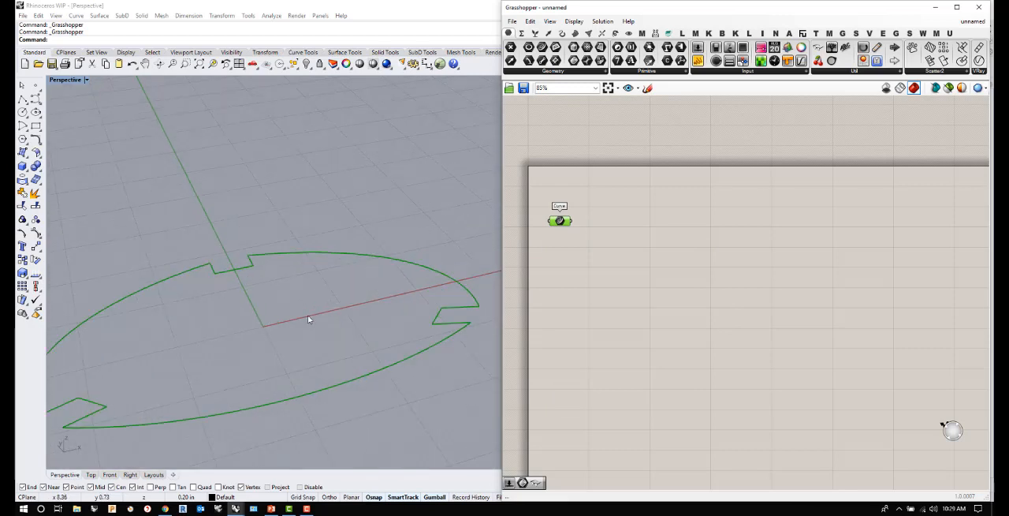
pyautogui.scroll(-5, 300, 333)
pyautogui.moveTo(300, 332); pyautogui.dragTo(315, 326, button='right')
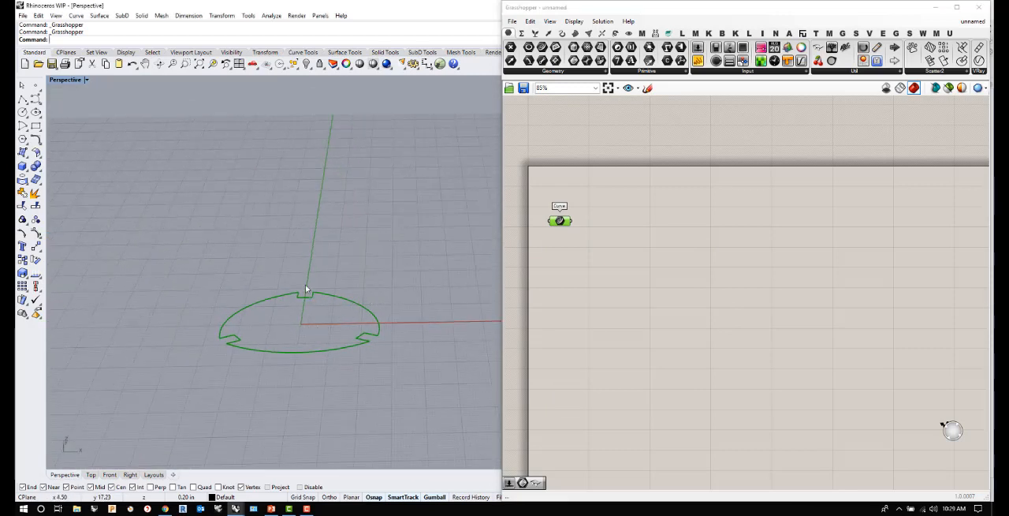
pyautogui.click(638, 297)
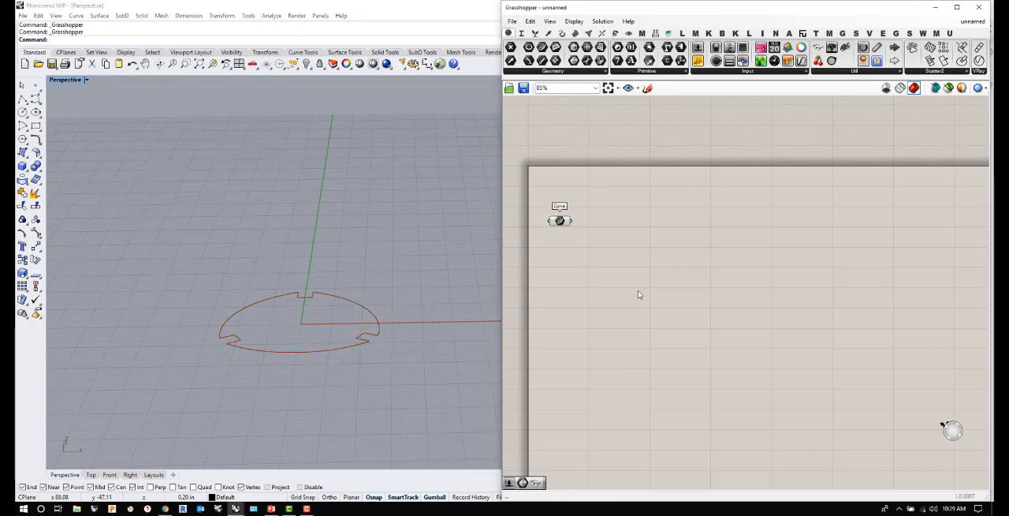
# - Add a Boundary Surfaces component fed by the notched curve, and turn off the Curve parameter's preview
pyautogui.doubleClick(623, 240)
pyautogui.write('boundary')
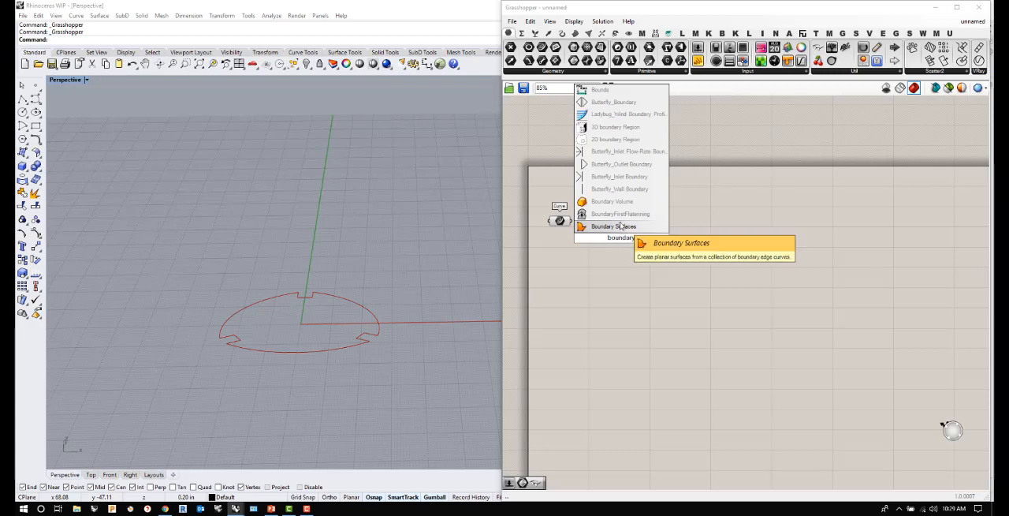
pyautogui.press('Return')
pyautogui.moveTo(572, 221); pyautogui.dragTo(596, 222)
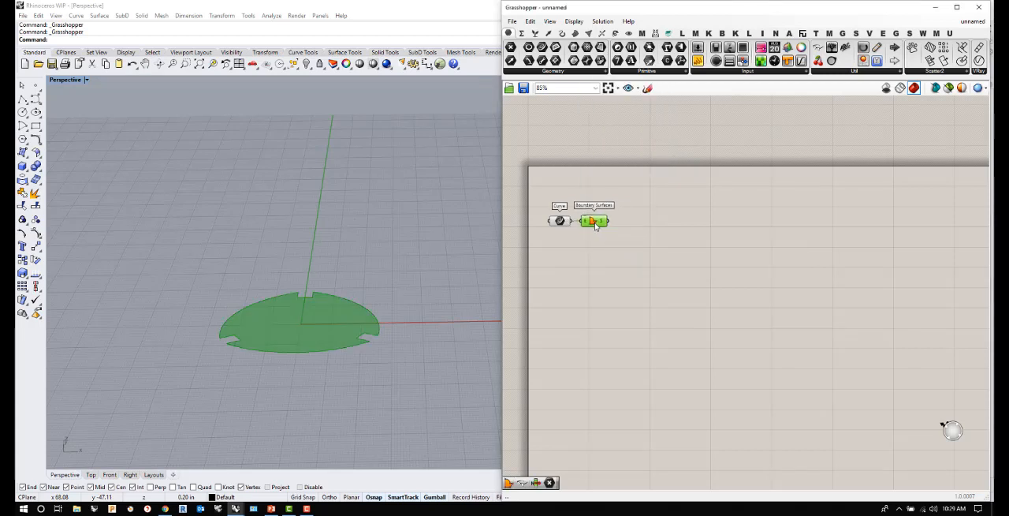
pyautogui.click(586, 255)
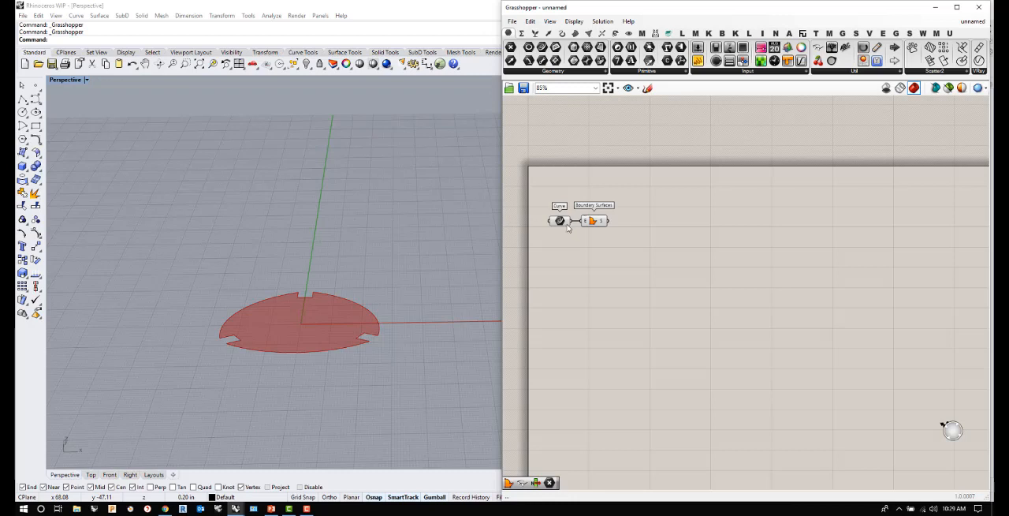
pyautogui.rightClick(559, 222)
pyautogui.click(583, 241)
pyautogui.moveTo(358, 317)
pyautogui.mouseDown(button='right')
pyautogui.moveTo(349, 280)
pyautogui.moveTo(348, 322)
pyautogui.mouseUp(button='right')
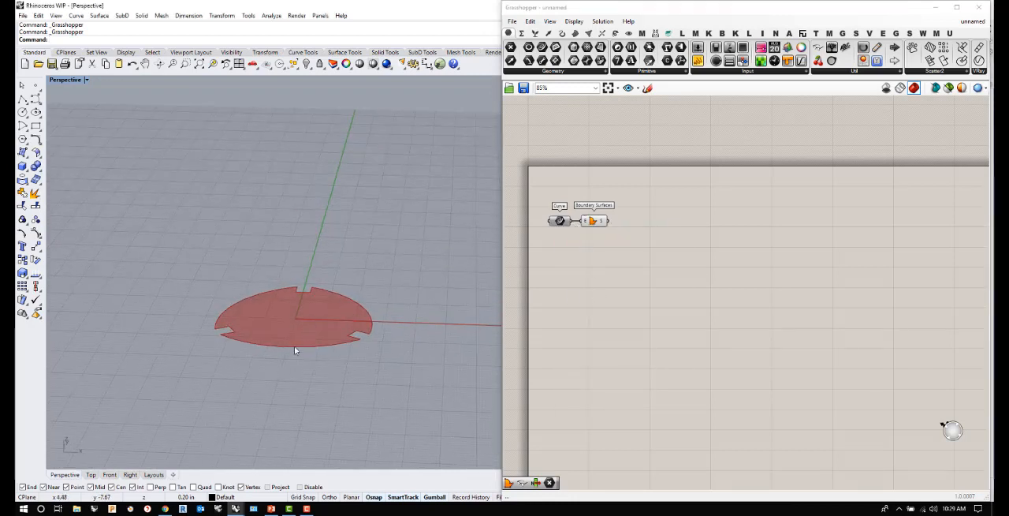
pyautogui.click(665, 275)
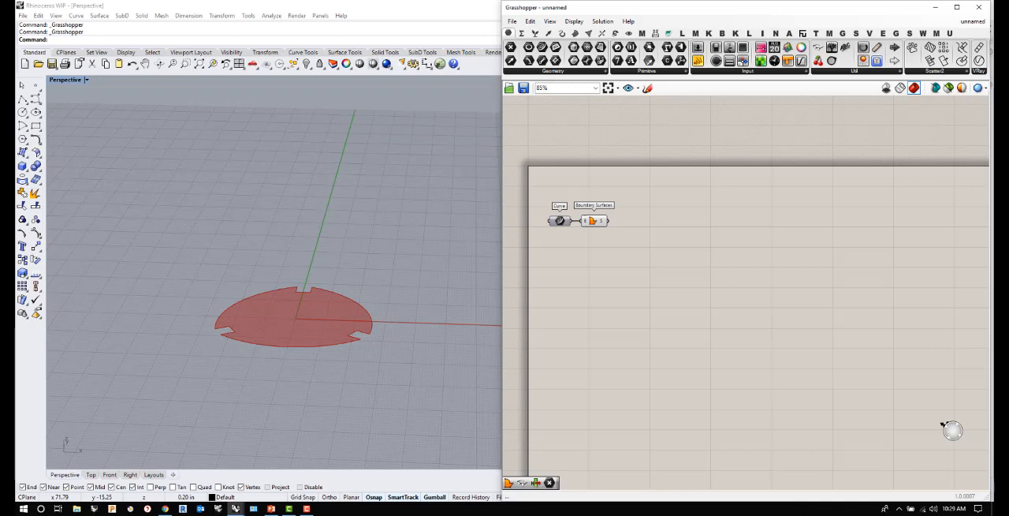
# - Add a Move component and connect the Boundary Surfaces output to its geometry input
pyautogui.doubleClick(648, 241)
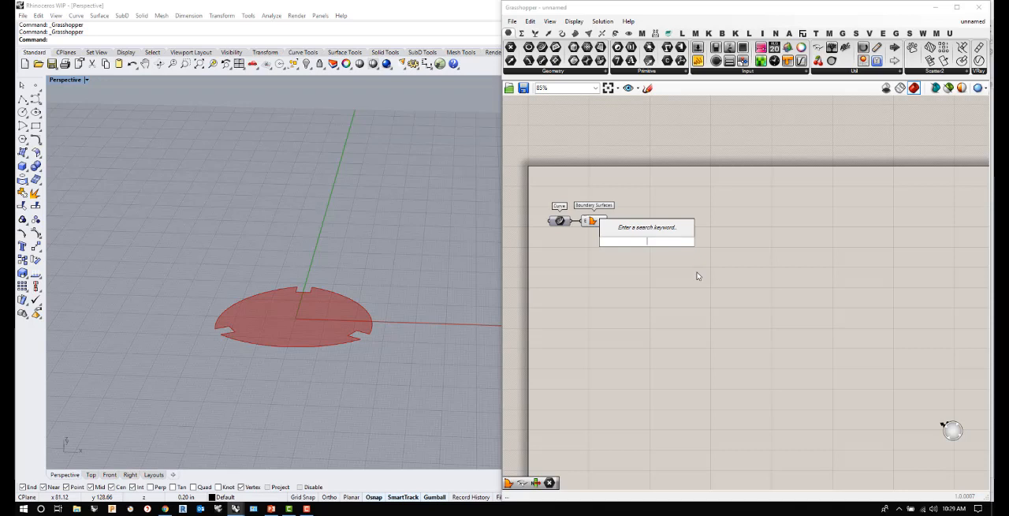
pyautogui.write('move')
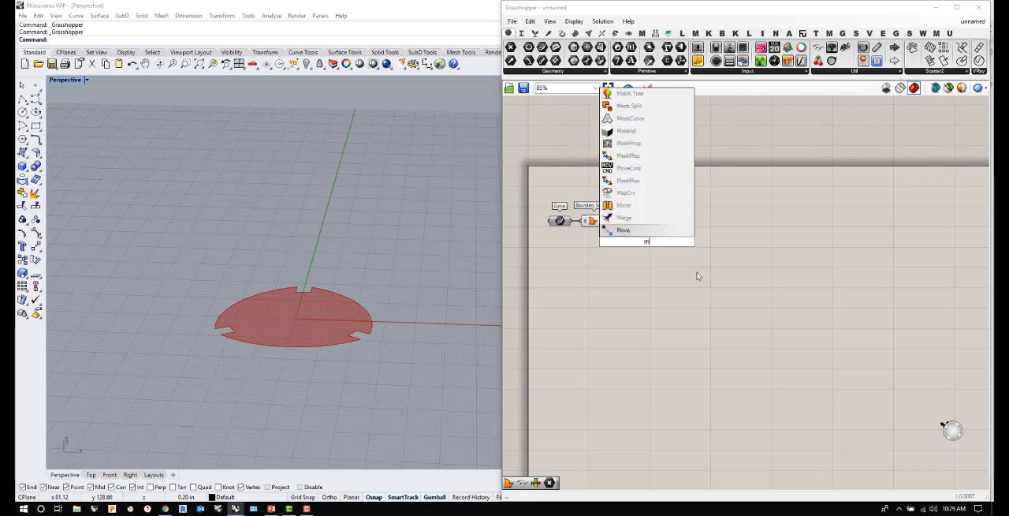
pyautogui.click(622, 229)
pyautogui.moveTo(607, 221); pyautogui.dragTo(712, 232)
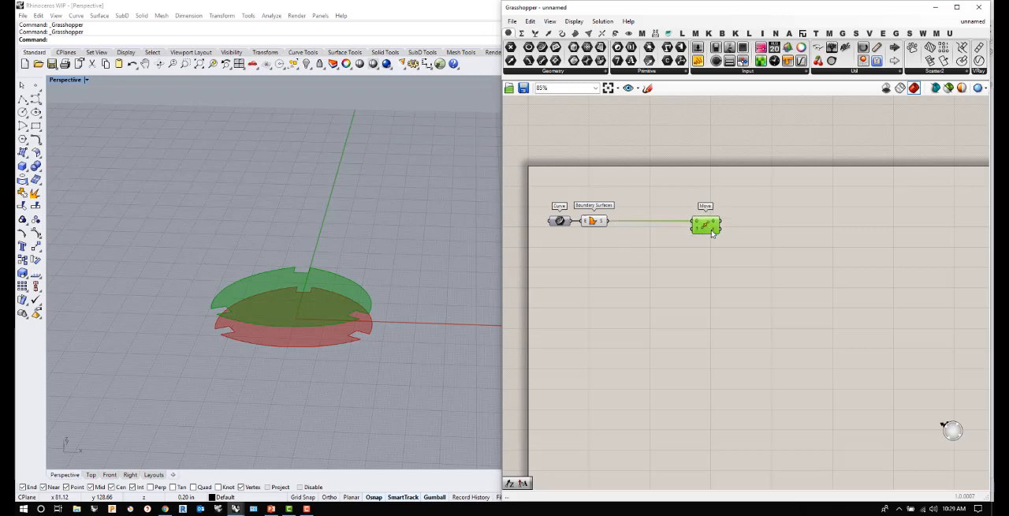
pyautogui.click(624, 255)
# - Add Series and Unit Z components, and route the Series through Unit Z into Move's T input
pyautogui.doubleClick(623, 255)
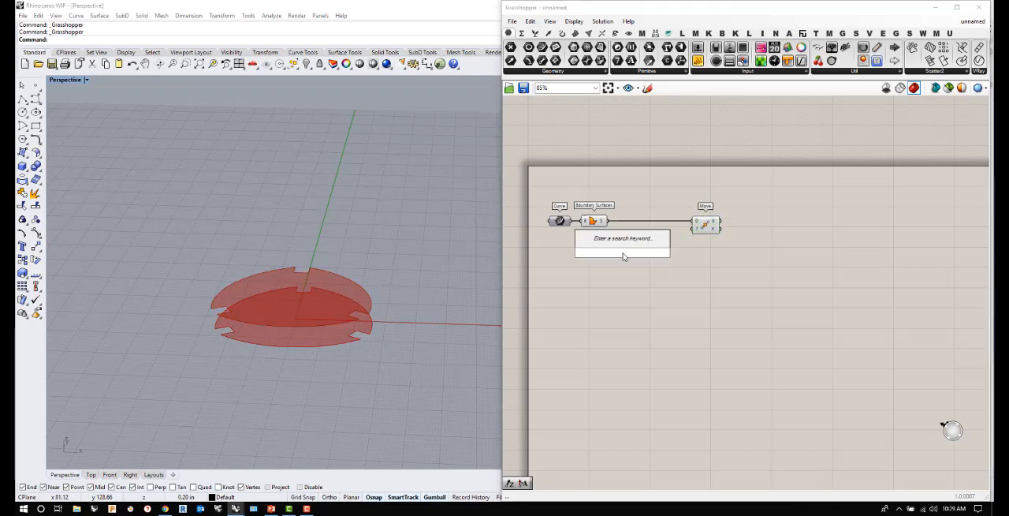
pyautogui.write('series')
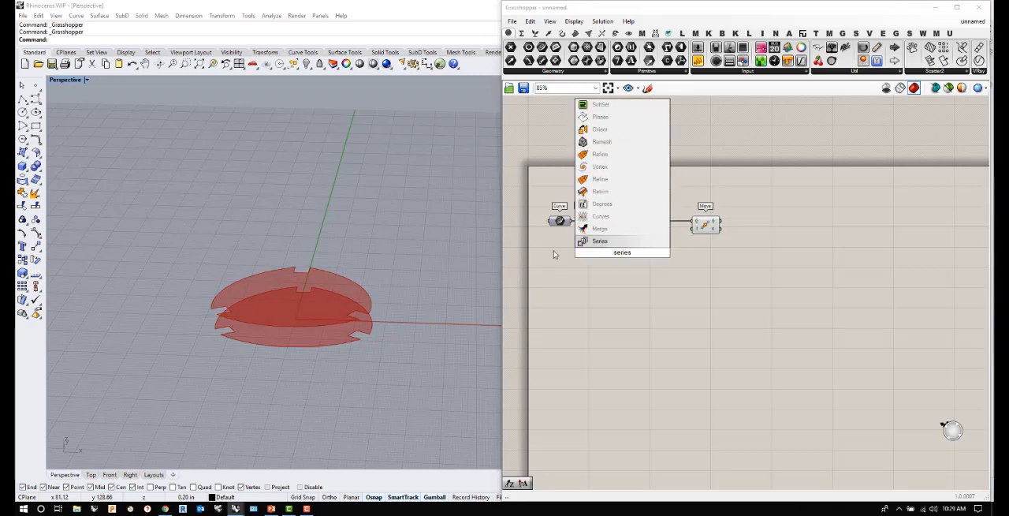
pyautogui.click(608, 241)
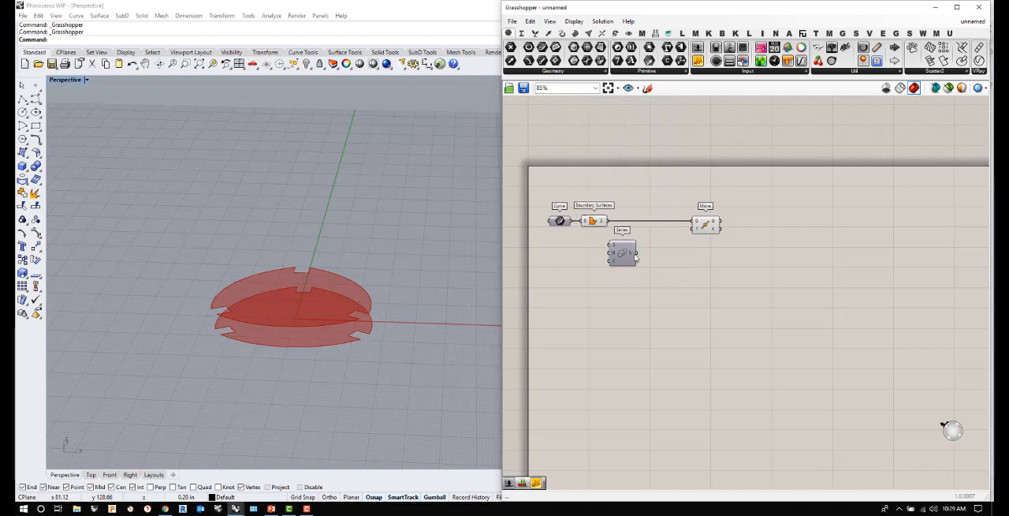
pyautogui.moveTo(636, 252); pyautogui.dragTo(692, 229)
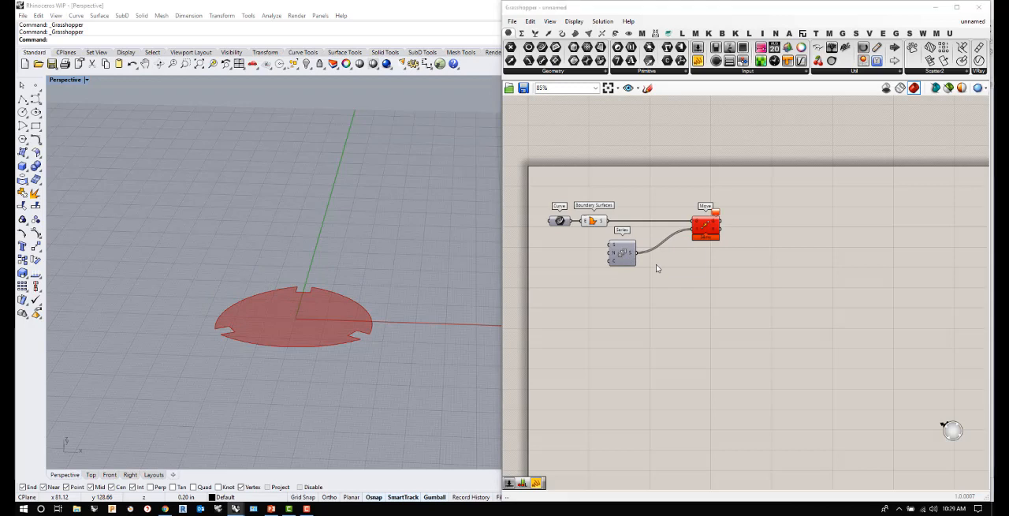
pyautogui.doubleClick(656, 266)
pyautogui.write('z')
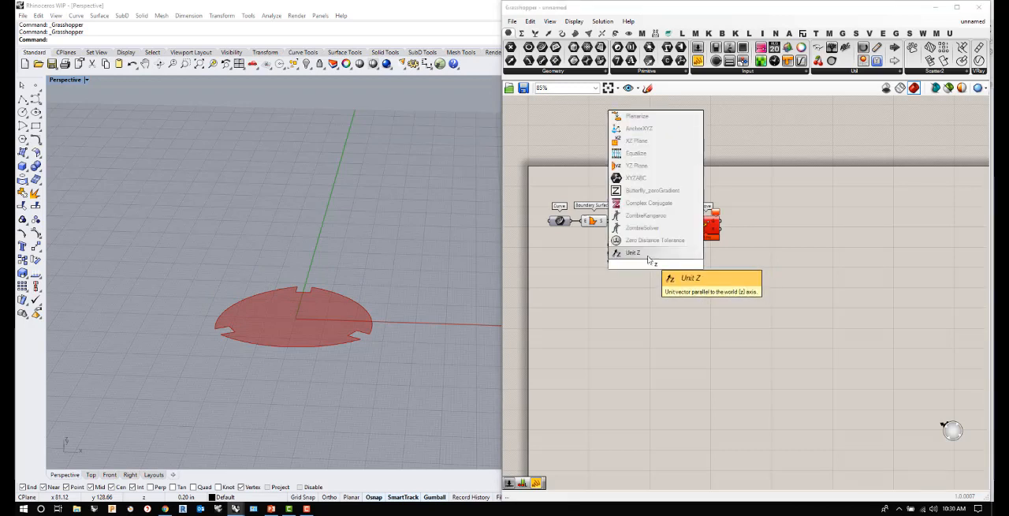
pyautogui.click(645, 252)
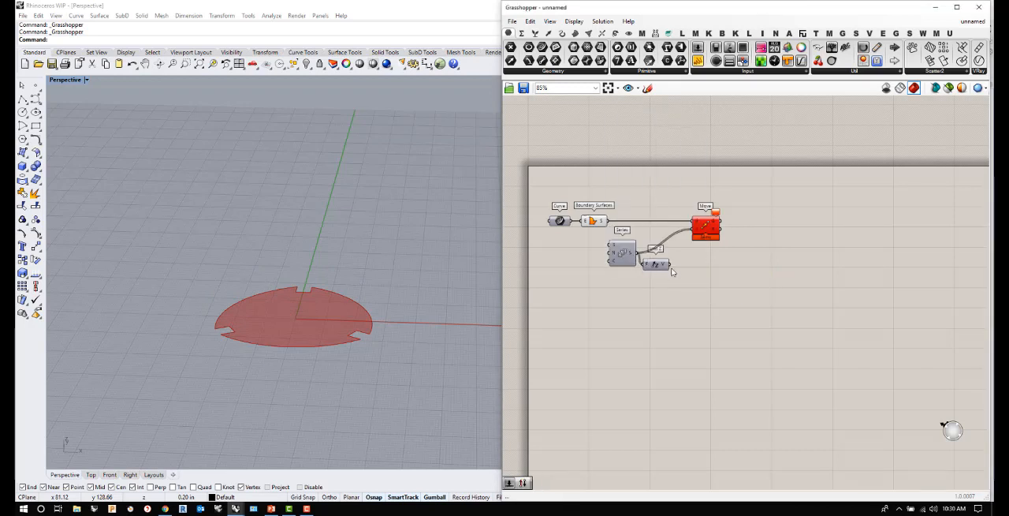
pyautogui.moveTo(670, 265)
pyautogui.mouseDown()
pyautogui.moveTo(694, 229)
pyautogui.moveTo(670, 251)
pyautogui.mouseUp()
pyautogui.click(732, 274)
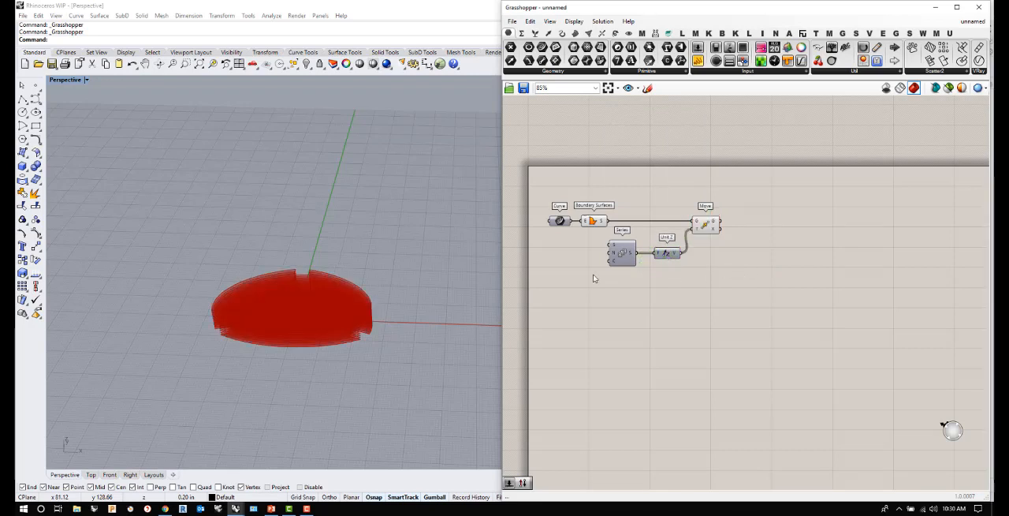
# - Add a number slider with value 10 and connect it to the Series' N (step) input
pyautogui.doubleClick(544, 250)
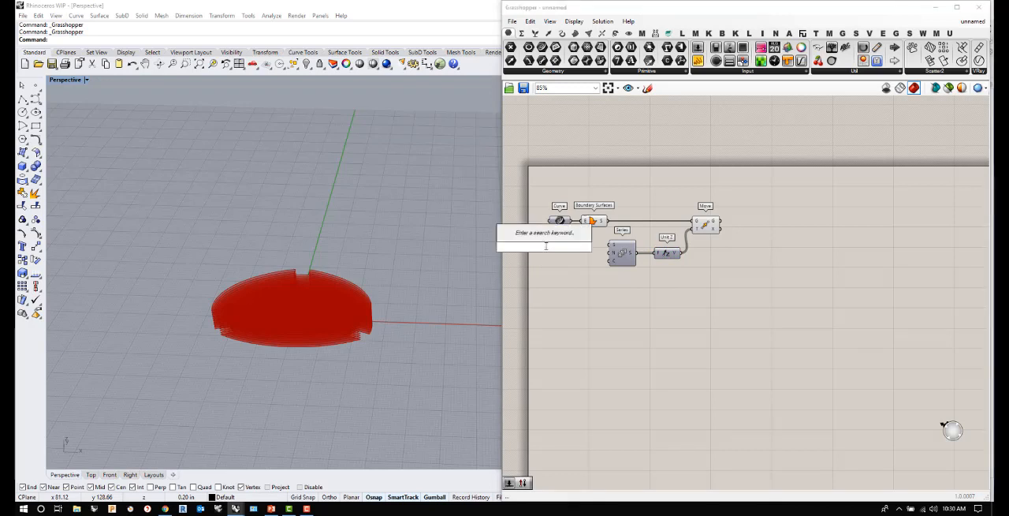
pyautogui.write('slider')
pyautogui.press('Return')
pyautogui.moveTo(577, 246)
pyautogui.mouseDown()
pyautogui.moveTo(610, 252)
pyautogui.moveTo(555, 258)
pyautogui.moveTo(569, 259)
pyautogui.mouseUp()
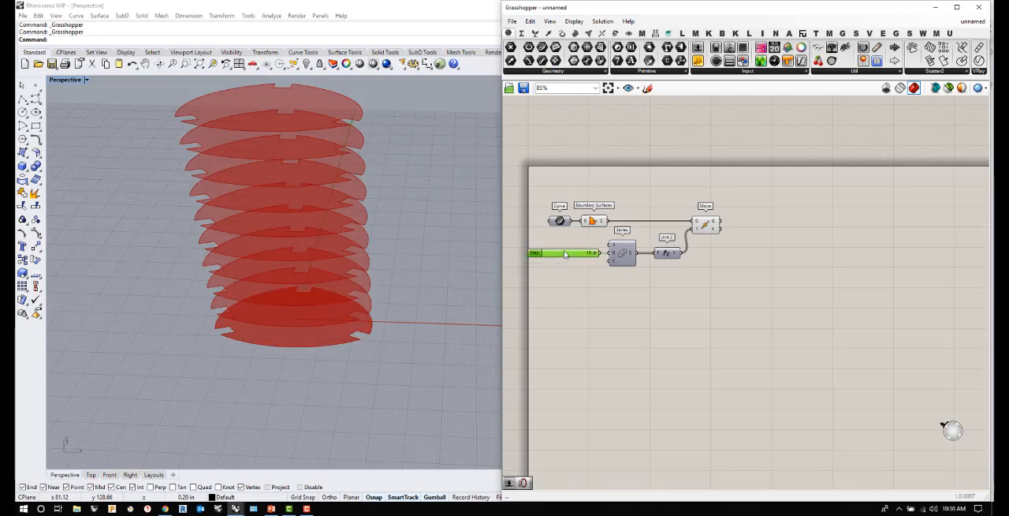
pyautogui.moveTo(344, 215)
pyautogui.mouseDown(button='right')
pyautogui.moveTo(340, 190)
pyautogui.moveTo(343, 208)
pyautogui.mouseUp(button='right')
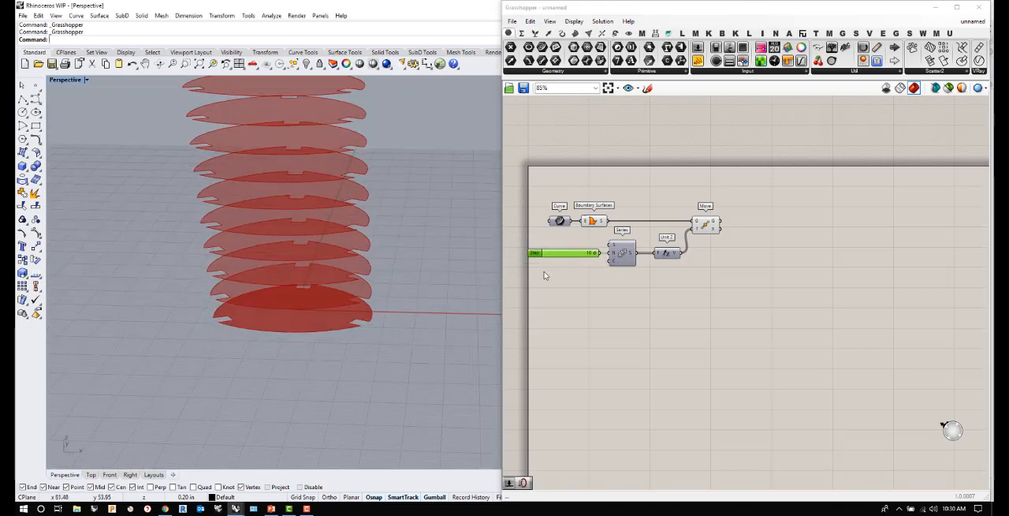
# - Add a slider with value 30, connect it to the Series' C (count) input, and line it up beneath the Step slider
pyautogui.doubleClick(543, 286)
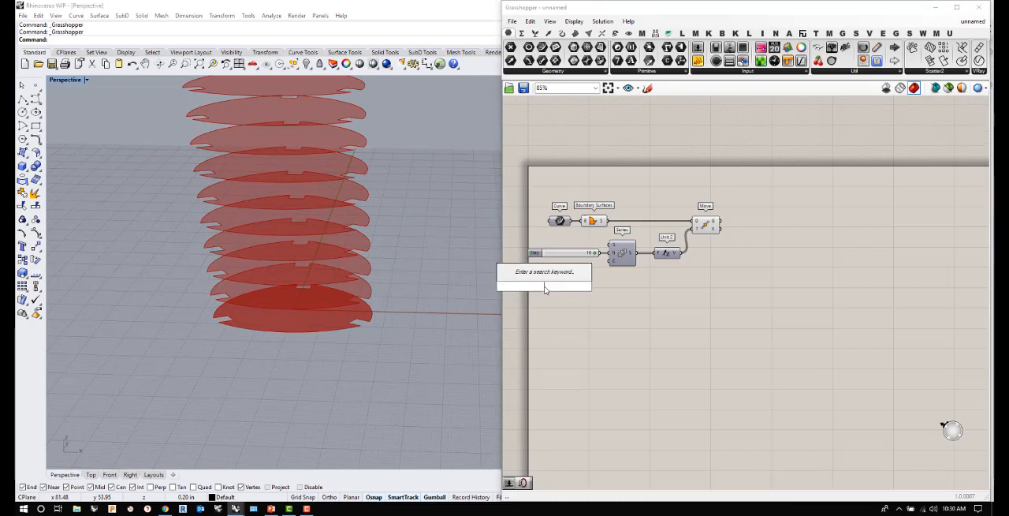
pyautogui.write('30')
pyautogui.press('Return')
pyautogui.moveTo(579, 286); pyautogui.dragTo(610, 262)
pyautogui.moveTo(522, 285); pyautogui.dragTo(543, 265)
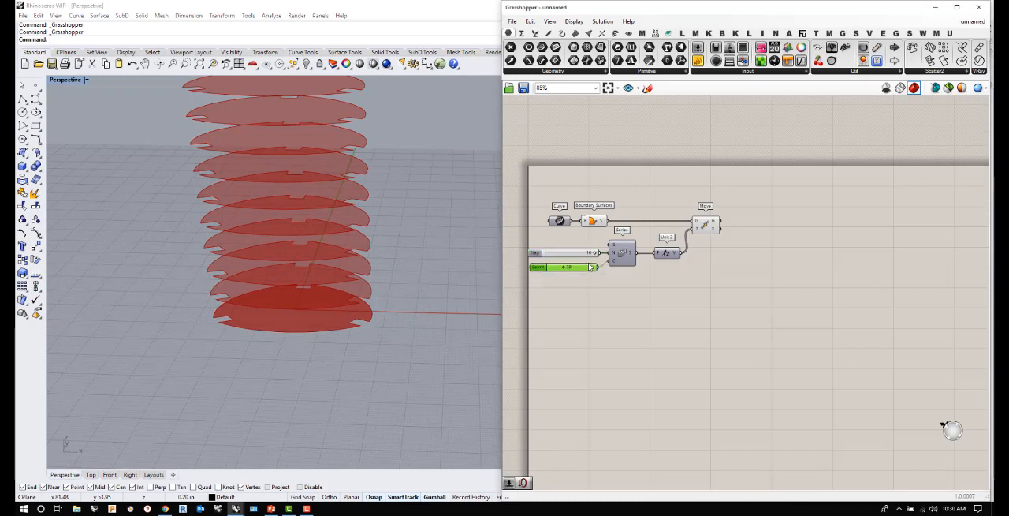
# - Lower the Step slider slightly to tighten the vertical spacing of the stacked notched discs
pyautogui.scroll(-15, 389, 296)
pyautogui.moveTo(388, 296); pyautogui.dragTo(369, 334, button='right')
pyautogui.scroll(7, 389, 283)
pyautogui.scroll(6, 378, 311)
pyautogui.scroll(-4, 369, 335)
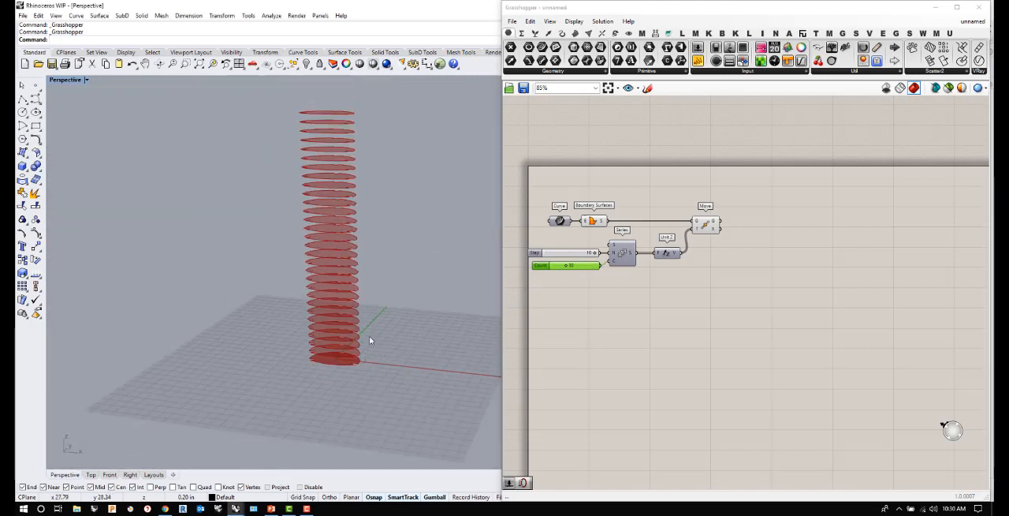
pyautogui.moveTo(595, 252); pyautogui.dragTo(591, 254)
pyautogui.moveTo(356, 279); pyautogui.dragTo(420, 305, button='right')
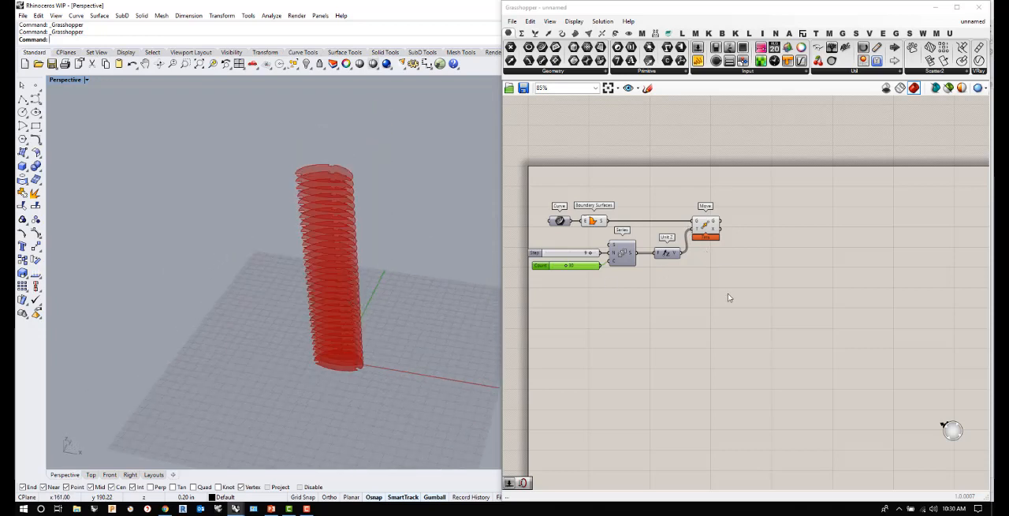
# - Shift the whole definition toward the canvas corner, and place the Move component farther from Unit Z
pyautogui.moveTo(729, 294); pyautogui.dragTo(590, 187)
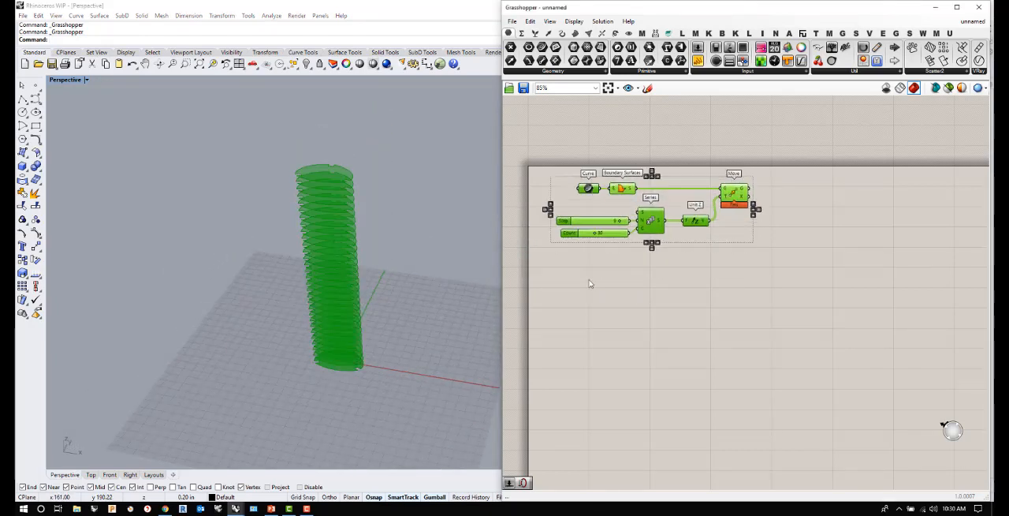
pyautogui.click(588, 287)
pyautogui.moveTo(586, 289); pyautogui.dragTo(546, 210)
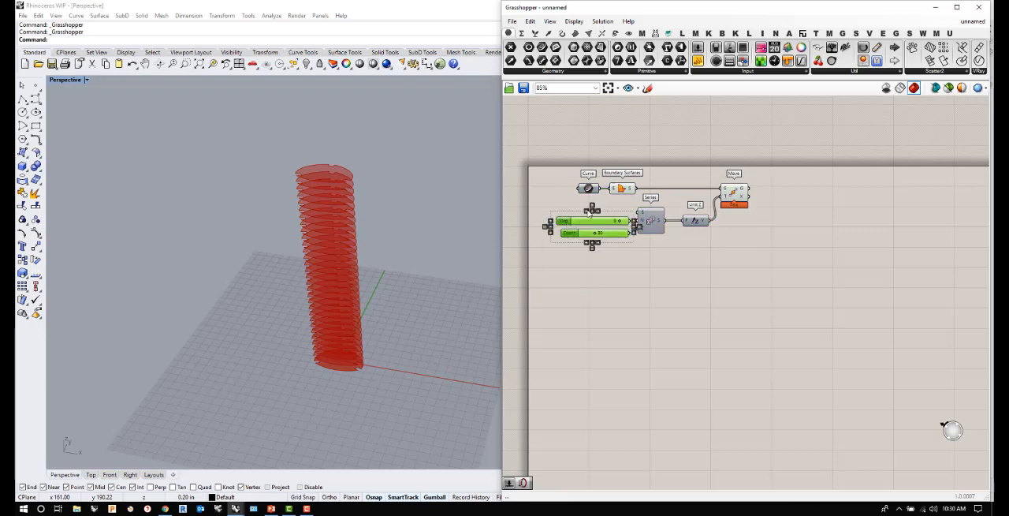
pyautogui.click(568, 308)
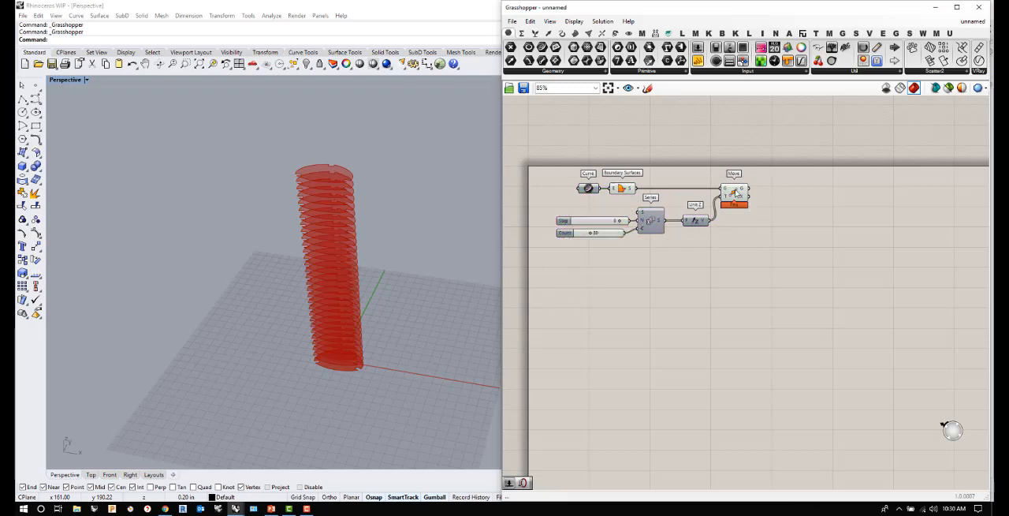
pyautogui.moveTo(735, 193); pyautogui.dragTo(758, 195)
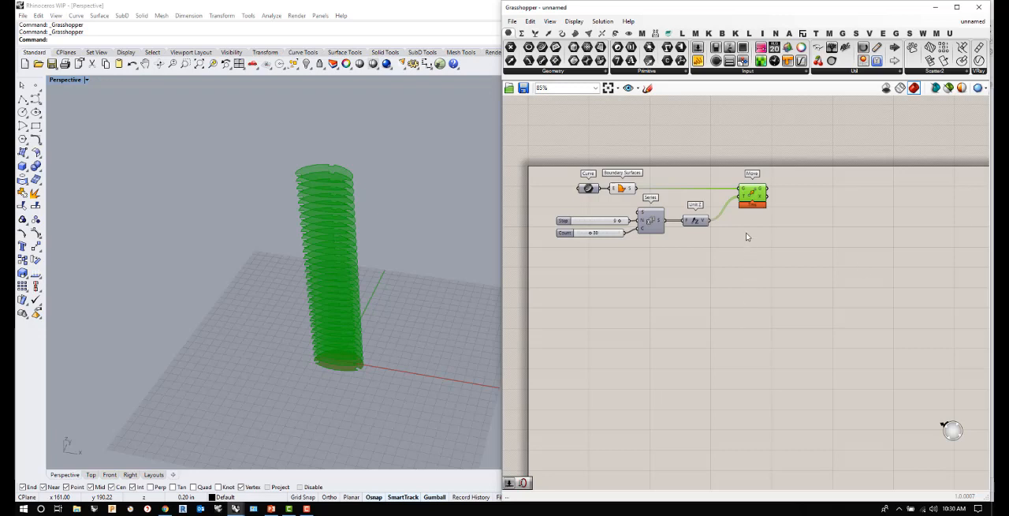
pyautogui.click(769, 236)
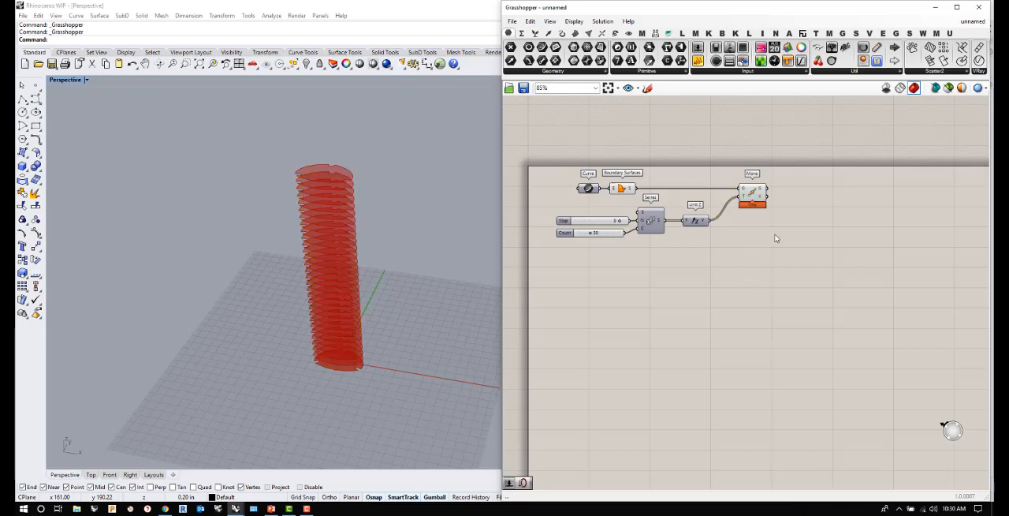
pyautogui.click(753, 193)
pyautogui.click(825, 217)
# - Add a Scale component beyond the Move component
pyautogui.doubleClick(858, 210)
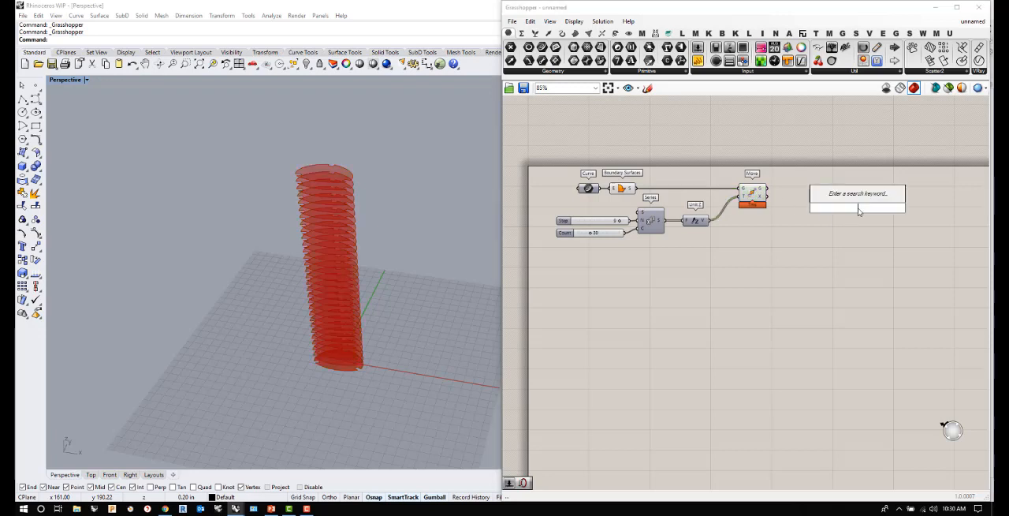
pyautogui.write('scale')
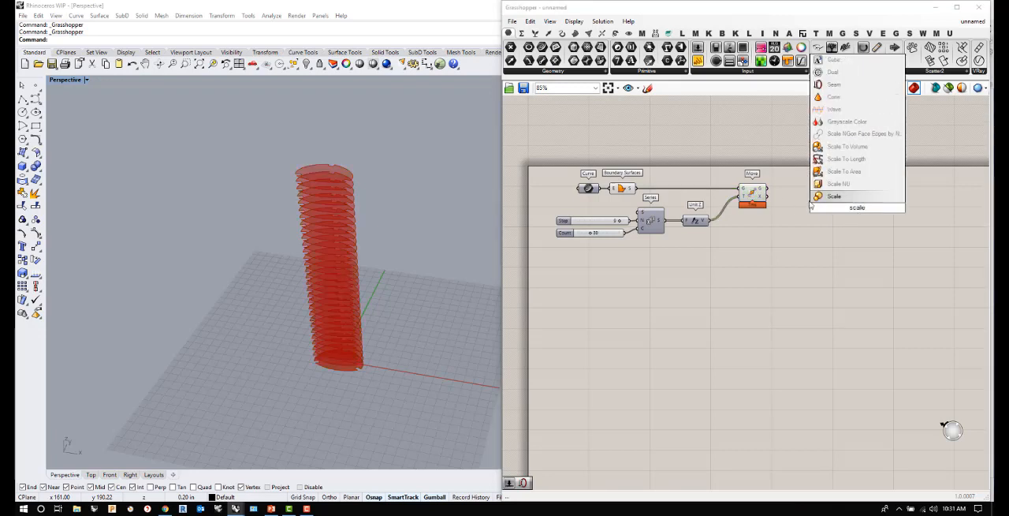
pyautogui.click(837, 196)
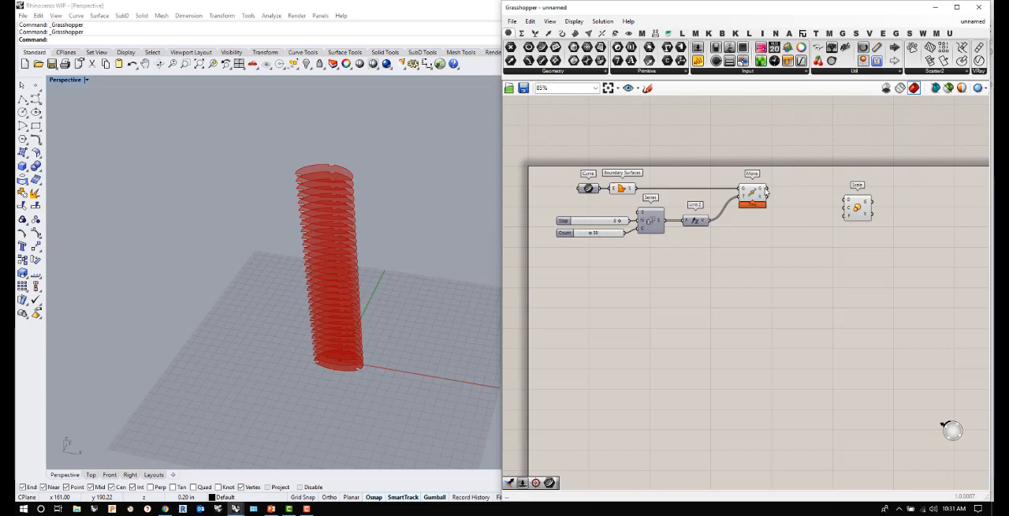
# - Connect Move's geometry output to Scale's G input, and add an Area component that feeds the moved surfaces' centroids into Scale's C input
pyautogui.moveTo(767, 190); pyautogui.dragTo(913, 196)
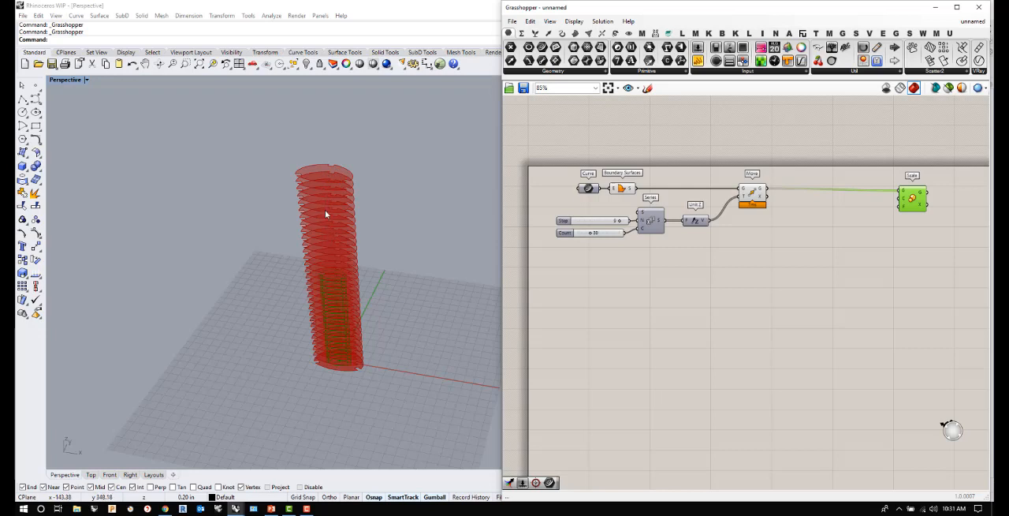
pyautogui.doubleClick(817, 230)
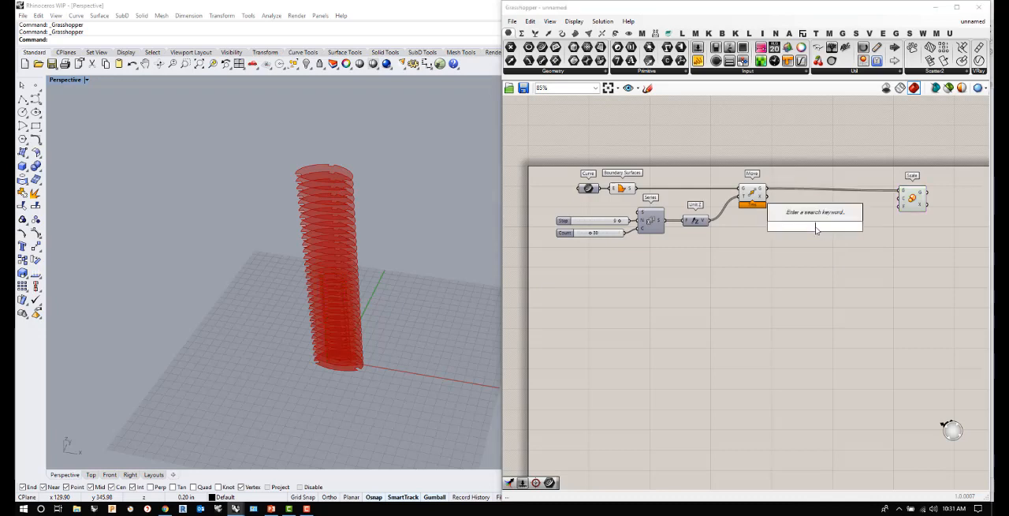
pyautogui.write('area')
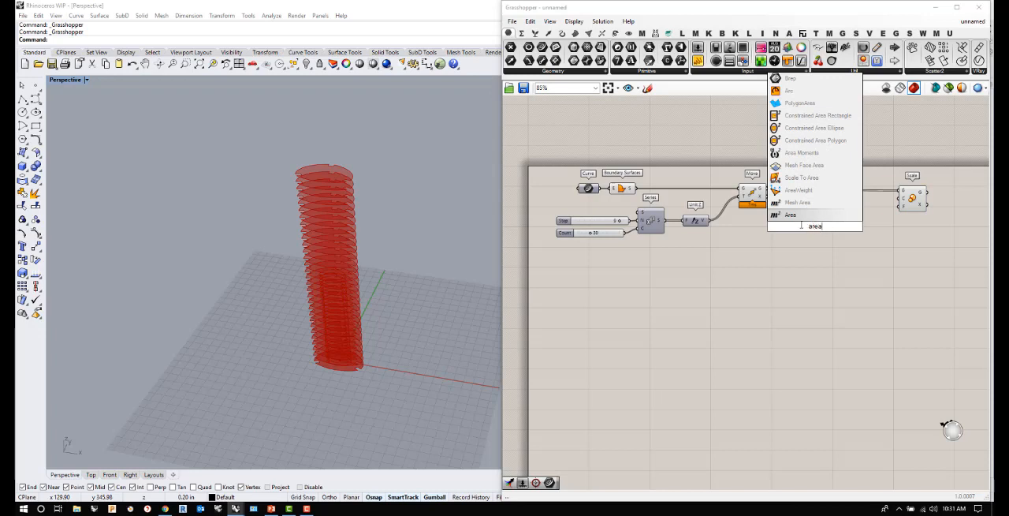
pyautogui.press('Return')
pyautogui.moveTo(768, 191); pyautogui.dragTo(901, 206)
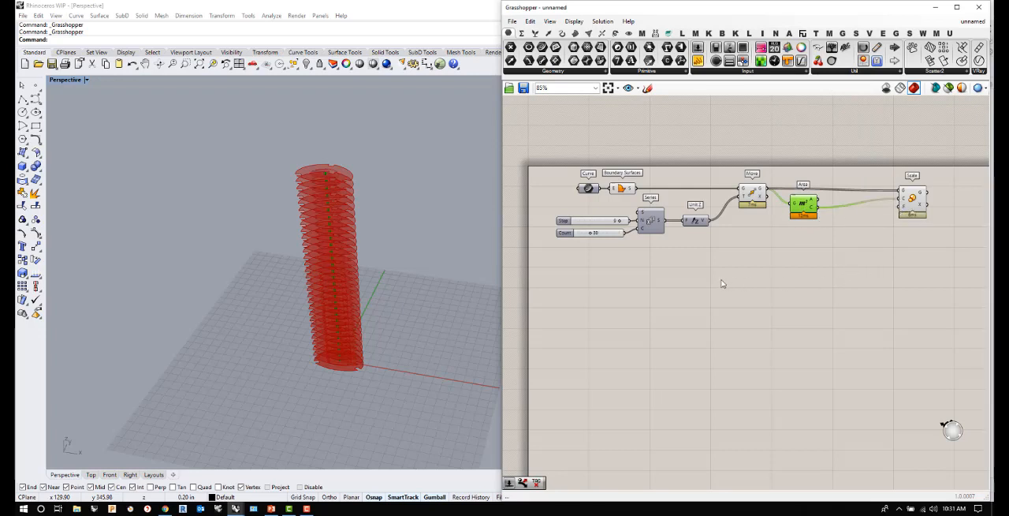
# - Turn off the preview of the Move and Boundary Surfaces components so only the scaled discs and centroids display
pyautogui.click(755, 195)
pyautogui.rightClick(755, 195)
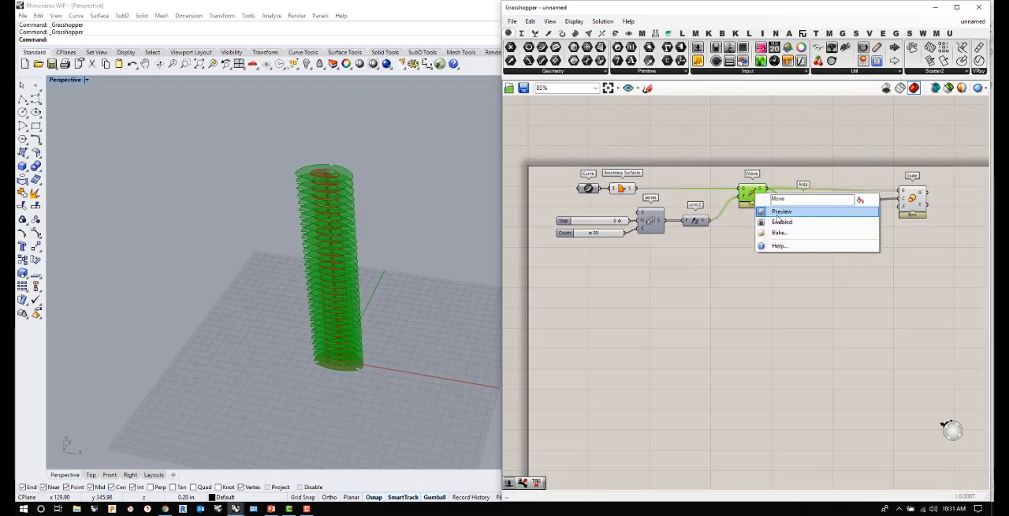
pyautogui.click(776, 211)
pyautogui.moveTo(343, 247)
pyautogui.mouseDown(button='right')
pyautogui.moveTo(344, 221)
pyautogui.moveTo(345, 231)
pyautogui.mouseUp(button='right')
pyautogui.click(623, 188)
pyautogui.rightClick(622, 190)
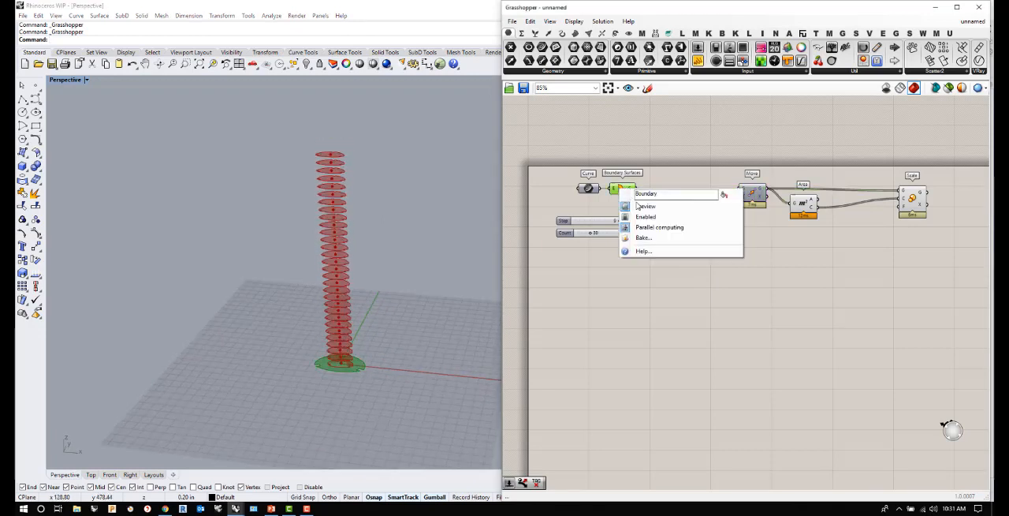
pyautogui.click(645, 206)
pyautogui.moveTo(387, 282)
pyautogui.mouseDown(button='right')
pyautogui.moveTo(381, 266)
pyautogui.moveTo(398, 272)
pyautogui.mouseUp(button='right')
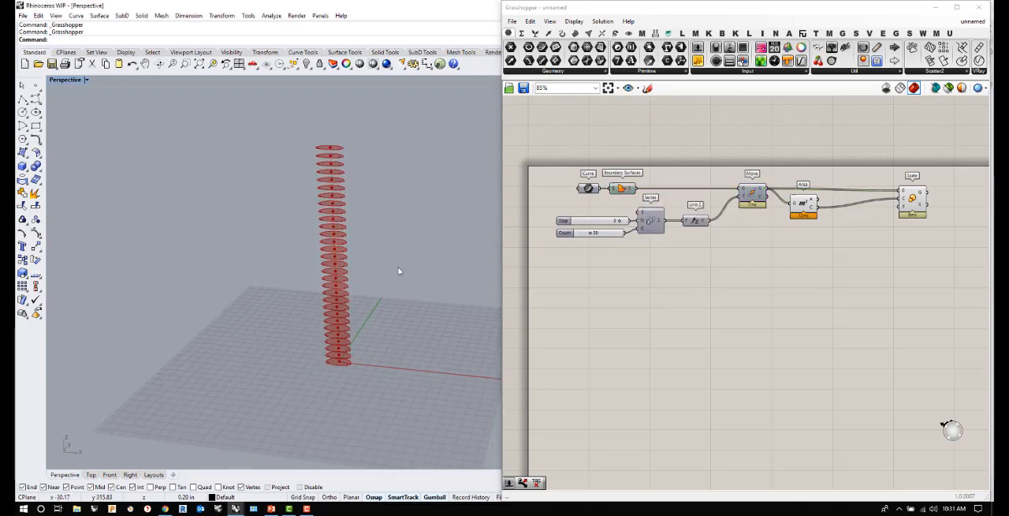
# - Add a Construct Domain component below the Area component
pyautogui.doubleClick(848, 233)
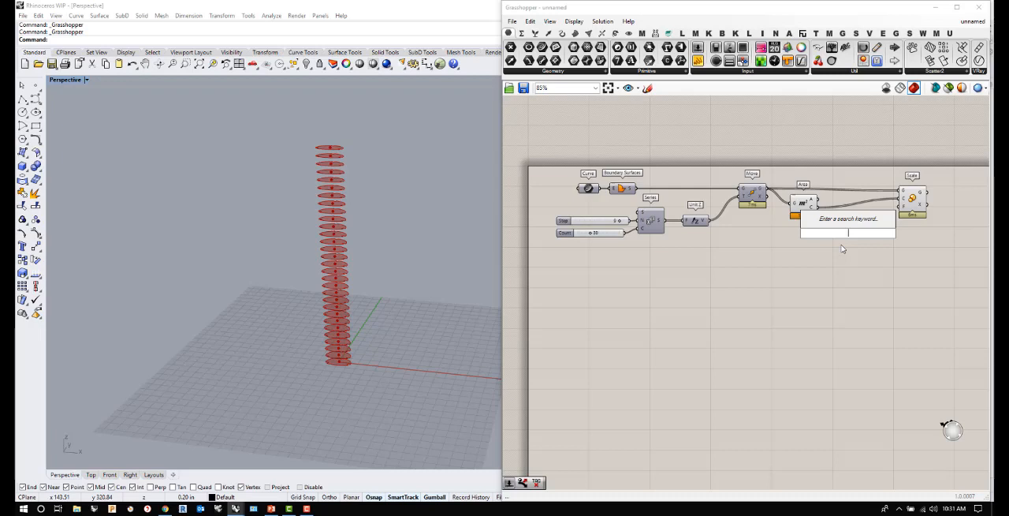
pyautogui.click(857, 249)
pyautogui.doubleClick(857, 249)
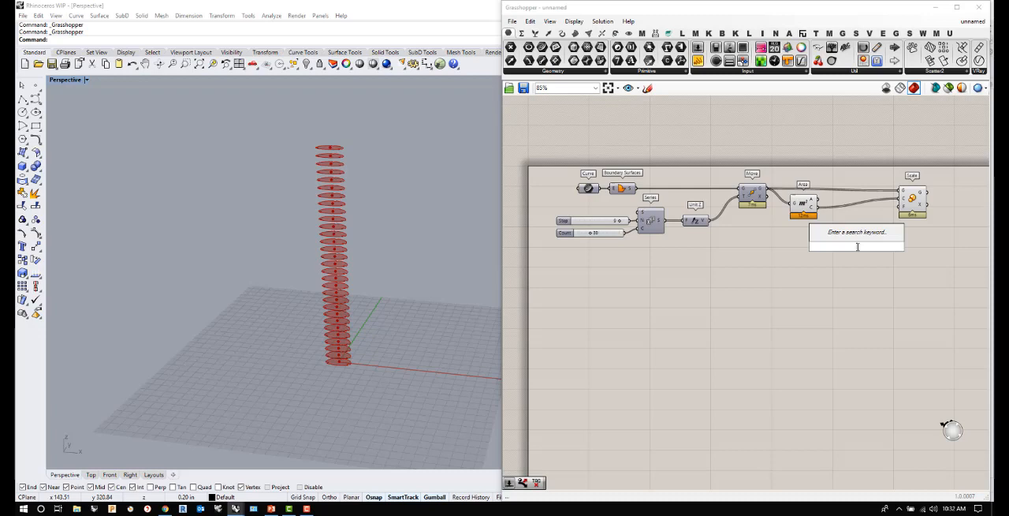
pyautogui.click(821, 271)
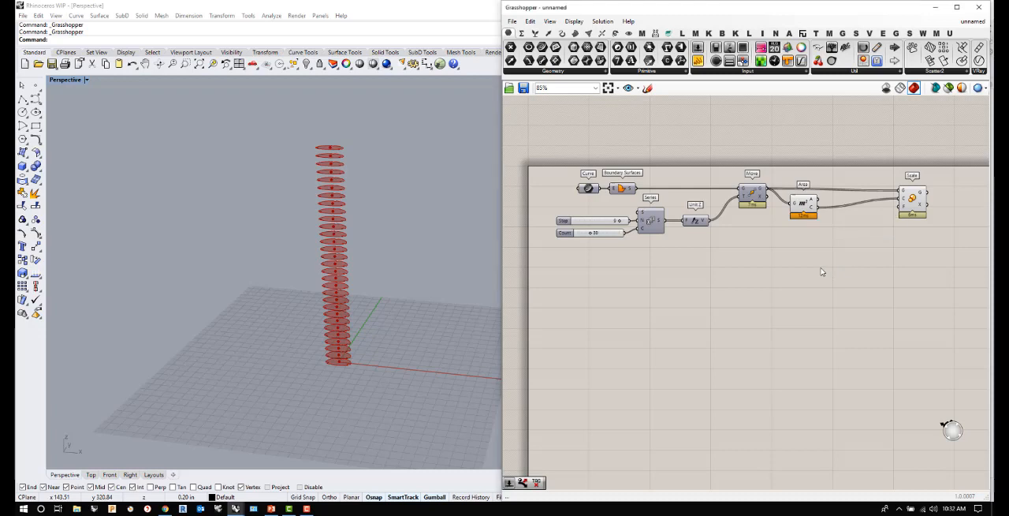
pyautogui.doubleClick(821, 270)
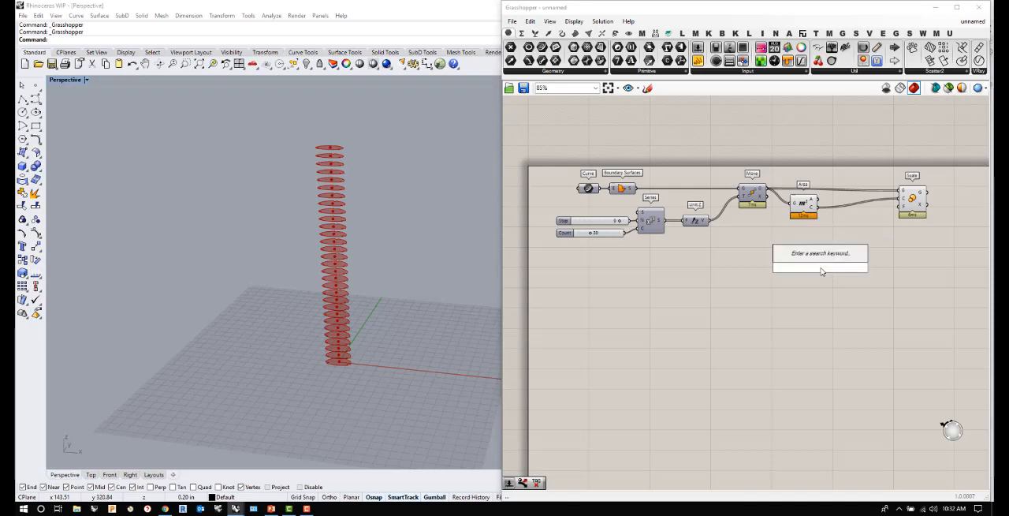
pyautogui.write('d')
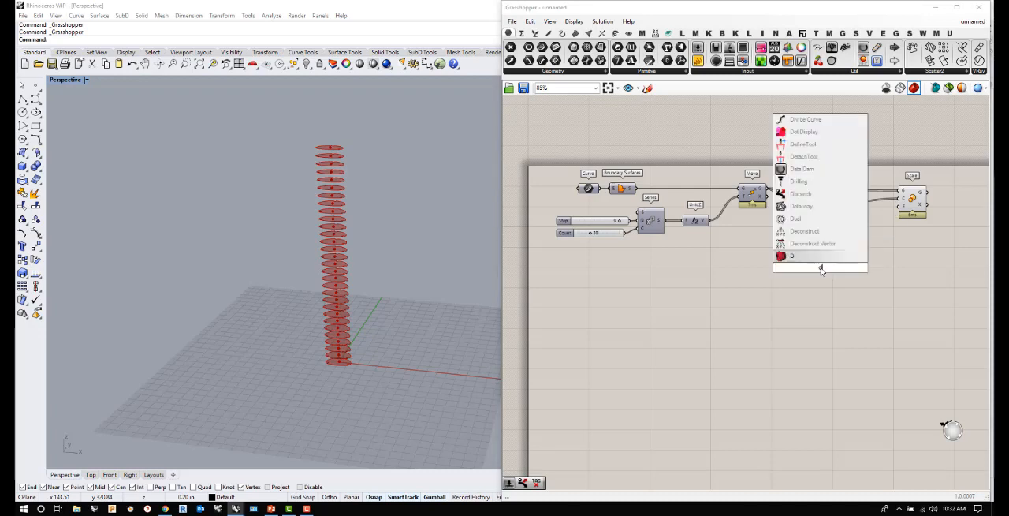
pyautogui.write('omain')
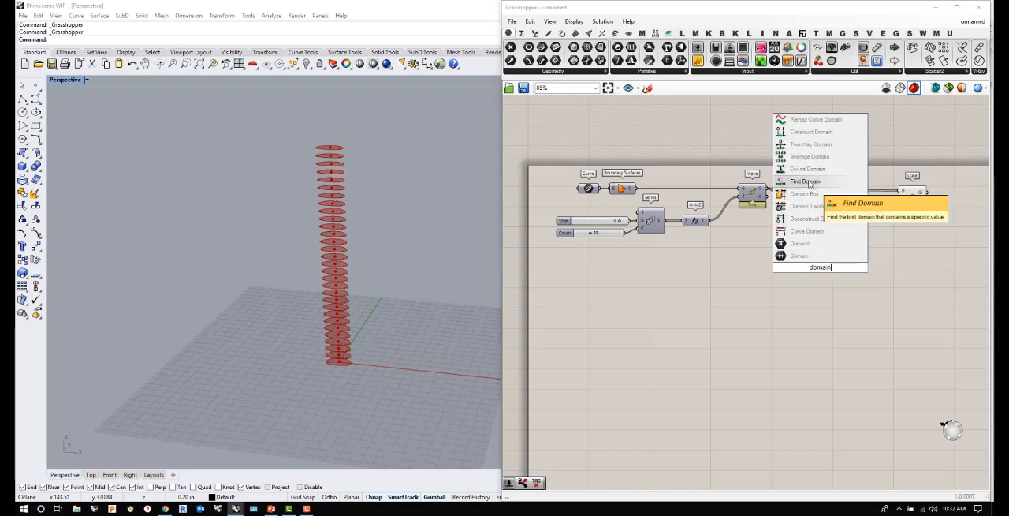
pyautogui.click(810, 134)
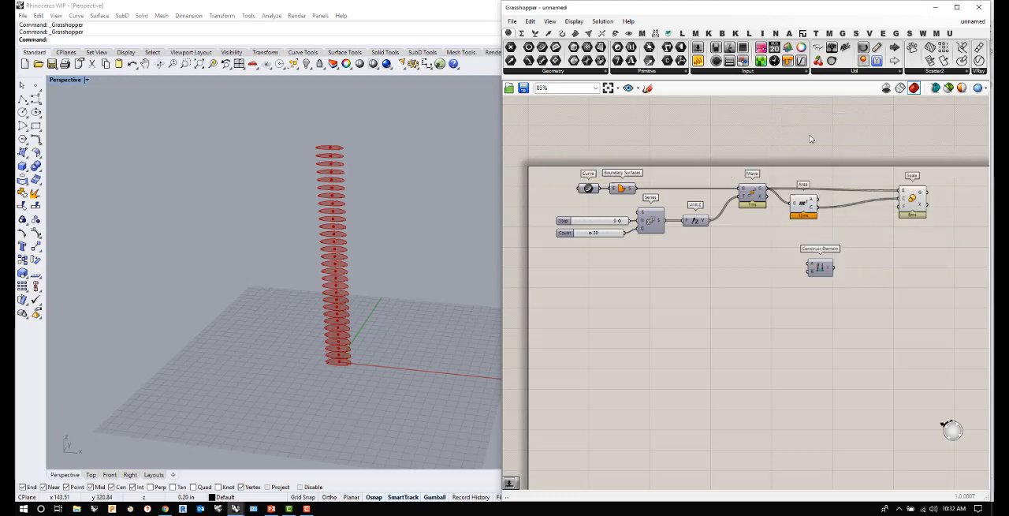
# - Add sliders of 1.25 and 0.5, connect them to Construct Domain's A and B inputs, and line them up beside it
pyautogui.doubleClick(771, 274)
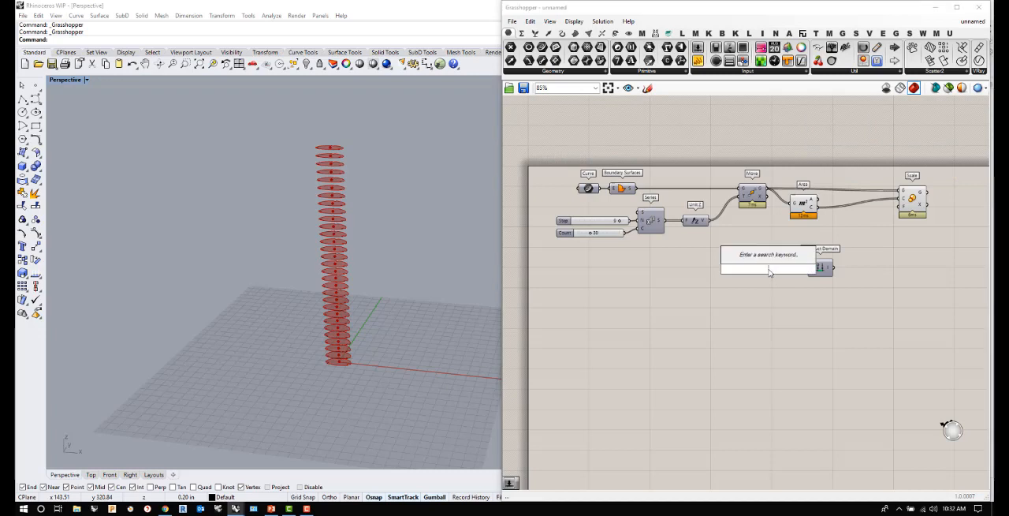
pyautogui.write('1.25')
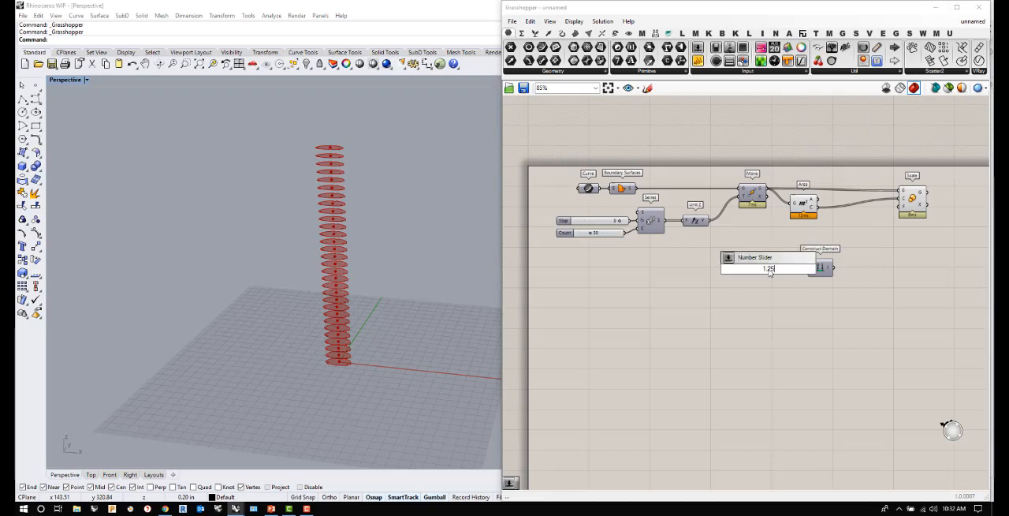
pyautogui.press('Return')
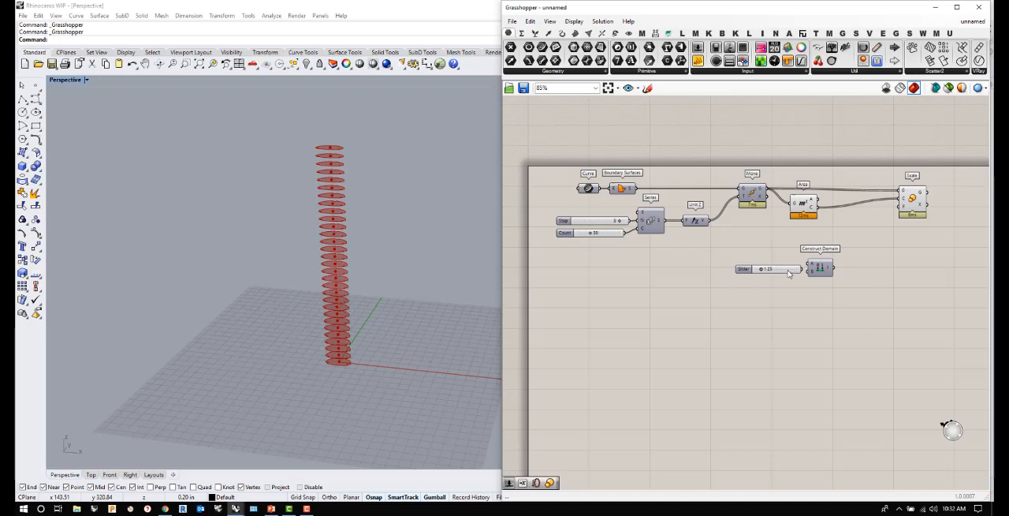
pyautogui.moveTo(791, 274); pyautogui.dragTo(826, 261)
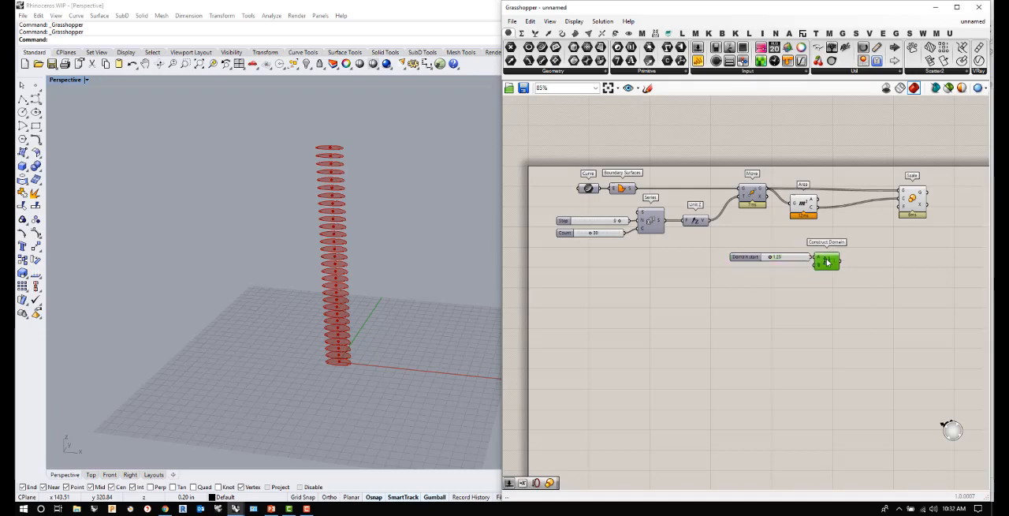
pyautogui.doubleClick(744, 281)
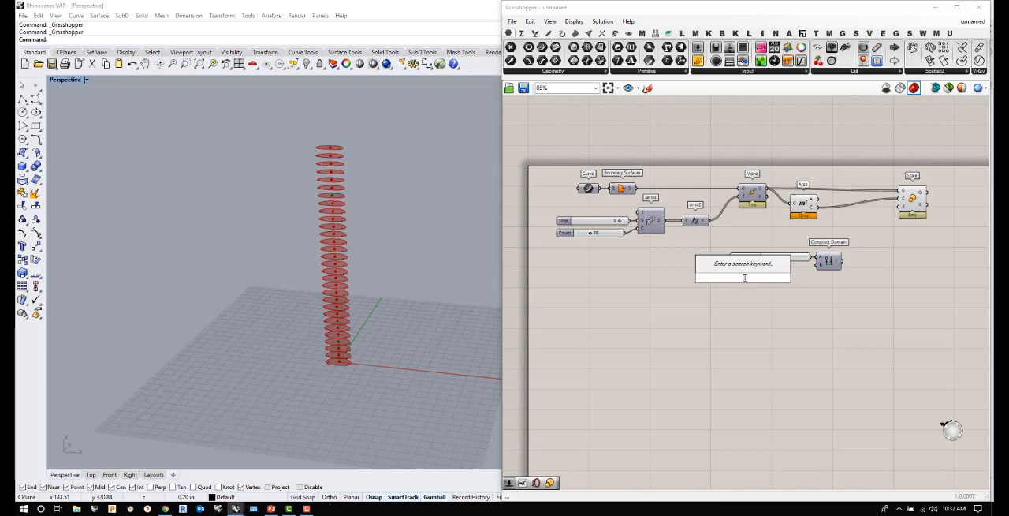
pyautogui.write('.5')
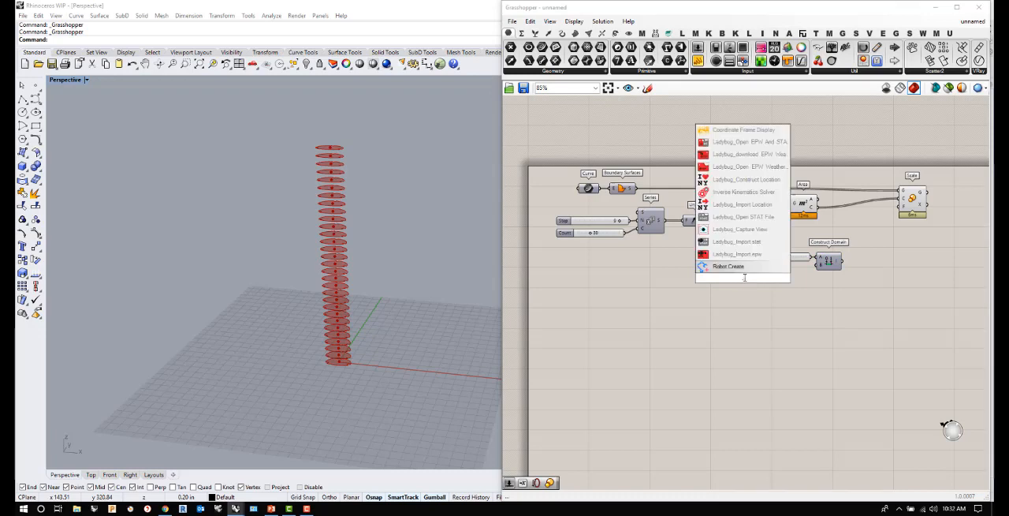
pyautogui.press('Return')
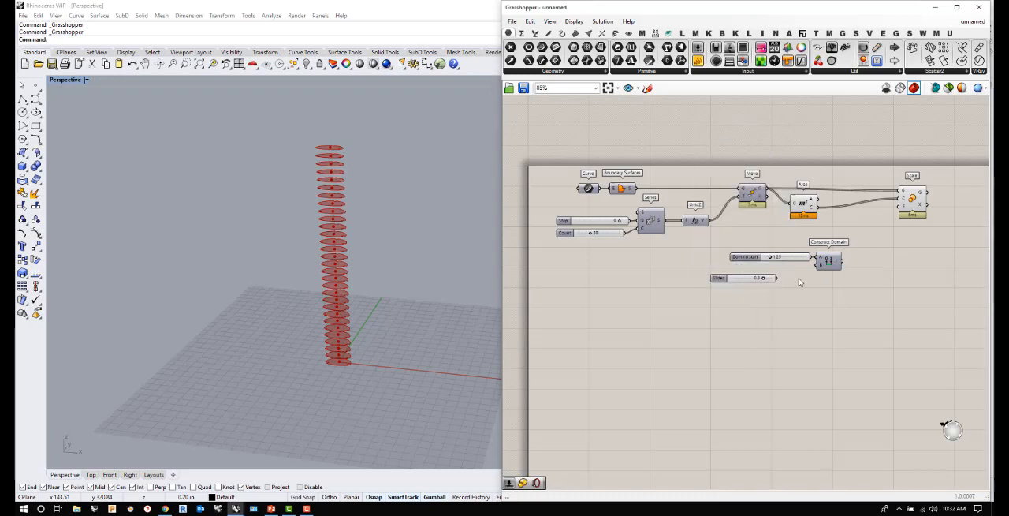
pyautogui.moveTo(778, 278); pyautogui.dragTo(803, 275)
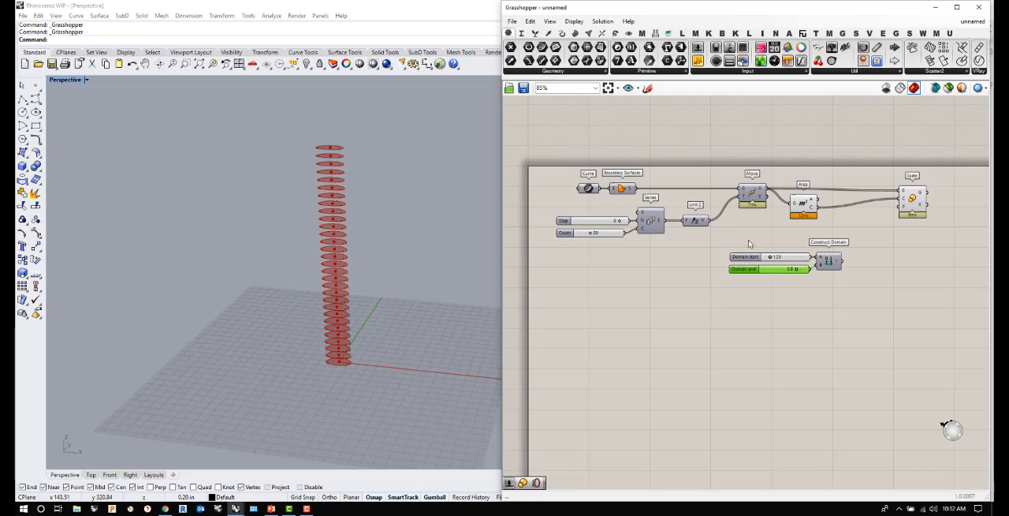
pyautogui.moveTo(852, 298); pyautogui.dragTo(716, 236)
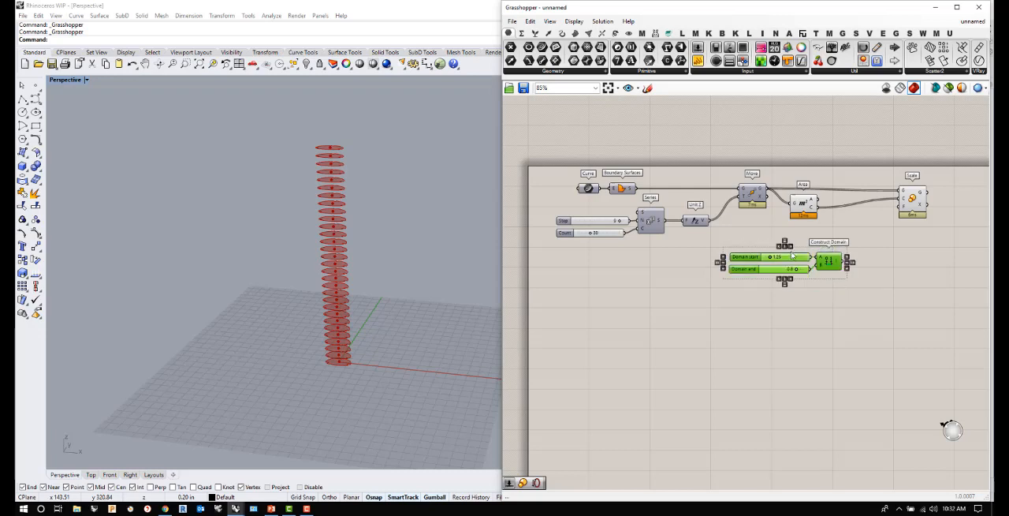
# - Add a Range component and place it beneath Construct Domain
pyautogui.doubleClick(751, 313)
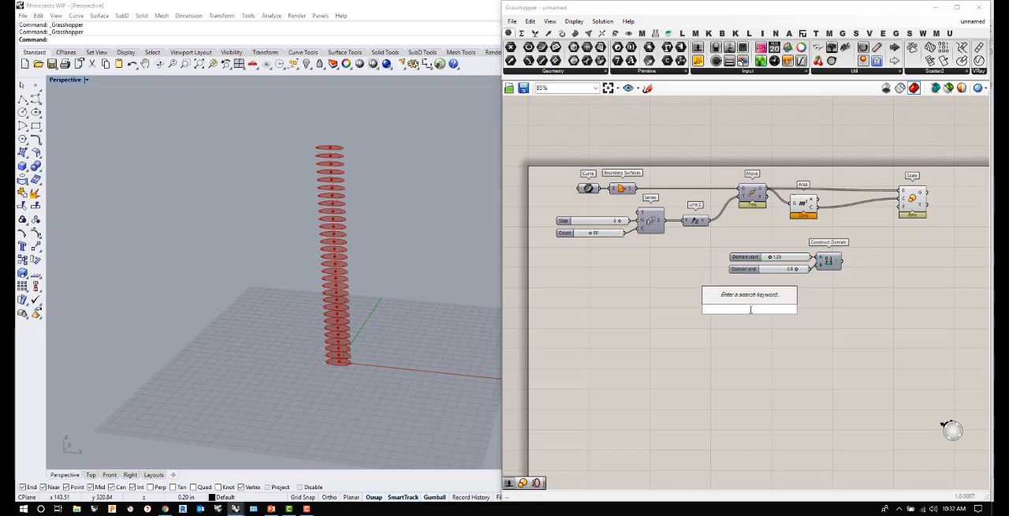
pyautogui.write('range')
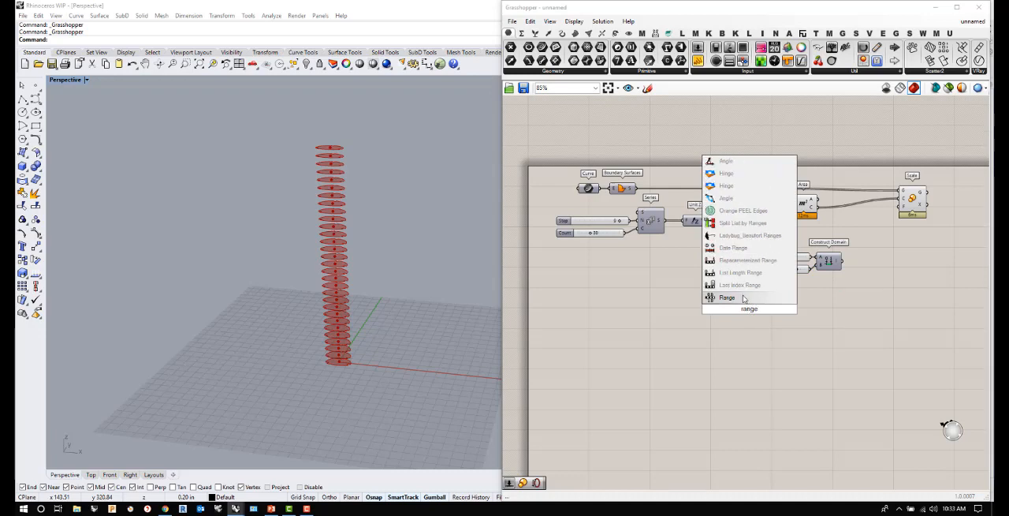
pyautogui.press('Return')
pyautogui.click(753, 312)
pyautogui.moveTo(768, 308); pyautogui.dragTo(777, 306)
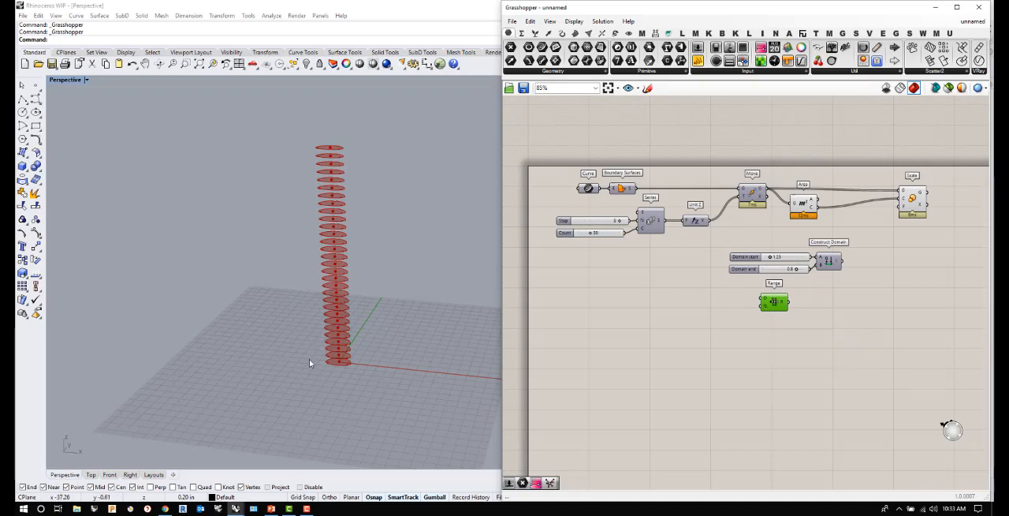
# - Add a List Length component below the Series sliders and feed it from the Count slider
pyautogui.doubleClick(629, 290)
pyautogui.write('length')
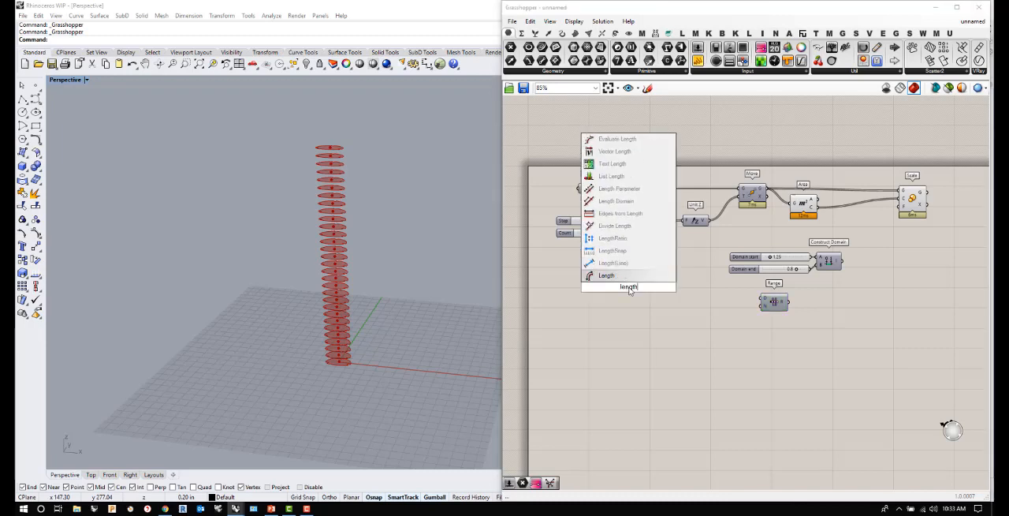
pyautogui.click(615, 176)
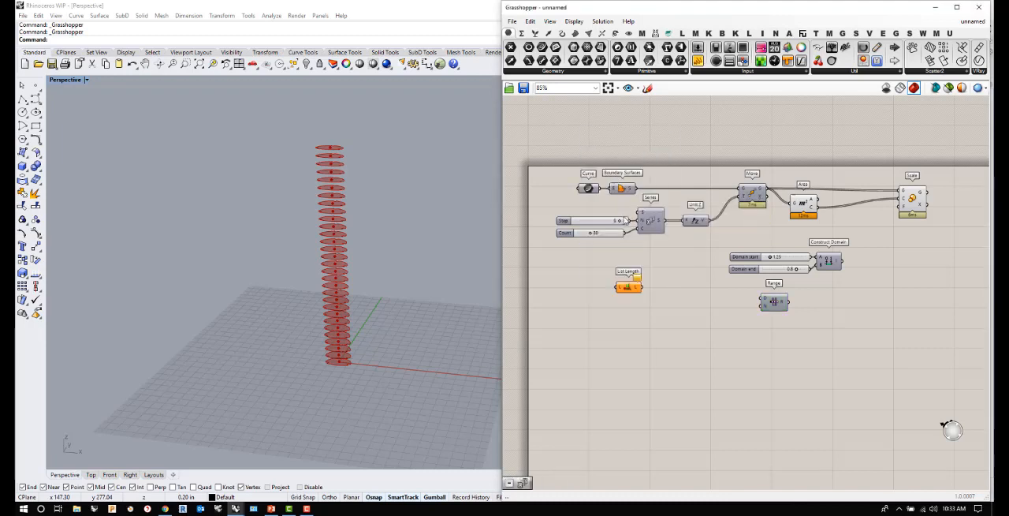
pyautogui.moveTo(626, 233); pyautogui.dragTo(651, 293)
# - Add a Subtraction component taking List Length minus a slider of 1, and connect its result to Range's N input
pyautogui.doubleClick(672, 307)
pyautogui.write('sub')
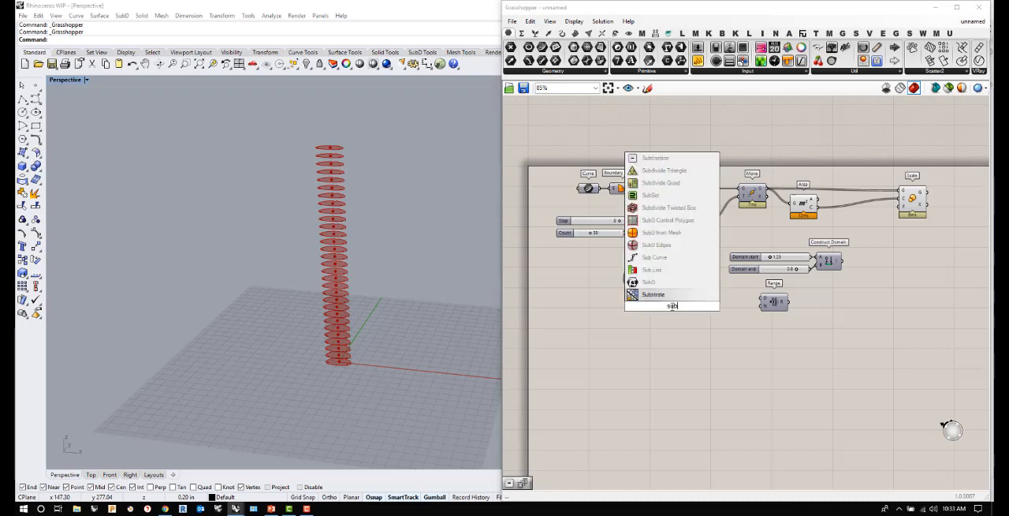
pyautogui.click(655, 160)
pyautogui.moveTo(663, 287); pyautogui.dragTo(695, 306)
pyautogui.doubleClick(643, 315)
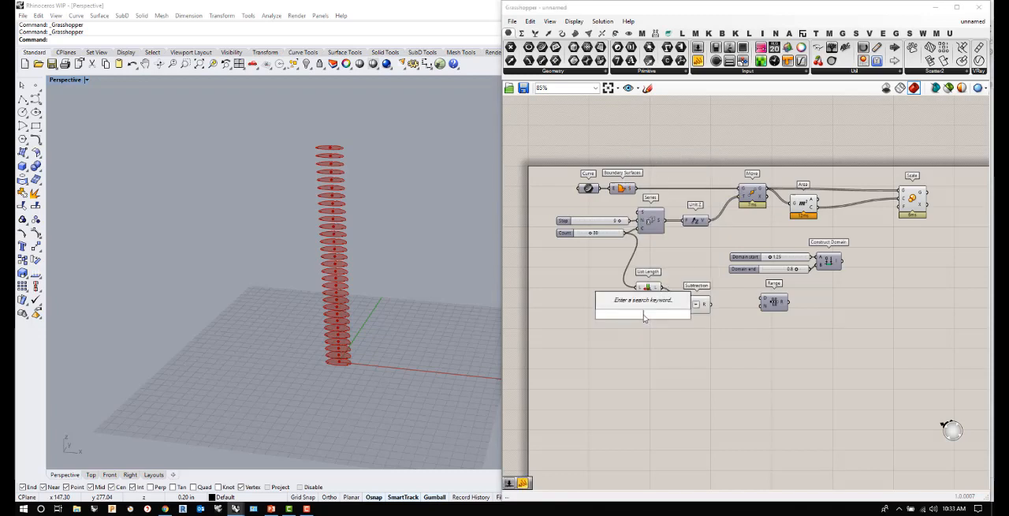
pyautogui.write('1')
pyautogui.press('Return')
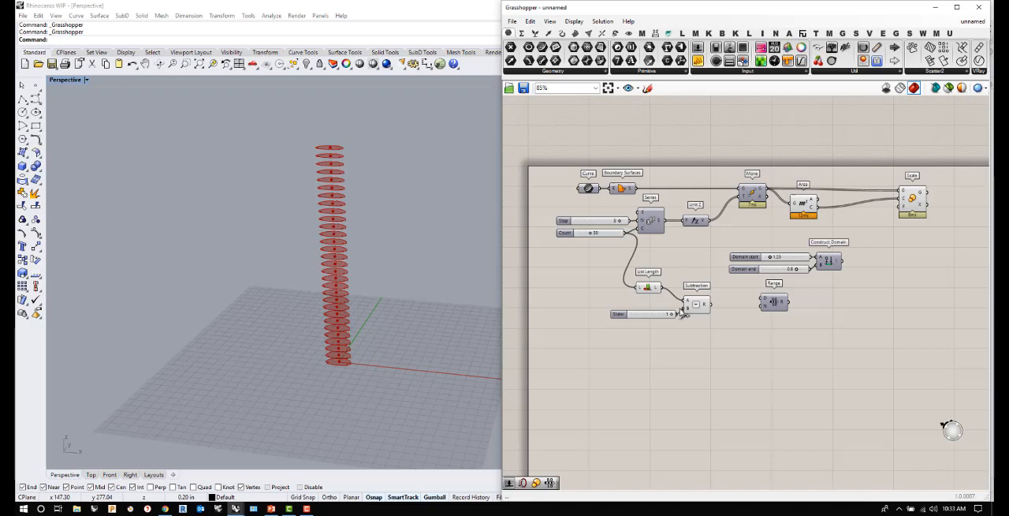
pyautogui.moveTo(711, 305); pyautogui.dragTo(762, 307)
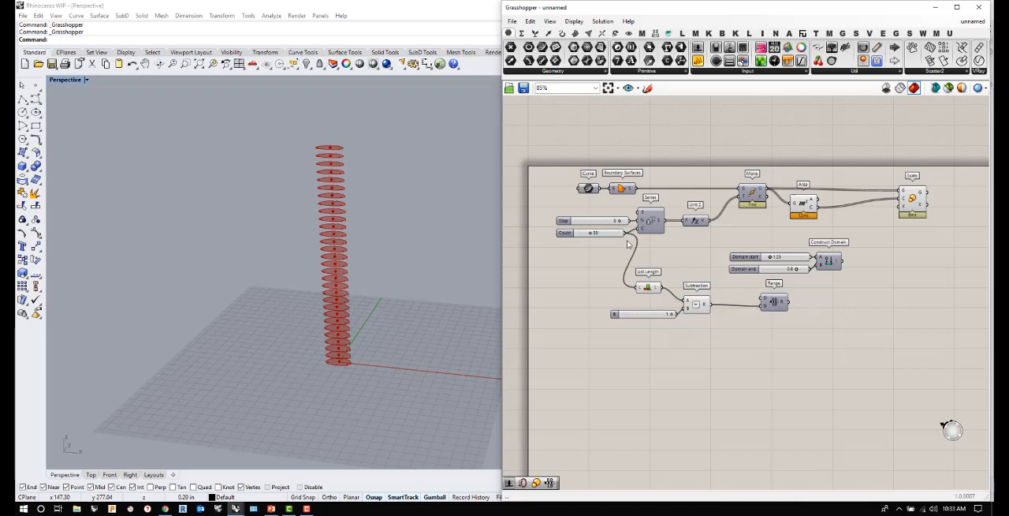
# - Connect the Count slider directly to Subtraction's A input and delete the List Length component
pyautogui.moveTo(627, 233); pyautogui.dragTo(686, 307)
pyautogui.click(647, 288)
pyautogui.press('Delete')
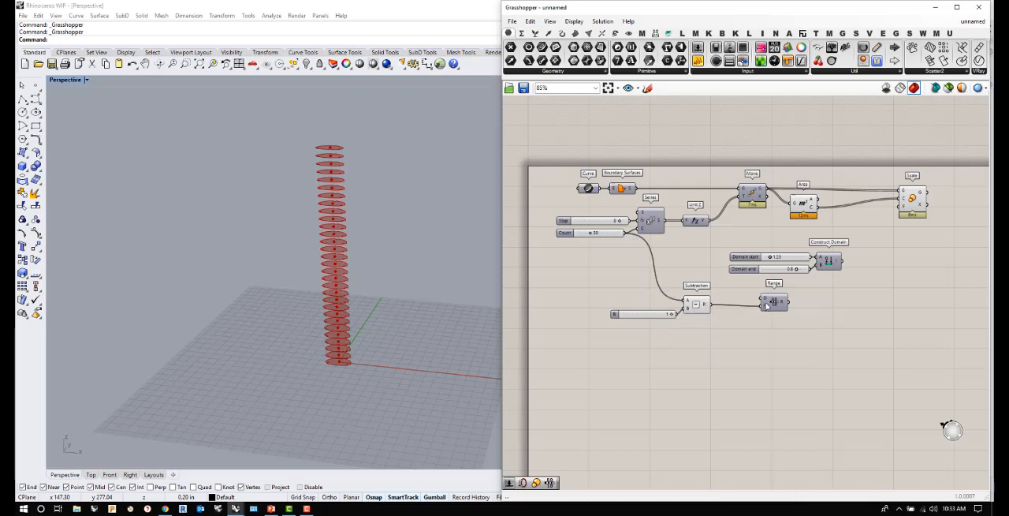
# - Connect the Range output to Scale's F (factor) input
pyautogui.moveTo(782, 305)
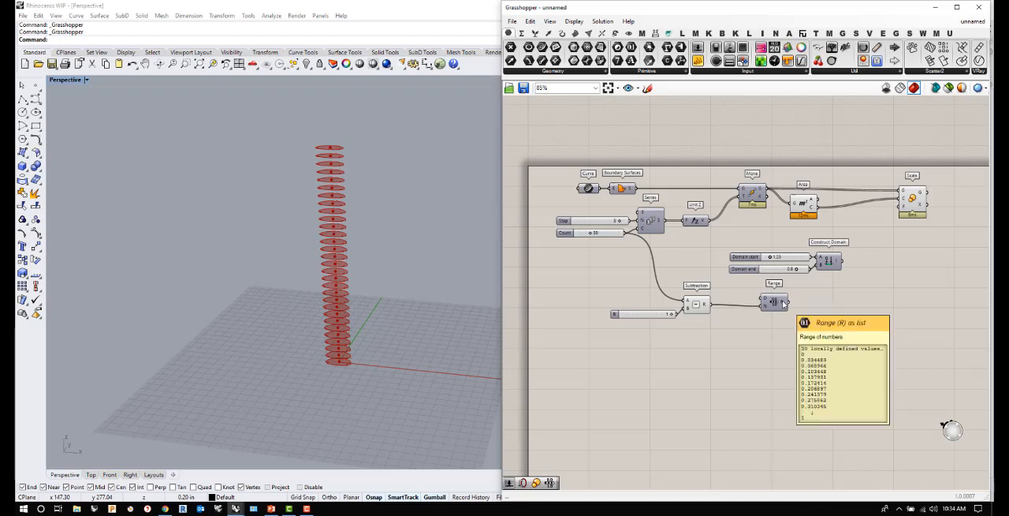
pyautogui.moveTo(783, 303); pyautogui.dragTo(902, 205)
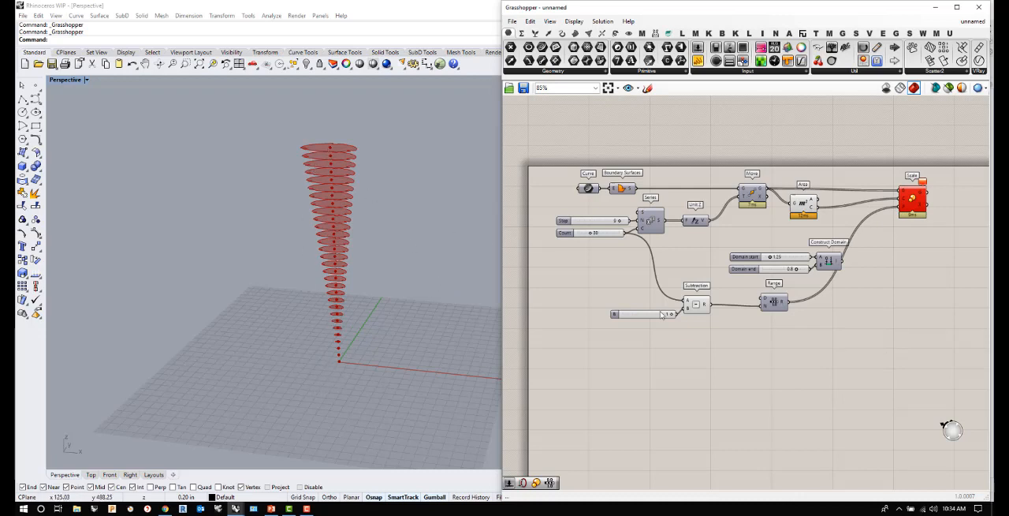
# - Add a Remap Numbers component taking the Range output as values and Construct Domain as target, and feed its result to Scale's F input
pyautogui.doubleClick(880, 293)
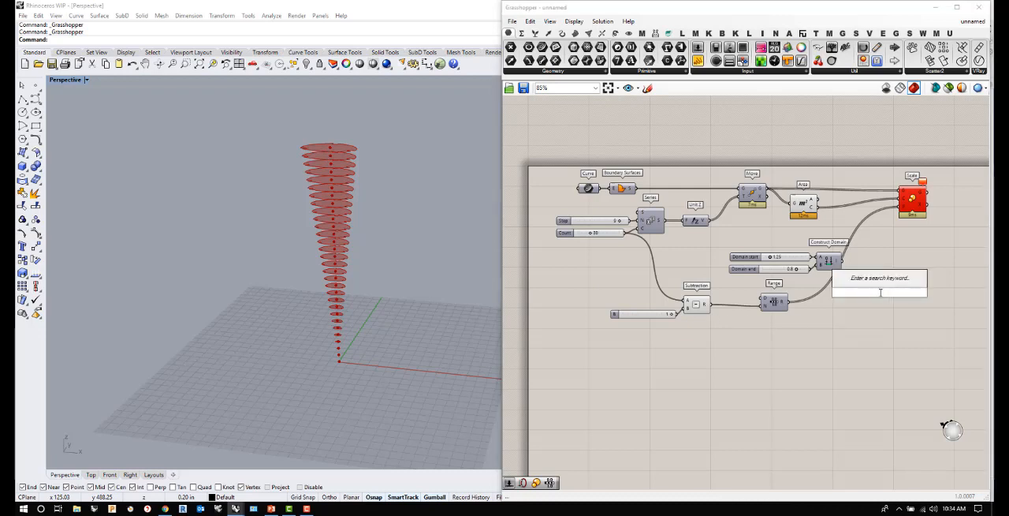
pyautogui.write('remap')
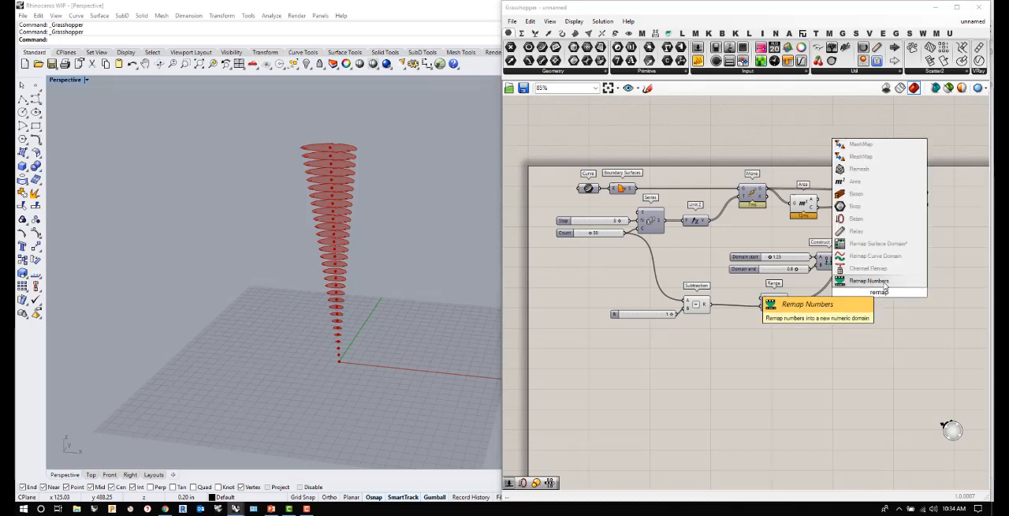
pyautogui.press('Return')
pyautogui.moveTo(786, 306); pyautogui.dragTo(869, 287)
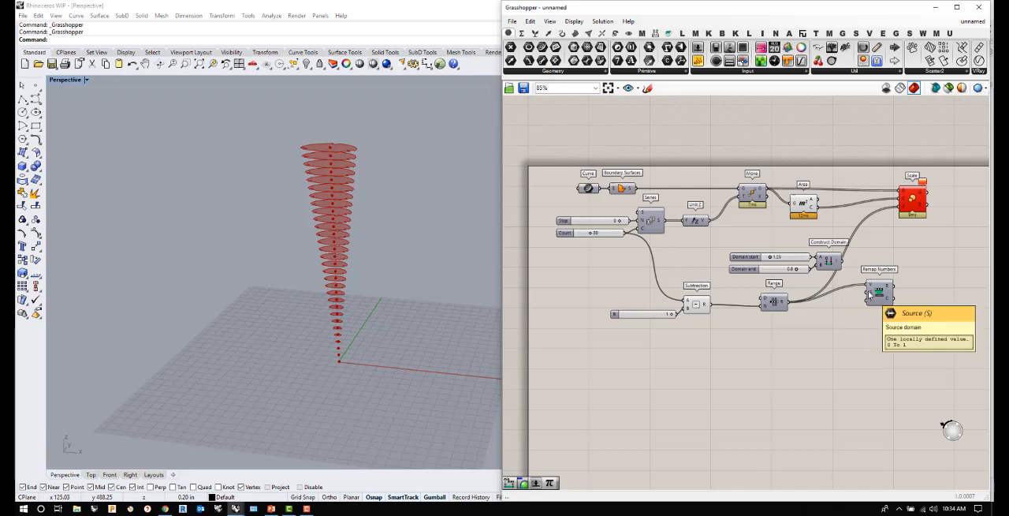
pyautogui.moveTo(844, 263); pyautogui.dragTo(904, 205)
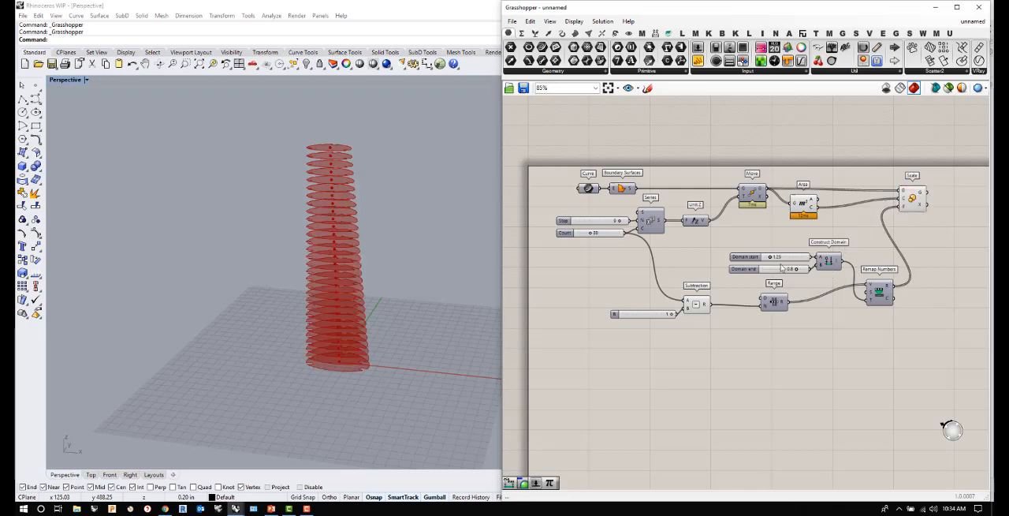
# - Try different Domain start and Domain end slider values for the scale factors and undo both changes
pyautogui.moveTo(796, 269); pyautogui.dragTo(774, 262)
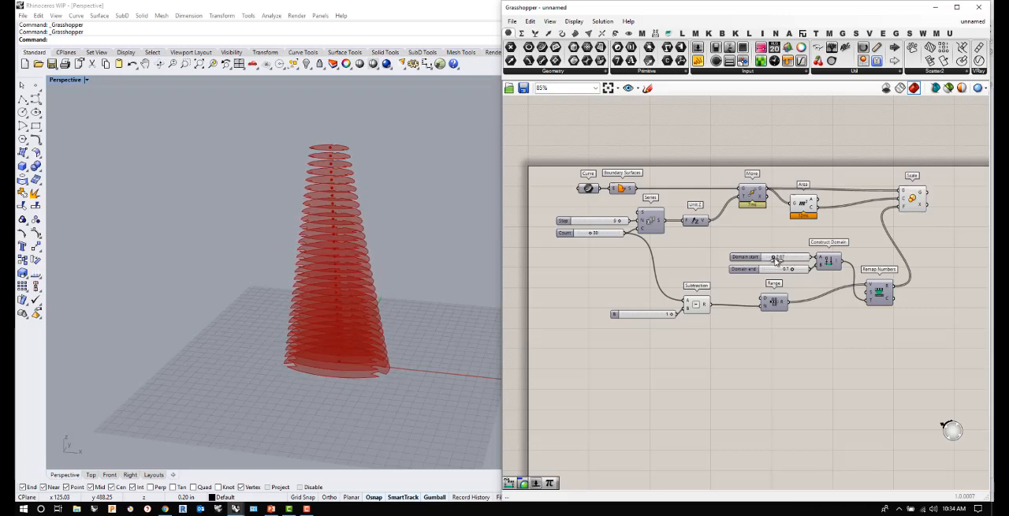
pyautogui.hotkey('ctrl', 'z')
pyautogui.hotkey('ctrl', 'z')
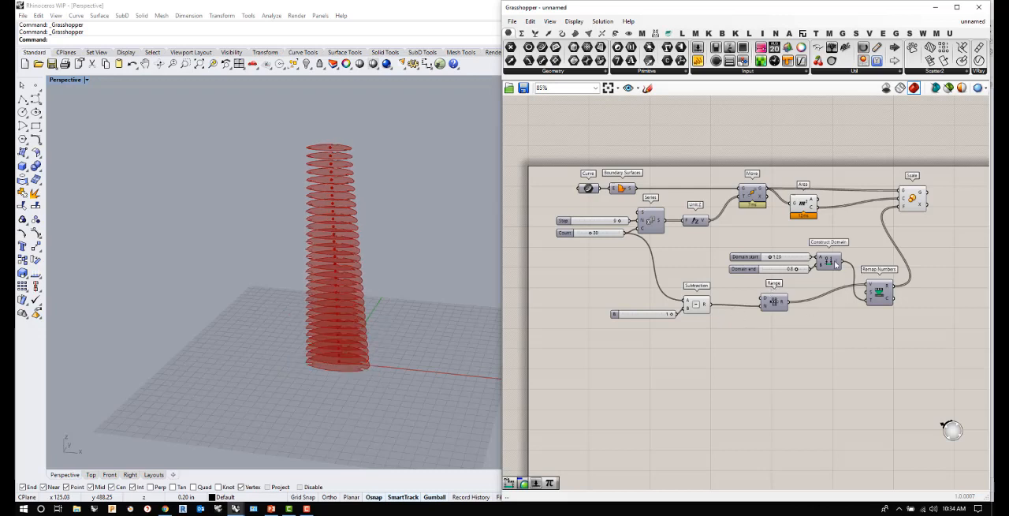
# - Move Construct Domain with its two sliders below Range, and shift Remap Numbers slightly to line up with Range
pyautogui.moveTo(827, 286); pyautogui.dragTo(753, 237)
pyautogui.moveTo(828, 260); pyautogui.dragTo(836, 331)
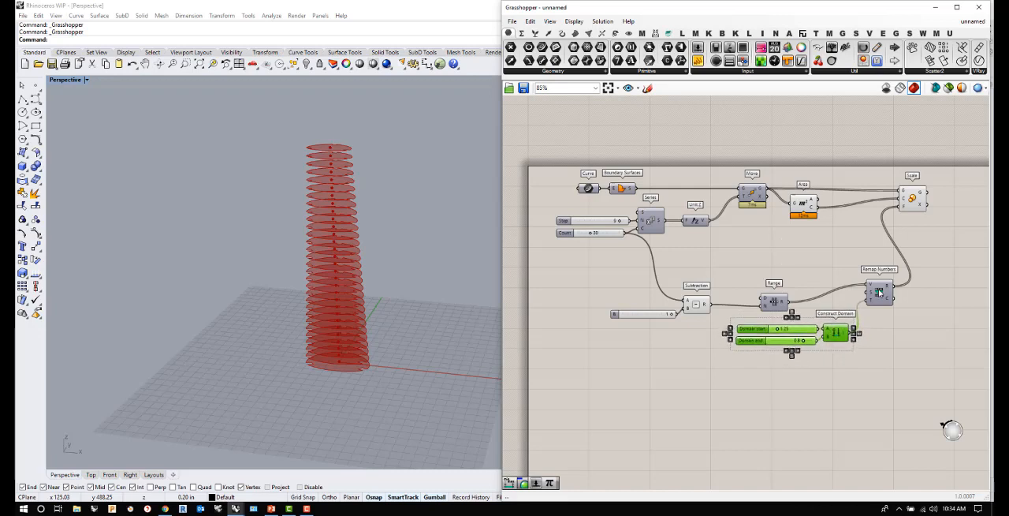
pyautogui.moveTo(880, 297); pyautogui.dragTo(891, 311)
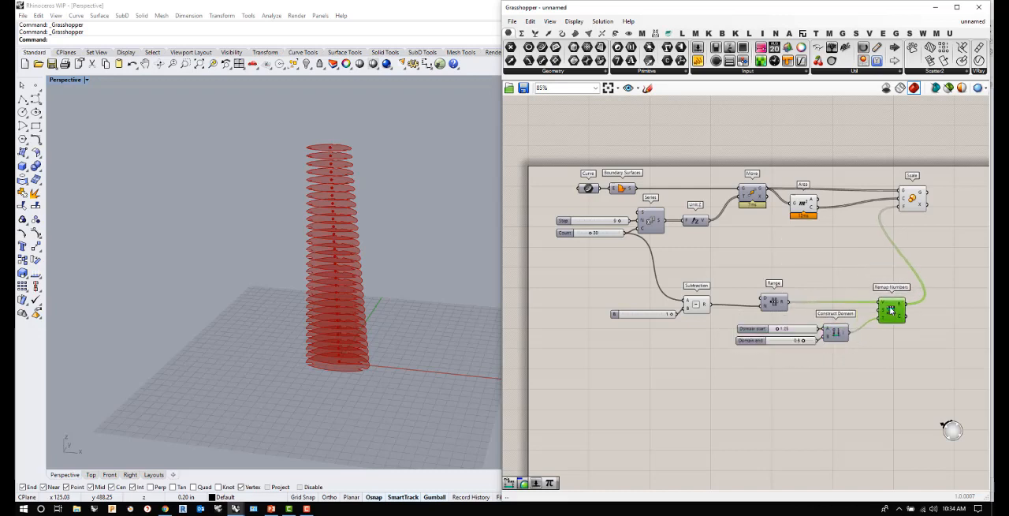
pyautogui.click(889, 365)
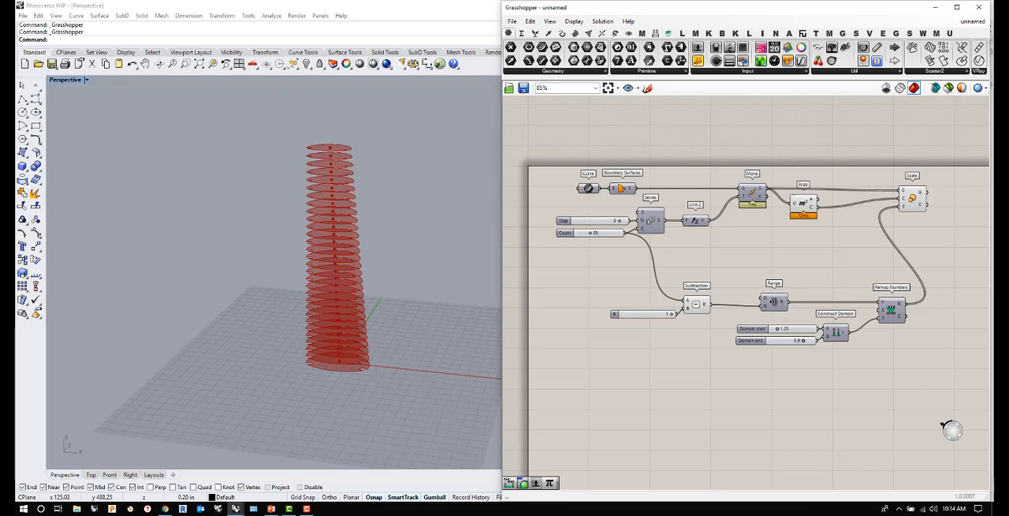
# - Add a Rotate Axis component beyond Scale and connect Scale's geometry output to its G input
pyautogui.scroll(-3, 684, 285)
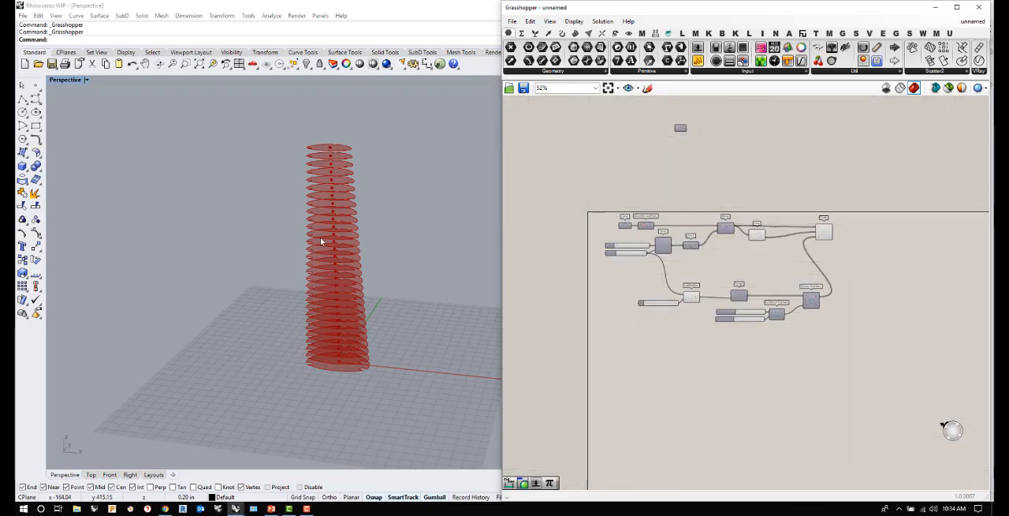
pyautogui.moveTo(321, 240)
pyautogui.mouseDown(button='right')
pyautogui.moveTo(412, 247)
pyautogui.moveTo(328, 311)
pyautogui.moveTo(311, 259)
pyautogui.moveTo(329, 232)
pyautogui.mouseUp(button='right')
pyautogui.scroll(4, 883, 261)
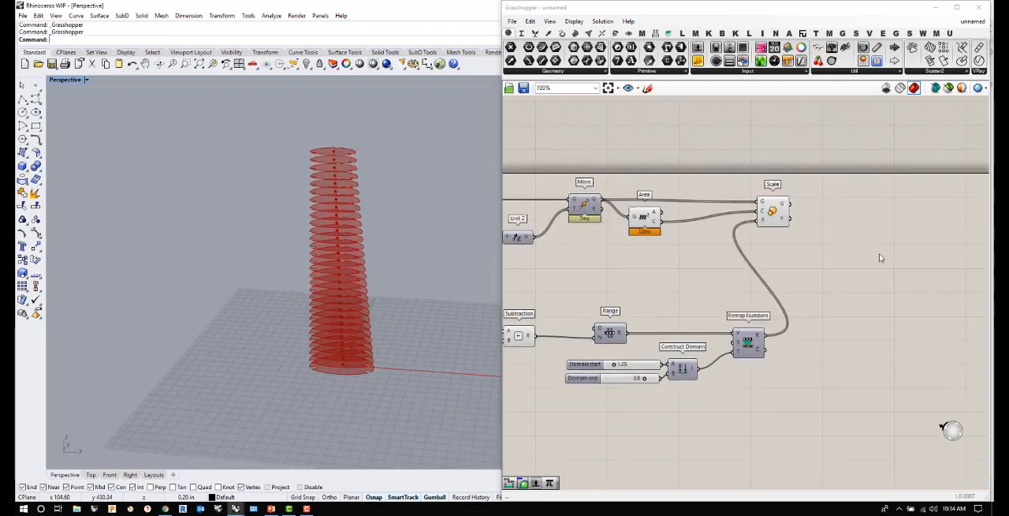
pyautogui.doubleClick(900, 246)
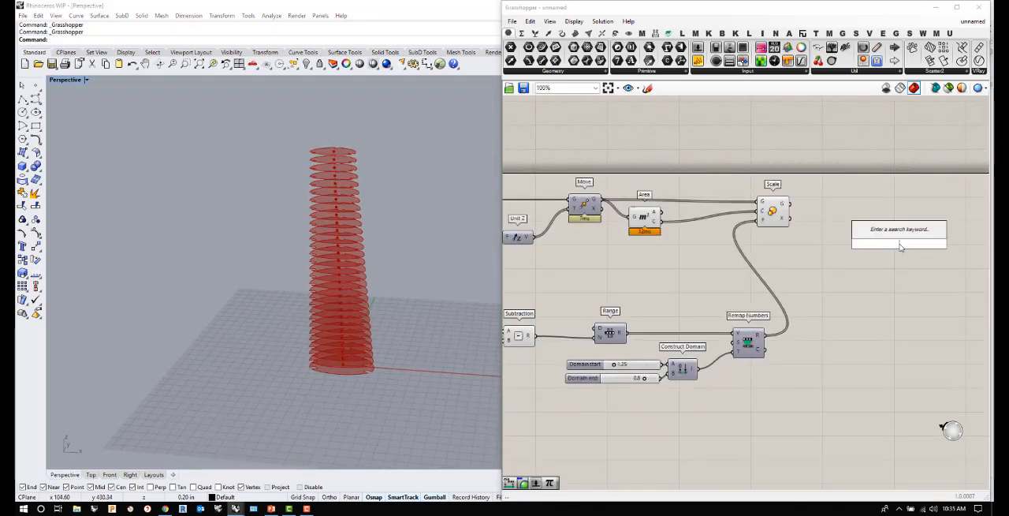
pyautogui.write('rot')
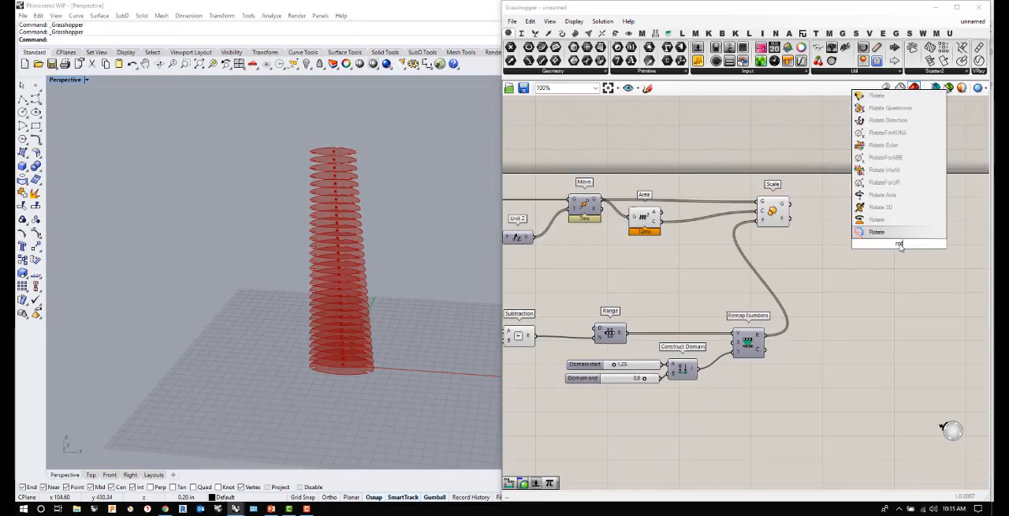
pyautogui.click(890, 194)
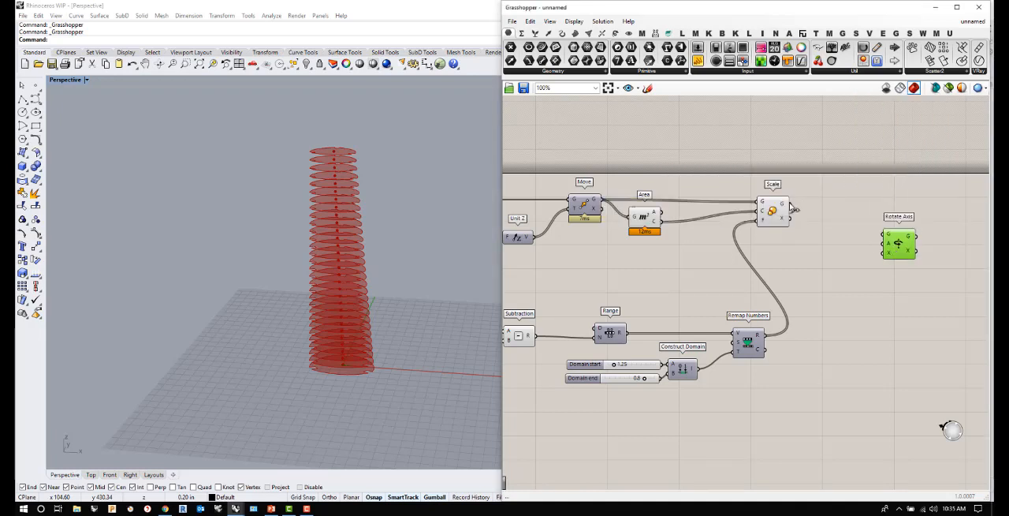
pyautogui.moveTo(794, 209); pyautogui.dragTo(908, 223)
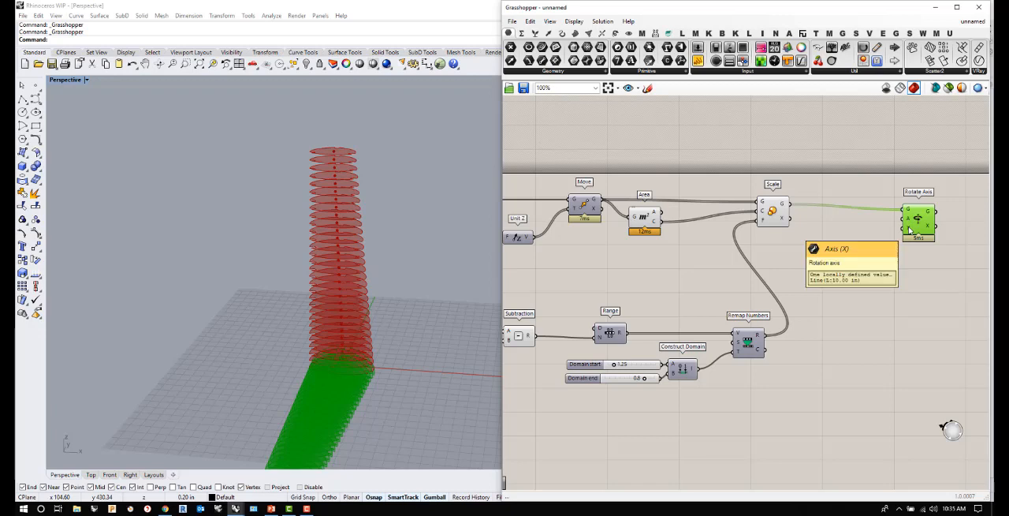
pyautogui.click(815, 284)
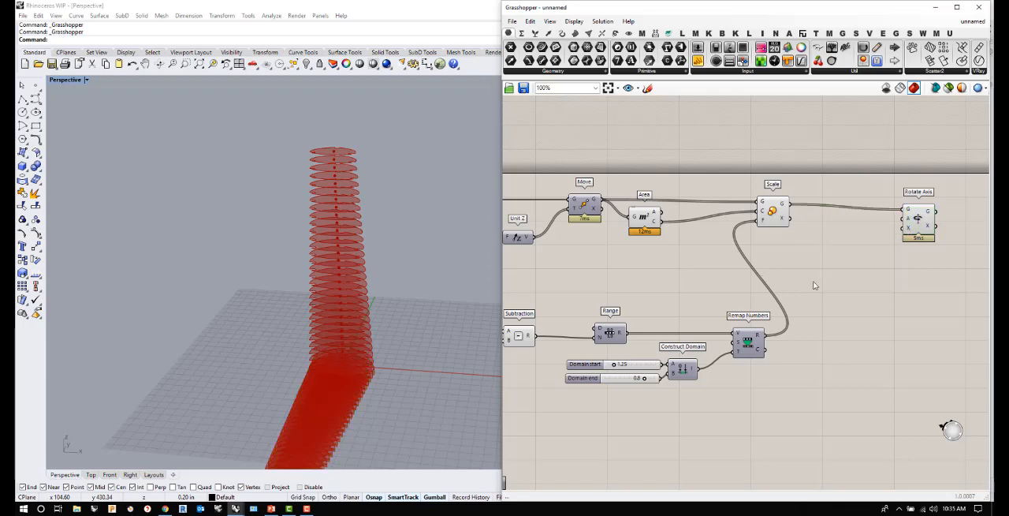
# - Add a number slider of 90 above Subtraction and connect it to Range's D input and Remap Numbers' S (source) input
pyautogui.scroll(-2, 839, 276)
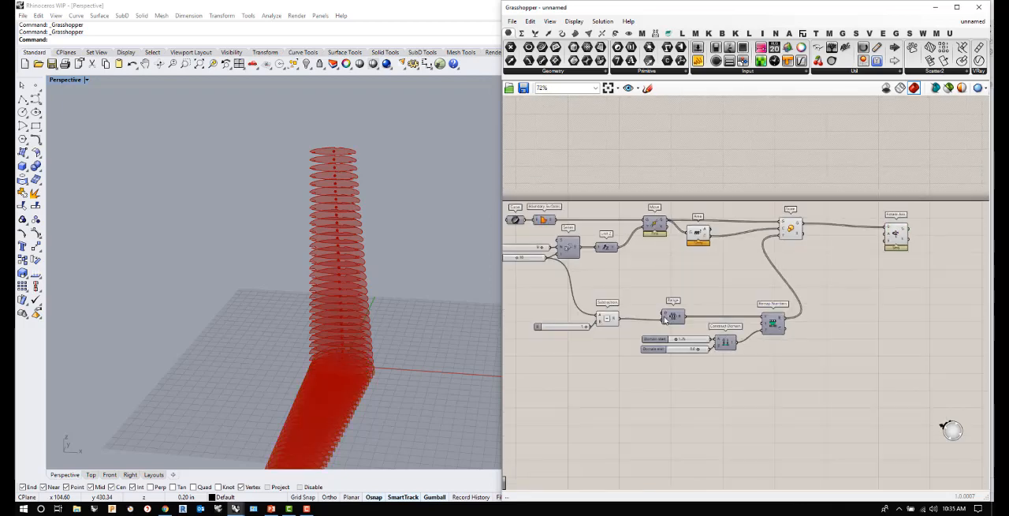
pyautogui.scroll(1, 665, 318)
pyautogui.scroll(1, 675, 319)
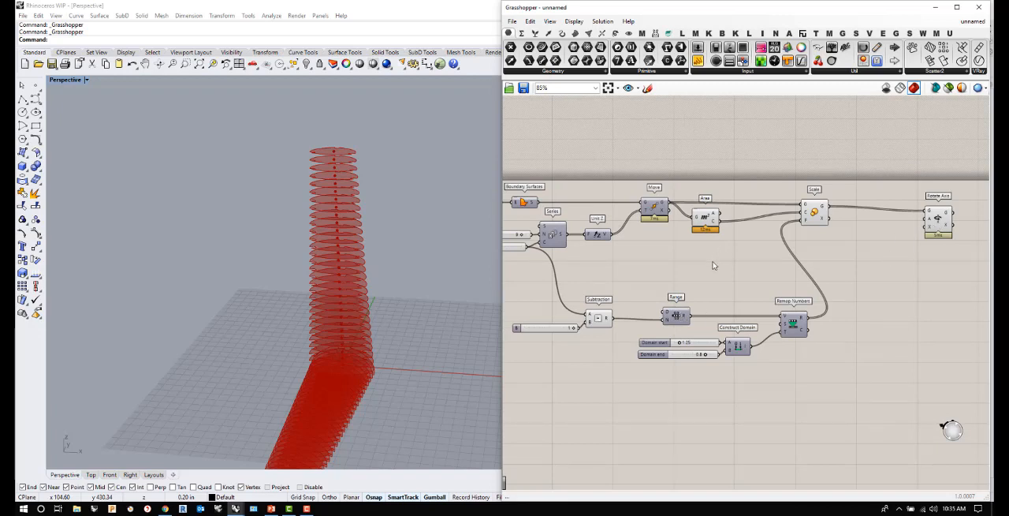
pyautogui.doubleClick(661, 267)
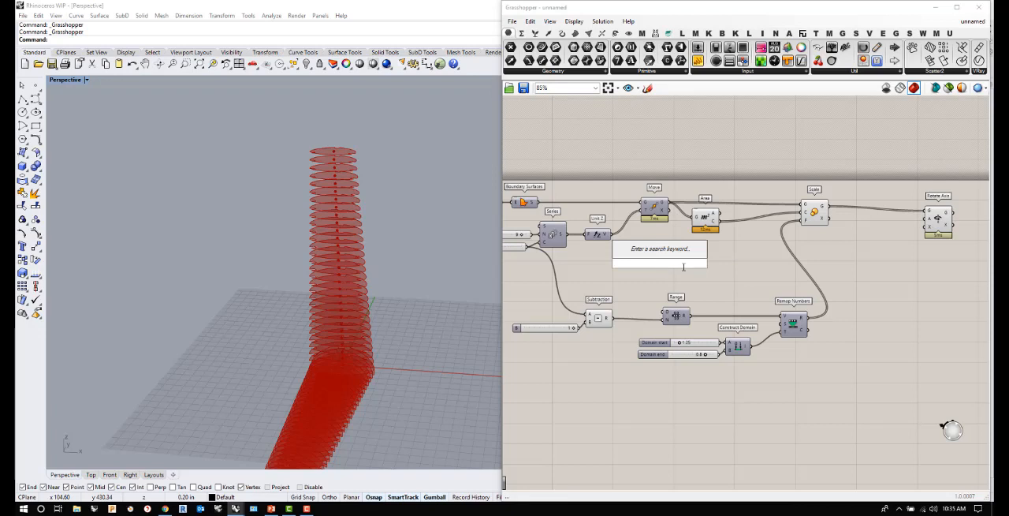
pyautogui.write('90')
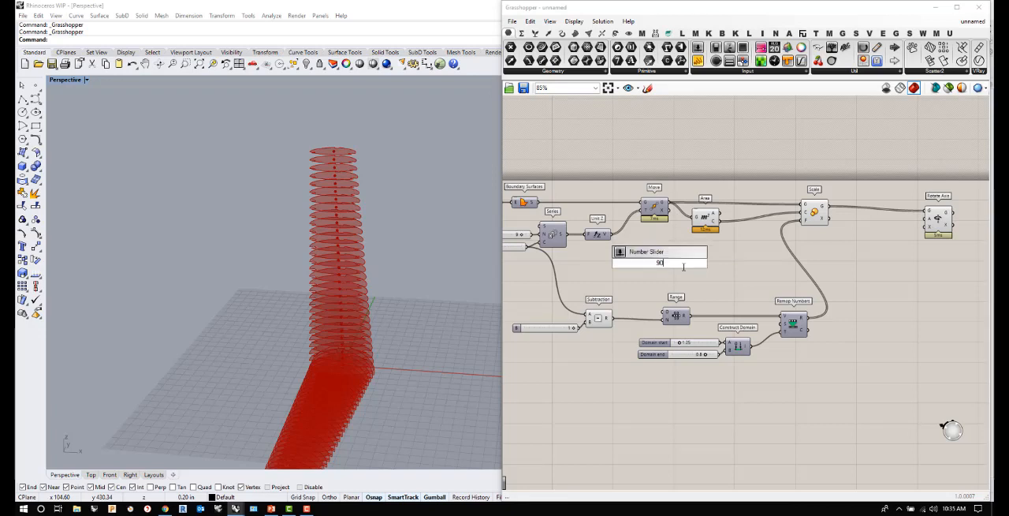
pyautogui.press('Return')
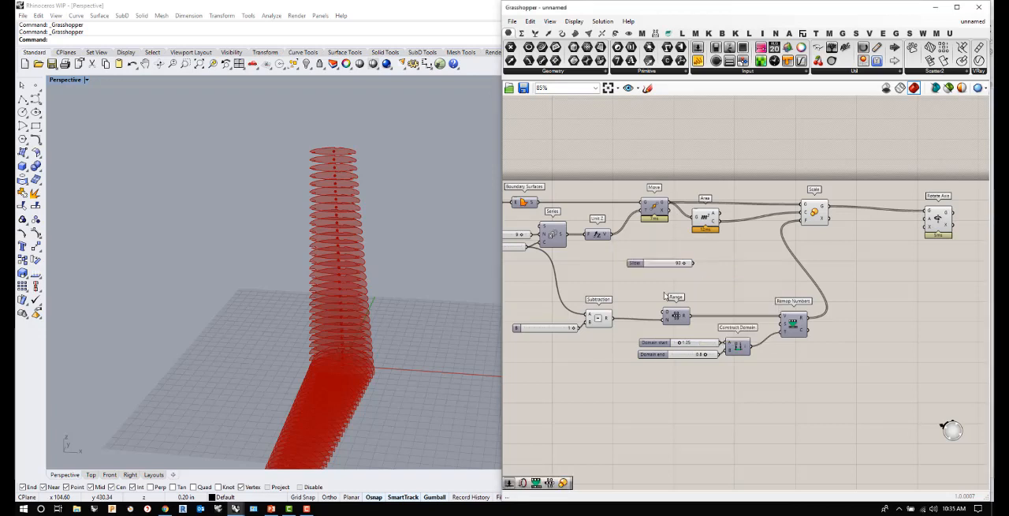
pyautogui.moveTo(692, 262); pyautogui.dragTo(664, 313)
pyautogui.moveTo(673, 267); pyautogui.dragTo(618, 278)
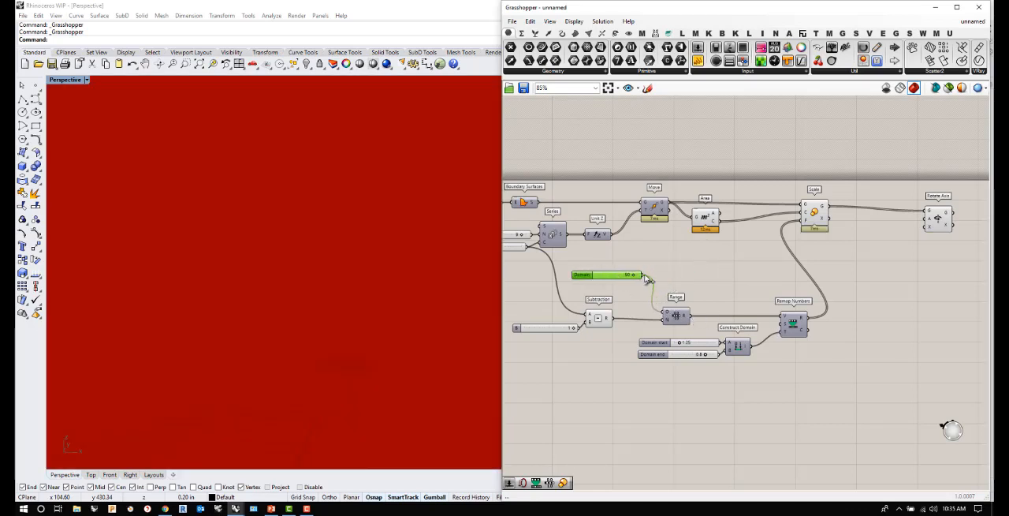
pyautogui.moveTo(645, 276); pyautogui.dragTo(783, 324)
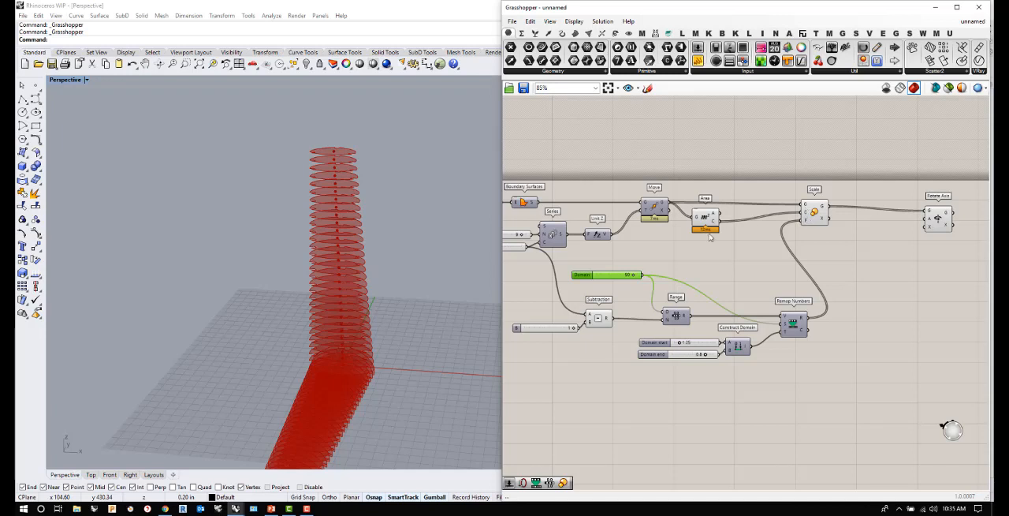
# - Connect the Range output to Rotate Axis's A (angle) input and set that input to degrees
pyautogui.moveTo(687, 317)
pyautogui.moveTo(688, 316); pyautogui.dragTo(931, 223)
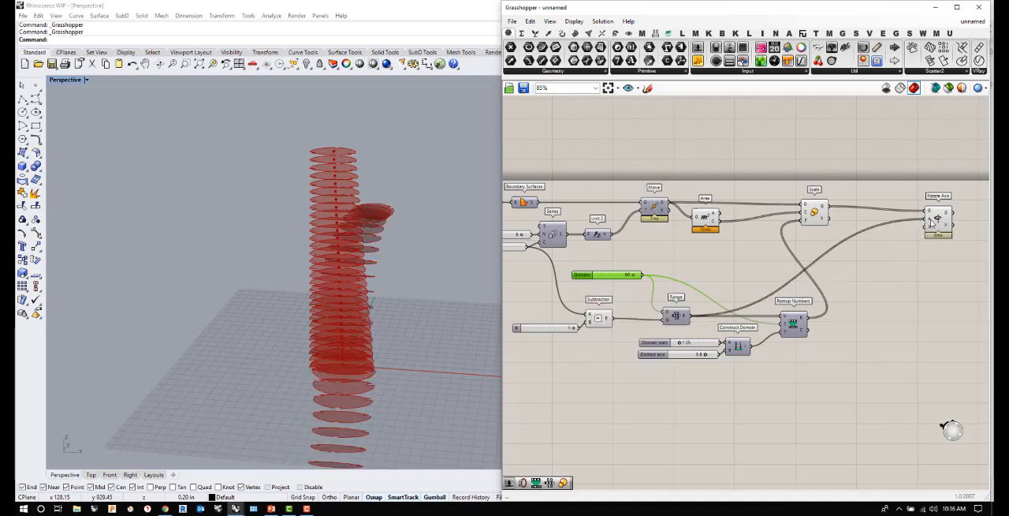
pyautogui.rightClick(932, 221)
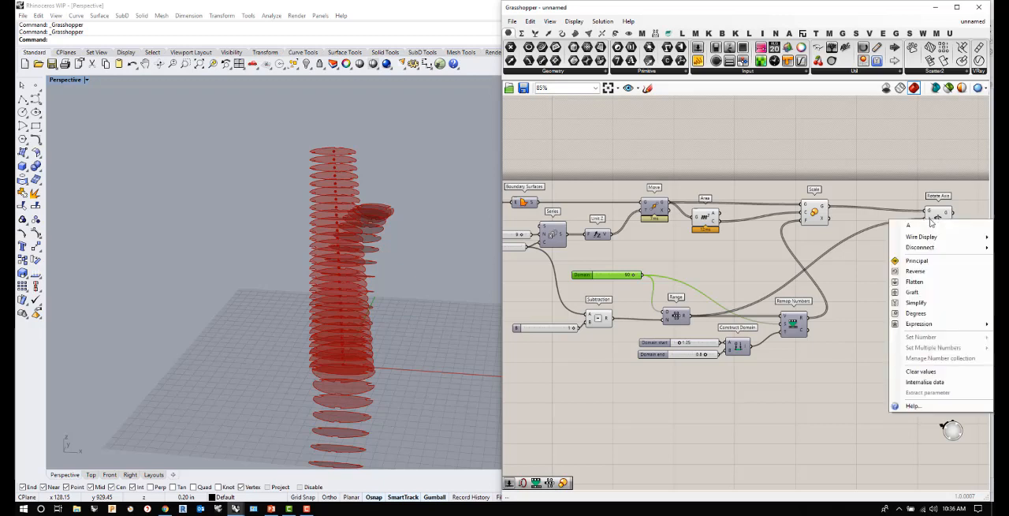
pyautogui.click(916, 313)
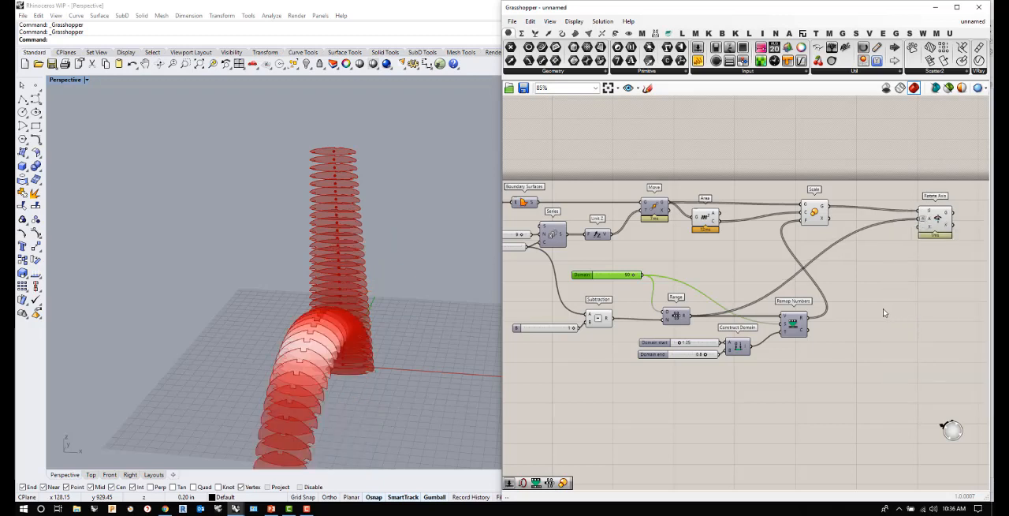
# - Add a Line SDL component below Rotate Axis for defining the rotation axis
pyautogui.moveTo(395, 309); pyautogui.dragTo(313, 284, button='right')
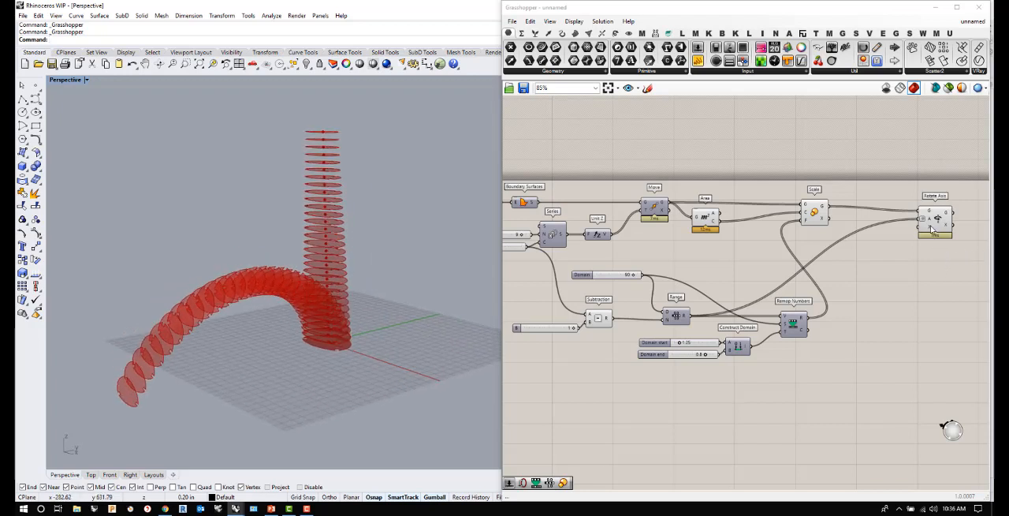
pyautogui.moveTo(931, 227)
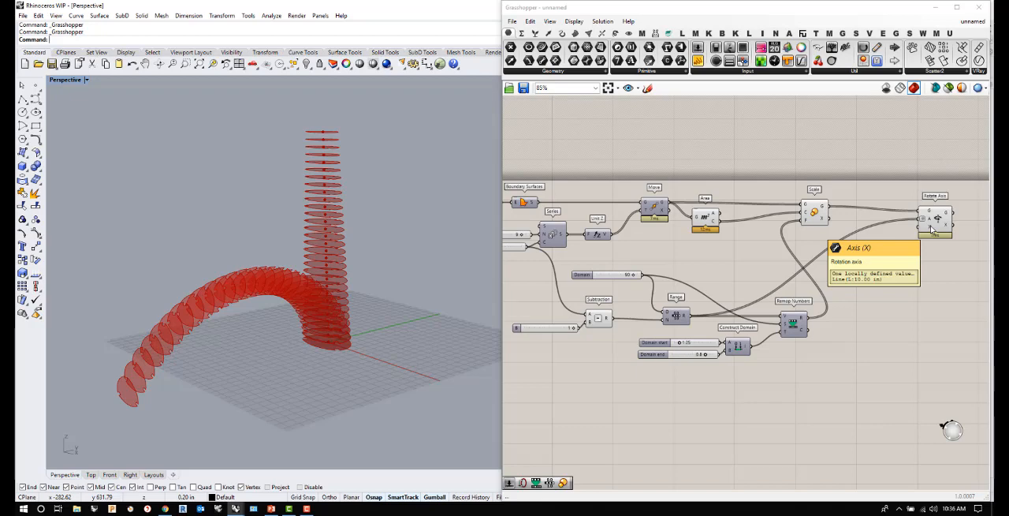
pyautogui.moveTo(308, 349); pyautogui.dragTo(329, 326, button='right')
pyautogui.moveTo(379, 293); pyautogui.dragTo(323, 406, button='right')
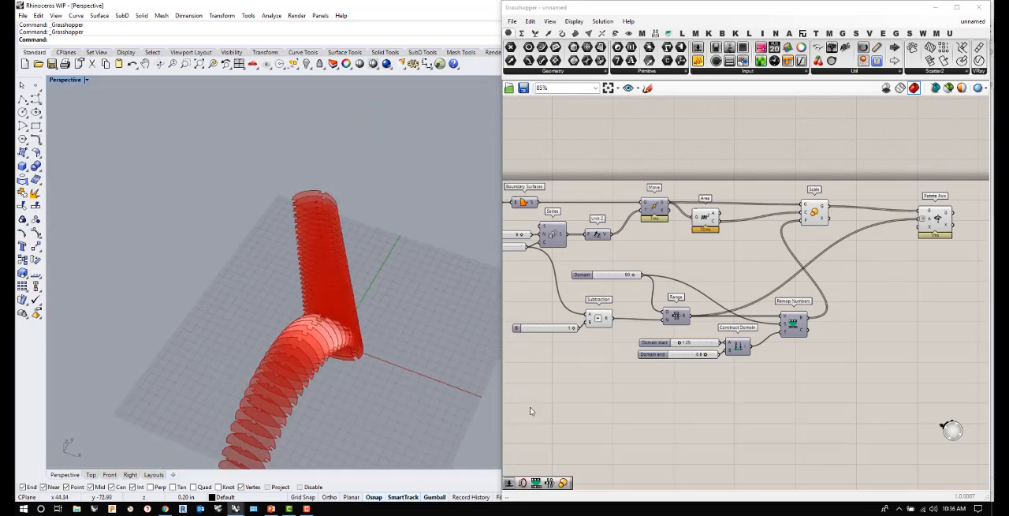
pyautogui.doubleClick(884, 274)
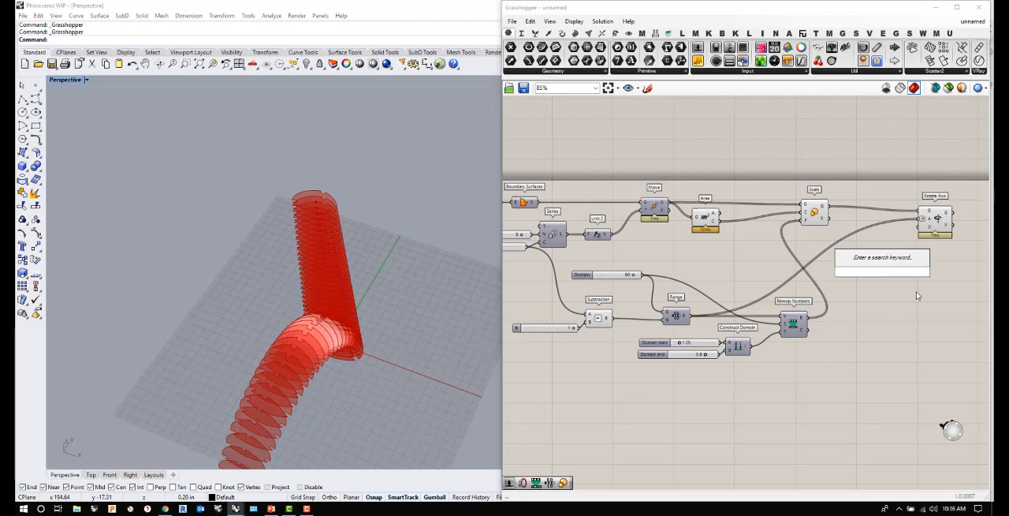
pyautogui.write('lin')
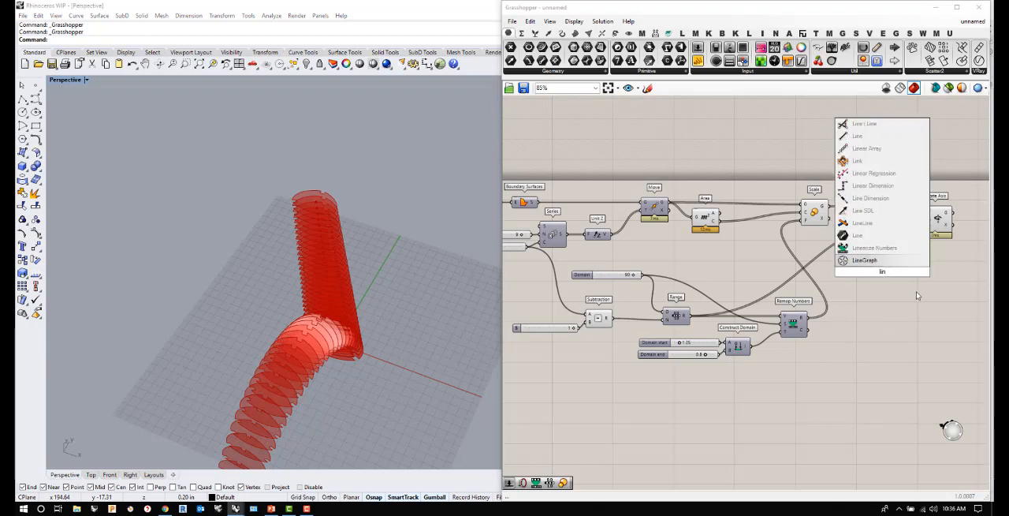
pyautogui.write('e')
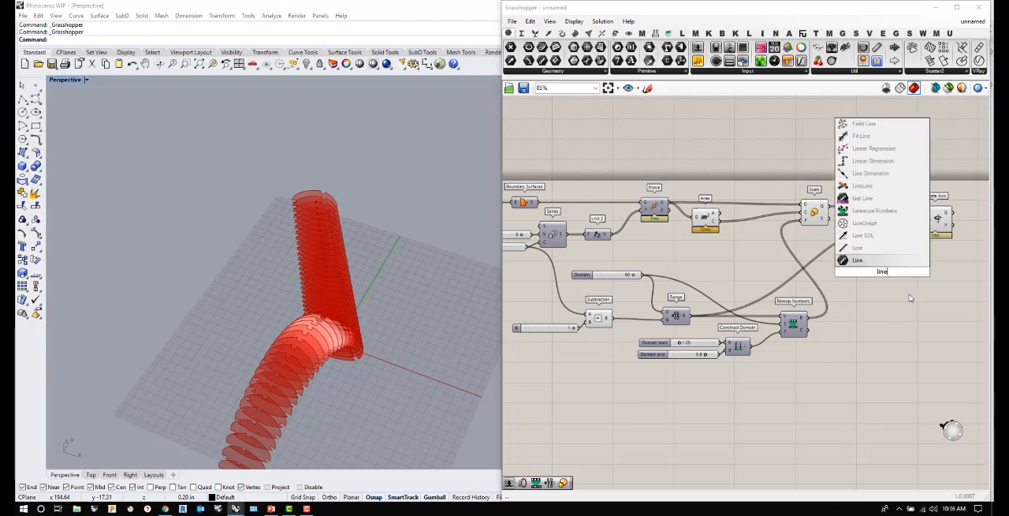
pyautogui.click(869, 237)
# - Add a point at 0,0,0 as Line SDL's S (start) input and connect Line SDL's L output to Rotate Axis's X input
pyautogui.scroll(3, 884, 269)
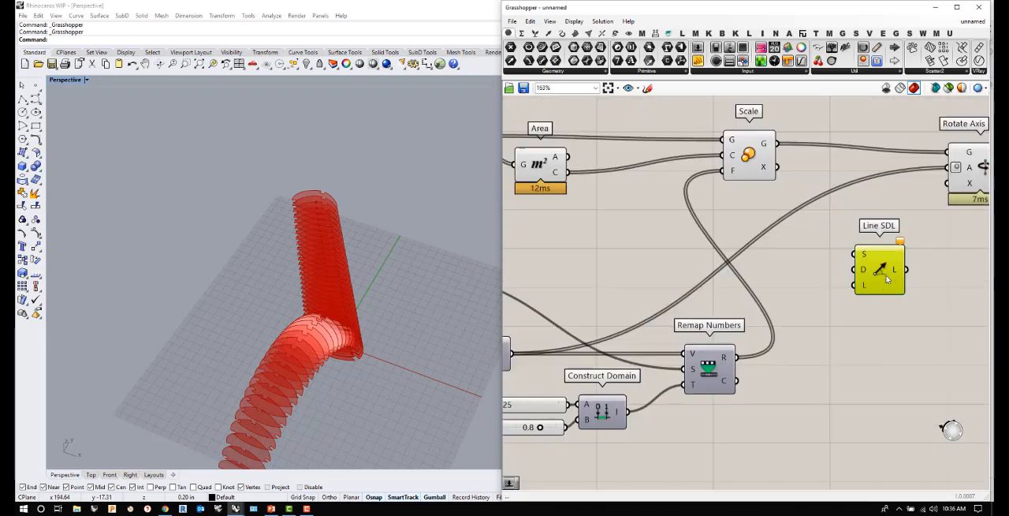
pyautogui.doubleClick(803, 260)
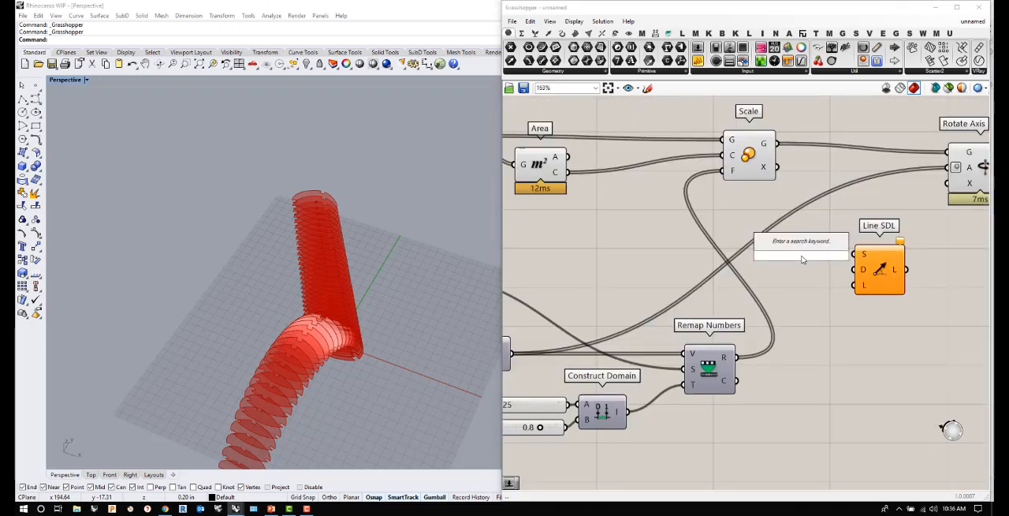
pyautogui.write('0')
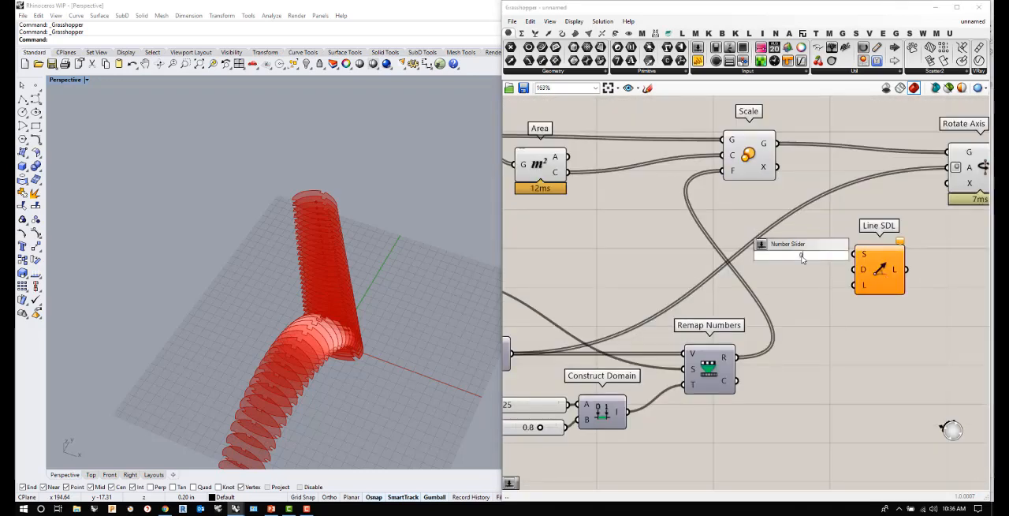
pyautogui.write(',0,0')
pyautogui.press('Return')
pyautogui.moveTo(823, 256); pyautogui.dragTo(855, 254)
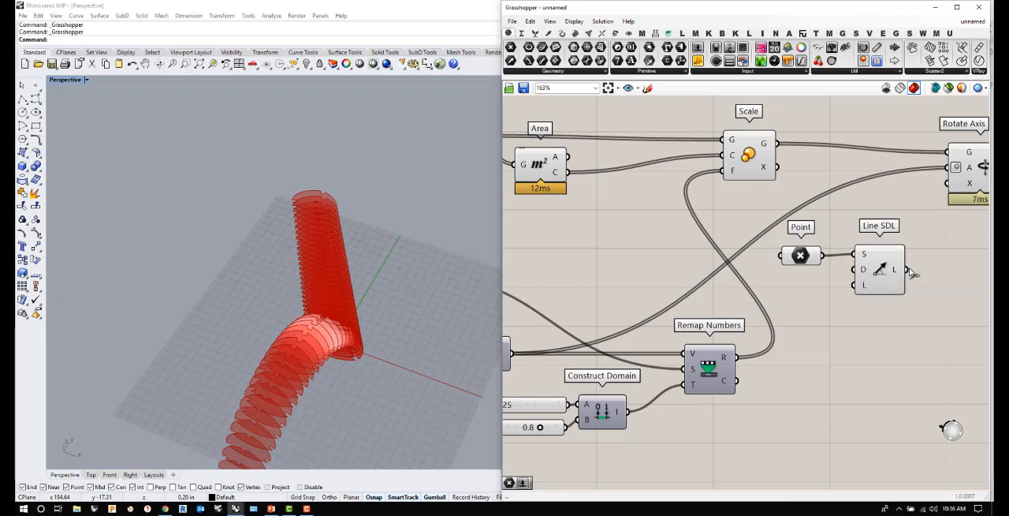
pyautogui.moveTo(906, 269); pyautogui.dragTo(949, 183)
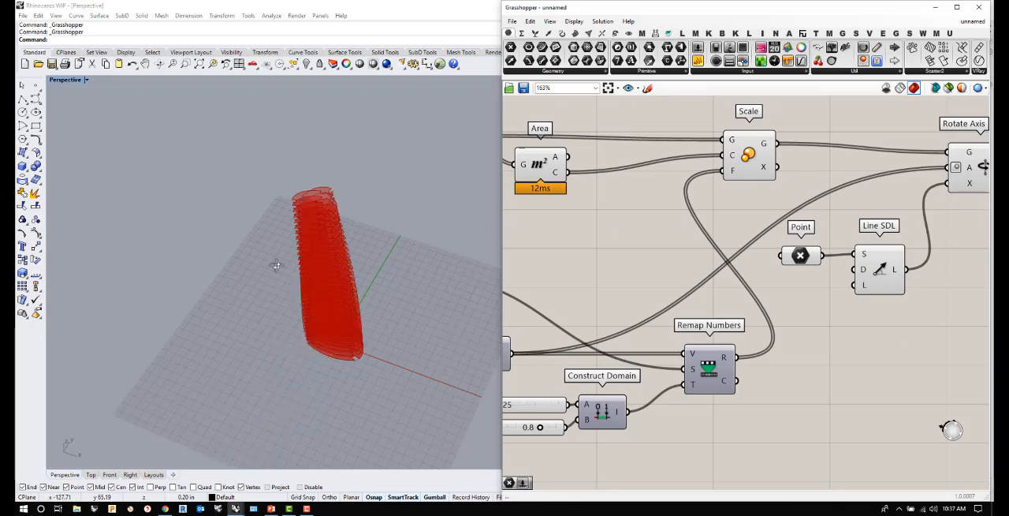
# - Turn off the preview of the Scale component and inspect the rotated disc stack from several angles
pyautogui.moveTo(276, 266)
pyautogui.mouseDown(button='right')
pyautogui.moveTo(315, 213)
pyautogui.moveTo(297, 207)
pyautogui.moveTo(276, 328)
pyautogui.moveTo(286, 279)
pyautogui.moveTo(277, 275)
pyautogui.mouseUp(button='right')
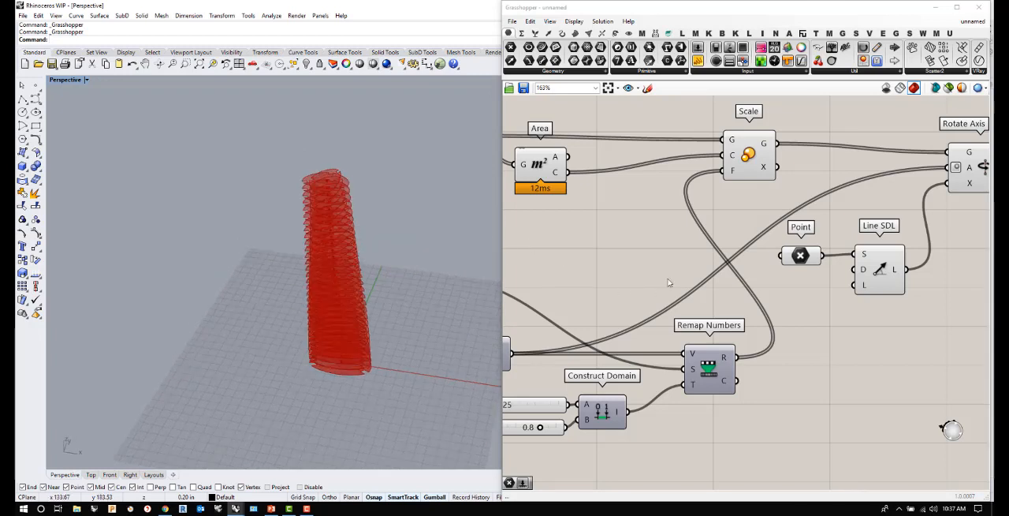
pyautogui.click(745, 155)
pyautogui.rightClick(745, 156)
pyautogui.click(768, 172)
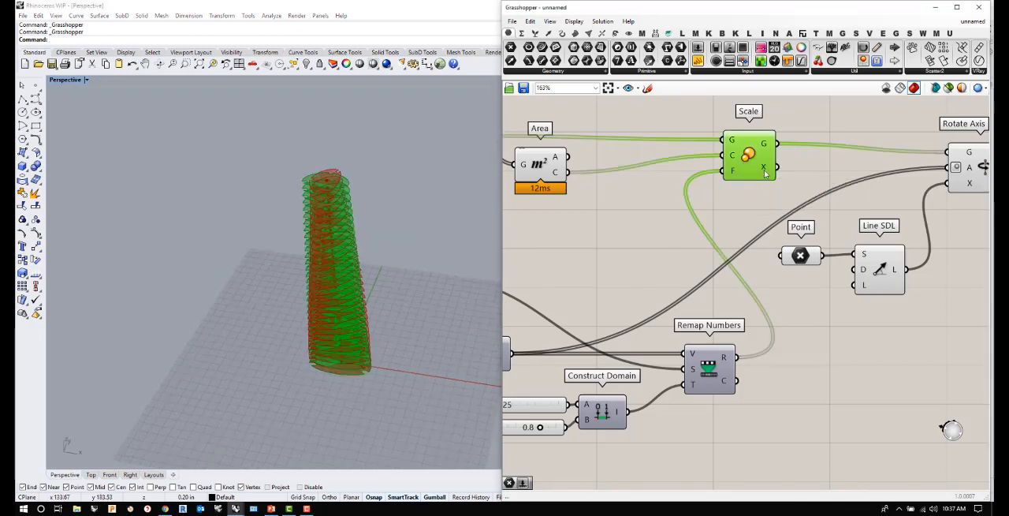
pyautogui.moveTo(541, 214); pyautogui.dragTo(689, 209, button='right')
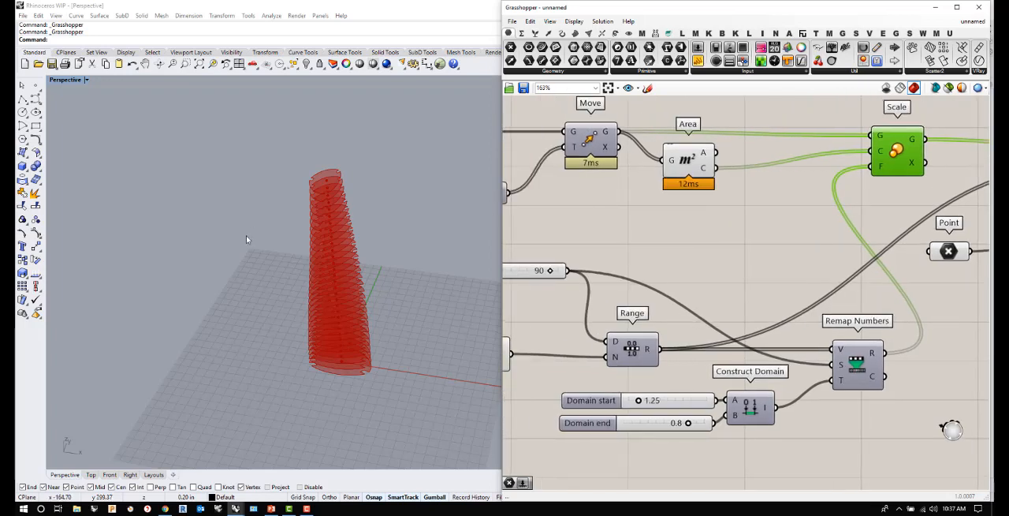
pyautogui.moveTo(236, 265); pyautogui.dragTo(223, 344, button='right')
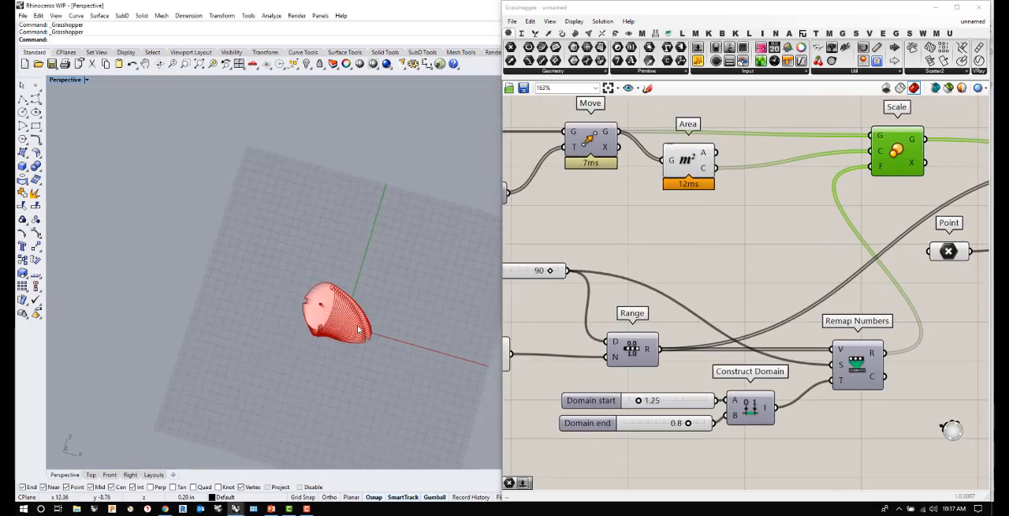
pyautogui.moveTo(339, 341)
pyautogui.mouseDown(button='right')
pyautogui.moveTo(405, 270)
pyautogui.moveTo(350, 327)
pyautogui.mouseUp(button='right')
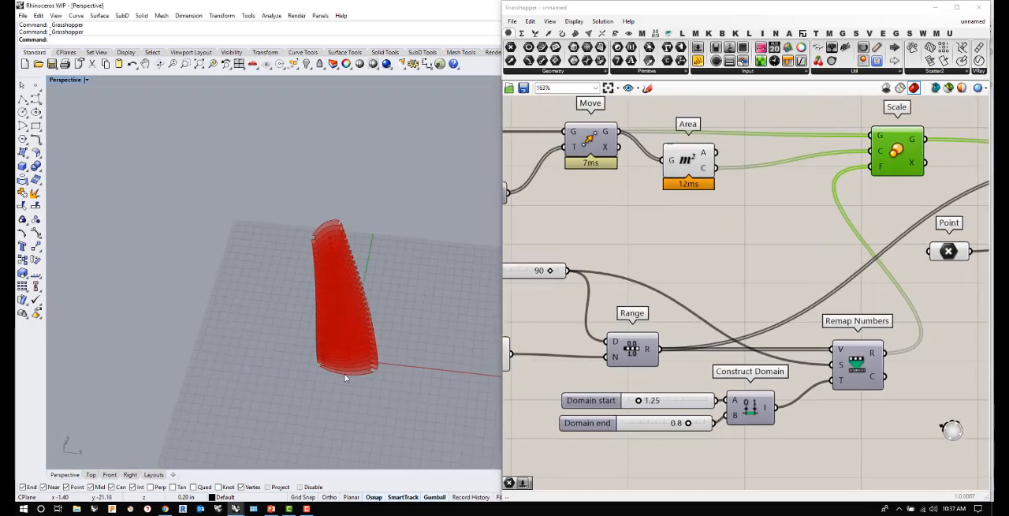
pyautogui.moveTo(334, 243); pyautogui.dragTo(338, 211, button='right')
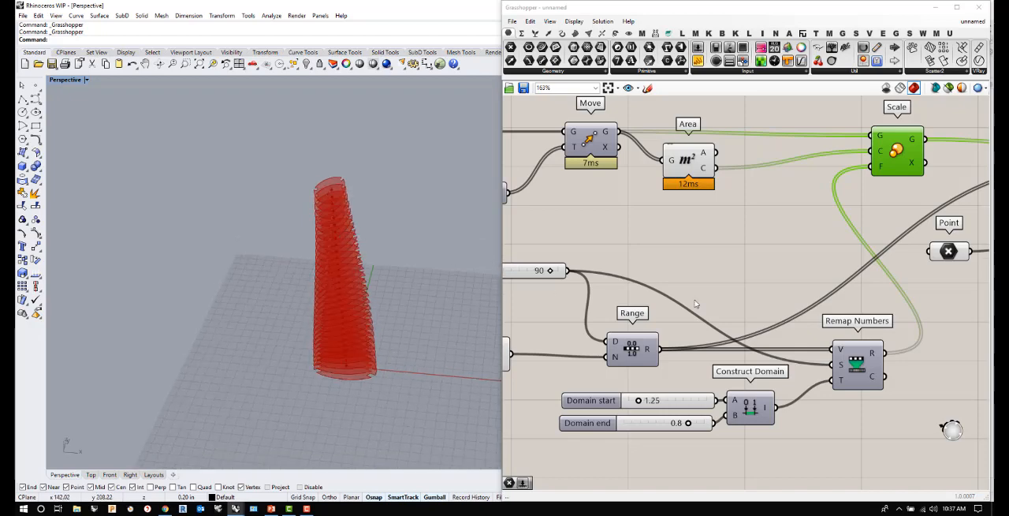
# - Test a change of the Domain slider to 92 on the disc rotation and return it to 90
pyautogui.scroll(-2, 762, 302)
pyautogui.moveTo(693, 333)
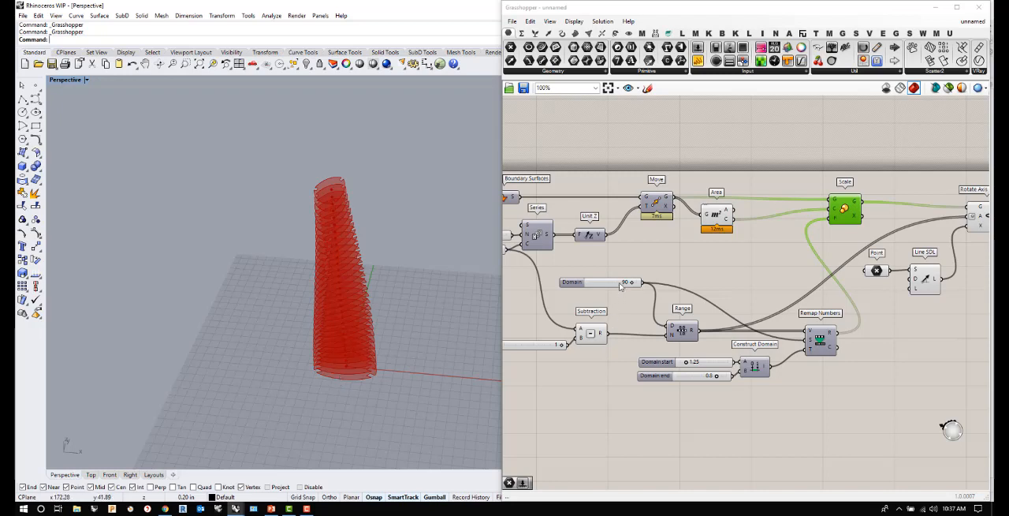
pyautogui.moveTo(631, 284)
pyautogui.mouseDown()
pyautogui.moveTo(578, 285)
pyautogui.moveTo(645, 288)
pyautogui.moveTo(607, 290)
pyautogui.moveTo(642, 289)
pyautogui.moveTo(608, 292)
pyautogui.moveTo(633, 291)
pyautogui.mouseUp()
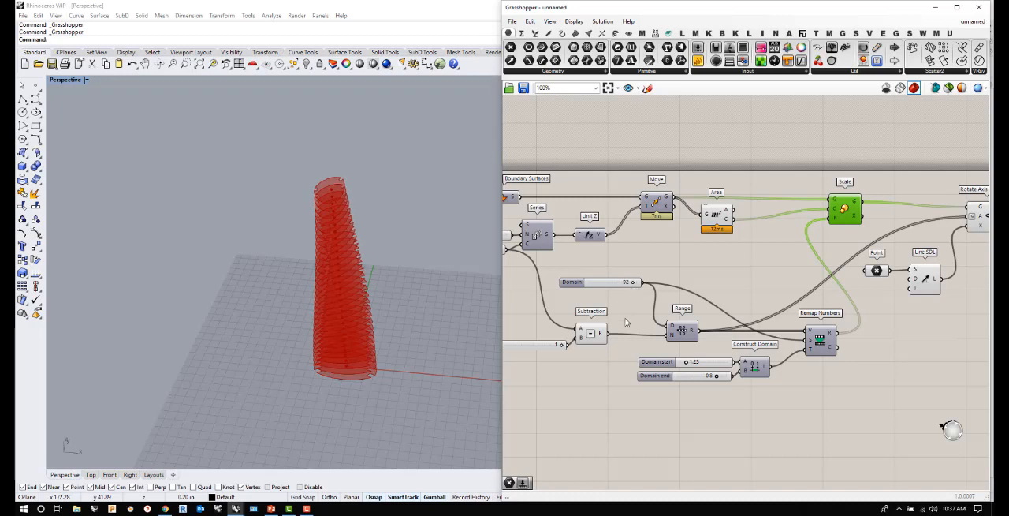
pyautogui.moveTo(361, 300); pyautogui.dragTo(288, 320, button='right')
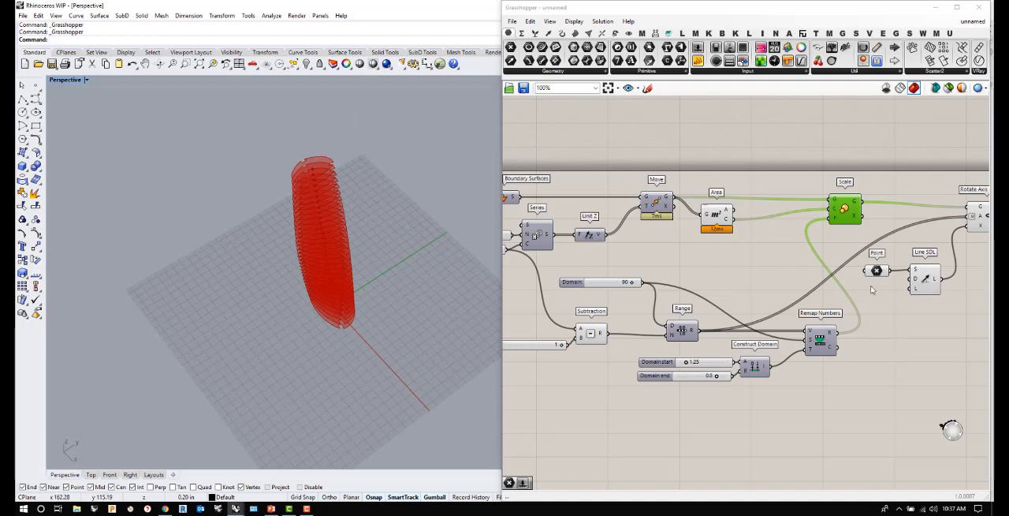
# - Rearrange the rotation inputs, placing the Domain slider above the Domain start slider and aligning Range with Subtraction and its slider
pyautogui.scroll(-3, 875, 277)
pyautogui.scroll(2, 876, 276)
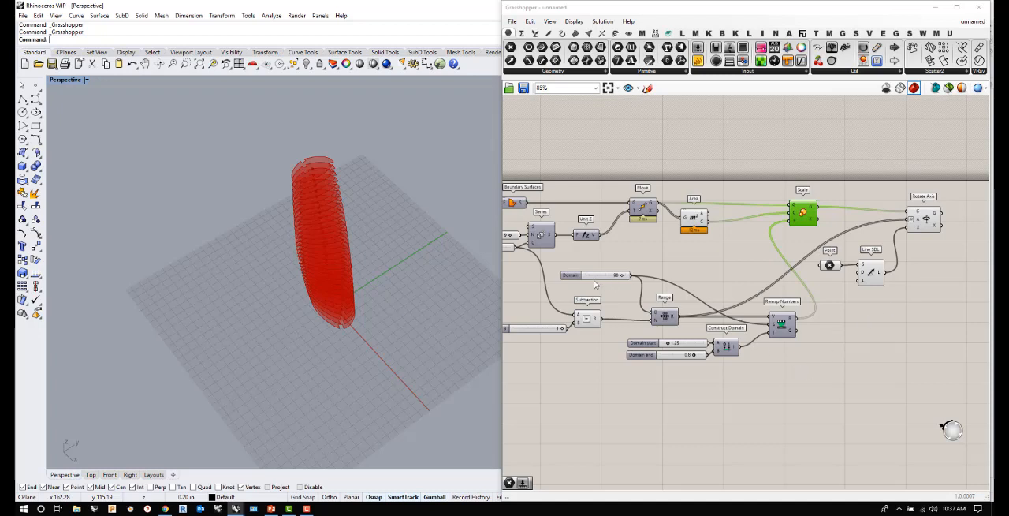
pyautogui.moveTo(575, 277); pyautogui.dragTo(605, 332)
pyautogui.moveTo(673, 317); pyautogui.dragTo(720, 262)
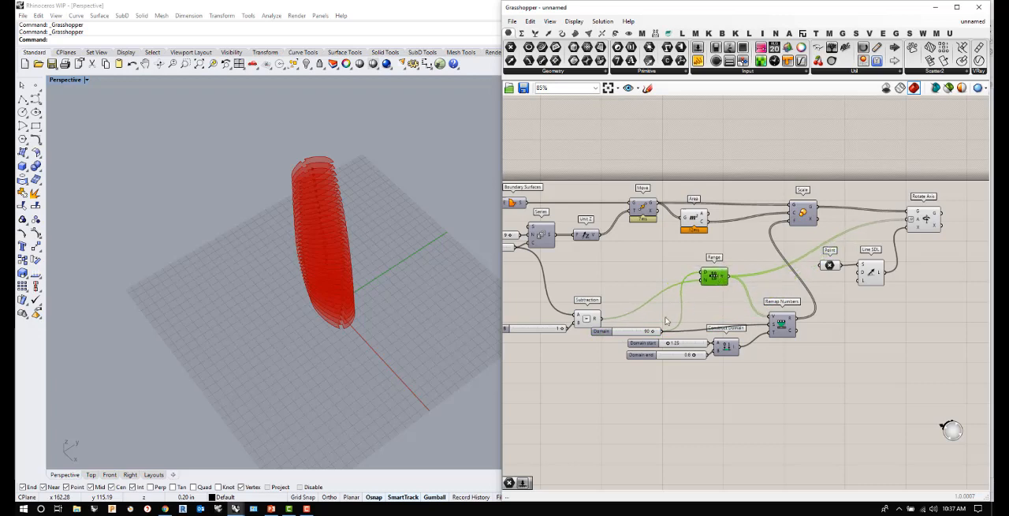
pyautogui.click(602, 332)
pyautogui.moveTo(602, 332); pyautogui.dragTo(635, 332)
pyautogui.moveTo(718, 280); pyautogui.dragTo(713, 304)
pyautogui.moveTo(586, 319); pyautogui.dragTo(553, 310)
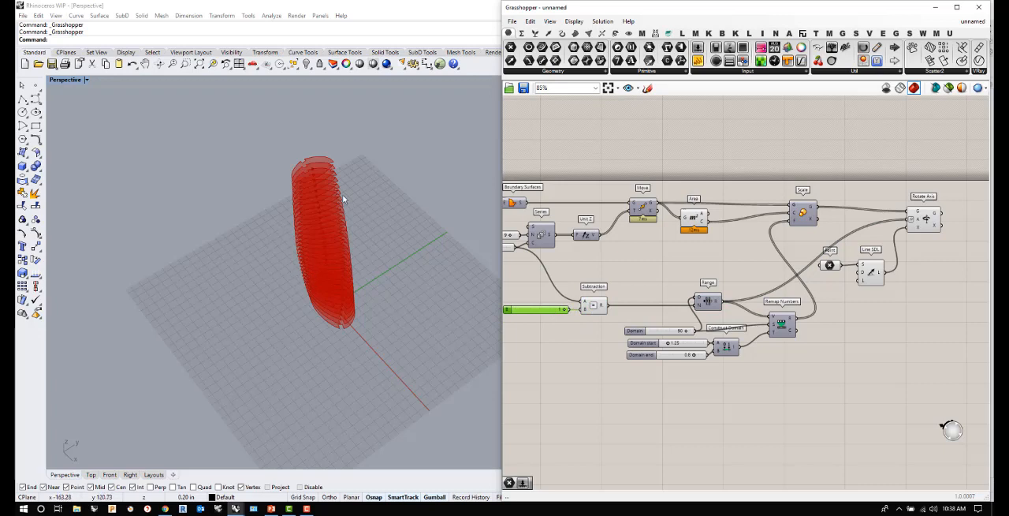
pyautogui.click(851, 380)
# - Move Rotate Axis, Line SDL and Point together farther from Scale to free canvas space between them
pyautogui.scroll(2, 856, 303)
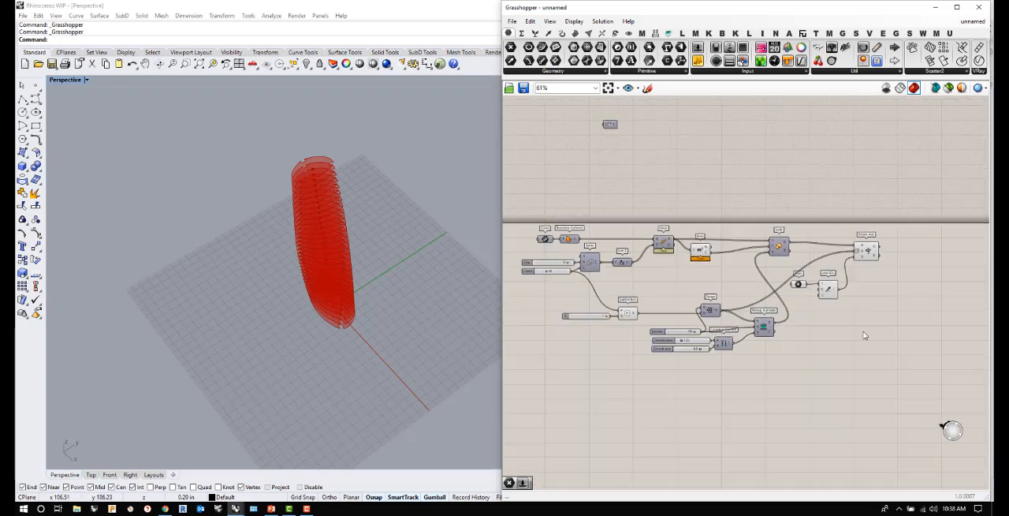
pyautogui.moveTo(927, 288); pyautogui.dragTo(741, 159)
pyautogui.scroll(-3, 757, 190)
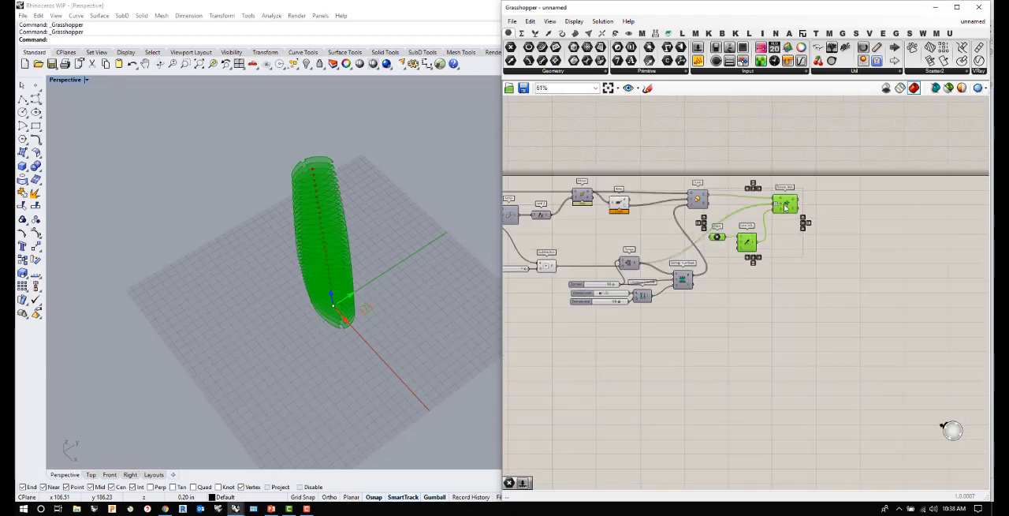
pyautogui.moveTo(779, 209); pyautogui.dragTo(941, 207)
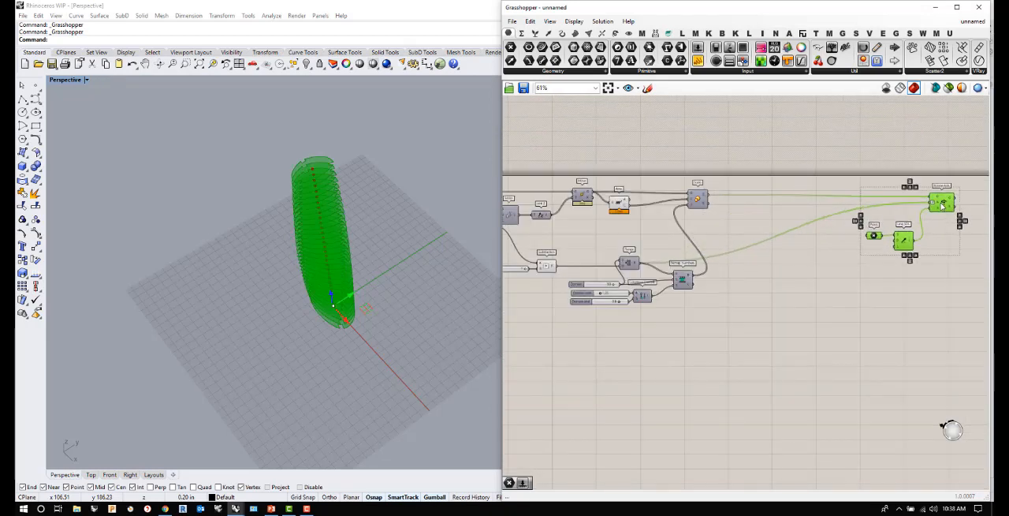
pyautogui.click(861, 326)
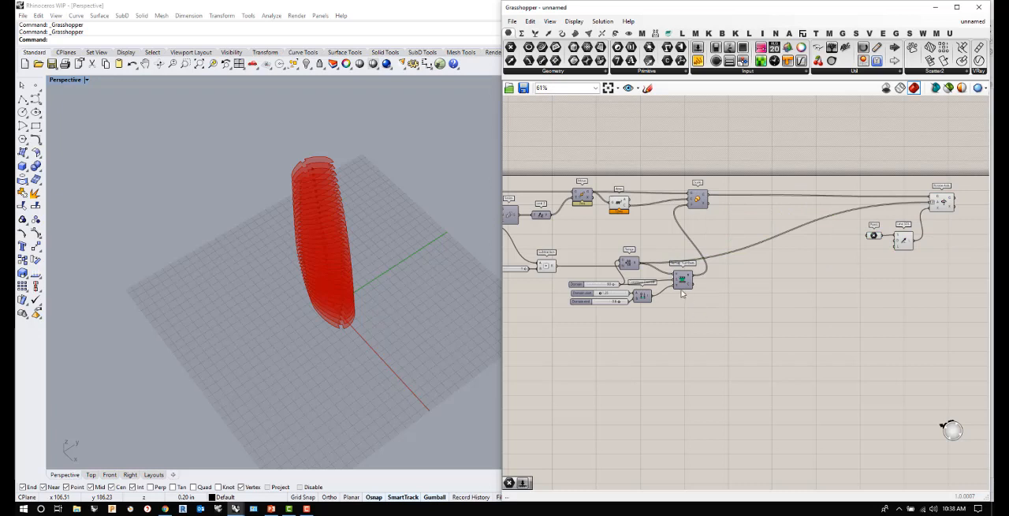
# - Move Remap Numbers, Construct Domain and the three domain sliders up above Range, and shift Scale slightly away from Area
pyautogui.moveTo(724, 326); pyautogui.dragTo(576, 276)
pyautogui.moveTo(686, 280); pyautogui.dragTo(692, 228)
pyautogui.click(667, 337)
pyautogui.scroll(1, 590, 234)
pyautogui.moveTo(721, 192); pyautogui.dragTo(741, 191)
pyautogui.click(741, 341)
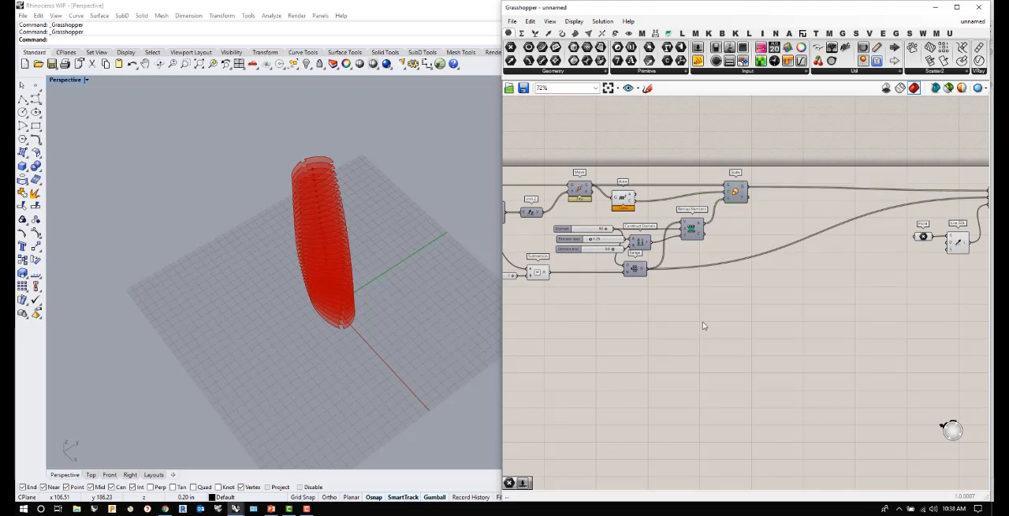
# - Add a Graph Mapper component in the free space beyond Range and connect the Range output to it
pyautogui.scroll(-2, 649, 319)
pyautogui.scroll(2, 661, 282)
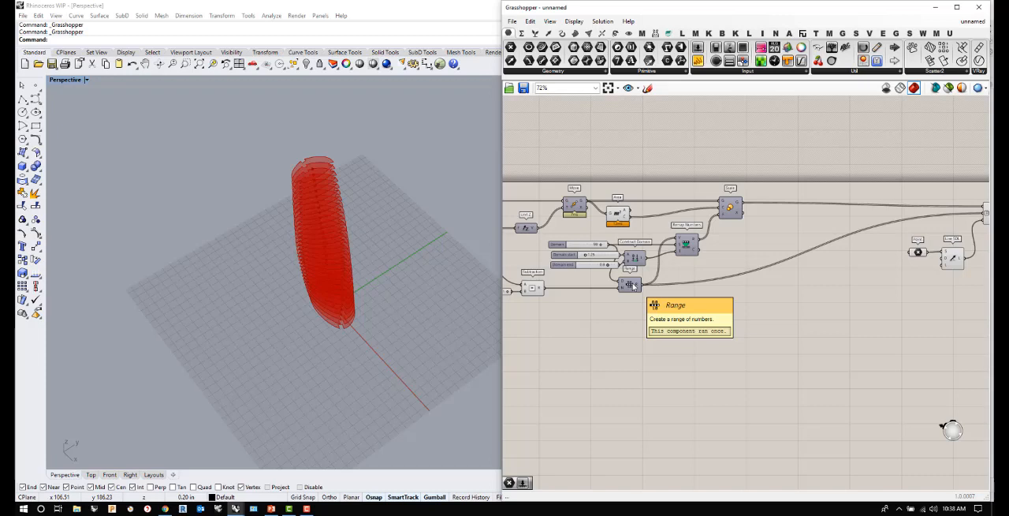
pyautogui.doubleClick(769, 308)
pyautogui.write('g')
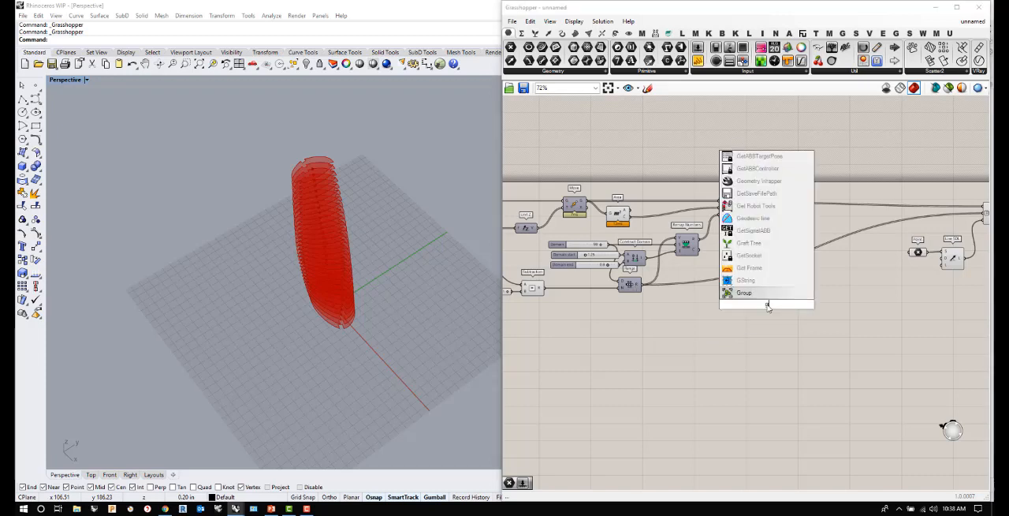
pyautogui.write('raph mapp')
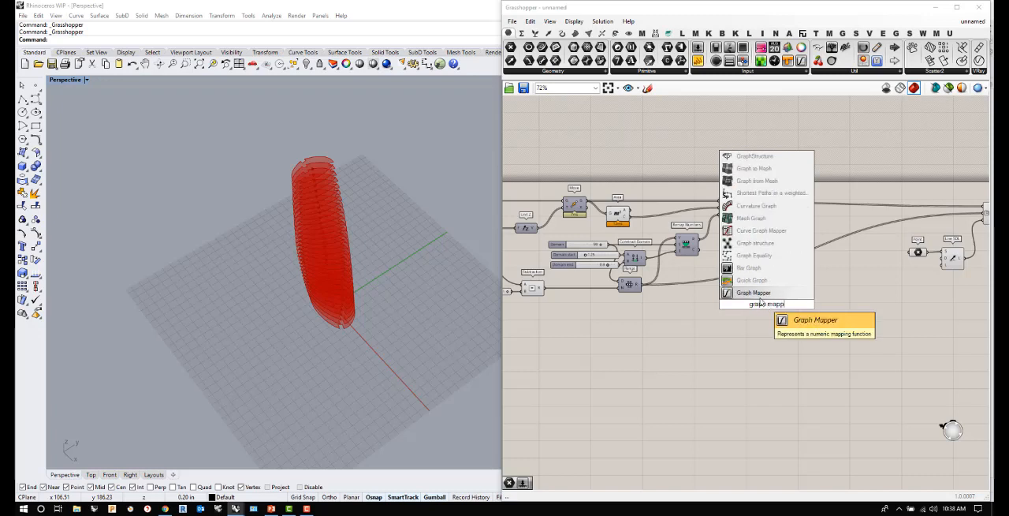
pyautogui.click(757, 293)
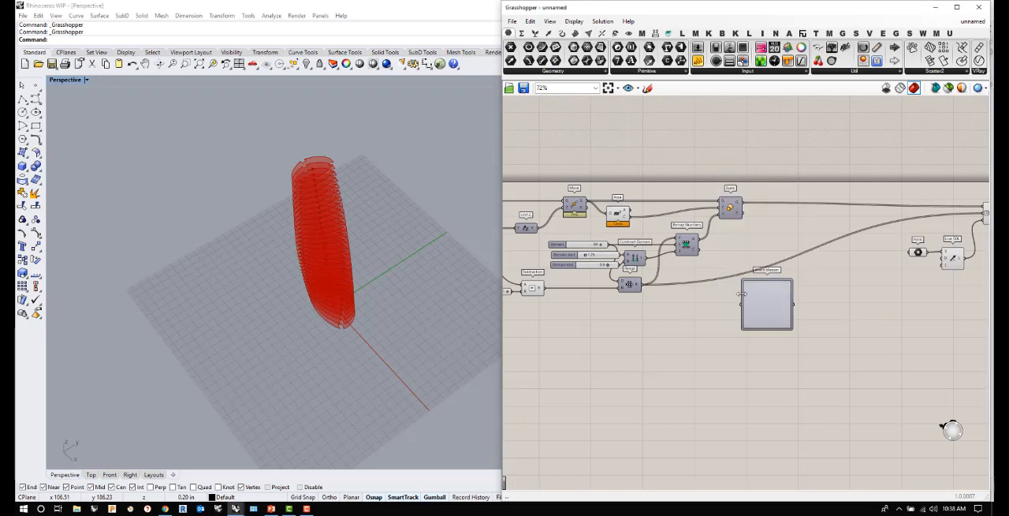
pyautogui.scroll(1, 704, 297)
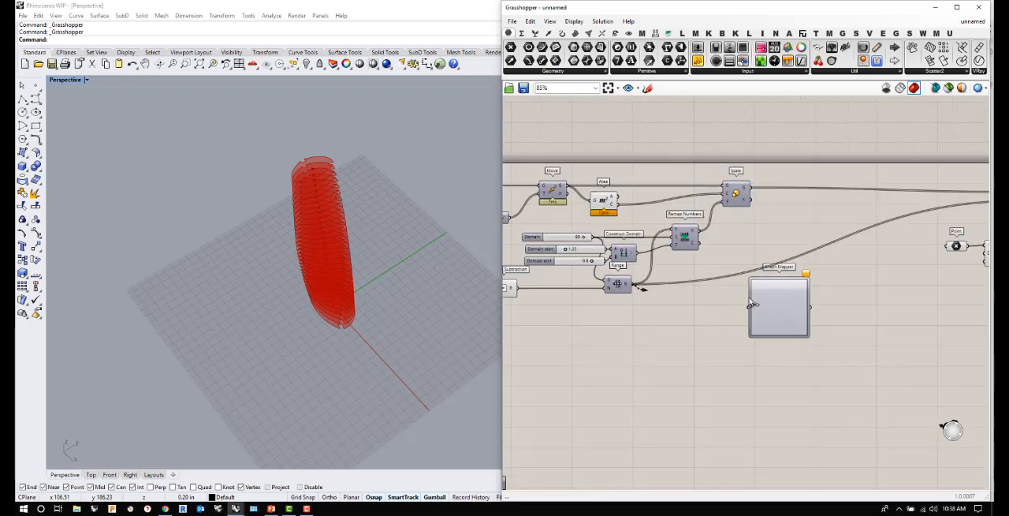
pyautogui.moveTo(633, 285); pyautogui.dragTo(757, 312)
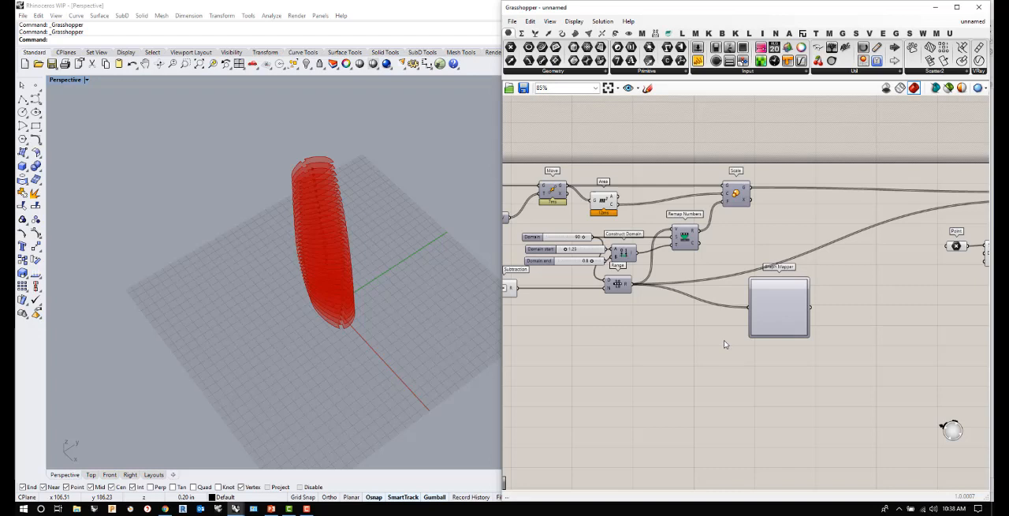
# - Set the Graph Mapper's graph type to the bell-shaped Gaussian curve
pyautogui.scroll(2, 783, 325)
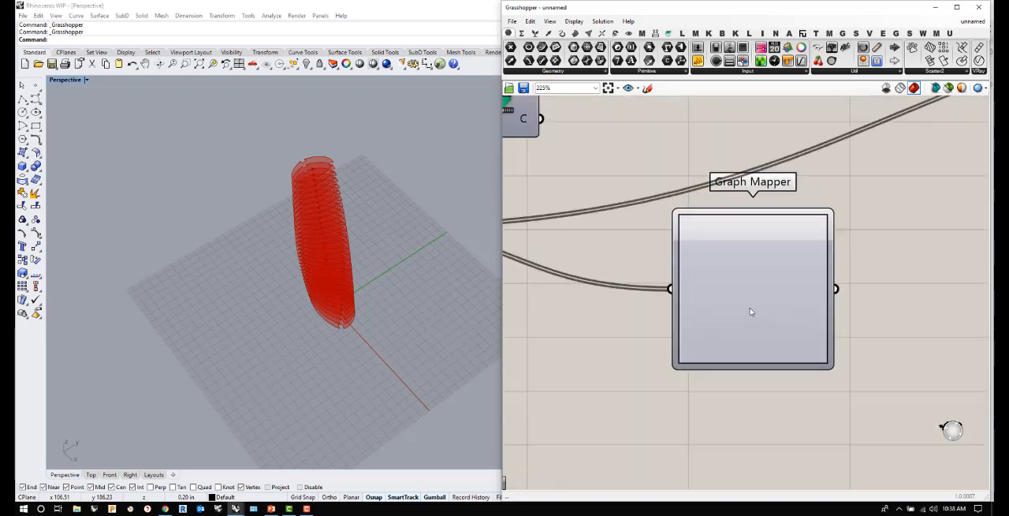
pyautogui.scroll(-1, 749, 311)
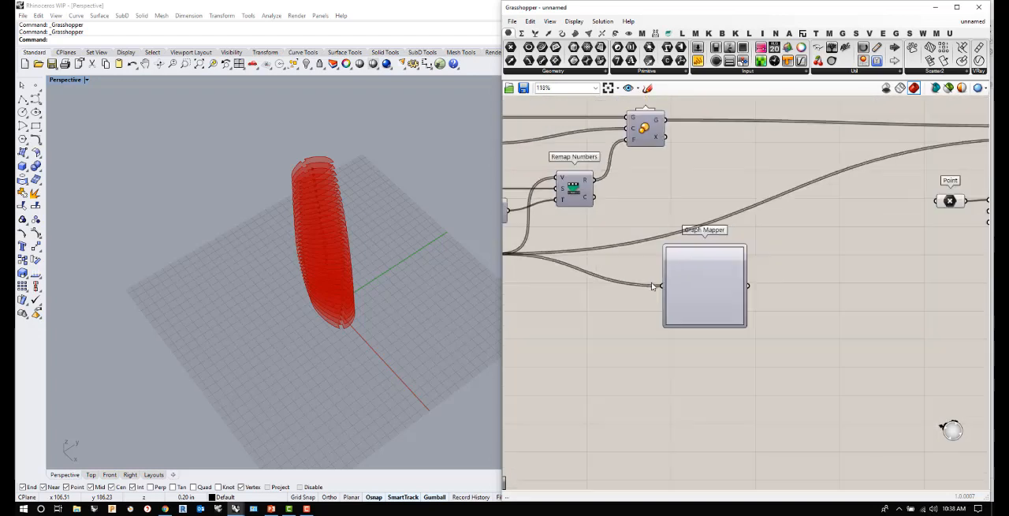
pyautogui.rightClick(711, 289)
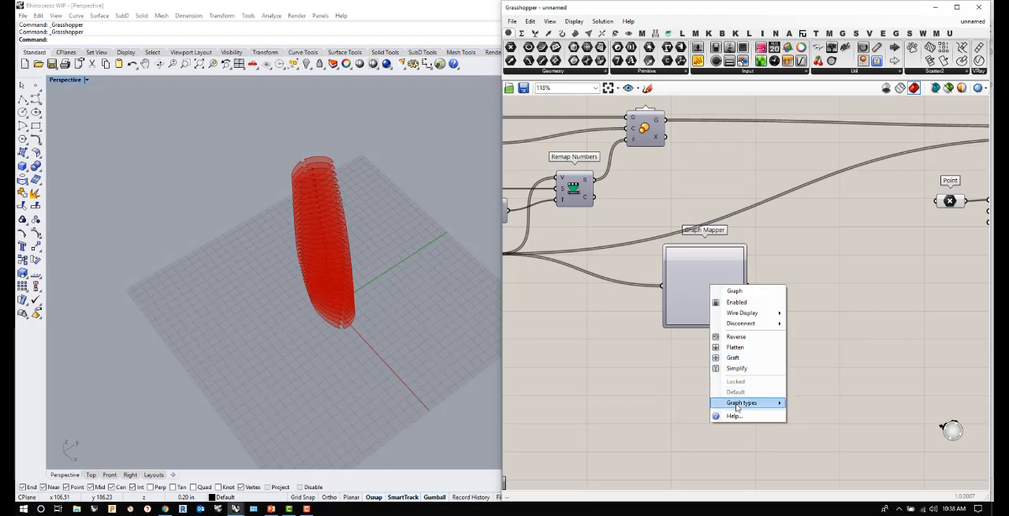
pyautogui.moveTo(738, 404)
pyautogui.click(813, 411)
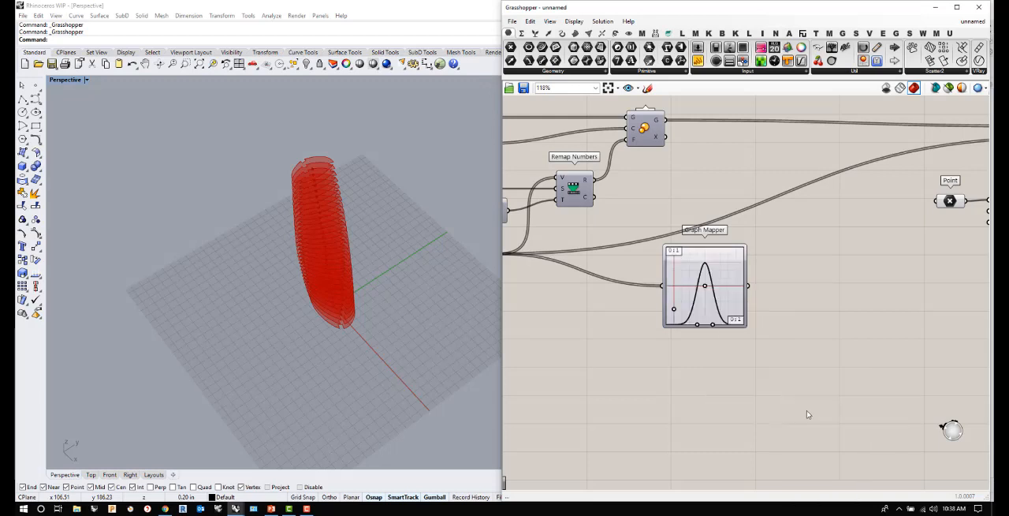
# - Add a Panel beside the Graph Mapper and connect the mapper's output to it
pyautogui.scroll(-1, 641, 292)
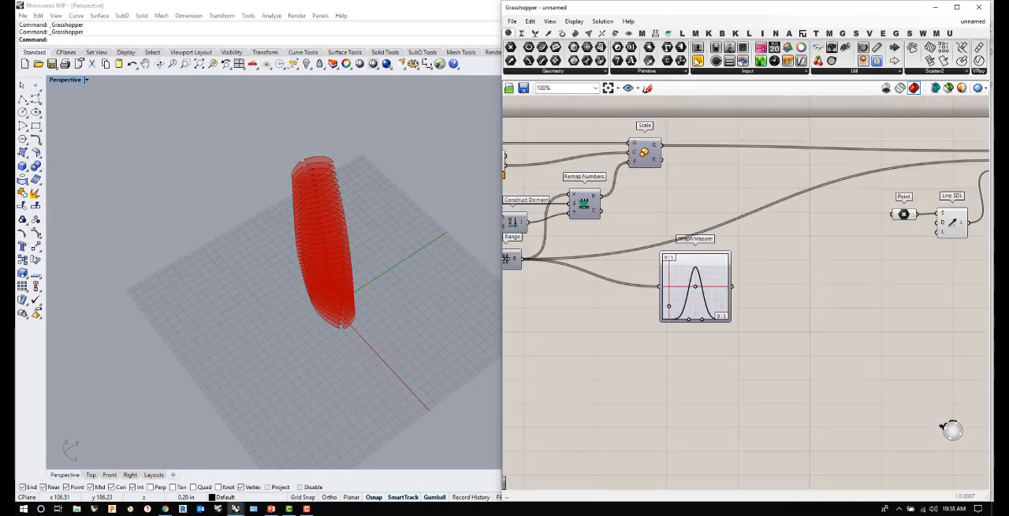
pyautogui.moveTo(698, 61); pyautogui.dragTo(795, 298)
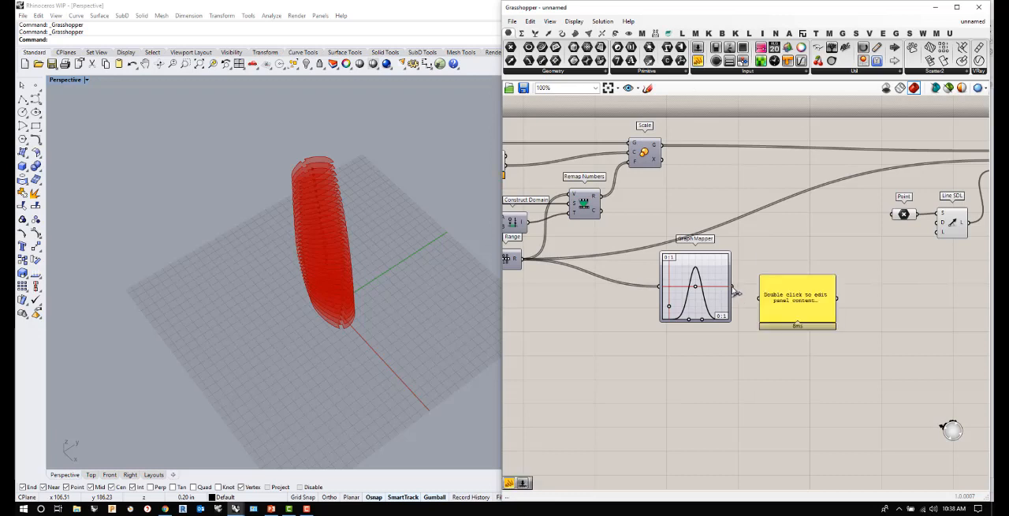
pyautogui.moveTo(734, 289); pyautogui.dragTo(761, 298)
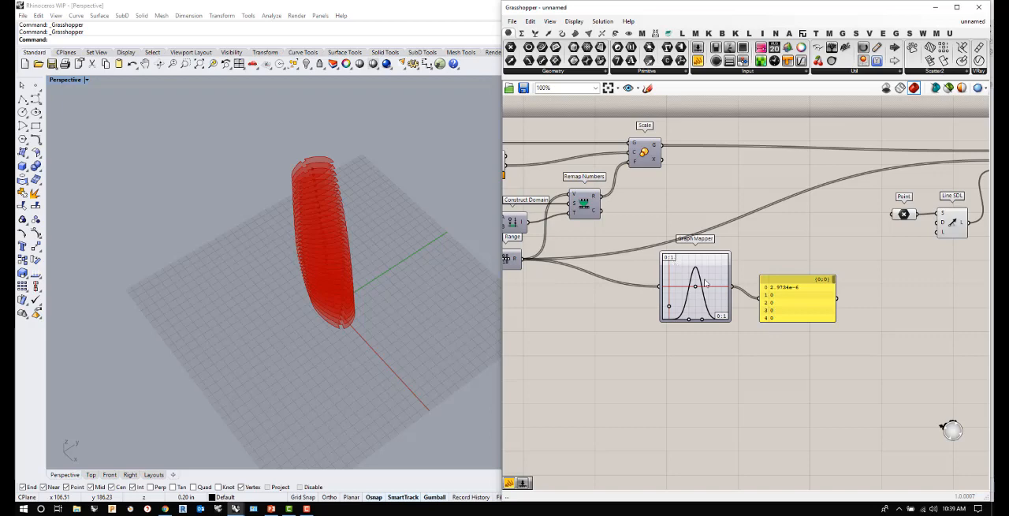
# - Set the Graph Mapper's X and Y domains both to run from 0 to 100
pyautogui.scroll(-4, 653, 298)
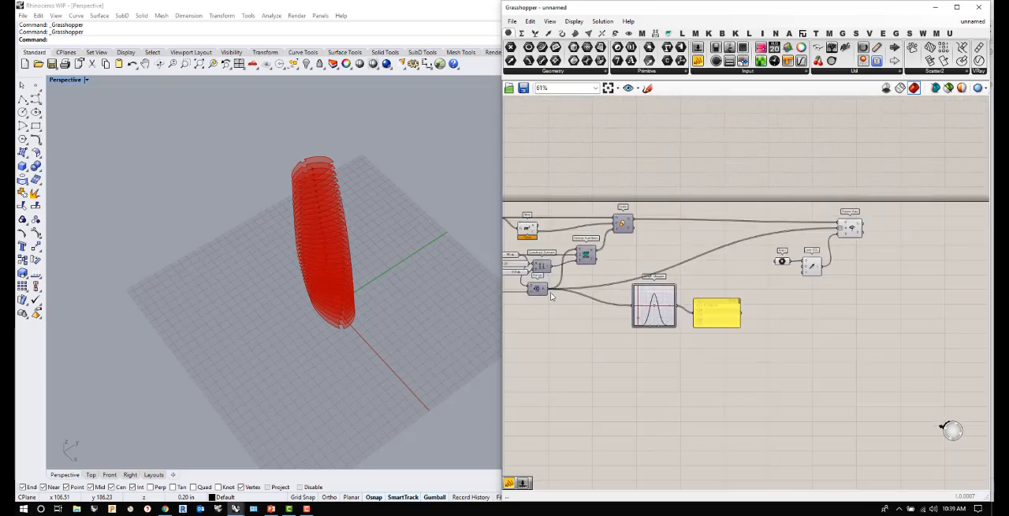
pyautogui.scroll(3, 547, 292)
pyautogui.moveTo(543, 292)
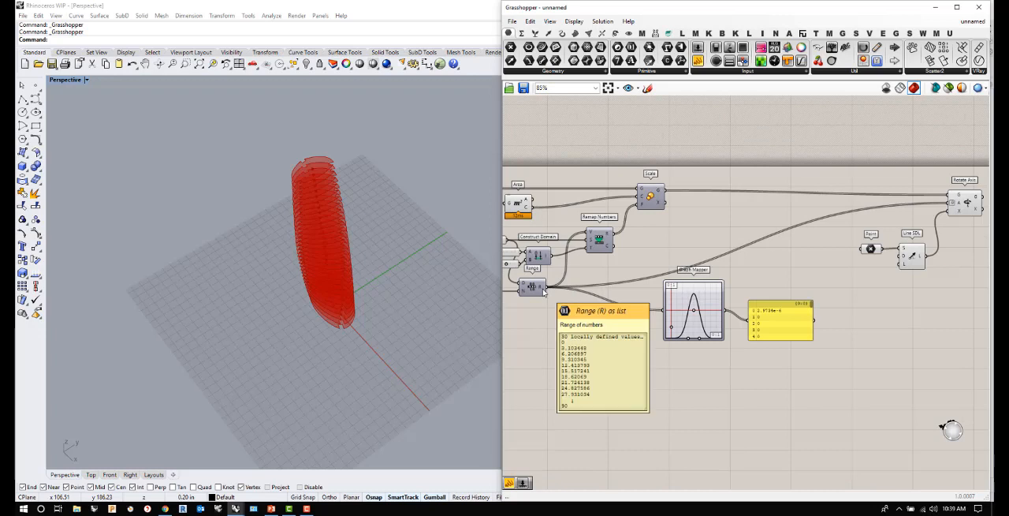
pyautogui.scroll(2, 674, 295)
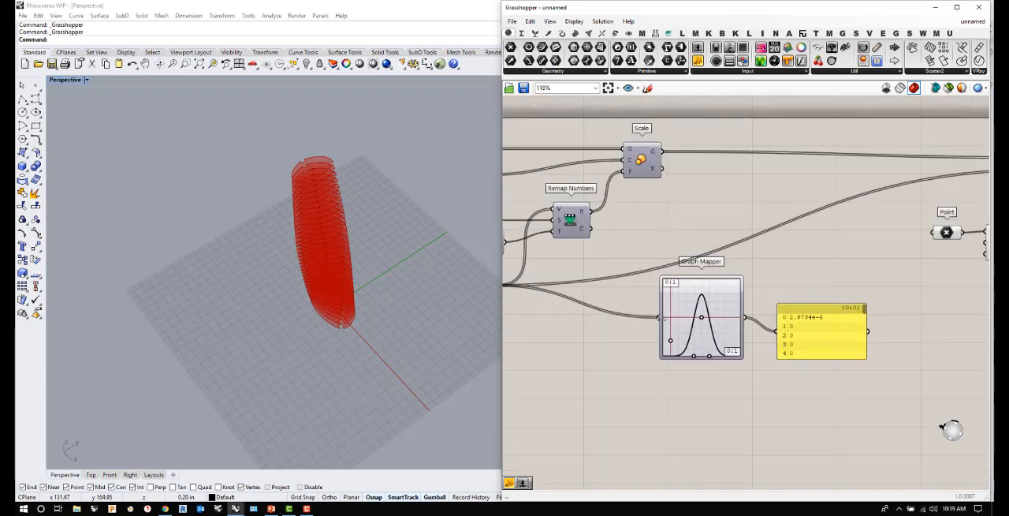
pyautogui.click(675, 285)
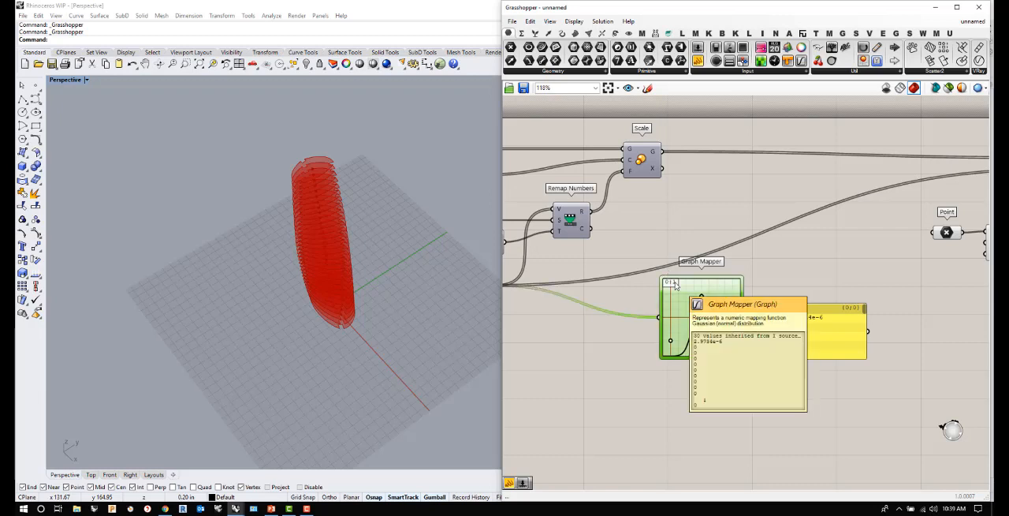
pyautogui.doubleClick(675, 287)
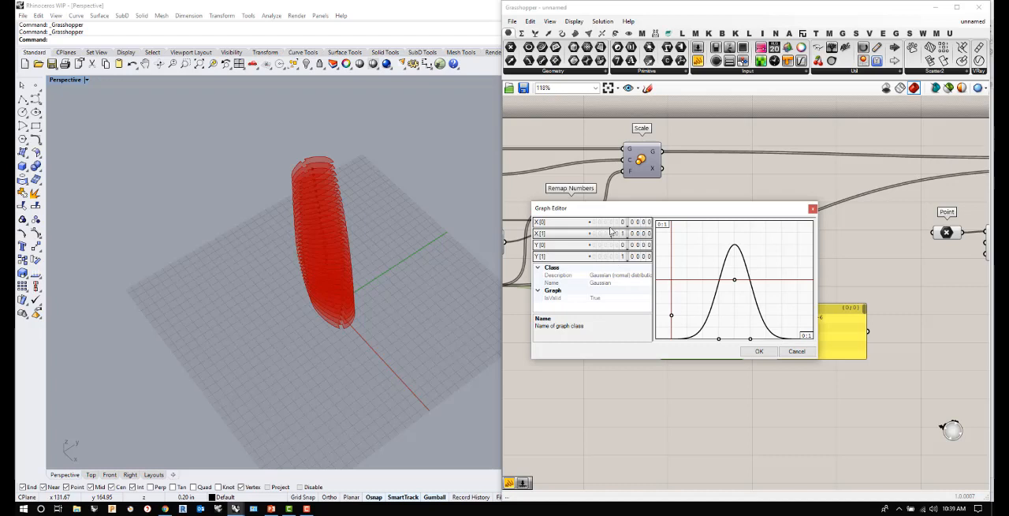
pyautogui.moveTo(610, 231); pyautogui.dragTo(614, 249)
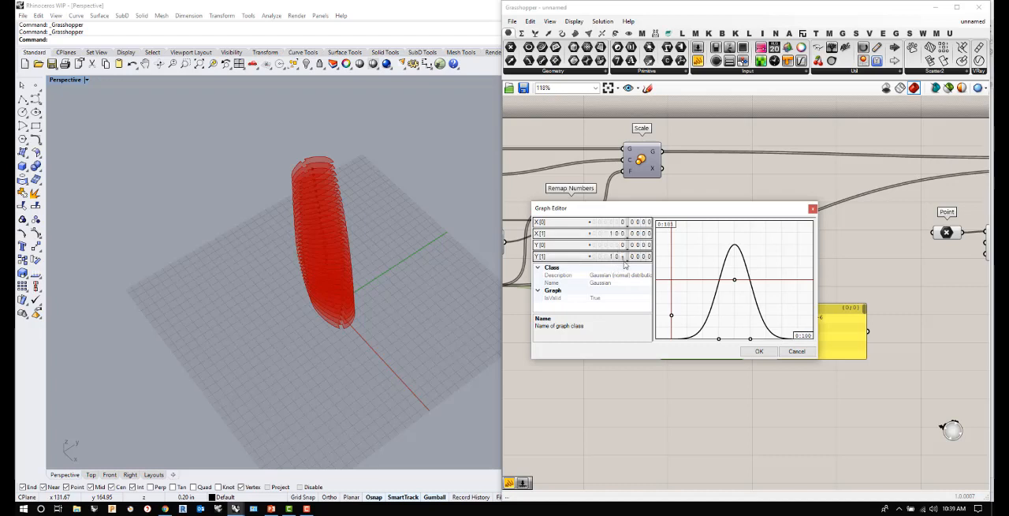
pyautogui.click(745, 352)
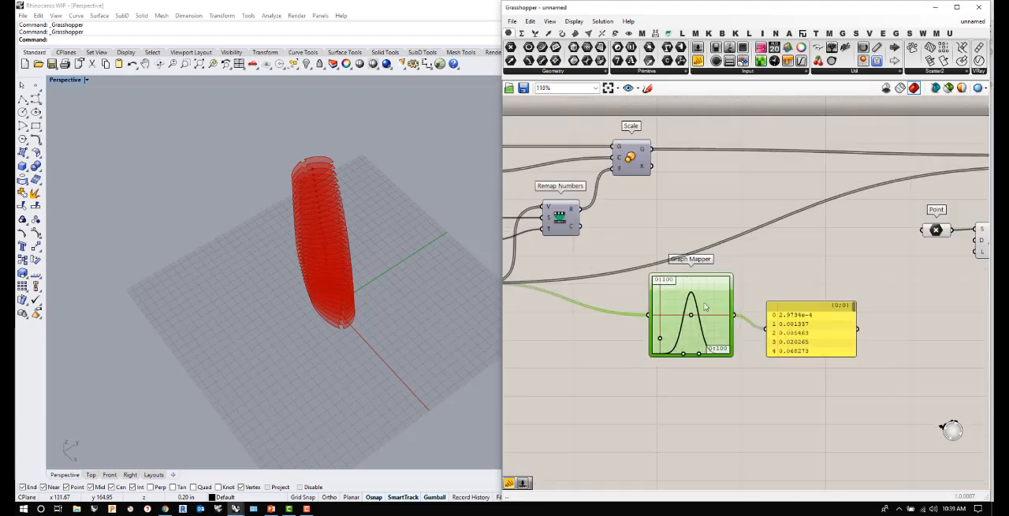
# - Connect the Graph Mapper output to the angle input of Rotate Axis, replacing the direct Range connection
pyautogui.scroll(-3, 663, 354)
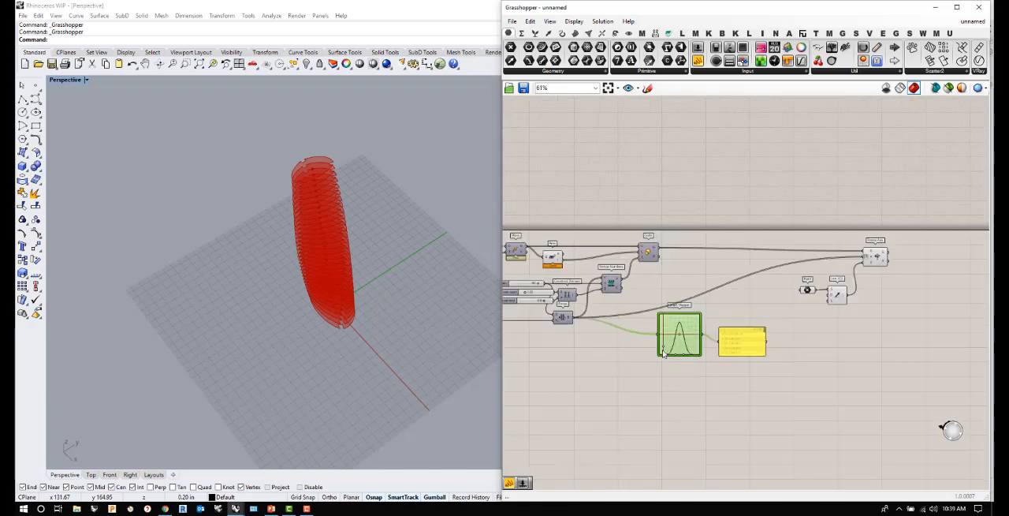
pyautogui.moveTo(700, 332); pyautogui.dragTo(864, 263)
pyautogui.moveTo(333, 284); pyautogui.dragTo(370, 304, button='right')
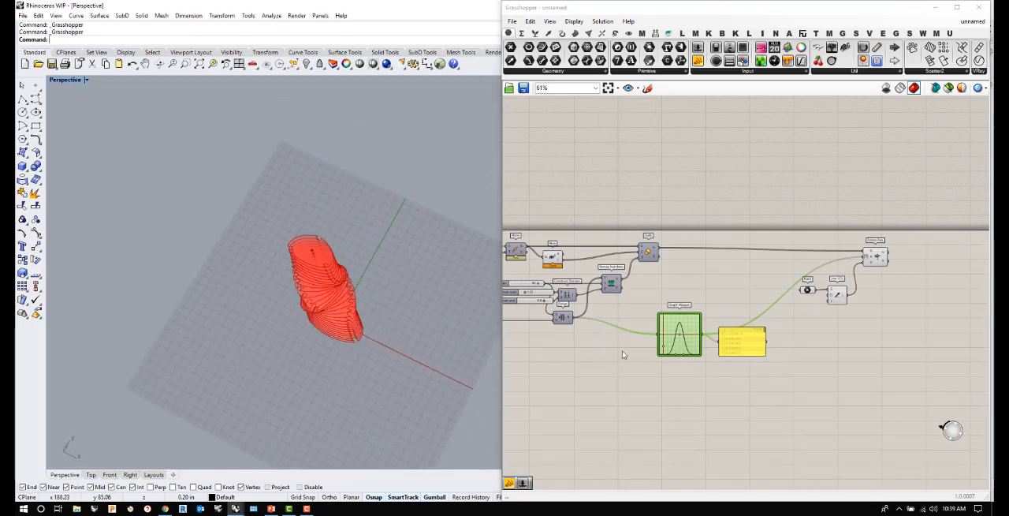
# - Widen the Gaussian curve in the Graph Mapper by spreading its two base handles apart
pyautogui.scroll(3, 683, 352)
pyautogui.scroll(3, 683, 353)
pyautogui.moveTo(663, 360); pyautogui.dragTo(641, 360)
pyautogui.moveTo(665, 360); pyautogui.dragTo(655, 361)
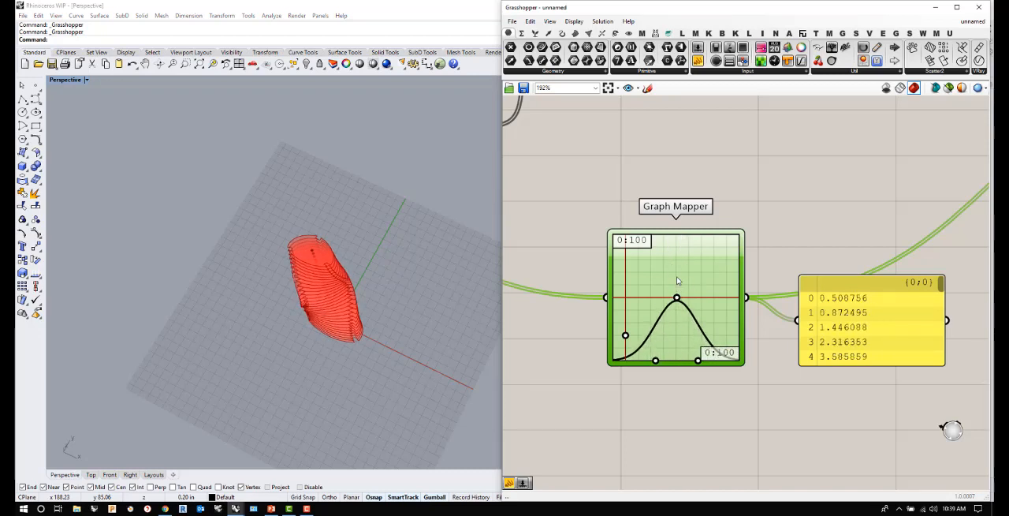
# - Shift the Gaussian curve's peak toward the start of the graph and raise its height
pyautogui.moveTo(677, 297)
pyautogui.mouseDown()
pyautogui.moveTo(705, 299)
pyautogui.moveTo(637, 298)
pyautogui.moveTo(714, 298)
pyautogui.moveTo(672, 298)
pyautogui.mouseUp()
pyautogui.moveTo(345, 278); pyautogui.dragTo(322, 290, button='right')
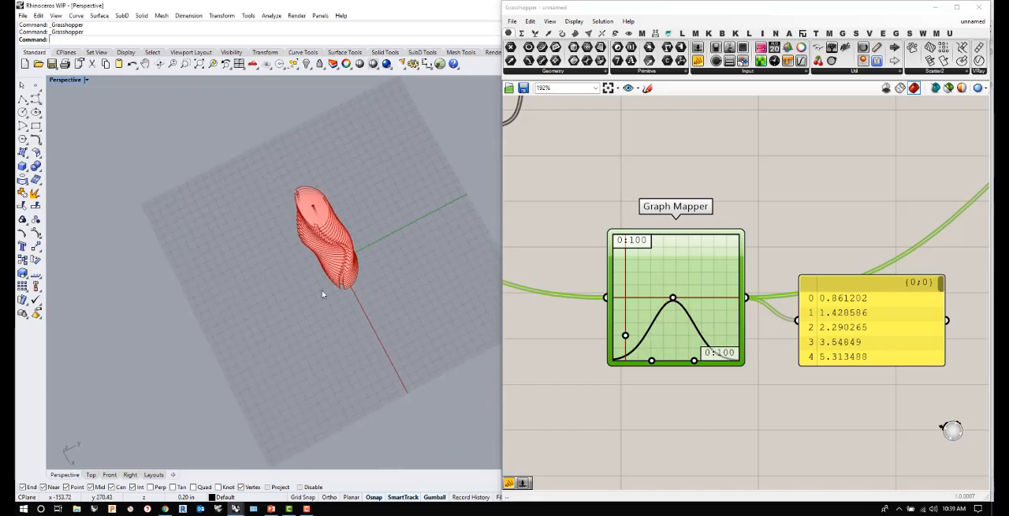
pyautogui.moveTo(673, 300)
pyautogui.mouseDown()
pyautogui.moveTo(738, 298)
pyautogui.moveTo(661, 298)
pyautogui.mouseUp()
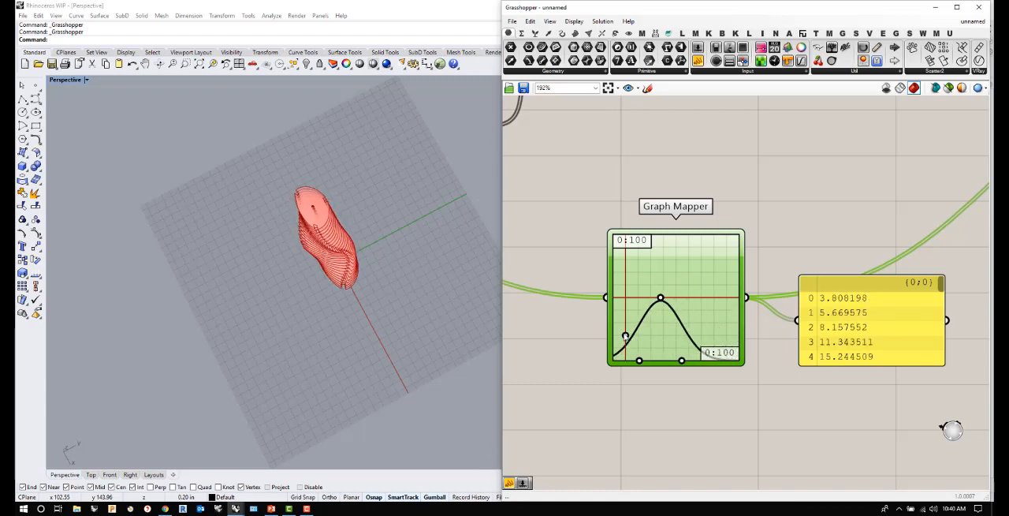
pyautogui.moveTo(625, 337)
pyautogui.mouseDown()
pyautogui.moveTo(629, 307)
pyautogui.moveTo(631, 354)
pyautogui.moveTo(634, 265)
pyautogui.moveTo(639, 366)
pyautogui.moveTo(640, 330)
pyautogui.mouseUp()
pyautogui.moveTo(406, 317); pyautogui.dragTo(452, 228, button='right')
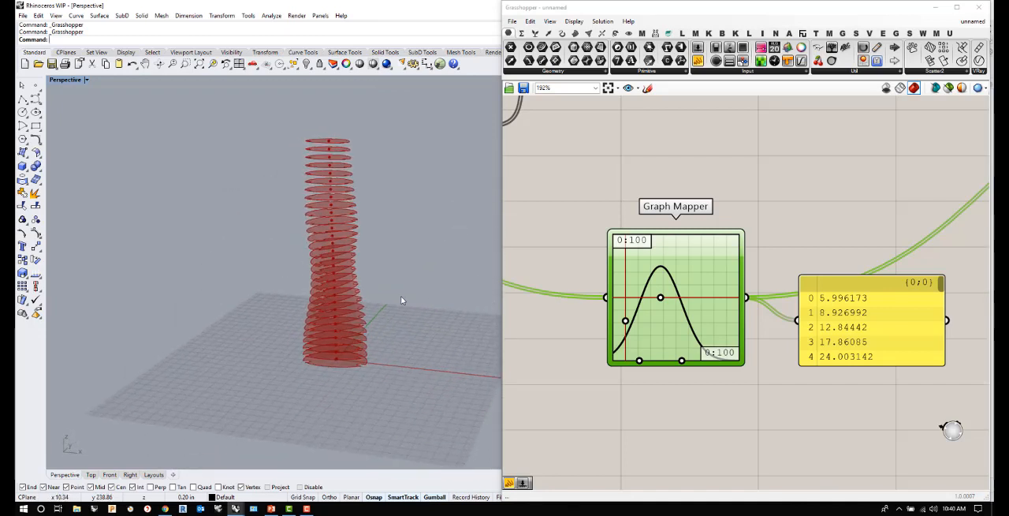
# - Move the Graph Mapper level with the Range output and nudge its Panel slightly upward
pyautogui.scroll(-3, 401, 298)
pyautogui.scroll(-5, 694, 429)
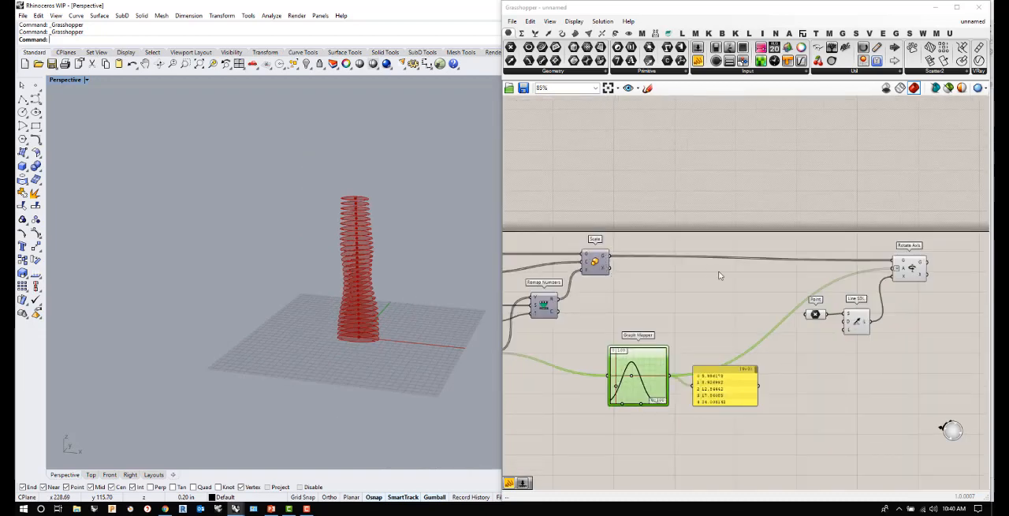
pyautogui.scroll(-2, 720, 275)
pyautogui.scroll(2, 623, 274)
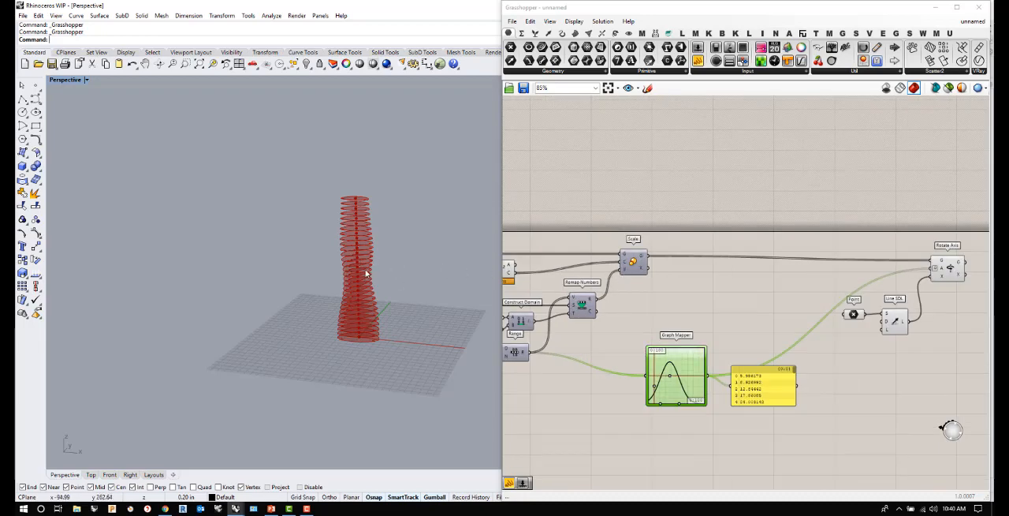
pyautogui.scroll(3, 351, 262)
pyautogui.moveTo(367, 261); pyautogui.dragTo(338, 293, button='right')
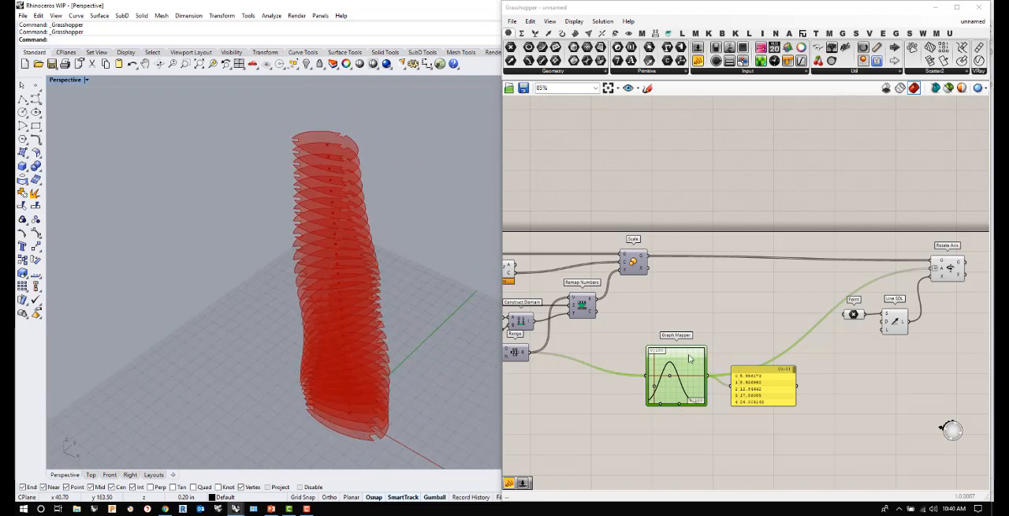
pyautogui.moveTo(690, 359); pyautogui.dragTo(673, 330)
pyautogui.moveTo(760, 400); pyautogui.dragTo(760, 394)
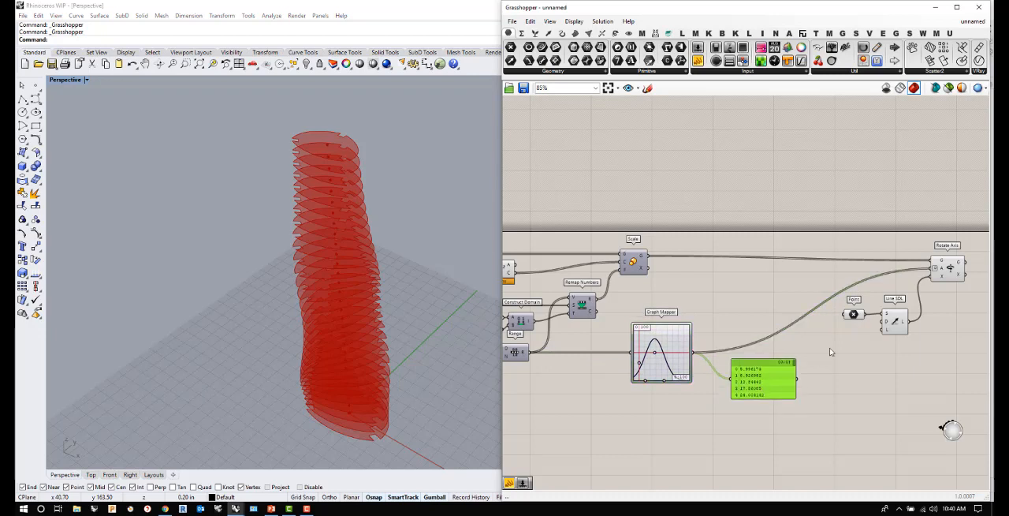
# - Select all components of the rotated-disc definition, from its inputs to Rotate Axis, and turn off their preview
pyautogui.scroll(-2, 833, 347)
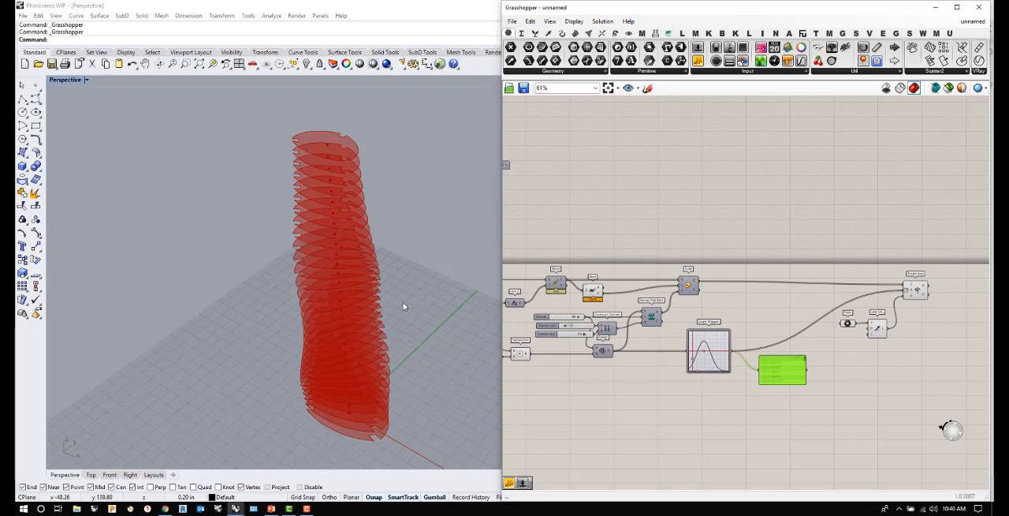
pyautogui.scroll(-3, 623, 331)
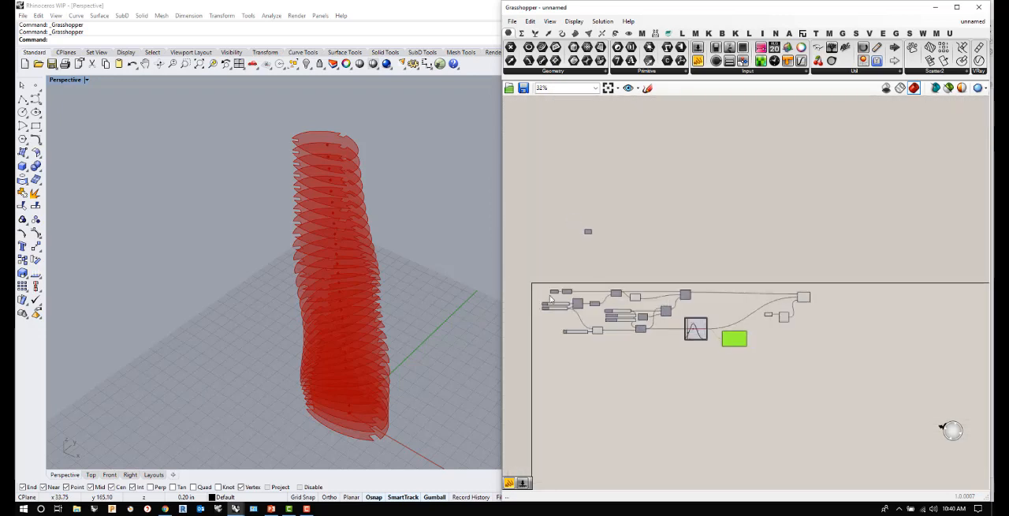
pyautogui.scroll(-1, 619, 347)
pyautogui.moveTo(610, 377); pyautogui.dragTo(866, 288)
pyautogui.scroll(3, 736, 339)
pyautogui.rightClick(754, 310)
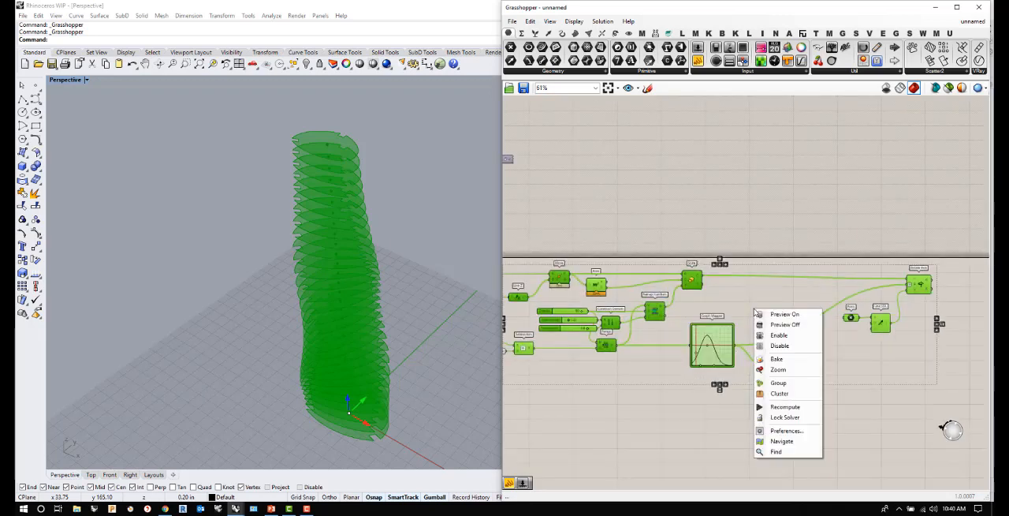
pyautogui.click(778, 324)
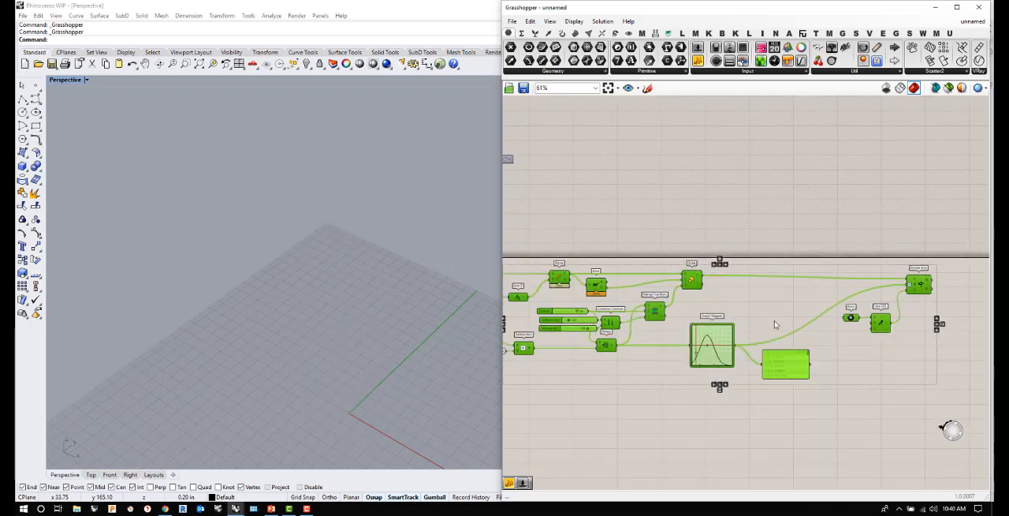
# - Group all components of the rotated-disc definition
pyautogui.scroll(-3, 776, 322)
pyautogui.moveTo(577, 271); pyautogui.dragTo(881, 373)
pyautogui.click(789, 422)
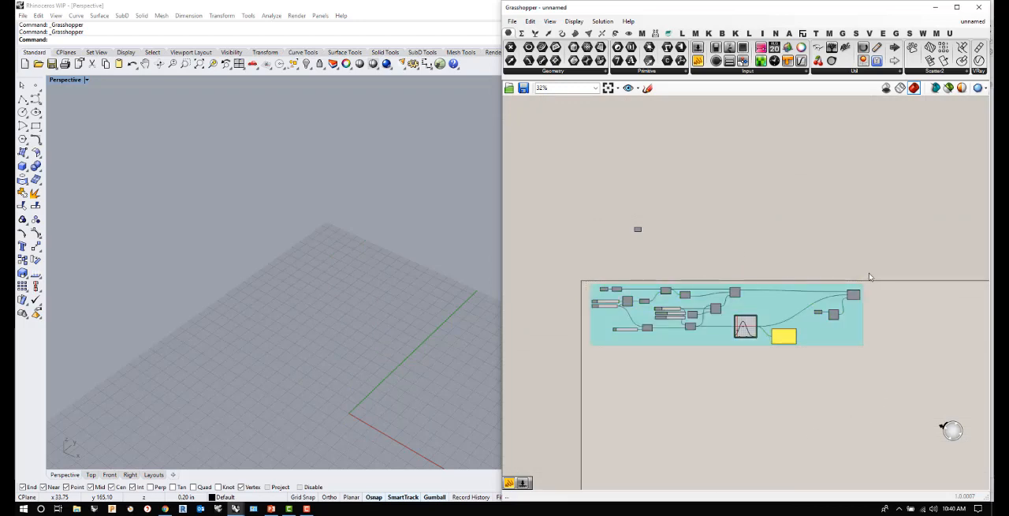
# - Turn off the preview of all components in the ungrouped cylinder scaling definition with the Graph Mapper
pyautogui.scroll(-1, 791, 376)
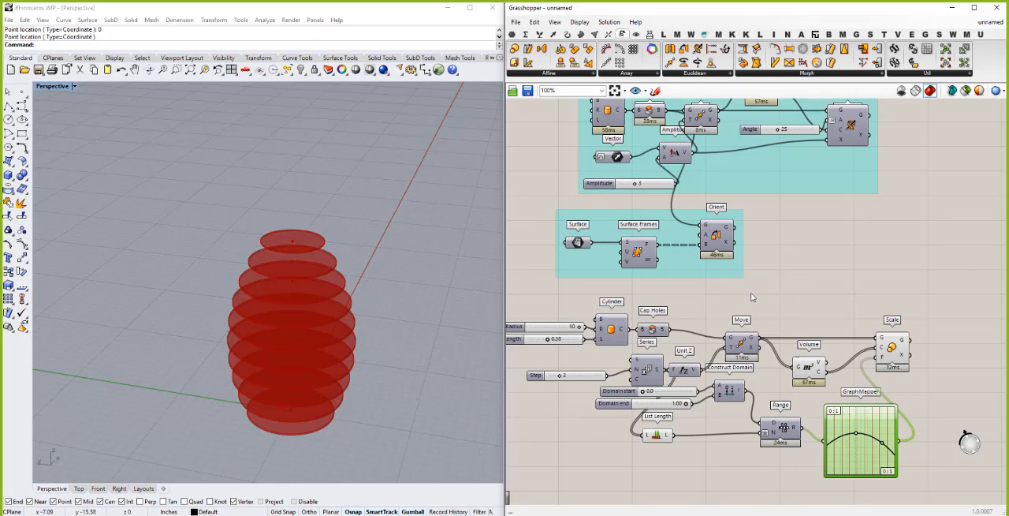
pyautogui.scroll(-4, 754, 289)
pyautogui.moveTo(858, 394); pyautogui.dragTo(636, 296)
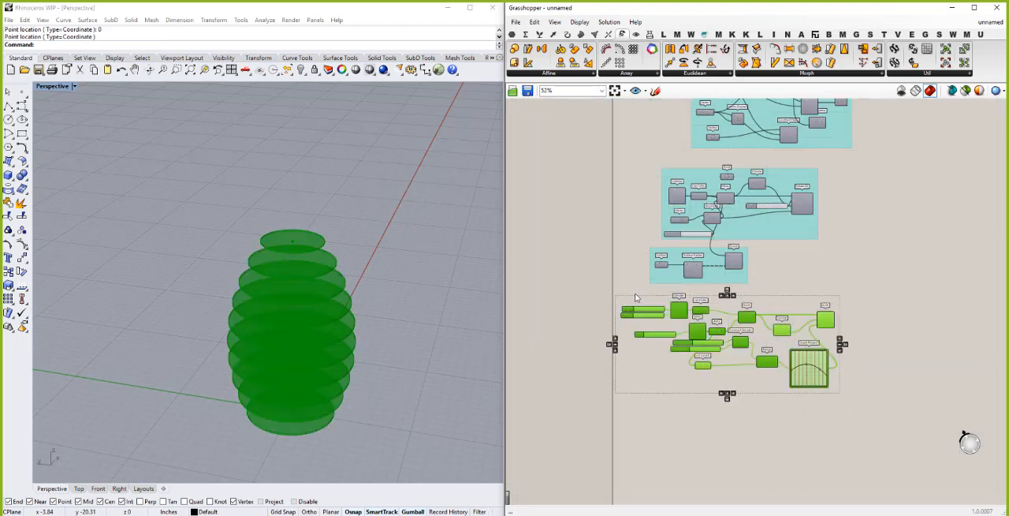
pyautogui.rightClick(638, 297)
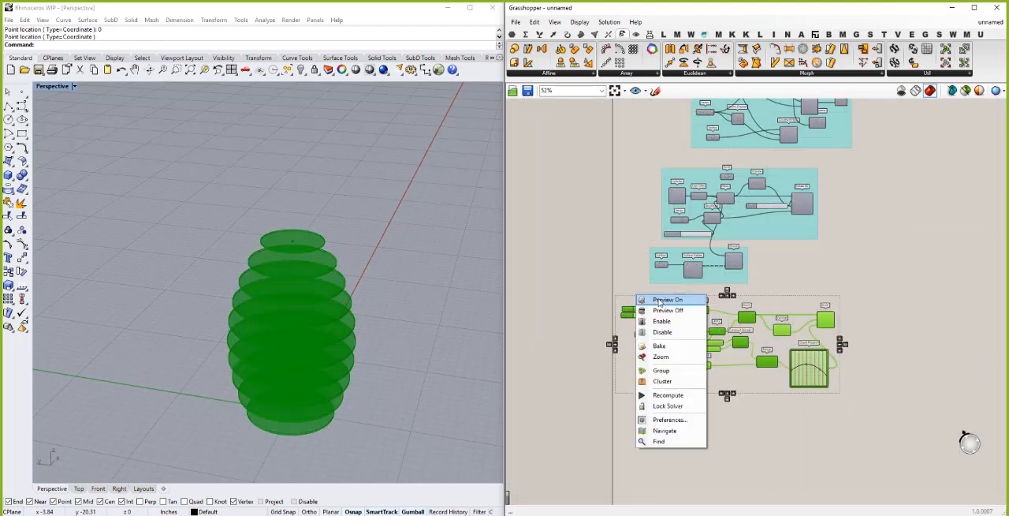
pyautogui.click(668, 309)
pyautogui.click(660, 272)
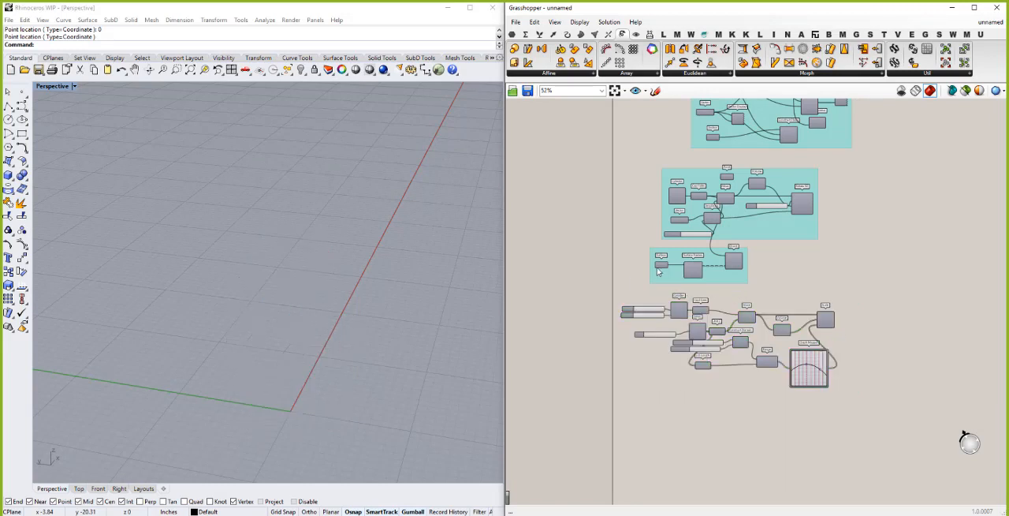
# - Copy the Surface and Surface Frames components from the Orient group into the free space below the scaling definition
pyautogui.scroll(2, 659, 272)
pyautogui.click(661, 266)
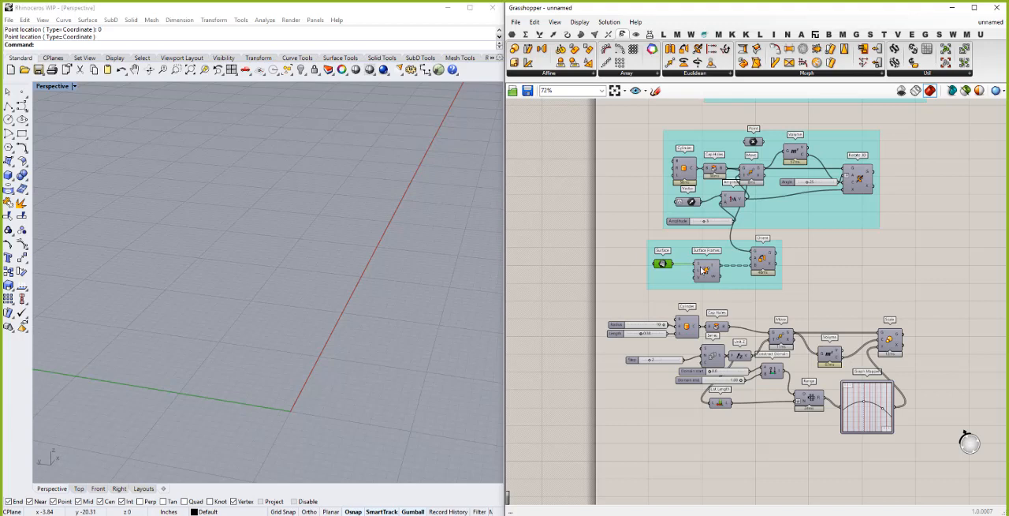
pyautogui.click(706, 276)
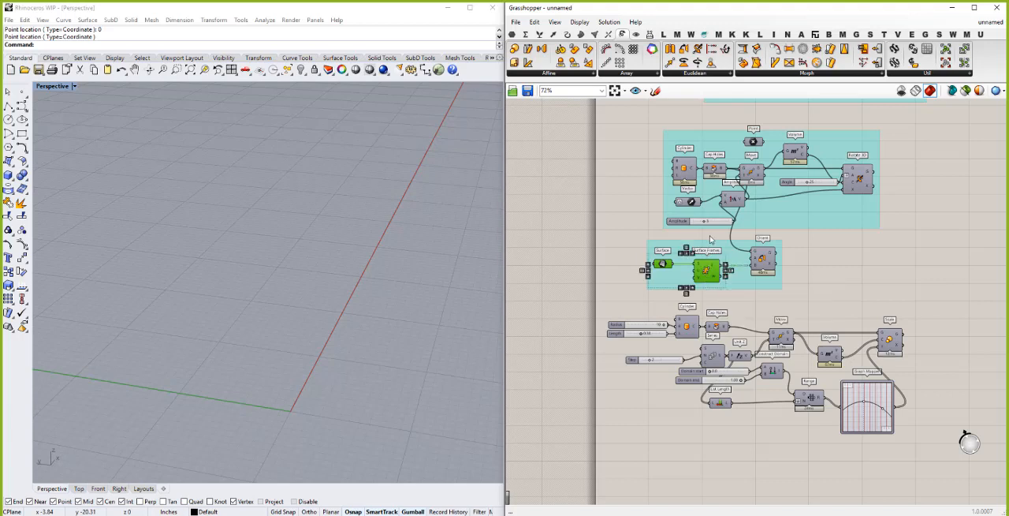
pyautogui.scroll(-3, 706, 277)
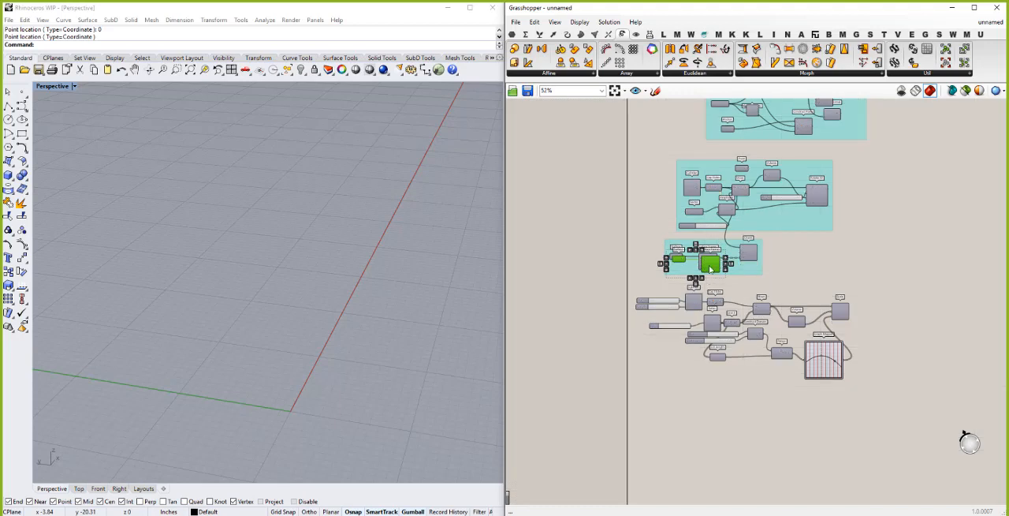
pyautogui.moveTo(707, 278); pyautogui.dragTo(701, 425)
pyautogui.click(674, 426)
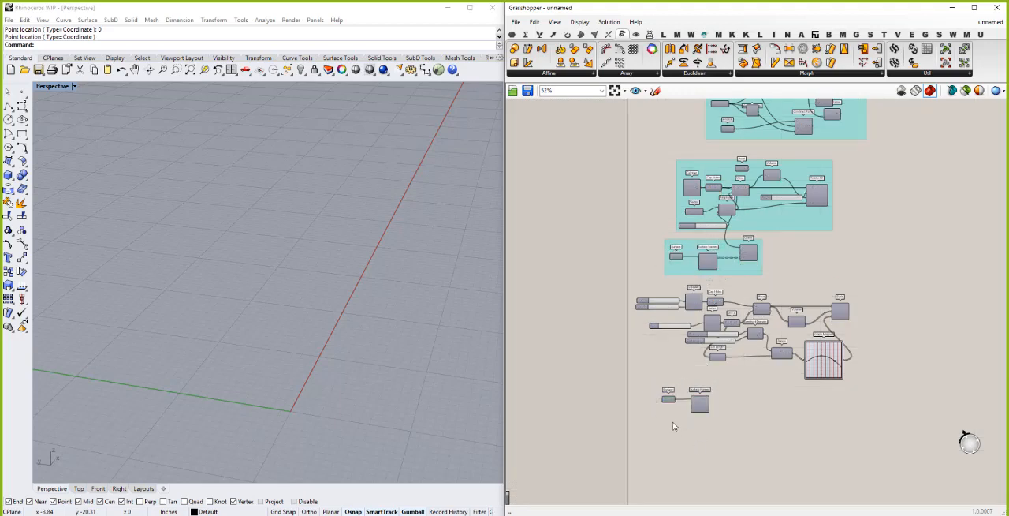
# - Turn on the preview of the copied Surface Frames and Surface components
pyautogui.scroll(5, 673, 426)
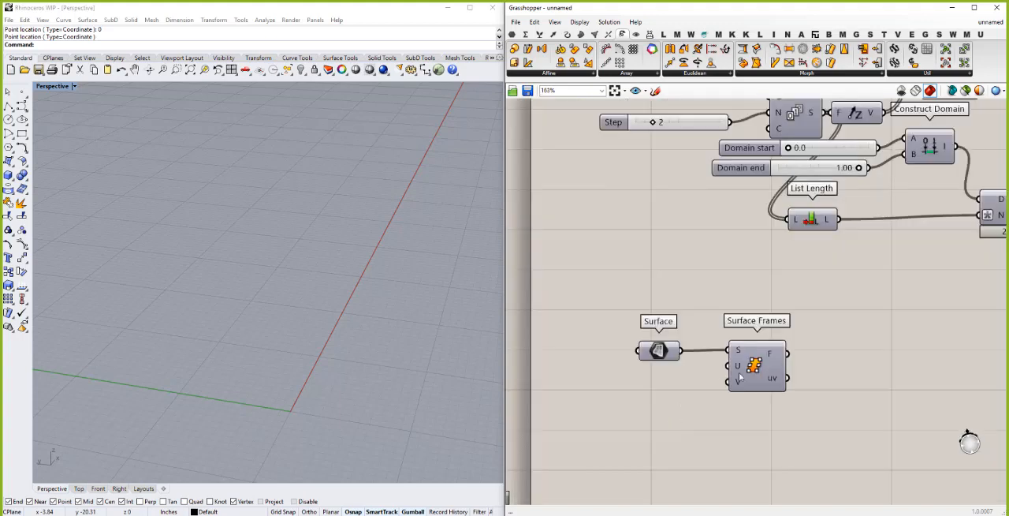
pyautogui.rightClick(753, 362)
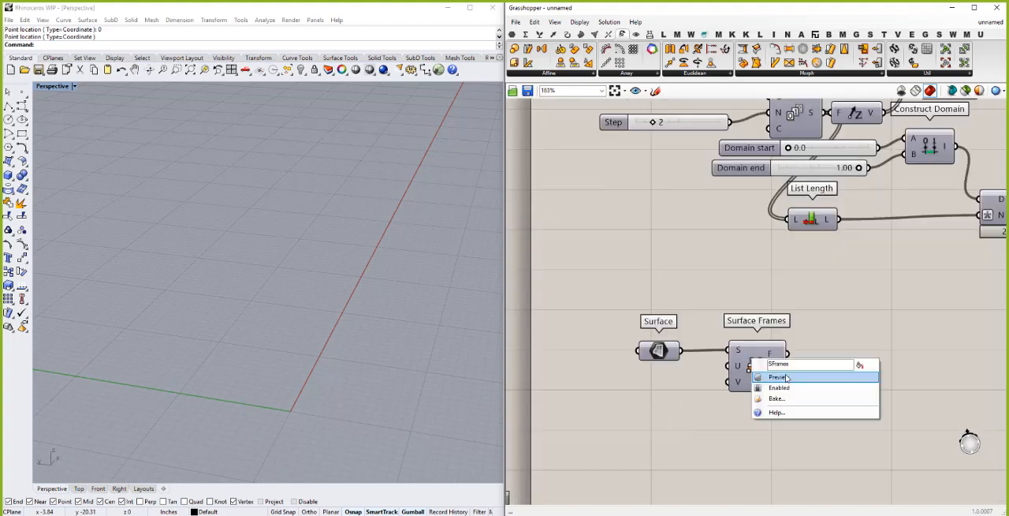
pyautogui.click(780, 377)
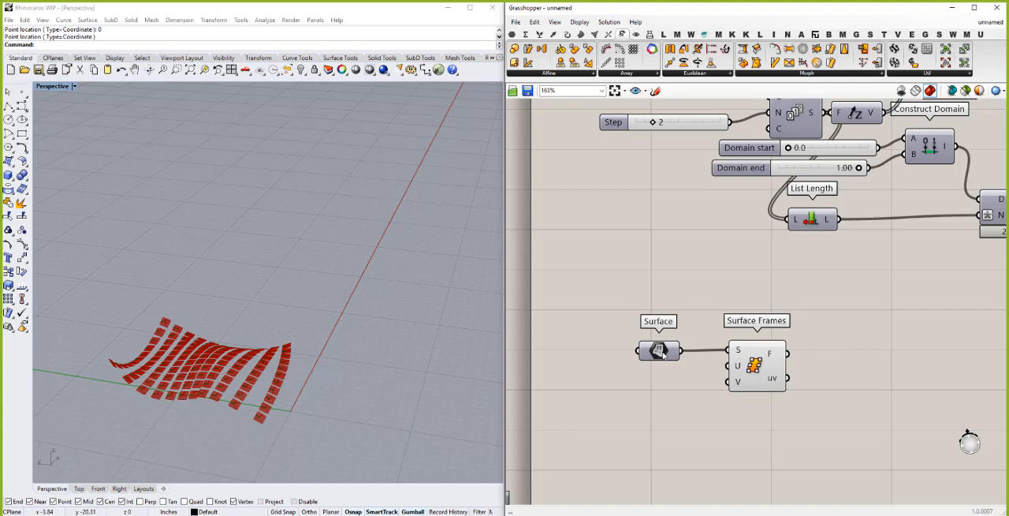
pyautogui.rightClick(664, 355)
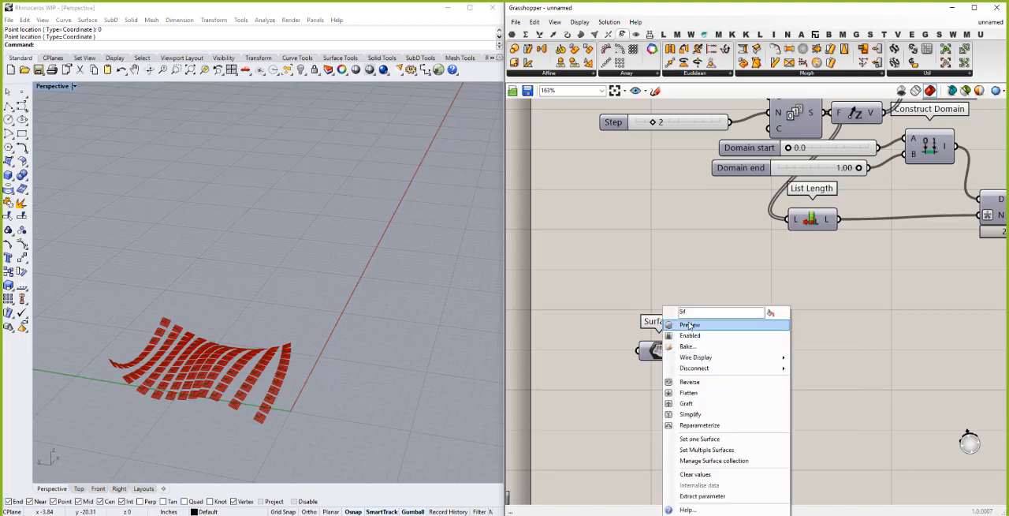
pyautogui.click(689, 325)
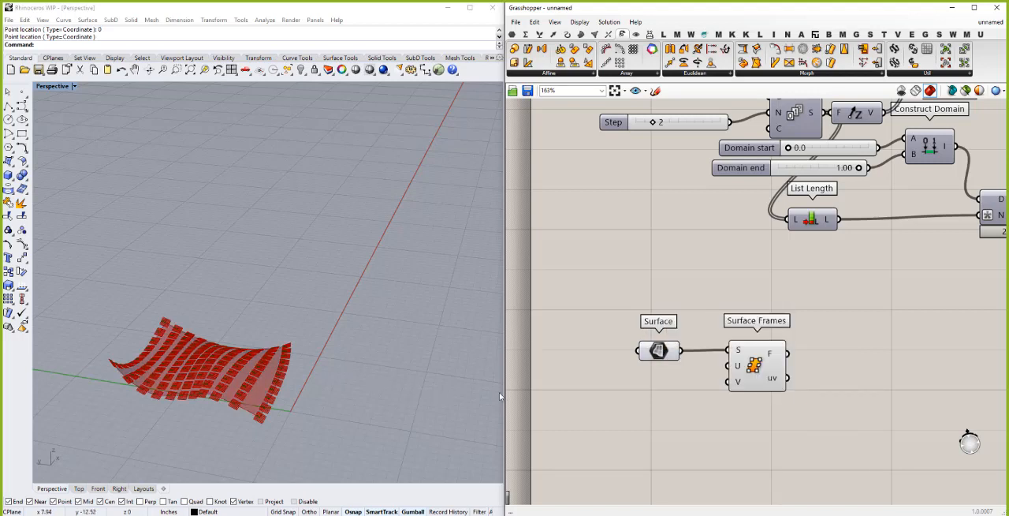
# - Add number sliders of 75 and 100 and connect them to the U and V count inputs of the copied Surface Frames component
pyautogui.doubleClick(599, 405)
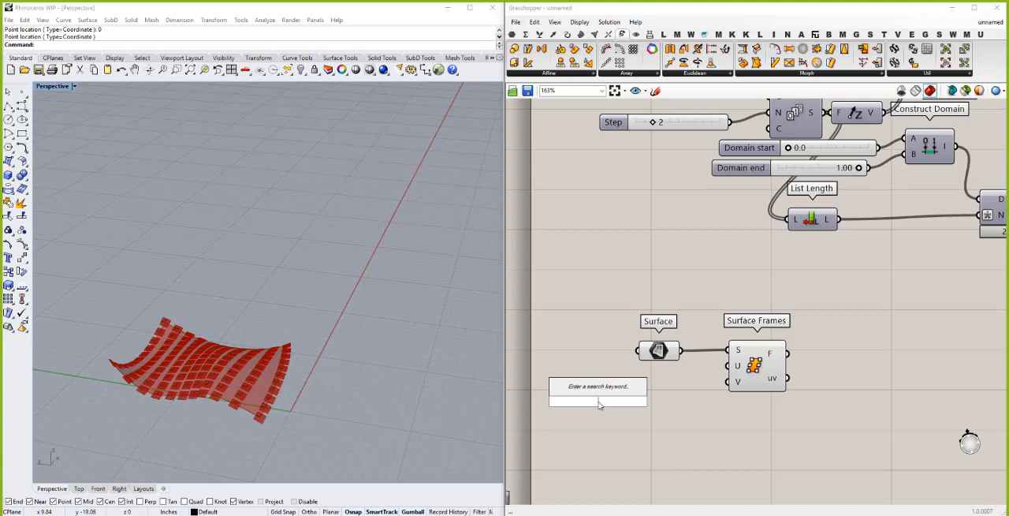
pyautogui.write('75')
pyautogui.press('Return')
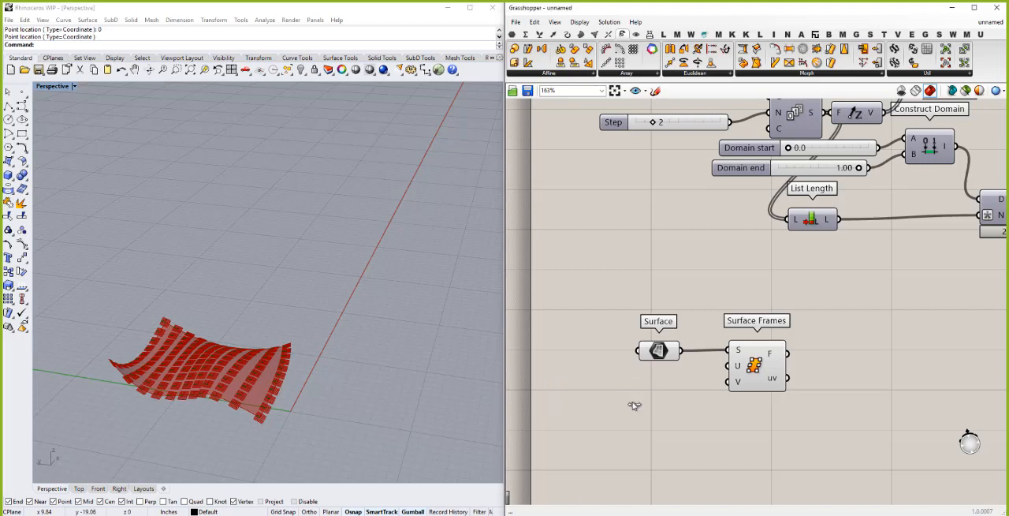
pyautogui.moveTo(666, 400); pyautogui.dragTo(729, 366)
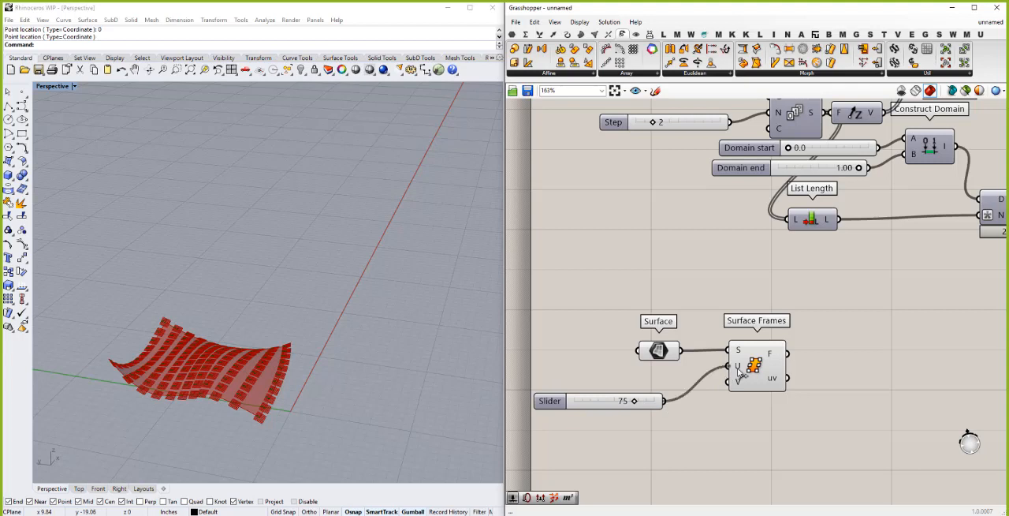
pyautogui.doubleClick(640, 453)
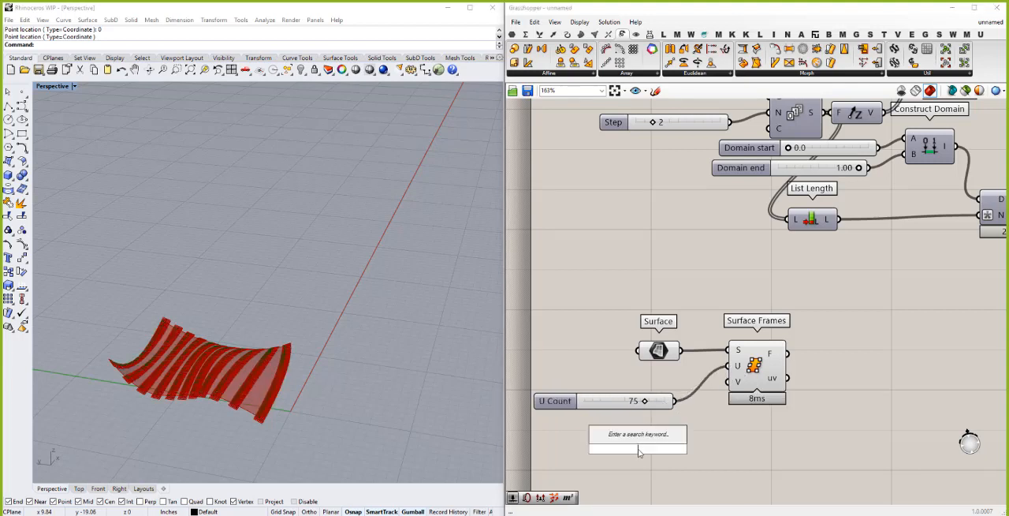
pyautogui.write('100')
pyautogui.press('Return')
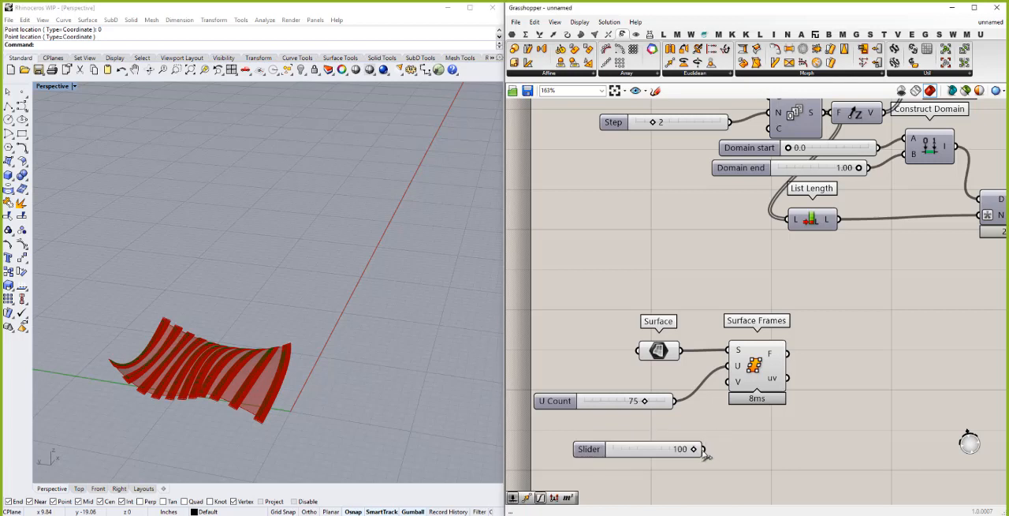
pyautogui.moveTo(704, 449); pyautogui.dragTo(727, 383)
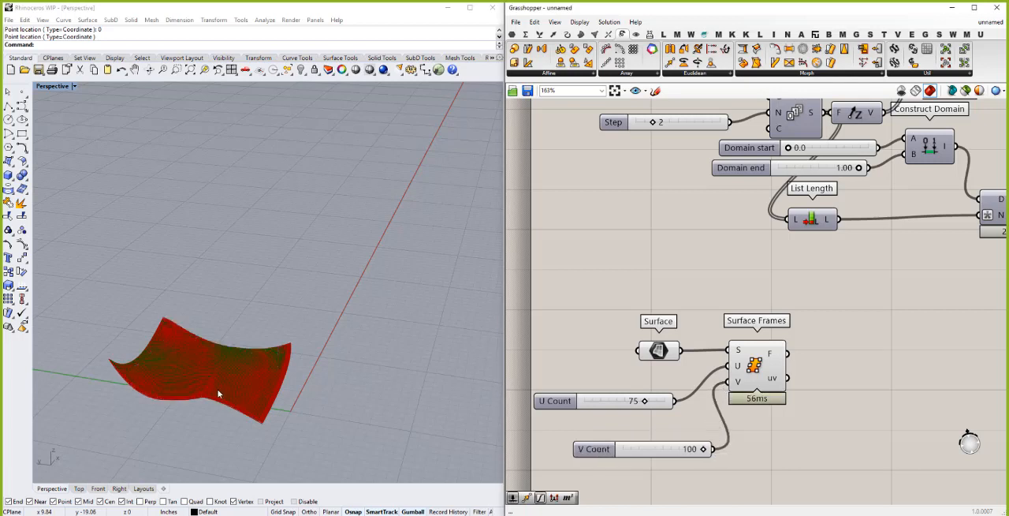
# - Move the copied Surface Frames component slightly away from its inputs and reduce the preview plane size
pyautogui.click(219, 414)
pyautogui.moveTo(219, 420); pyautogui.dragTo(255, 306, button='right')
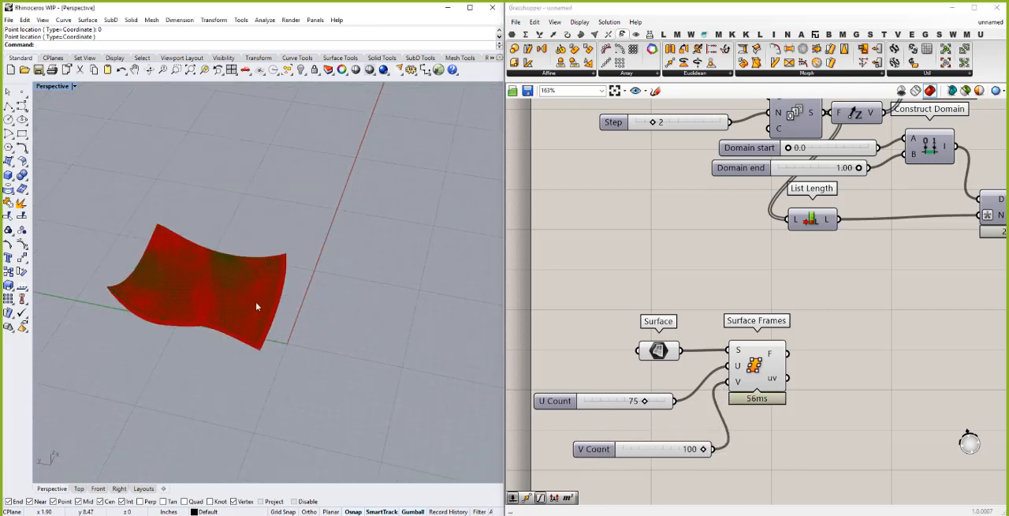
pyautogui.scroll(5, 246, 317)
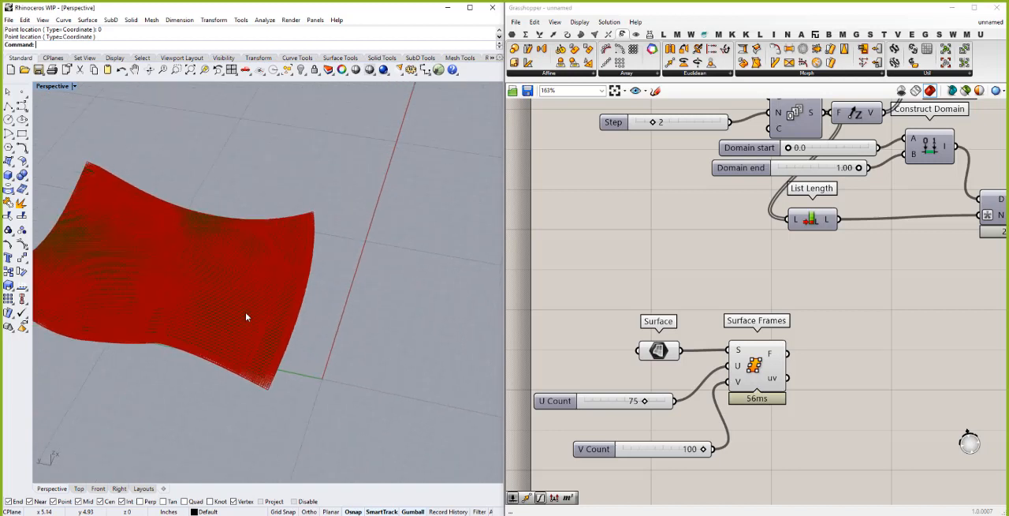
pyautogui.scroll(1, 245, 316)
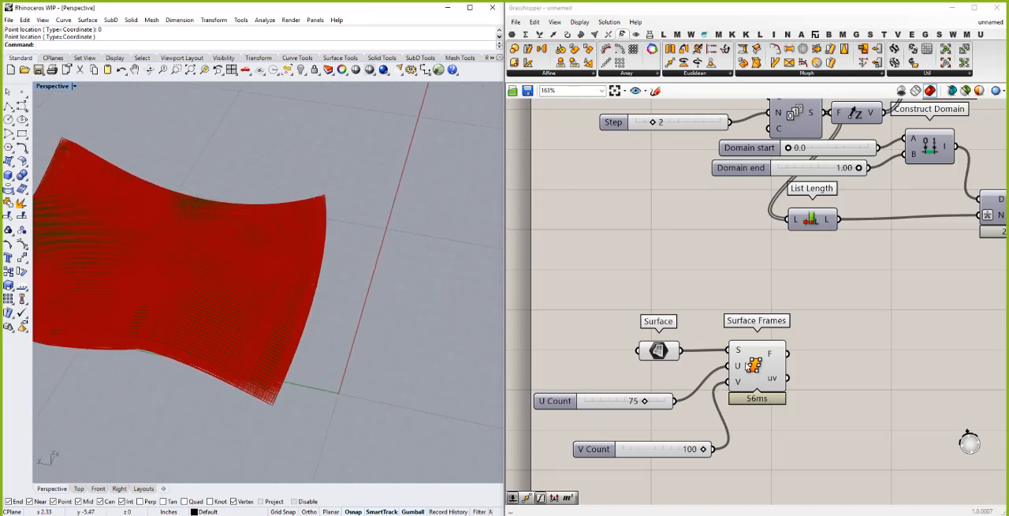
pyautogui.click(782, 384)
pyautogui.moveTo(782, 384); pyautogui.dragTo(806, 402)
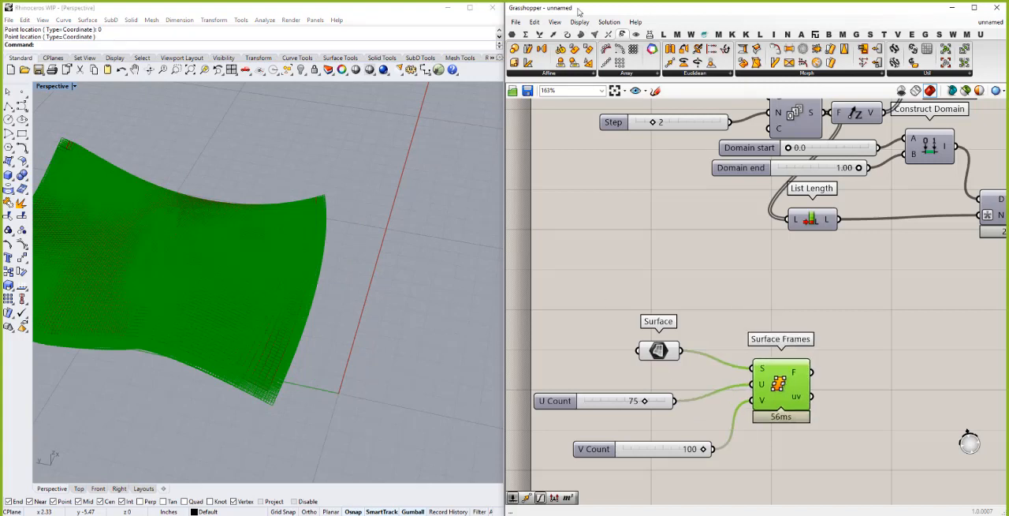
pyautogui.click(579, 22)
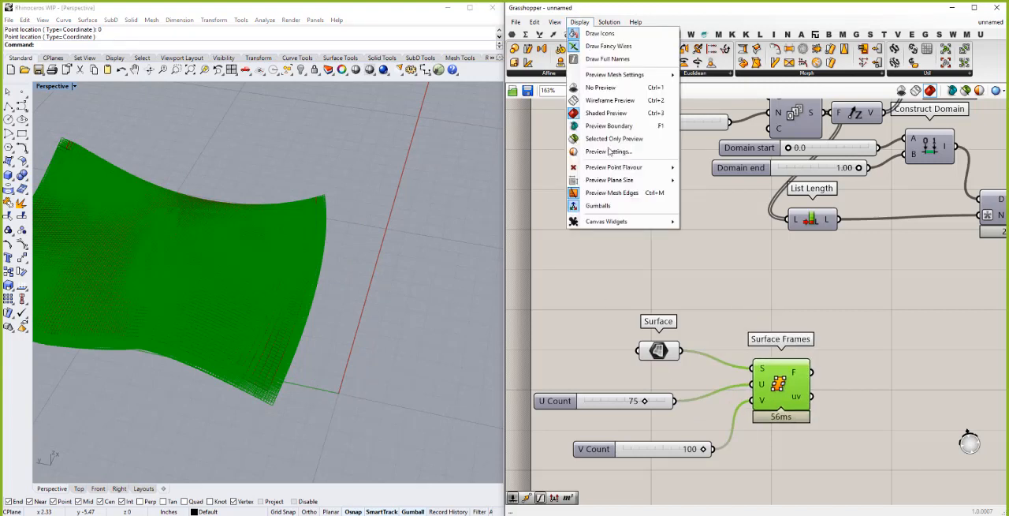
pyautogui.moveTo(630, 181)
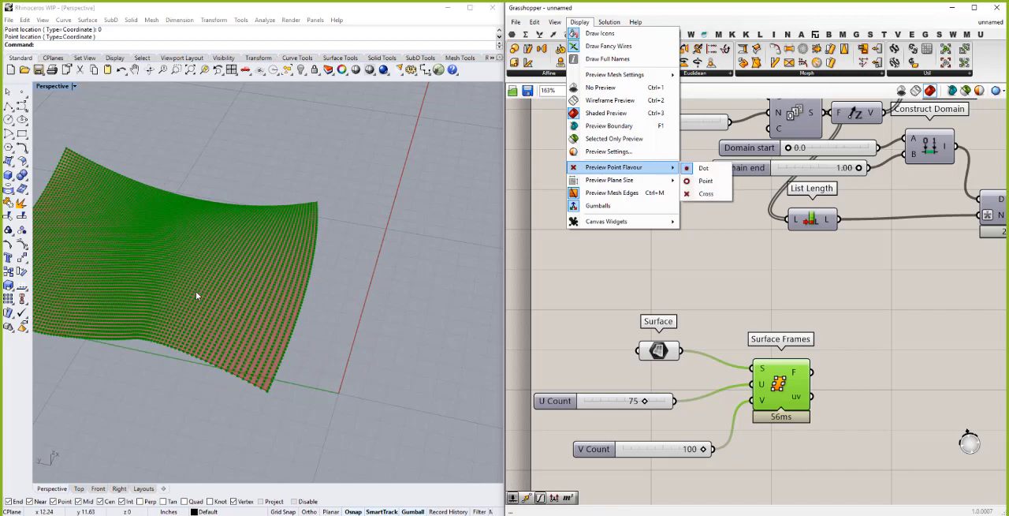
pyautogui.scroll(3, 196, 291)
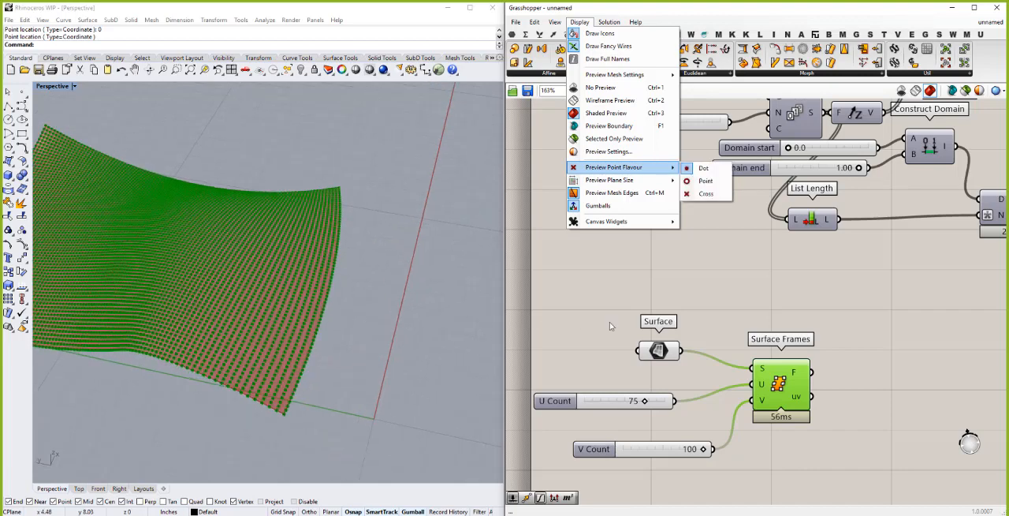
pyautogui.click(631, 288)
pyautogui.scroll(-2, 734, 316)
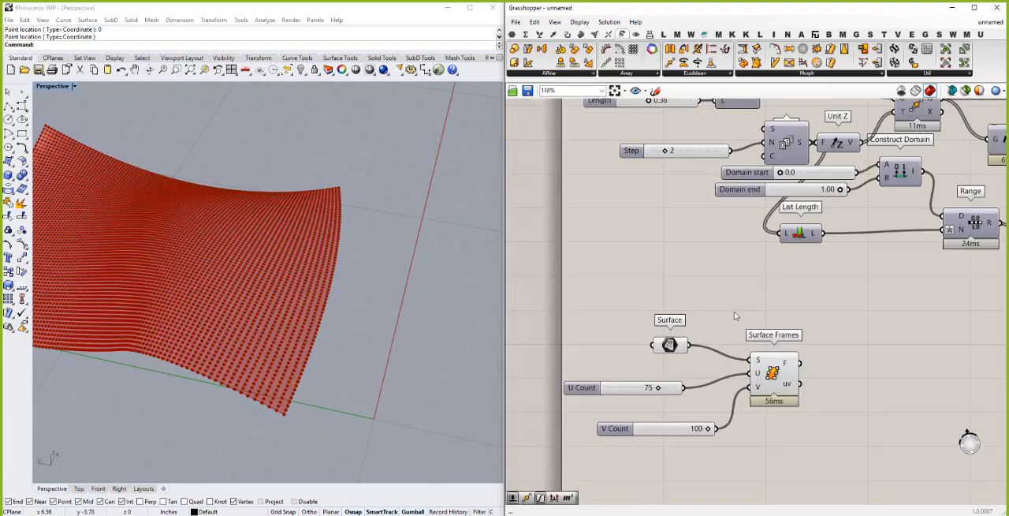
# - Move the V Count slider directly beneath the U Count slider
pyautogui.scroll(-1, 734, 317)
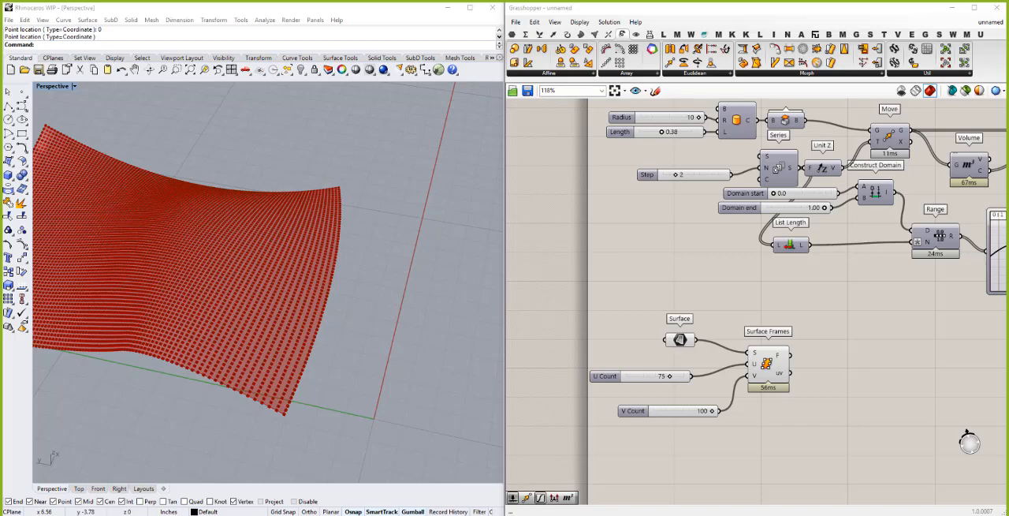
pyautogui.scroll(-4, 693, 292)
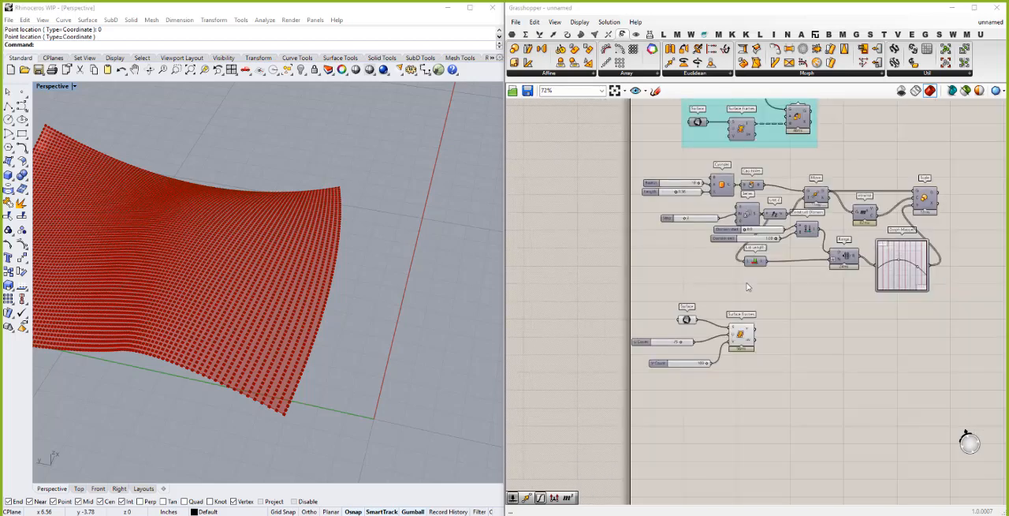
pyautogui.scroll(1, 934, 194)
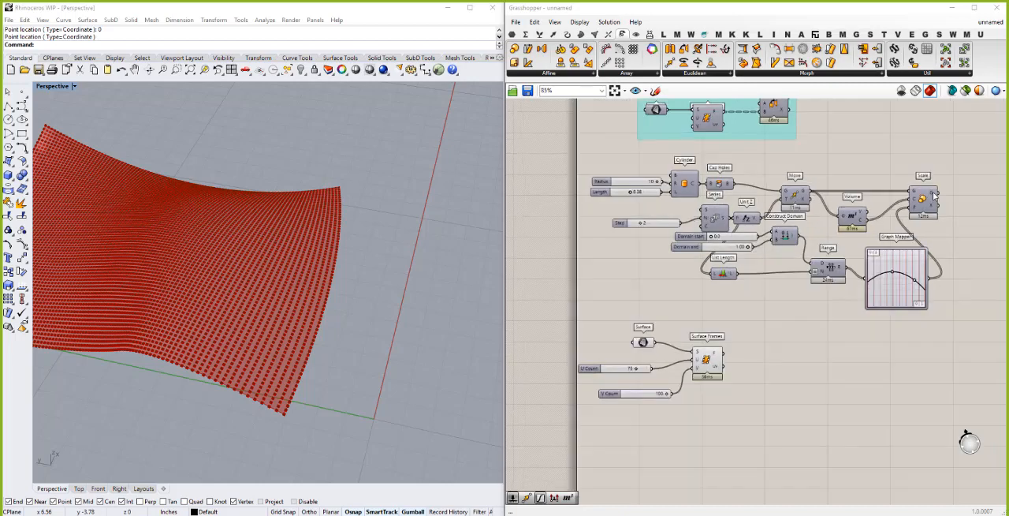
pyautogui.moveTo(934, 194)
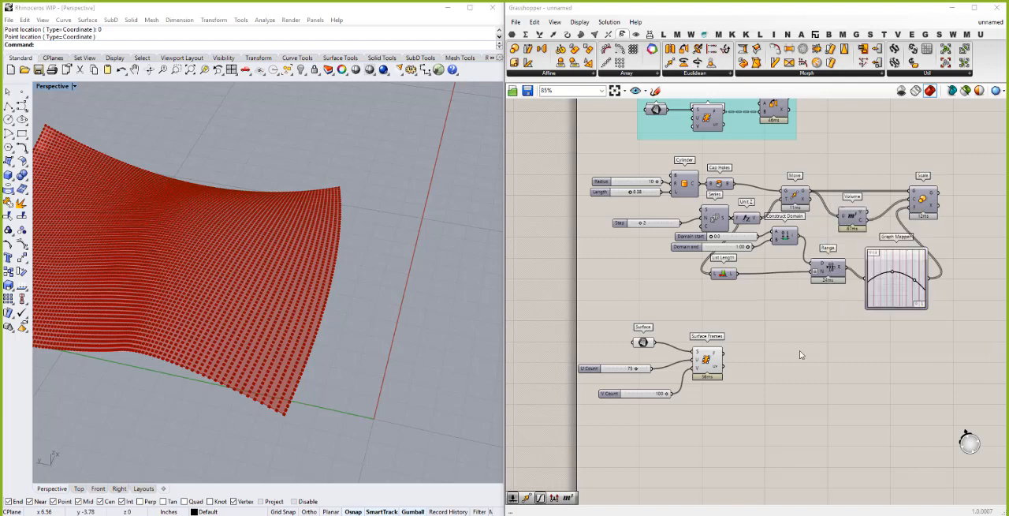
pyautogui.click(600, 392)
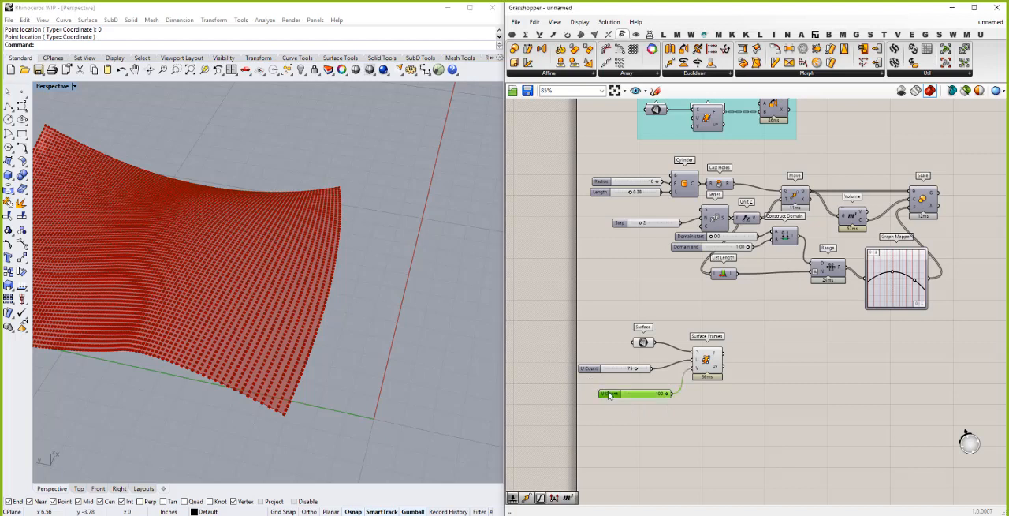
pyautogui.moveTo(603, 393); pyautogui.dragTo(585, 381)
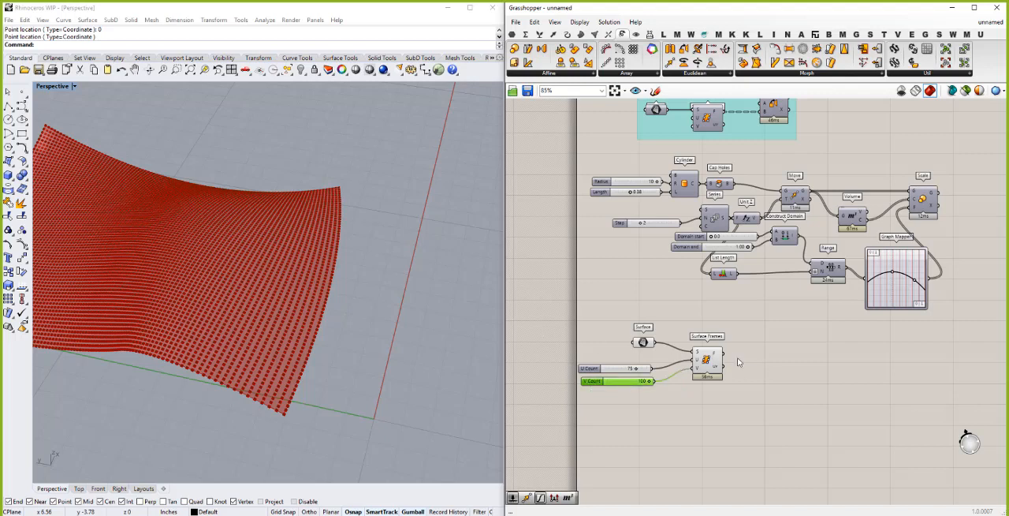
pyautogui.click(783, 365)
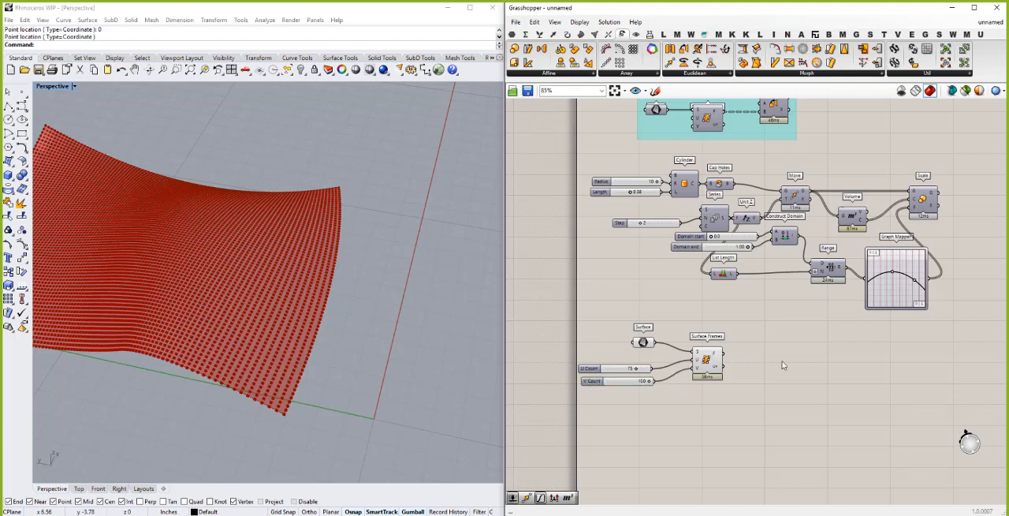
# - Add a Circle component with the surface frames as its planes, and place it farther from Surface Frames
pyautogui.doubleClick(783, 365)
pyautogui.write('circle')
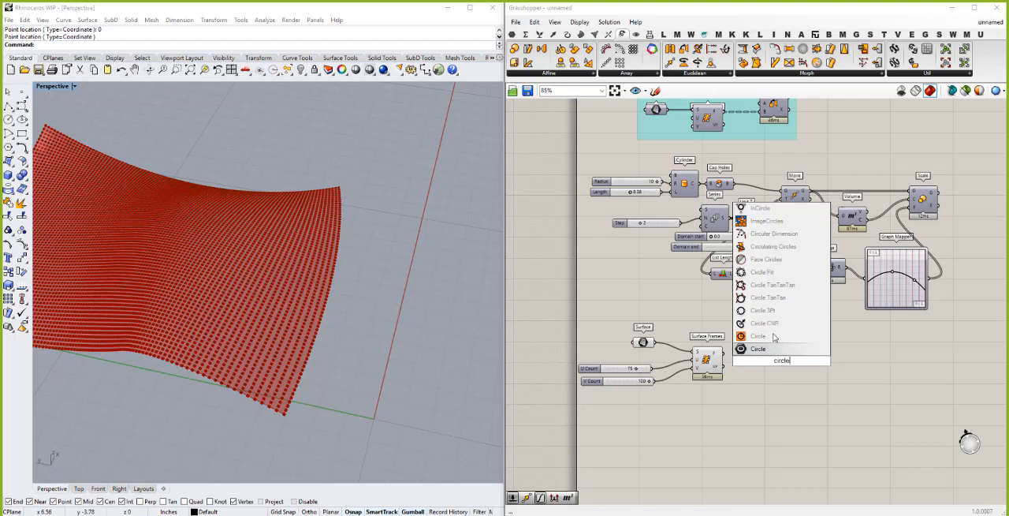
pyautogui.click(761, 348)
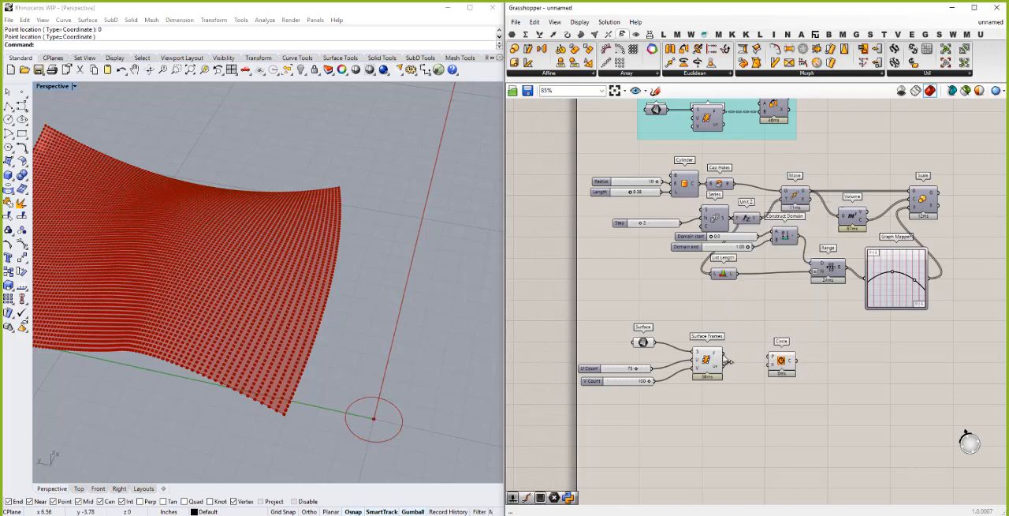
pyautogui.moveTo(729, 361); pyautogui.dragTo(775, 358)
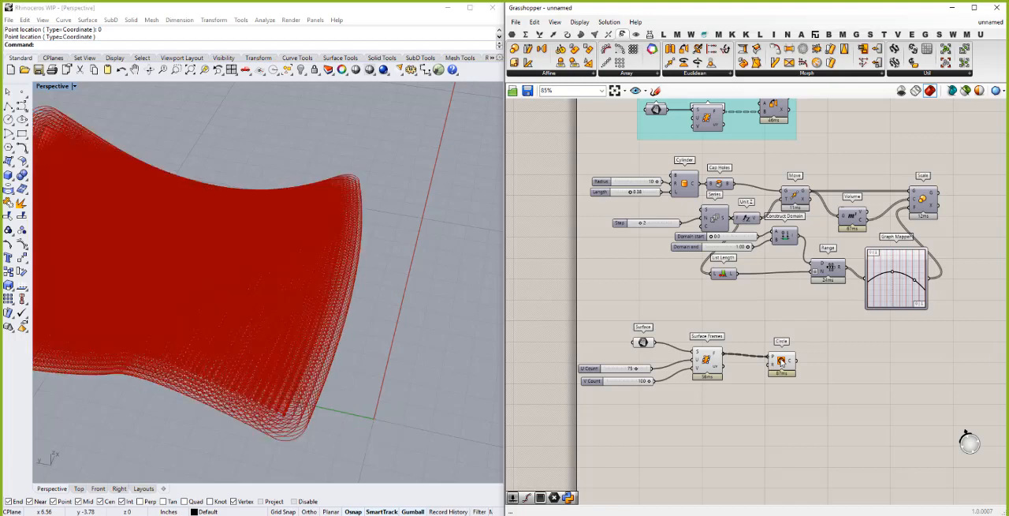
pyautogui.click(783, 362)
pyautogui.moveTo(782, 361); pyautogui.dragTo(853, 360)
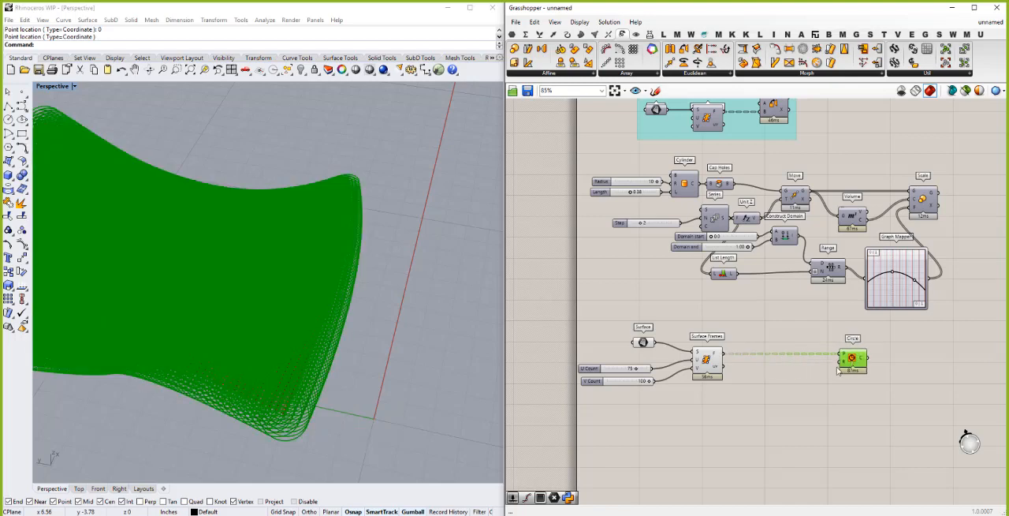
# - Set the circle radius to 0.1 with a new number slider connected to the Circle component
pyautogui.click(794, 387)
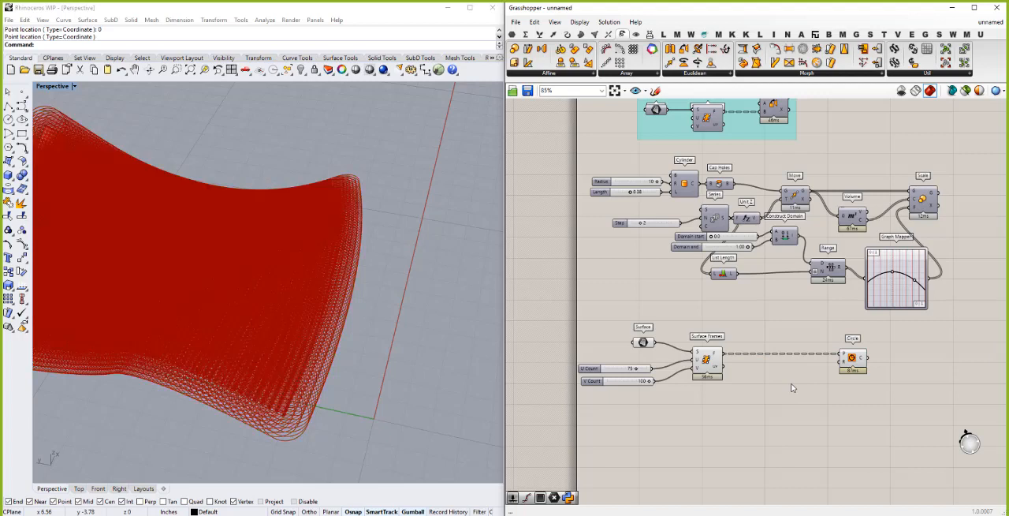
pyautogui.doubleClick(793, 387)
pyautogui.press('Return')
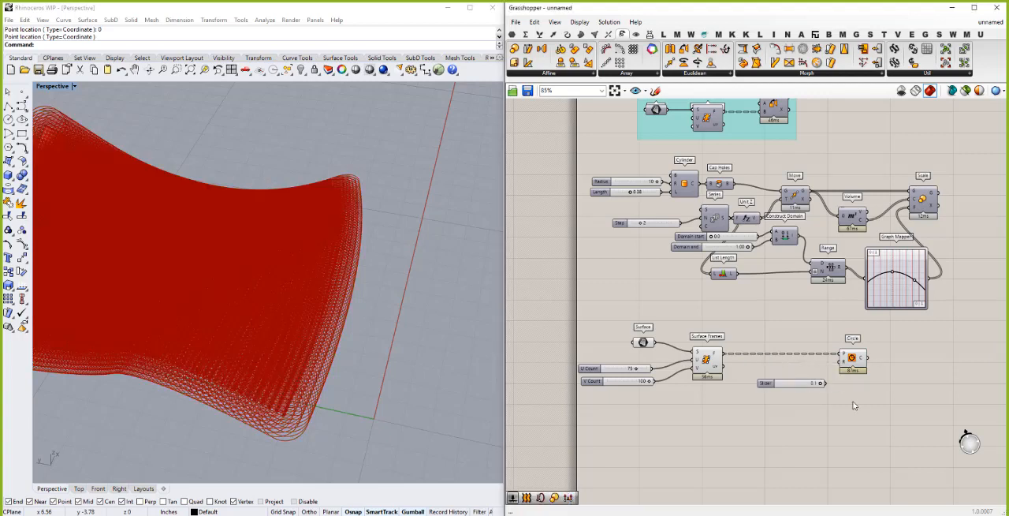
pyautogui.moveTo(822, 383); pyautogui.dragTo(842, 363)
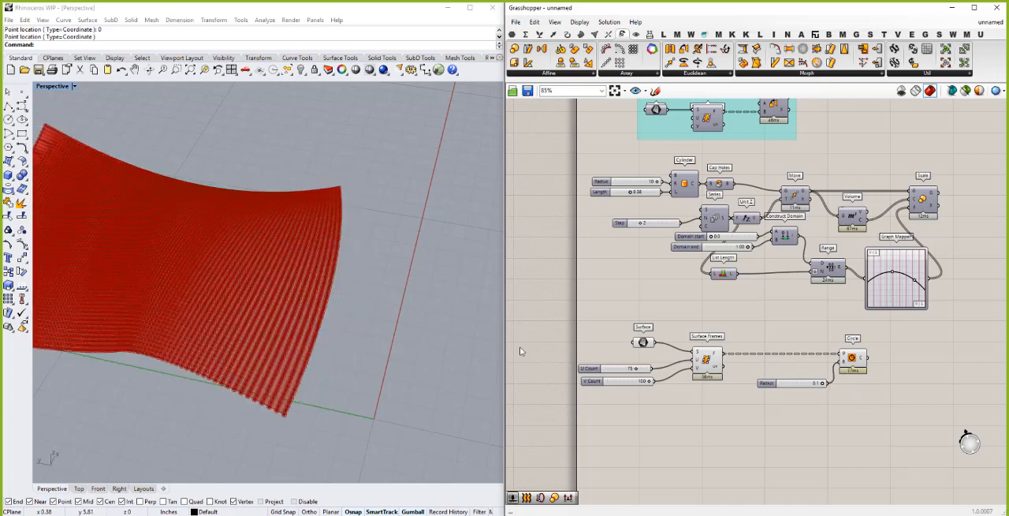
# - Turn off the preview of the Surface Frames component that feeds the circles
pyautogui.click(706, 359)
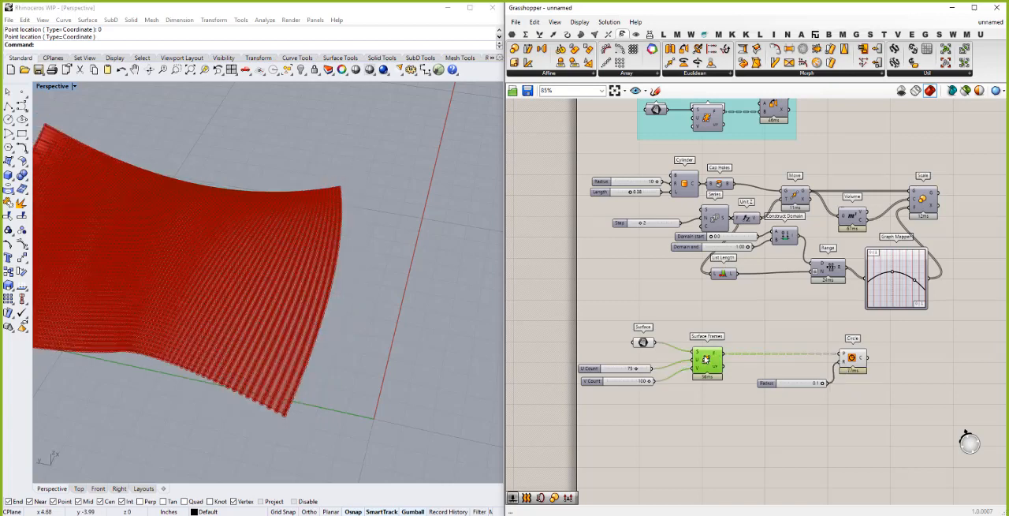
pyautogui.rightClick(707, 358)
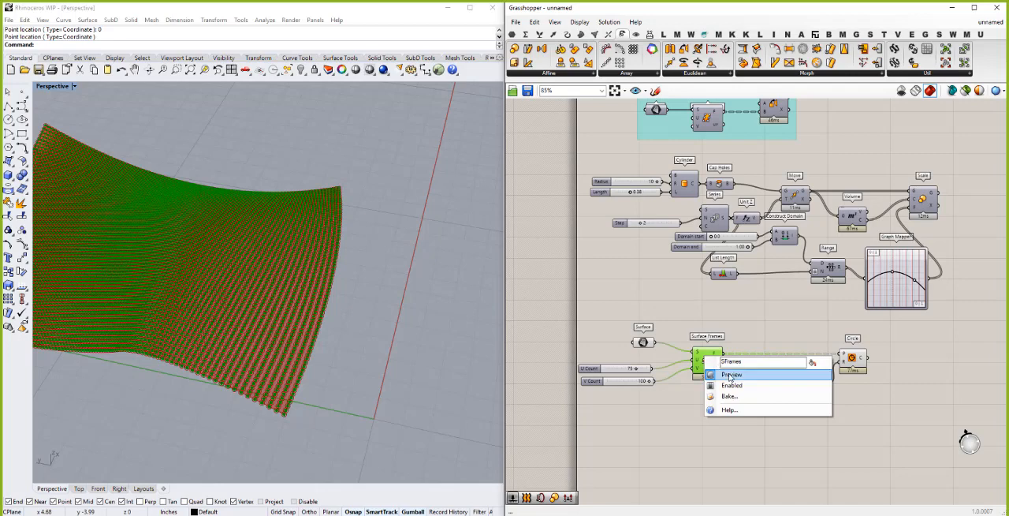
pyautogui.click(730, 375)
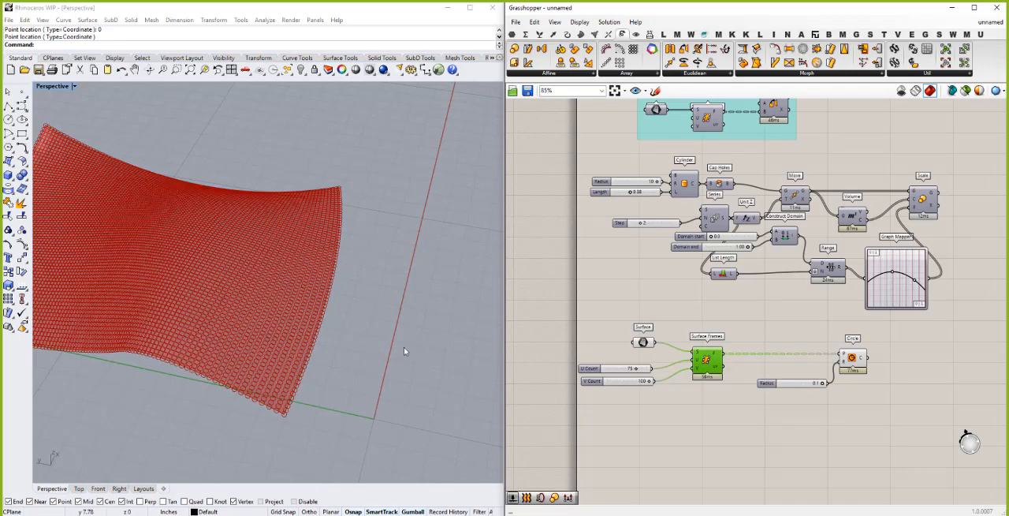
pyautogui.scroll(-1, 391, 310)
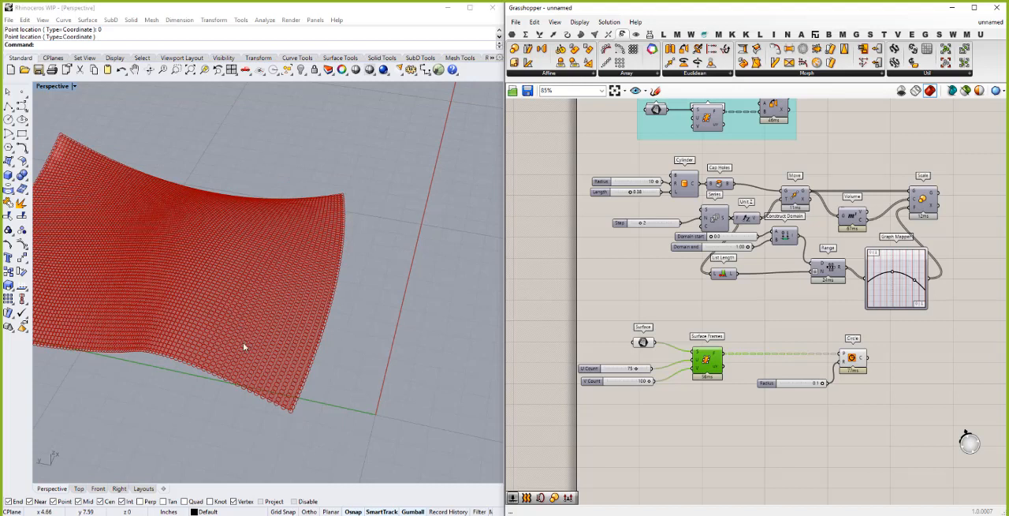
# - Align the Surface component and the U Count and V Count sliders along their left edges and distribute them evenly in height
pyautogui.moveTo(653, 393); pyautogui.dragTo(624, 323)
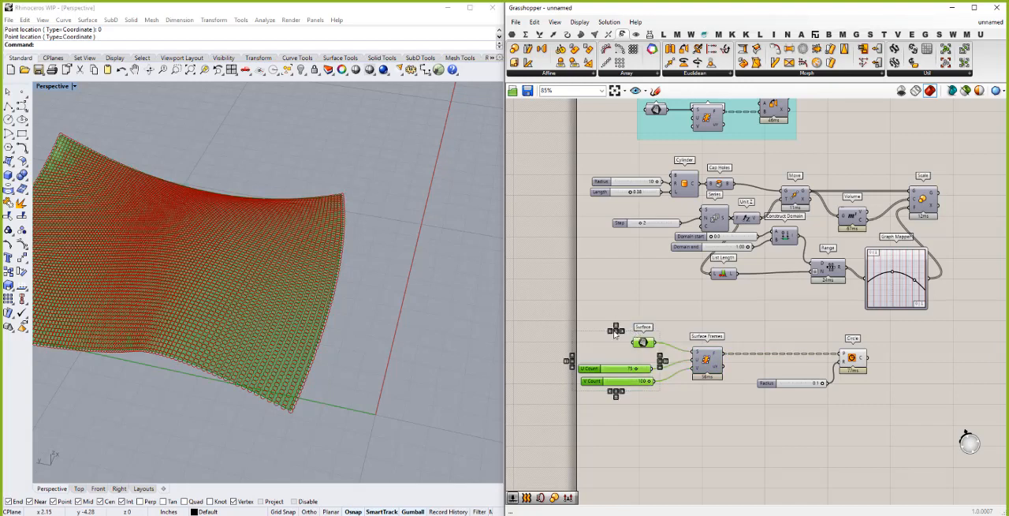
pyautogui.click(607, 334)
pyautogui.moveTo(667, 403); pyautogui.dragTo(623, 335)
pyautogui.click(612, 332)
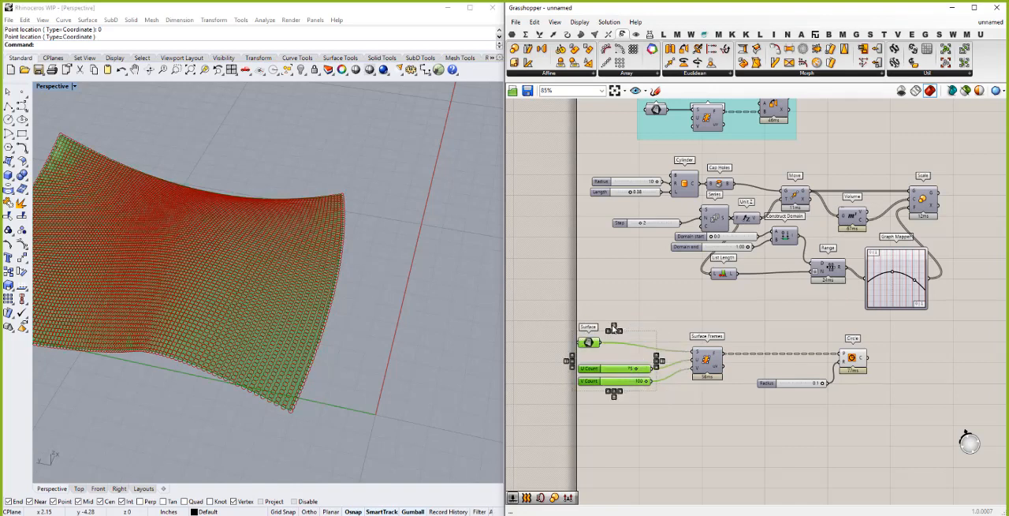
pyautogui.click(613, 325)
pyautogui.click(785, 425)
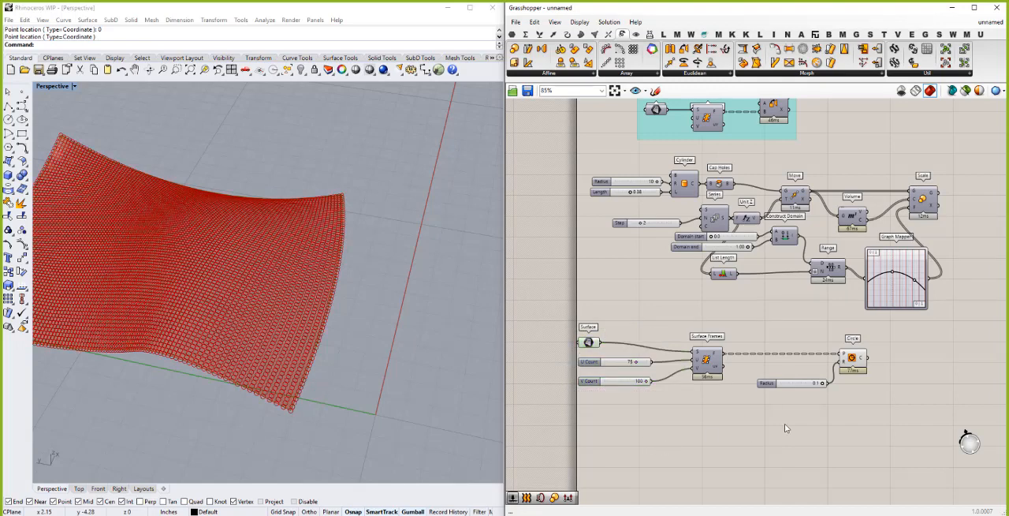
# - Add an Image Sampler component and place it below and beside Surface Frames
pyautogui.doubleClick(719, 404)
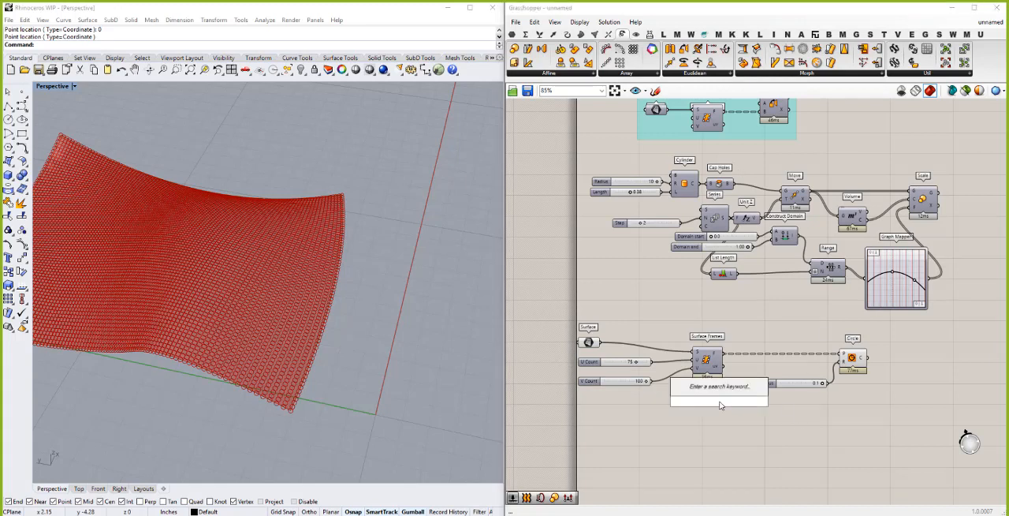
pyautogui.write('image')
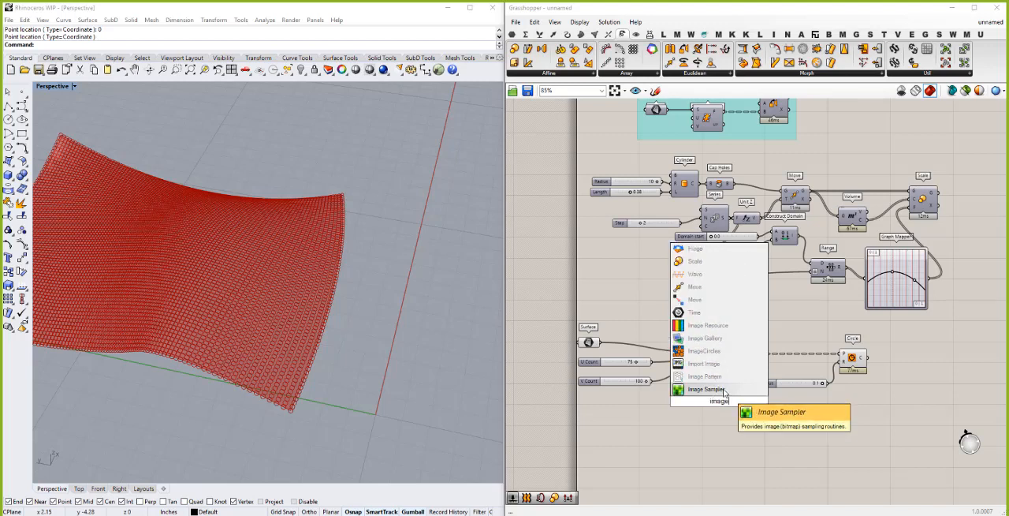
pyautogui.press('Return')
pyautogui.moveTo(730, 415); pyautogui.dragTo(761, 430)
# - Load sample1.jpg from the jpgs folder into the Image Sampler
pyautogui.rightClick(747, 424)
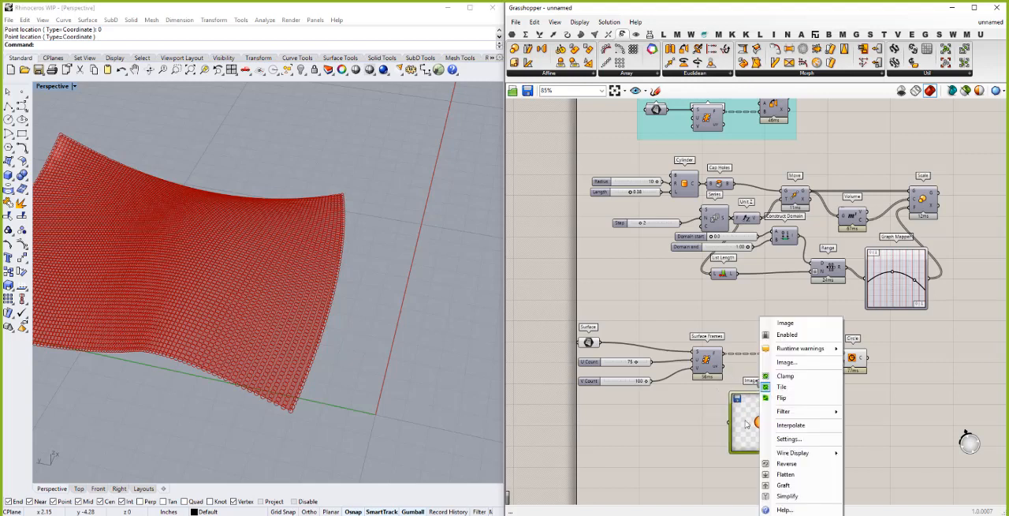
pyautogui.click(789, 368)
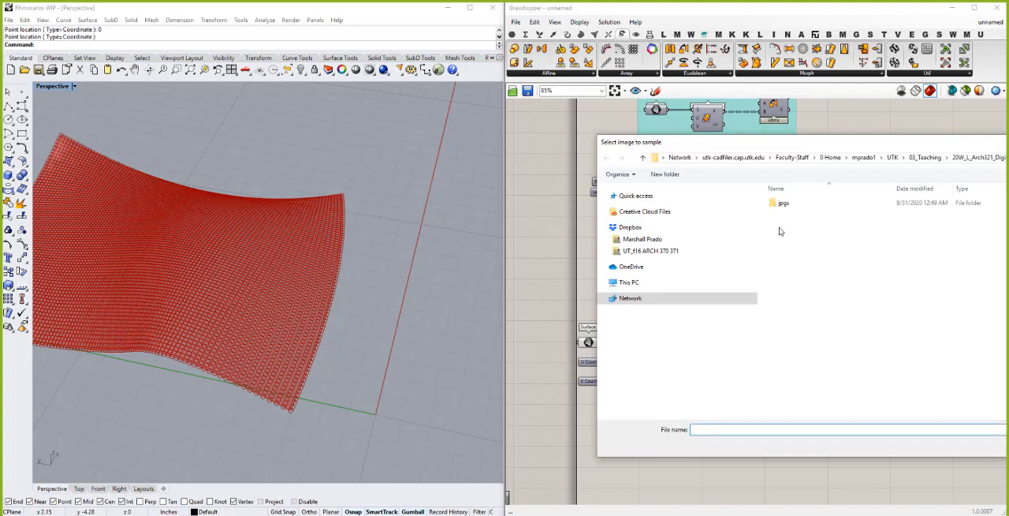
pyautogui.click(783, 205)
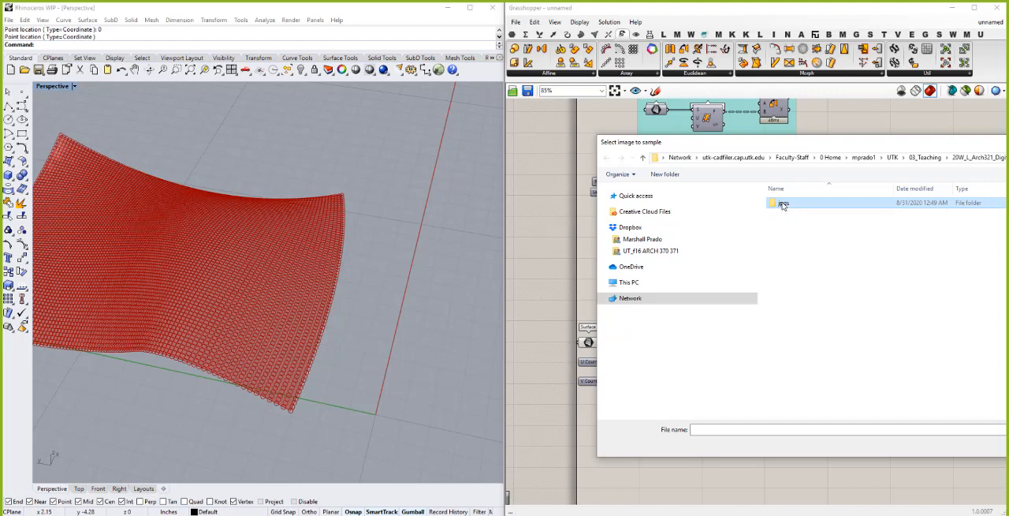
pyautogui.doubleClick(781, 204)
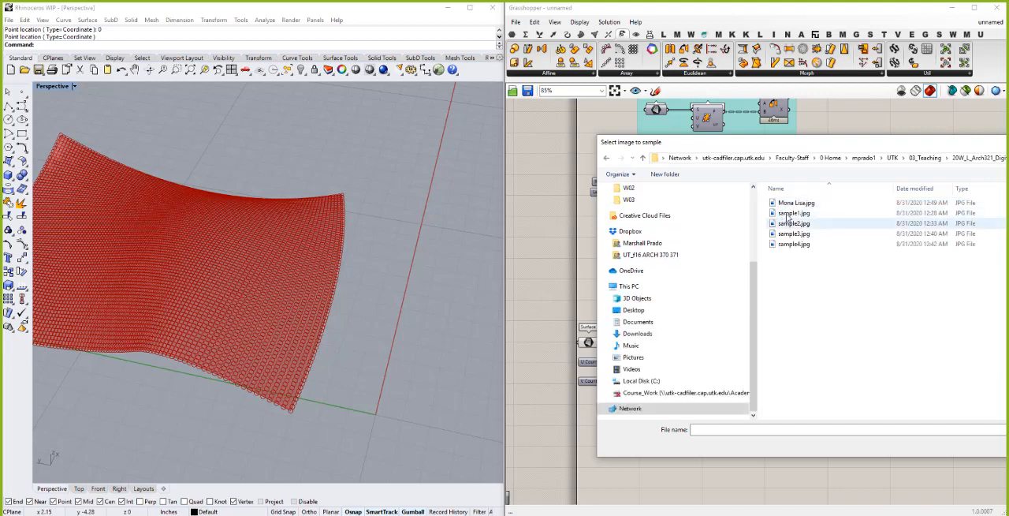
pyautogui.click(791, 213)
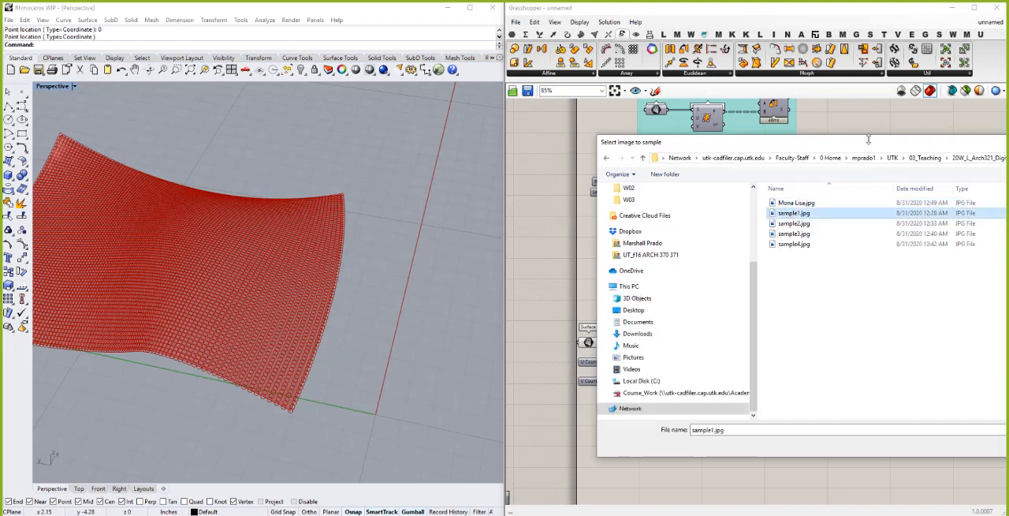
pyautogui.moveTo(870, 148); pyautogui.dragTo(534, 124)
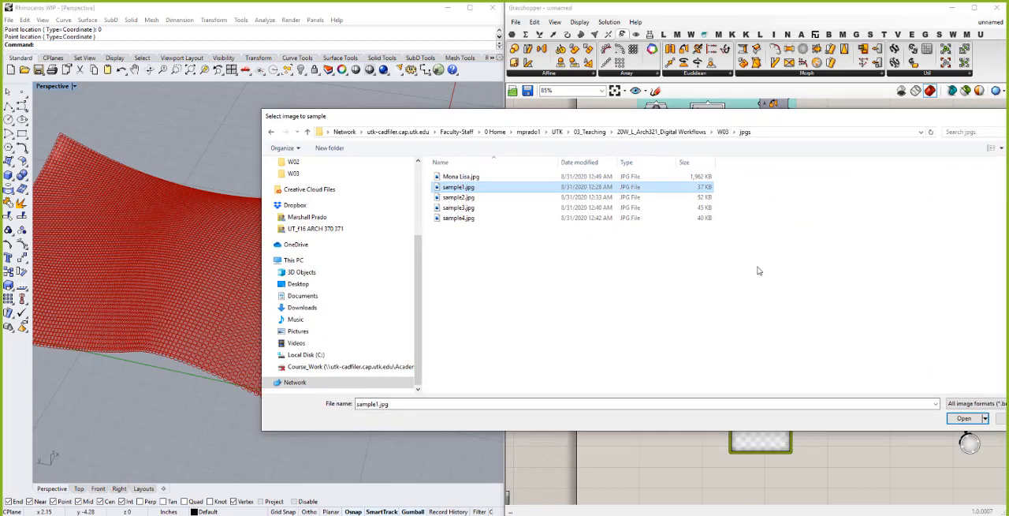
pyautogui.click(963, 419)
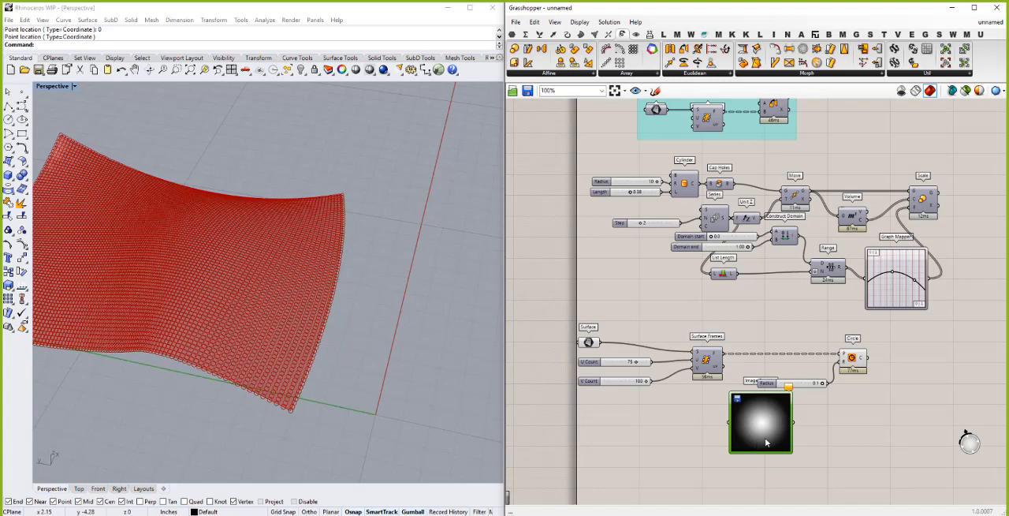
# - Connect the uv output of Surface Frames to the Image Sampler's input
pyautogui.scroll(1, 765, 443)
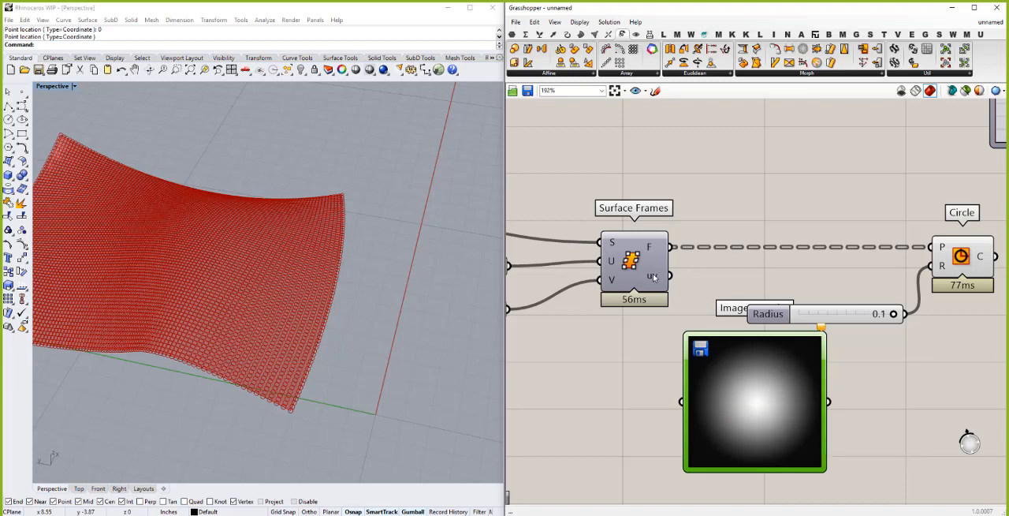
pyautogui.moveTo(653, 276)
pyautogui.moveTo(653, 277); pyautogui.dragTo(684, 403)
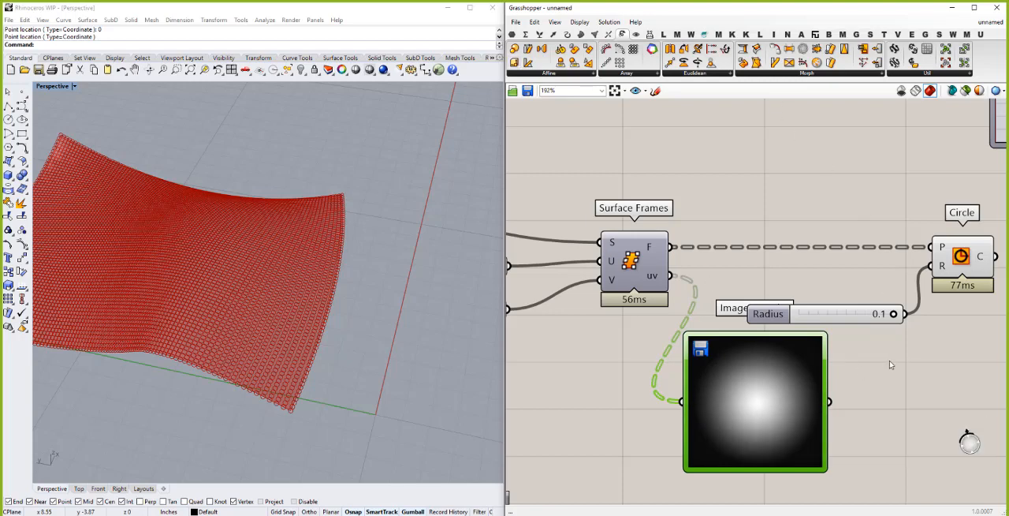
# - Reparameterize the Surface component that feeds Surface Frames
pyautogui.scroll(-2, 891, 365)
pyautogui.scroll(-1, 891, 365)
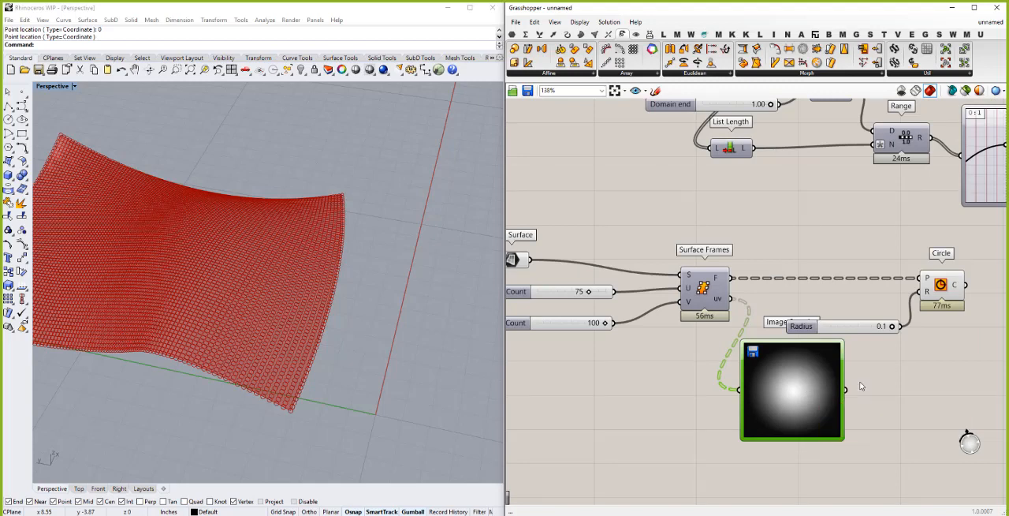
pyautogui.scroll(-1, 811, 357)
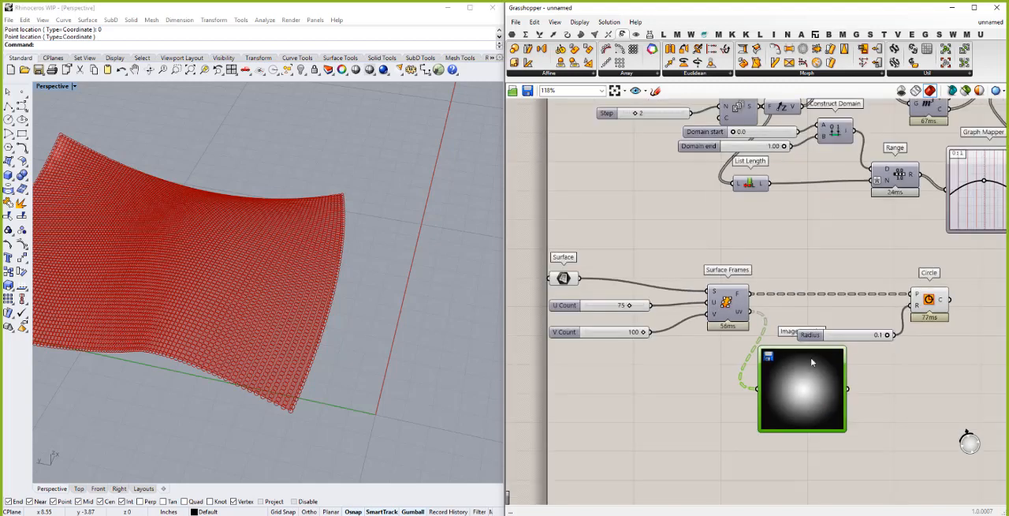
pyautogui.rightClick(564, 279)
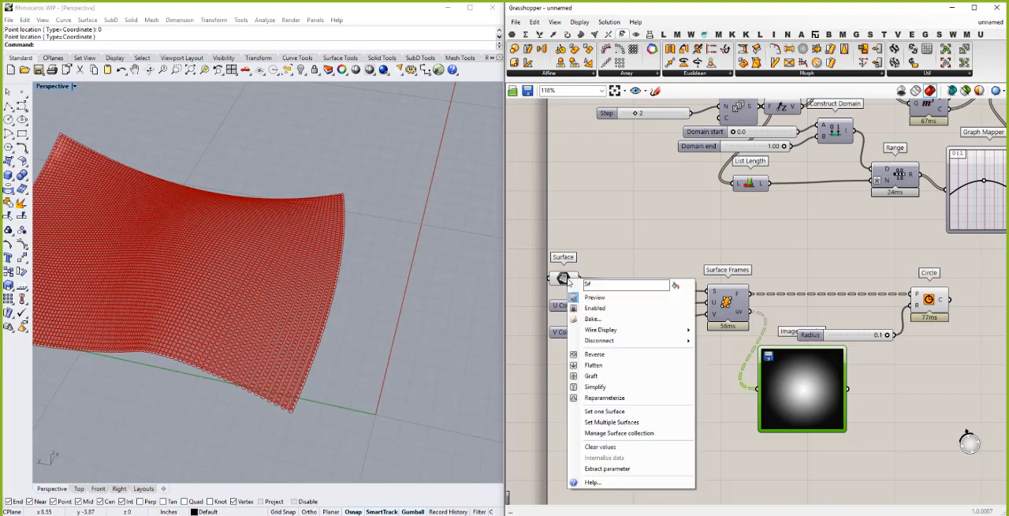
pyautogui.click(604, 398)
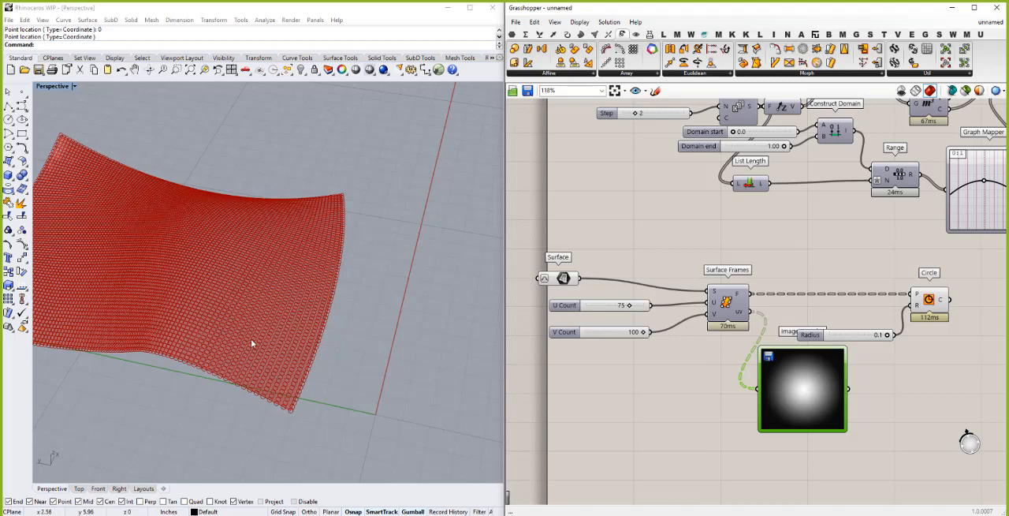
pyautogui.moveTo(253, 343); pyautogui.dragTo(277, 399, button='right')
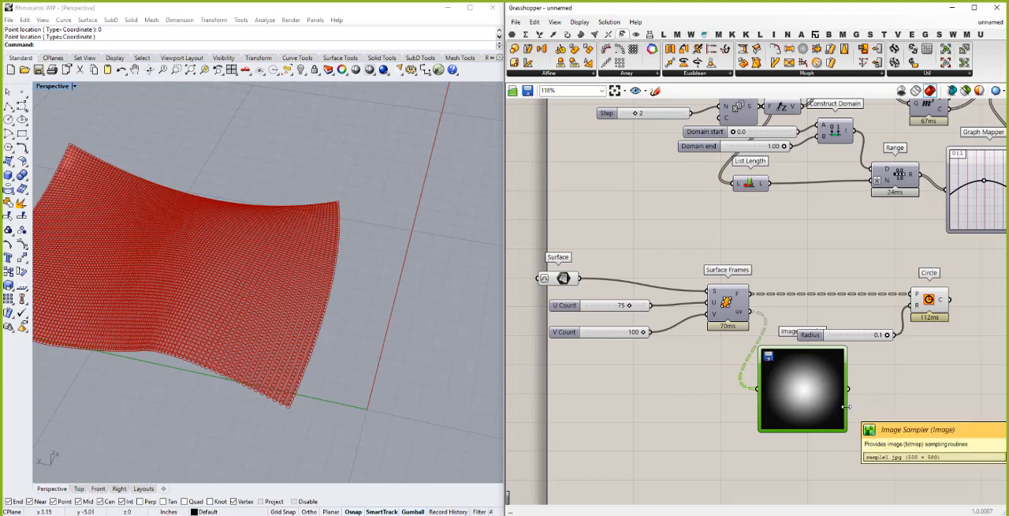
# - Connect a new Panel to the Image Sampler's output, browse the sampled values, and move the panel farther from the sampler
pyautogui.click(890, 396)
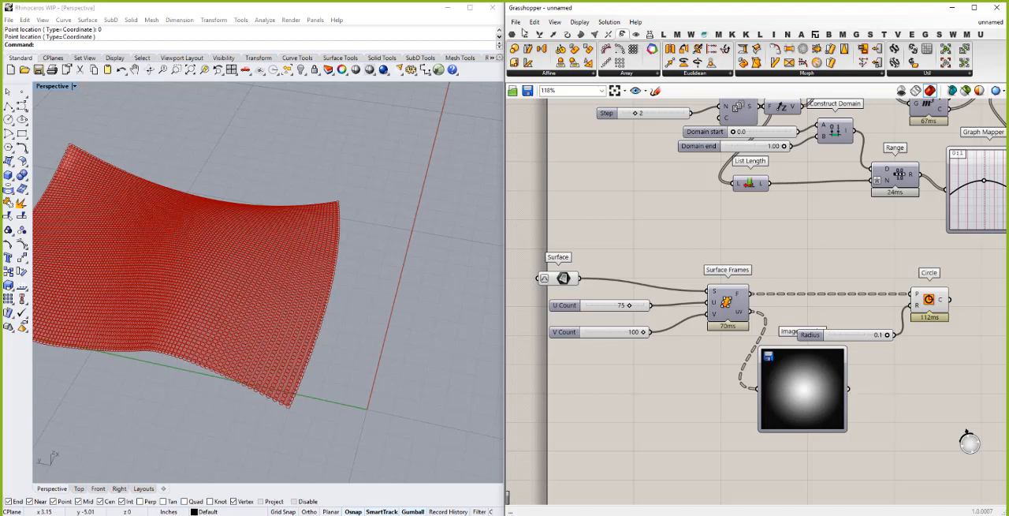
pyautogui.click(512, 35)
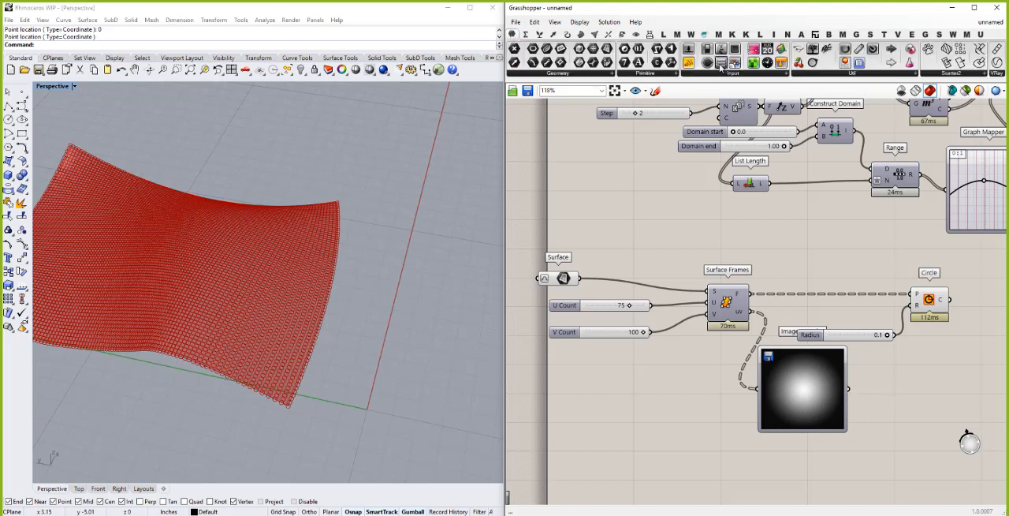
pyautogui.moveTo(696, 68); pyautogui.dragTo(858, 397)
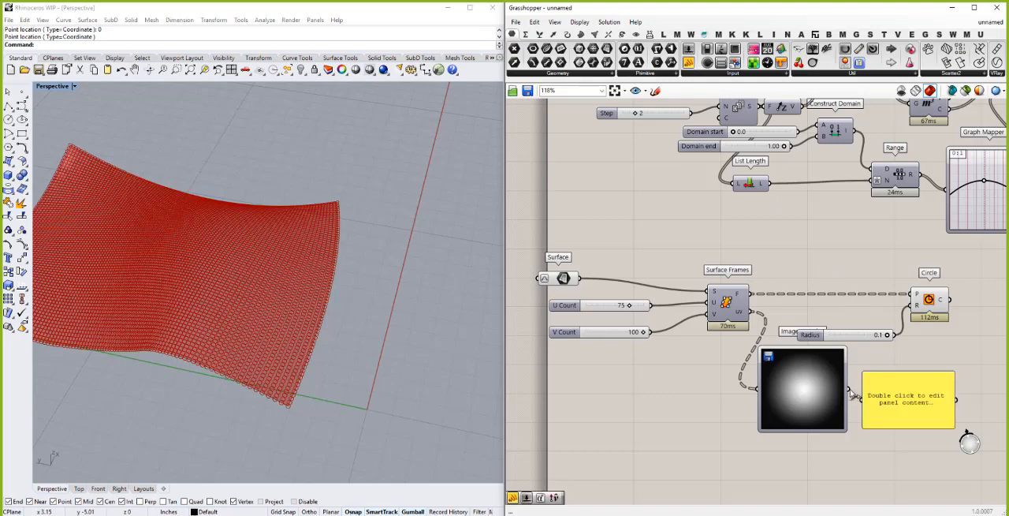
pyautogui.moveTo(868, 411); pyautogui.dragTo(866, 406)
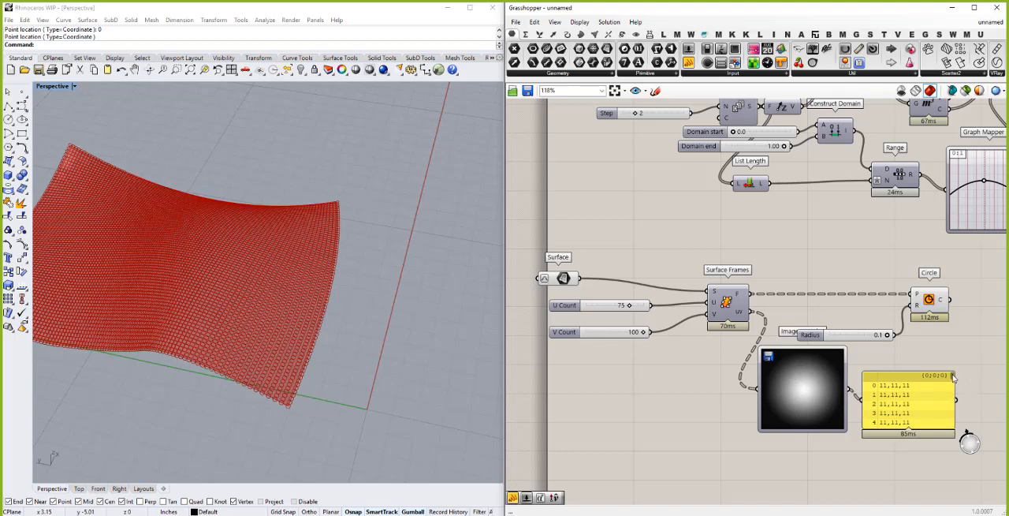
pyautogui.moveTo(953, 376); pyautogui.dragTo(952, 399)
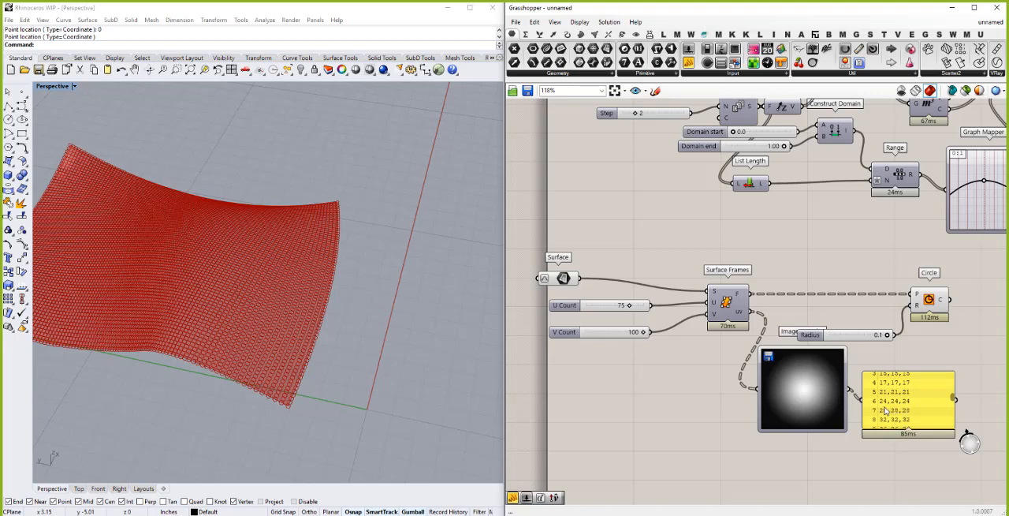
pyautogui.moveTo(954, 407); pyautogui.dragTo(1008, 408)
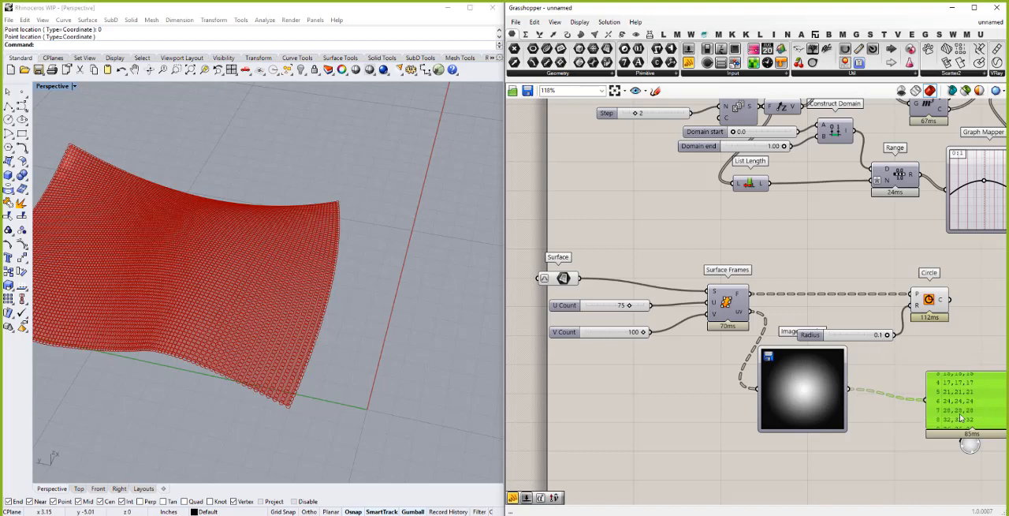
pyautogui.click(876, 361)
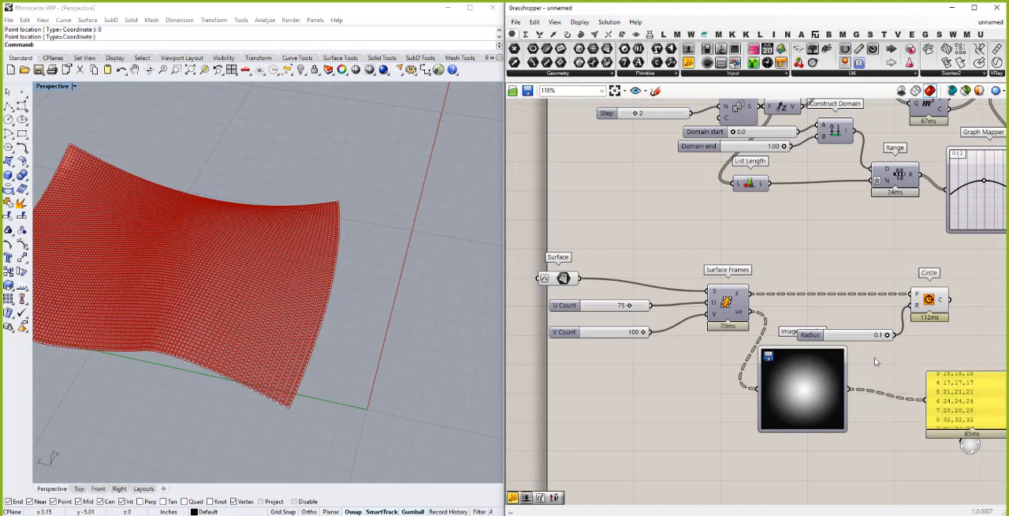
# - Add a Remap Numbers component with the Image Sampler's output as its value input, and move it away from the sampler
pyautogui.doubleClick(894, 378)
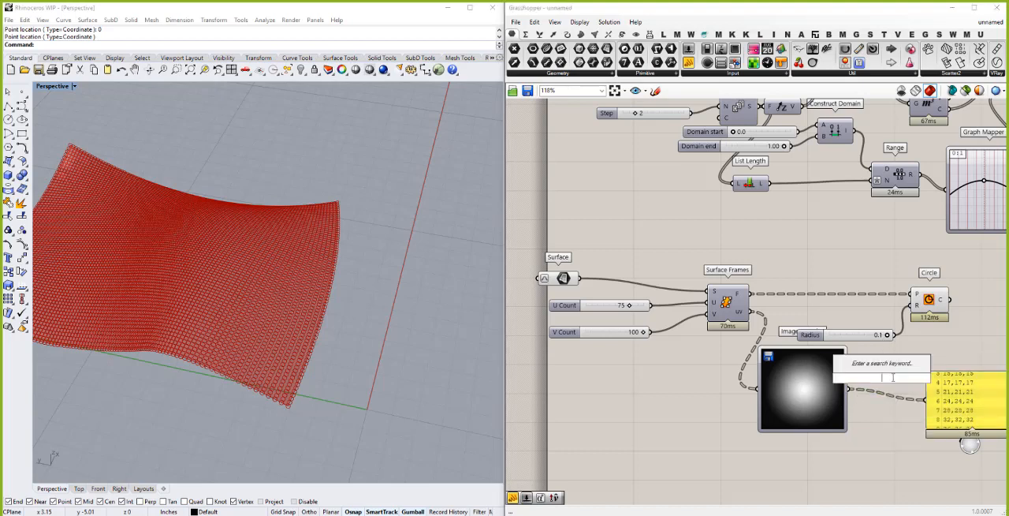
pyautogui.write('ream')
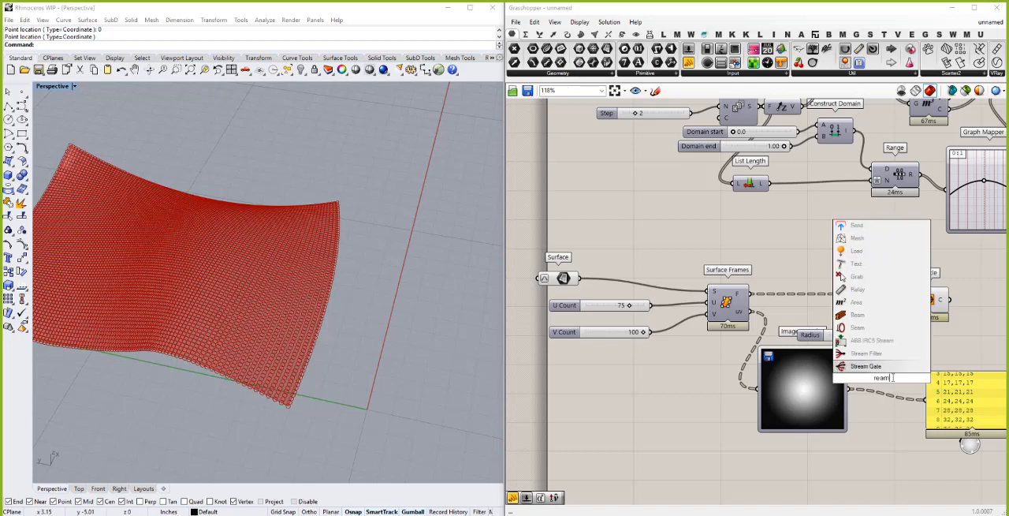
pyautogui.press('BackSpace')
pyautogui.press('BackSpace')
pyautogui.write('map')
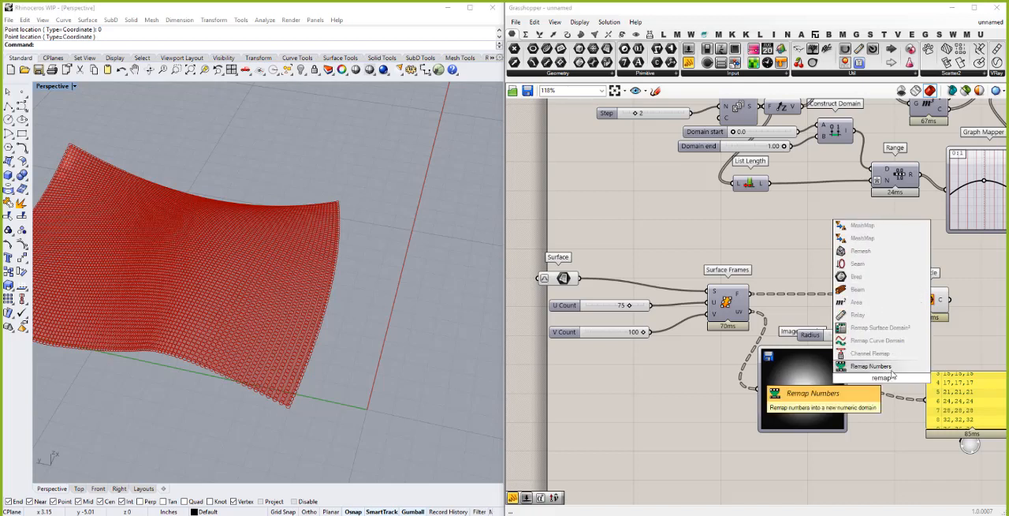
pyautogui.press('Return')
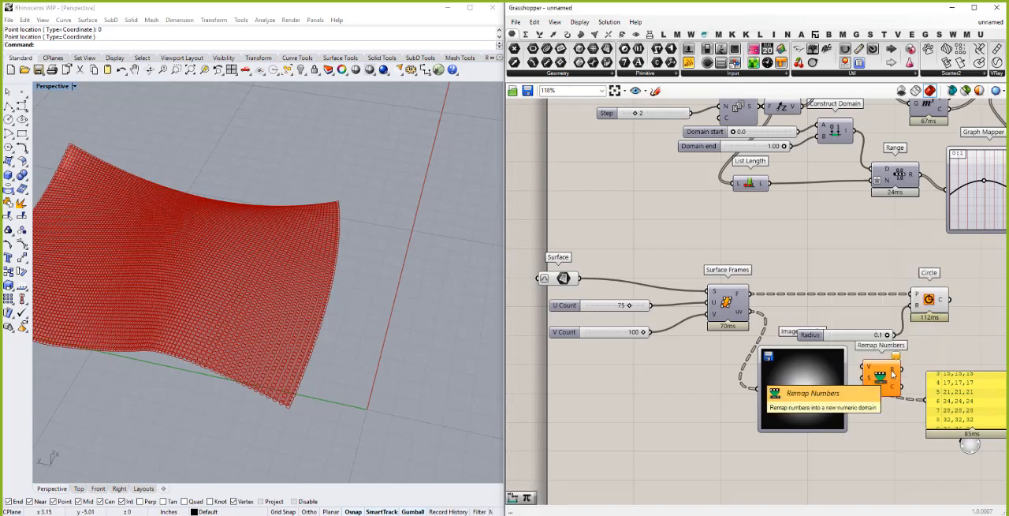
pyautogui.scroll(-2, 815, 374)
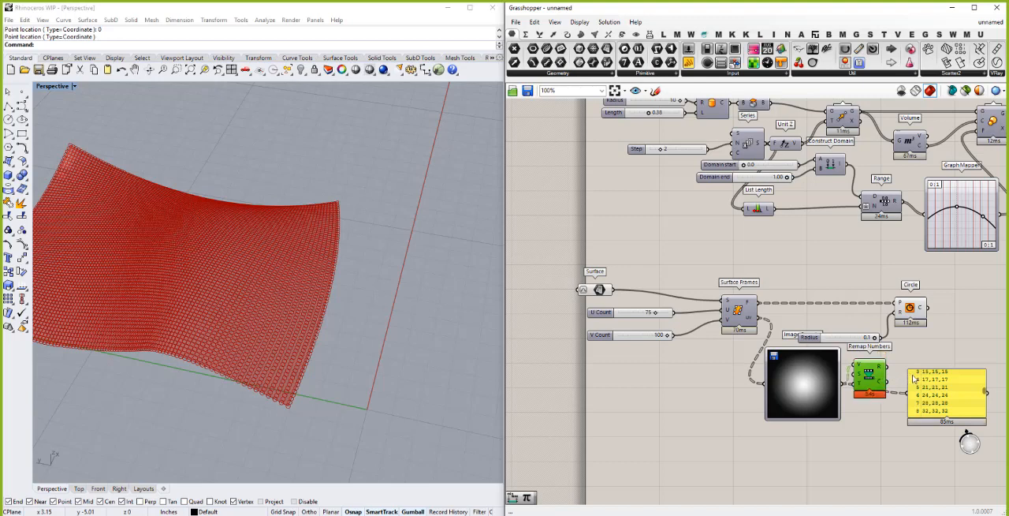
pyautogui.moveTo(868, 384); pyautogui.dragTo(910, 381)
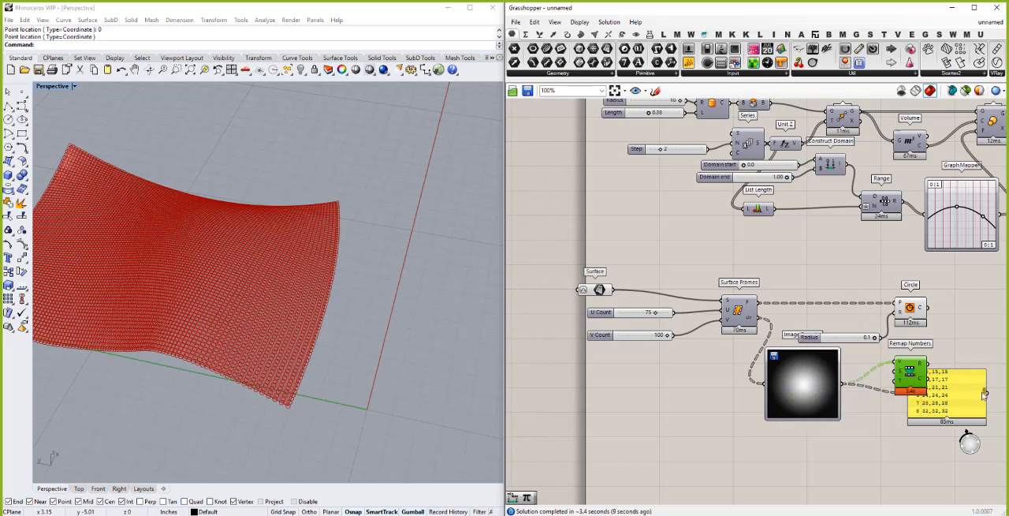
pyautogui.moveTo(985, 419); pyautogui.dragTo(986, 418)
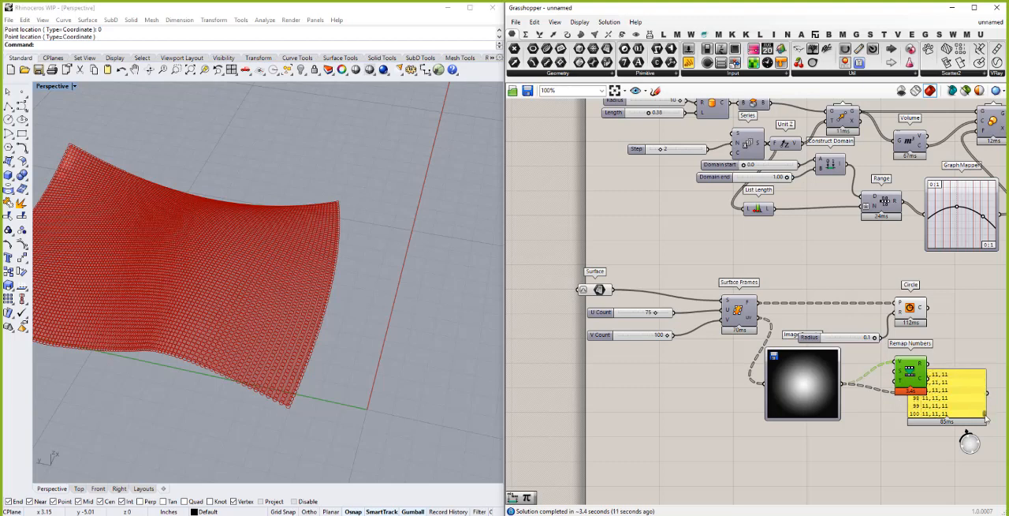
pyautogui.moveTo(986, 383); pyautogui.dragTo(986, 363)
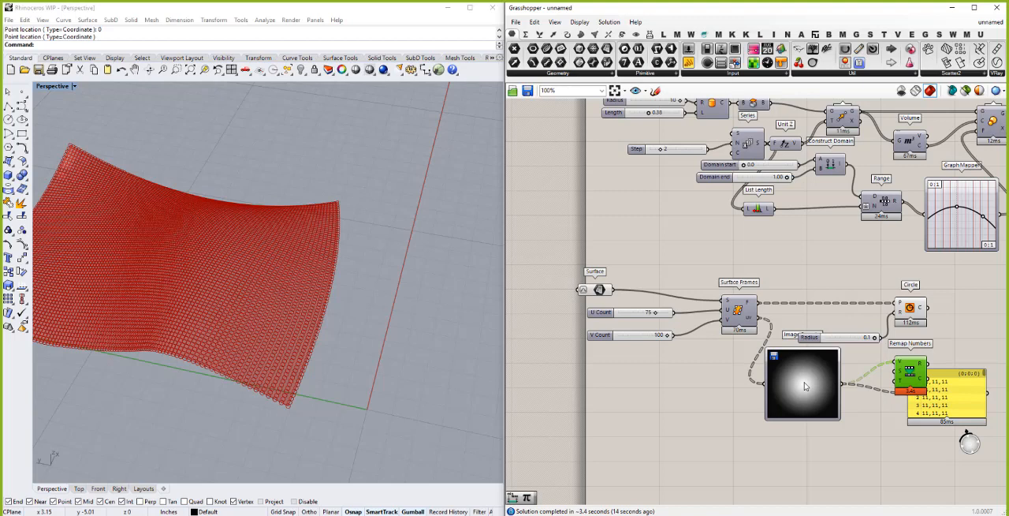
pyautogui.rightClick(805, 386)
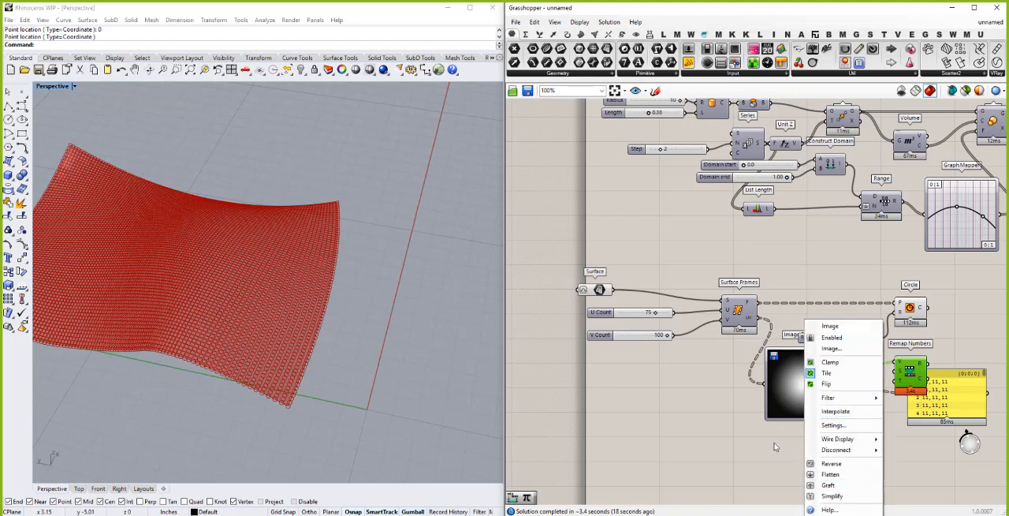
pyautogui.click(802, 394)
pyautogui.click(802, 393)
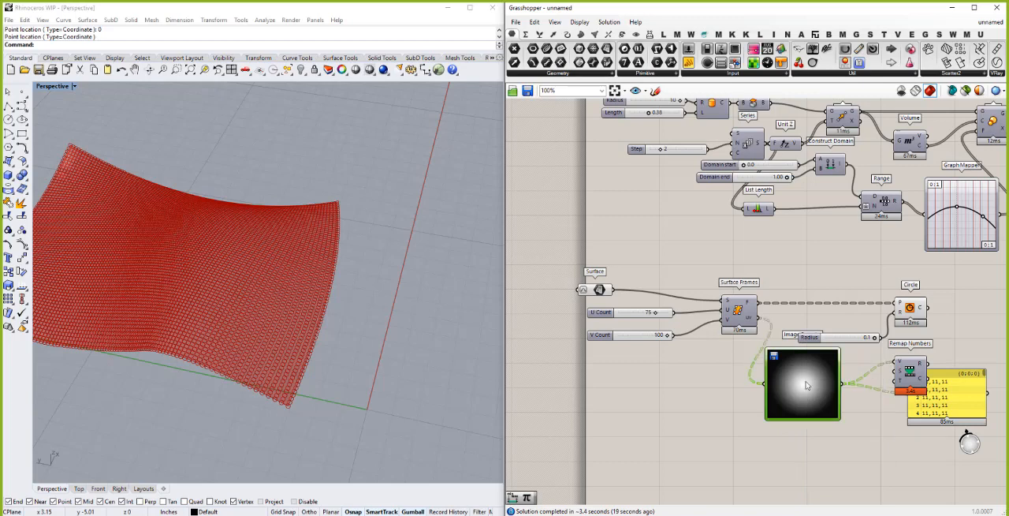
pyautogui.doubleClick(806, 384)
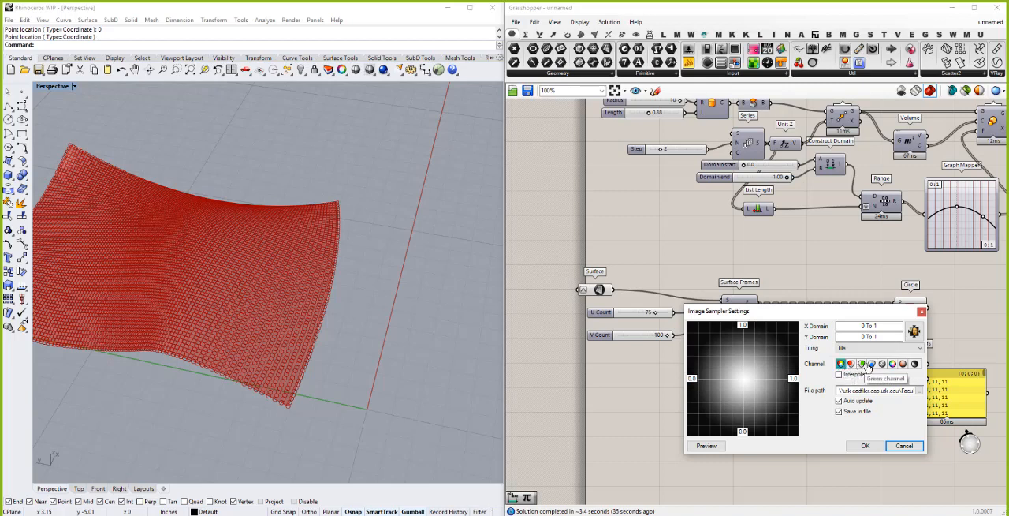
pyautogui.click(915, 364)
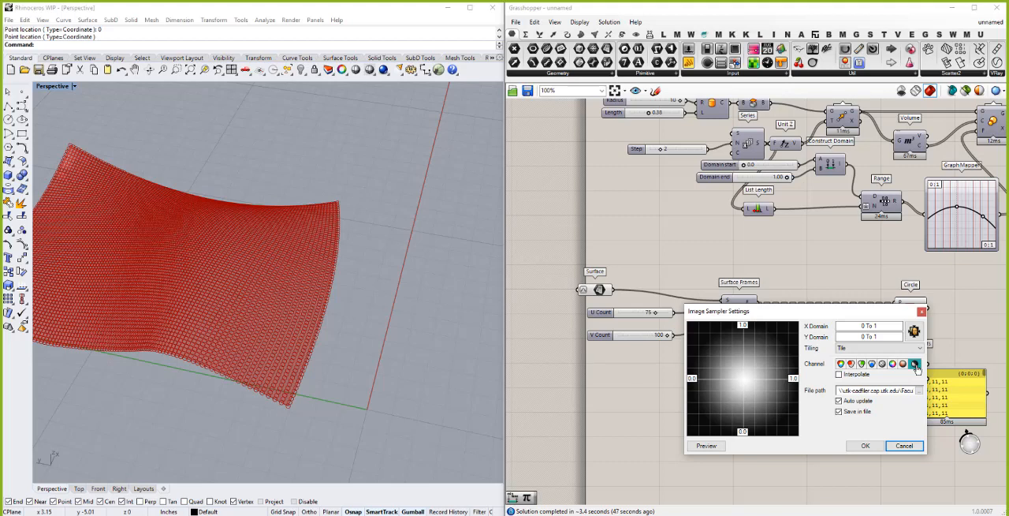
pyautogui.click(865, 446)
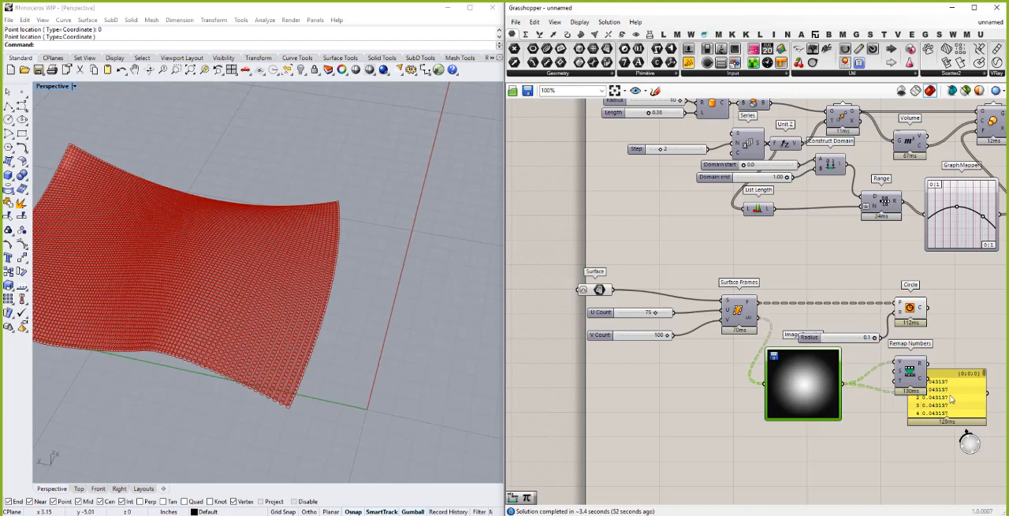
# - Move the values panel below Remap Numbers and browse the sampled brightness values
pyautogui.moveTo(948, 401); pyautogui.dragTo(941, 435)
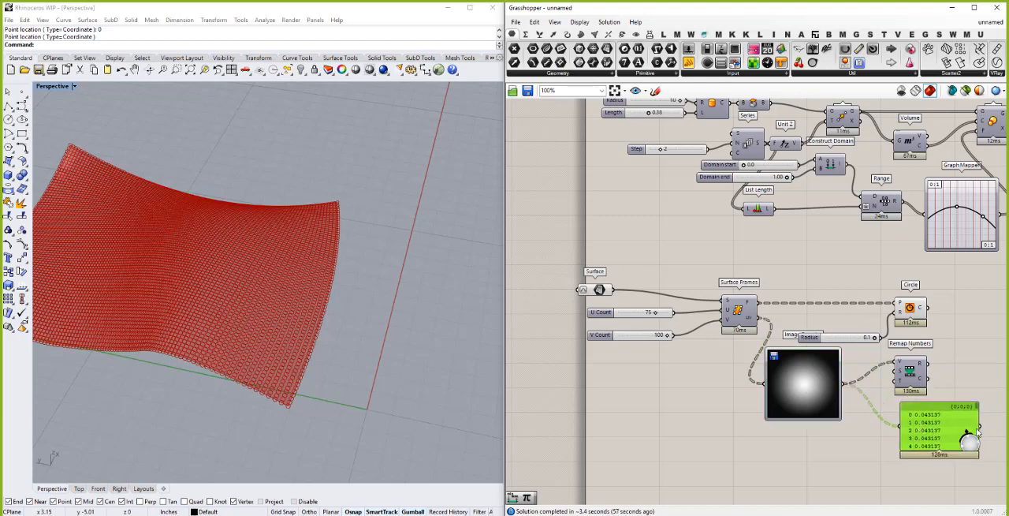
pyautogui.scroll(-10, 976, 441)
pyautogui.scroll(-3, 977, 441)
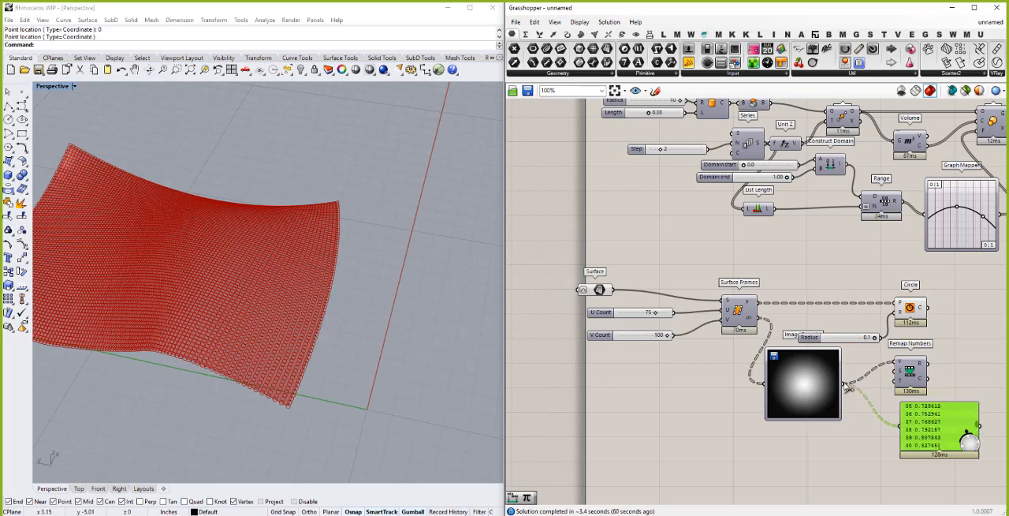
# - Connect the Image Sampler's output directly to the Circle's radius input and inspect the circles in the Top view
pyautogui.moveTo(843, 384); pyautogui.dragTo(892, 317)
pyautogui.moveTo(307, 331); pyautogui.dragTo(312, 366, button='right')
pyautogui.scroll(-4, 375, 378)
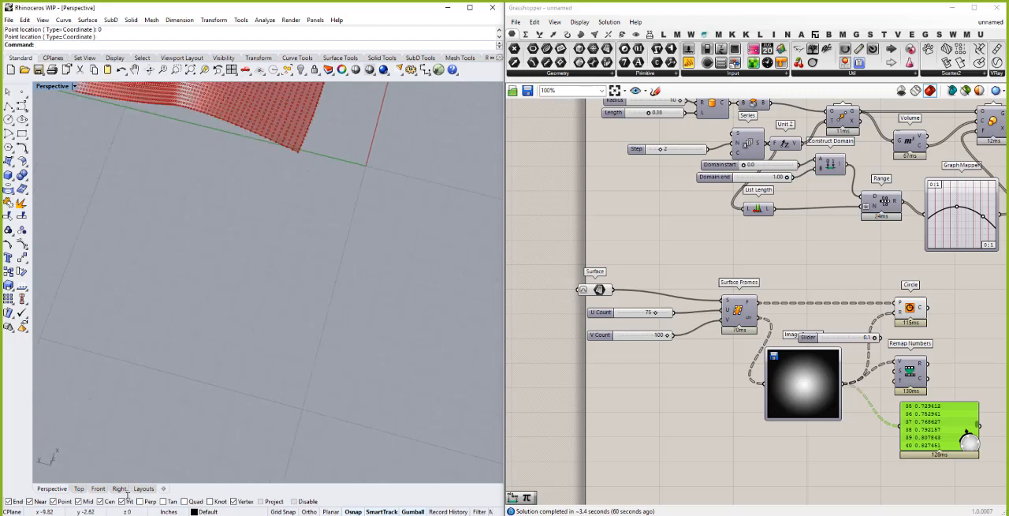
pyautogui.click(79, 488)
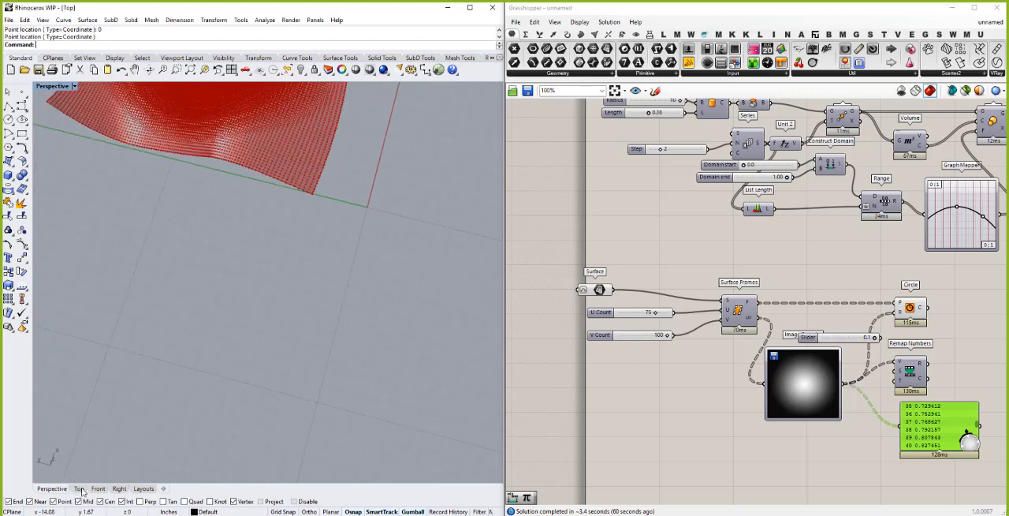
pyautogui.scroll(-3, 344, 378)
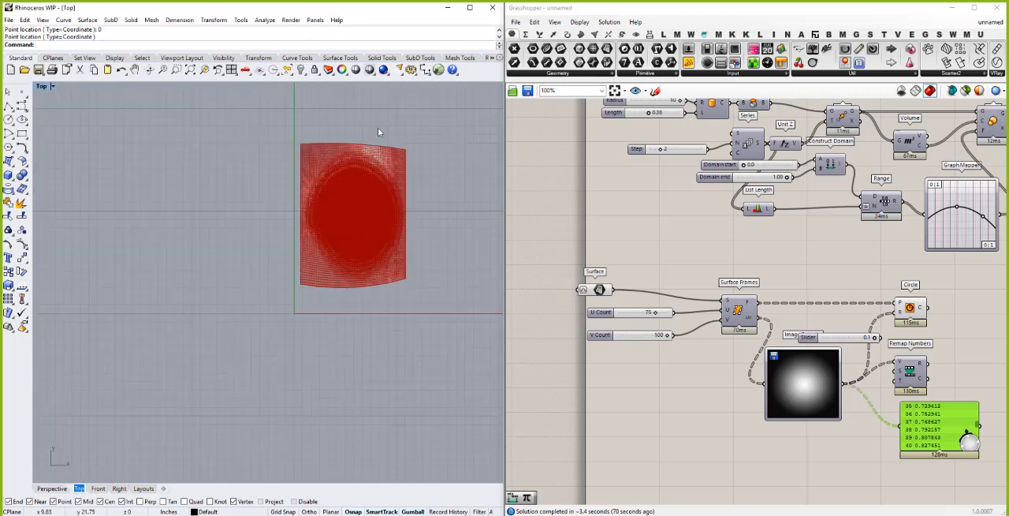
pyautogui.scroll(5, 360, 203)
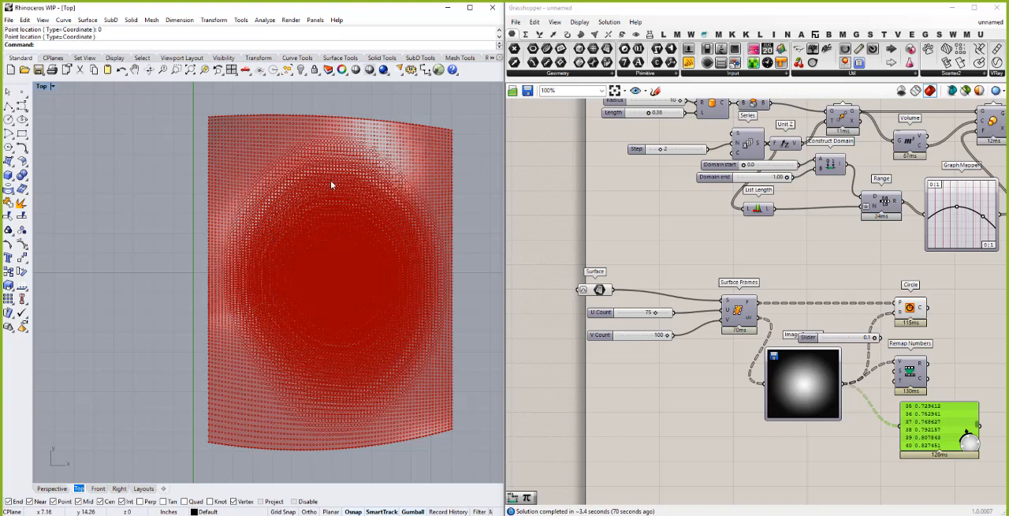
pyautogui.scroll(2, 331, 164)
pyautogui.scroll(-5, 331, 165)
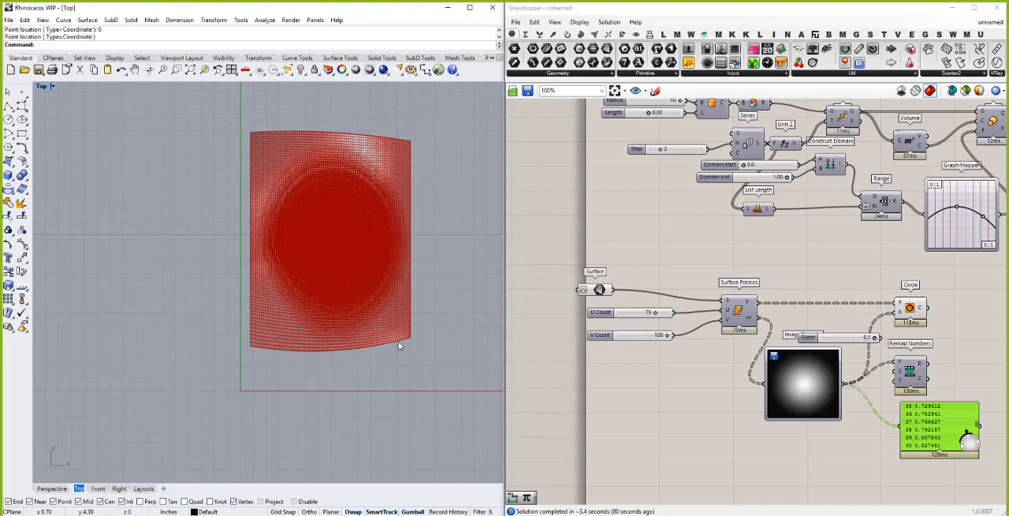
pyautogui.scroll(3, 404, 340)
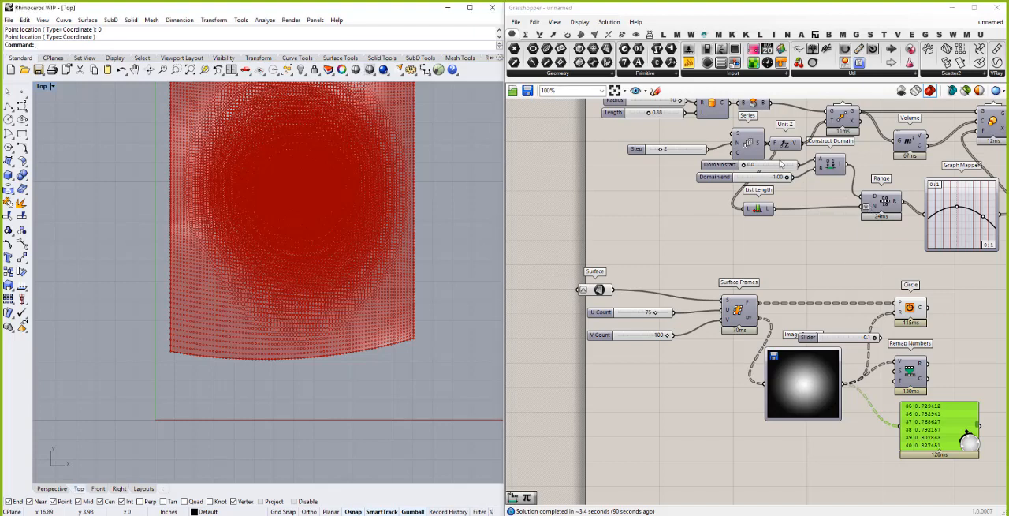
# - Duplicate the Construct Domain with its start and end sliders, place it below the Image Sampler, and connect it to Remap Numbers' target input
pyautogui.click(831, 193)
pyautogui.moveTo(832, 192); pyautogui.dragTo(791, 162)
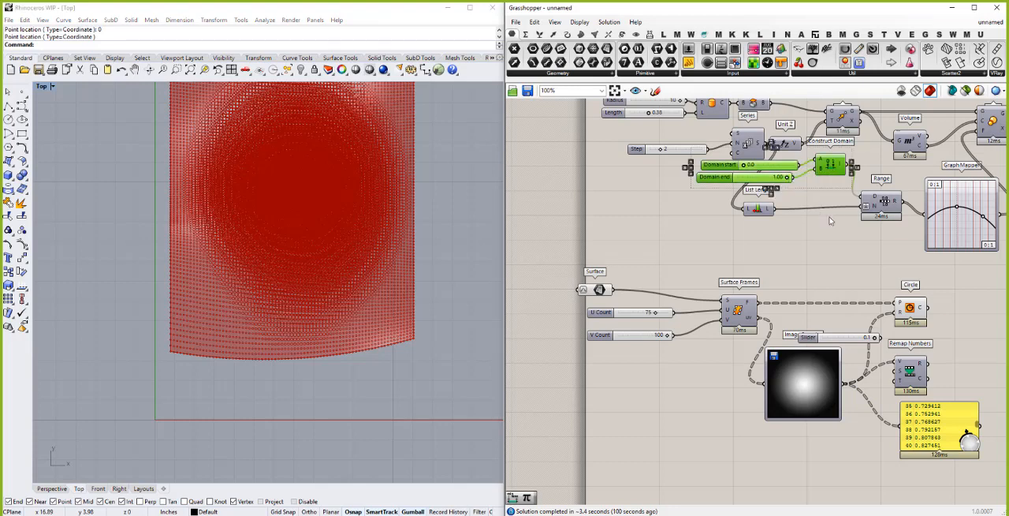
pyautogui.hotkey('ctrl', 'v')
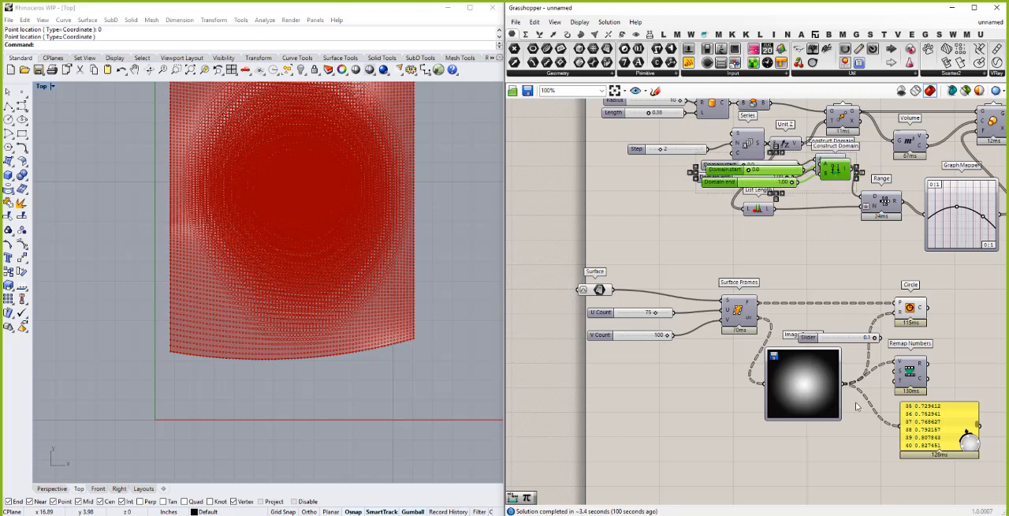
pyautogui.moveTo(856, 404); pyautogui.dragTo(896, 380)
pyautogui.click(868, 449)
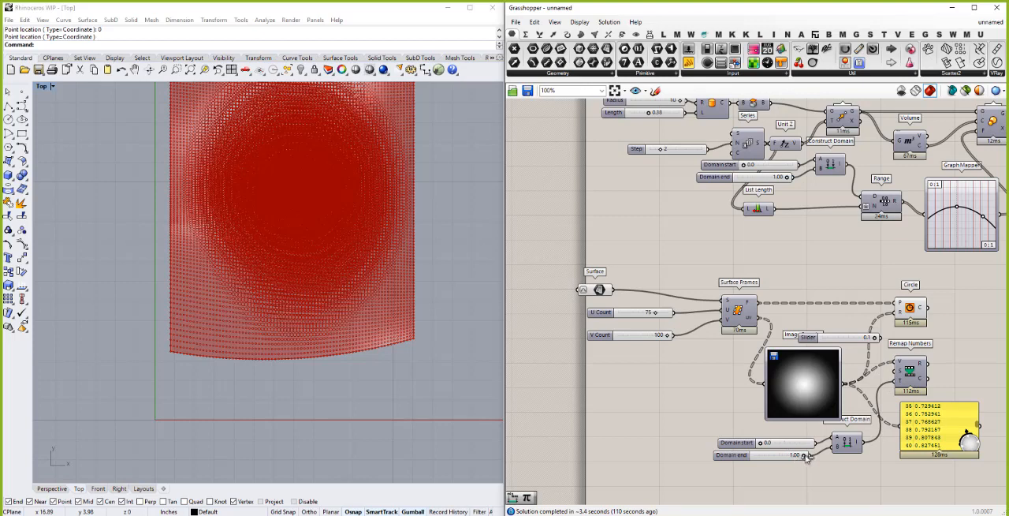
# - Connect Remap Numbers' mapped output to the Circle's radius input and set the target domain's end to 0.07
pyautogui.moveTo(929, 365); pyautogui.dragTo(899, 317)
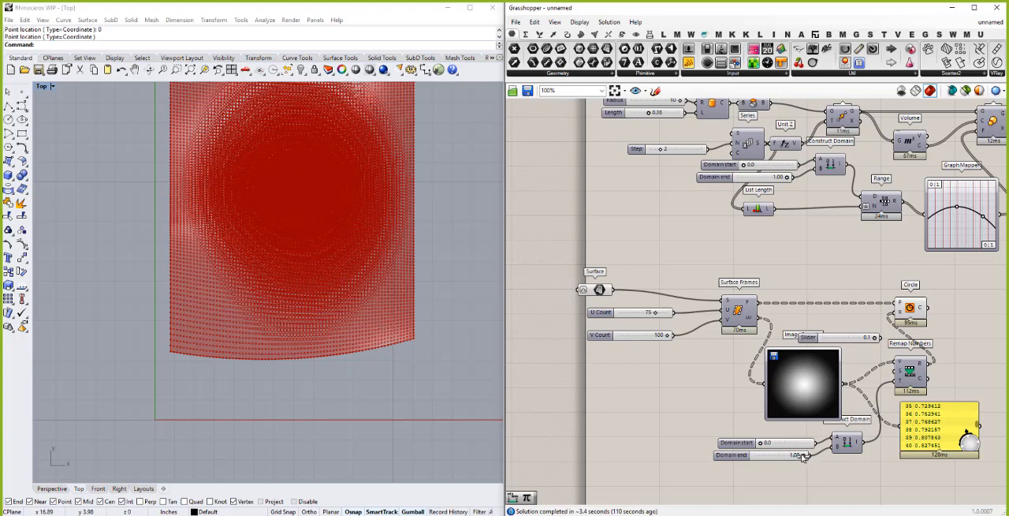
pyautogui.moveTo(802, 457); pyautogui.dragTo(754, 456)
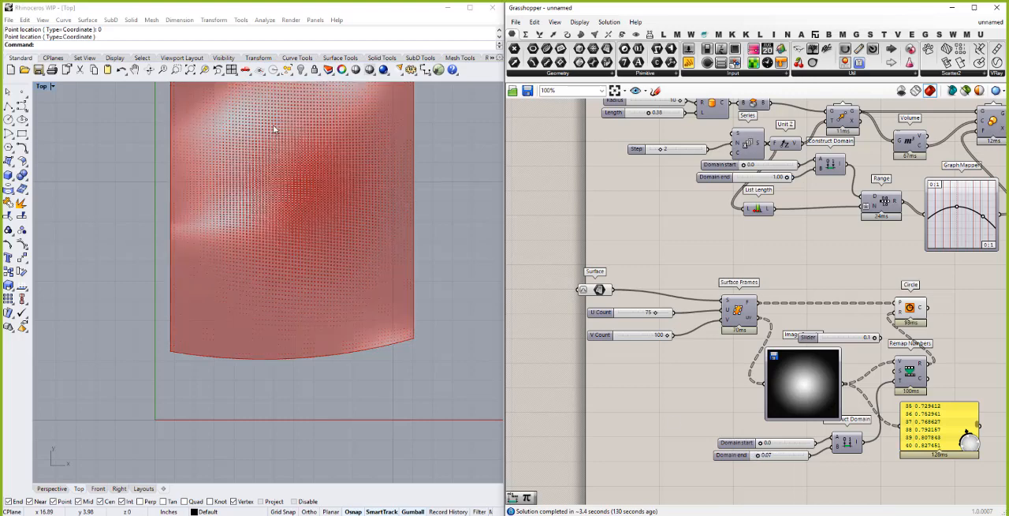
pyautogui.scroll(2, 275, 129)
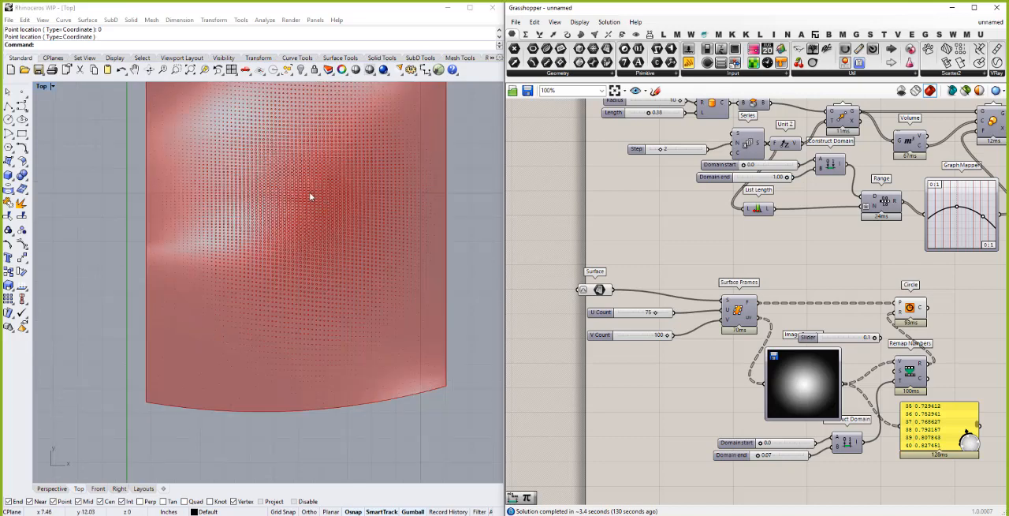
pyautogui.scroll(3, 310, 195)
pyautogui.scroll(-5, 306, 201)
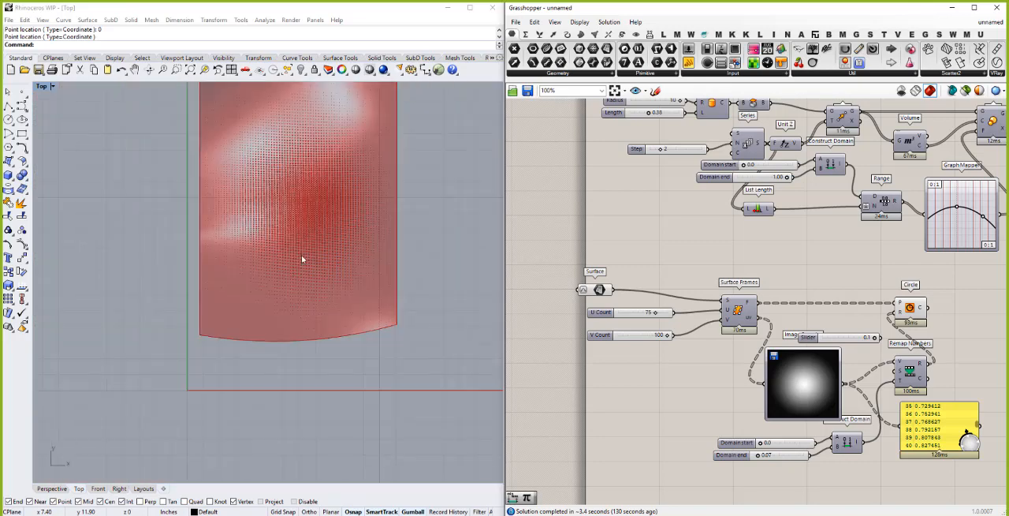
pyautogui.scroll(2, 307, 212)
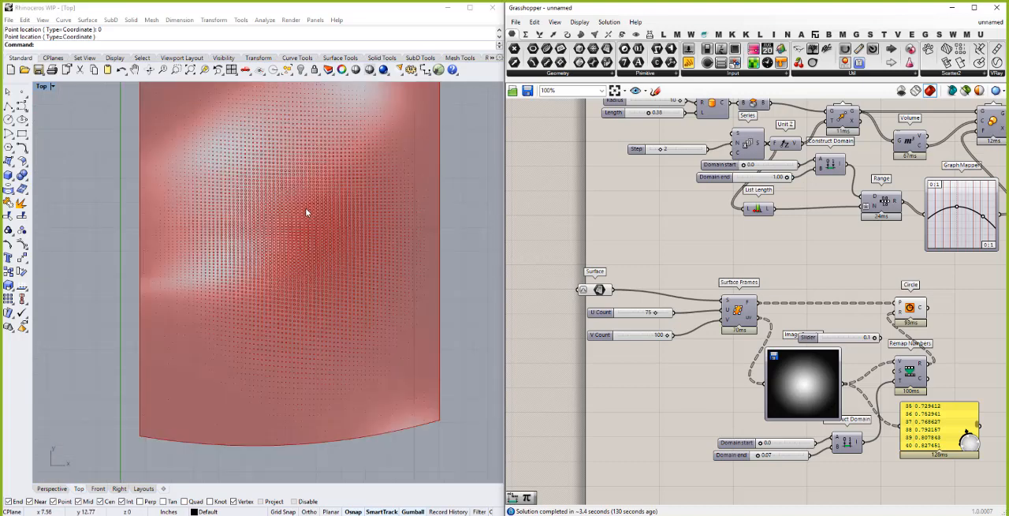
# - Turn off the Surface component's preview and view the circle pattern in the Perspective view
pyautogui.rightClick(603, 291)
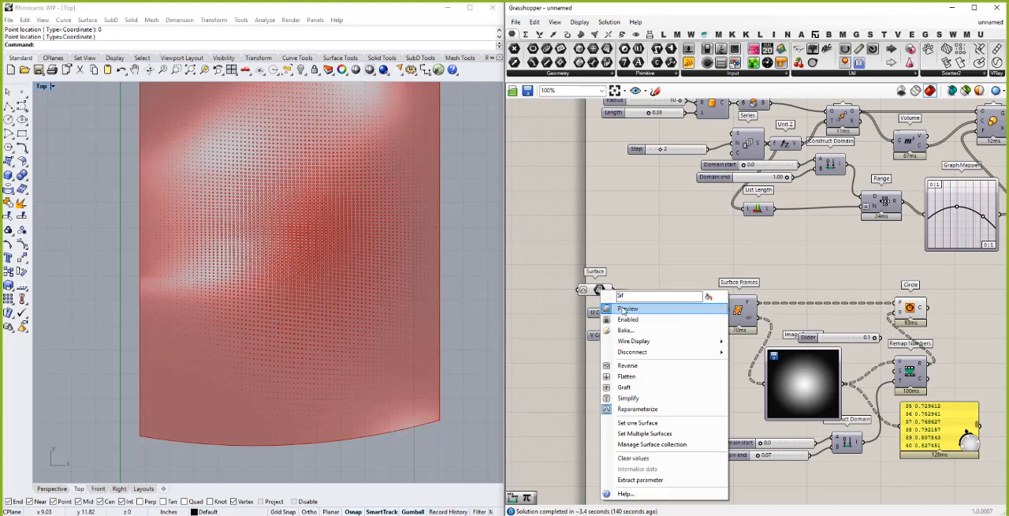
pyautogui.click(631, 307)
pyautogui.moveTo(253, 283); pyautogui.dragTo(324, 241, button='right')
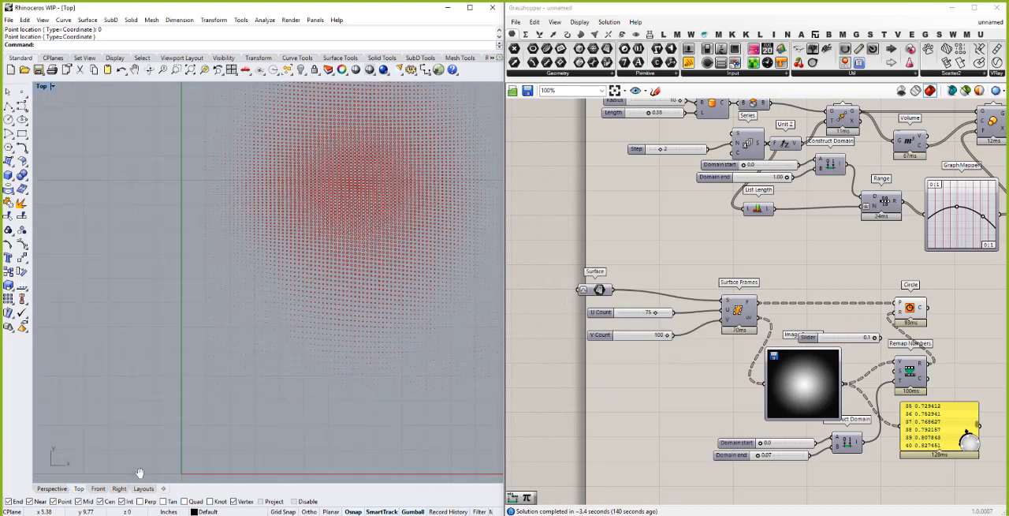
pyautogui.click(55, 489)
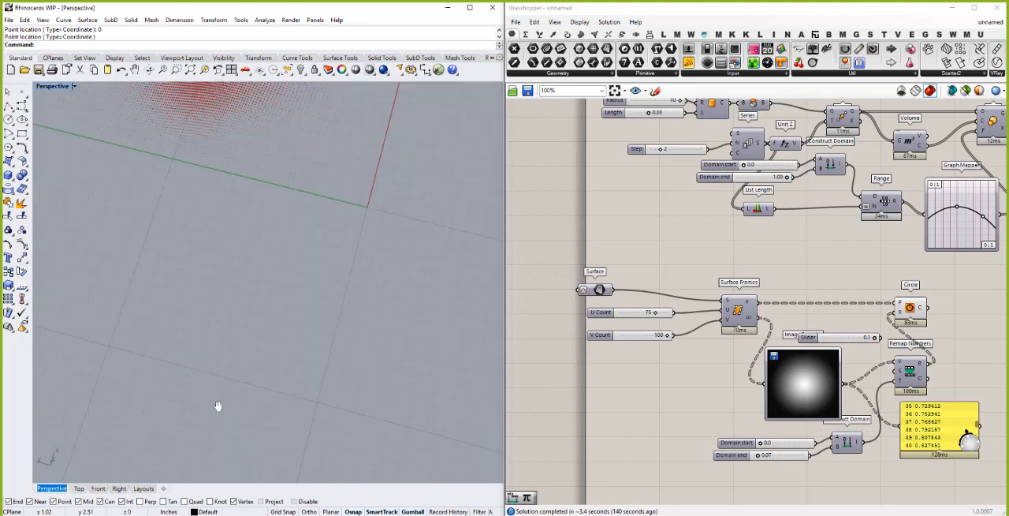
pyautogui.moveTo(215, 350); pyautogui.dragTo(158, 322, button='right')
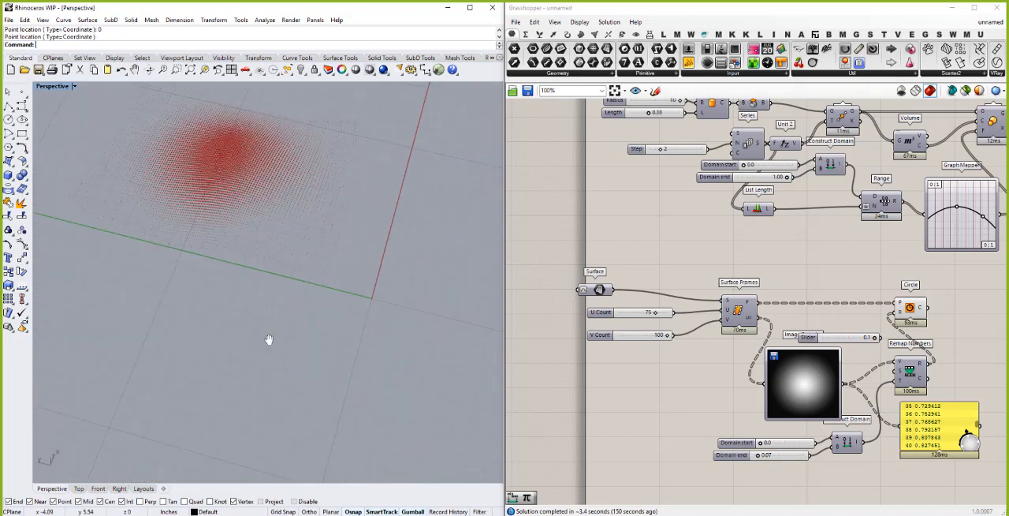
pyautogui.moveTo(266, 335); pyautogui.dragTo(356, 246, button='right')
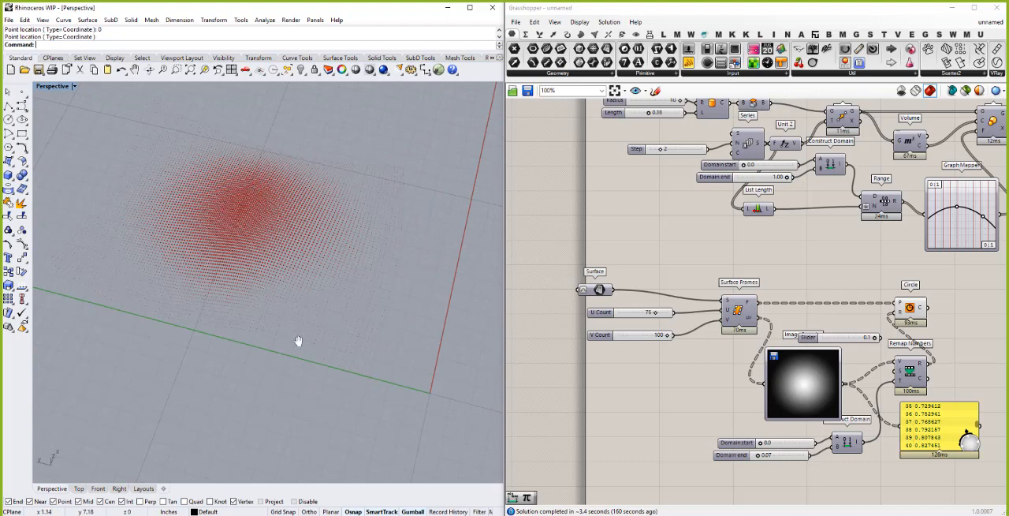
# - Load sample2.jpg into the Image Sampler and inspect the circle pattern from different angles in the Perspective view
pyautogui.rightClick(798, 385)
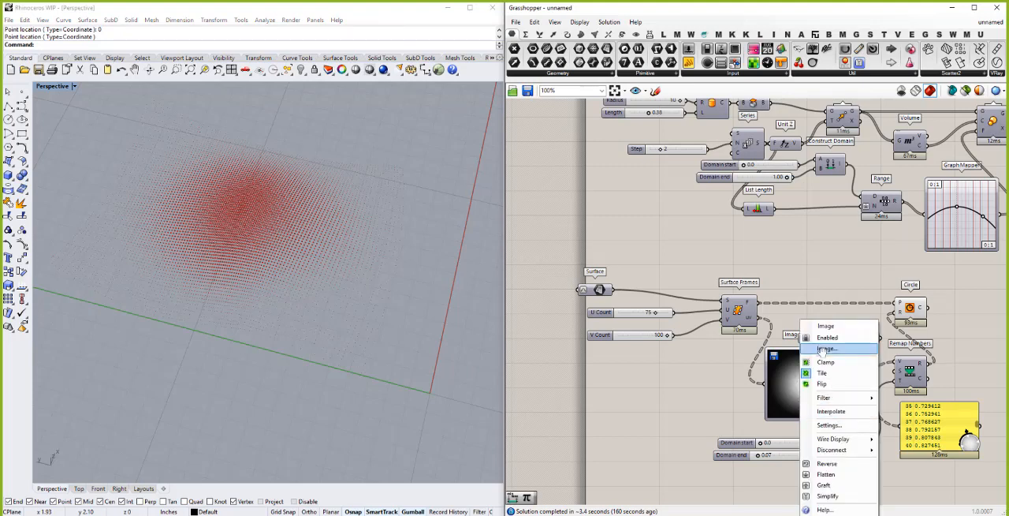
pyautogui.click(824, 349)
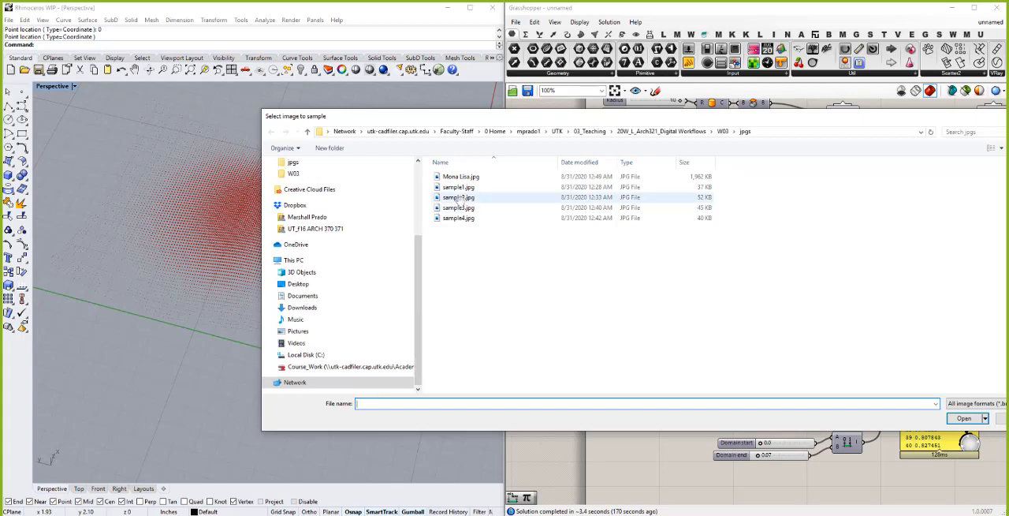
pyautogui.click(458, 198)
pyautogui.doubleClick(458, 198)
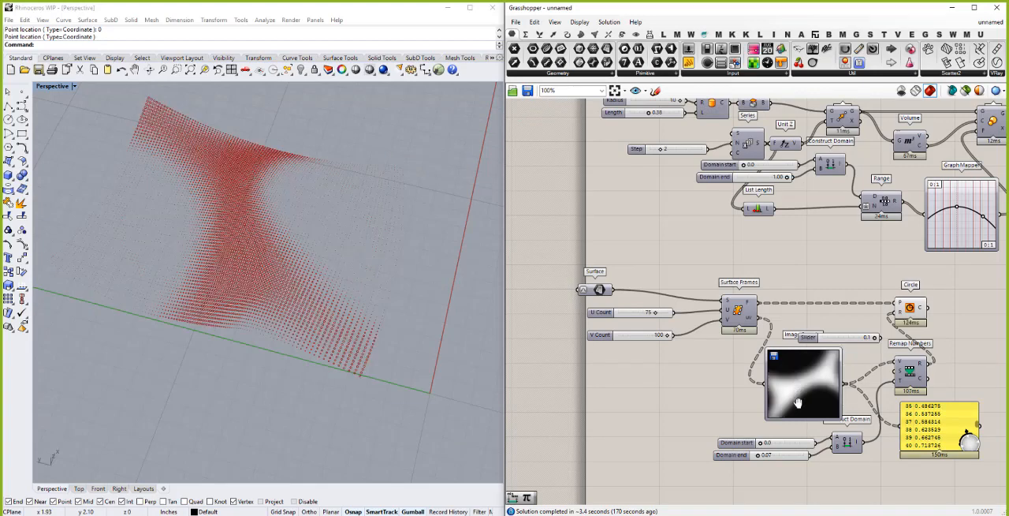
pyautogui.moveTo(267, 222); pyautogui.dragTo(272, 251, button='right')
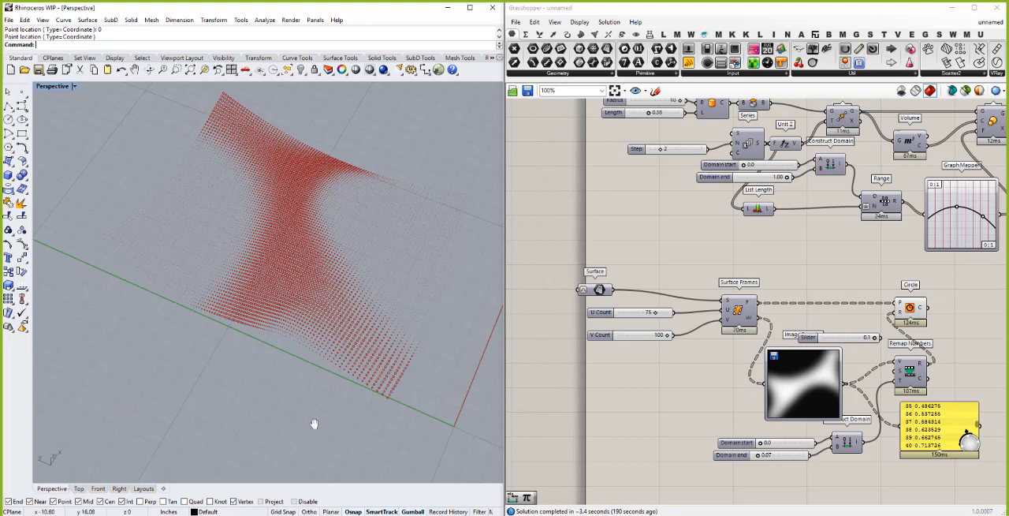
pyautogui.scroll(5, 234, 430)
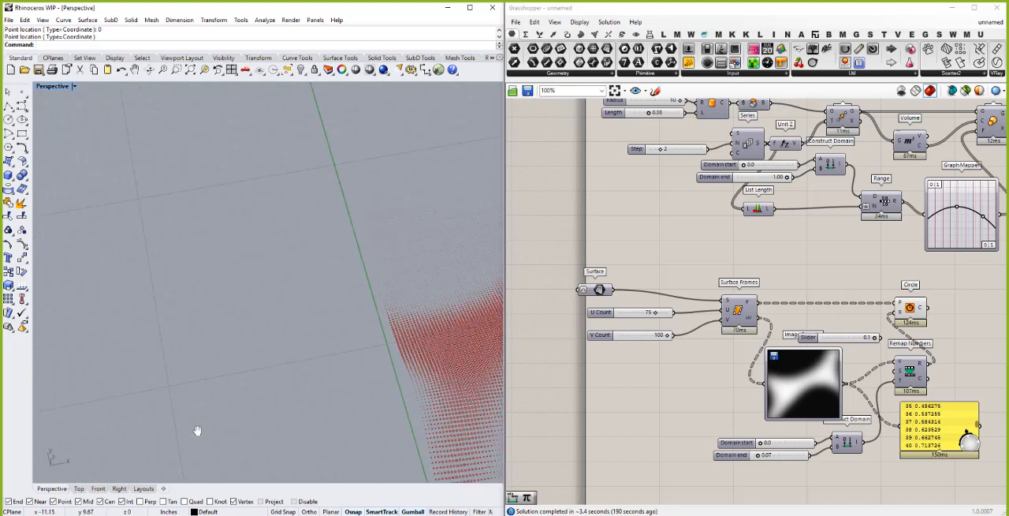
pyautogui.scroll(-6, 197, 431)
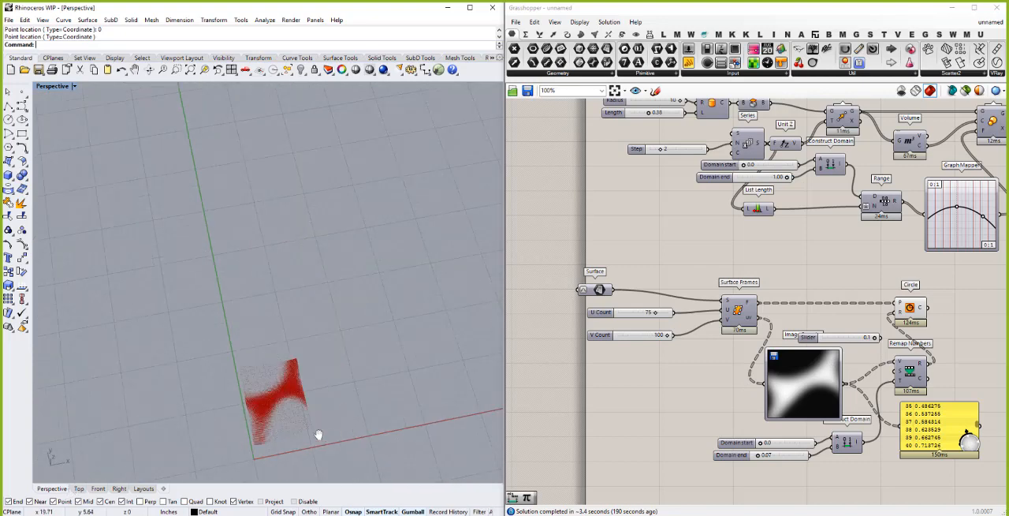
pyautogui.scroll(4, 299, 440)
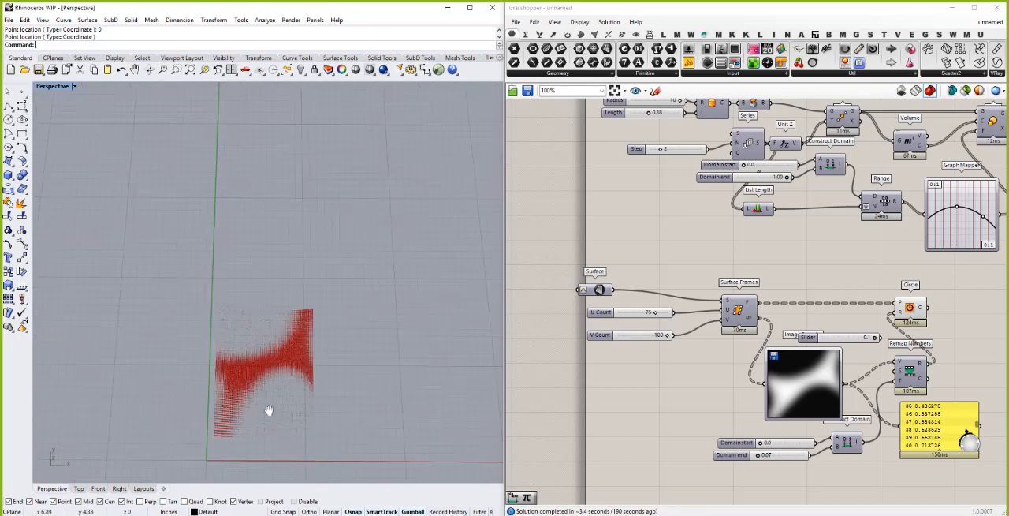
# - Load Mona Lisa.jpg into the Image Sampler and inspect the circle pattern on the surface in the Perspective view
pyautogui.scroll(2, 268, 375)
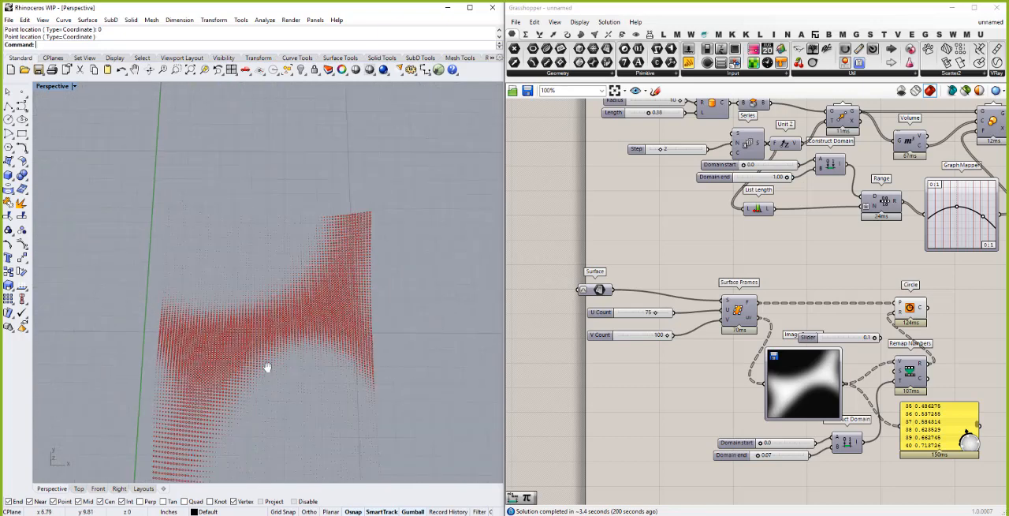
pyautogui.moveTo(266, 367); pyautogui.dragTo(264, 424, button='right')
pyautogui.scroll(-1, 269, 384)
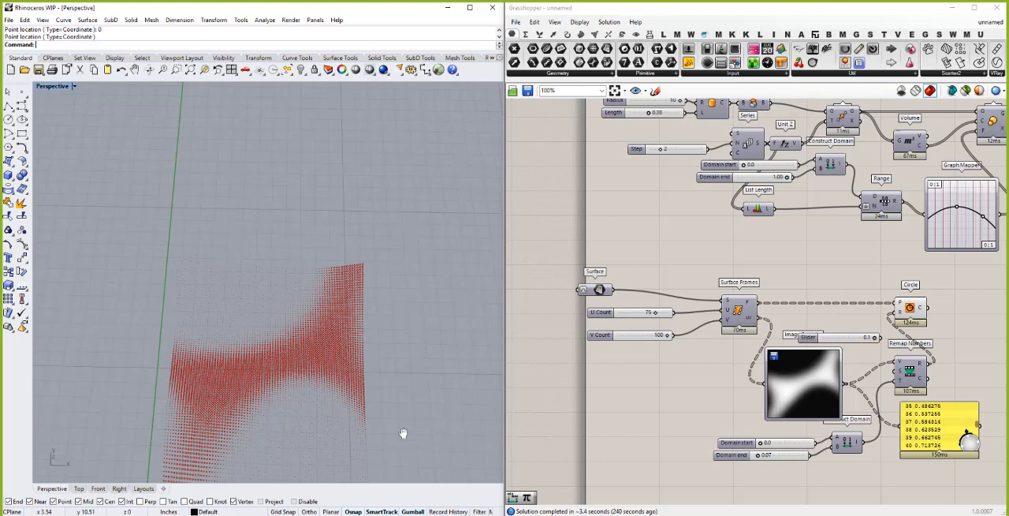
pyautogui.rightClick(819, 374)
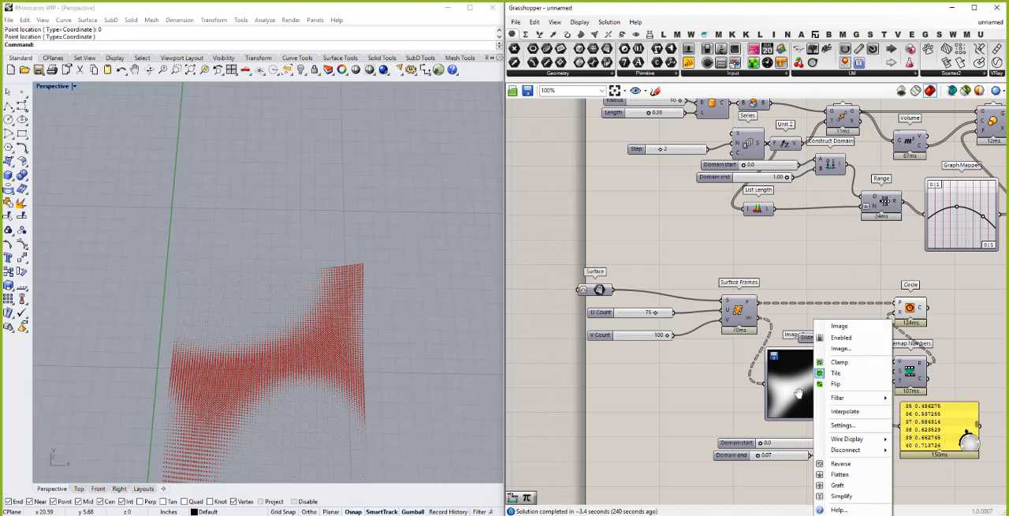
pyautogui.click(852, 349)
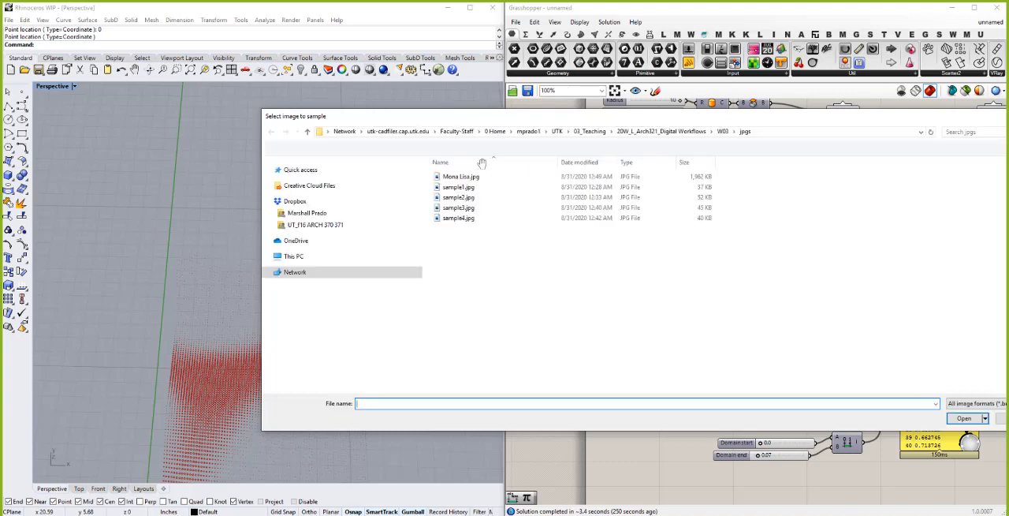
pyautogui.click(466, 179)
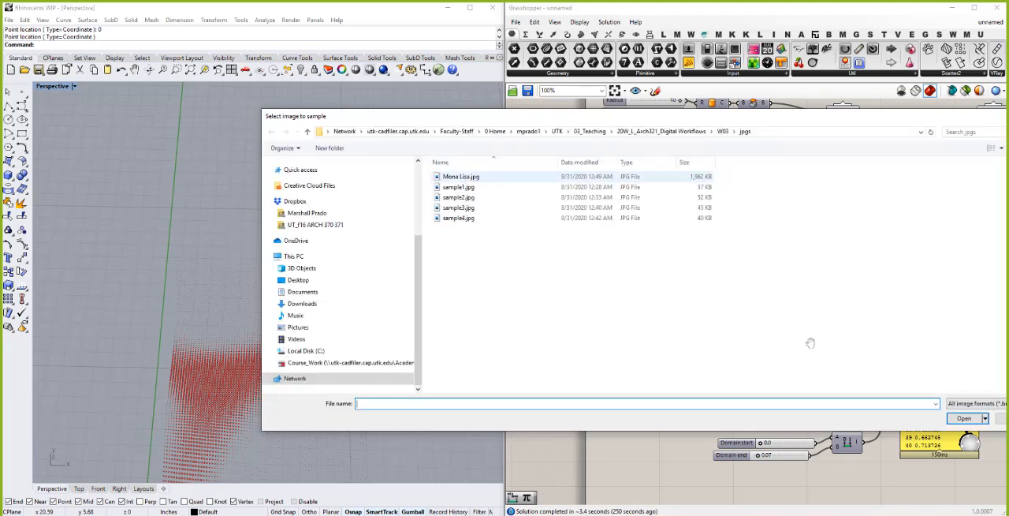
pyautogui.click(978, 420)
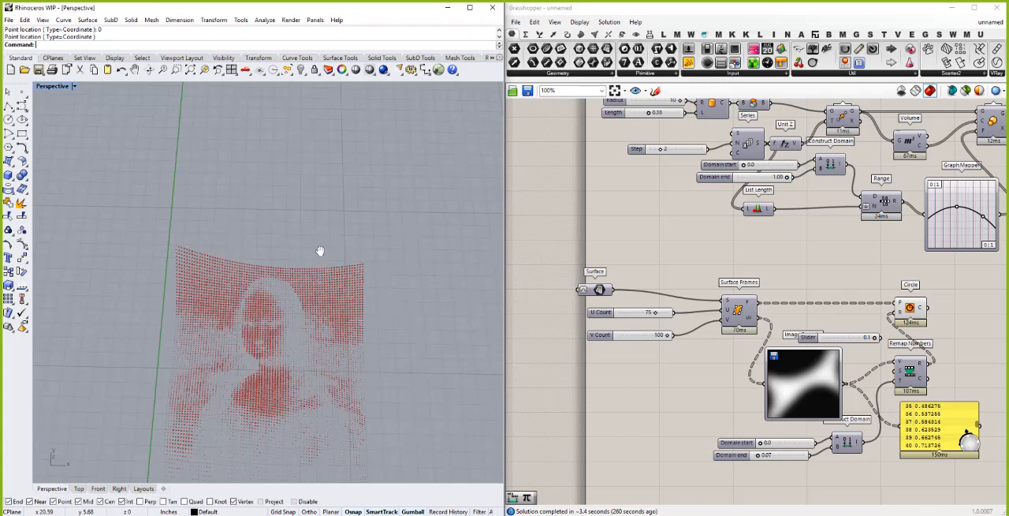
pyautogui.scroll(-1, 321, 251)
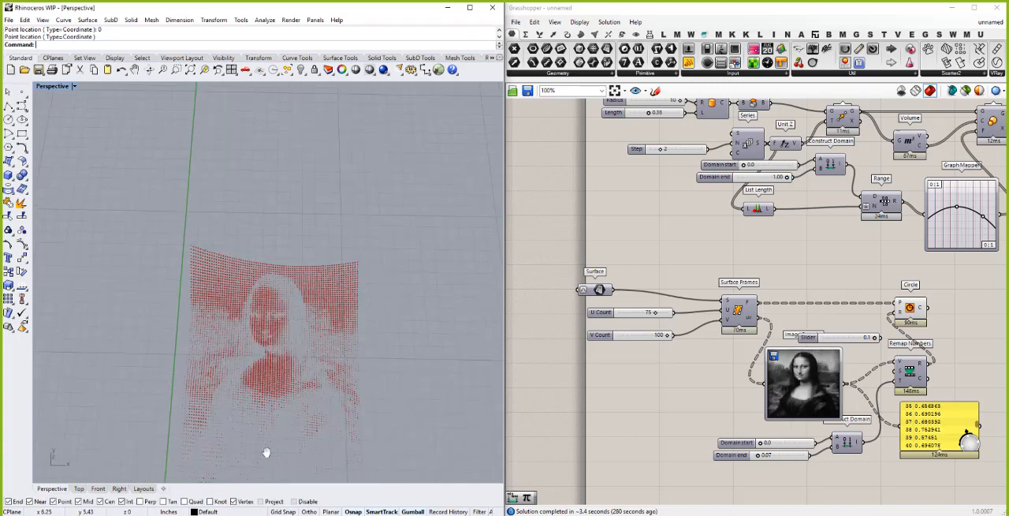
pyautogui.scroll(2, 267, 453)
pyautogui.scroll(2, 267, 453)
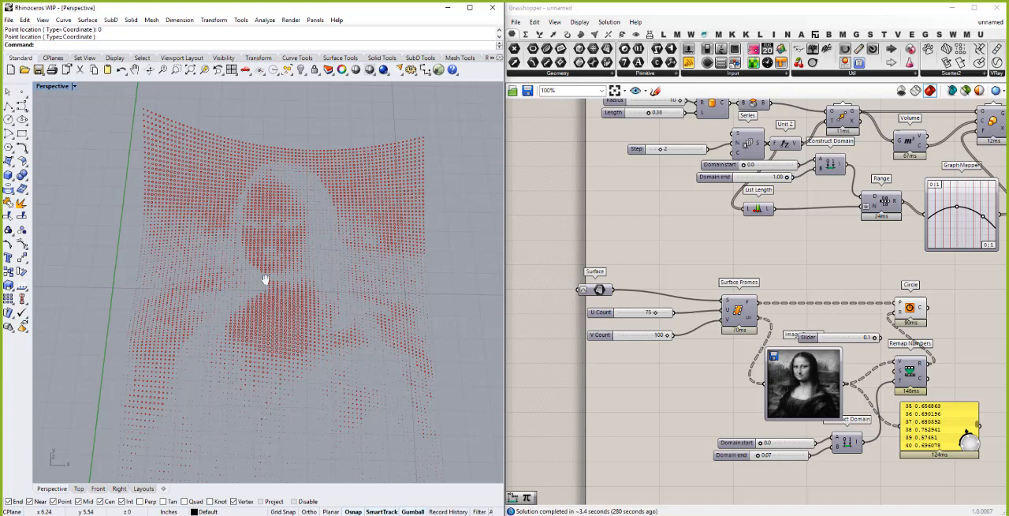
pyautogui.scroll(1, 268, 246)
pyautogui.scroll(-3, 268, 245)
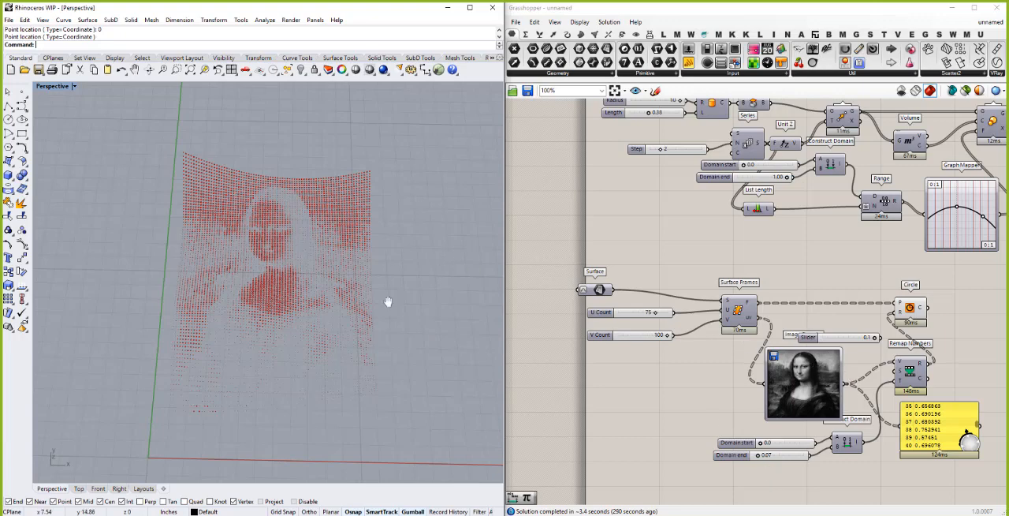
# - Swap the lower Construct Domain's inputs so the 0.07 slider feeds its start and the 0.0 slider its end, and inspect the inverted pattern
pyautogui.scroll(2, 873, 467)
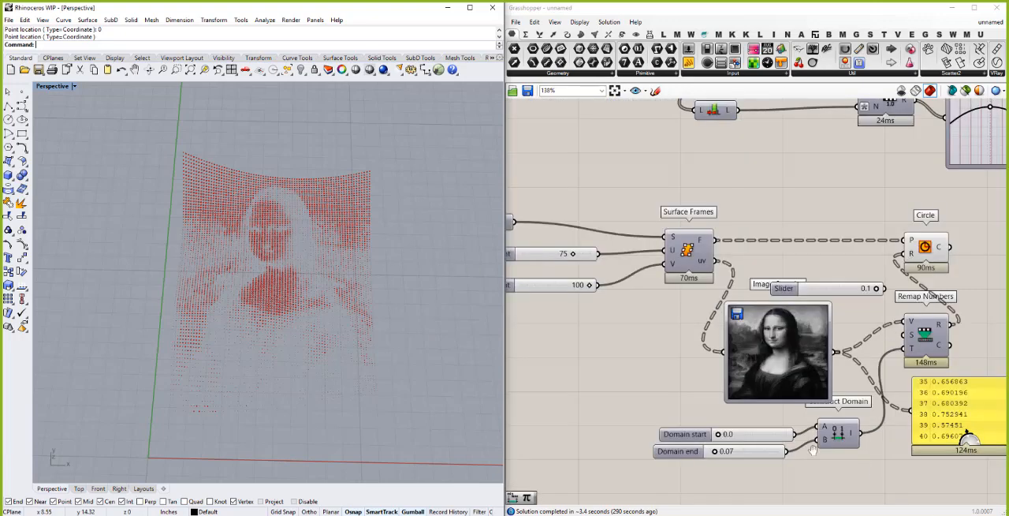
pyautogui.moveTo(788, 452); pyautogui.dragTo(826, 445)
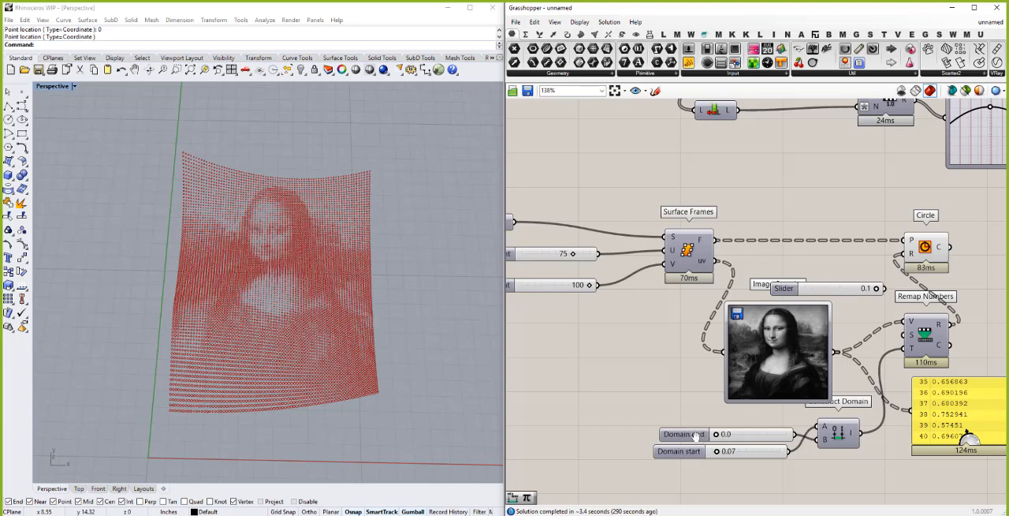
pyautogui.moveTo(313, 275)
pyautogui.mouseDown(button='right')
pyautogui.moveTo(308, 302)
pyautogui.moveTo(306, 281)
pyautogui.mouseUp(button='right')
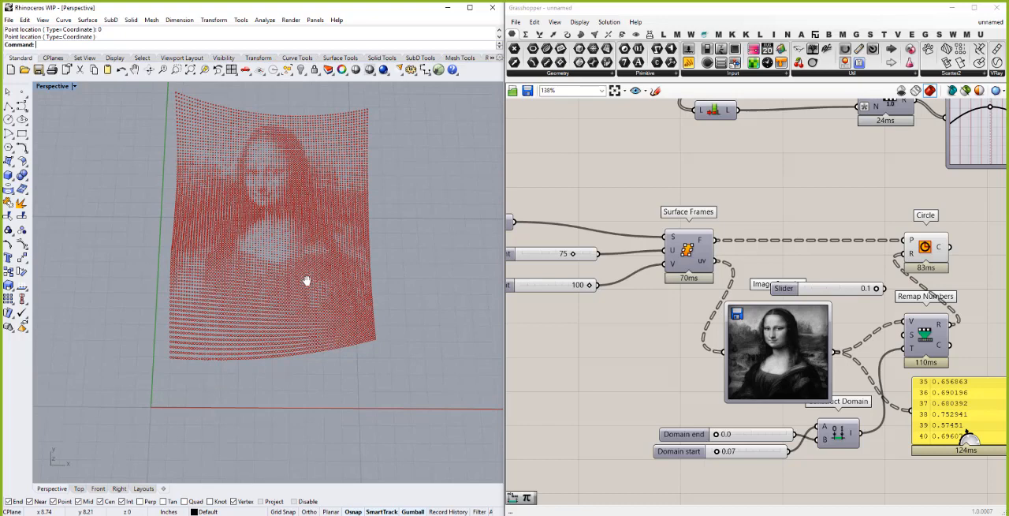
pyautogui.moveTo(307, 280); pyautogui.dragTo(183, 416, button='right')
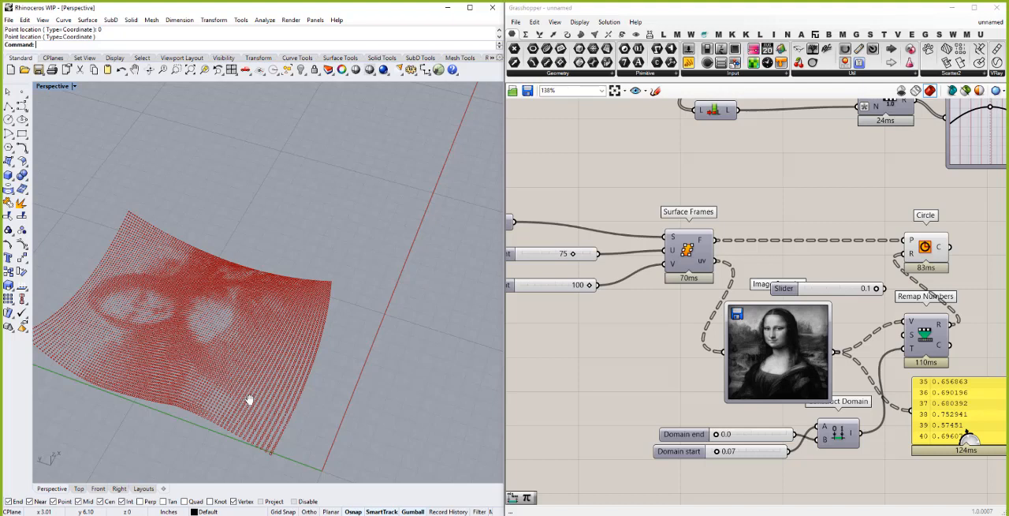
# - Toggle the Interpolate option of the Image Sampler
pyautogui.click(784, 351)
pyautogui.rightClick(777, 341)
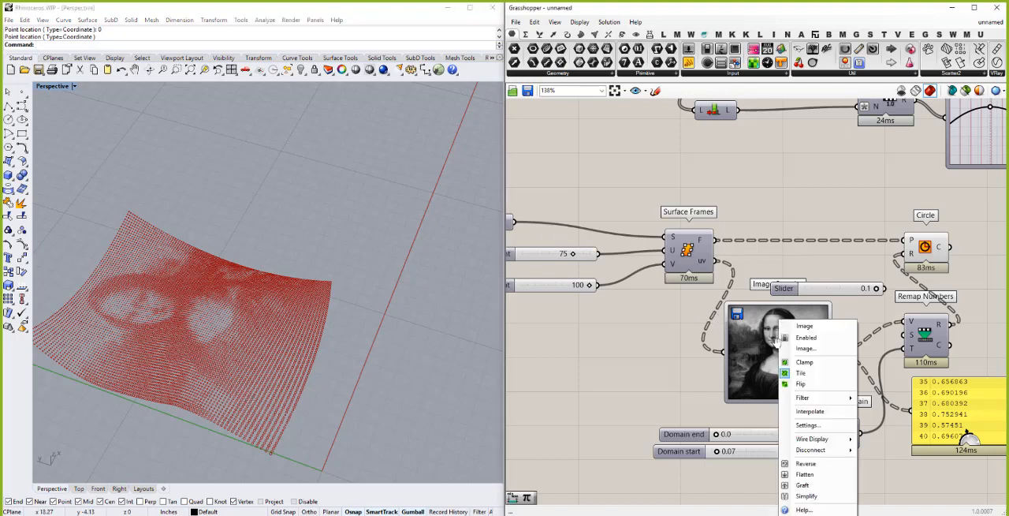
pyautogui.click(792, 411)
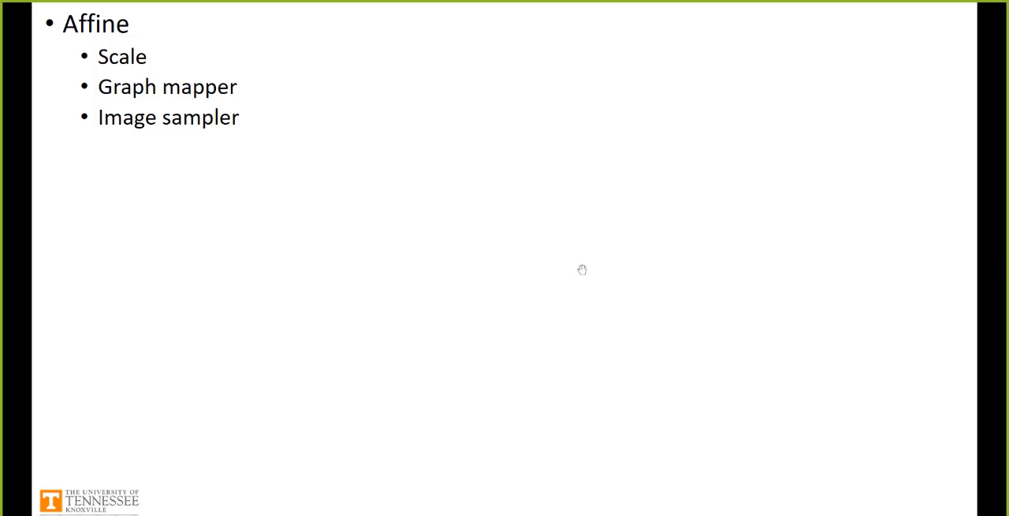
pyautogui.press('Right')
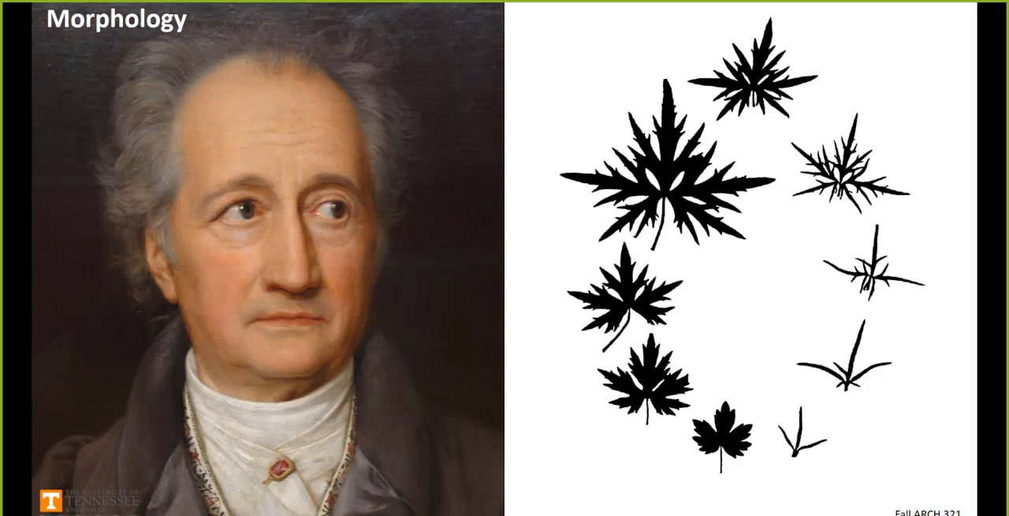
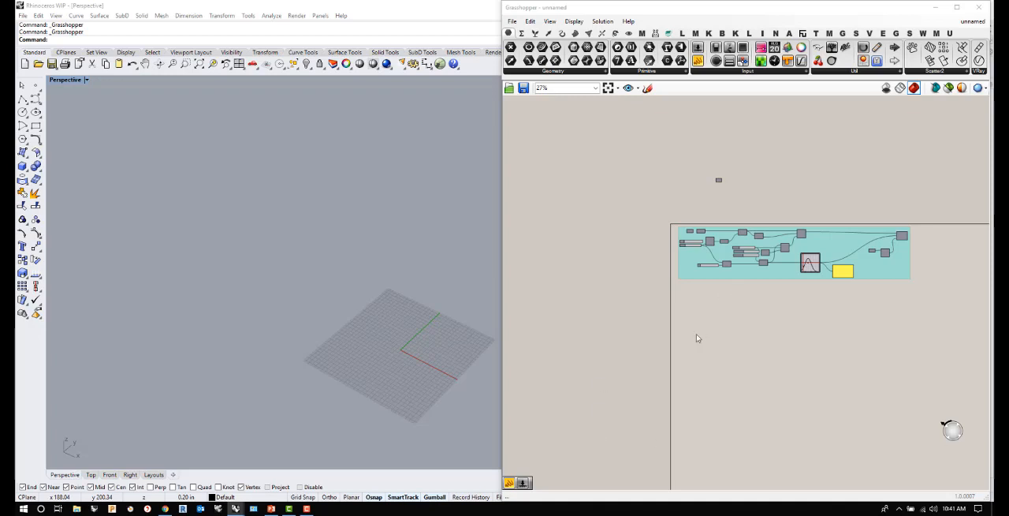
# - Paste the copied Brep parameter in the centre of the canvas and place it beneath the teal group
pyautogui.click(715, 316)
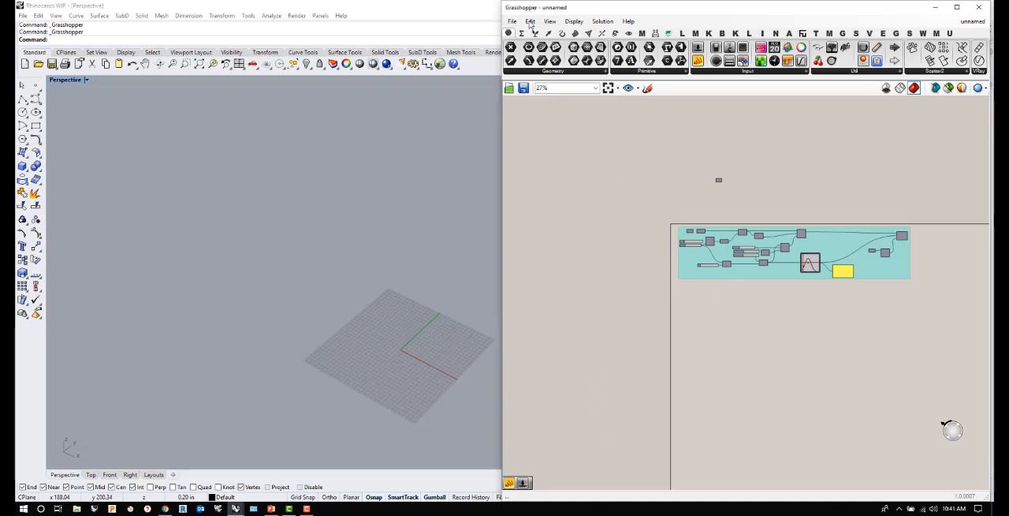
pyautogui.click(530, 22)
pyautogui.click(552, 113)
pyautogui.scroll(3, 750, 311)
pyautogui.moveTo(739, 267); pyautogui.dragTo(579, 288)
# - Enable the Brep parameter and turn on its preview so its geometry displays in the Perspective viewport
pyautogui.rightClick(579, 289)
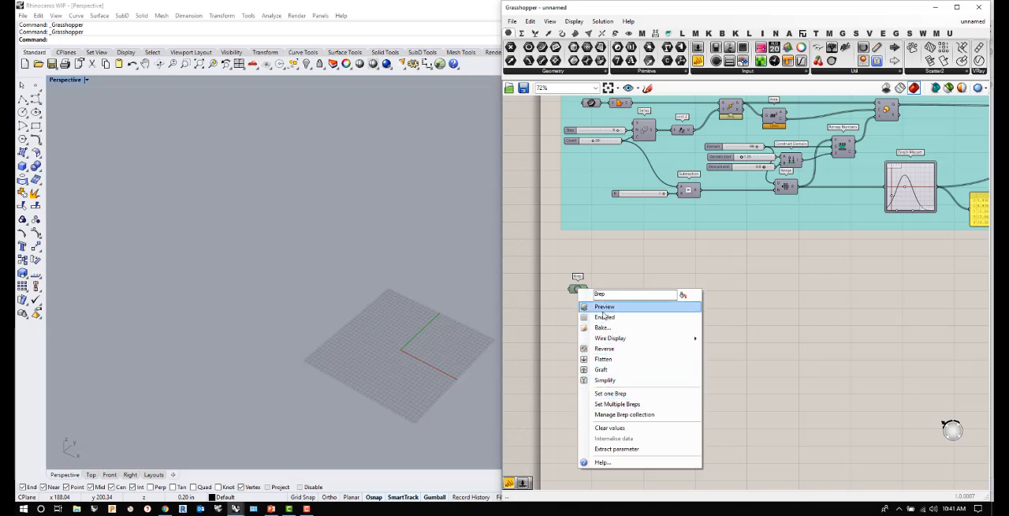
pyautogui.click(604, 316)
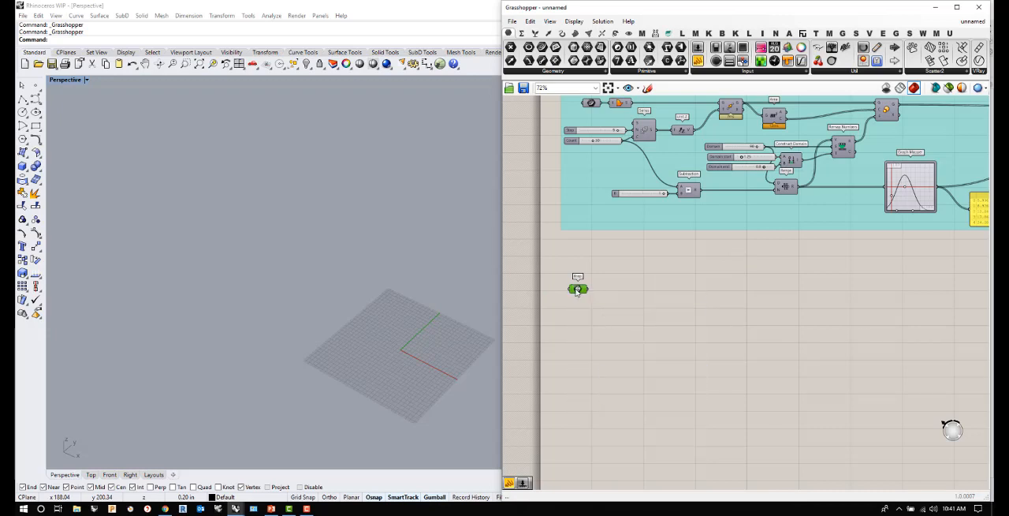
pyautogui.rightClick(576, 289)
pyautogui.click(600, 307)
pyautogui.scroll(5, 406, 351)
pyautogui.moveTo(384, 333); pyautogui.dragTo(282, 302, button='right')
pyautogui.scroll(1, 282, 300)
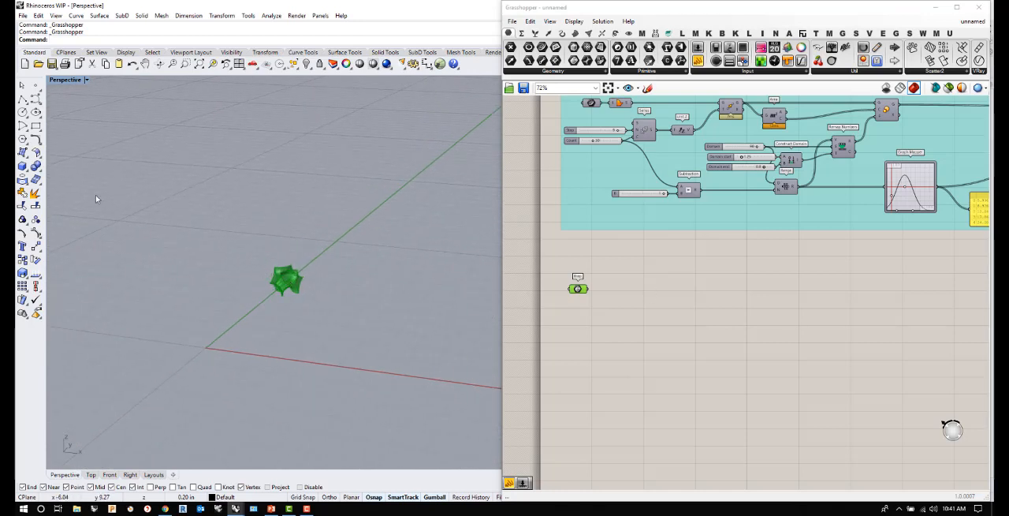
pyautogui.click(35, 126)
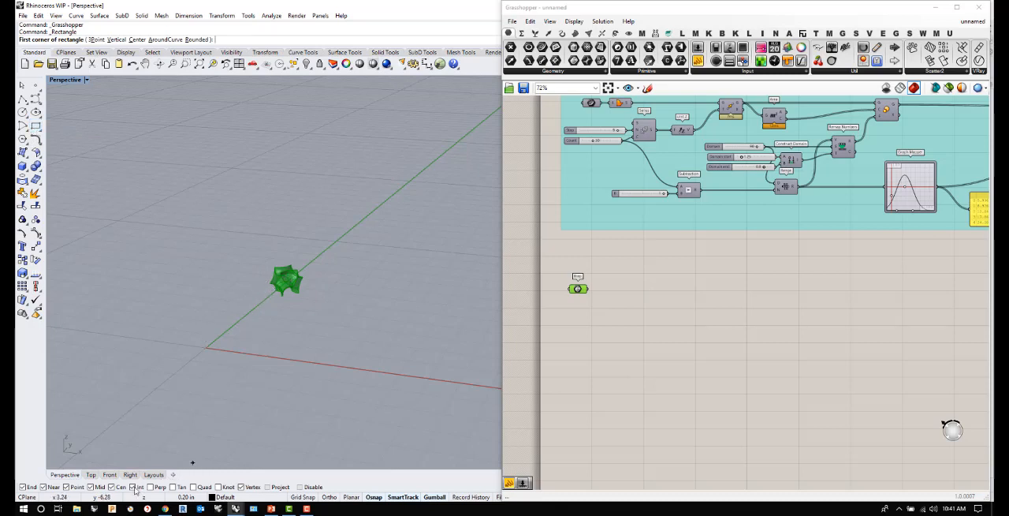
pyautogui.click(92, 475)
pyautogui.scroll(5, 430, 197)
pyautogui.scroll(5, 428, 193)
pyautogui.scroll(-3, 274, 268)
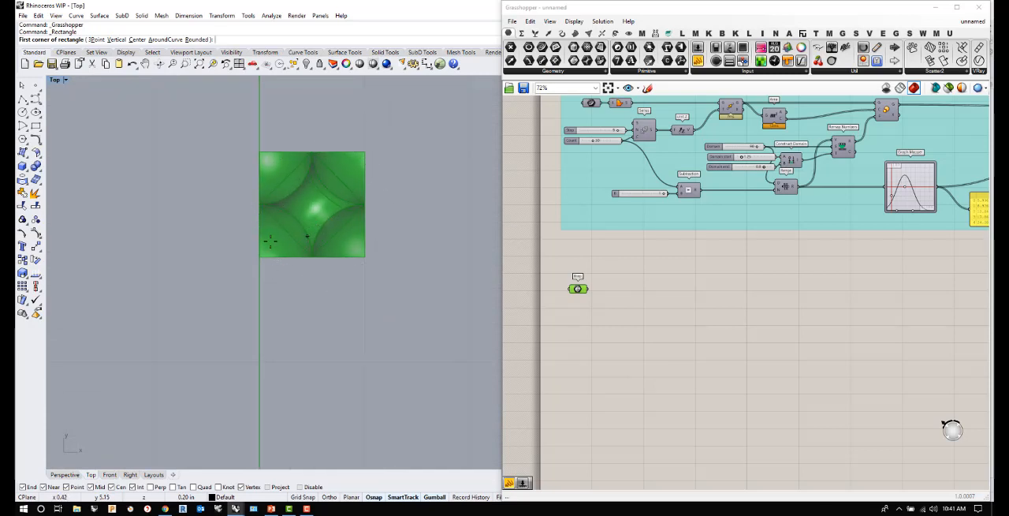
pyautogui.scroll(-3, 276, 241)
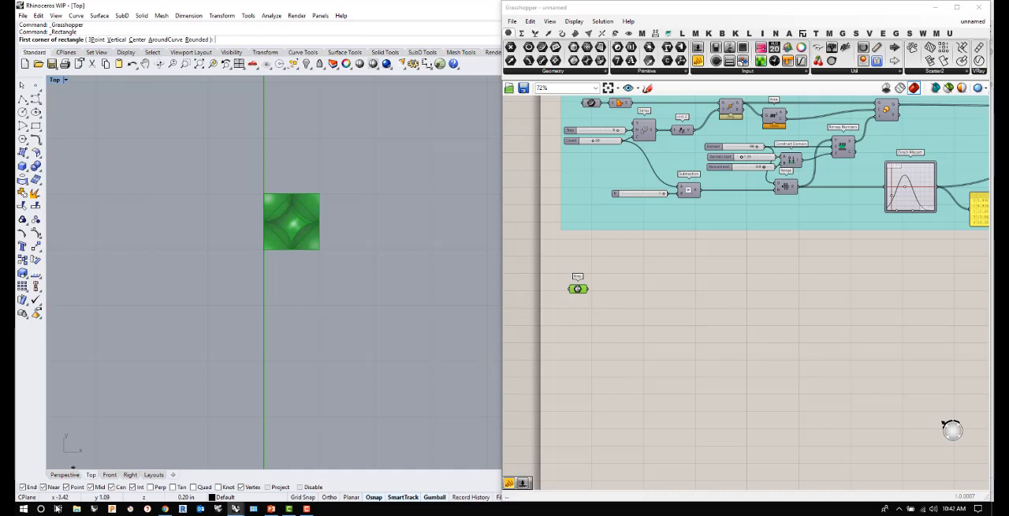
pyautogui.click(63, 475)
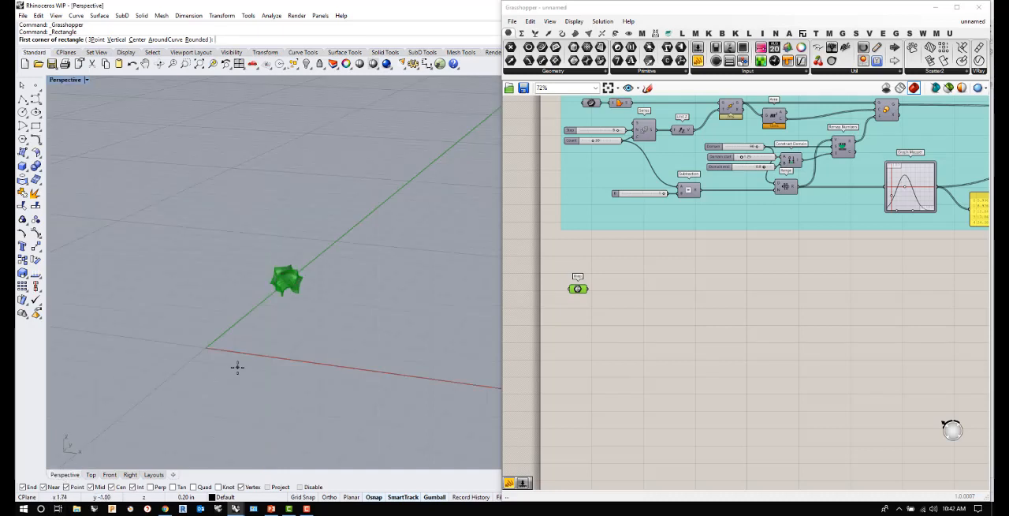
pyautogui.press('Escape')
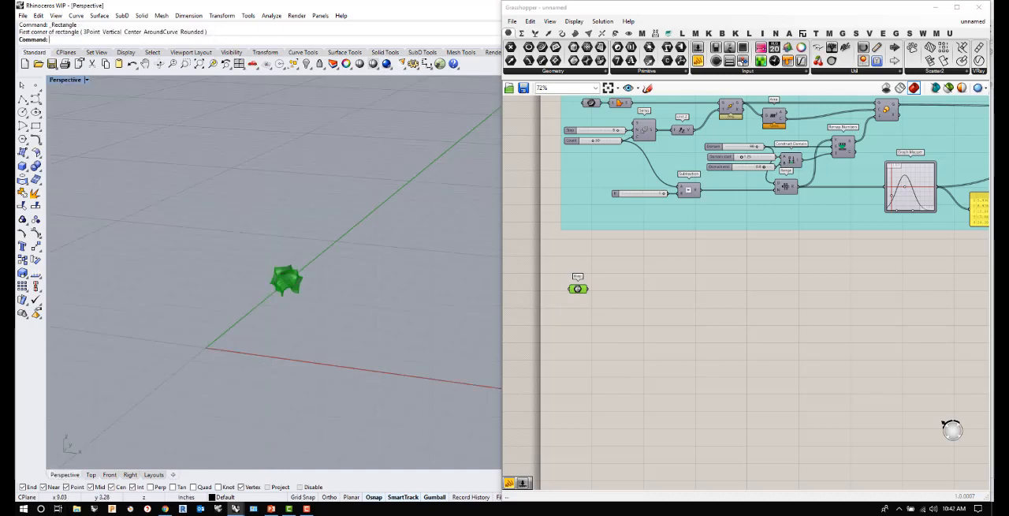
# - Try to paste the copied component onto the empty canvas area near the Brep parameter
pyautogui.click(952, 430)
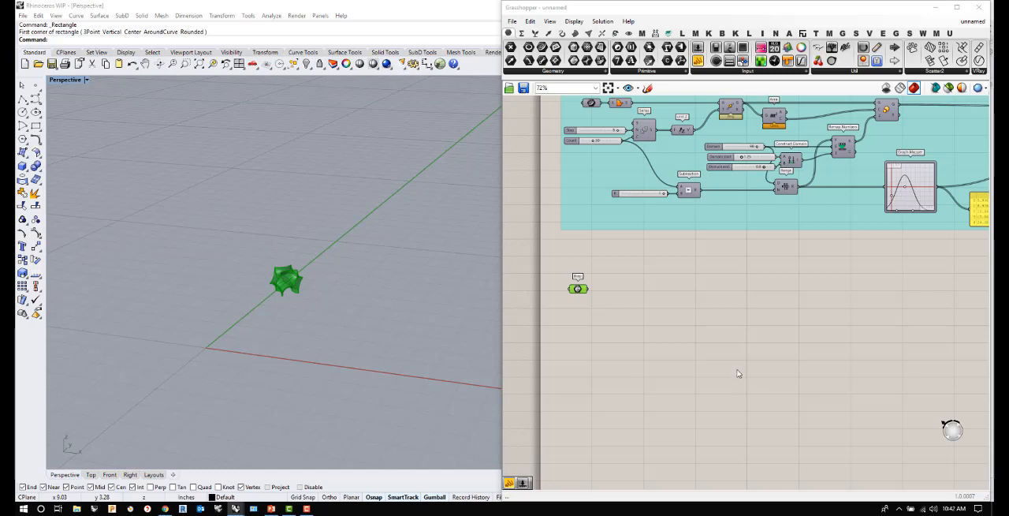
pyautogui.click(748, 339)
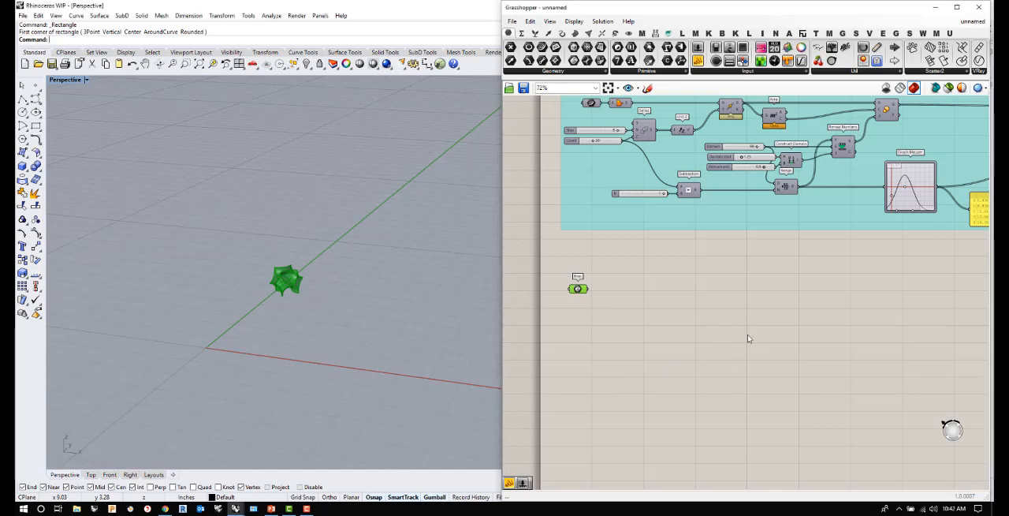
pyautogui.write('<?xml')
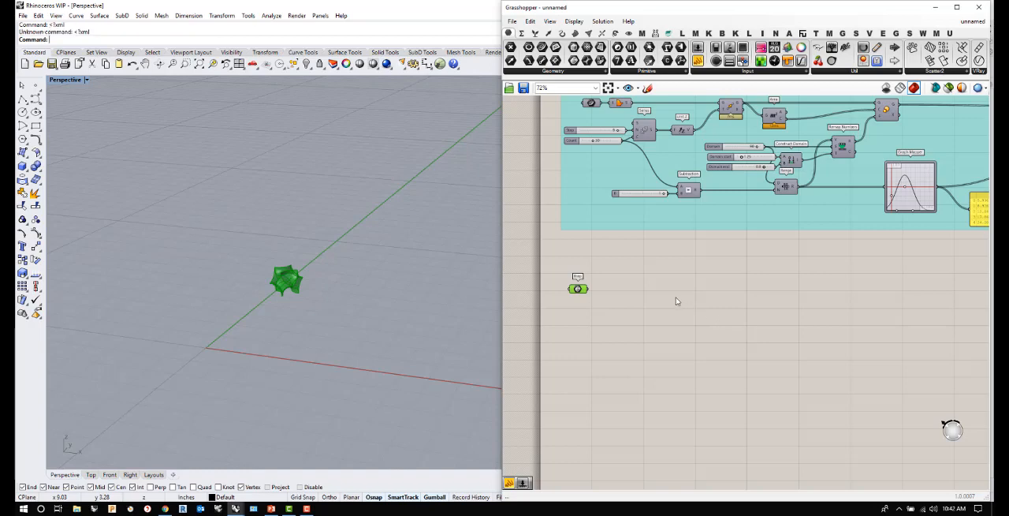
# - Paste the copied Surface parameter in the centre of the canvas and move it below the Brep parameter
pyautogui.scroll(-8, 677, 301)
pyautogui.scroll(8, 676, 301)
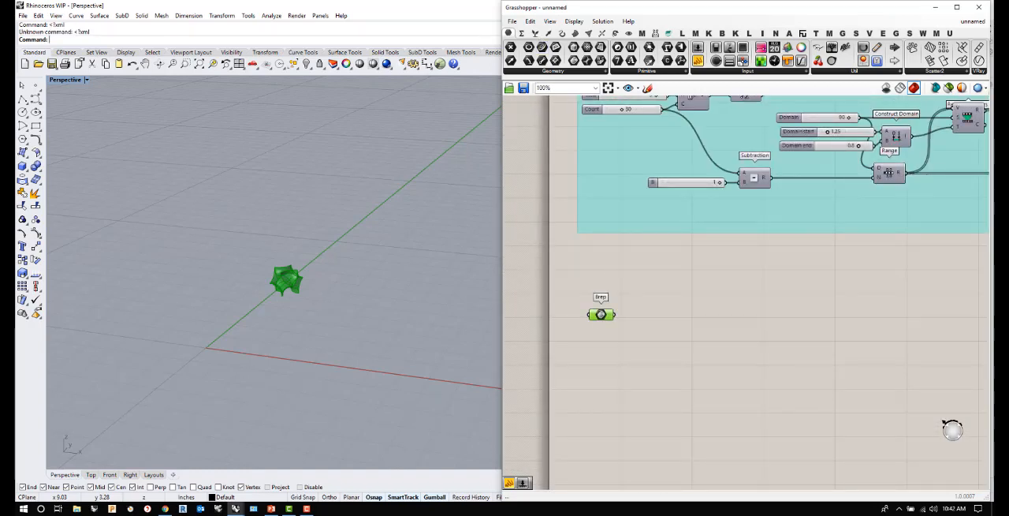
pyautogui.click(534, 23)
pyautogui.click(530, 21)
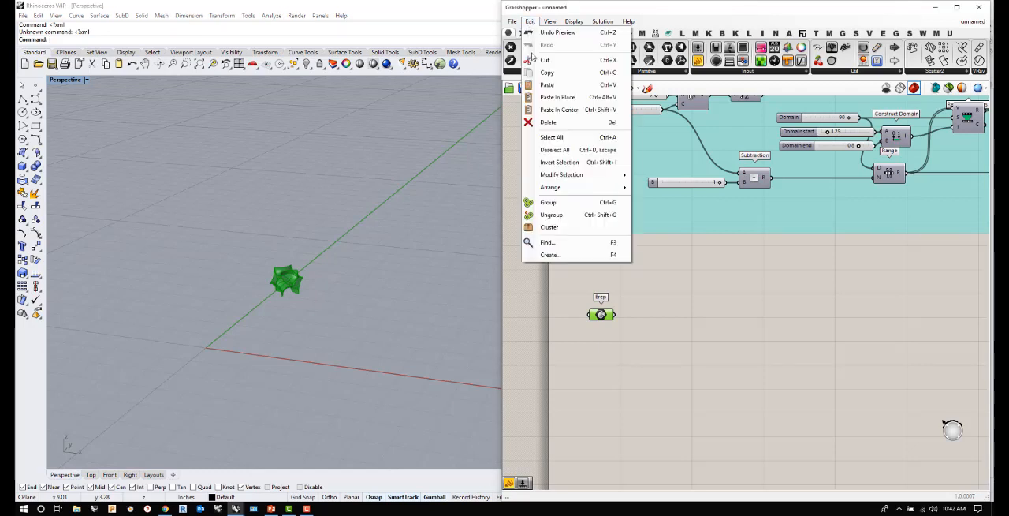
pyautogui.click(565, 109)
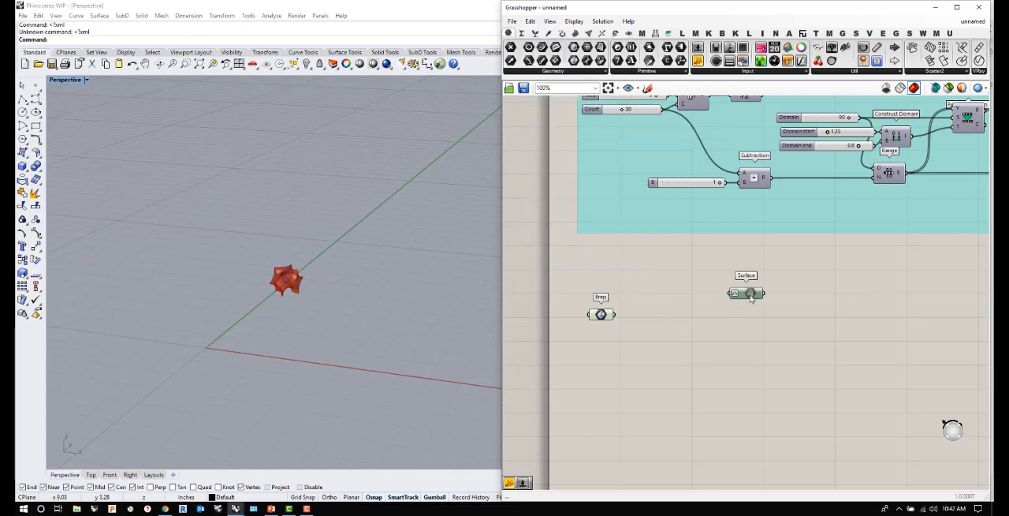
pyautogui.moveTo(751, 298); pyautogui.dragTo(610, 379)
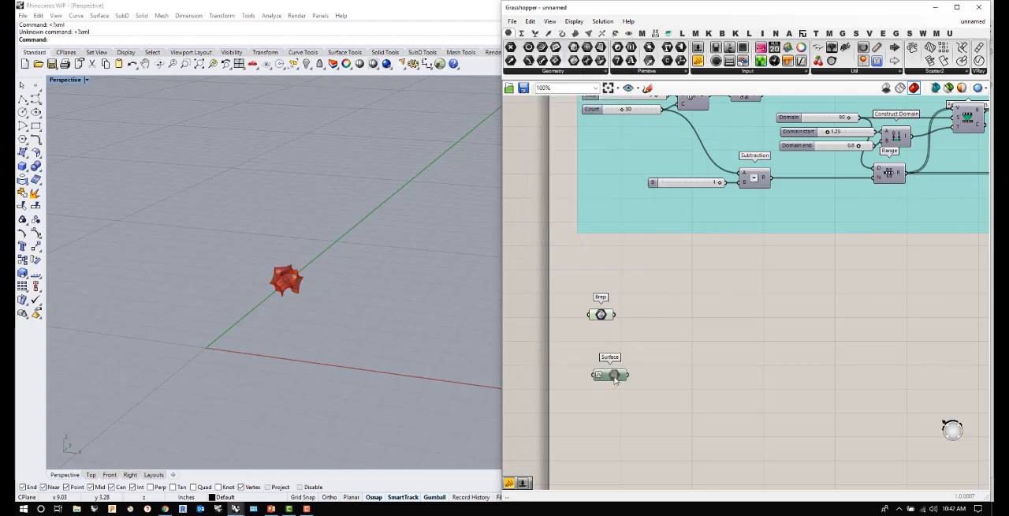
# - Turn on preview for the Surface parameter and enable it so the curved surface displays in the viewport
pyautogui.rightClick(615, 381)
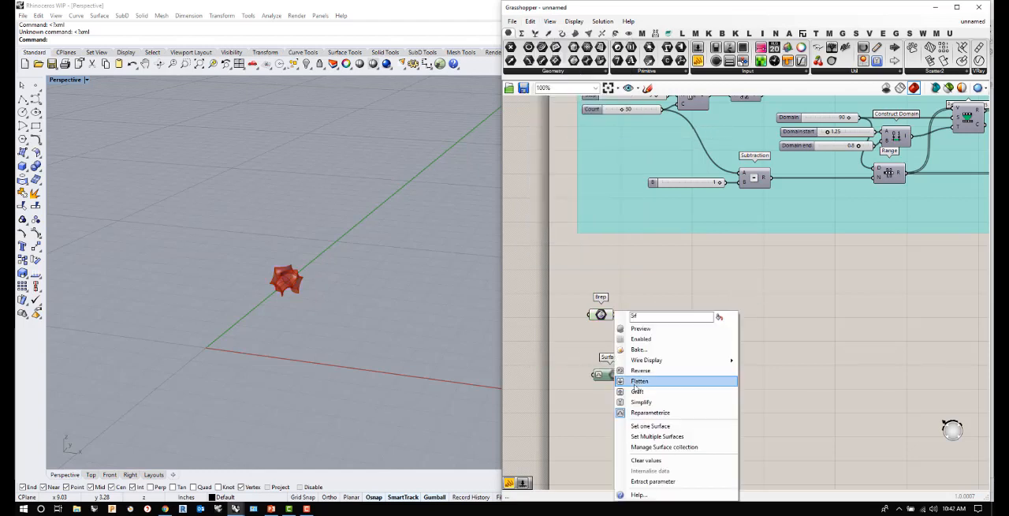
pyautogui.click(664, 332)
pyautogui.scroll(-5, 311, 301)
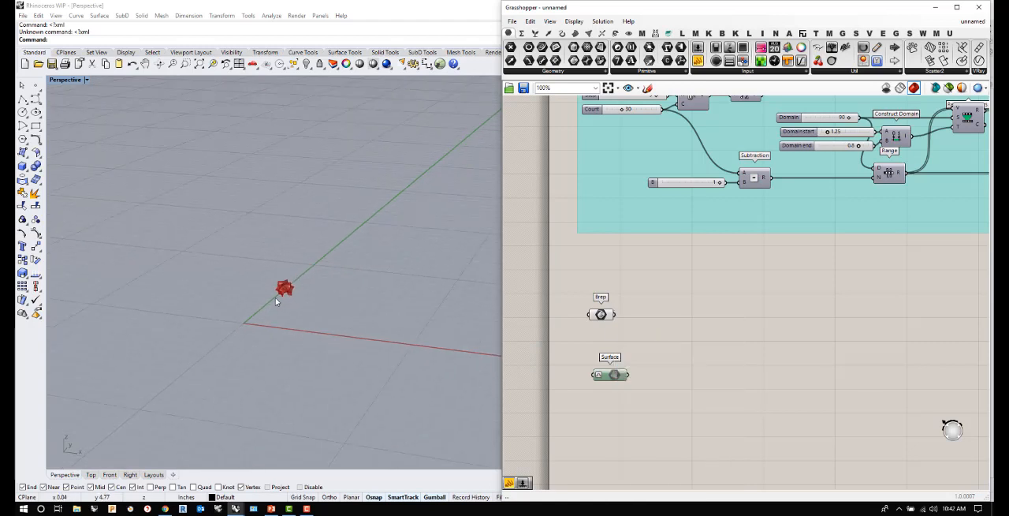
pyautogui.rightClick(616, 376)
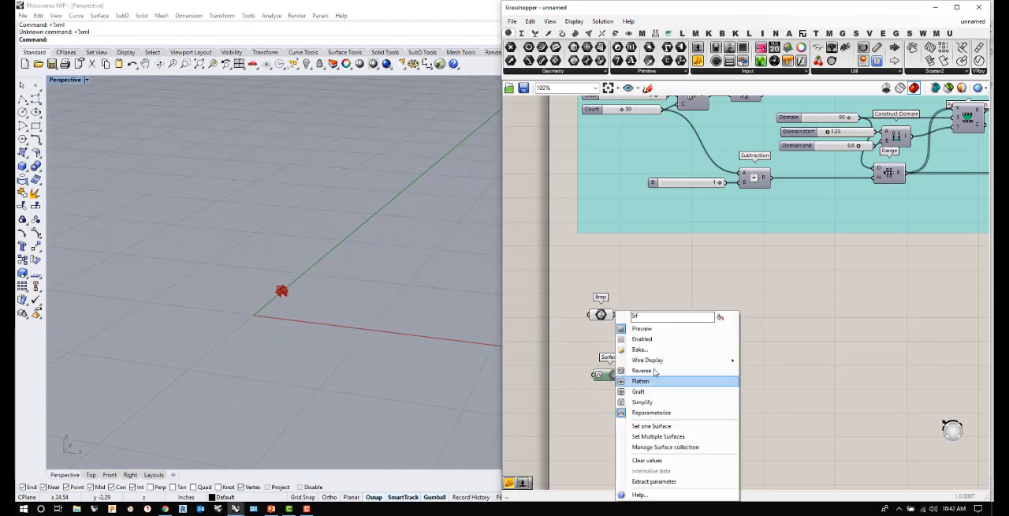
pyautogui.click(647, 340)
pyautogui.scroll(-3, 294, 297)
pyautogui.moveTo(297, 298); pyautogui.dragTo(408, 301, button='right')
pyautogui.scroll(-5, 407, 301)
pyautogui.moveTo(290, 378); pyautogui.dragTo(372, 314, button='right')
pyautogui.scroll(5, 339, 365)
pyautogui.scroll(5, 340, 365)
pyautogui.scroll(-3, 372, 313)
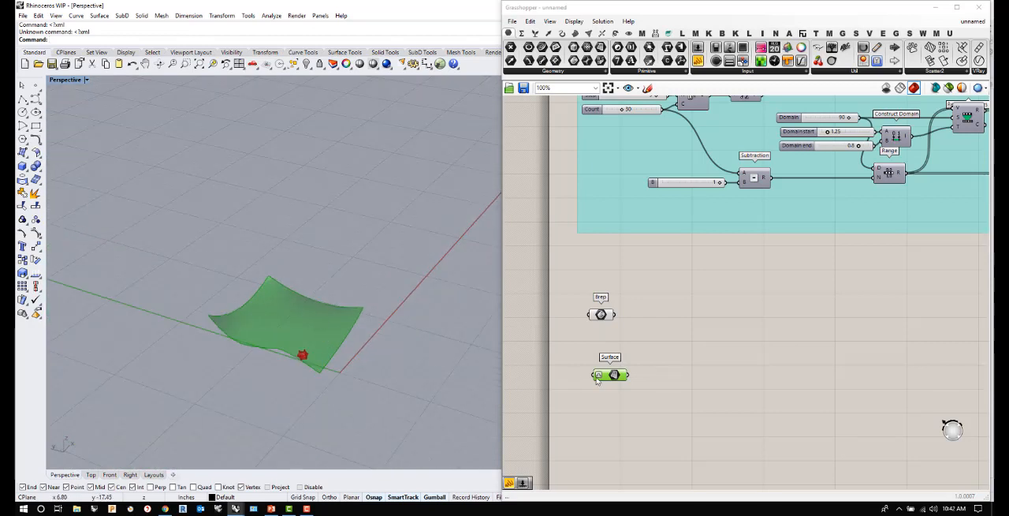
# - Align the Surface parameter under the Brep parameter and select the Brep to highlight its module in the viewport
pyautogui.moveTo(608, 379); pyautogui.dragTo(602, 379)
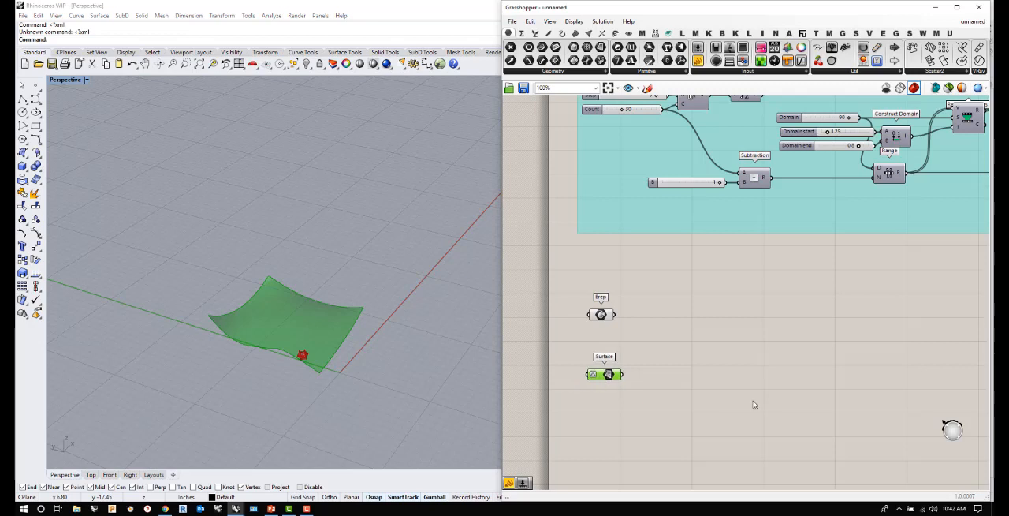
pyautogui.click(601, 314)
pyautogui.scroll(3, 293, 361)
pyautogui.scroll(8, 296, 362)
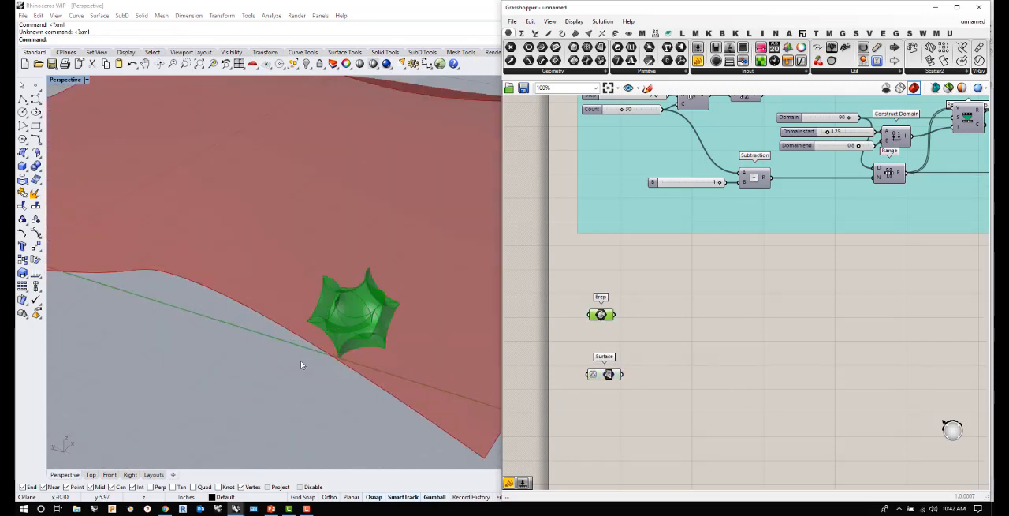
pyautogui.moveTo(301, 362); pyautogui.dragTo(313, 356, button='right')
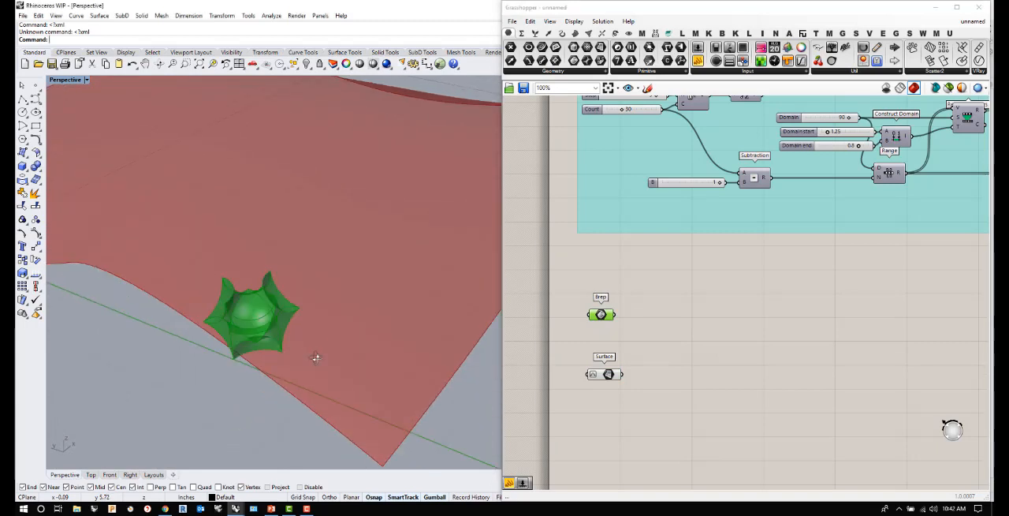
# - Add a Bounding Box component beside the Brep parameter and connect the Brep output to its C input
pyautogui.doubleClick(694, 324)
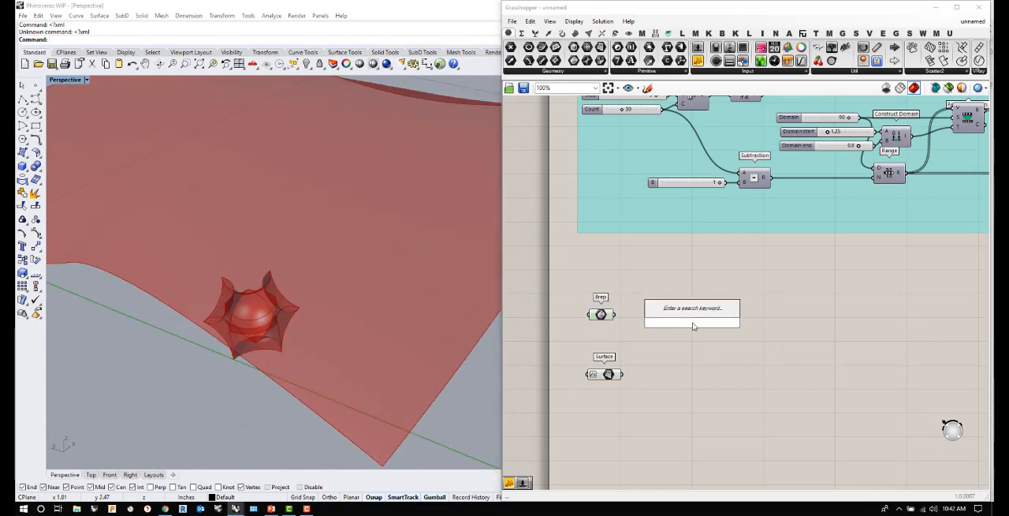
pyautogui.write('bounding')
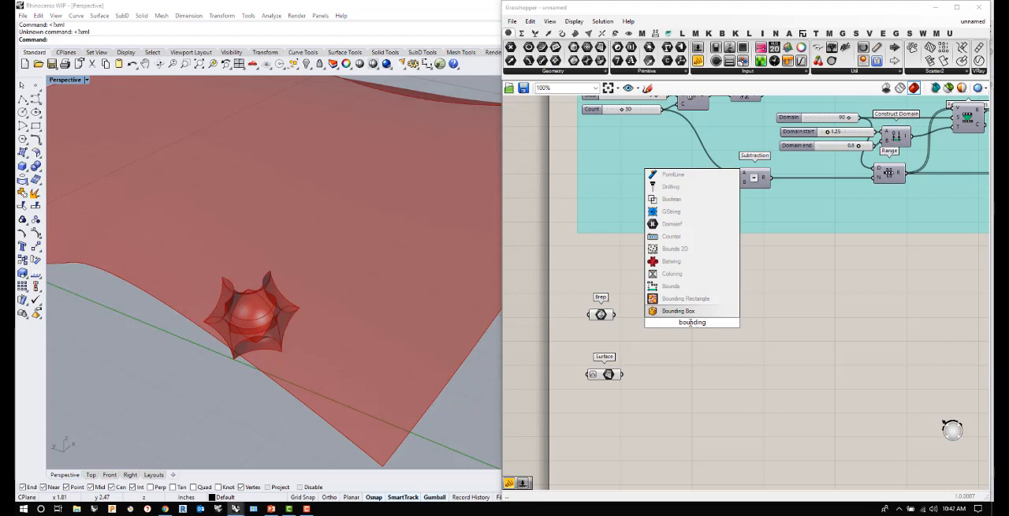
pyautogui.click(689, 312)
pyautogui.moveTo(614, 314); pyautogui.dragTo(641, 316)
# - Examine how the bounding box encloses the Brep module and how it sits relative to the large surface
pyautogui.scroll(-6, 354, 321)
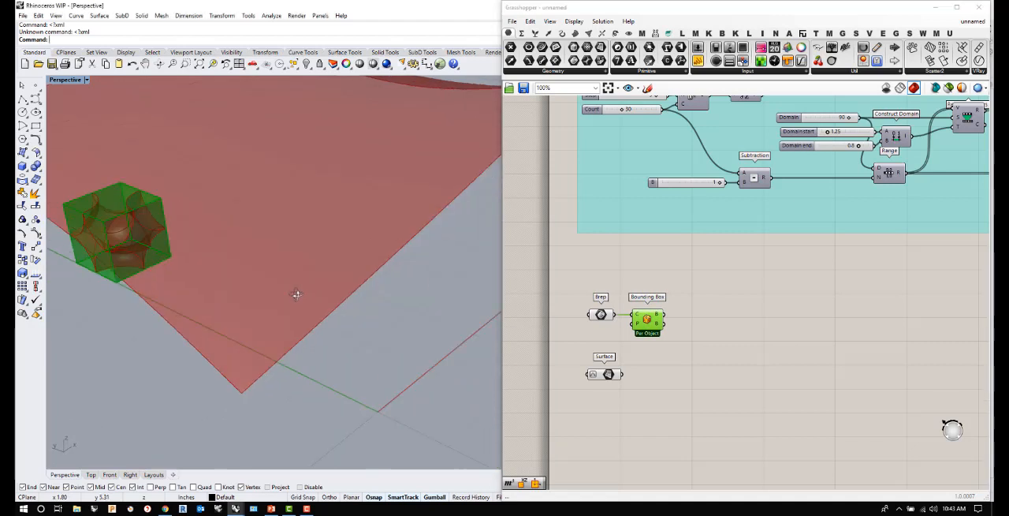
pyautogui.scroll(8, 277, 285)
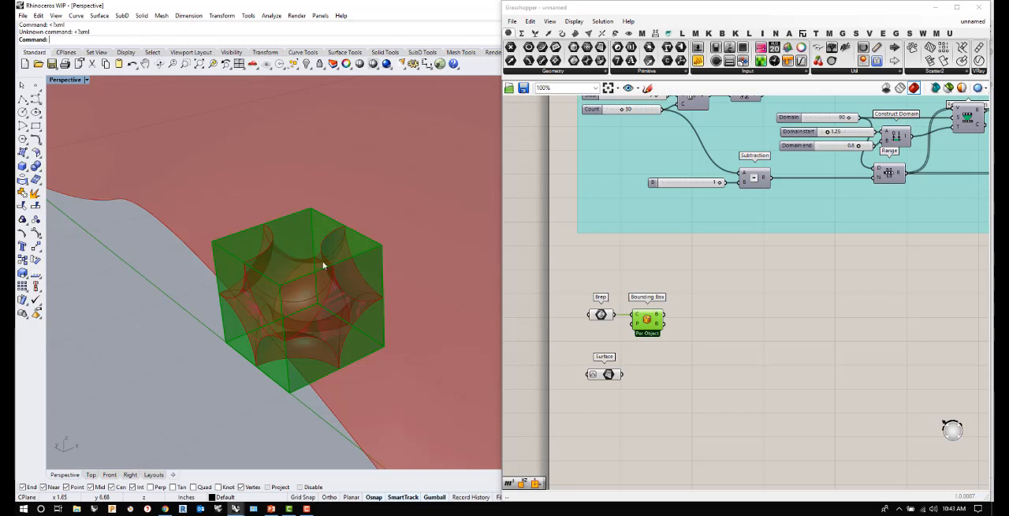
pyautogui.scroll(-6, 268, 290)
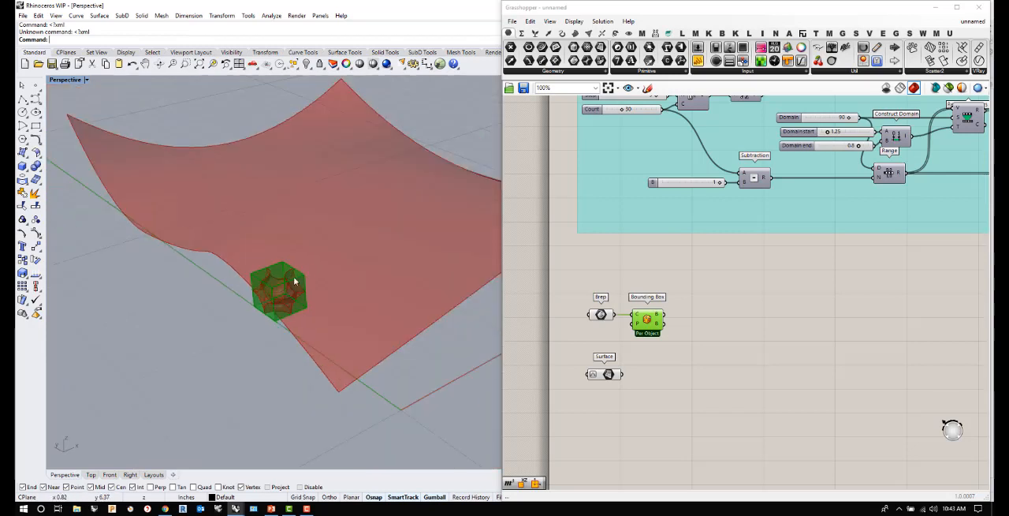
pyautogui.scroll(6, 302, 275)
pyautogui.scroll(-2, 278, 278)
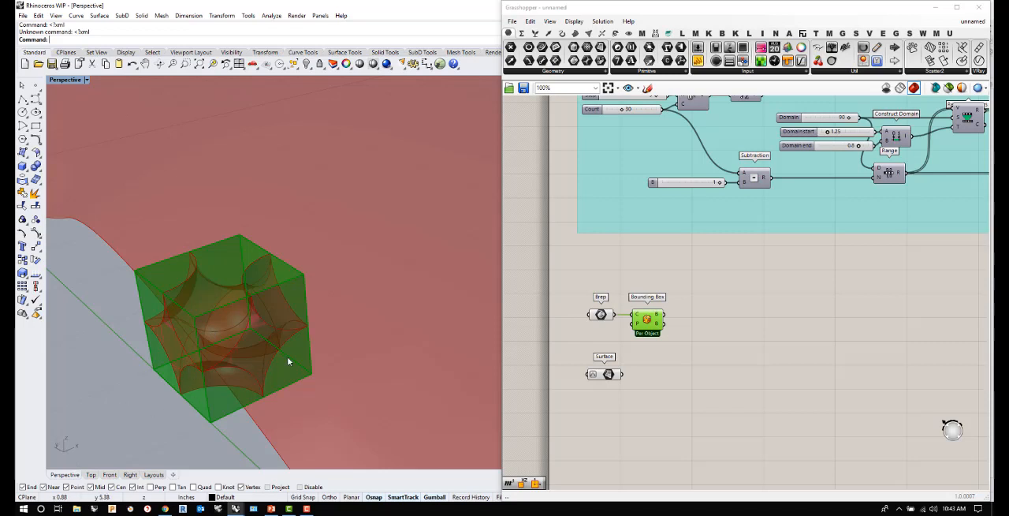
pyautogui.scroll(-5, 282, 362)
pyautogui.scroll(5, 219, 387)
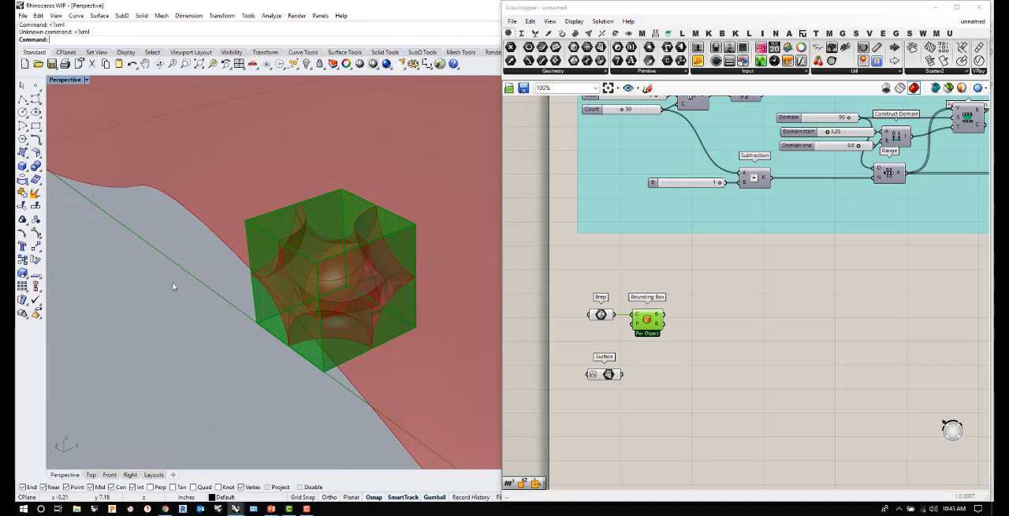
pyautogui.click(651, 350)
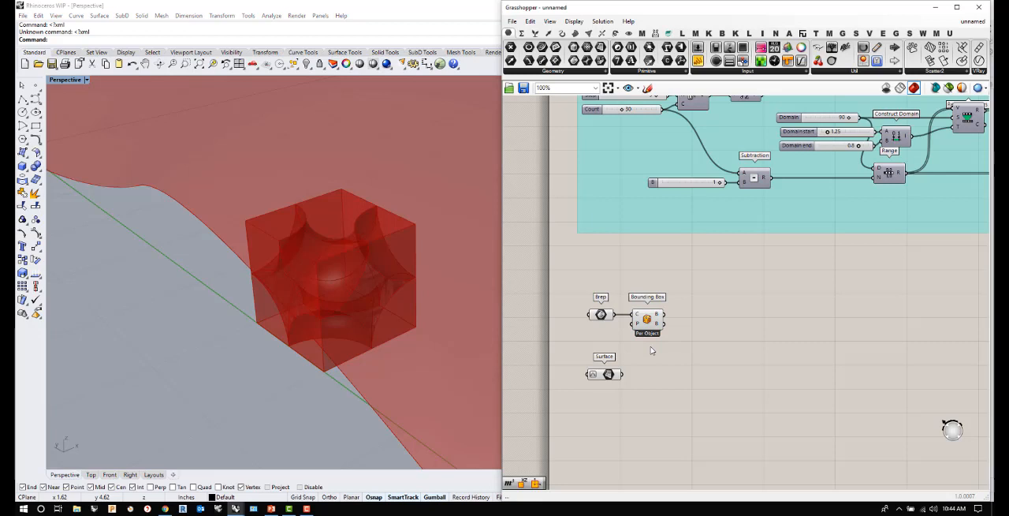
pyautogui.scroll(-6, 252, 327)
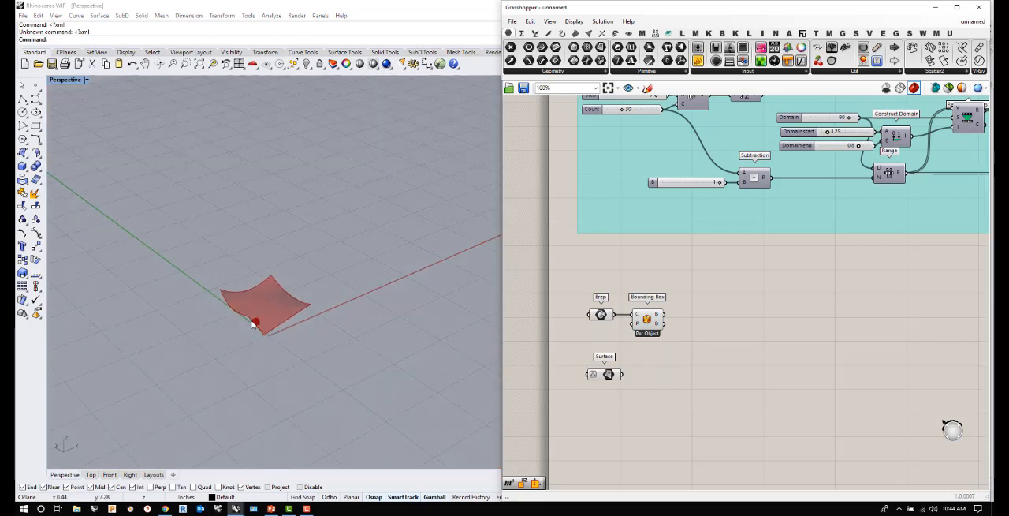
pyautogui.scroll(5, 263, 328)
pyautogui.scroll(3, 262, 324)
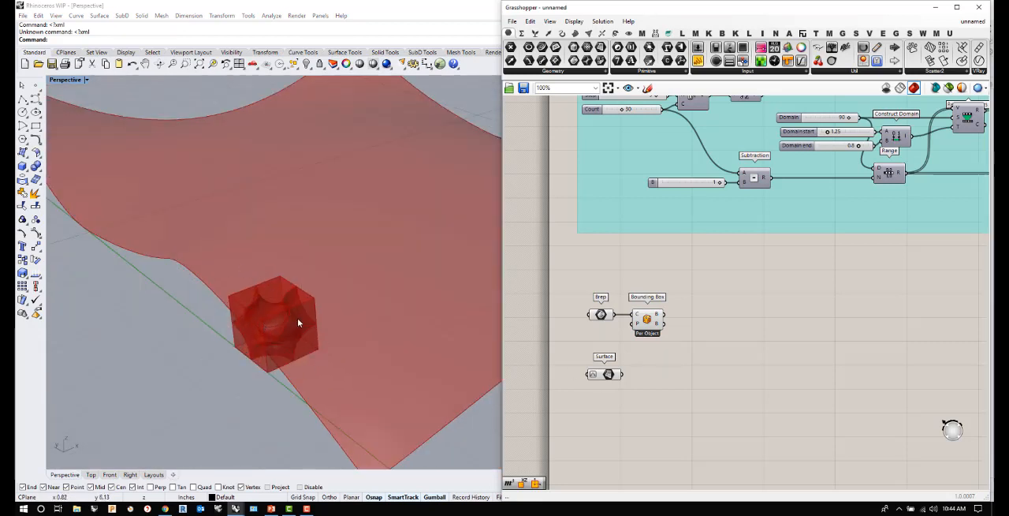
pyautogui.click(648, 318)
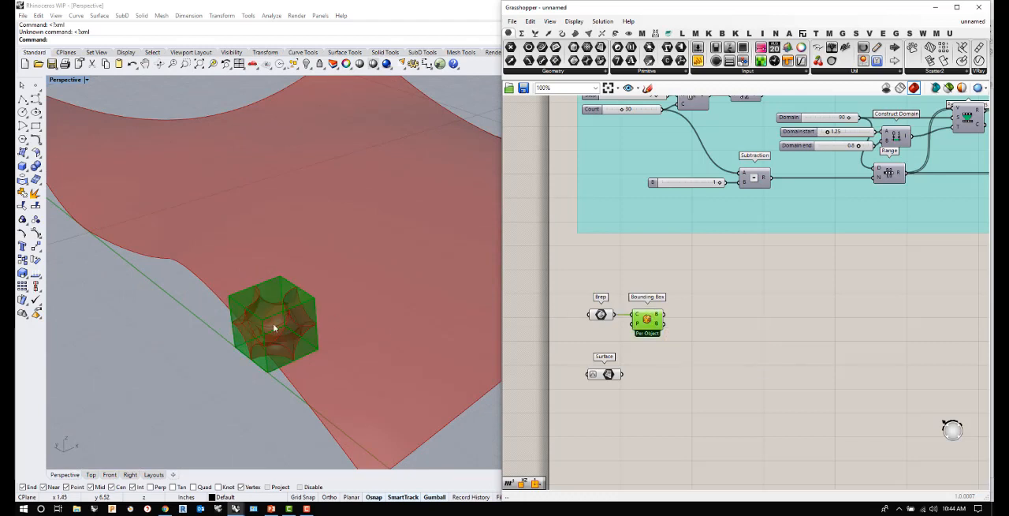
# - Add a Surface Box component to the right of the Surface parameter and connect the Surface output to its S input
pyautogui.scroll(-5, 245, 324)
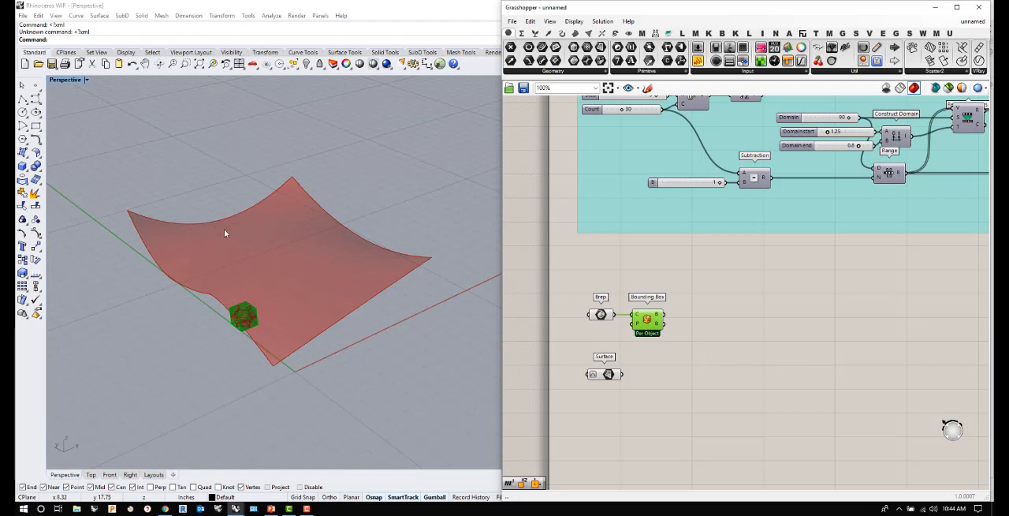
pyautogui.doubleClick(662, 381)
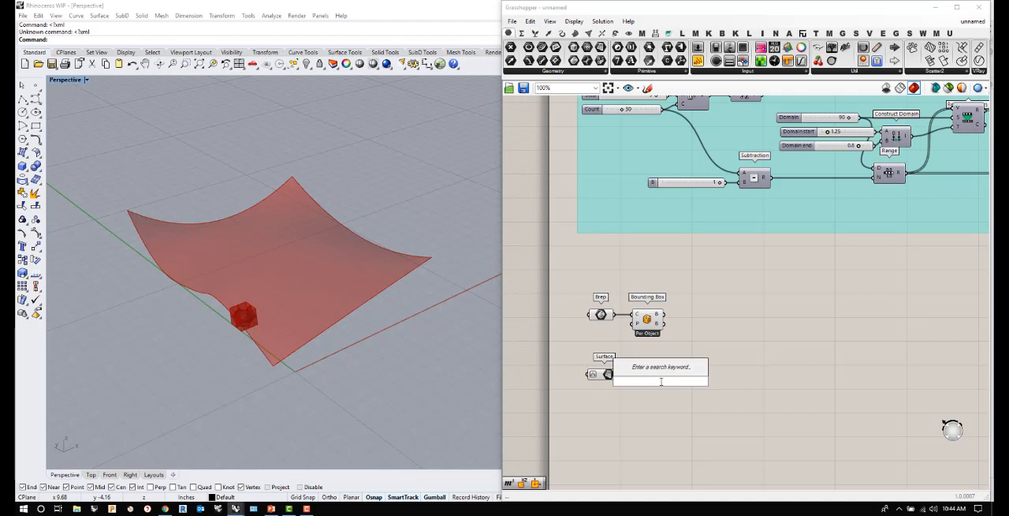
pyautogui.write('ox')
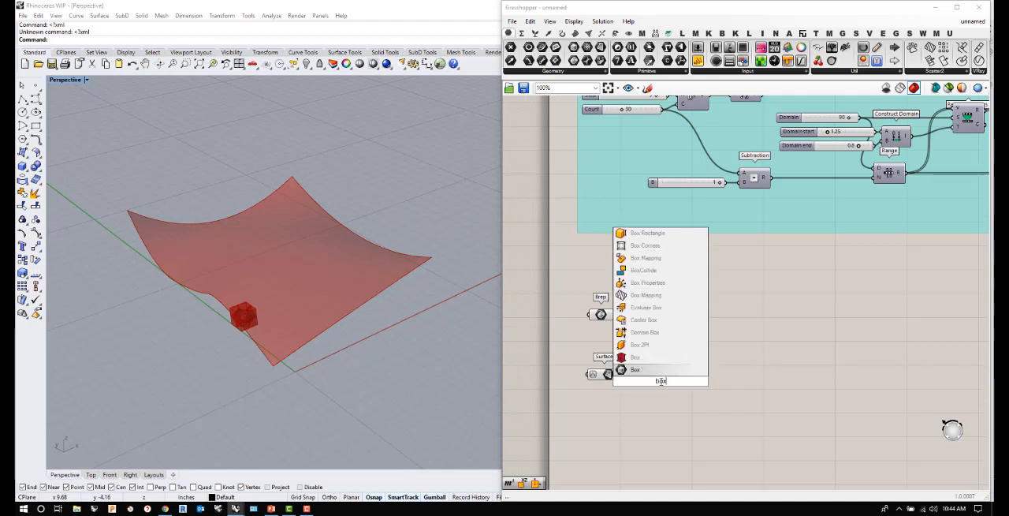
pyautogui.press('BackSpace')
pyautogui.press('BackSpace')
pyautogui.press('BackSpace')
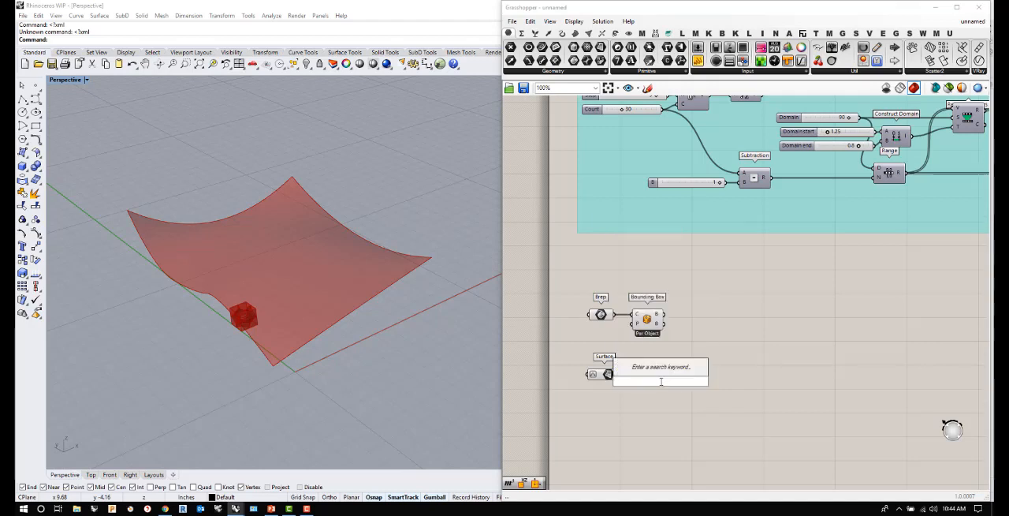
pyautogui.write('surface')
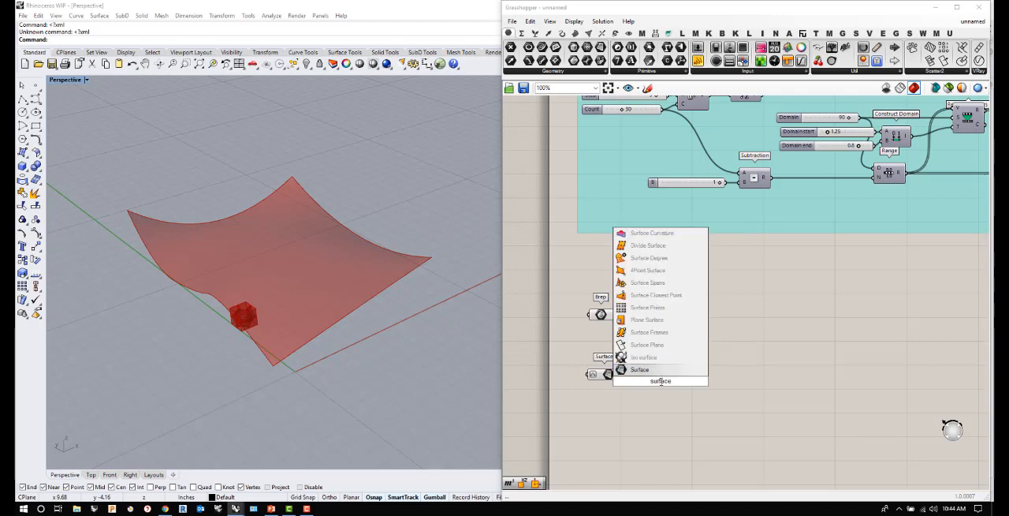
pyautogui.write(' box')
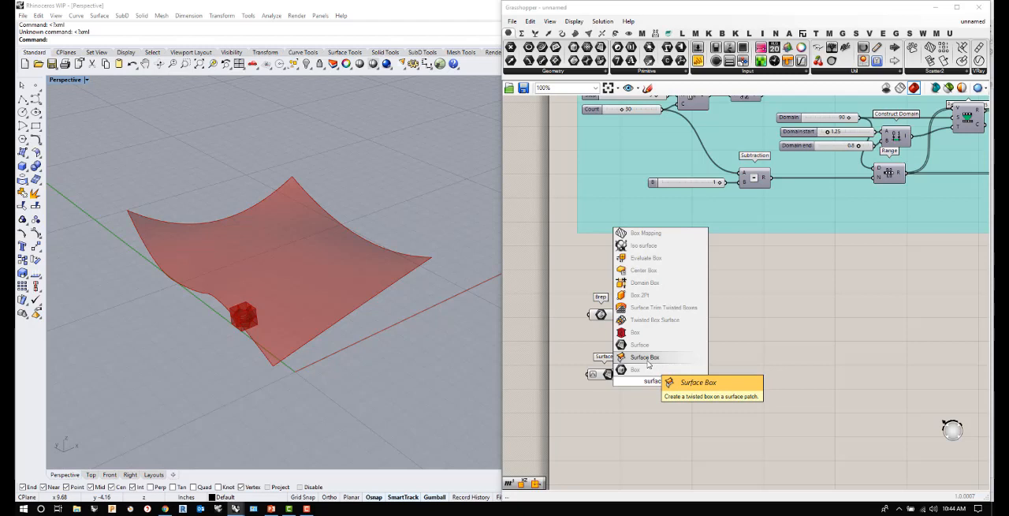
pyautogui.click(648, 363)
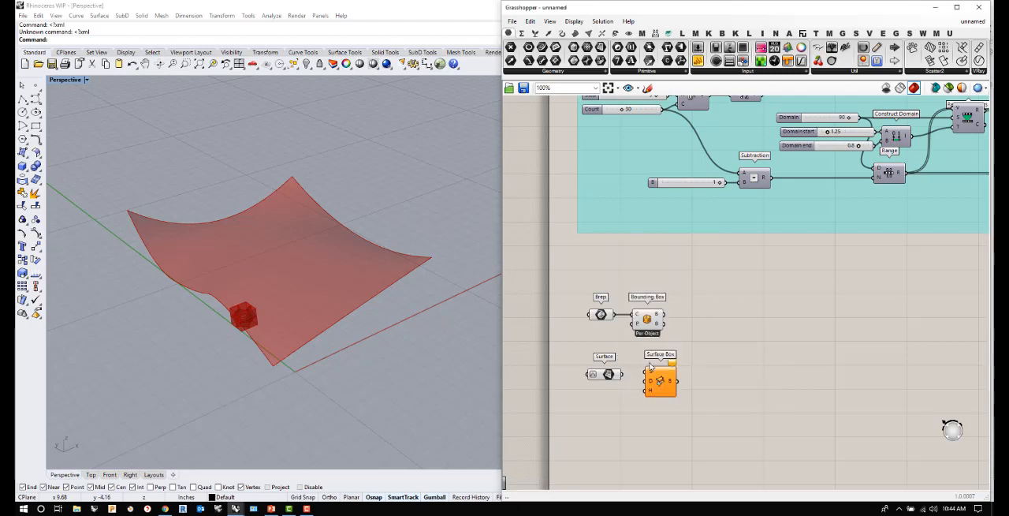
pyautogui.moveTo(665, 382); pyautogui.dragTo(756, 383)
pyautogui.moveTo(622, 375); pyautogui.dragTo(774, 389)
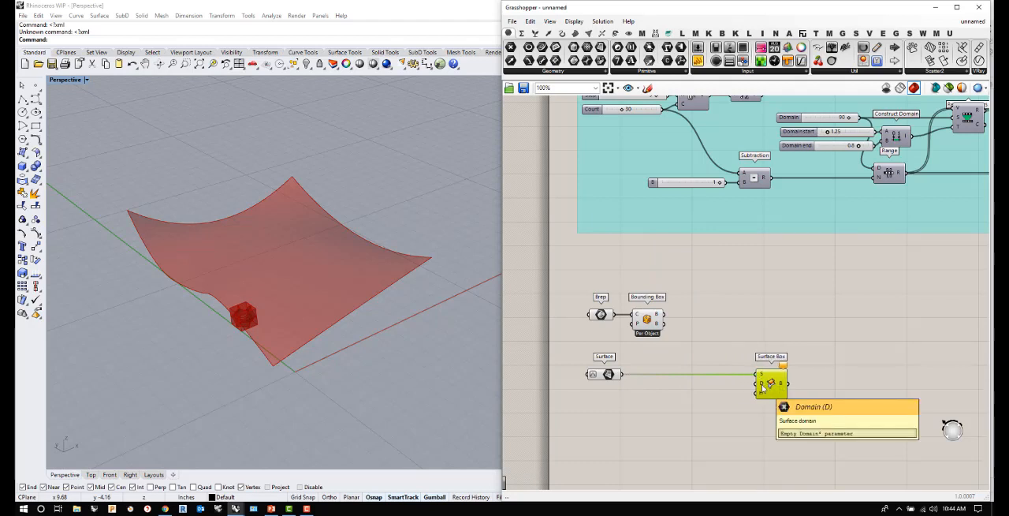
pyautogui.doubleClick(642, 394)
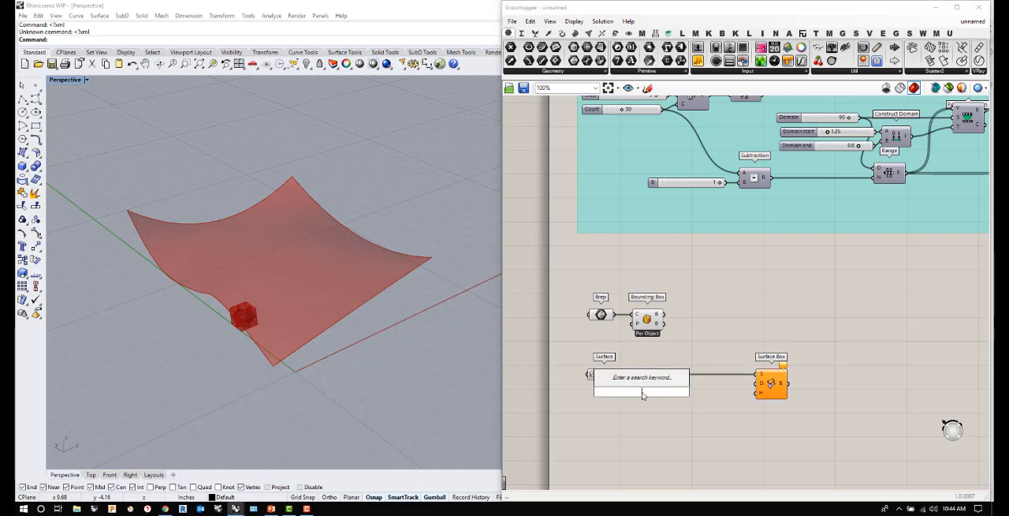
pyautogui.write('domain')
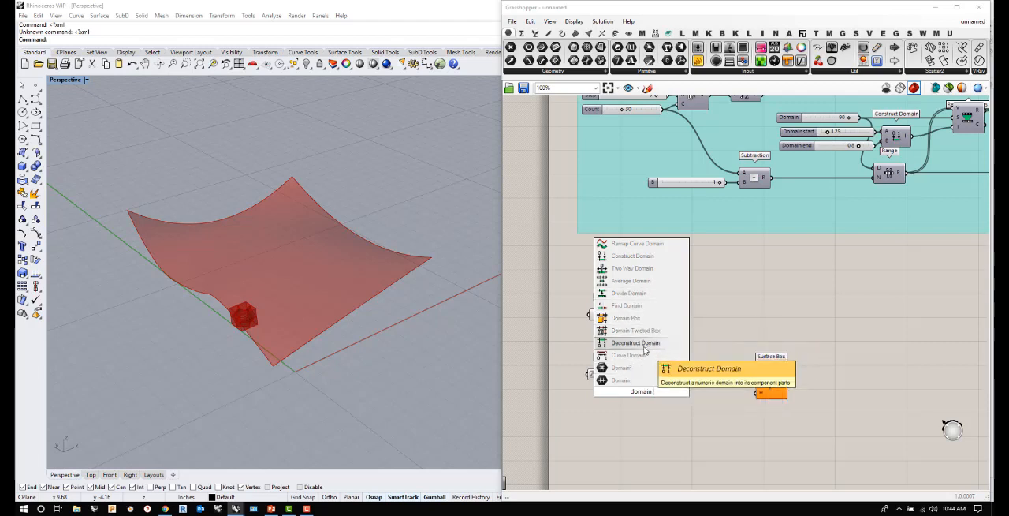
pyautogui.write('construct')
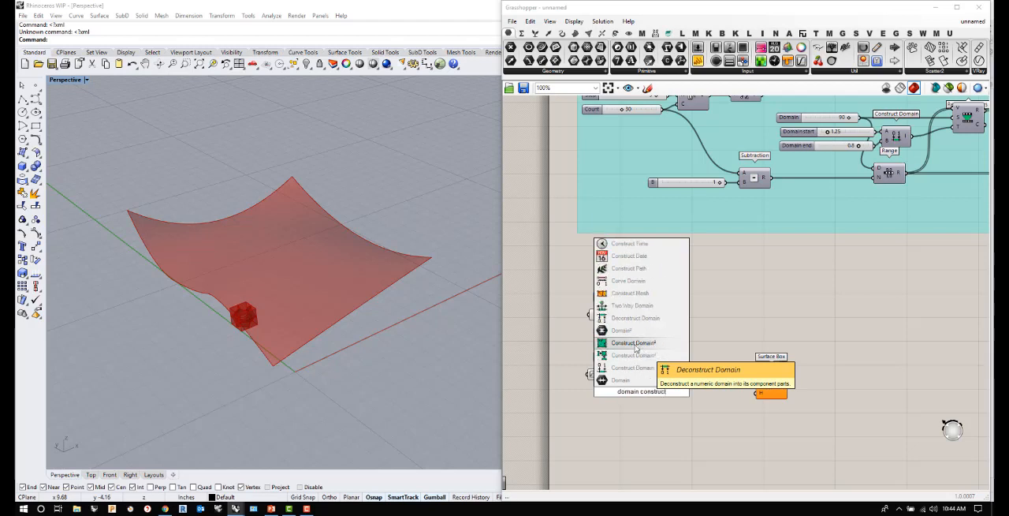
pyautogui.click(638, 355)
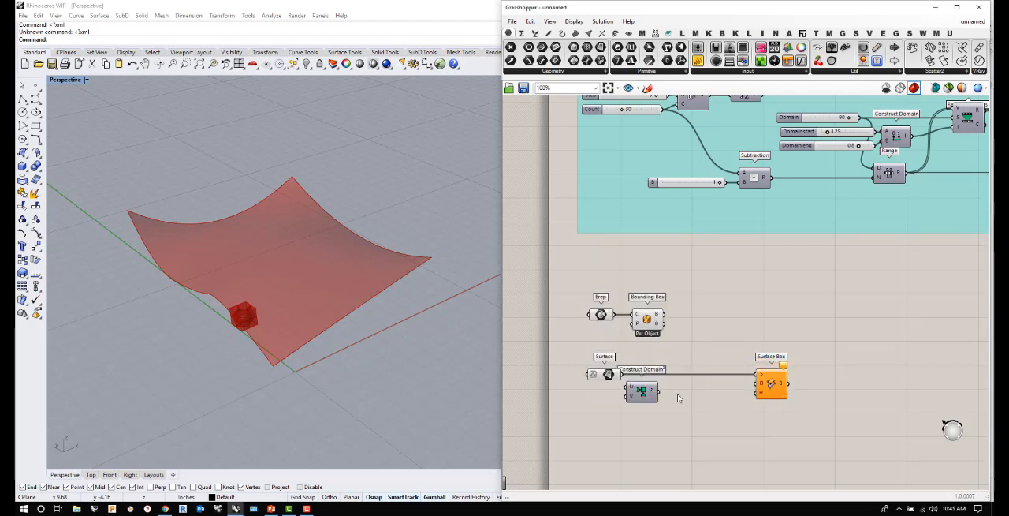
pyautogui.moveTo(641, 395); pyautogui.dragTo(656, 396)
pyautogui.press('Delete')
# - Add a Divide Domain² component below the Surface wire and connect the Surface output to its I input
pyautogui.doubleClick(682, 402)
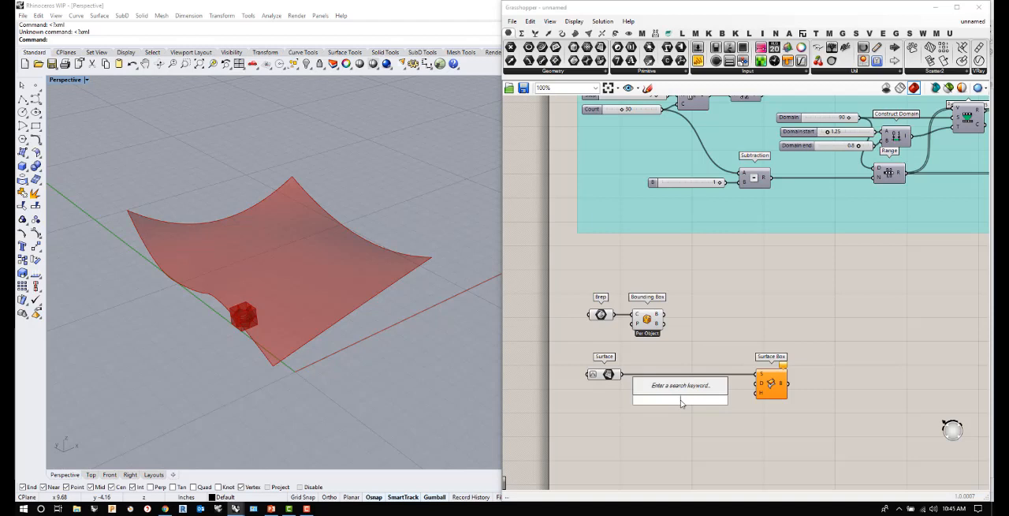
pyautogui.write('divide domain')
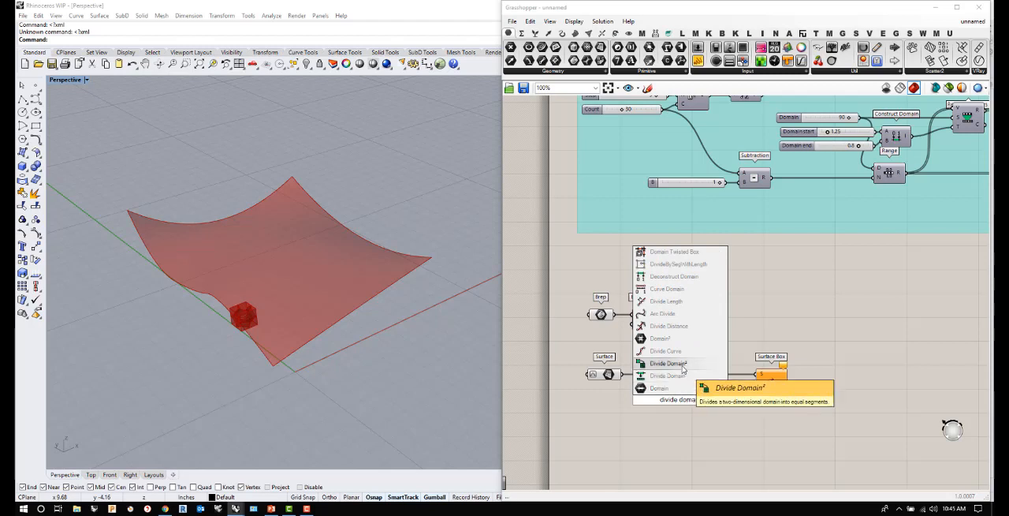
pyautogui.click(683, 377)
pyautogui.moveTo(622, 373); pyautogui.dragTo(674, 400)
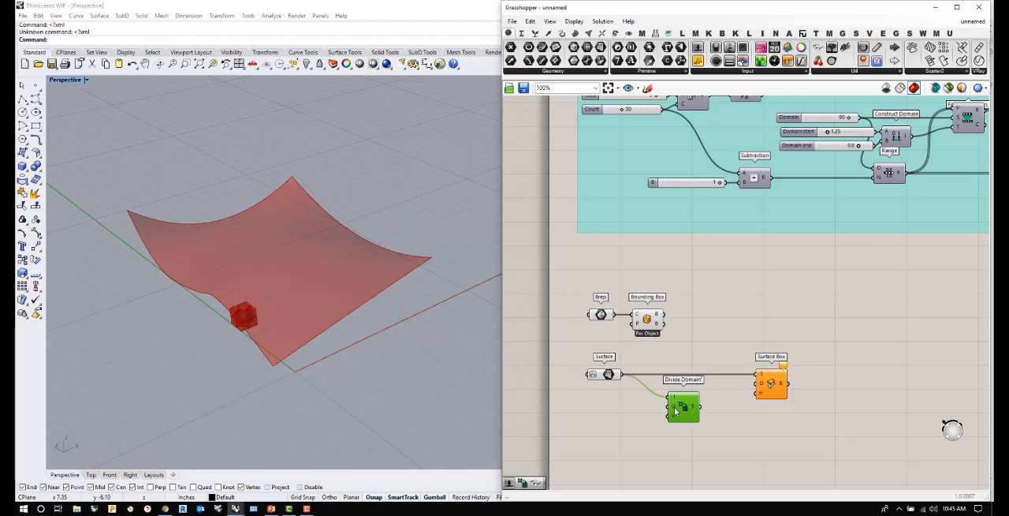
# - Create two number sliders set to 7 and connect them to the U and V count inputs of Divide Domain²
pyautogui.click(608, 416)
pyautogui.doubleClick(607, 416)
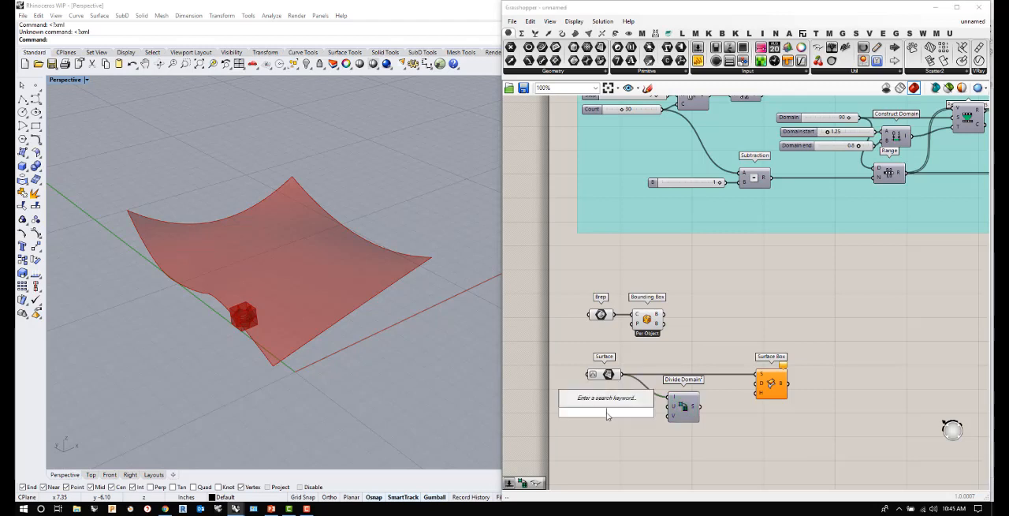
pyautogui.write('7')
pyautogui.press('Return')
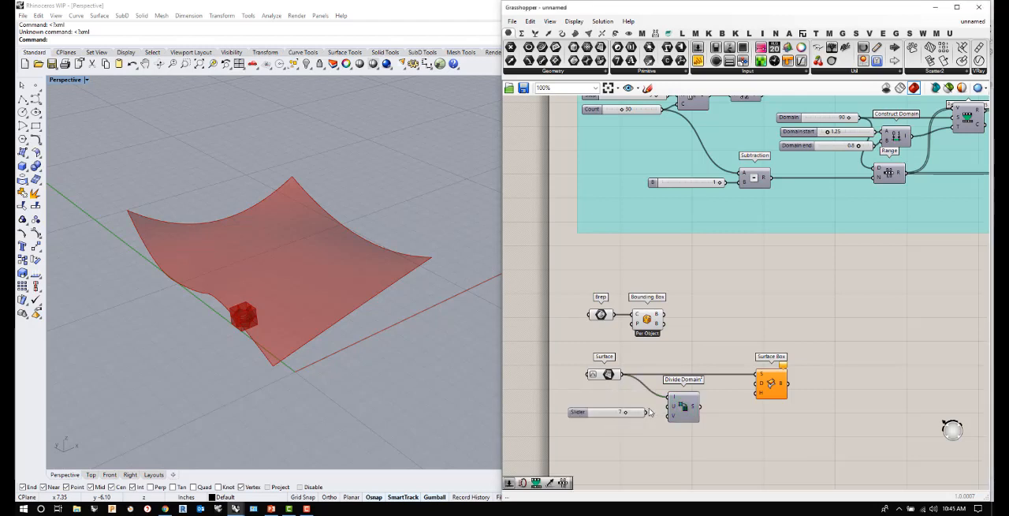
pyautogui.moveTo(628, 419); pyautogui.dragTo(672, 414)
pyautogui.hotkey('ctrl', 'c')
pyautogui.hotkey('ctrl', 'v')
pyautogui.click(693, 429)
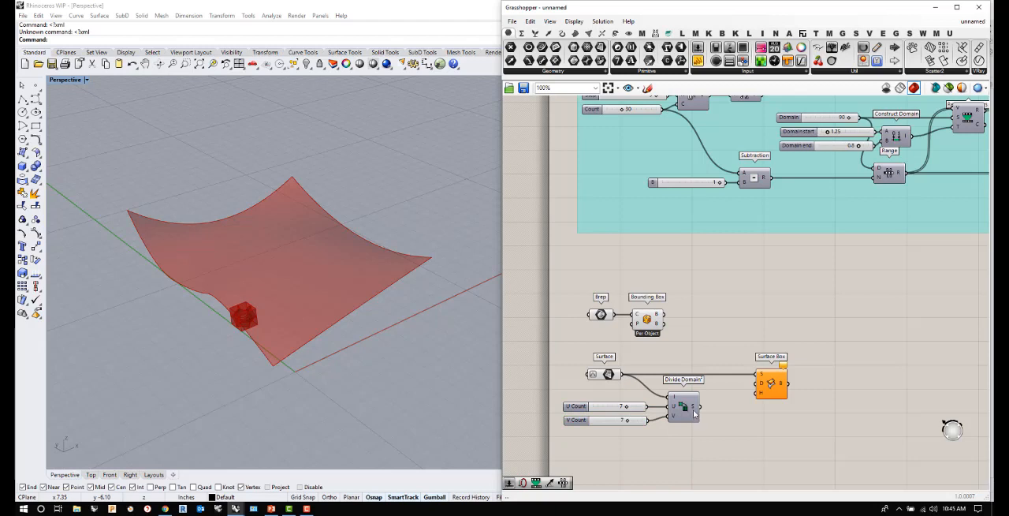
# - Connect the Divide Domain² S output to the Surface Box D input and inspect the resulting twisted boxes on the surface
pyautogui.moveTo(694, 409)
pyautogui.scroll(-2, 847, 201)
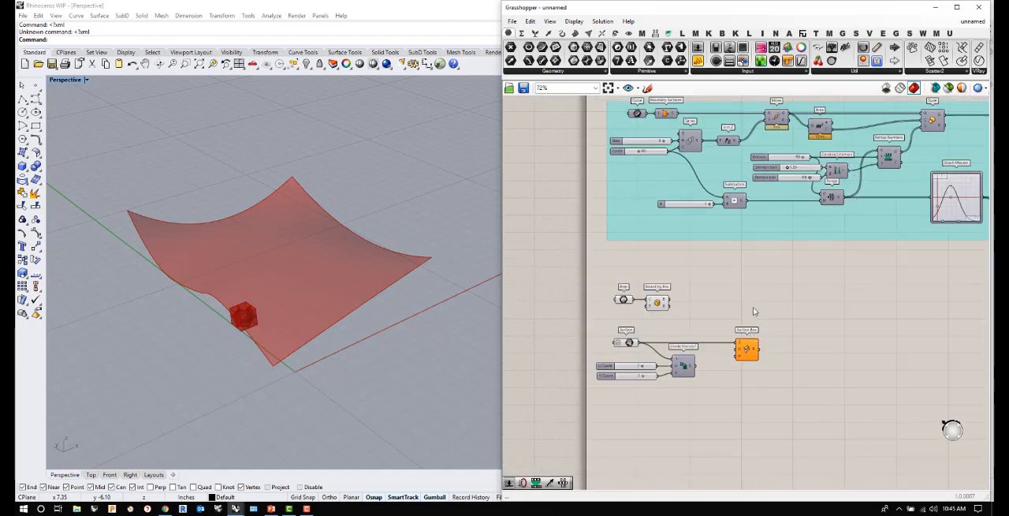
pyautogui.scroll(2, 694, 375)
pyautogui.moveTo(701, 369); pyautogui.dragTo(760, 341)
pyautogui.moveTo(386, 326); pyautogui.dragTo(403, 305, button='right')
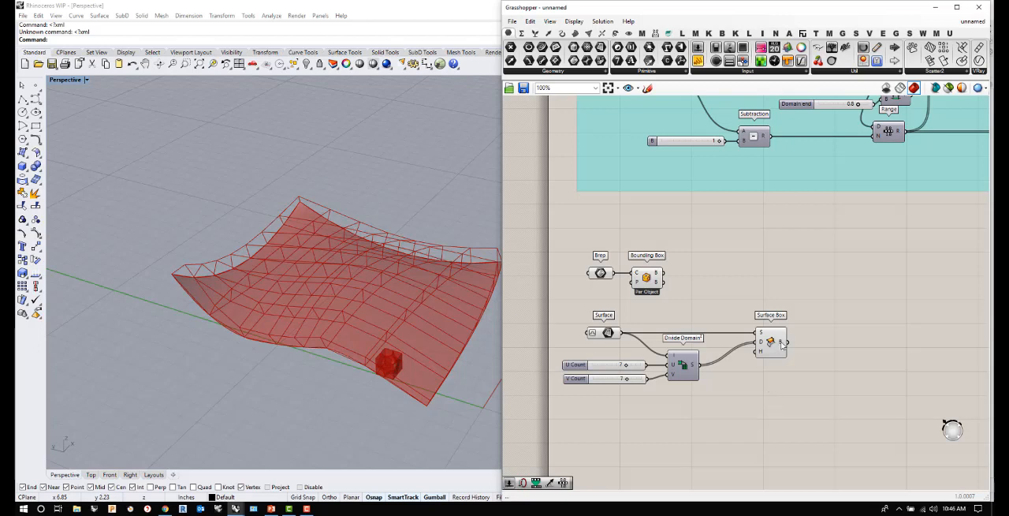
pyautogui.moveTo(781, 344)
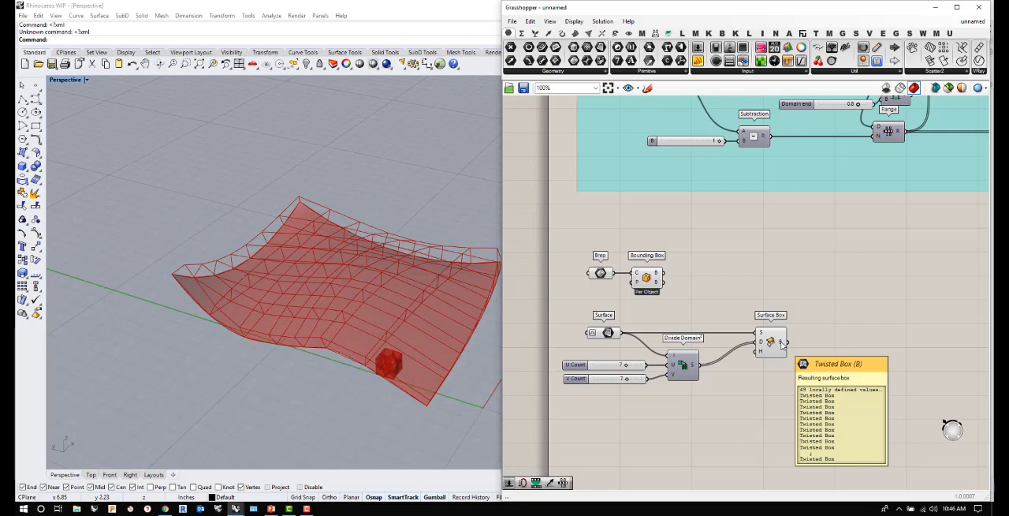
# - Add a Box Morph component to the right of Surface Box
pyautogui.doubleClick(827, 353)
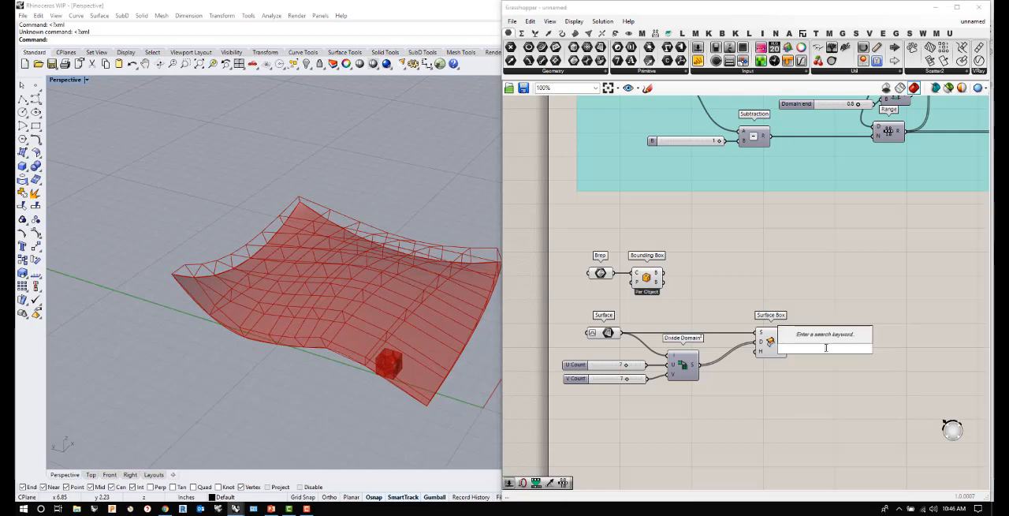
pyautogui.write('box morph')
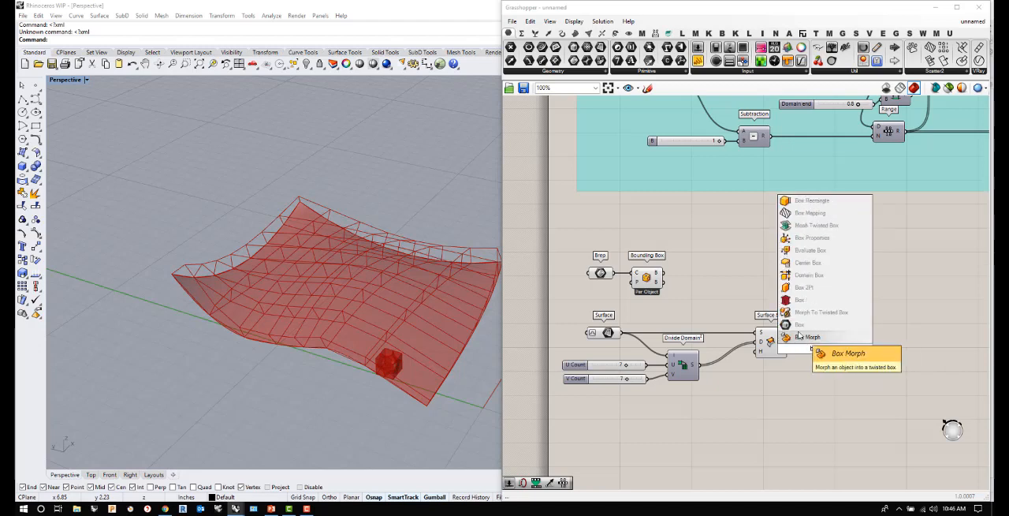
pyautogui.click(810, 336)
pyautogui.scroll(4, 819, 347)
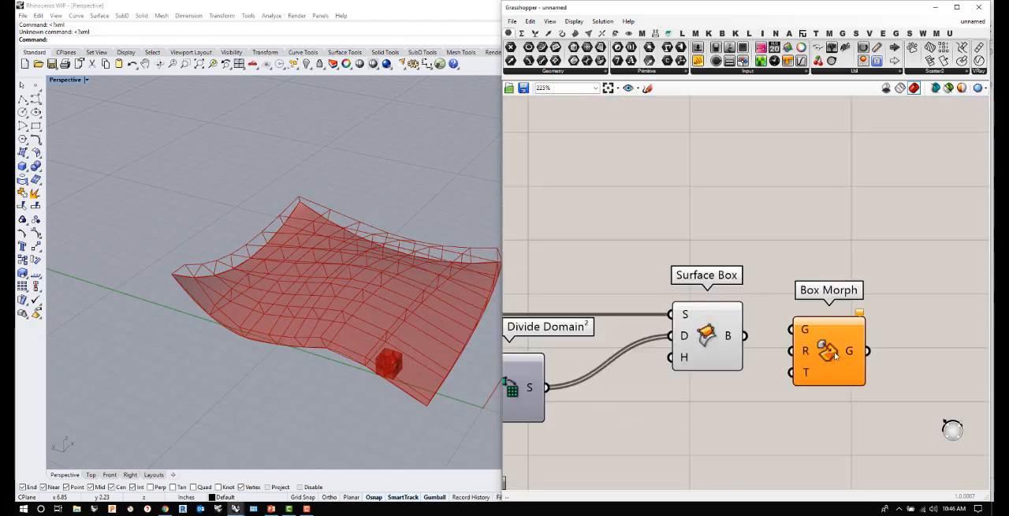
pyautogui.scroll(-4, 835, 355)
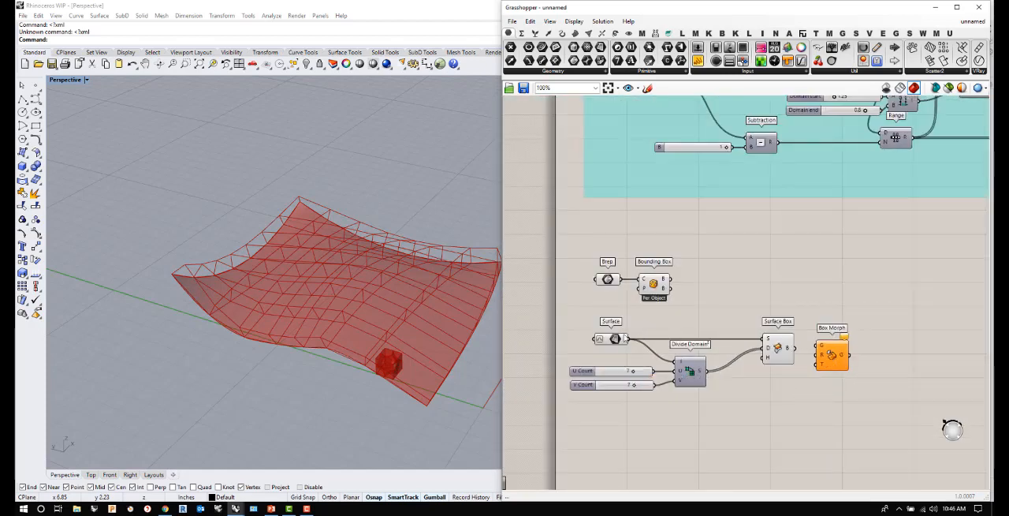
# - Align Box Morph with the Brep row, connecting the Brep to its G input and the Bounding Box's upper B output to R
pyautogui.click(651, 282)
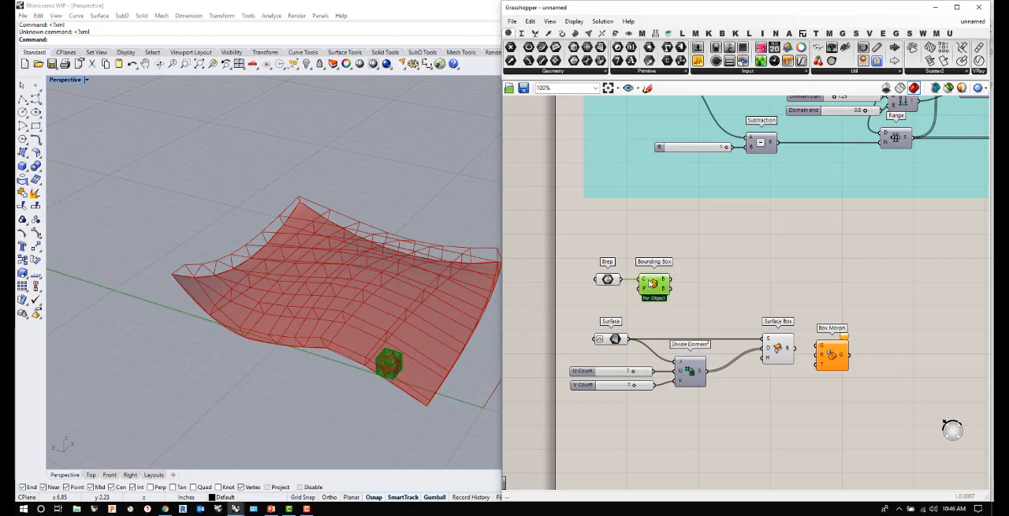
pyautogui.moveTo(670, 287); pyautogui.dragTo(847, 288)
pyautogui.moveTo(659, 288); pyautogui.dragTo(659, 300)
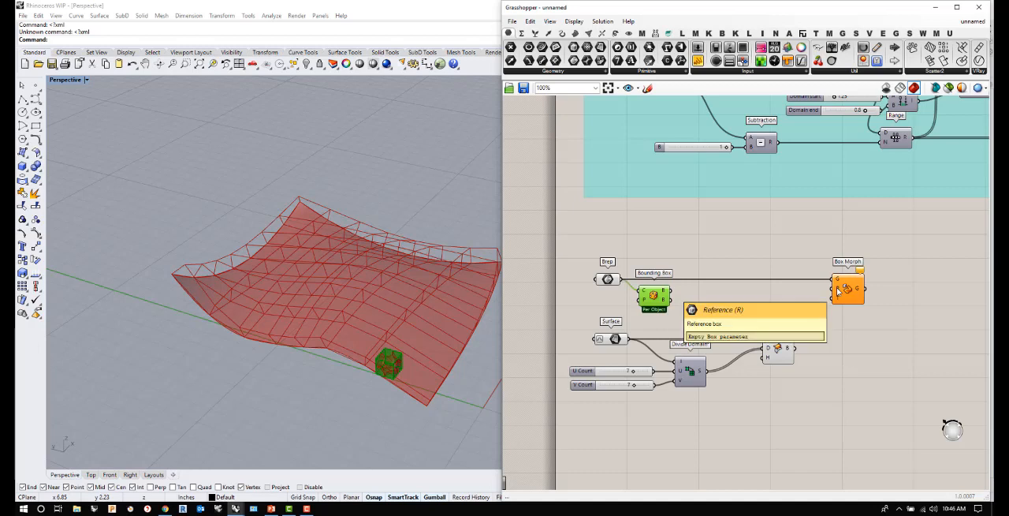
pyautogui.moveTo(669, 291); pyautogui.dragTo(830, 288)
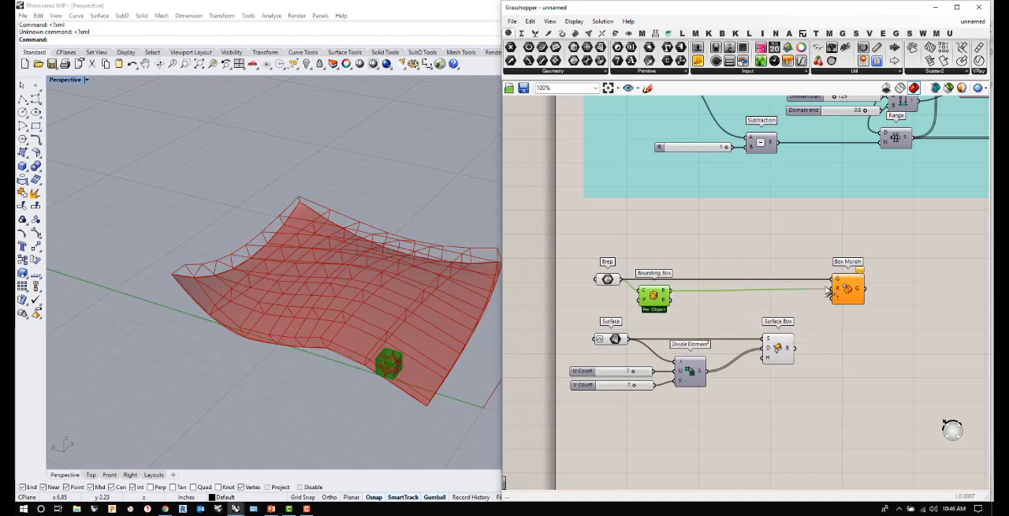
pyautogui.click(815, 335)
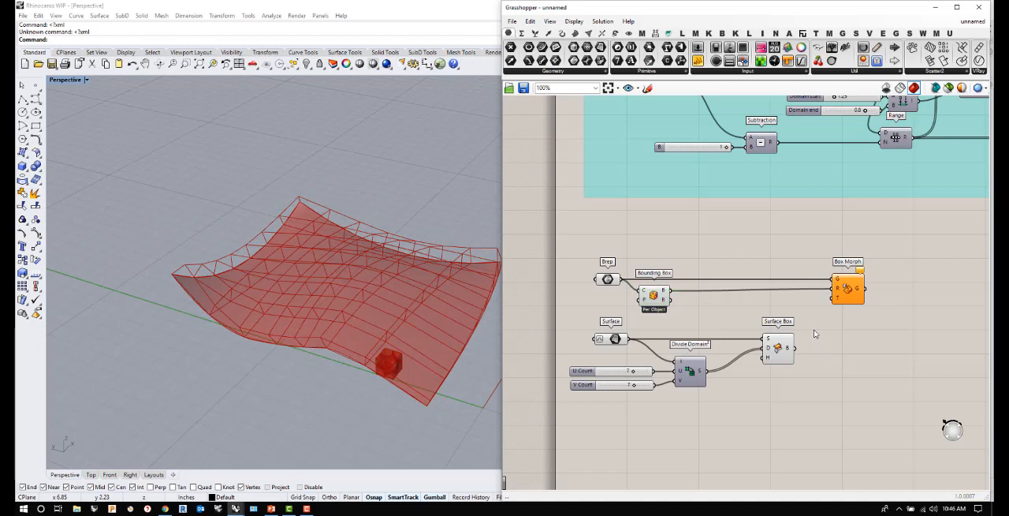
# - Check the surface boxes against the module, and connect the Surface Box B output to the Box Morph T input
pyautogui.click(781, 351)
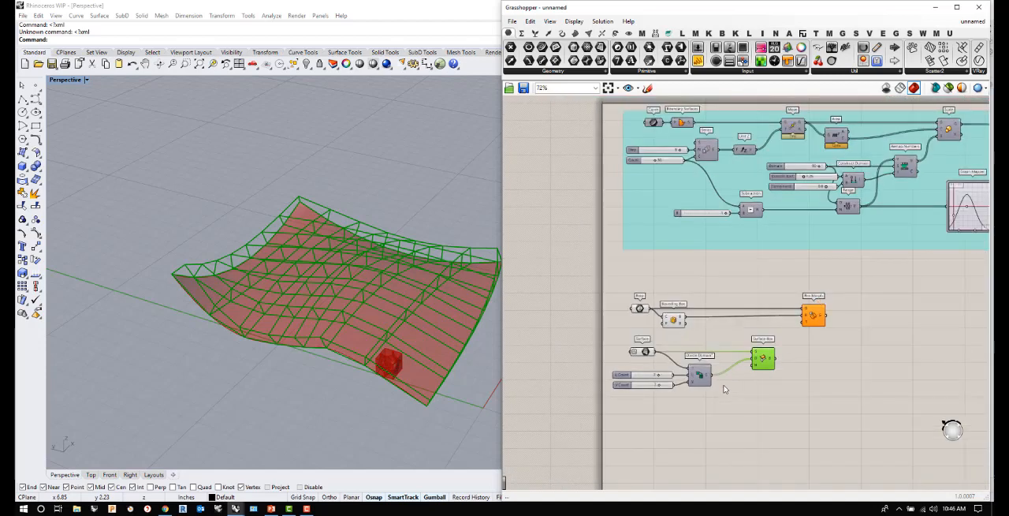
pyautogui.scroll(-3, 433, 362)
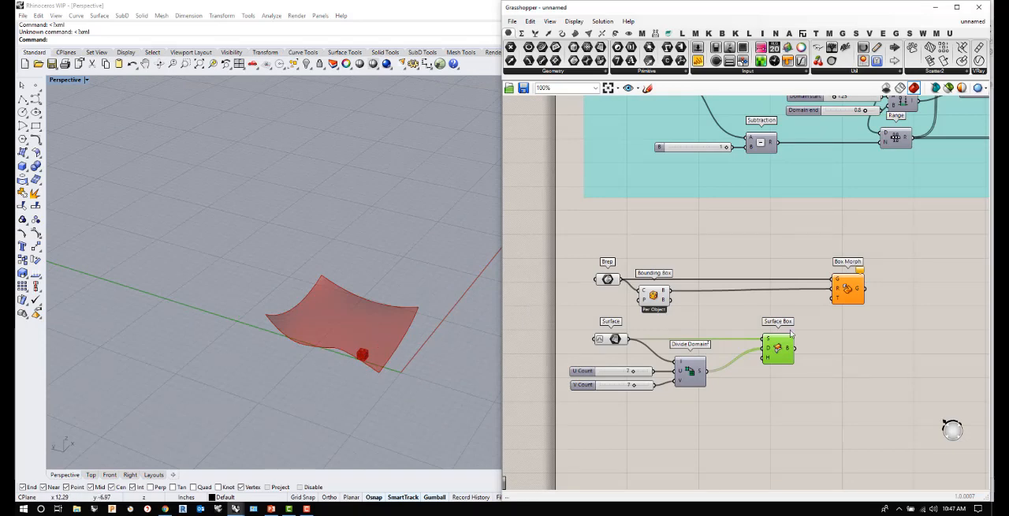
pyautogui.scroll(3, 796, 350)
pyautogui.scroll(8, 362, 341)
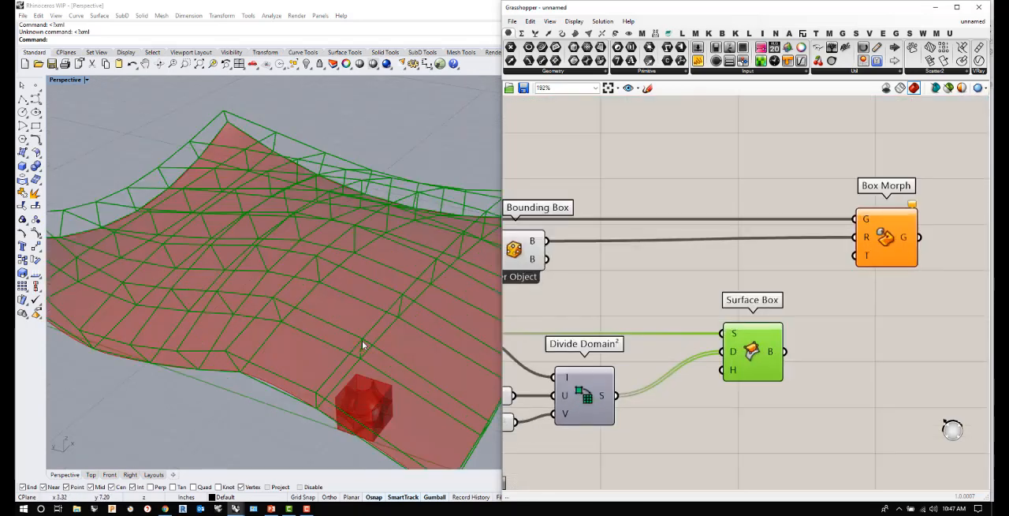
pyautogui.scroll(-3, 363, 340)
pyautogui.moveTo(791, 353); pyautogui.dragTo(857, 260)
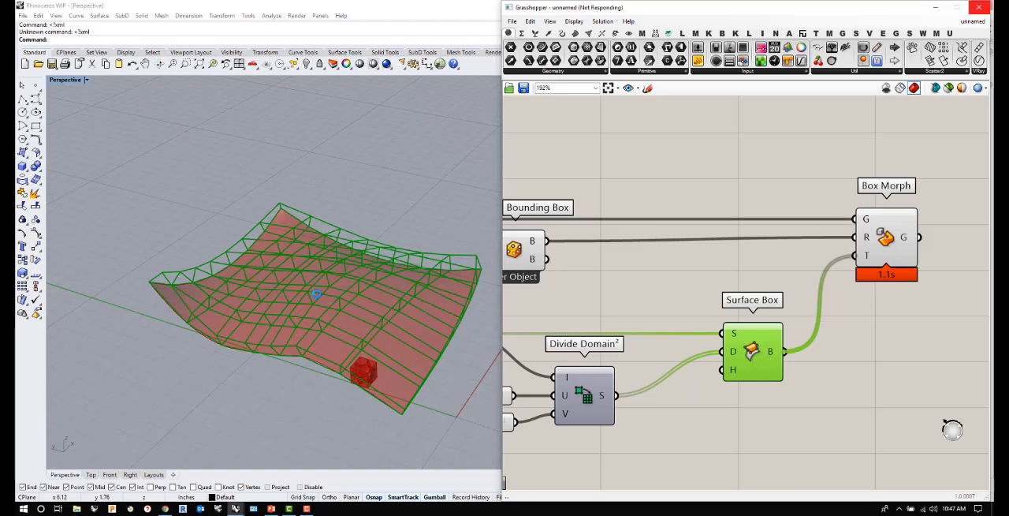
# - Bring the Grasshopper window back up and frame the Box Morph definition on the canvas
pyautogui.click(375, 385)
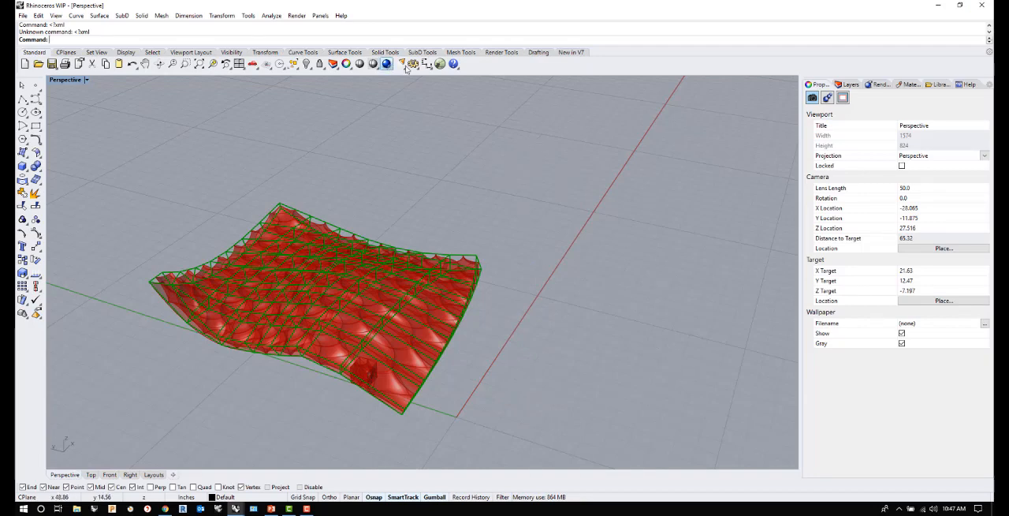
pyautogui.click(439, 64)
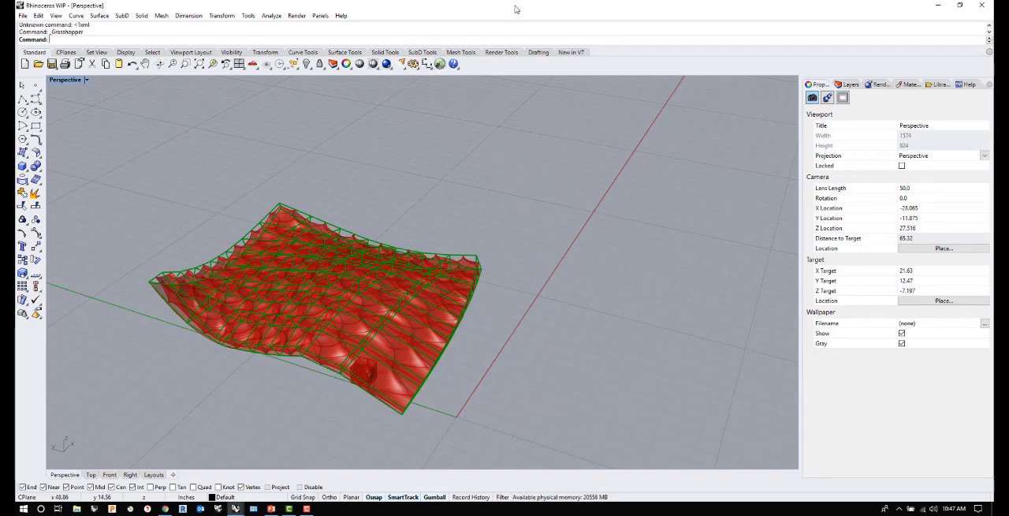
pyautogui.scroll(-3, 789, 319)
pyautogui.scroll(2, 725, 322)
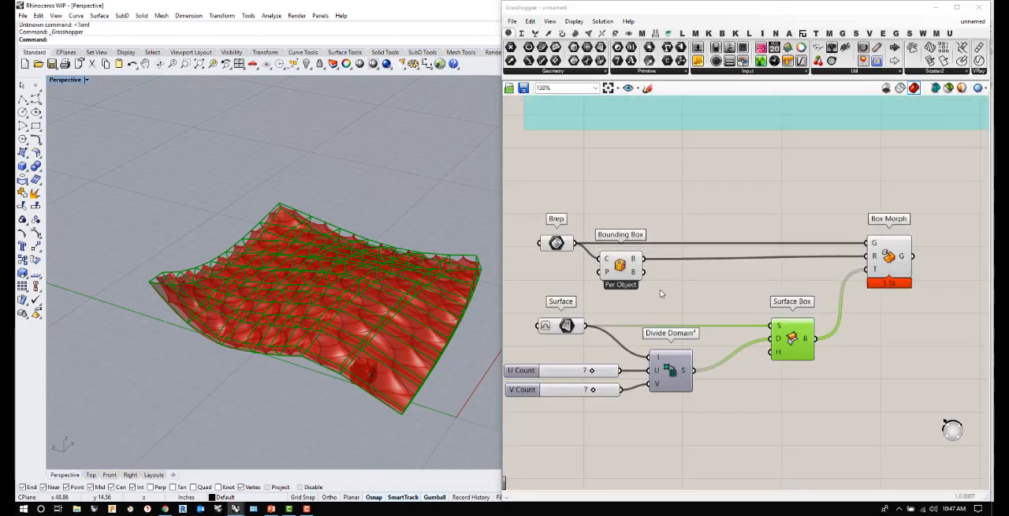
# - Turn off the previews of the Bounding Box and Brep components
pyautogui.rightClick(620, 265)
pyautogui.click(643, 282)
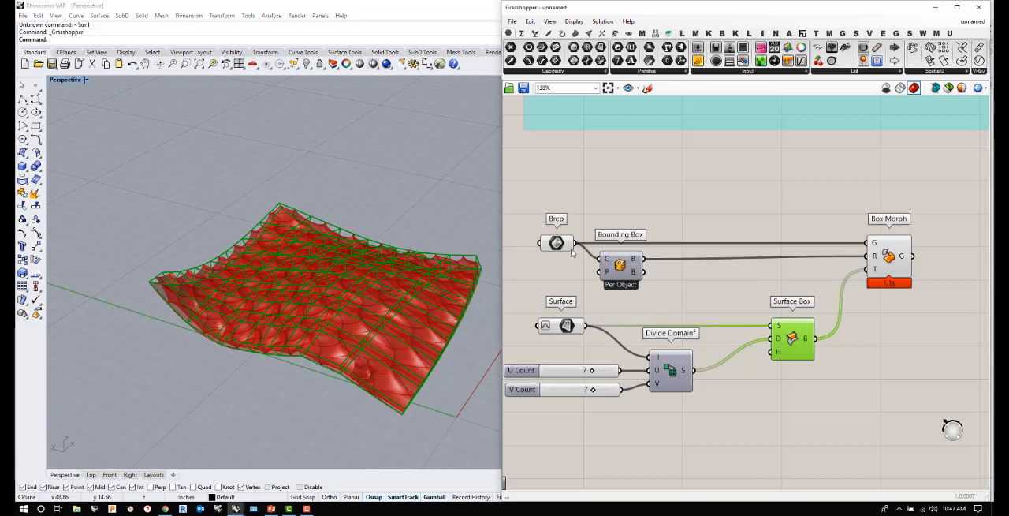
pyautogui.rightClick(558, 242)
pyautogui.click(591, 263)
pyautogui.moveTo(374, 353); pyautogui.dragTo(340, 335, button='right')
pyautogui.scroll(-5, 360, 298)
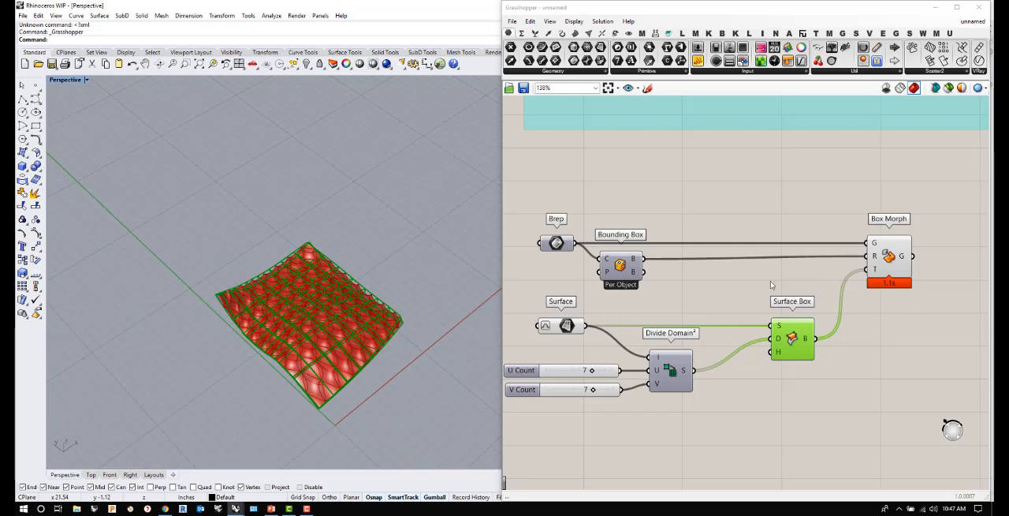
# - Add a Custom Preview component beside Box Morph and connect the Box Morph G output to its G input
pyautogui.scroll(-3, 775, 281)
pyautogui.doubleClick(895, 284)
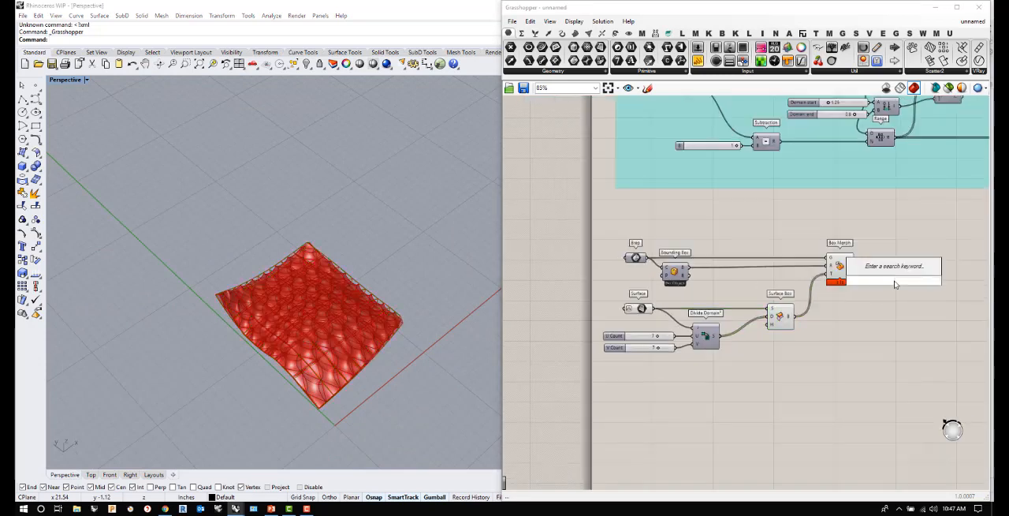
pyautogui.write('preview')
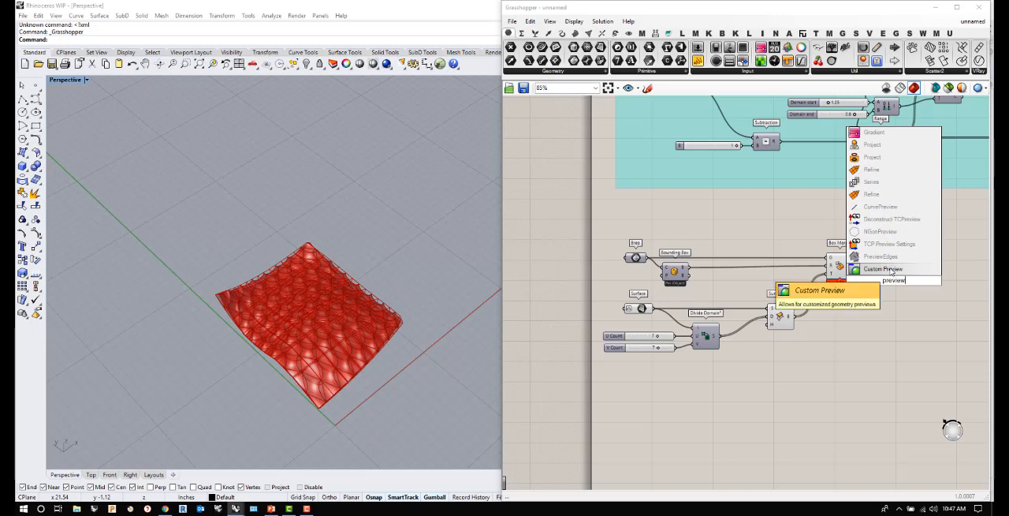
pyautogui.click(891, 269)
pyautogui.moveTo(853, 265)
pyautogui.mouseDown()
pyautogui.moveTo(886, 277)
pyautogui.moveTo(908, 272)
pyautogui.mouseUp()
pyautogui.click(873, 319)
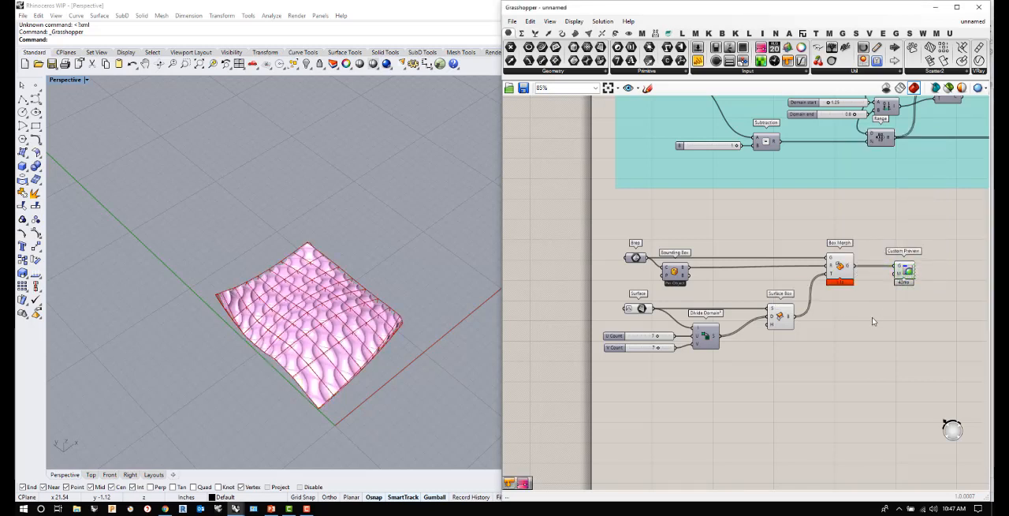
# - Add a Colour Swatch below Custom Preview and connect it to the Custom Preview M input
pyautogui.doubleClick(874, 315)
pyautogui.write('swatch')
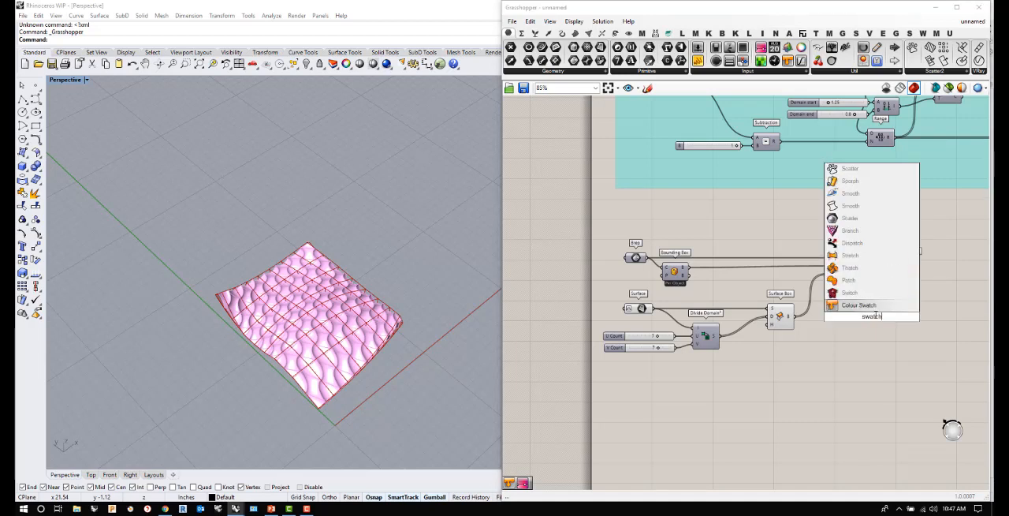
pyautogui.press('Return')
pyautogui.moveTo(892, 316); pyautogui.dragTo(898, 275)
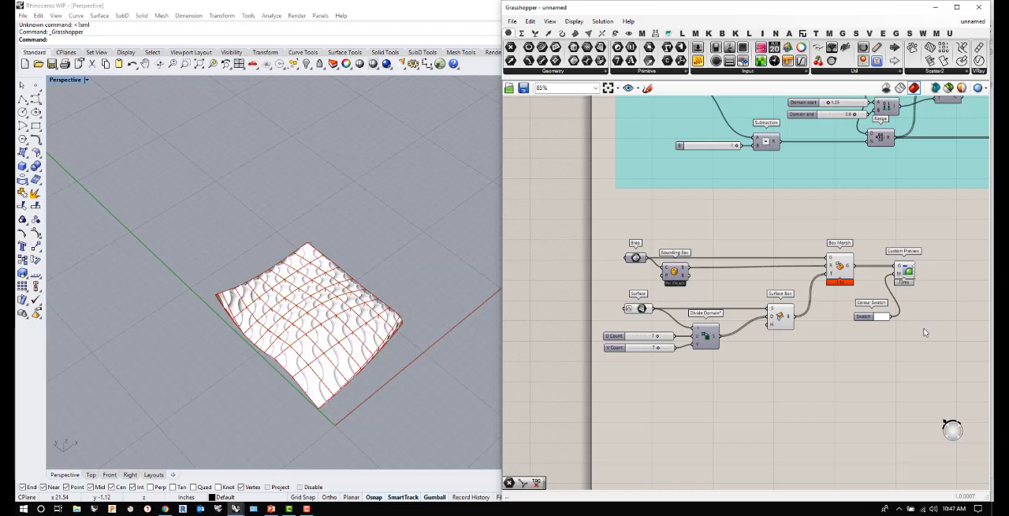
# - Change the Colour Swatch to a pale, near-white red tint and accept it
pyautogui.scroll(3, 891, 320)
pyautogui.click(881, 317)
pyautogui.moveTo(919, 355); pyautogui.dragTo(950, 359)
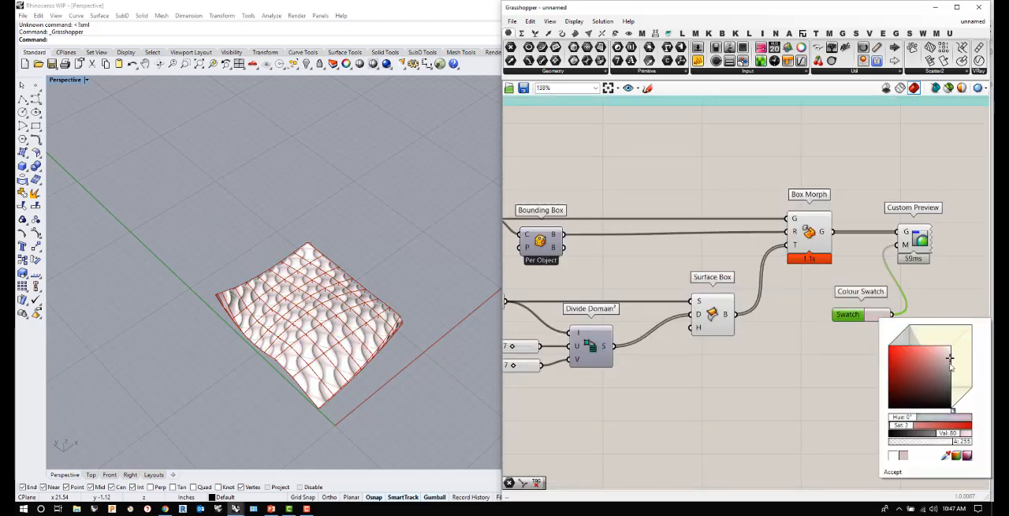
pyautogui.click(893, 472)
pyautogui.click(825, 415)
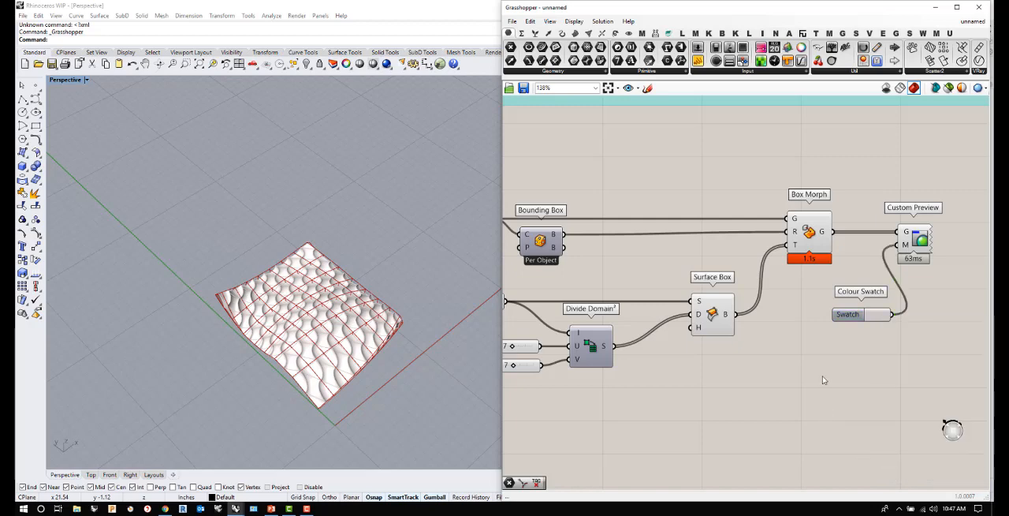
# - Turn off the preview of the Surface Box component
pyautogui.scroll(3, 407, 350)
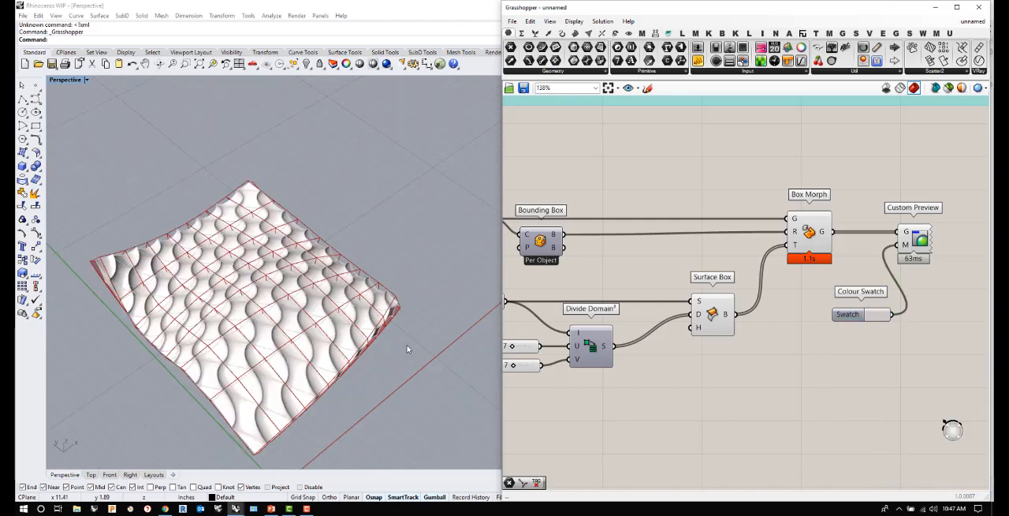
pyautogui.click(714, 314)
pyautogui.rightClick(715, 314)
pyautogui.click(737, 337)
# - Inspect the morphed surface, set the Perspective viewport to Arctic display mode, and dismiss the drive notification
pyautogui.moveTo(300, 319); pyautogui.dragTo(249, 386, button='right')
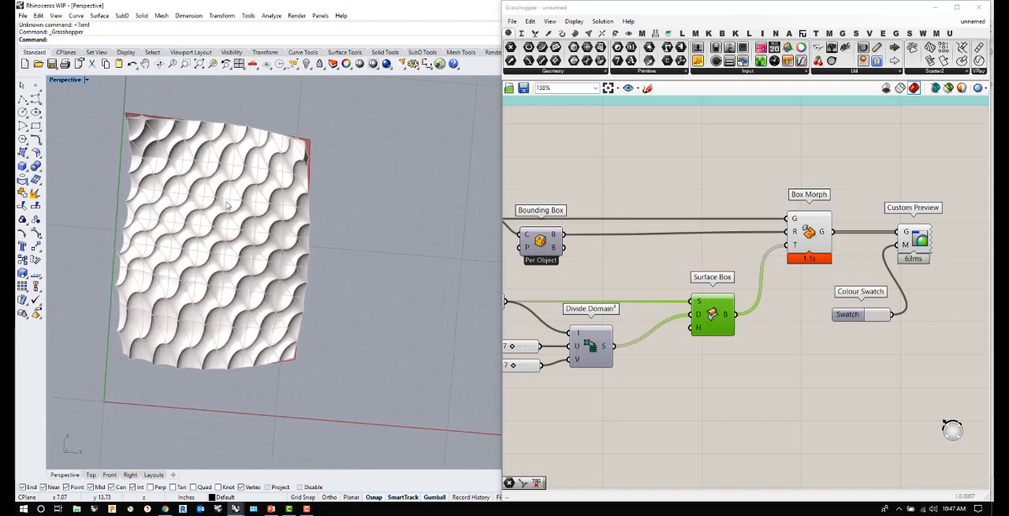
pyautogui.moveTo(213, 261); pyautogui.dragTo(220, 210, button='right')
pyautogui.scroll(6, 219, 209)
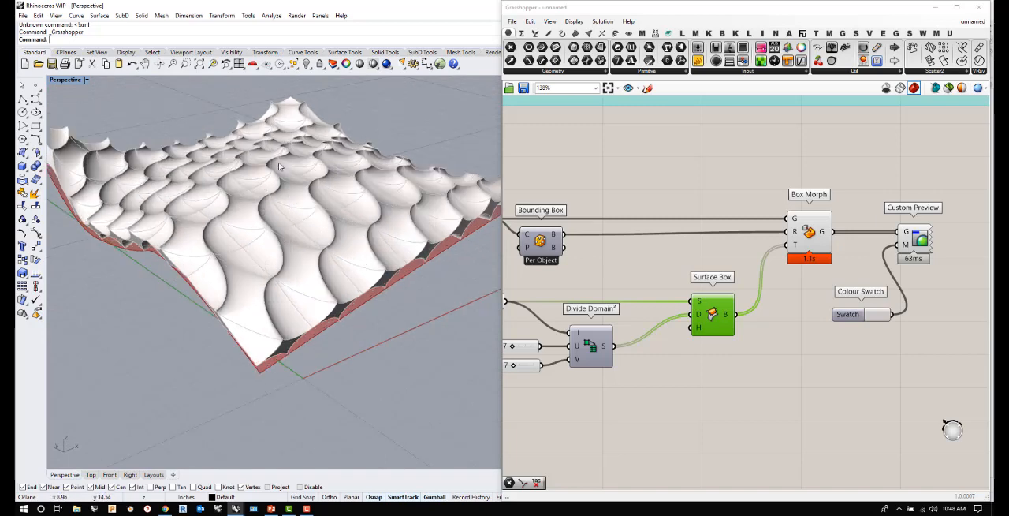
pyautogui.scroll(-3, 284, 227)
pyautogui.scroll(-2, 334, 270)
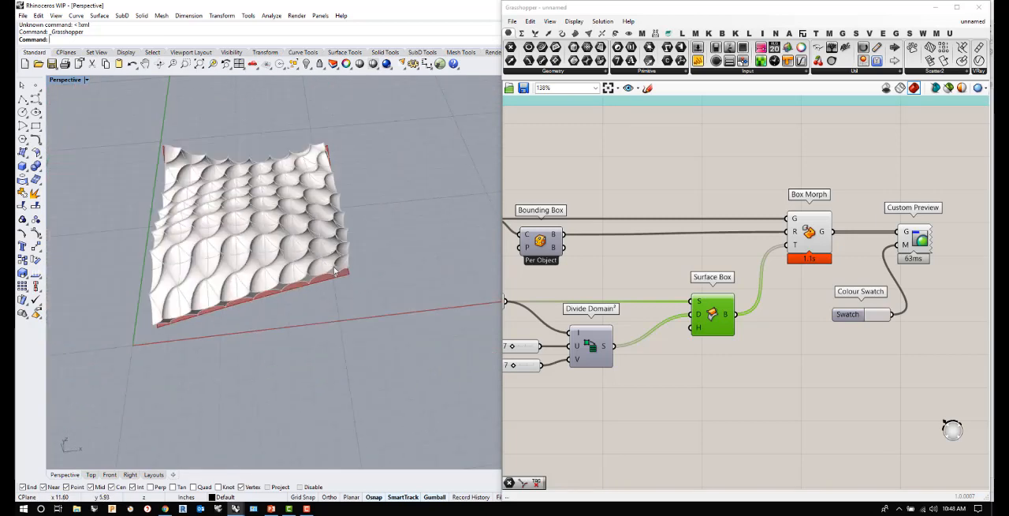
pyautogui.scroll(2, 197, 205)
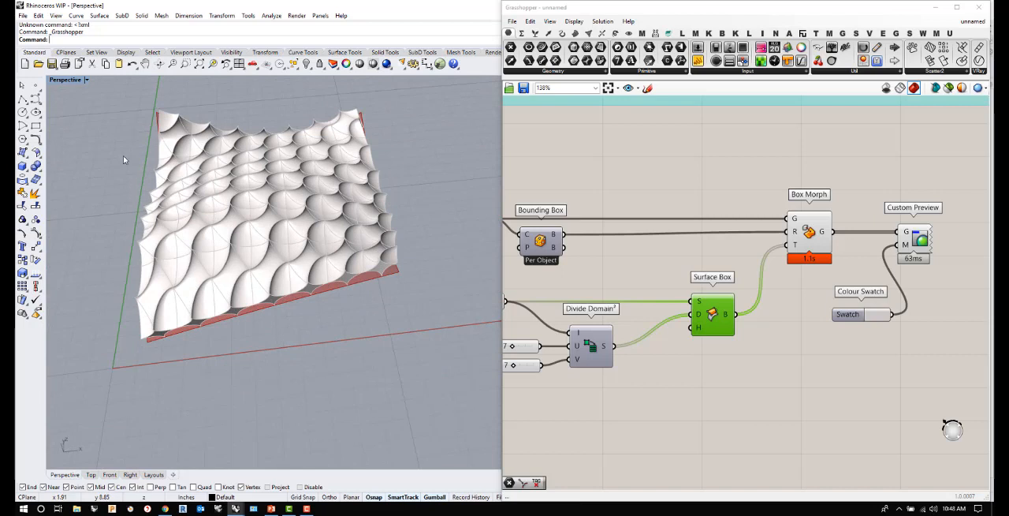
pyautogui.click(86, 80)
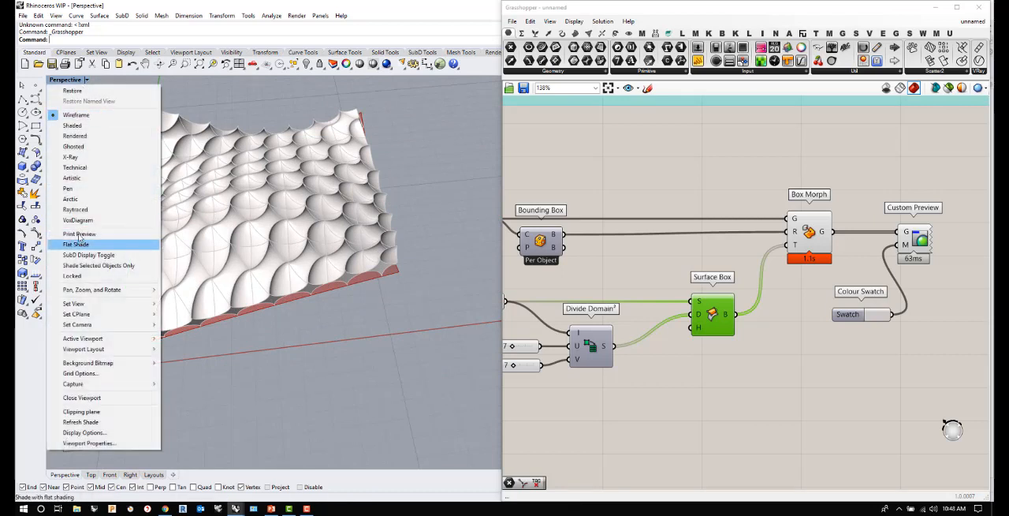
pyautogui.click(77, 199)
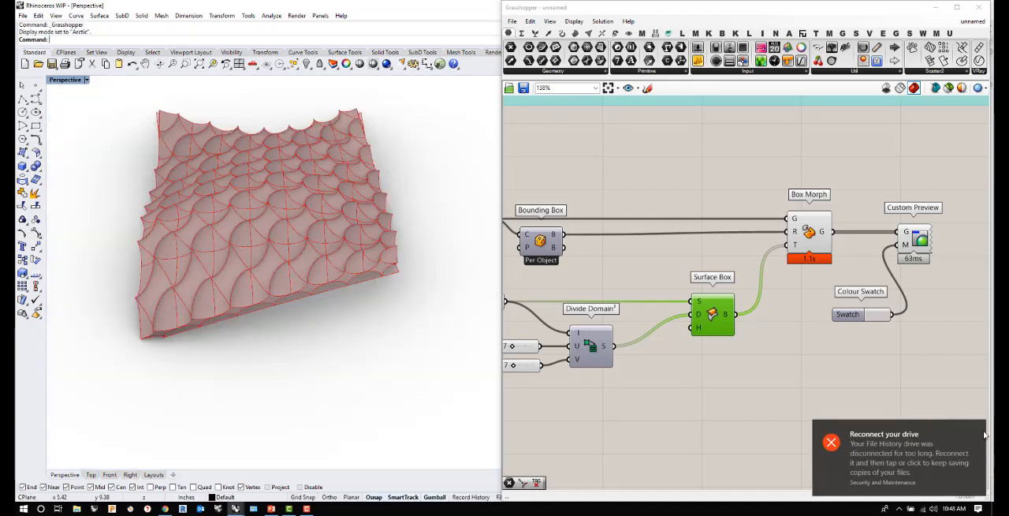
pyautogui.click(978, 431)
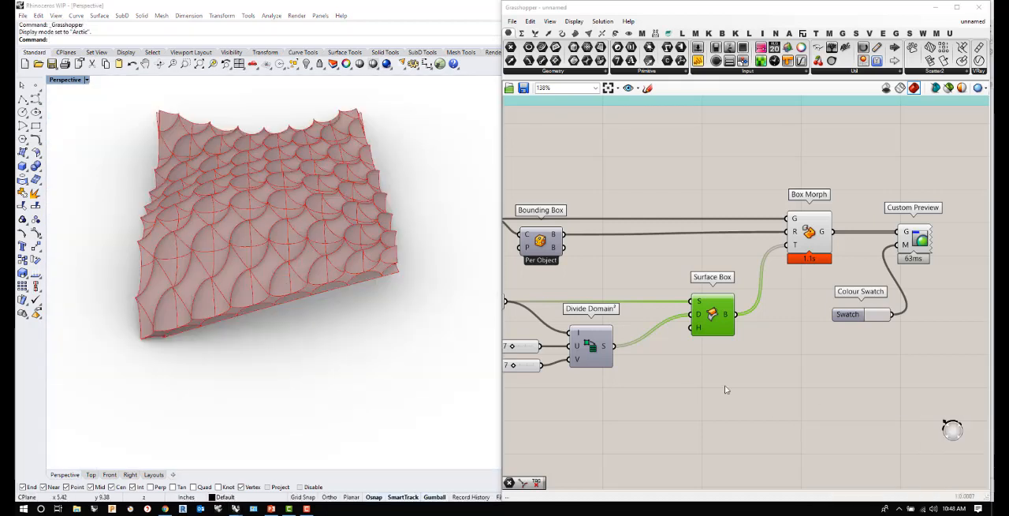
# - Turn off the Box Morph preview and inspect the custom-coloured modules up close
pyautogui.click(849, 368)
pyautogui.click(815, 236)
pyautogui.rightClick(817, 231)
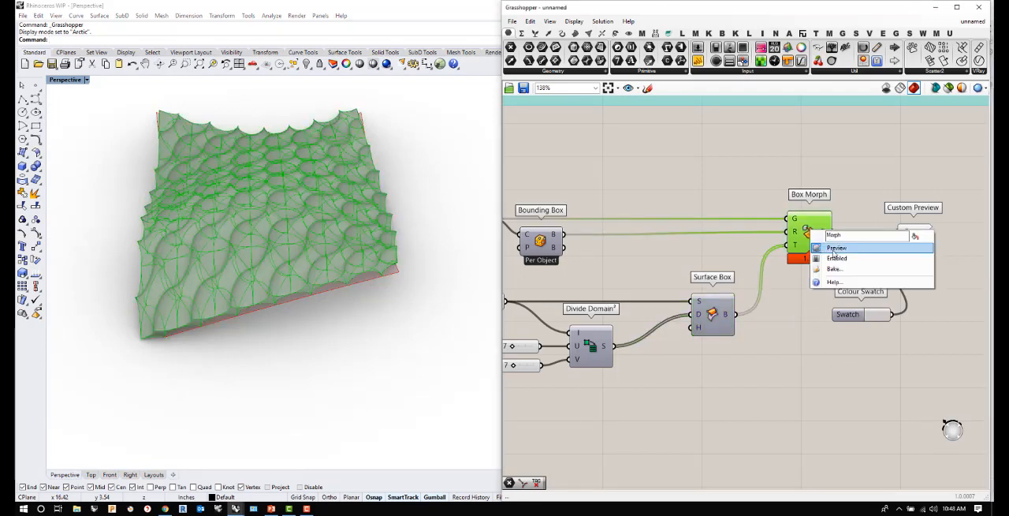
pyautogui.click(848, 246)
pyautogui.moveTo(305, 263)
pyautogui.mouseDown(button='right')
pyautogui.moveTo(286, 293)
pyautogui.moveTo(285, 329)
pyautogui.moveTo(331, 234)
pyautogui.moveTo(355, 217)
pyautogui.moveTo(352, 171)
pyautogui.mouseUp(button='right')
pyautogui.scroll(5, 352, 169)
pyautogui.scroll(-5, 331, 243)
pyautogui.moveTo(334, 243)
pyautogui.mouseDown(button='right')
pyautogui.moveTo(305, 286)
pyautogui.moveTo(437, 297)
pyautogui.mouseUp(button='right')
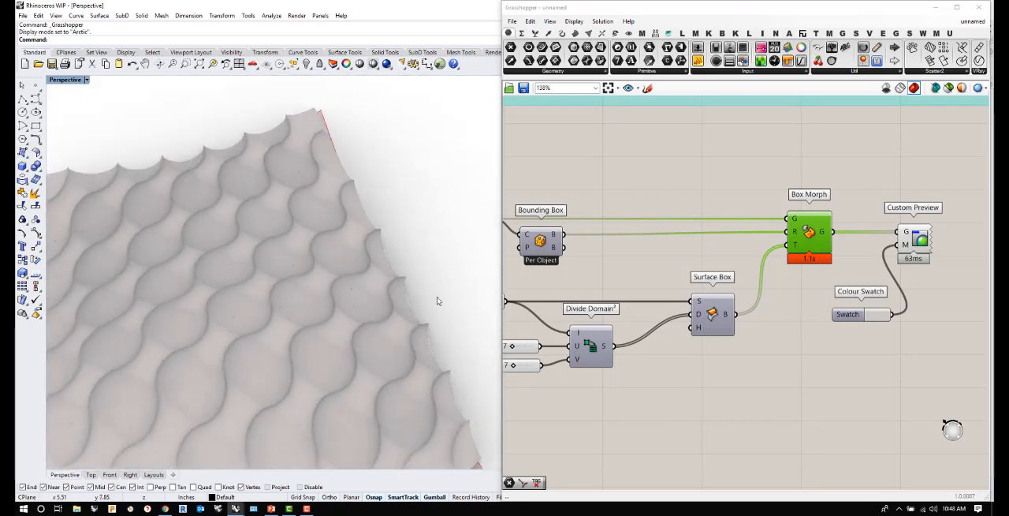
# - Switch the Perspective viewport to Ghosted display mode
pyautogui.click(87, 80)
pyautogui.click(73, 147)
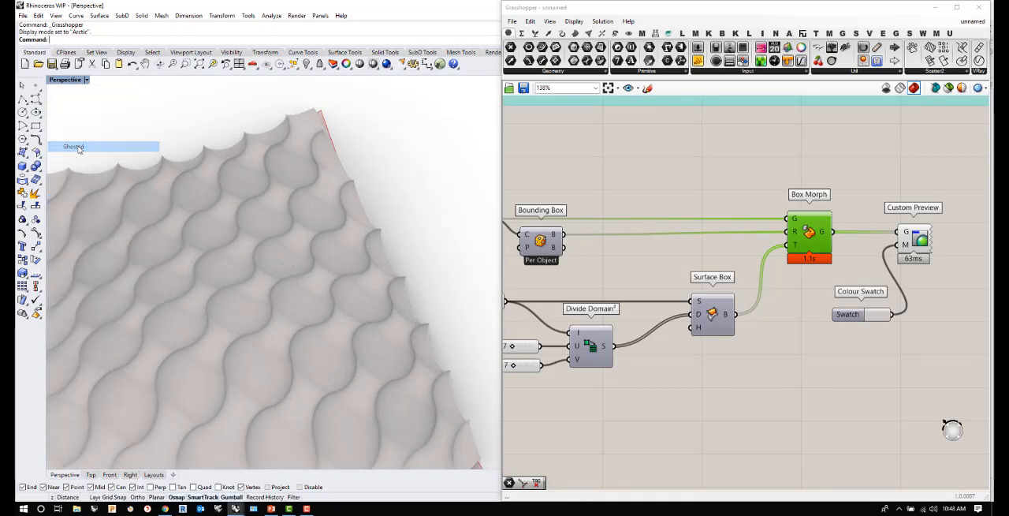
pyautogui.scroll(-5, 210, 198)
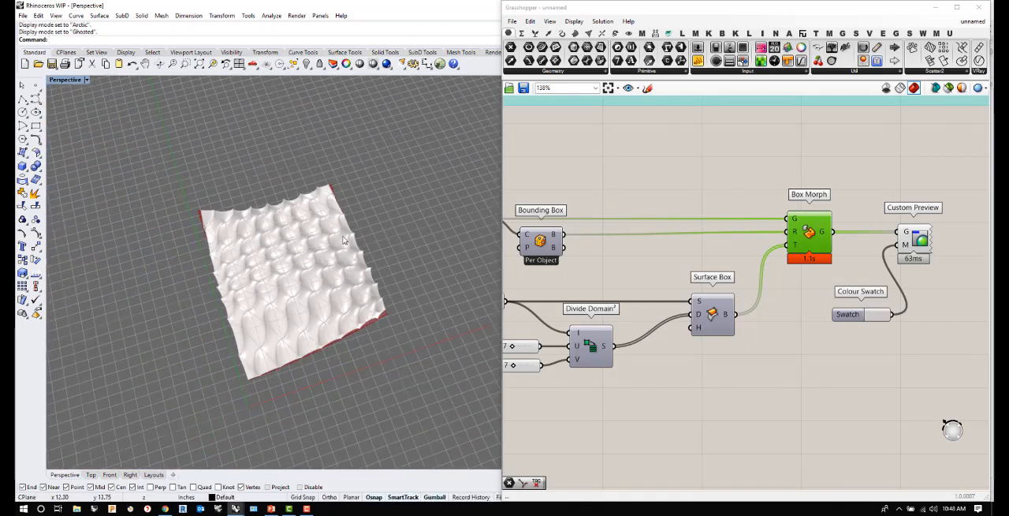
# - Set the Perspective viewport to Shaded display mode and check the morphed modules in it
pyautogui.click(86, 80)
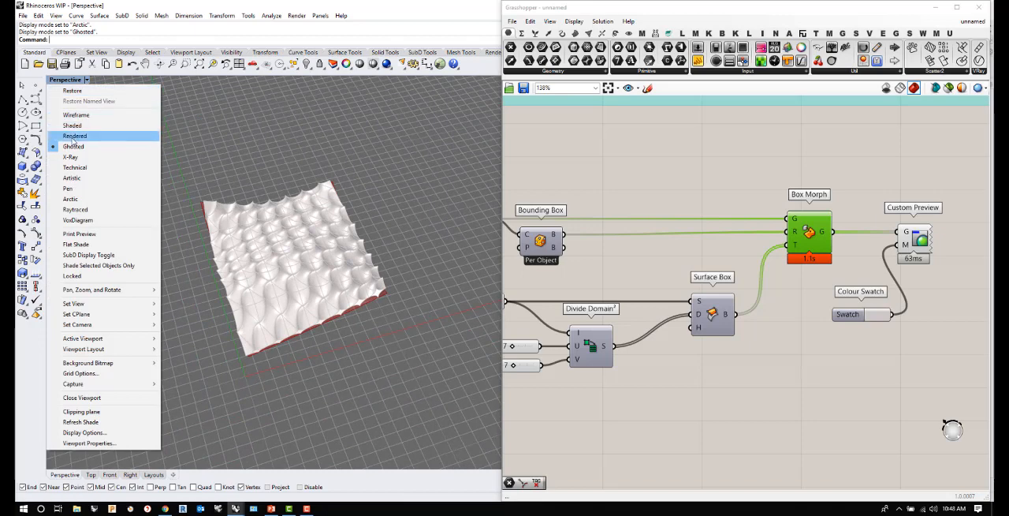
pyautogui.click(73, 124)
pyautogui.moveTo(191, 239)
pyautogui.mouseDown(button='right')
pyautogui.moveTo(257, 237)
pyautogui.moveTo(278, 220)
pyautogui.mouseUp(button='right')
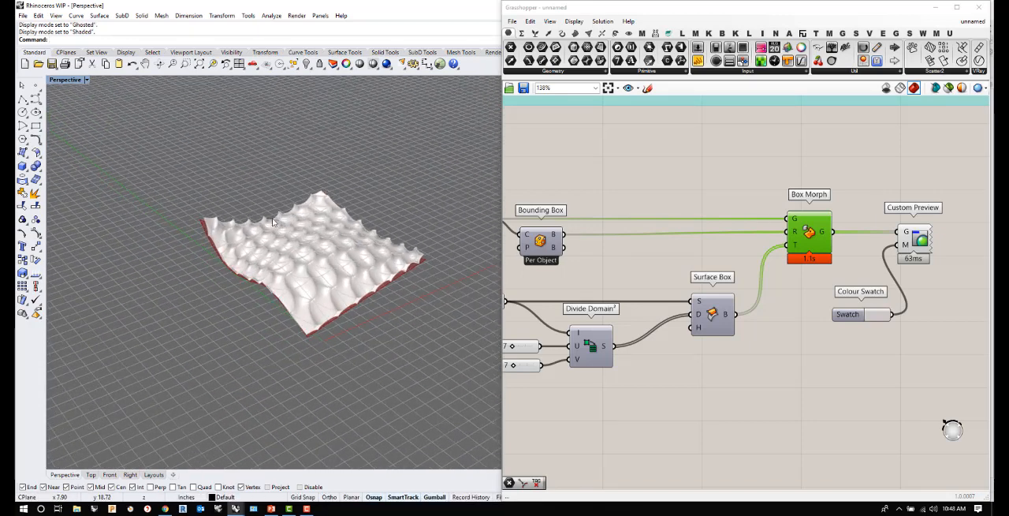
pyautogui.click(87, 79)
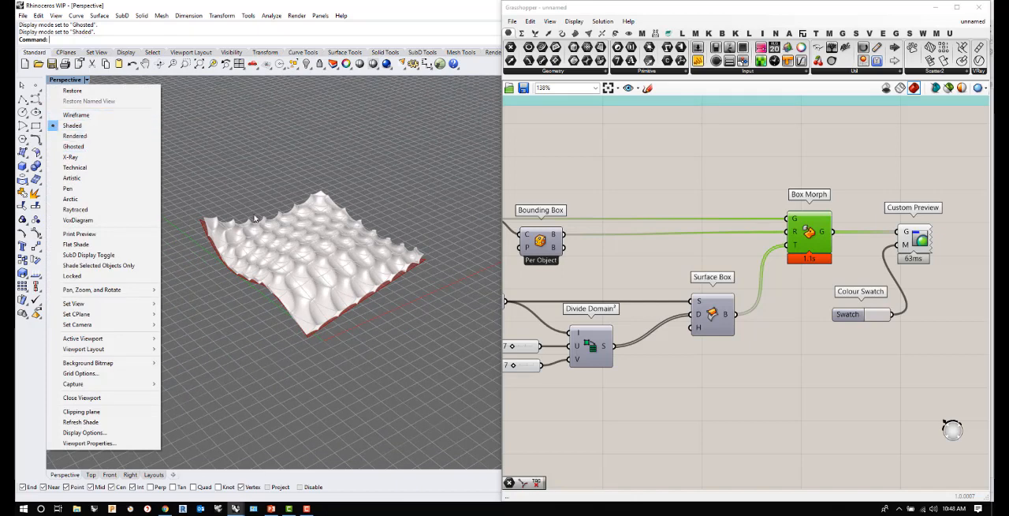
pyautogui.click(256, 326)
pyautogui.scroll(5, 308, 285)
pyautogui.moveTo(326, 280); pyautogui.dragTo(262, 306, button='right')
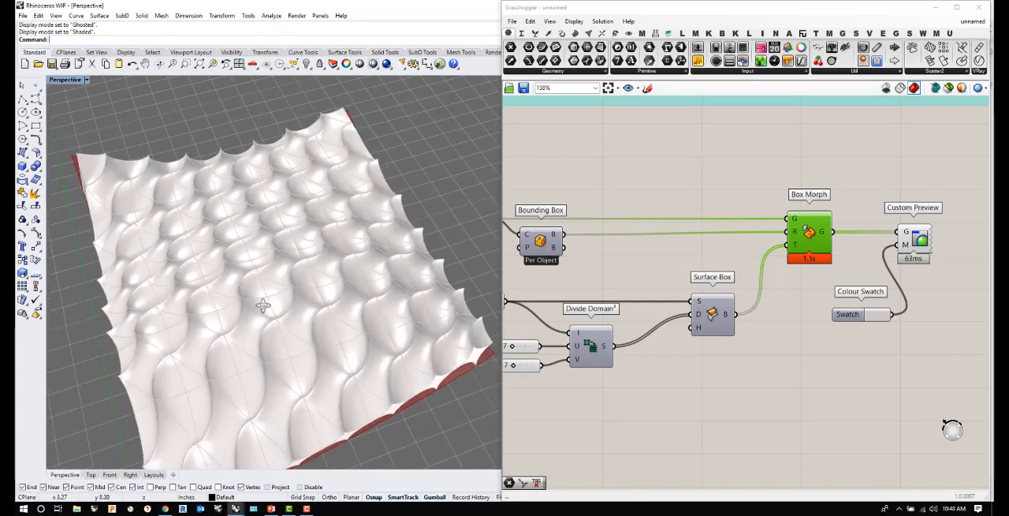
# - Examine the Custom Preview geometry from low and raised angles to see how the modules follow the curved surface
pyautogui.click(930, 243)
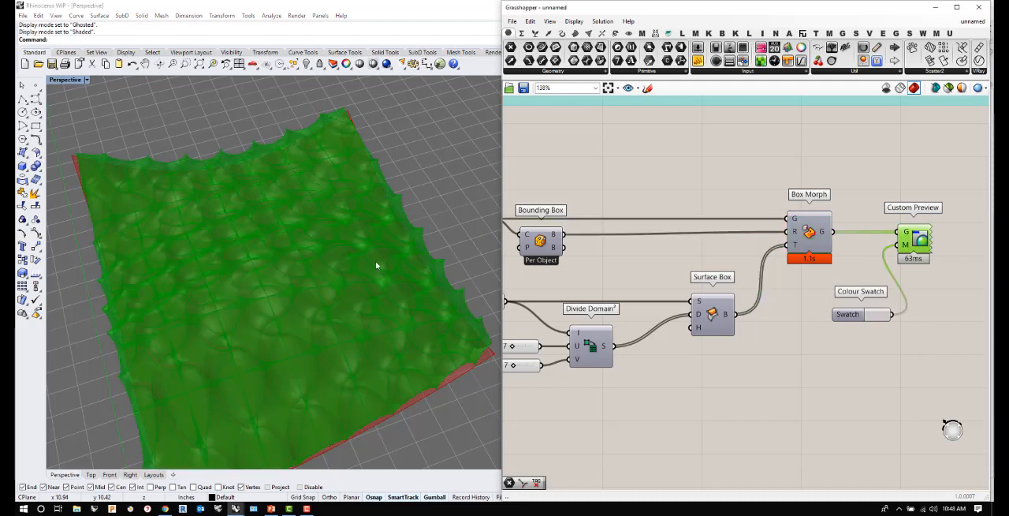
pyautogui.click(927, 296)
pyautogui.moveTo(293, 295); pyautogui.dragTo(399, 213, button='right')
pyautogui.scroll(6, 400, 214)
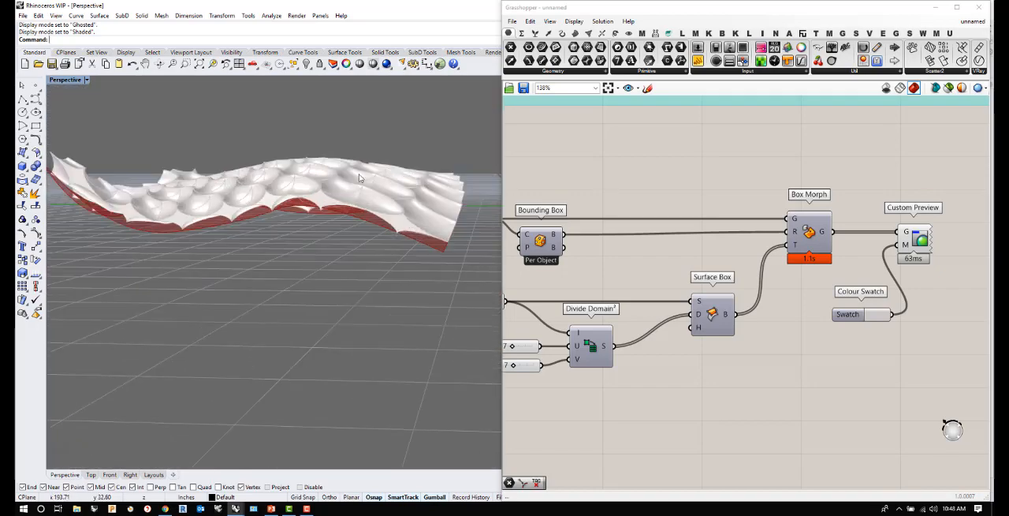
pyautogui.moveTo(328, 179); pyautogui.dragTo(326, 235, button='right')
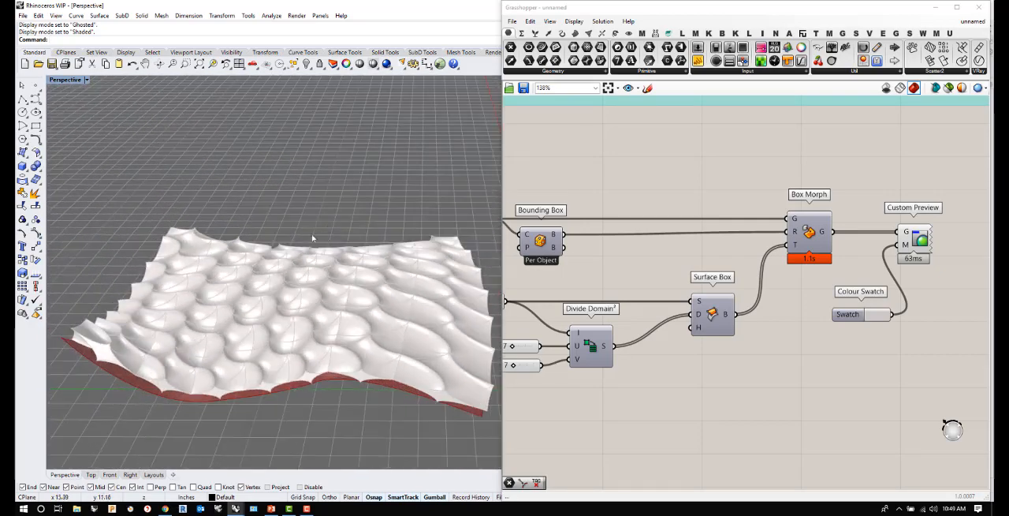
pyautogui.scroll(3, 285, 302)
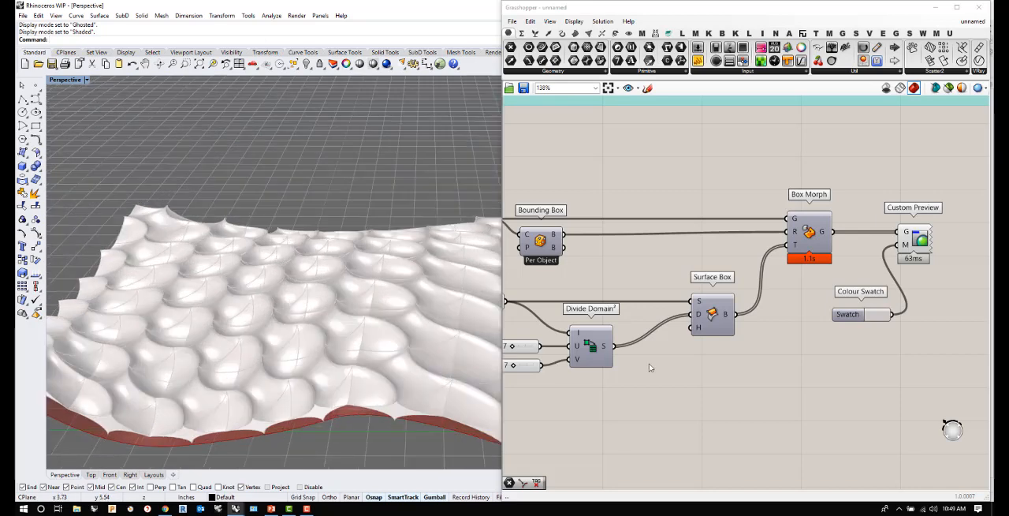
pyautogui.scroll(-3, 285, 352)
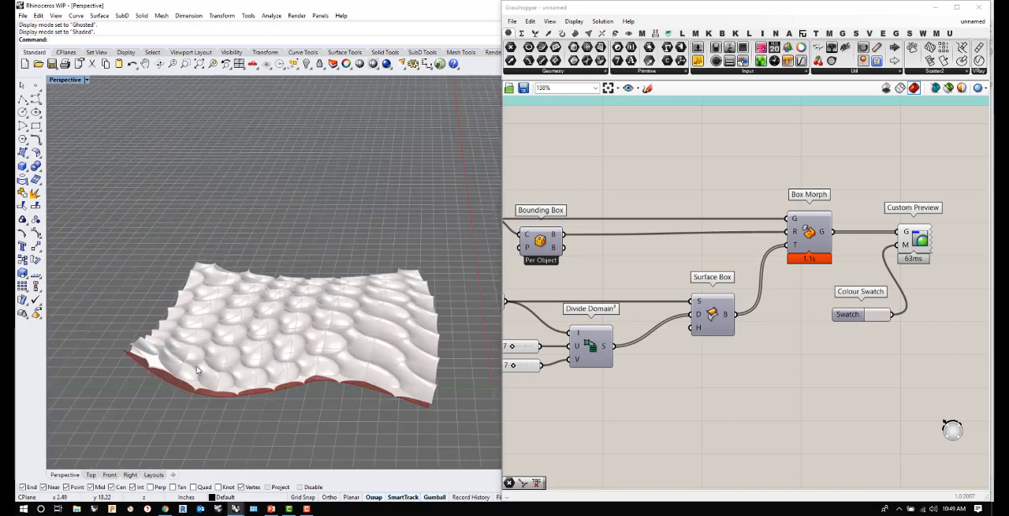
pyautogui.moveTo(196, 365); pyautogui.dragTo(386, 334, button='right')
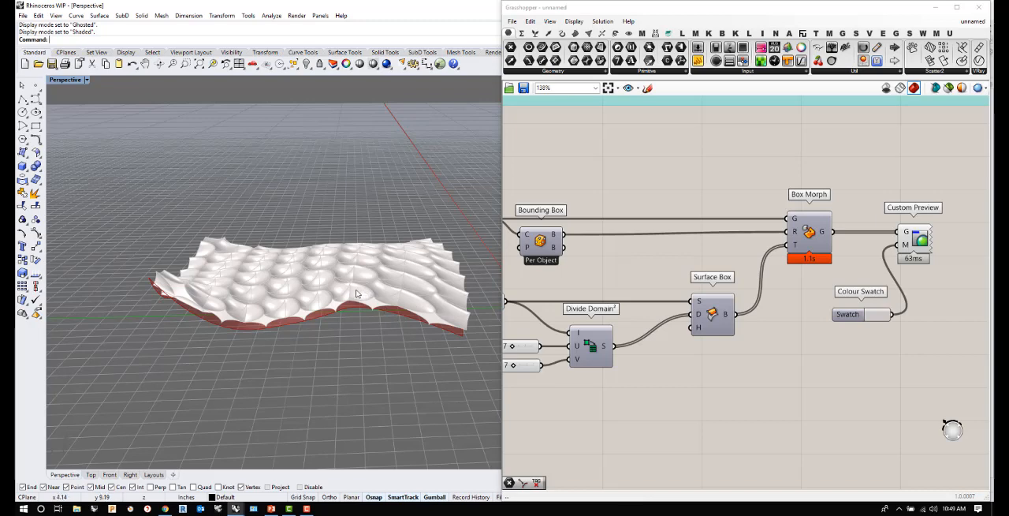
pyautogui.moveTo(349, 298); pyautogui.dragTo(296, 299, button='right')
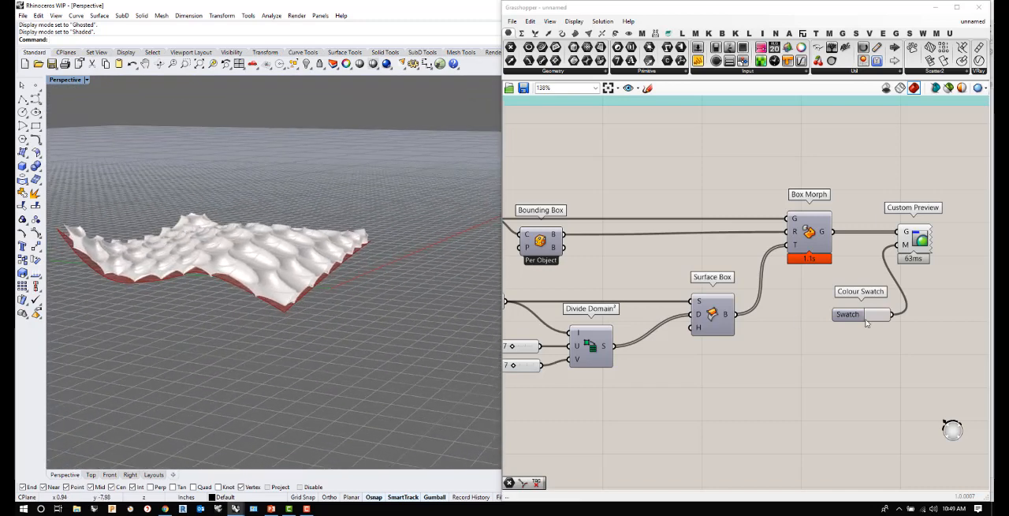
# - Add a Random Split List component below Surface Box and connect the Surface Box output to its list input
pyautogui.moveTo(329, 284); pyautogui.dragTo(258, 239, button='right')
pyautogui.scroll(4, 250, 263)
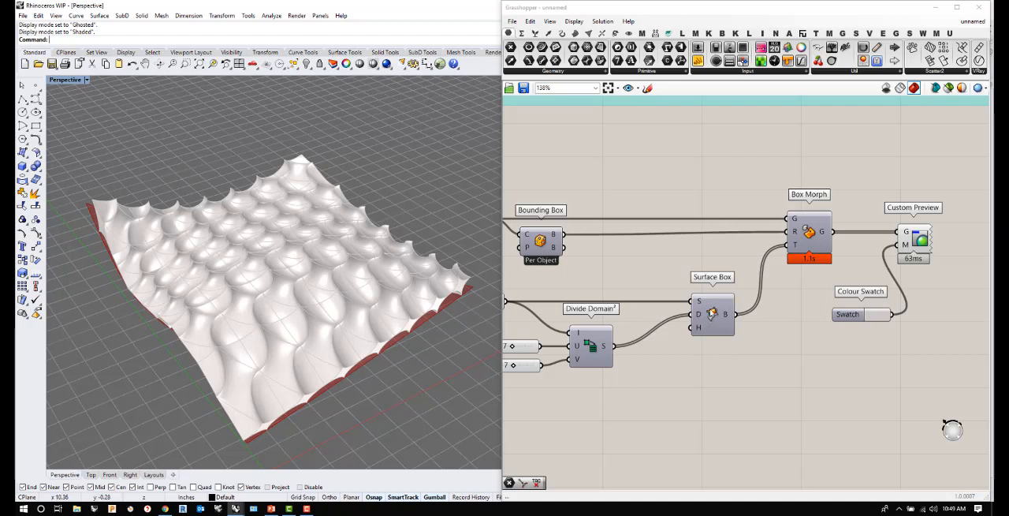
pyautogui.click(712, 314)
pyautogui.click(712, 407)
pyautogui.doubleClick(759, 358)
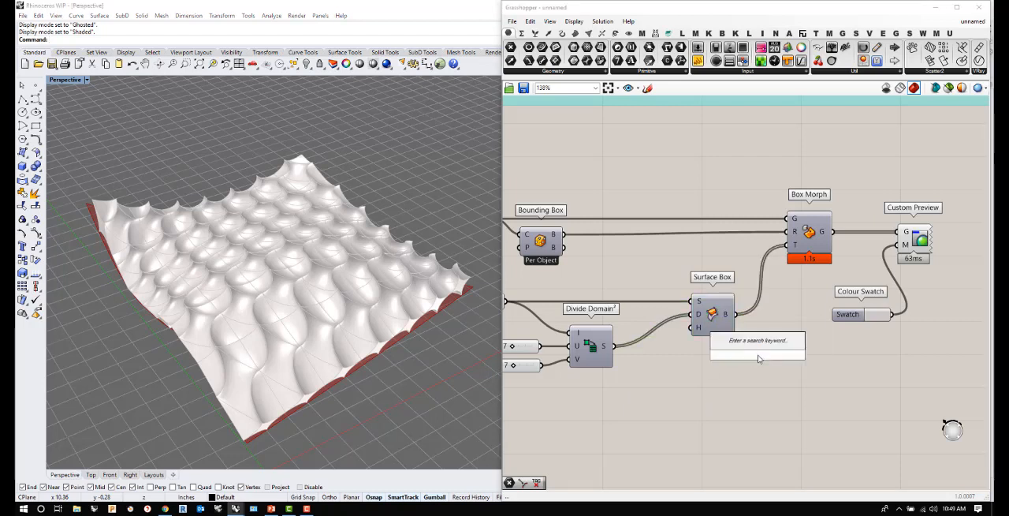
pyautogui.write('random')
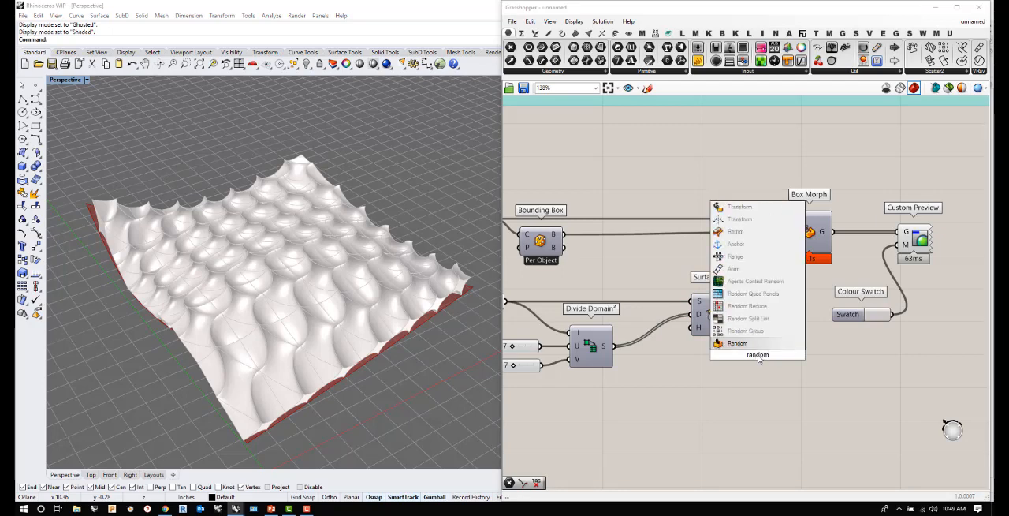
pyautogui.click(750, 318)
pyautogui.scroll(-4, 765, 369)
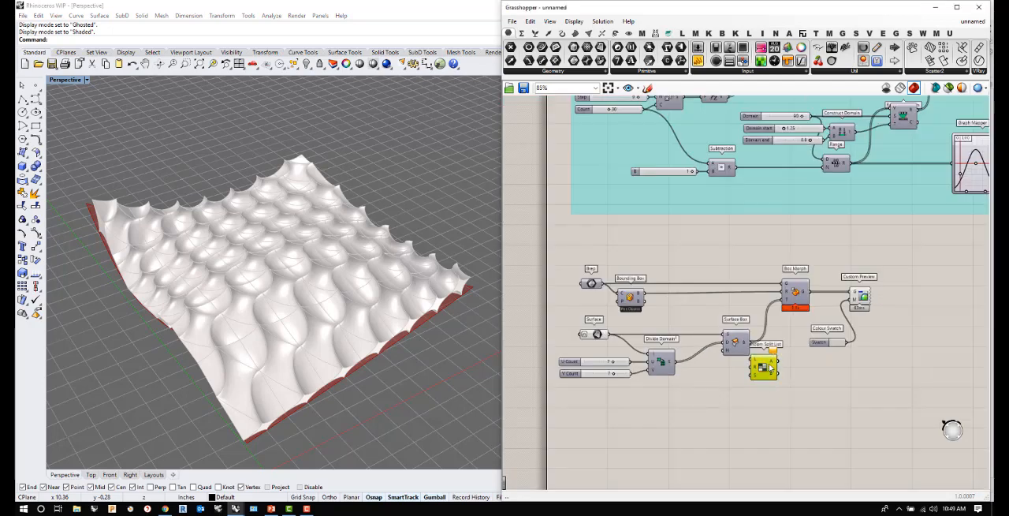
pyautogui.moveTo(765, 368); pyautogui.dragTo(779, 377)
pyautogui.moveTo(749, 341); pyautogui.dragTo(770, 370)
# - Add a number slider with value 5 and connect it to the Seed input of Random Split List
pyautogui.moveTo(332, 299); pyautogui.dragTo(323, 332, button='right')
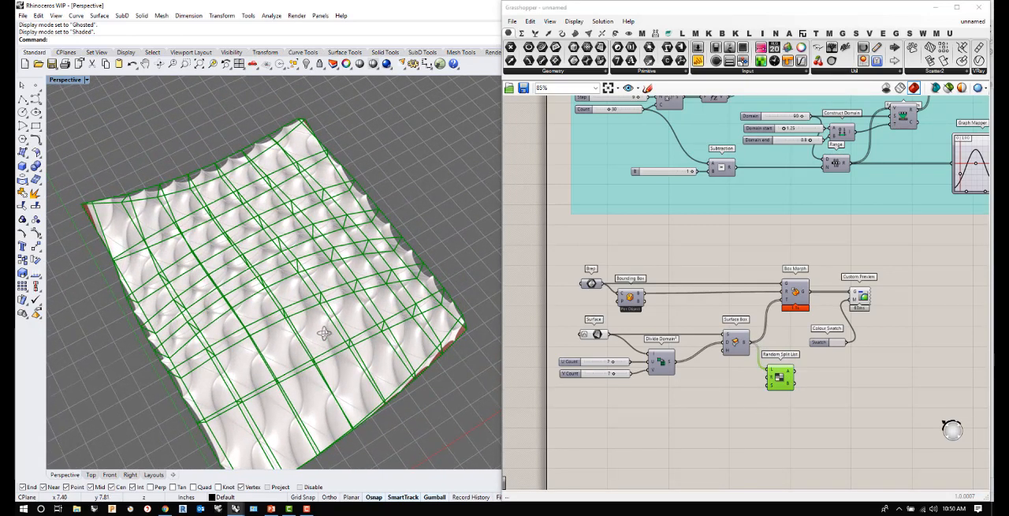
pyautogui.scroll(3, 784, 398)
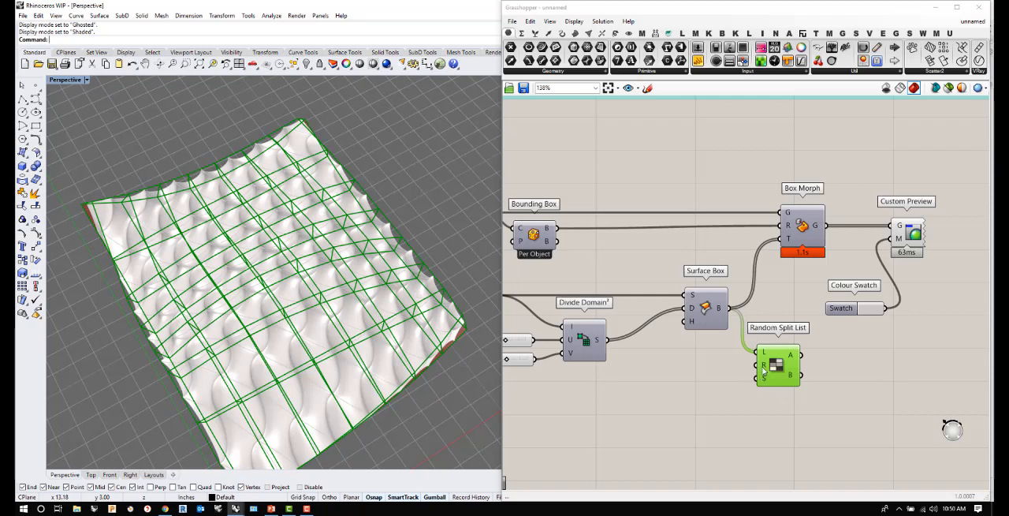
pyautogui.moveTo(764, 366)
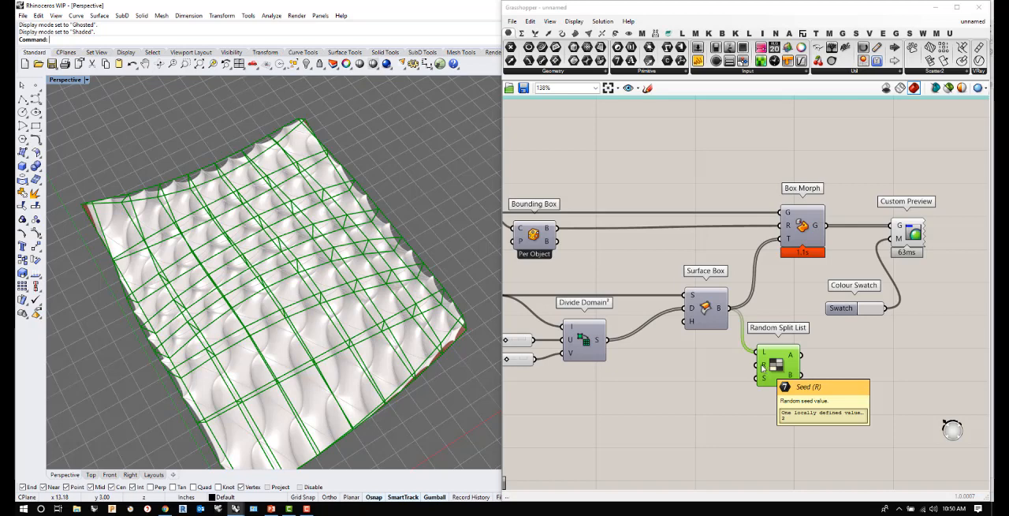
pyautogui.click(681, 383)
pyautogui.doubleClick(680, 383)
pyautogui.write('5')
pyautogui.press('Return')
pyautogui.moveTo(737, 382)
pyautogui.mouseDown()
pyautogui.moveTo(761, 365)
pyautogui.moveTo(719, 383)
pyautogui.moveTo(721, 371)
pyautogui.mouseUp()
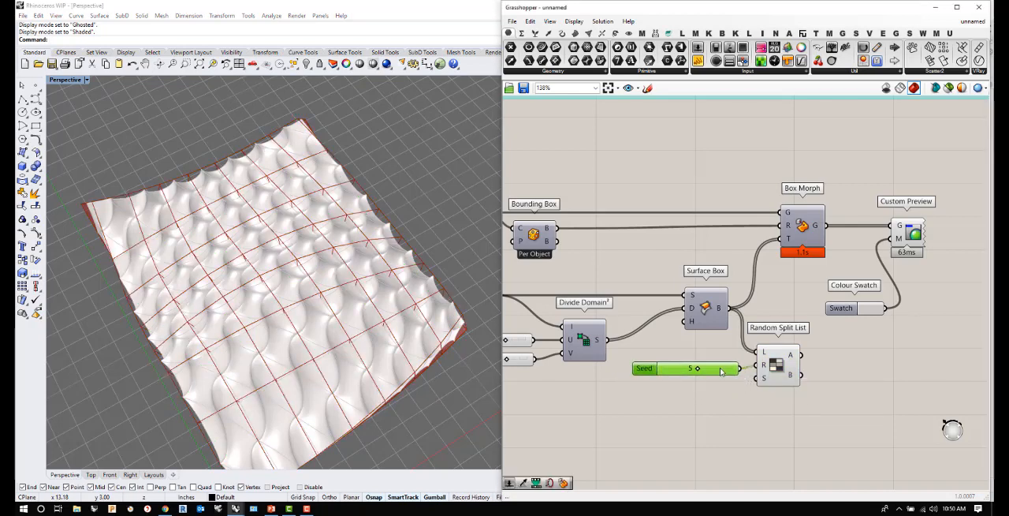
# - Place a Geometry parameter beside Random Split List and connect output A to it
pyautogui.moveTo(764, 379)
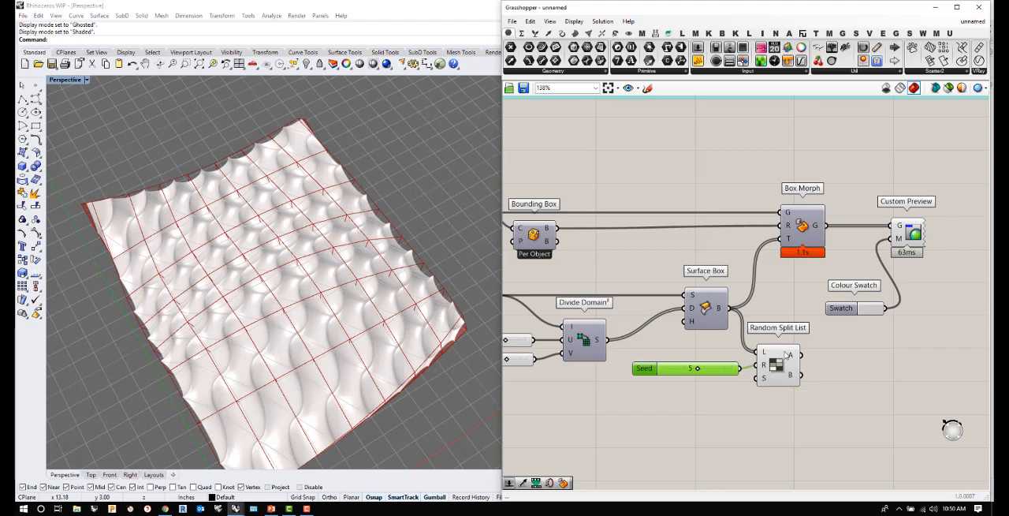
pyautogui.moveTo(794, 355)
pyautogui.click(588, 73)
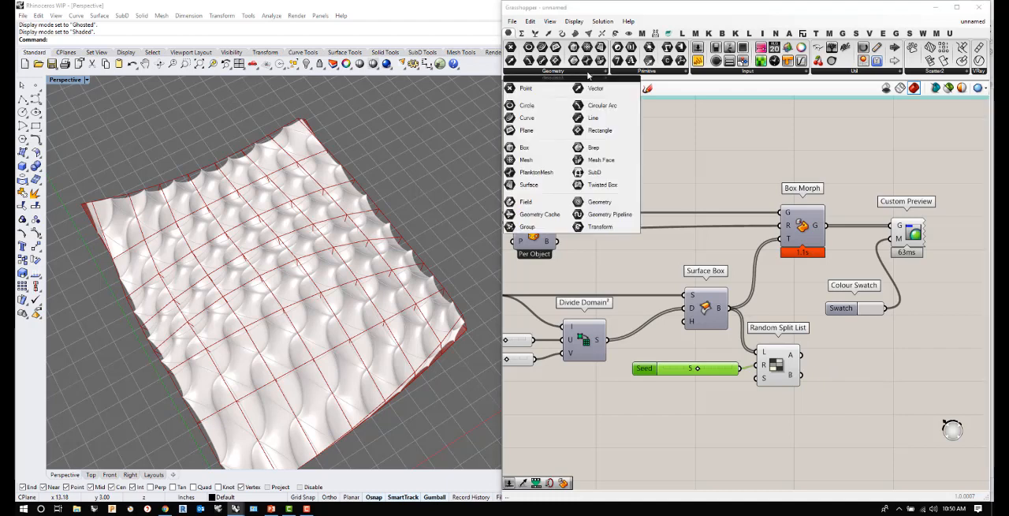
pyautogui.click(669, 72)
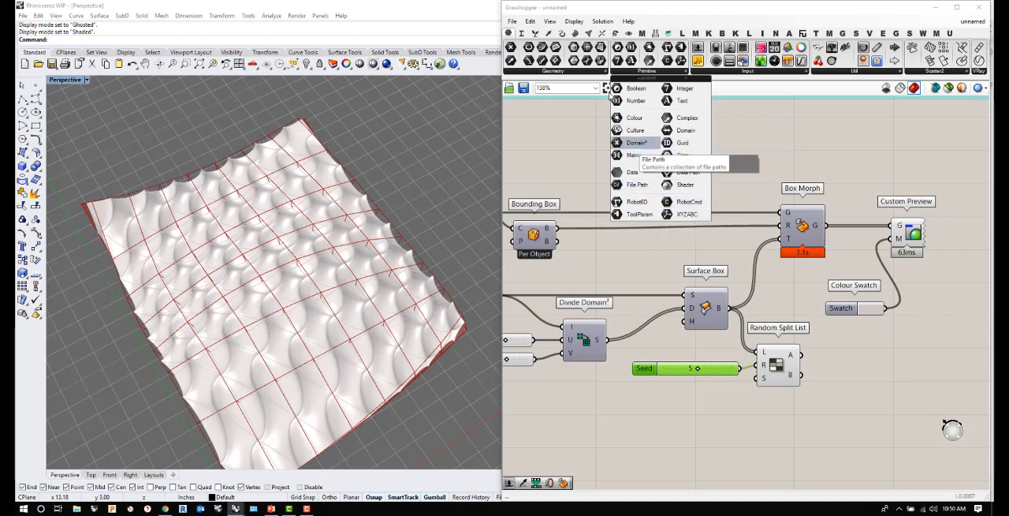
pyautogui.click(596, 73)
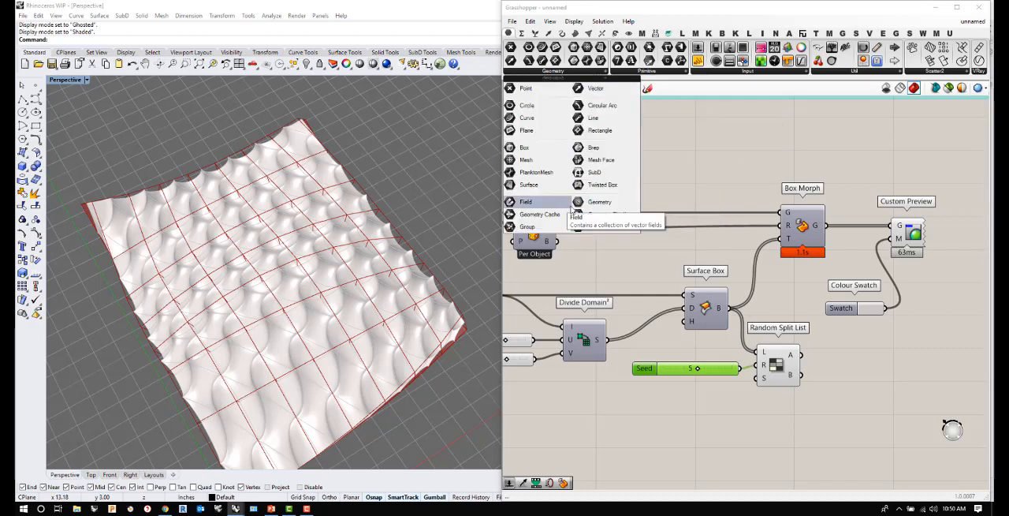
pyautogui.click(844, 353)
pyautogui.moveTo(802, 356); pyautogui.dragTo(832, 354)
pyautogui.click(838, 356)
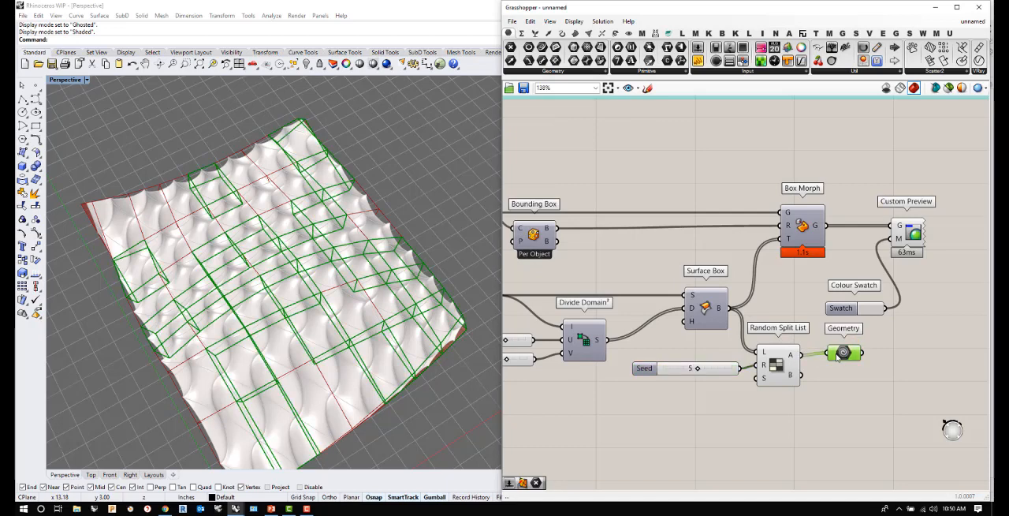
# - Turn off the preview of the Random Split List component
pyautogui.click(776, 355)
pyautogui.rightClick(776, 360)
pyautogui.click(801, 382)
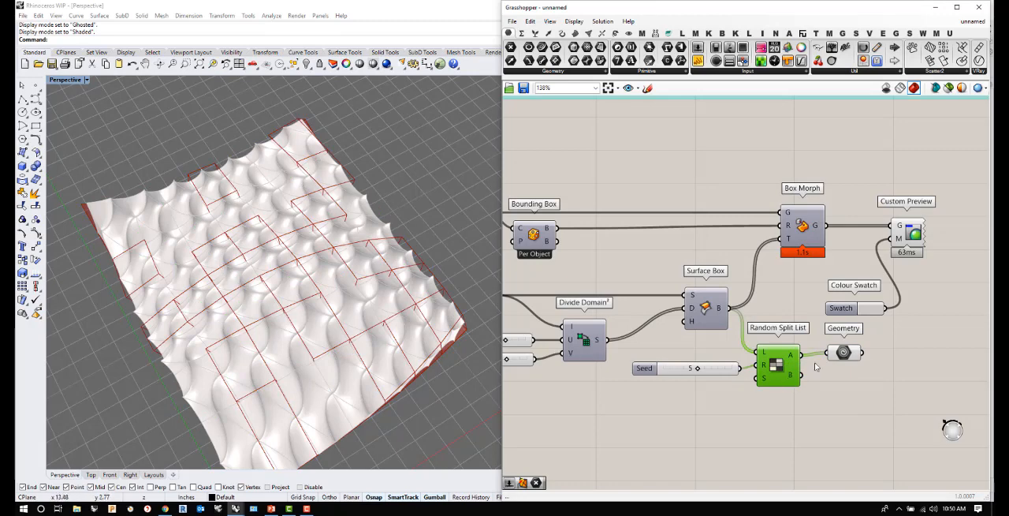
# - Duplicate the Geometry parameter and connect output B of Random Split List to the copy
pyautogui.click(844, 353)
pyautogui.keyDown('alt'); pyautogui.moveTo(844, 353); pyautogui.dragTo(825, 381); pyautogui.keyUp('alt')
pyautogui.click(840, 418)
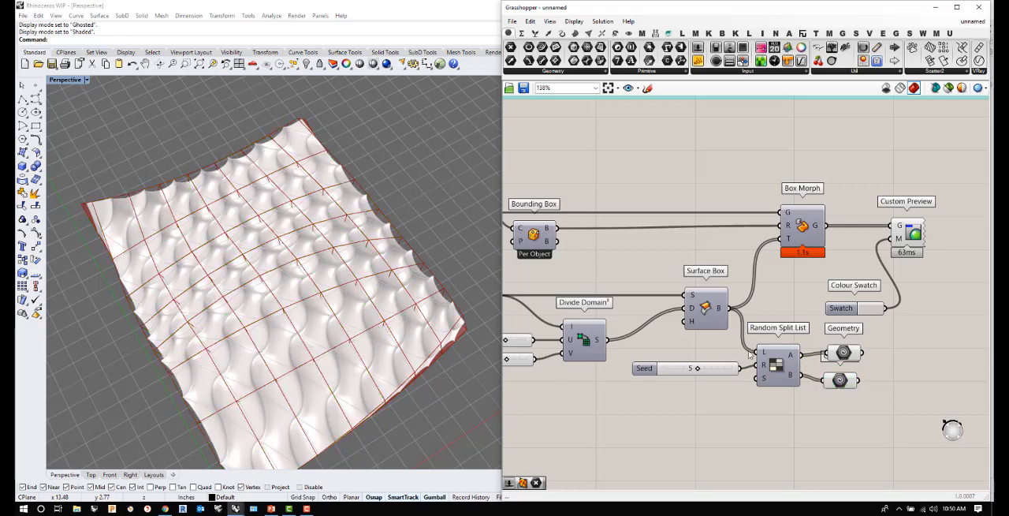
# - Check the boxes held by each Geometry parameter and move the output B parameter further down, away from the first
pyautogui.scroll(-3, 732, 355)
pyautogui.click(836, 340)
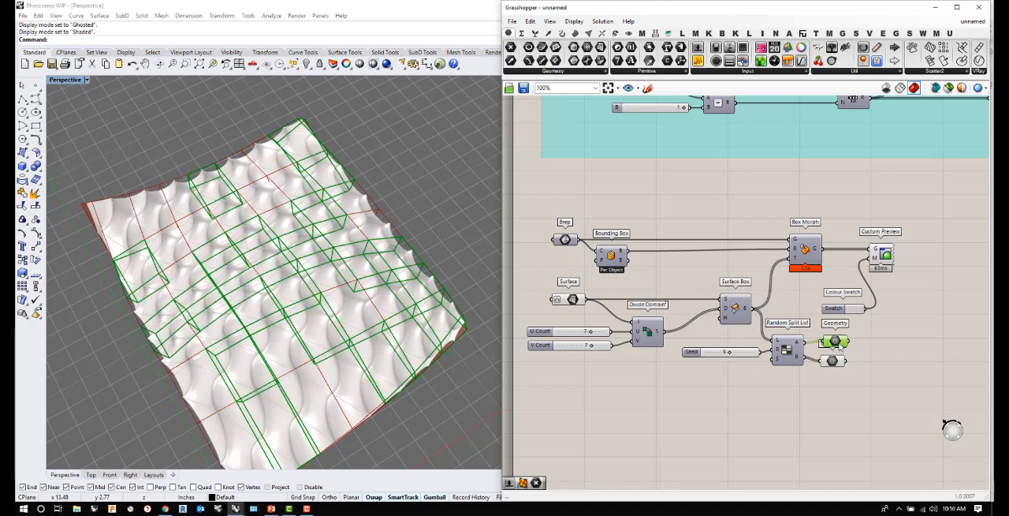
pyautogui.click(838, 372)
pyautogui.click(834, 361)
pyautogui.click(833, 391)
pyautogui.scroll(-1, 859, 370)
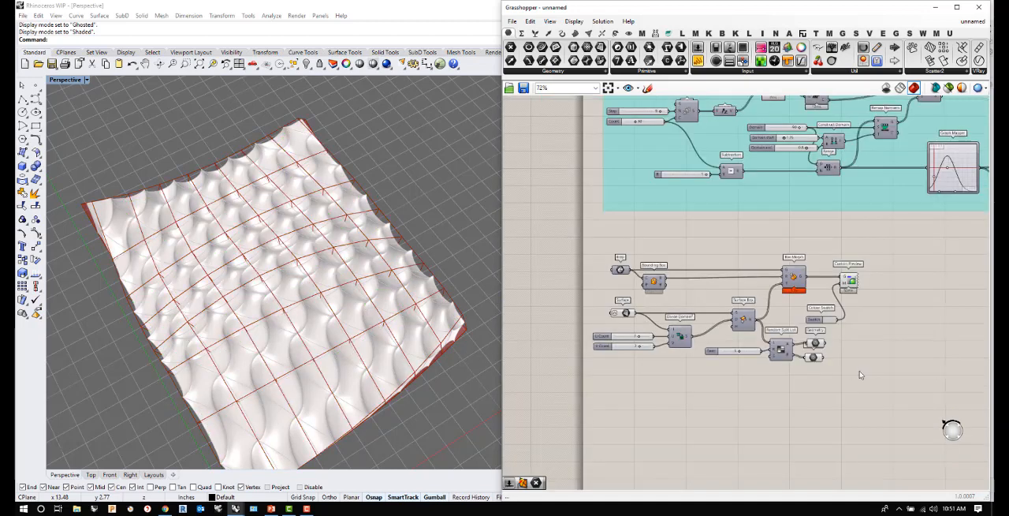
pyautogui.scroll(2, 860, 370)
pyautogui.click(797, 381)
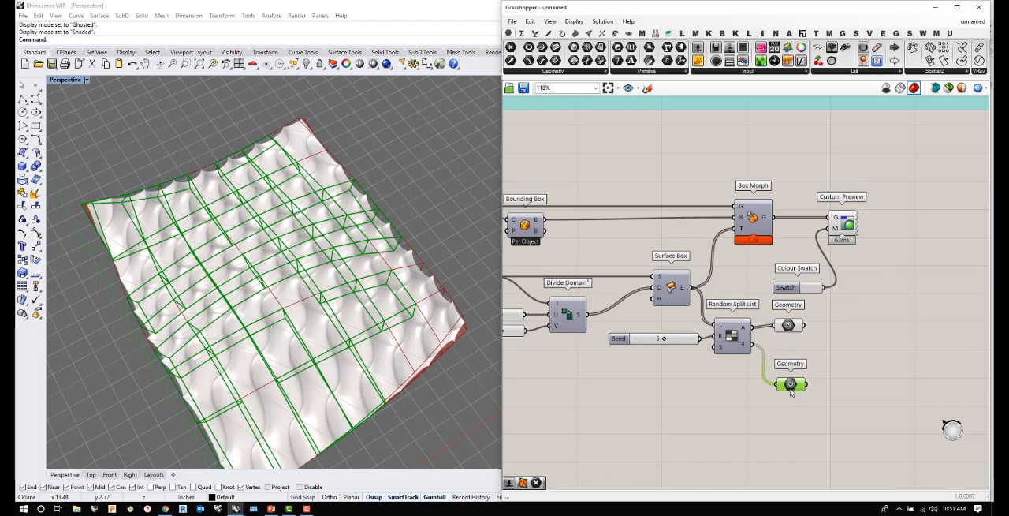
pyautogui.scroll(-2, 792, 384)
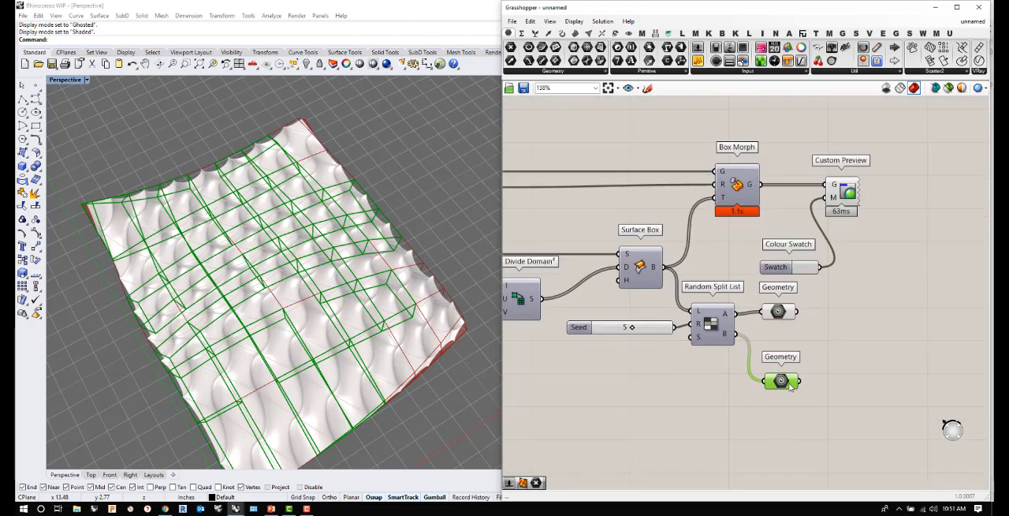
# - Add a Twisted Box Corners component and connect the output B Geometry parameter to its TB input
pyautogui.doubleClick(863, 371)
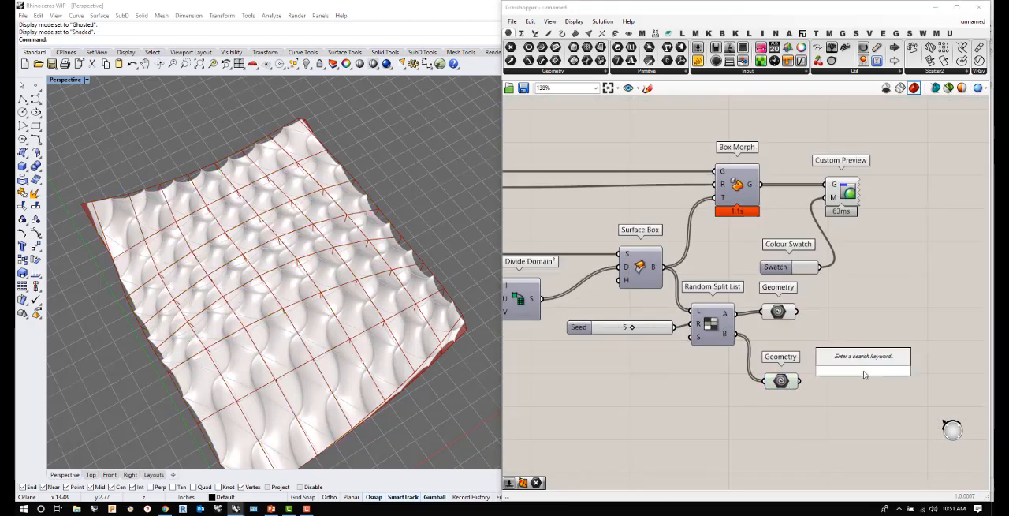
pyautogui.write('twisted')
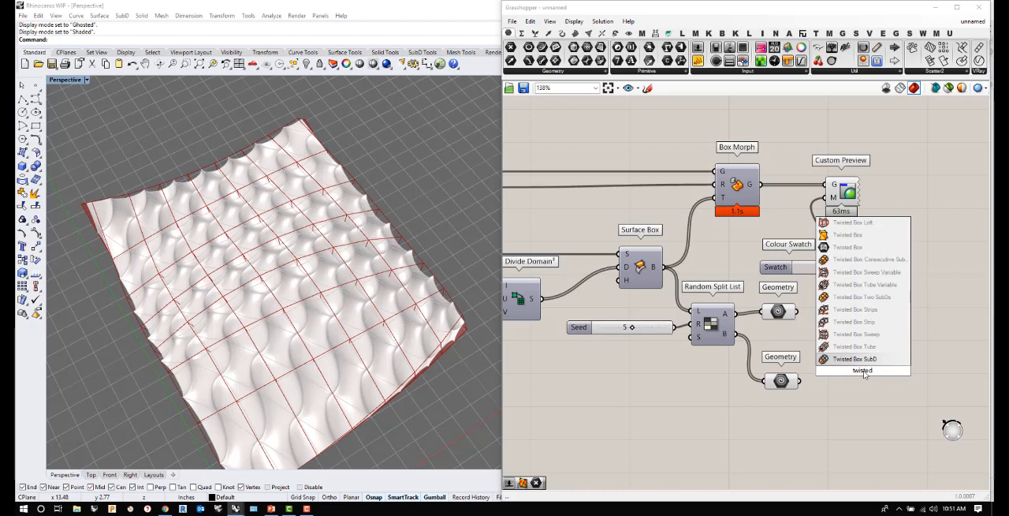
pyautogui.write(' de')
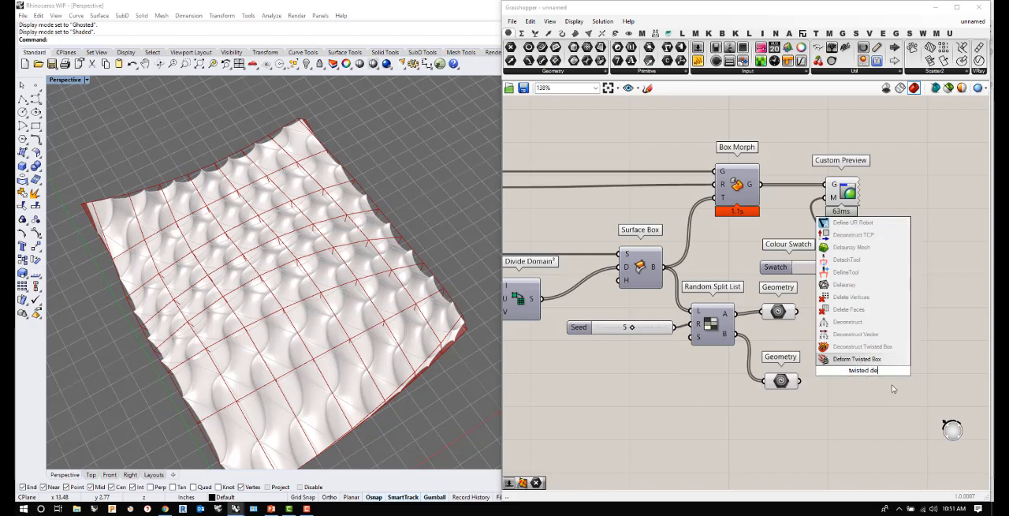
pyautogui.press('BackSpace')
pyautogui.press('BackSpace')
pyautogui.press('BackSpace')
pyautogui.write('bo')
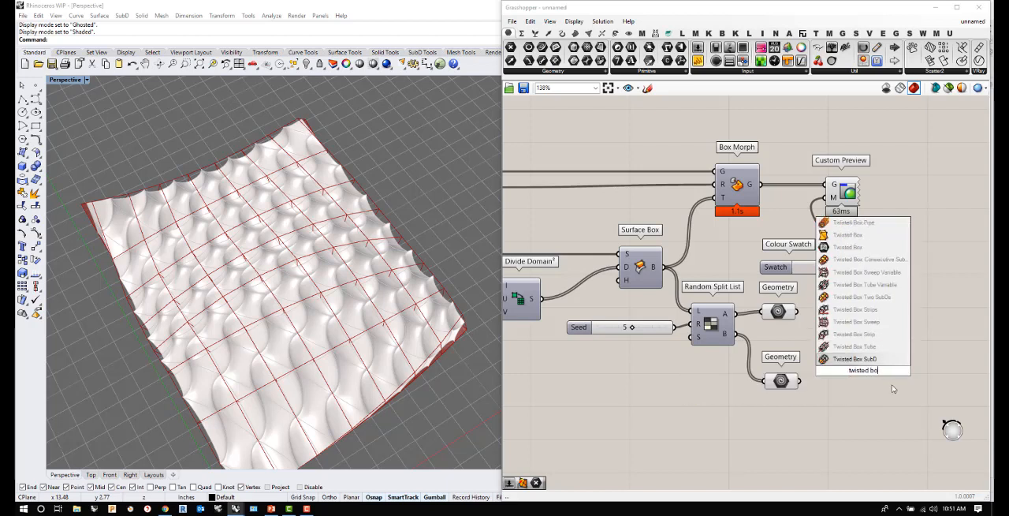
pyautogui.write('x corner')
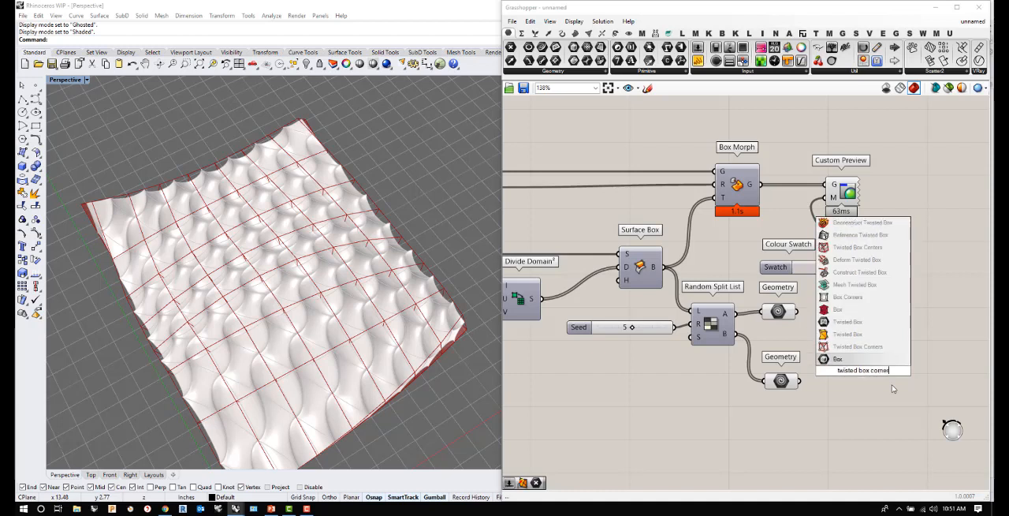
pyautogui.click(855, 347)
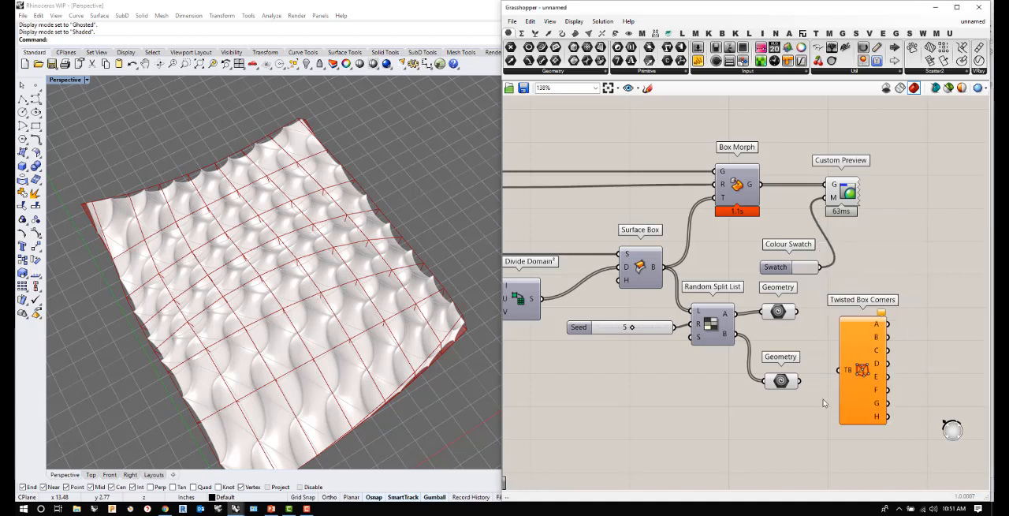
pyautogui.moveTo(799, 382); pyautogui.dragTo(834, 380)
pyautogui.moveTo(206, 389); pyautogui.dragTo(316, 359, button='right')
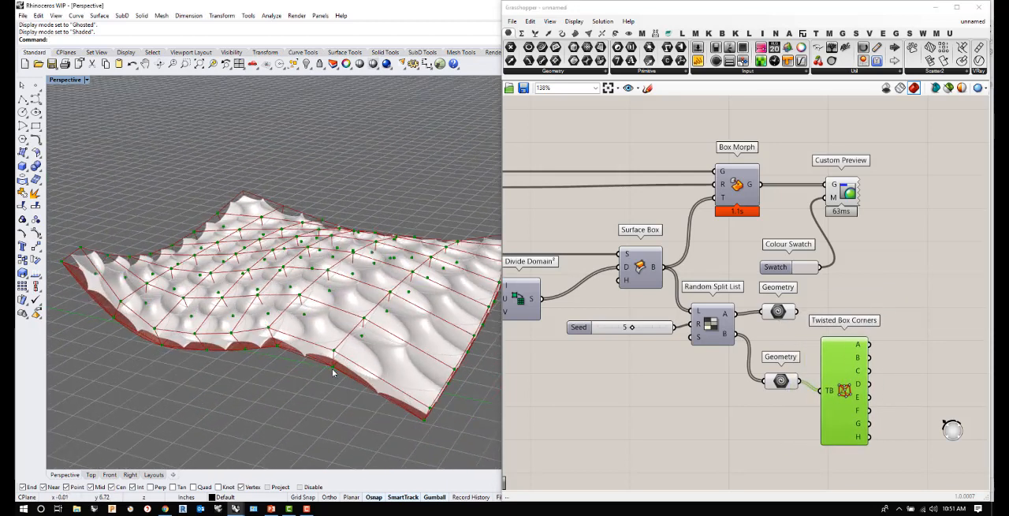
# - Turn off the preview of the Geometry parameter fed by output A
pyautogui.click(778, 312)
pyautogui.rightClick(779, 311)
pyautogui.click(801, 332)
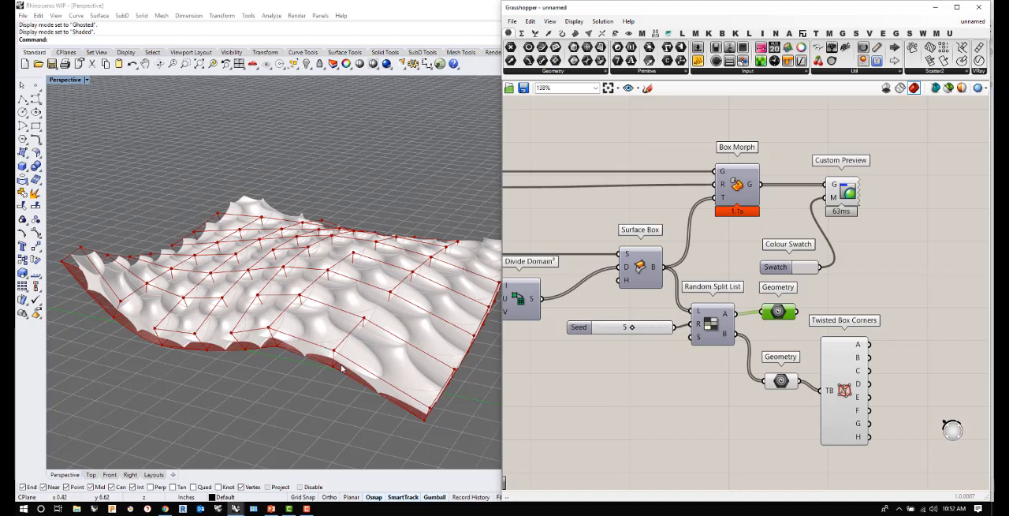
# - Add a Twisted Box component and place it beside Twisted Box Corners
pyautogui.doubleClick(909, 384)
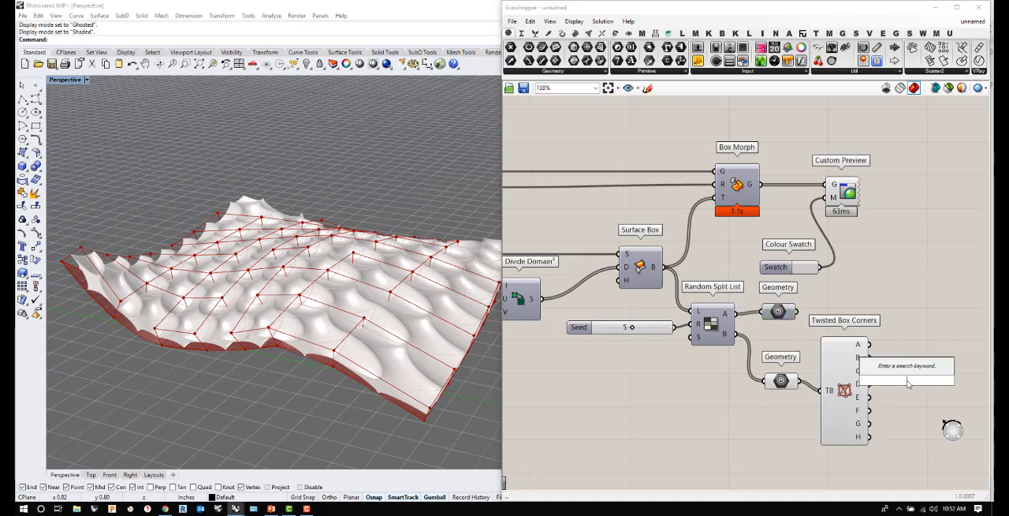
pyautogui.write('twisted')
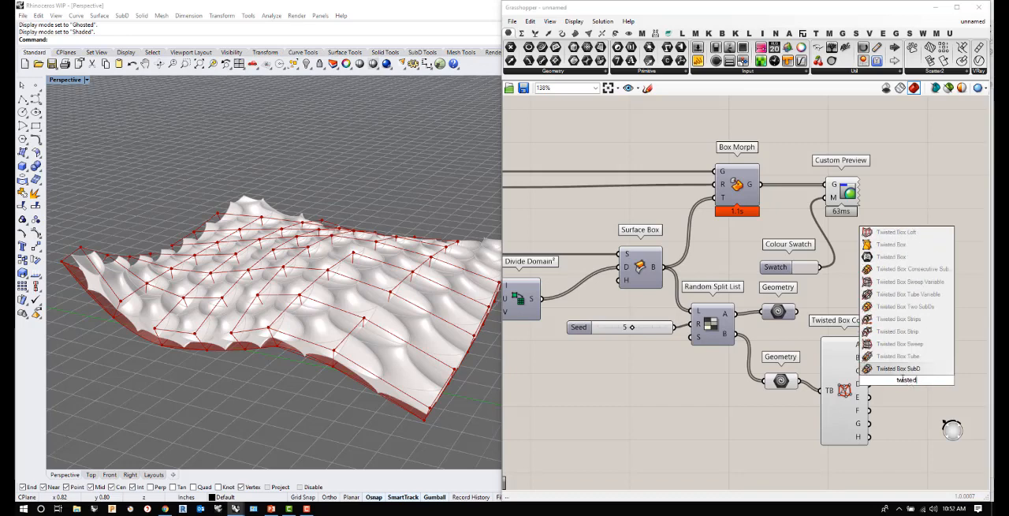
pyautogui.click(899, 244)
pyautogui.moveTo(905, 380); pyautogui.dragTo(922, 390)
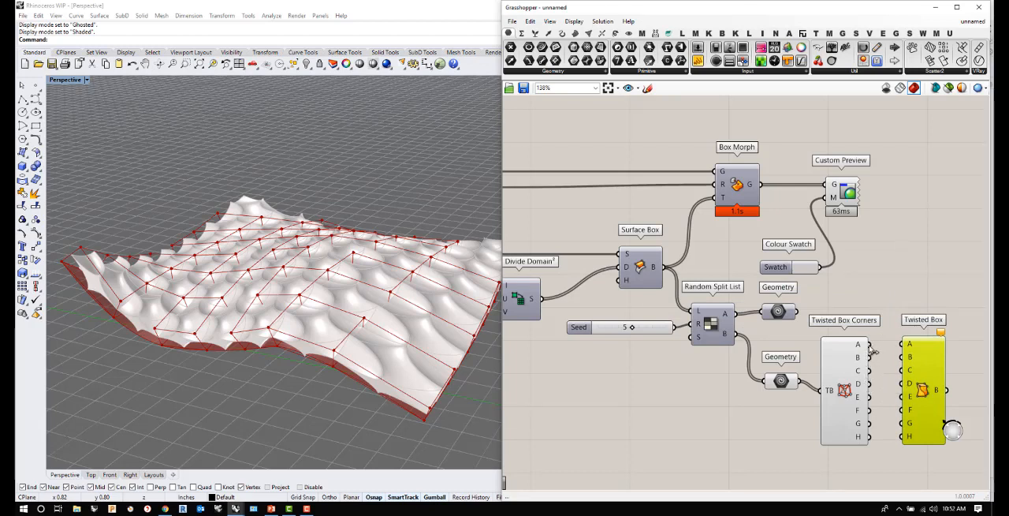
# - Wire the corner outputs into Twisted Box in crossed order, keeping A–D and E–H as separate groups
pyautogui.moveTo(871, 344); pyautogui.dragTo(904, 345)
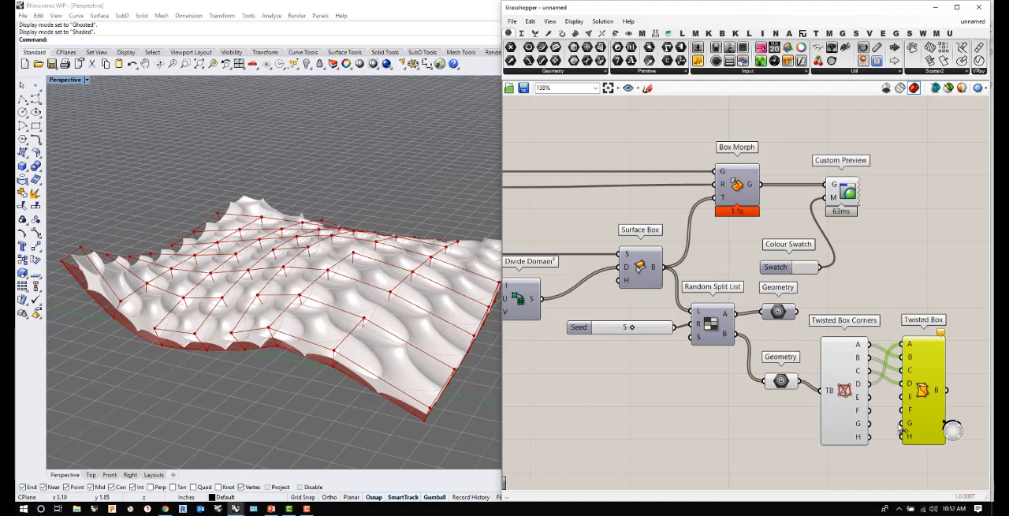
pyautogui.moveTo(868, 398); pyautogui.dragTo(902, 398)
pyautogui.click(886, 451)
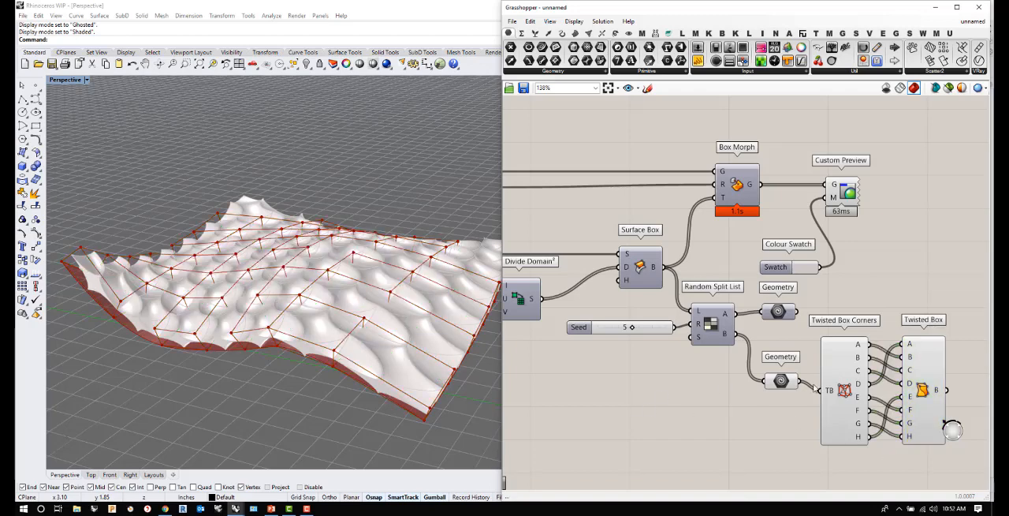
# - Inspect the rebuilt twisted boxes on the surface and move the Twisted Box component closer to Twisted Box Corners
pyautogui.click(925, 398)
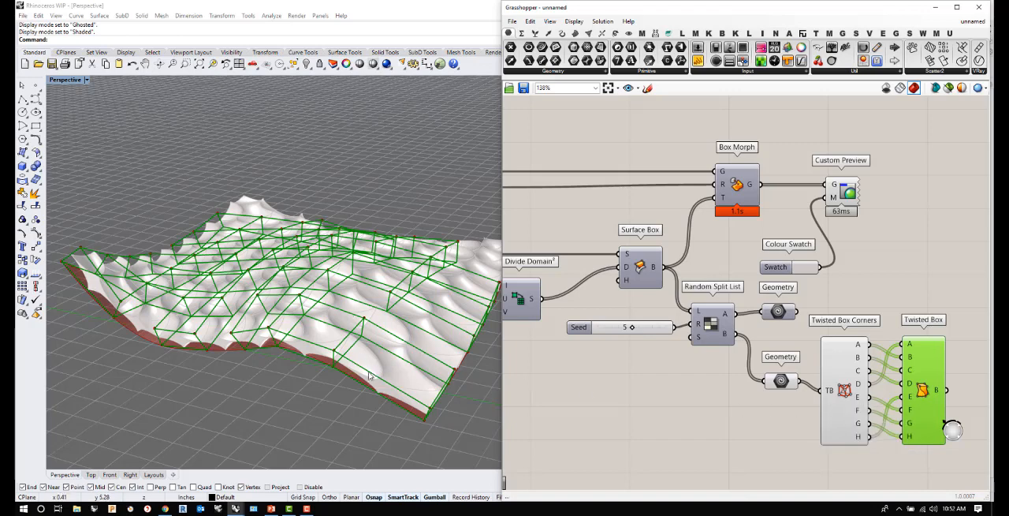
pyautogui.scroll(-3, 377, 371)
pyautogui.scroll(1, 359, 390)
pyautogui.scroll(2, 359, 390)
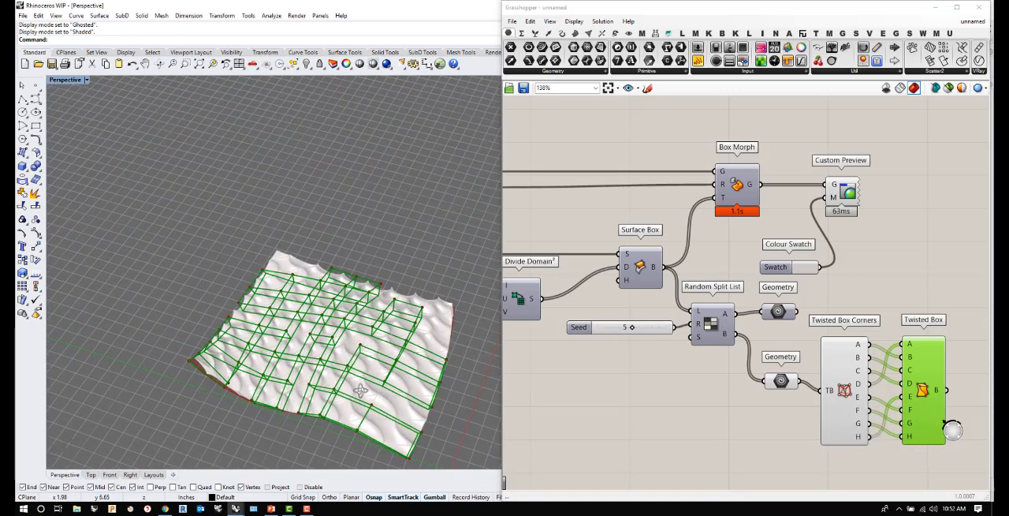
pyautogui.moveTo(924, 388); pyautogui.dragTo(913, 388)
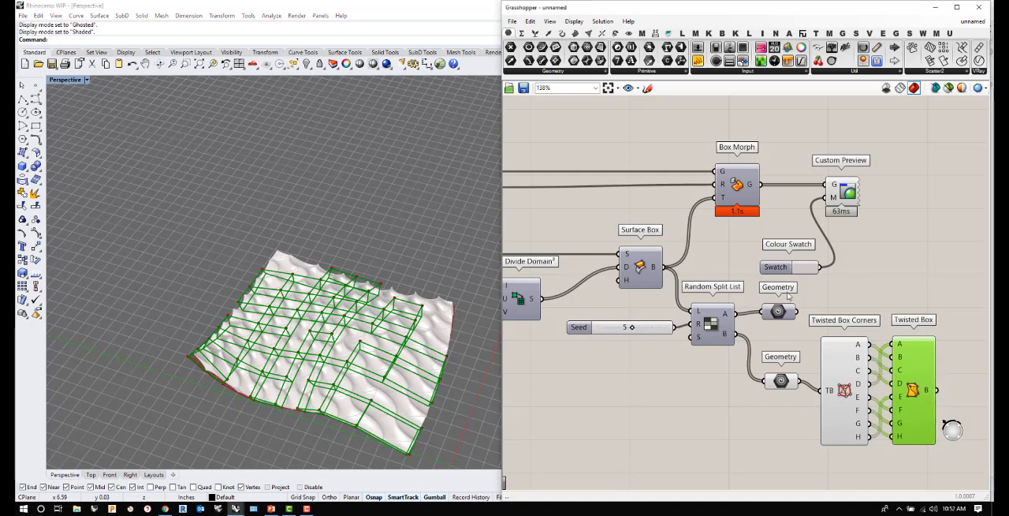
# - Add a Merge component beside Twisted Box and wire output A's Geometry parameter into D1 and Twisted Box's output into D2
pyautogui.scroll(-3, 788, 288)
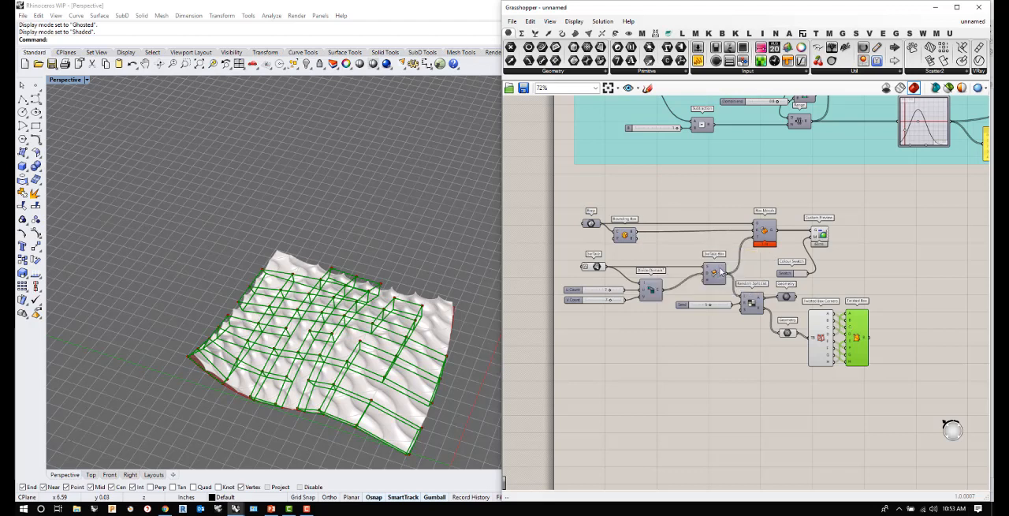
pyautogui.moveTo(720, 271)
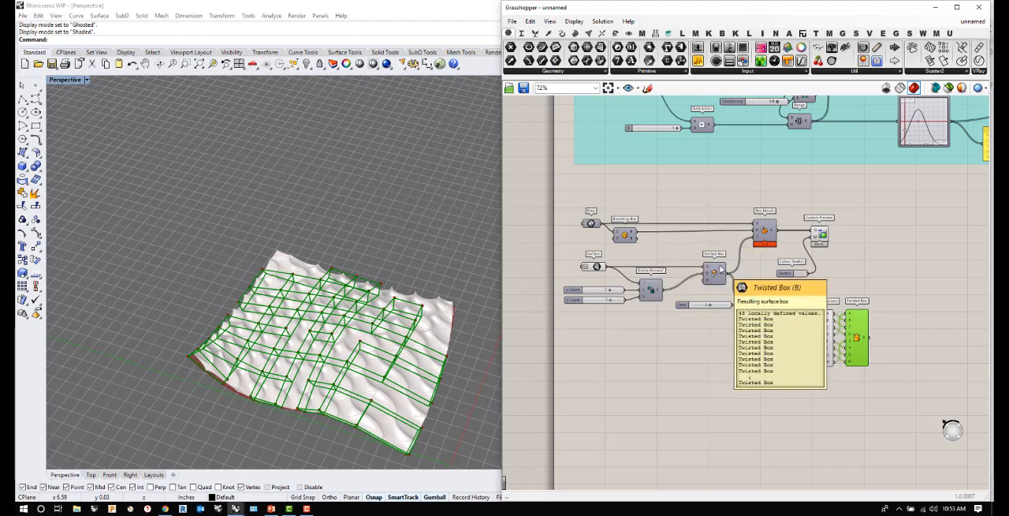
pyautogui.click(904, 342)
pyautogui.scroll(2, 918, 343)
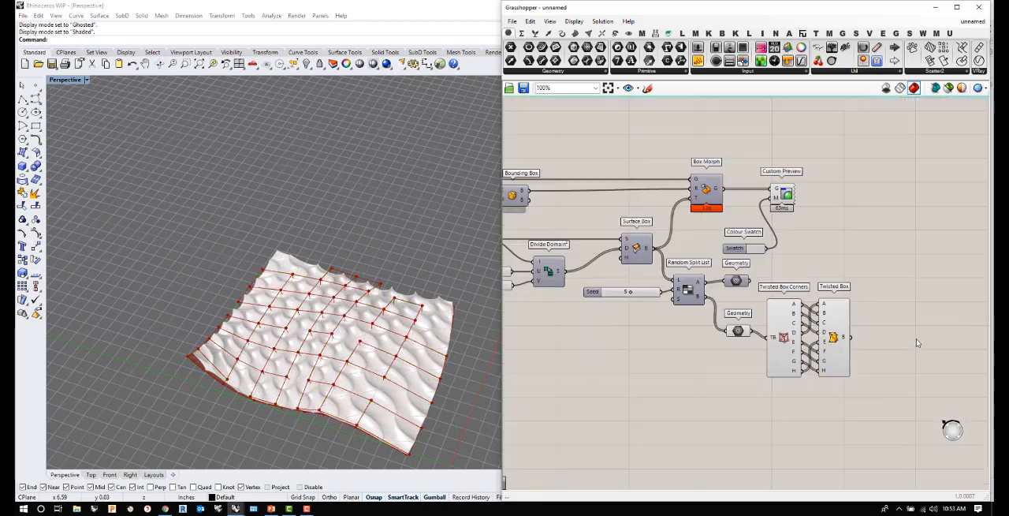
pyautogui.doubleClick(906, 302)
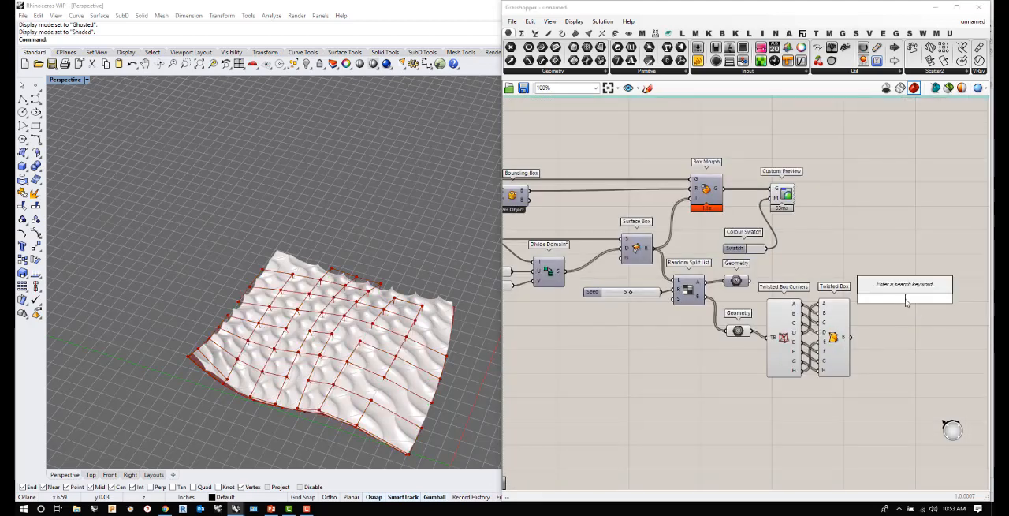
pyautogui.write('merge')
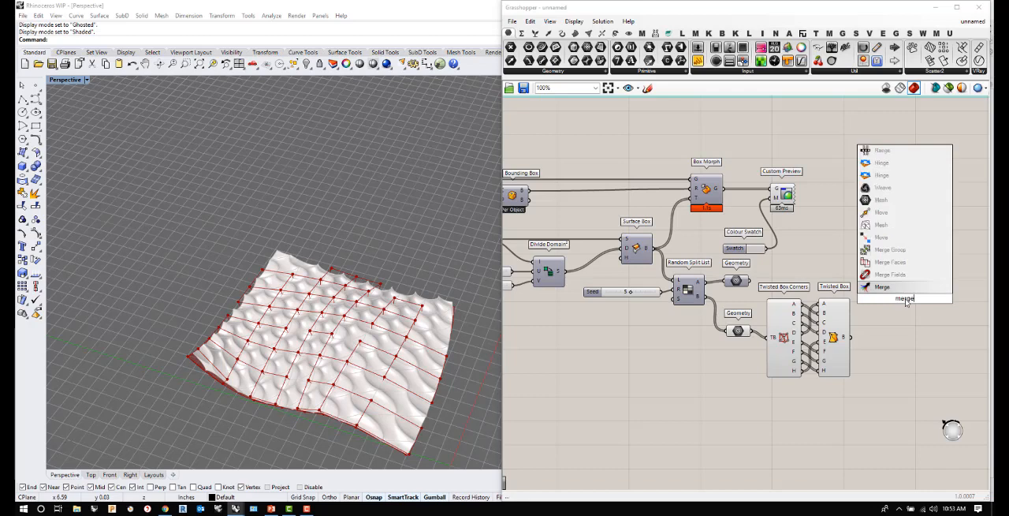
pyautogui.click(891, 289)
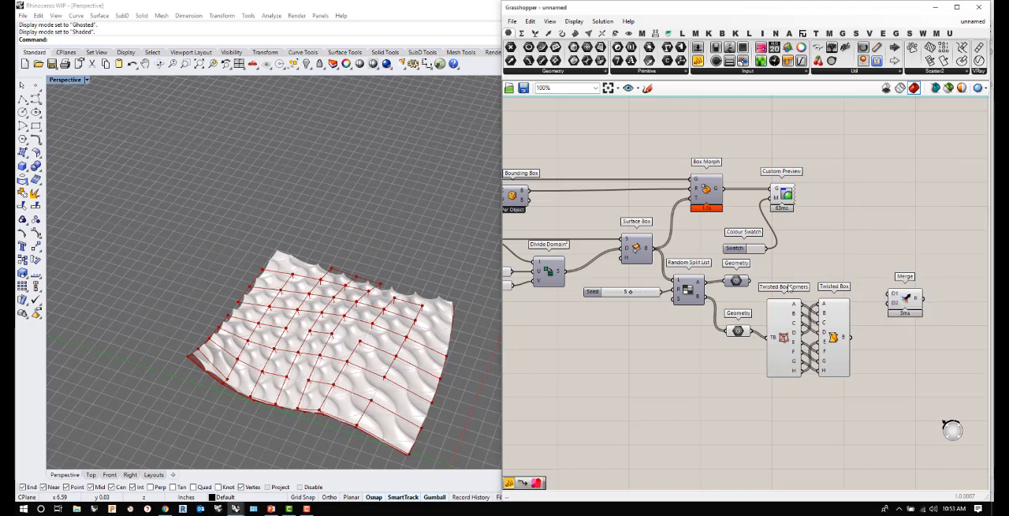
pyautogui.moveTo(749, 282); pyautogui.dragTo(915, 283)
pyautogui.moveTo(850, 337); pyautogui.dragTo(897, 284)
# - Turn off the preview of output B's Geometry parameter, Twisted Box Corners and Twisted Box
pyautogui.moveTo(868, 394); pyautogui.dragTo(715, 318)
pyautogui.rightClick(696, 354)
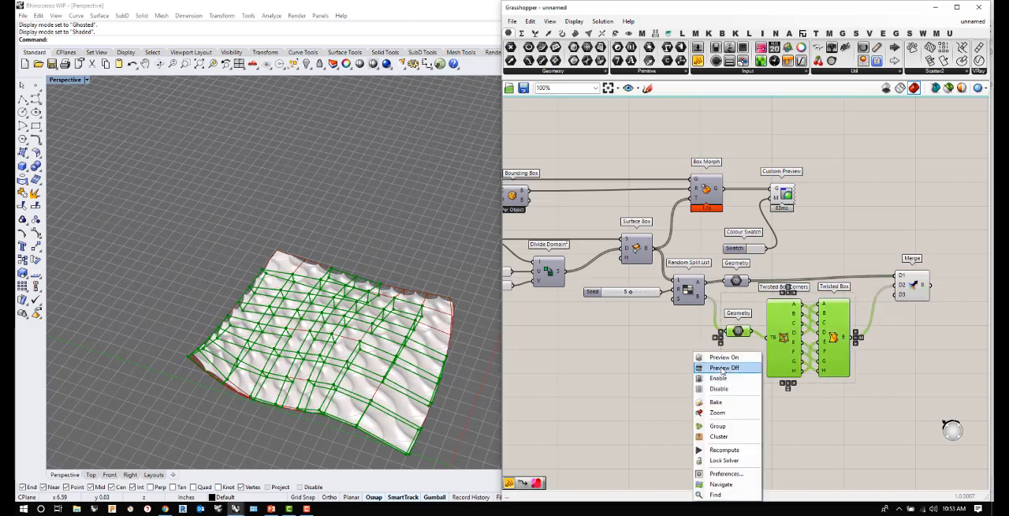
pyautogui.click(719, 388)
pyautogui.click(897, 297)
pyautogui.moveTo(926, 288)
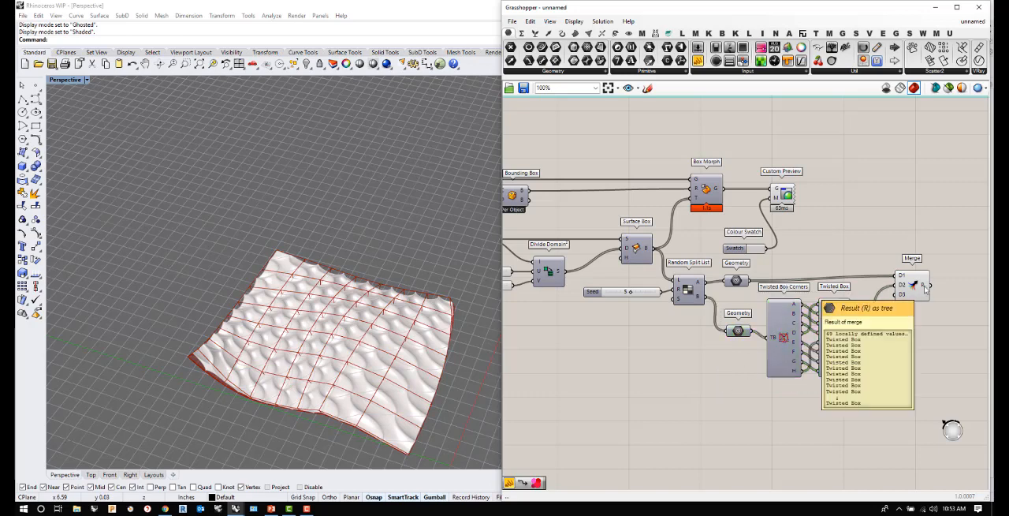
# - Move Box Morph, Custom Preview and Colour Swatch beyond Merge, and wire Merge's result into Box Morph's T input
pyautogui.moveTo(916, 287); pyautogui.dragTo(906, 292)
pyautogui.moveTo(820, 259); pyautogui.dragTo(689, 135)
pyautogui.scroll(-2, 674, 198)
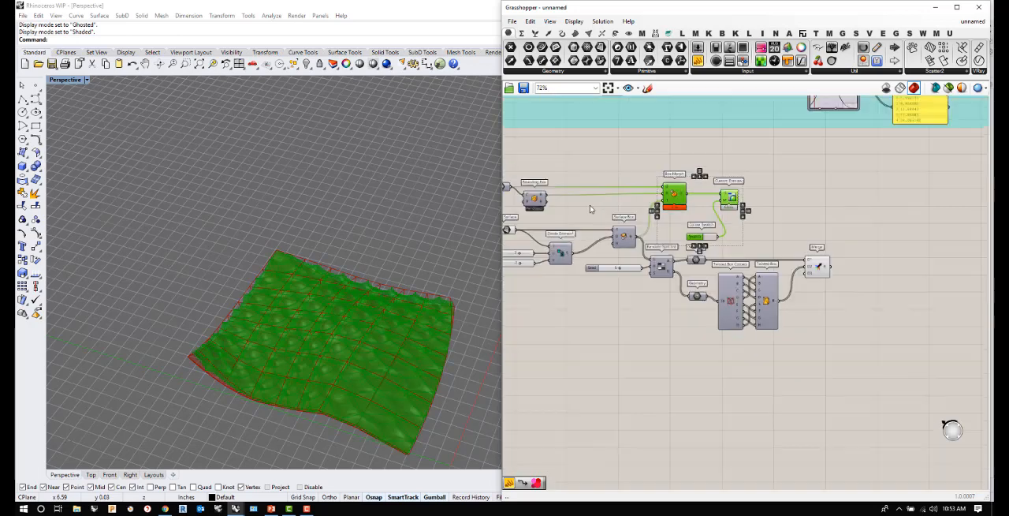
pyautogui.moveTo(690, 195); pyautogui.dragTo(885, 195)
pyautogui.click(872, 258)
pyautogui.moveTo(828, 266); pyautogui.dragTo(859, 208)
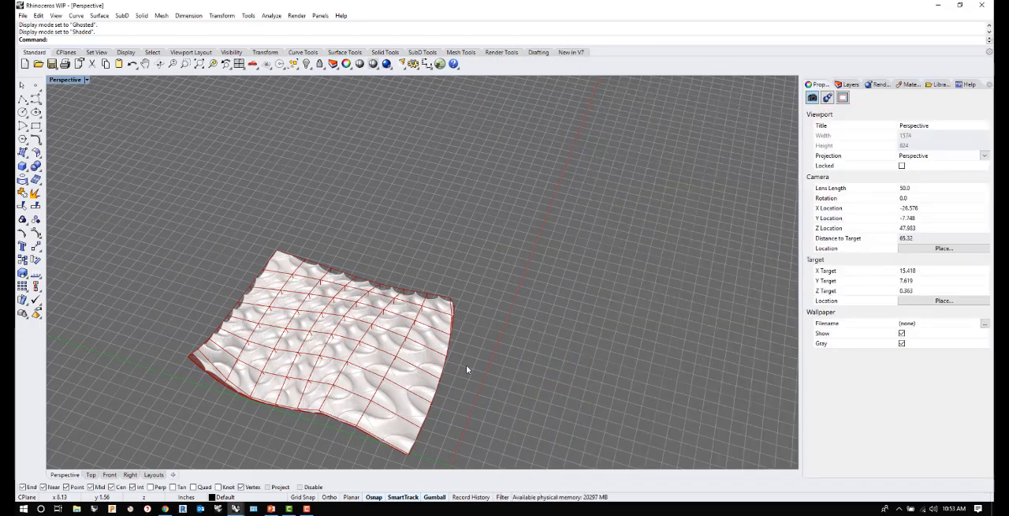
# - Examine the morphed modules across the surface in the Perspective viewport, both close up and from several angles
pyautogui.moveTo(455, 359); pyautogui.dragTo(313, 410, button='right')
pyautogui.scroll(5, 252, 266)
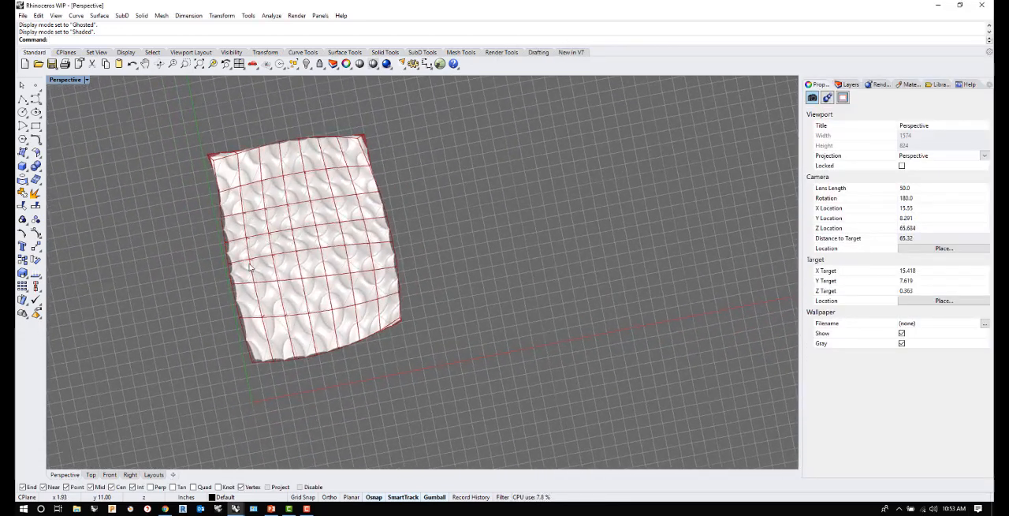
pyautogui.moveTo(291, 276); pyautogui.dragTo(359, 190, button='right')
pyautogui.scroll(6, 286, 237)
pyautogui.scroll(2, 338, 234)
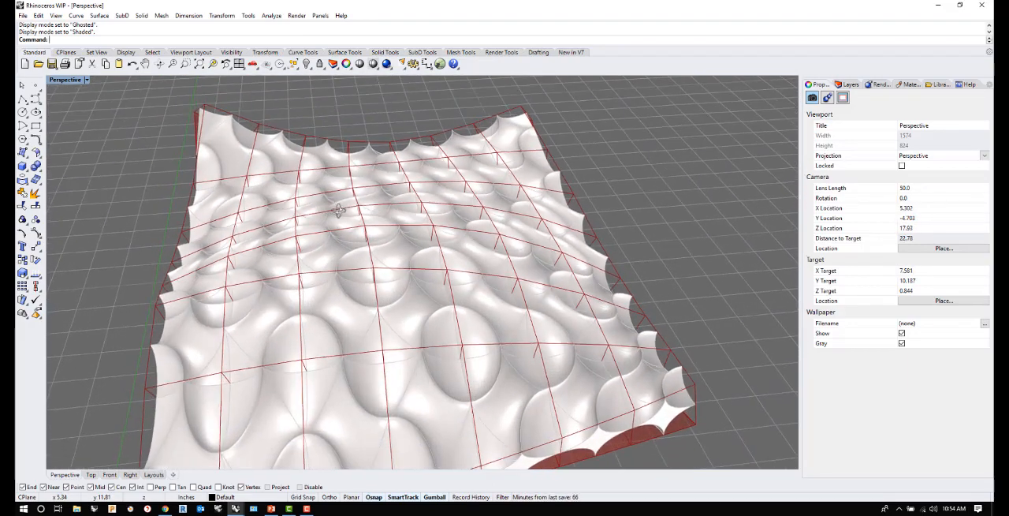
pyautogui.scroll(-6, 430, 202)
pyautogui.moveTo(347, 314); pyautogui.dragTo(486, 291, button='right')
pyautogui.scroll(4, 371, 343)
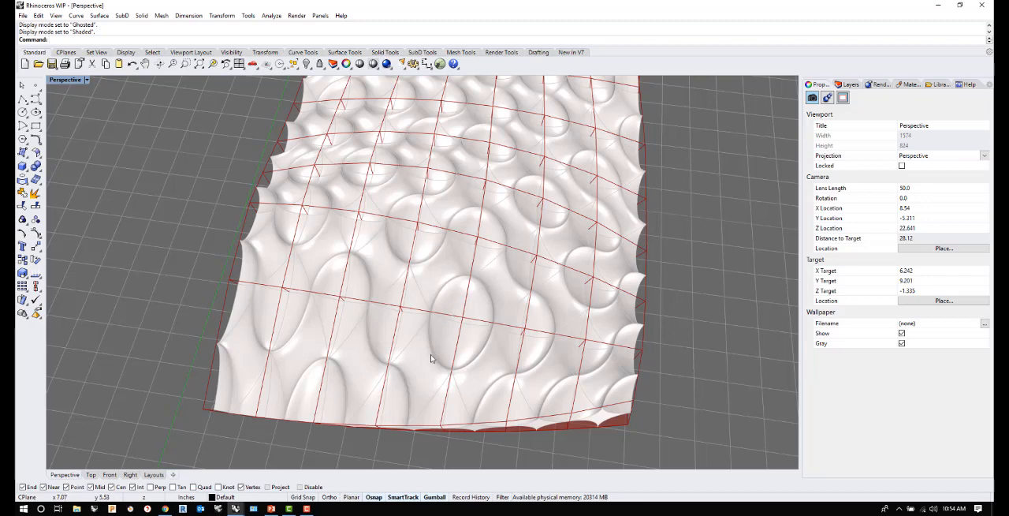
pyautogui.moveTo(431, 358); pyautogui.dragTo(419, 339, button='right')
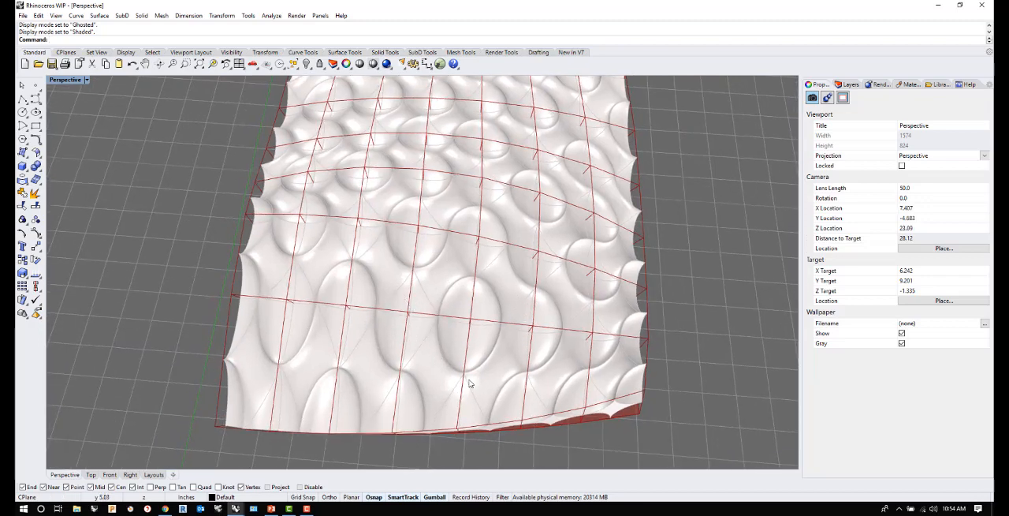
pyautogui.scroll(-2, 473, 396)
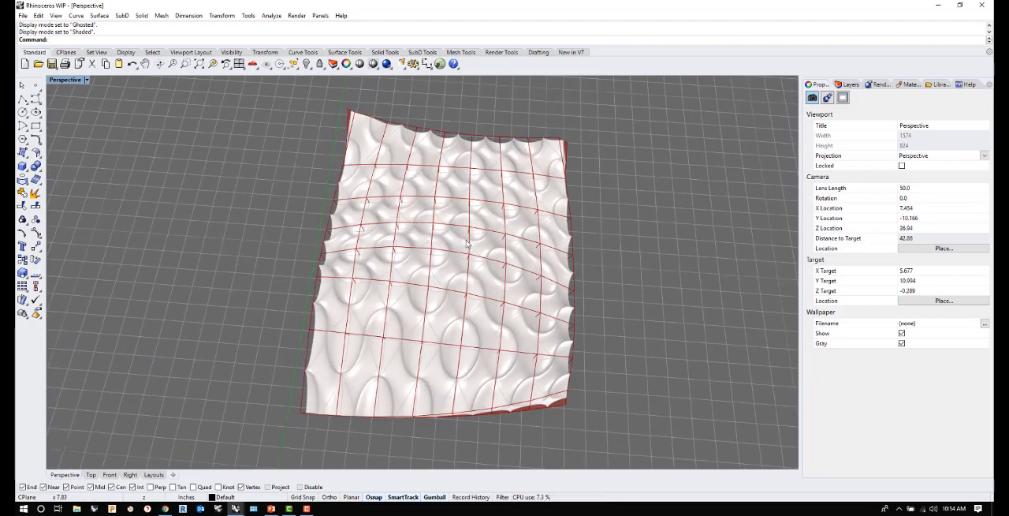
pyautogui.moveTo(499, 173); pyautogui.dragTo(473, 252, button='right')
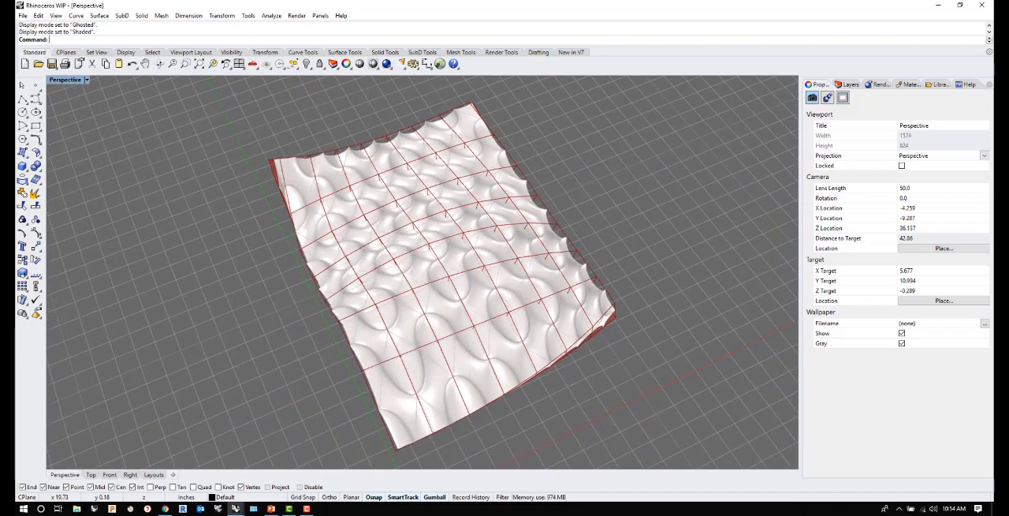
# - Return to the Grasshopper definition and set the V Count slider to 5, viewing the updated surface
pyautogui.click(440, 64)
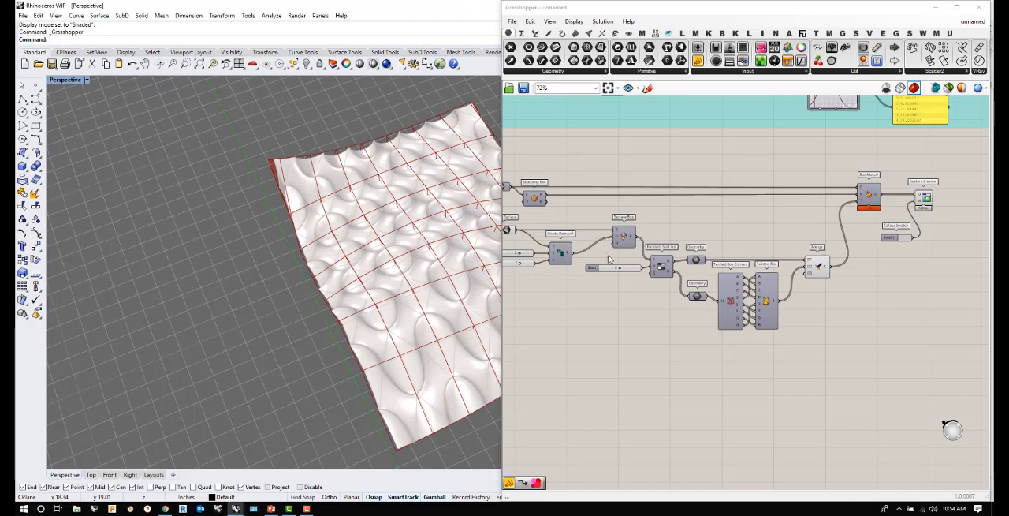
pyautogui.scroll(5, 586, 269)
pyautogui.doubleClick(590, 267)
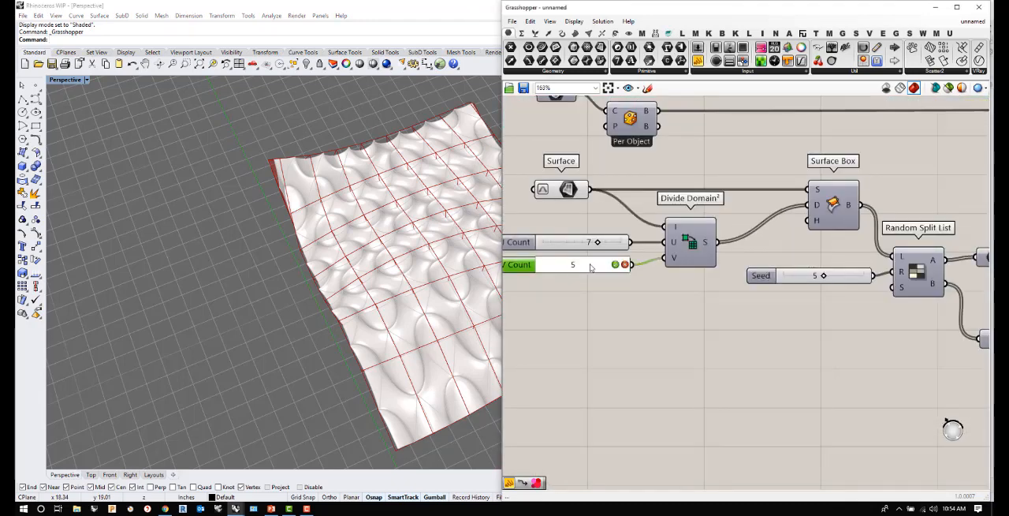
pyautogui.press('Return')
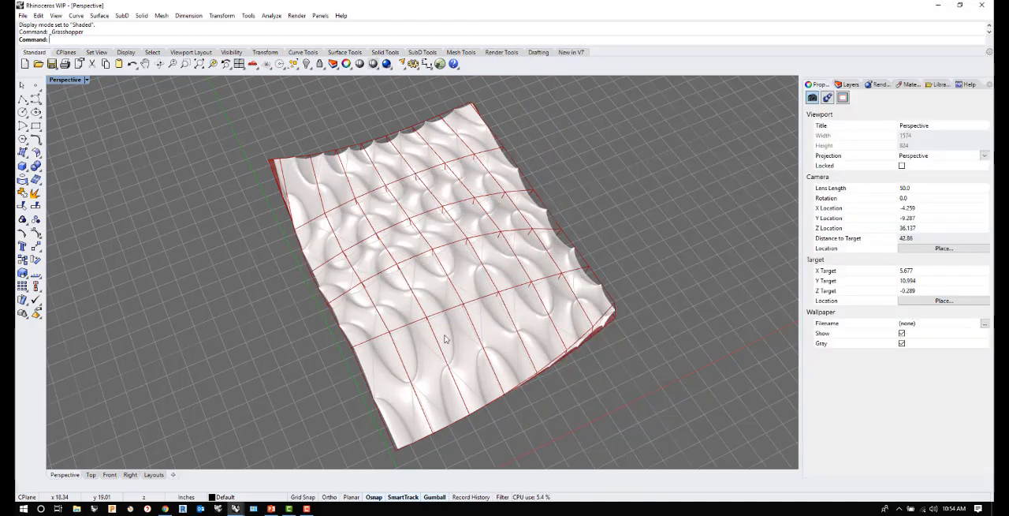
pyautogui.moveTo(445, 339); pyautogui.dragTo(368, 411, button='right')
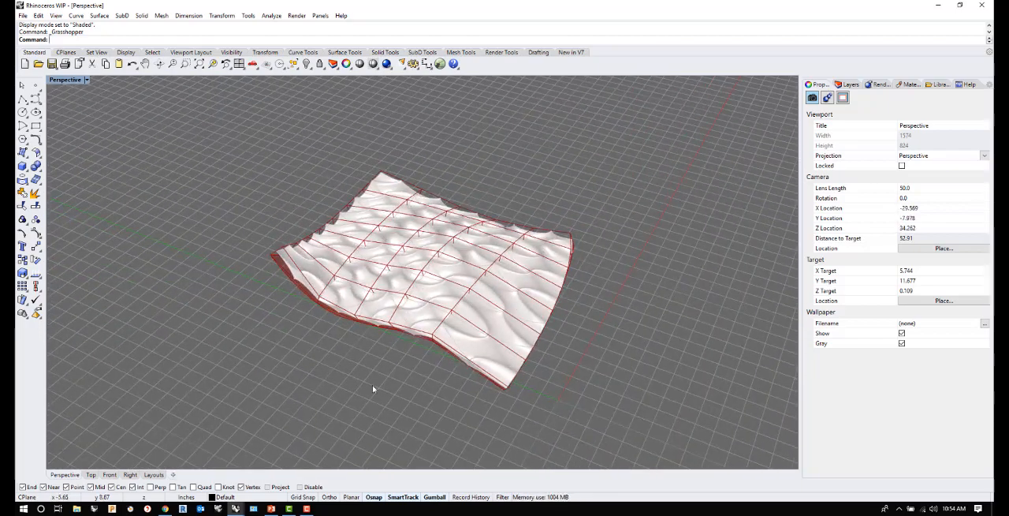
# - Bring Grasshopper back up and set the U Count slider to 9, viewing the updated surface from above
pyautogui.click(438, 62)
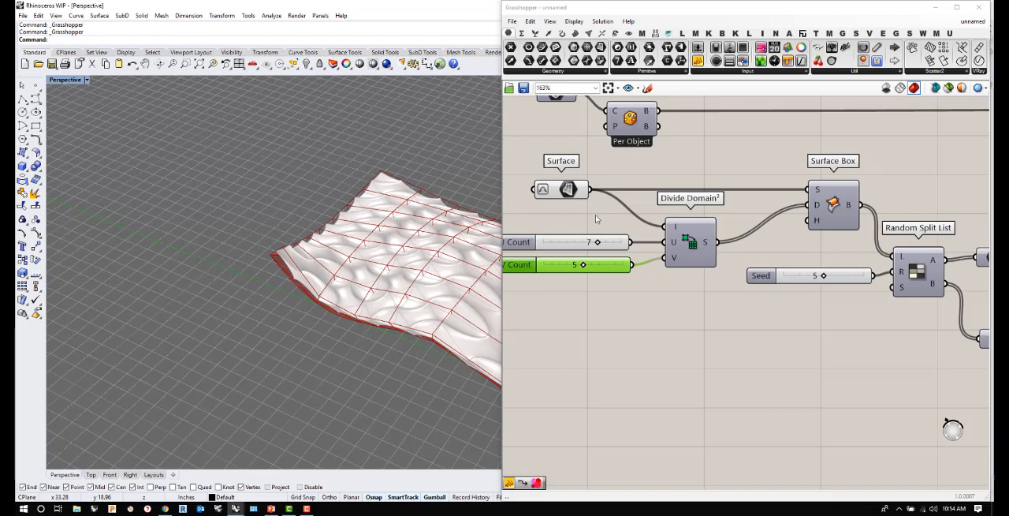
pyautogui.doubleClick(590, 245)
pyautogui.write('9')
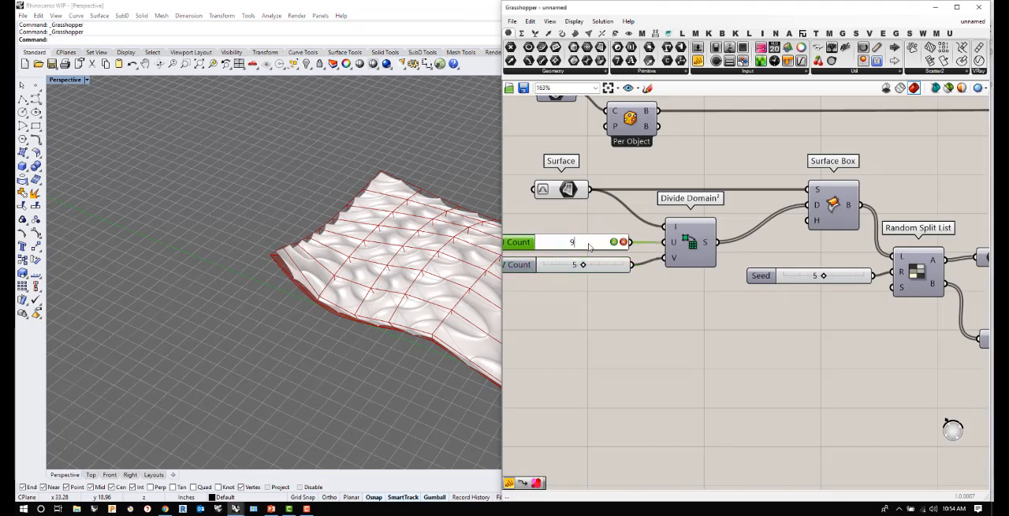
pyautogui.press('Return')
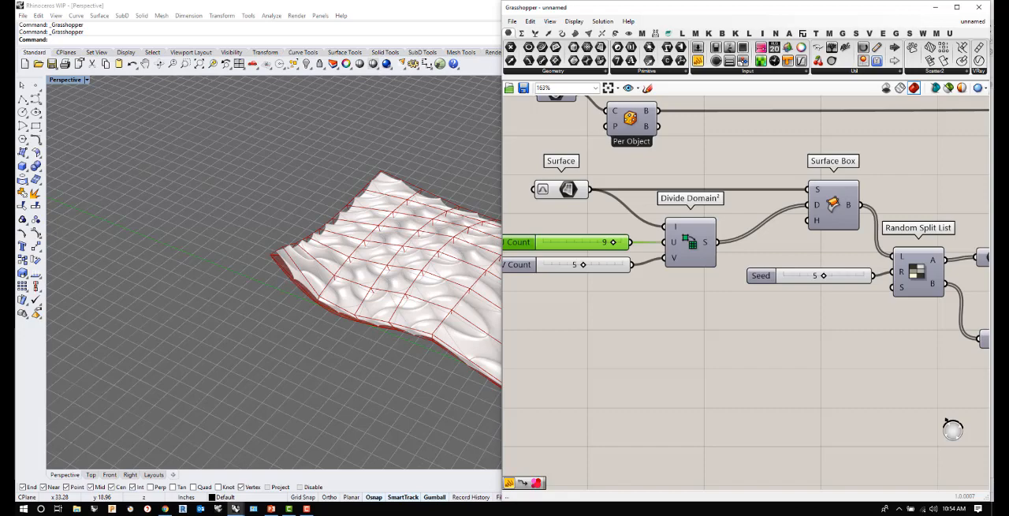
pyautogui.moveTo(203, 221); pyautogui.dragTo(155, 314, button='right')
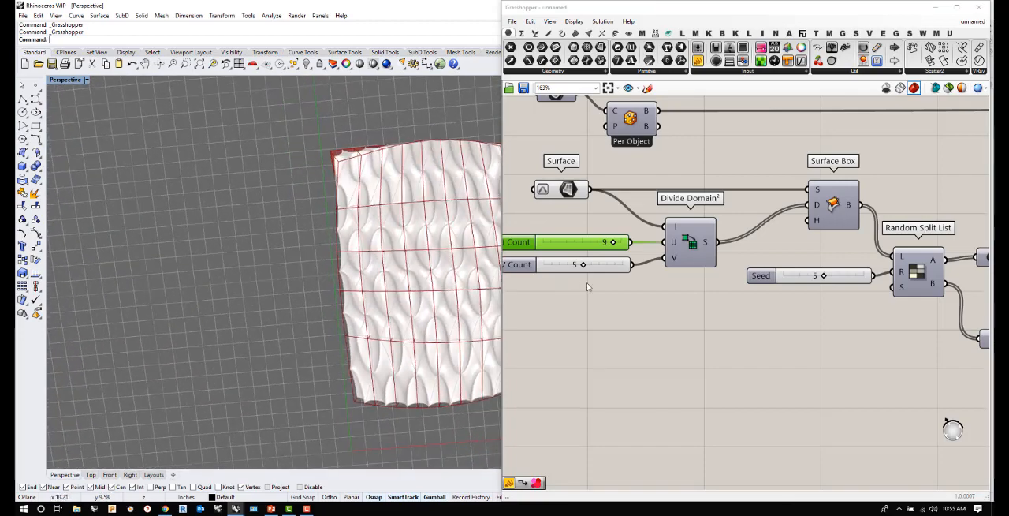
# - Turn off the preview of the Merge component to hide the box outlines on the surface
pyautogui.scroll(-3, 315, 248)
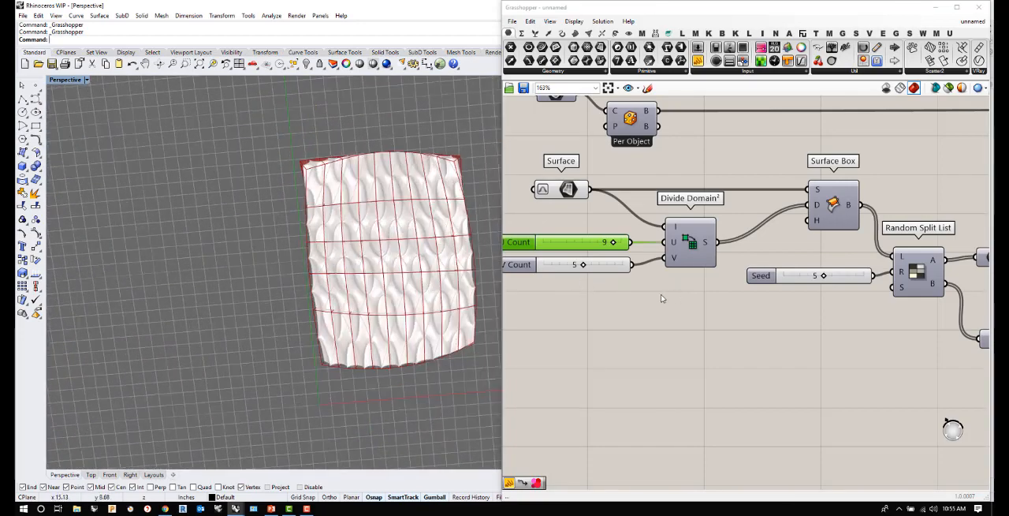
pyautogui.scroll(-4, 672, 306)
pyautogui.scroll(-2, 734, 325)
pyautogui.scroll(4, 917, 310)
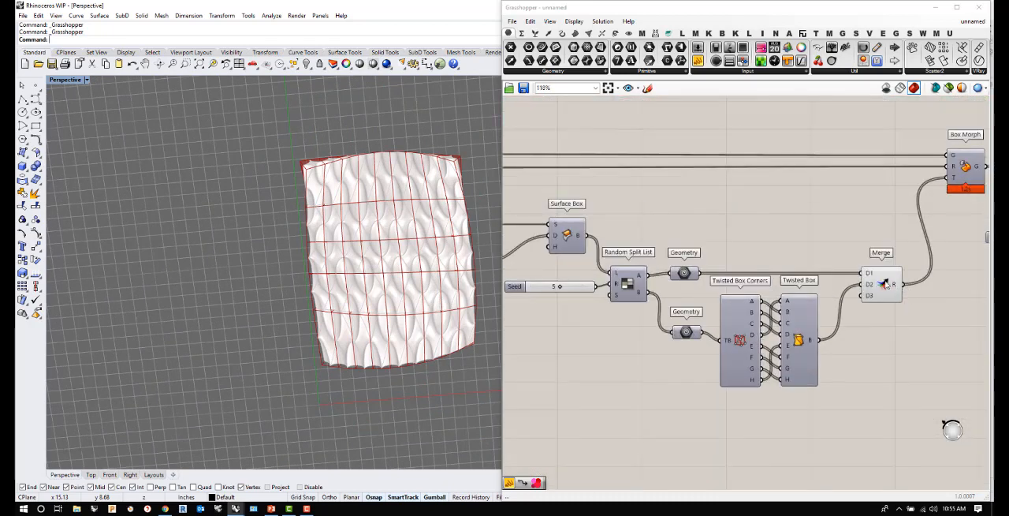
pyautogui.rightClick(885, 284)
pyautogui.click(900, 298)
pyautogui.moveTo(308, 237); pyautogui.dragTo(302, 209, button='right')
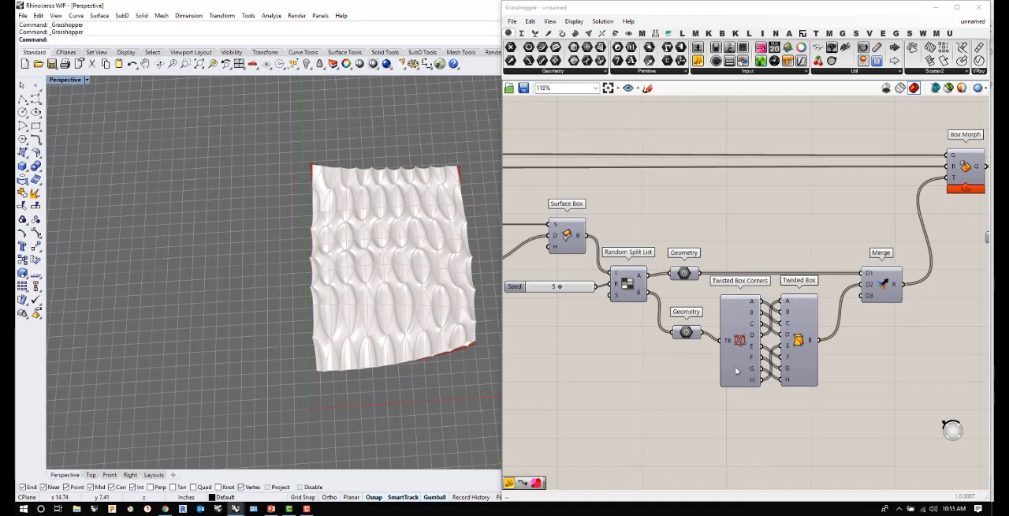
# - Set the Random Split List's Seed slider to 8
pyautogui.scroll(-3, 749, 364)
pyautogui.scroll(4, 687, 321)
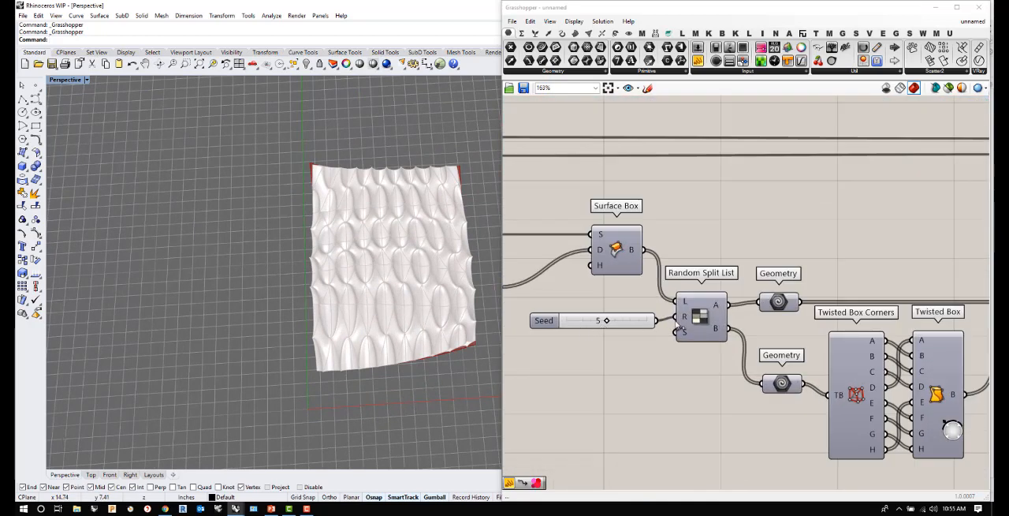
pyautogui.doubleClick(599, 321)
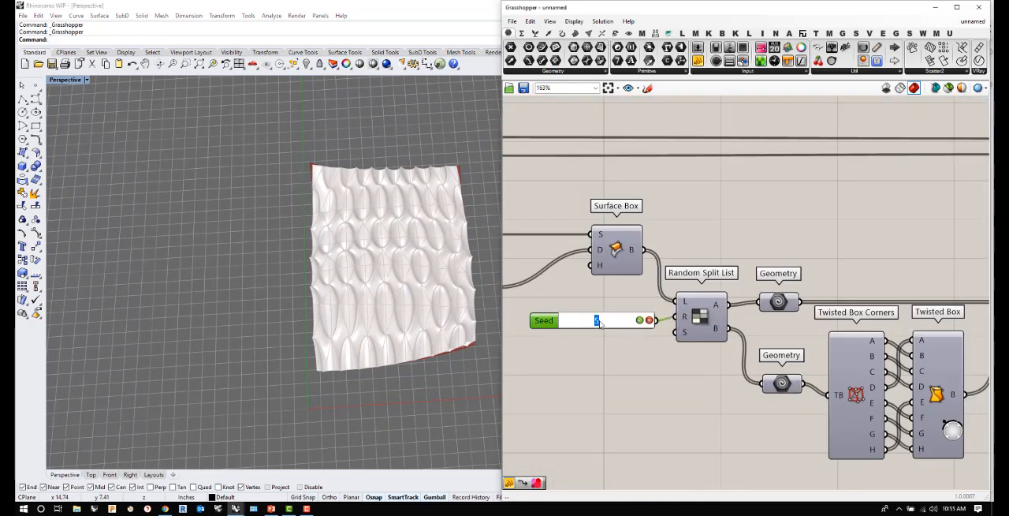
pyautogui.write('8')
pyautogui.press('Return')
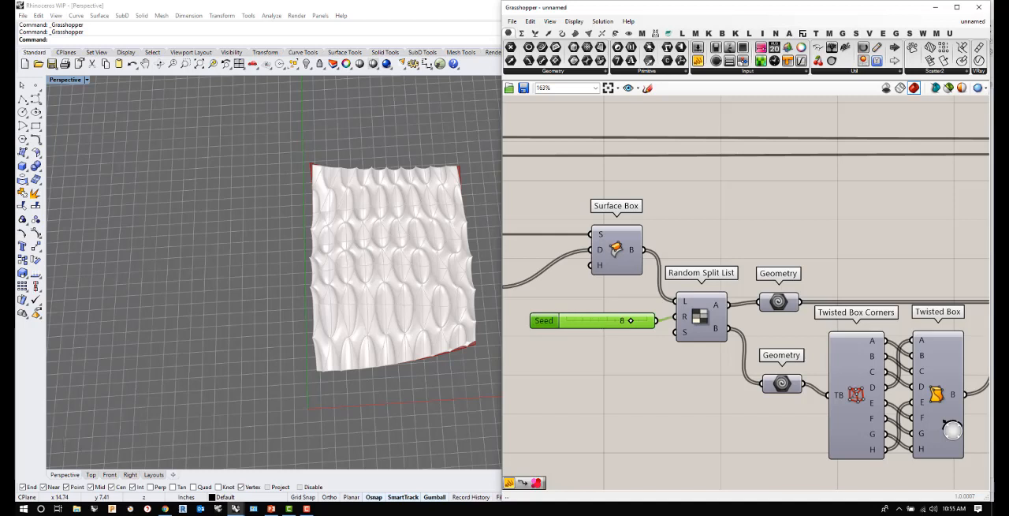
# - Examine the reshuffled modules from above and at a low angle, and review the component chain from Surface Box to Box Morph
pyautogui.moveTo(390, 349); pyautogui.dragTo(361, 284, button='right')
pyautogui.scroll(6, 354, 318)
pyautogui.moveTo(354, 319)
pyautogui.mouseDown(button='right')
pyautogui.moveTo(342, 279)
pyautogui.moveTo(321, 348)
pyautogui.moveTo(342, 306)
pyautogui.mouseUp(button='right')
pyautogui.scroll(-6, 338, 315)
pyautogui.scroll(-2, 457, 392)
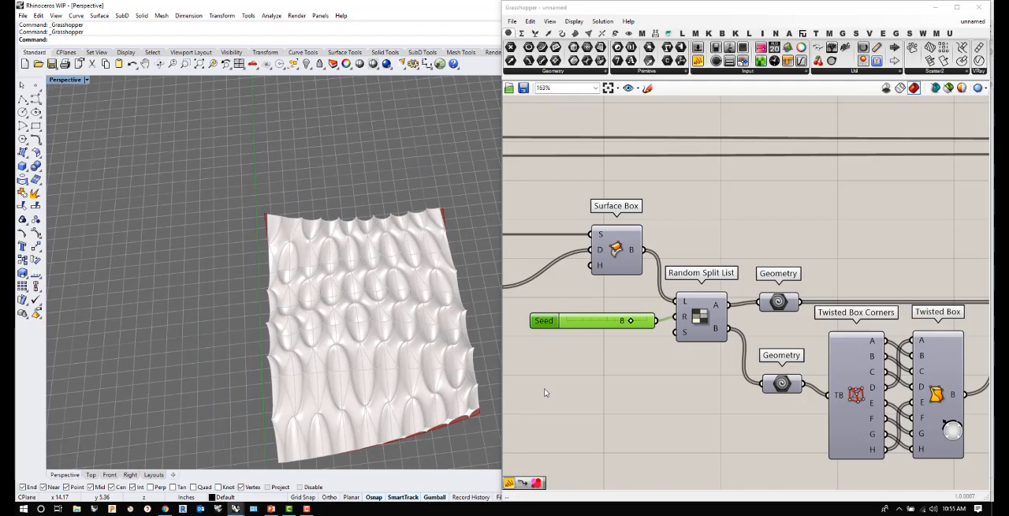
pyautogui.moveTo(205, 400); pyautogui.dragTo(387, 315, button='right')
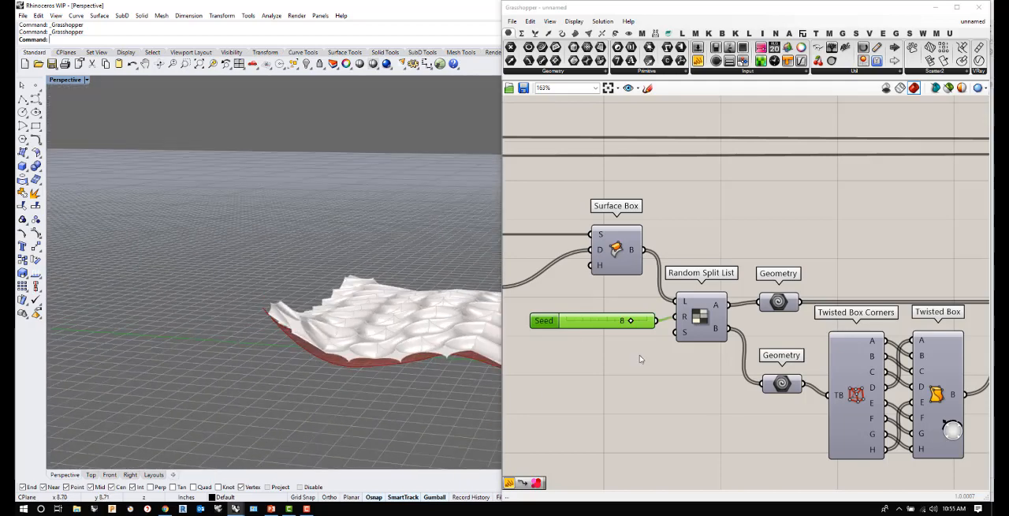
pyautogui.scroll(-4, 640, 359)
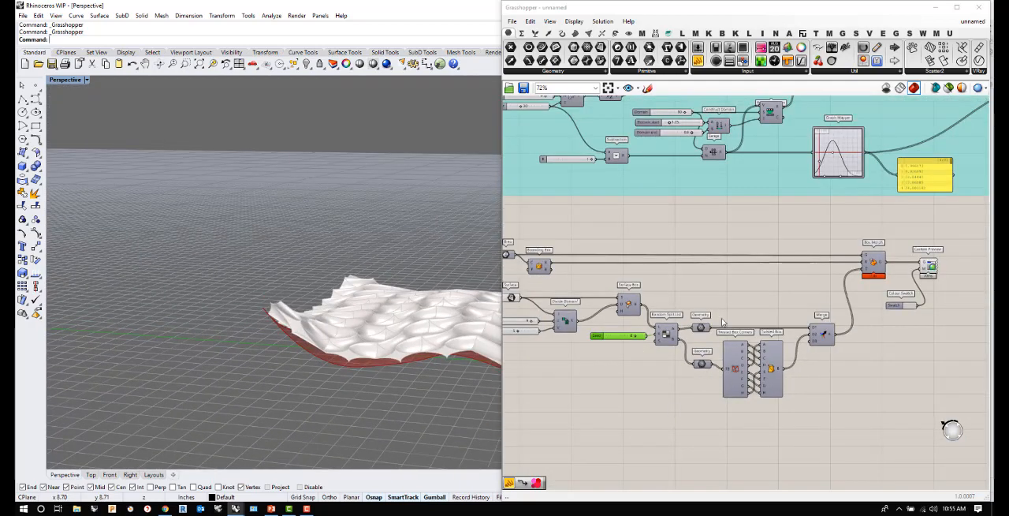
pyautogui.moveTo(461, 330); pyautogui.dragTo(459, 316, button='right')
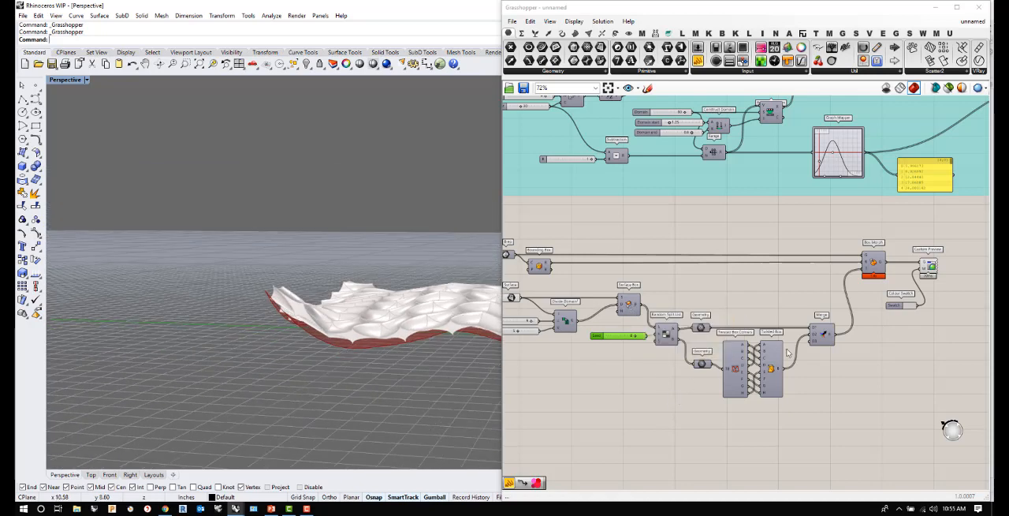
pyautogui.scroll(-2, 639, 323)
pyautogui.scroll(3, 659, 363)
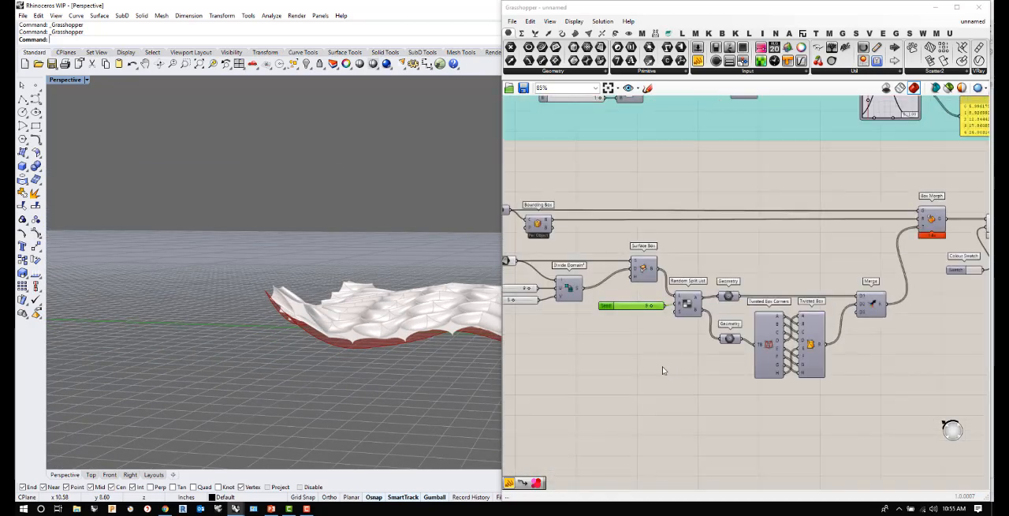
# - Turn off the preview of the Custom Preview component to hide the morphed modules on the surface
pyautogui.click(508, 264)
pyautogui.click(538, 349)
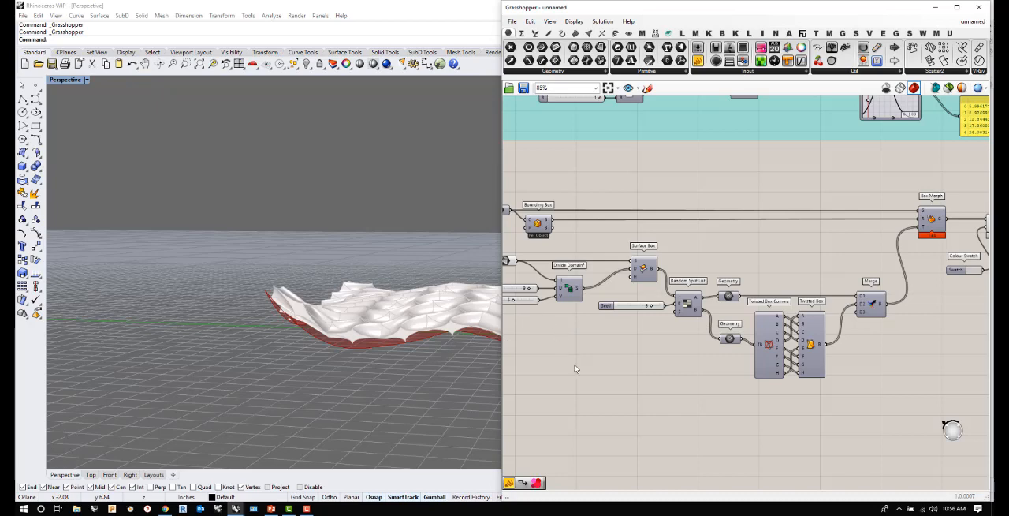
pyautogui.moveTo(410, 278); pyautogui.dragTo(317, 355, button='right')
pyautogui.scroll(-4, 792, 302)
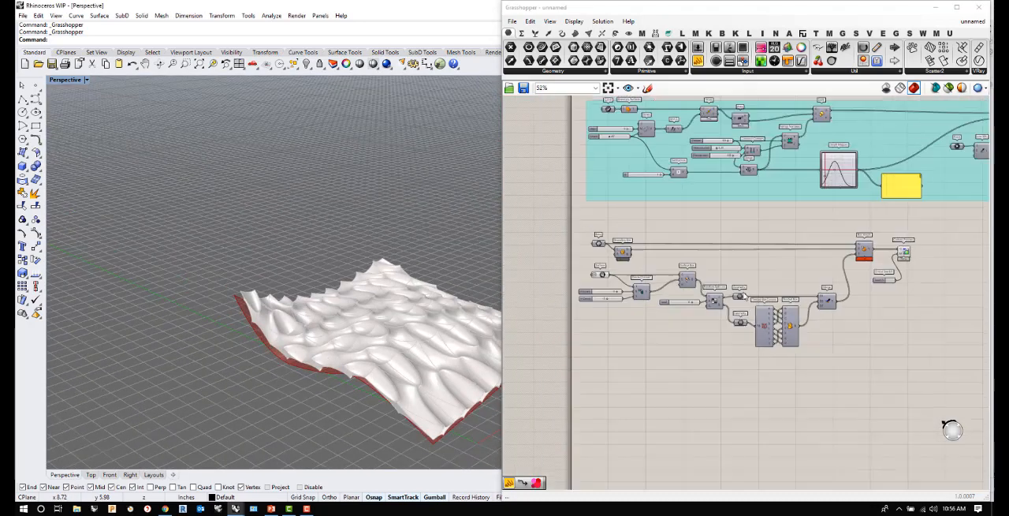
pyautogui.scroll(3, 886, 260)
pyautogui.rightClick(872, 258)
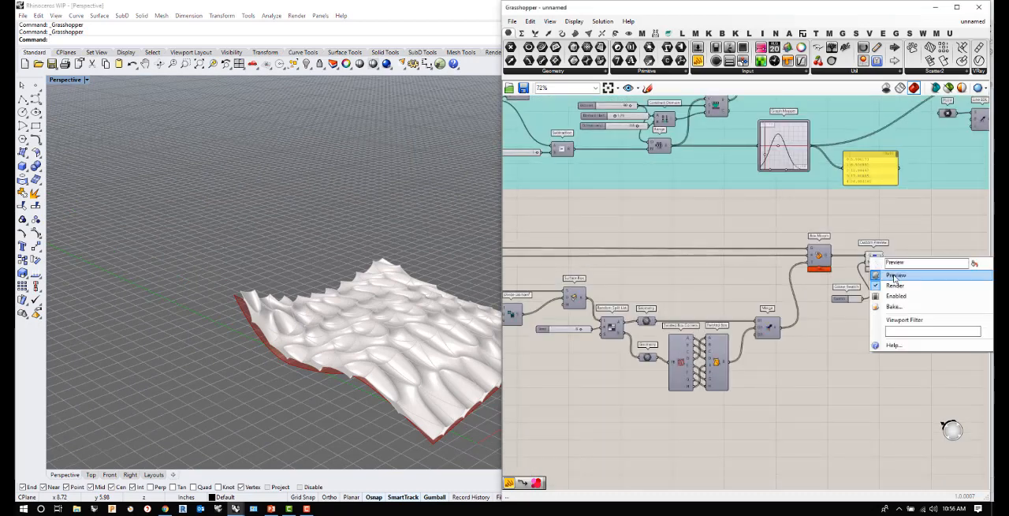
pyautogui.click(895, 276)
pyautogui.moveTo(412, 343); pyautogui.dragTo(461, 363, button='right')
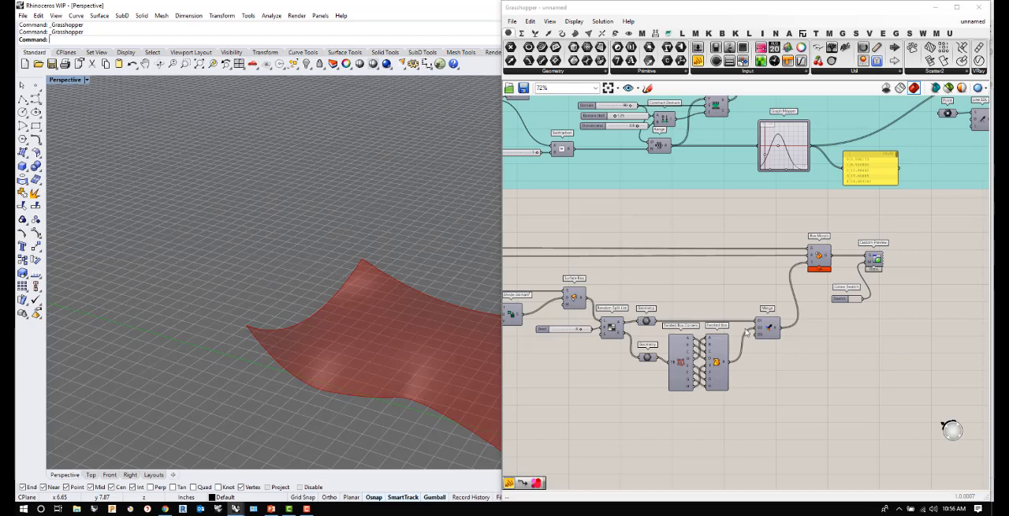
# - Add a Divide Surface component below the box components and feed the Surface parameter into its S input
pyautogui.scroll(-3, 658, 350)
pyautogui.scroll(3, 636, 370)
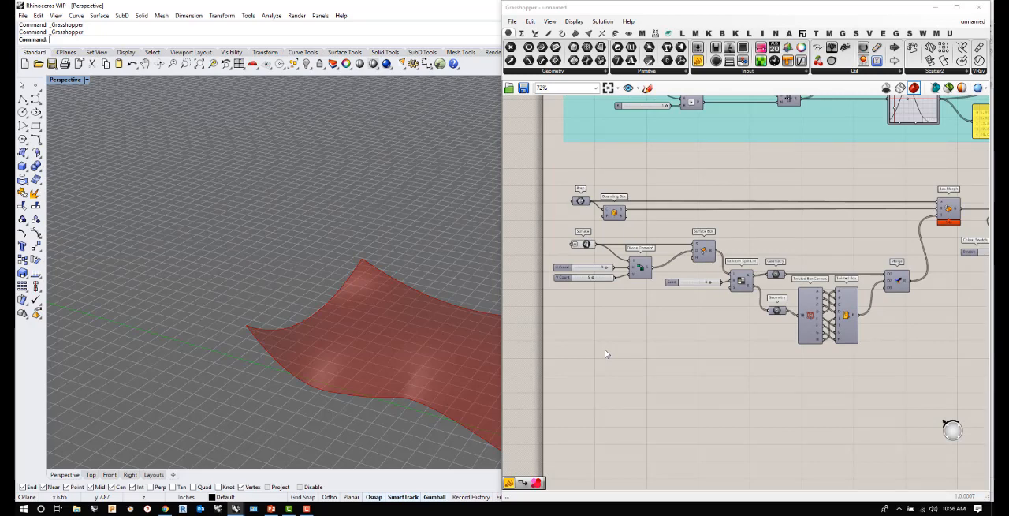
pyautogui.moveTo(363, 371); pyautogui.dragTo(331, 378, button='right')
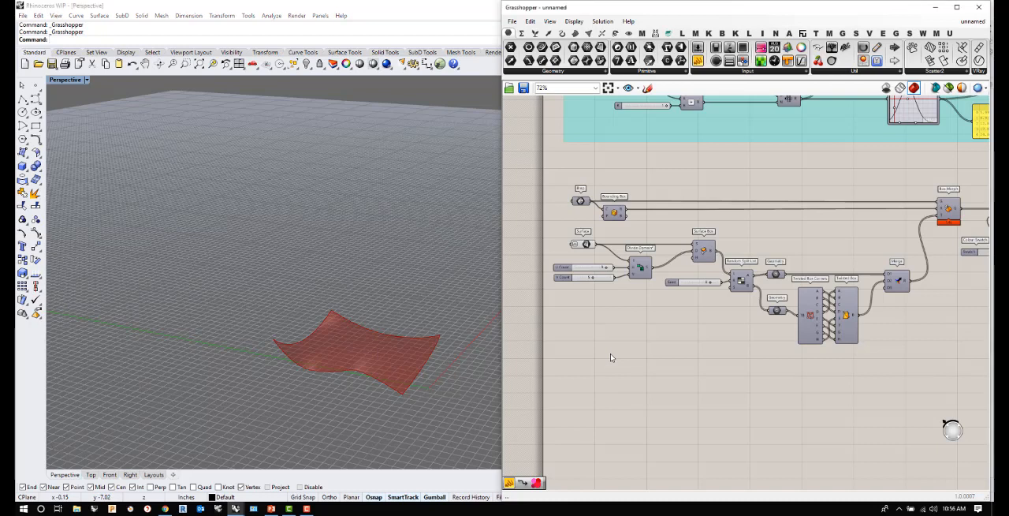
pyautogui.doubleClick(610, 357)
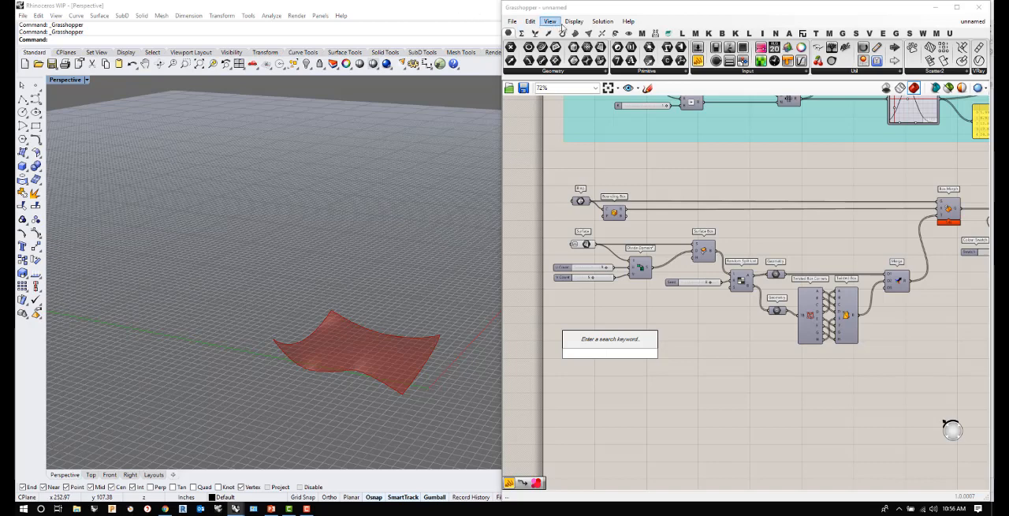
pyautogui.click(576, 34)
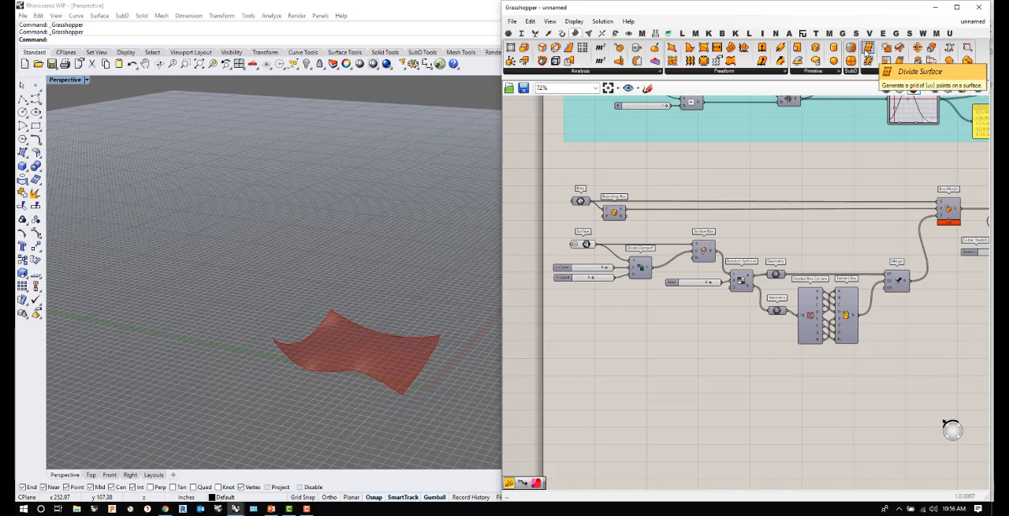
pyautogui.moveTo(868, 49); pyautogui.dragTo(604, 385)
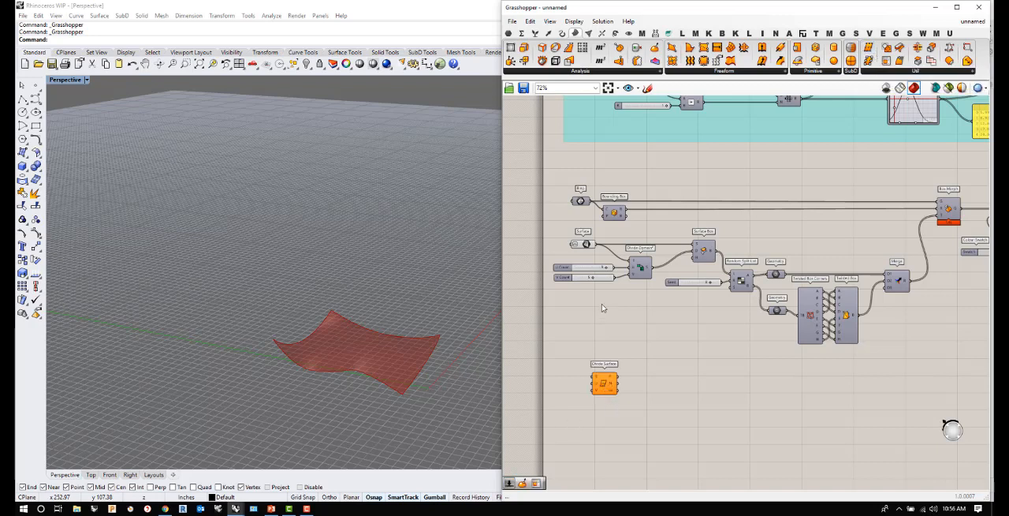
pyautogui.moveTo(594, 244); pyautogui.dragTo(637, 383)
pyautogui.moveTo(421, 391); pyautogui.dragTo(387, 396, button='right')
pyautogui.moveTo(638, 384); pyautogui.dragTo(684, 385)
# - Create a number slider with the value 50 and connect it to Divide Surface's U input
pyautogui.doubleClick(598, 386)
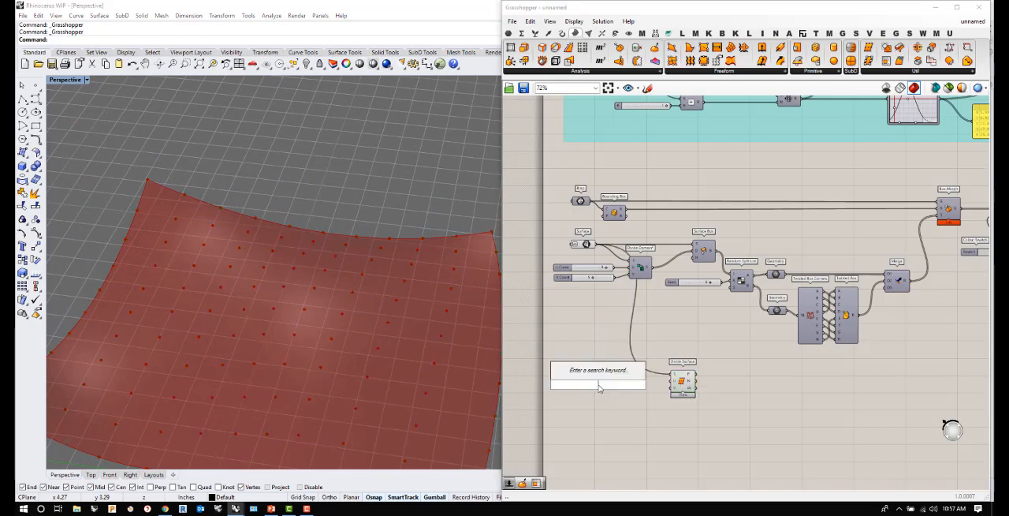
pyautogui.write('50')
pyautogui.press('Return')
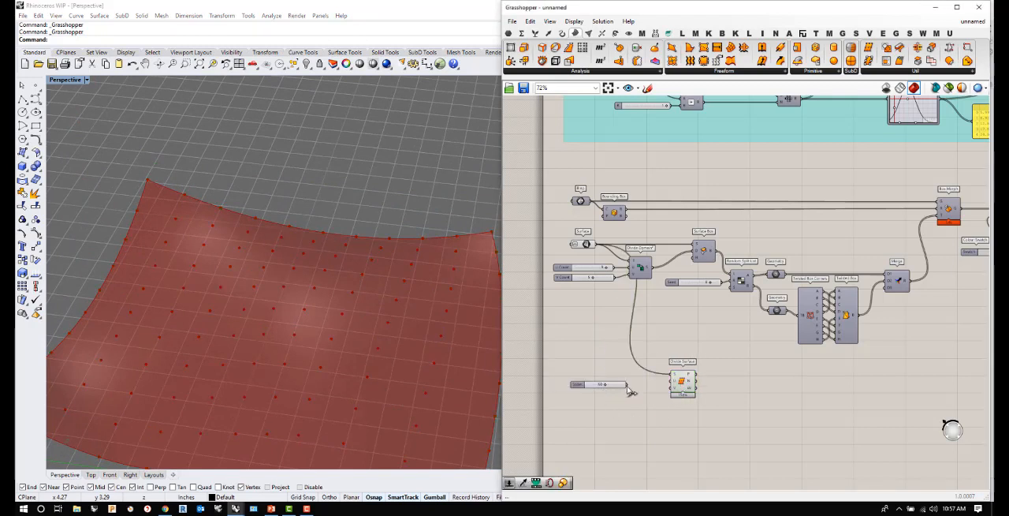
pyautogui.moveTo(655, 387); pyautogui.dragTo(669, 382)
pyautogui.moveTo(443, 373); pyautogui.dragTo(405, 337, button='right')
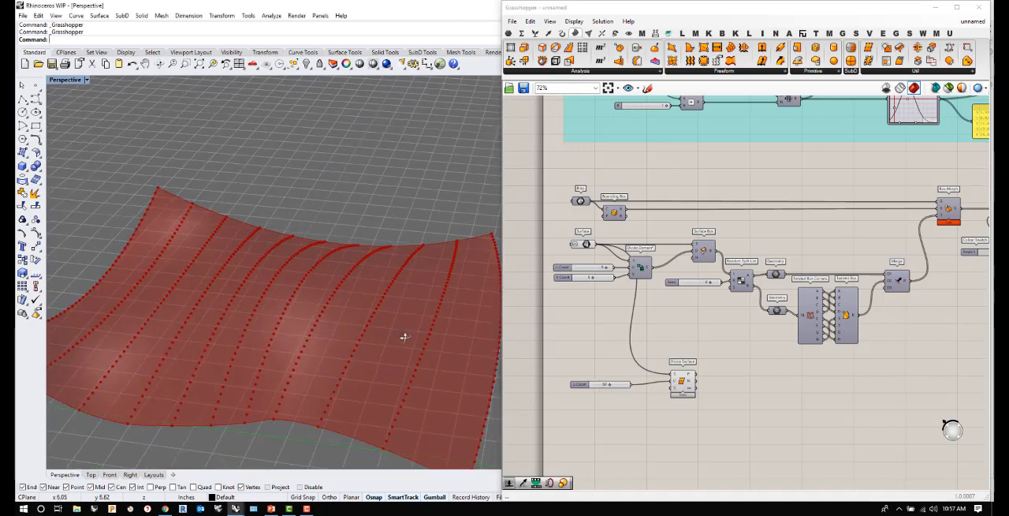
# - Duplicate the U Count slider and connect the copy to Divide Surface's V input for 50 divisions
pyautogui.click(617, 385)
pyautogui.hotkey('ctrl', 'c')
pyautogui.hotkey('ctrl', 'v')
pyautogui.moveTo(625, 391)
pyautogui.mouseDown()
pyautogui.moveTo(624, 403)
pyautogui.moveTo(674, 388)
pyautogui.moveTo(625, 397)
pyautogui.mouseUp()
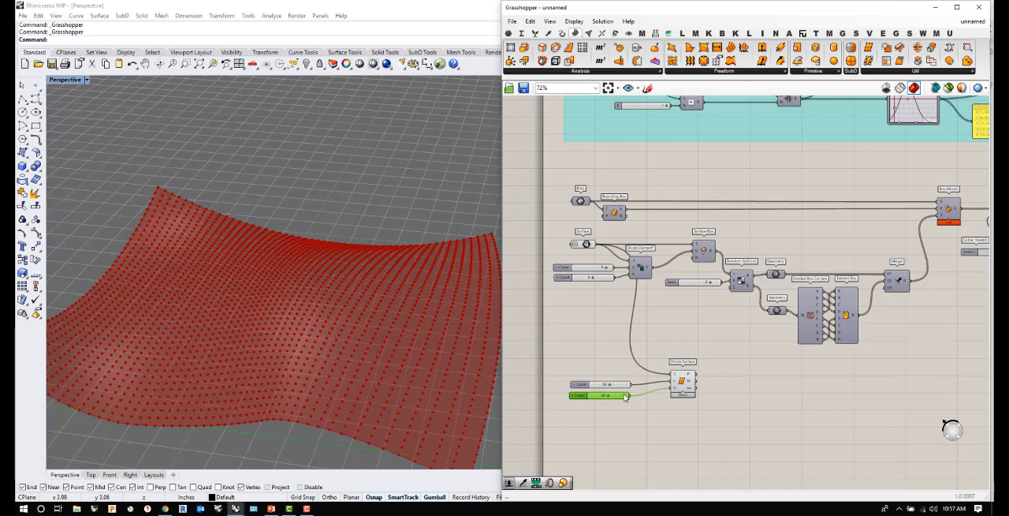
pyautogui.moveTo(438, 368); pyautogui.dragTo(374, 388, button='right')
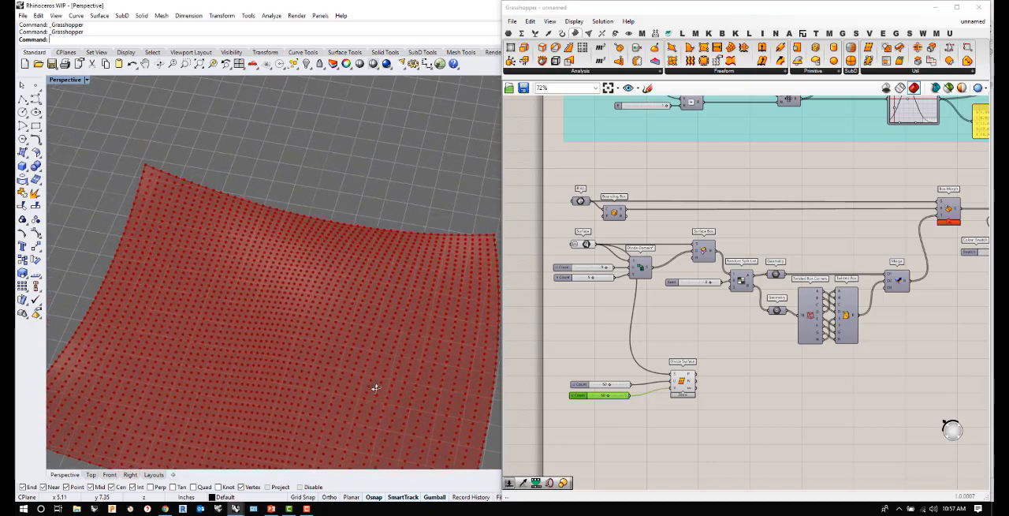
pyautogui.click(784, 456)
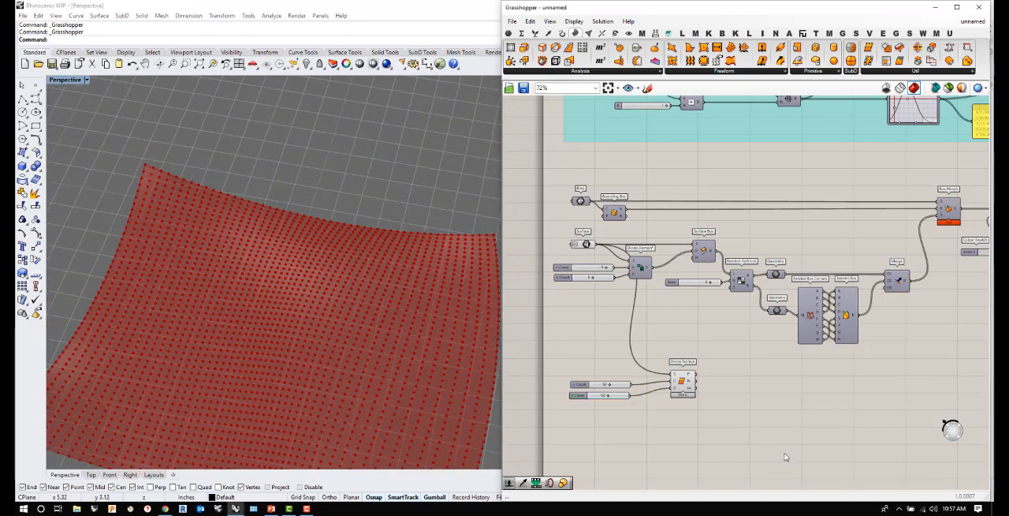
# - Add an Image Sampler beside Divide Surface and load sample3.jpg from the jpgs folder into it
pyautogui.doubleClick(774, 413)
pyautogui.write('image')
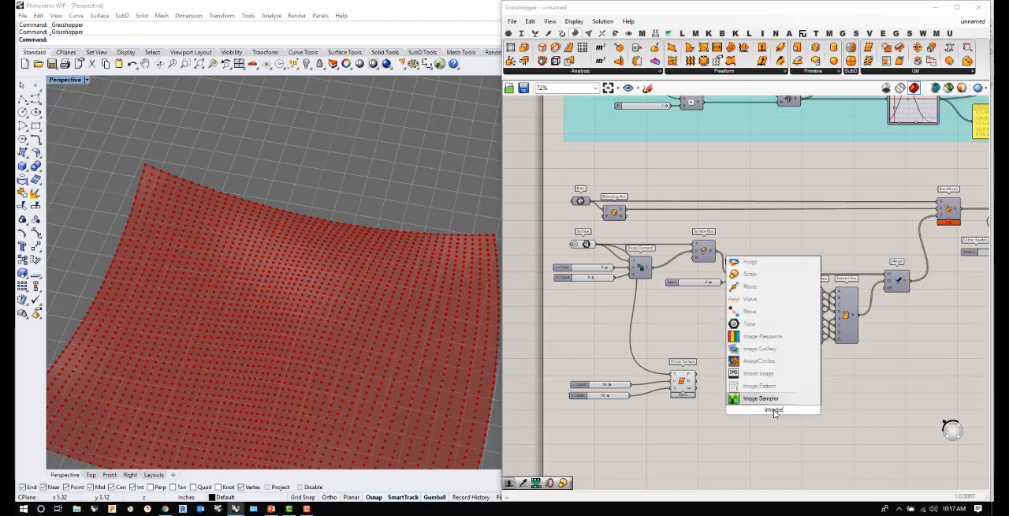
pyautogui.click(769, 399)
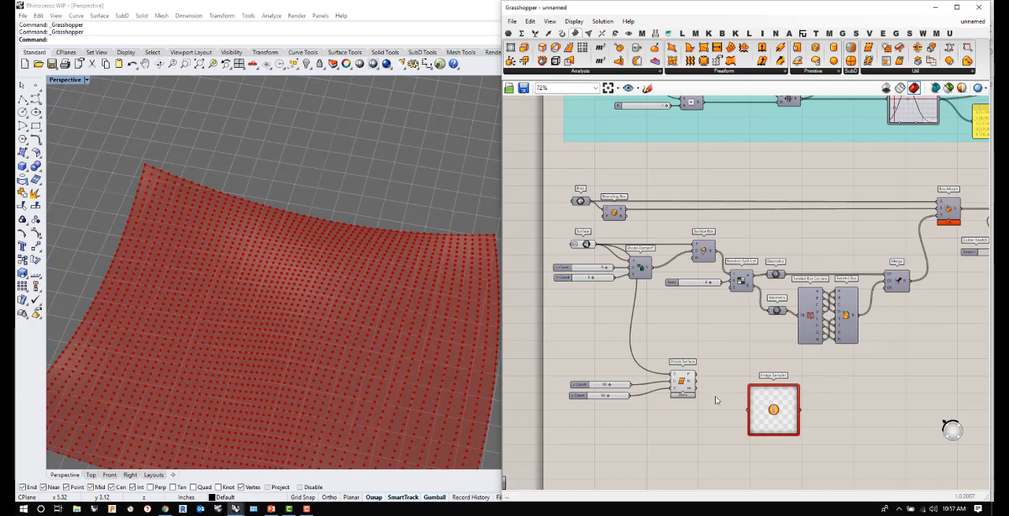
pyautogui.rightClick(766, 408)
pyautogui.click(789, 351)
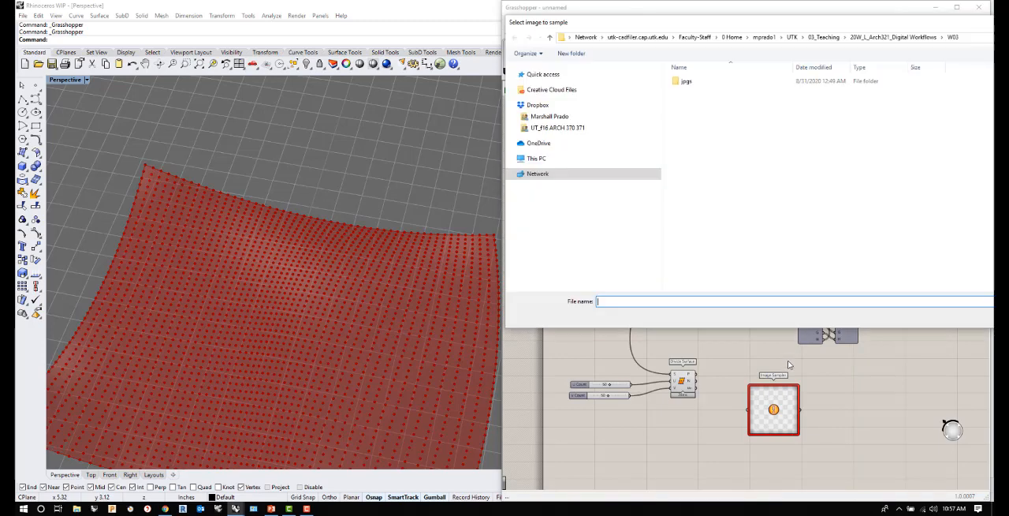
pyautogui.doubleClick(699, 85)
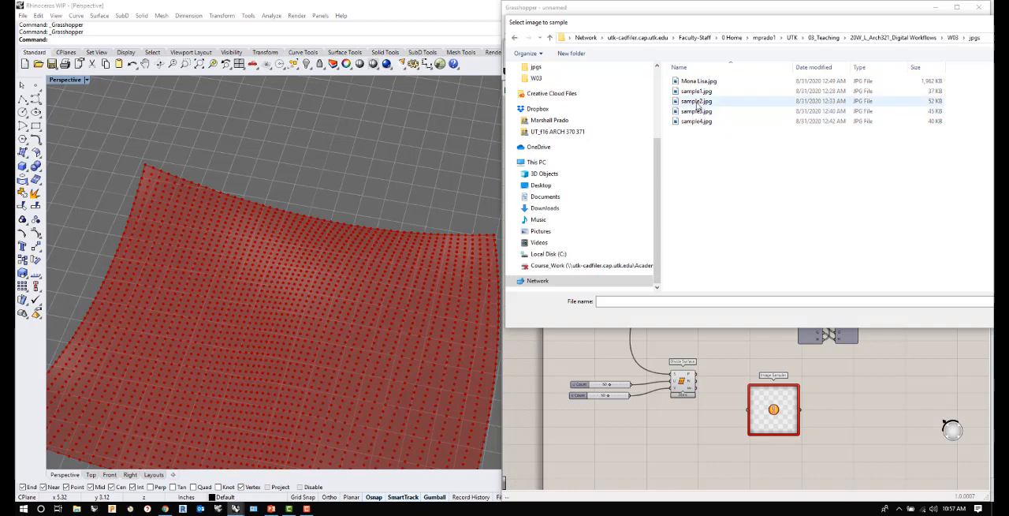
pyautogui.click(697, 104)
pyautogui.click(698, 115)
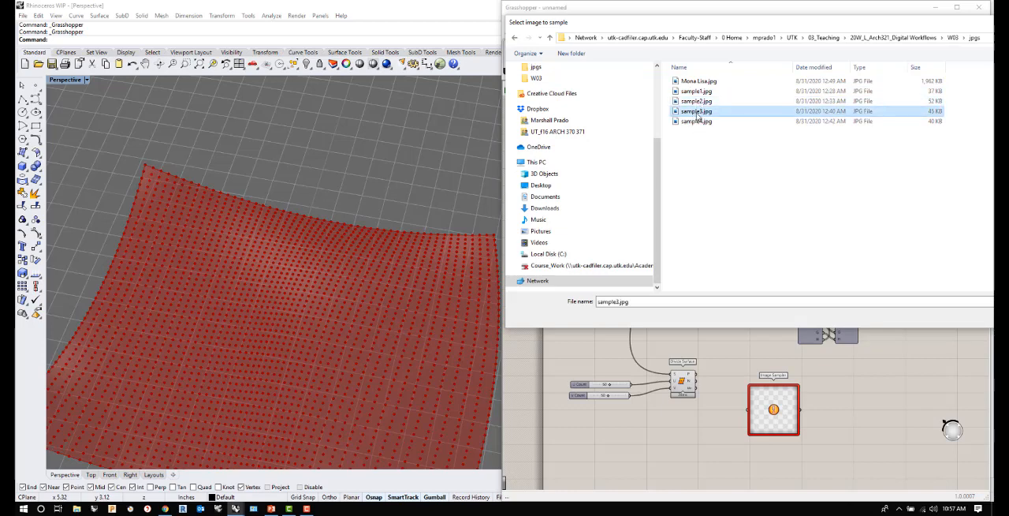
pyautogui.press('Return')
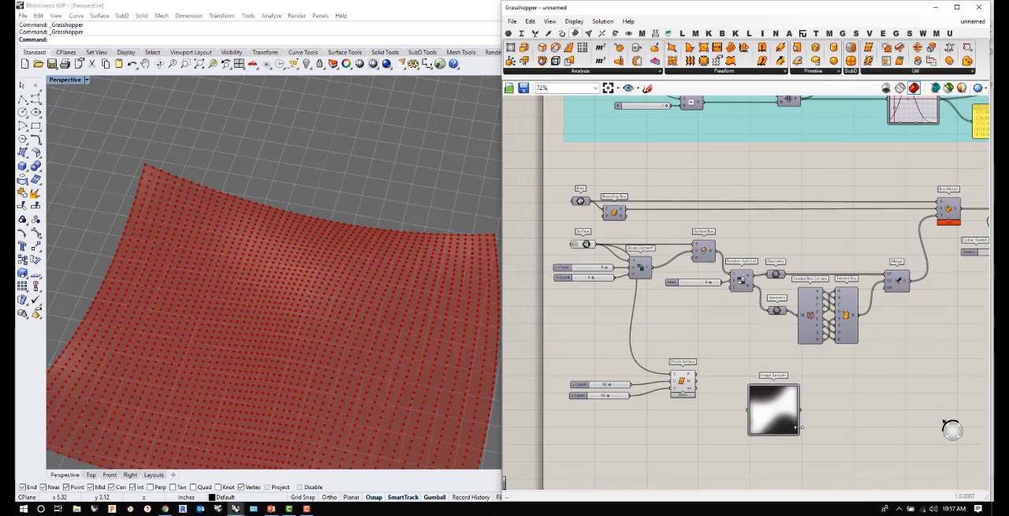
# - Connect Divide Surface's uv output to the Image Sampler and move the sampler closer to Divide Surface
pyautogui.scroll(3, 777, 424)
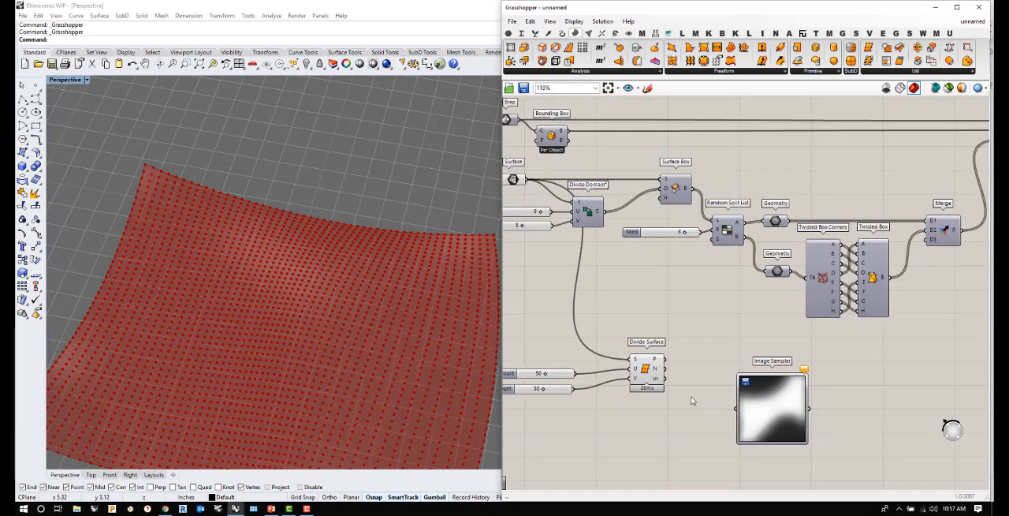
pyautogui.scroll(2, 647, 394)
pyautogui.moveTo(657, 376); pyautogui.dragTo(748, 412)
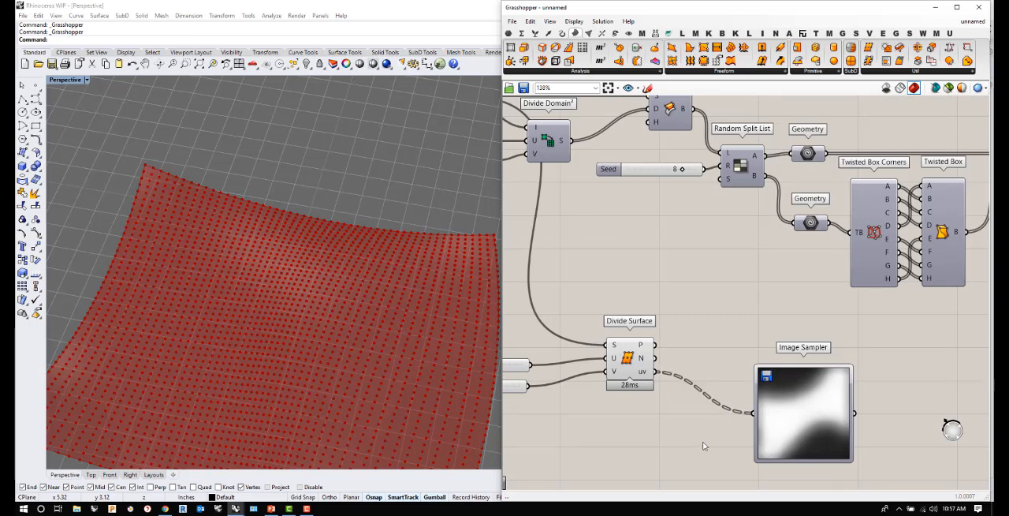
pyautogui.moveTo(648, 376)
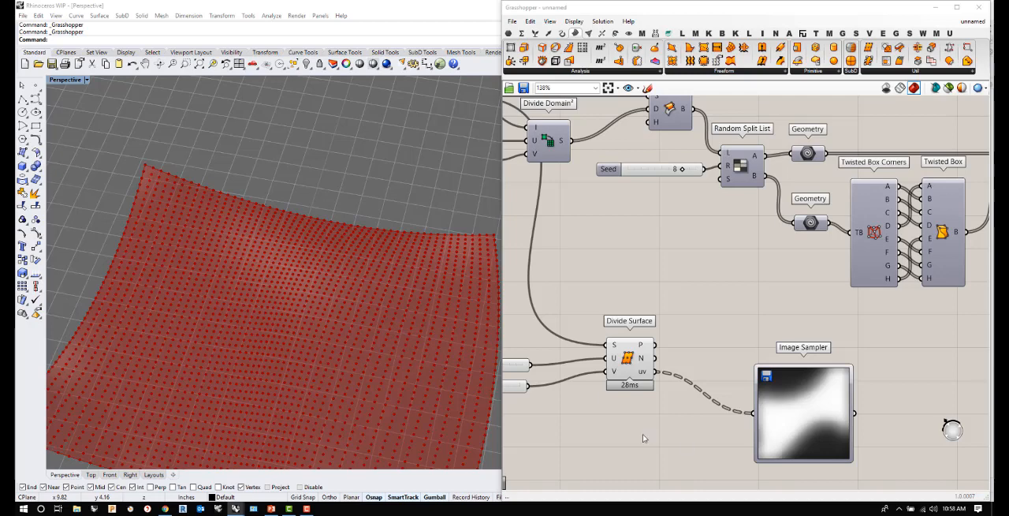
pyautogui.moveTo(326, 329); pyautogui.dragTo(315, 270, button='right')
pyautogui.moveTo(311, 313); pyautogui.dragTo(339, 339, button='right')
pyautogui.scroll(-3, 713, 300)
pyautogui.moveTo(751, 387); pyautogui.dragTo(699, 404)
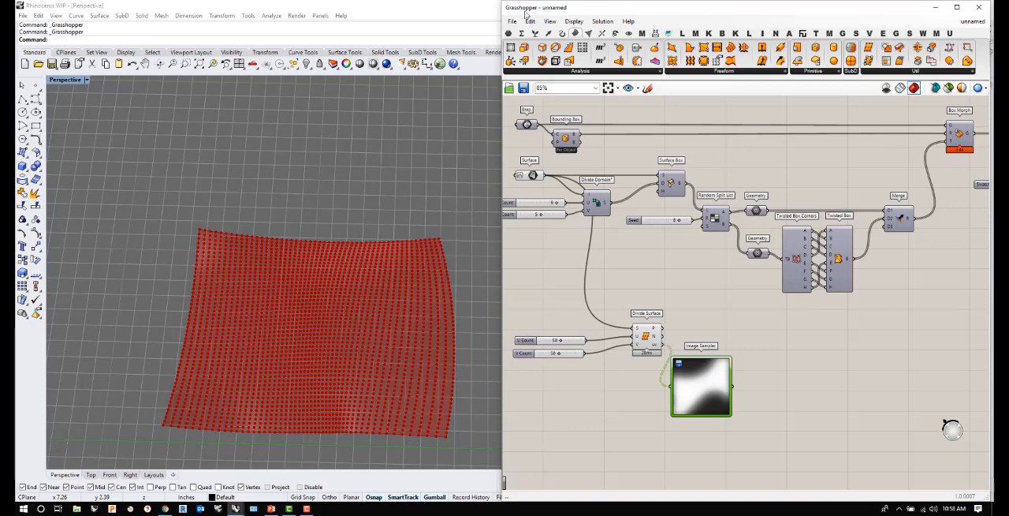
# - Attach a panel to the Image Sampler's output, set the sampler's channel to Colour brightness, and align the panel beside it
pyautogui.click(509, 33)
pyautogui.moveTo(698, 60); pyautogui.dragTo(759, 387)
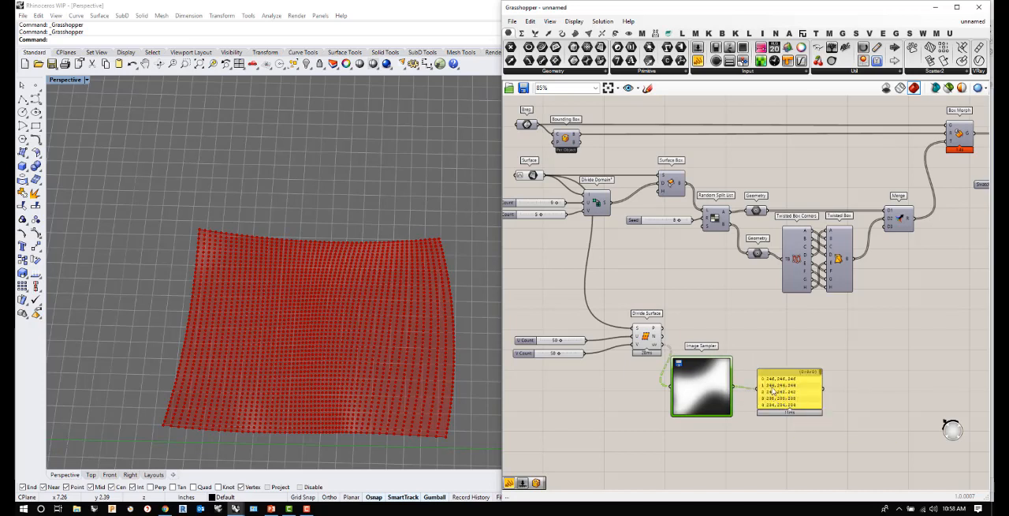
pyautogui.rightClick(698, 385)
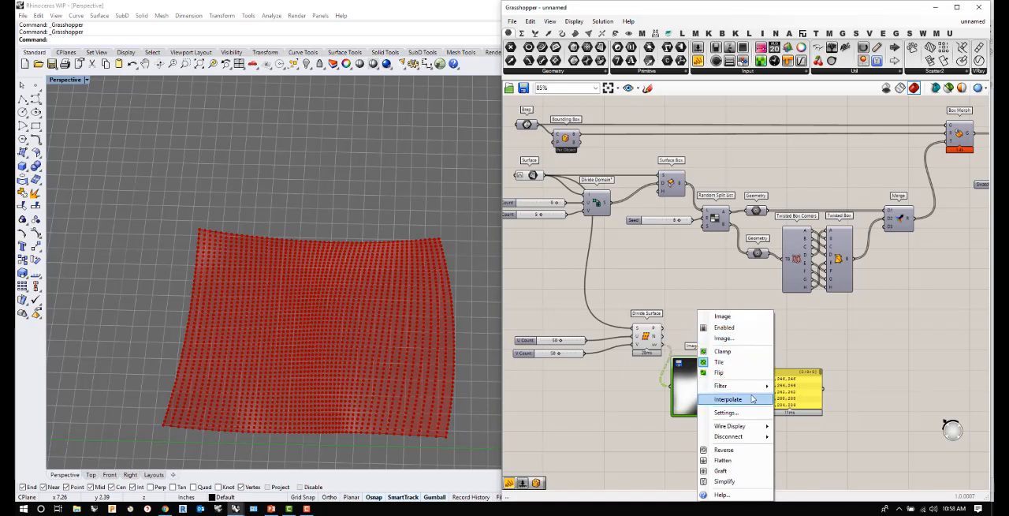
pyautogui.click(689, 392)
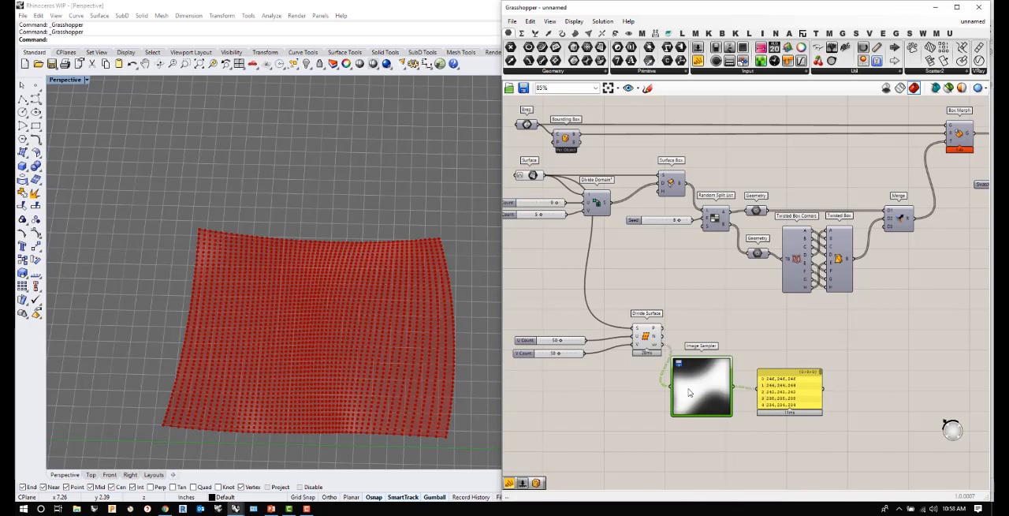
pyautogui.doubleClick(697, 380)
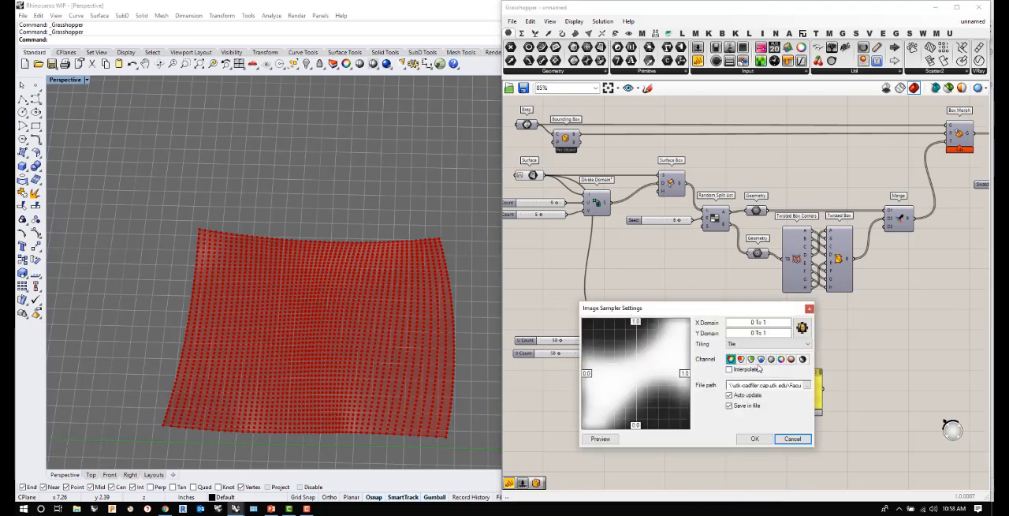
pyautogui.click(802, 360)
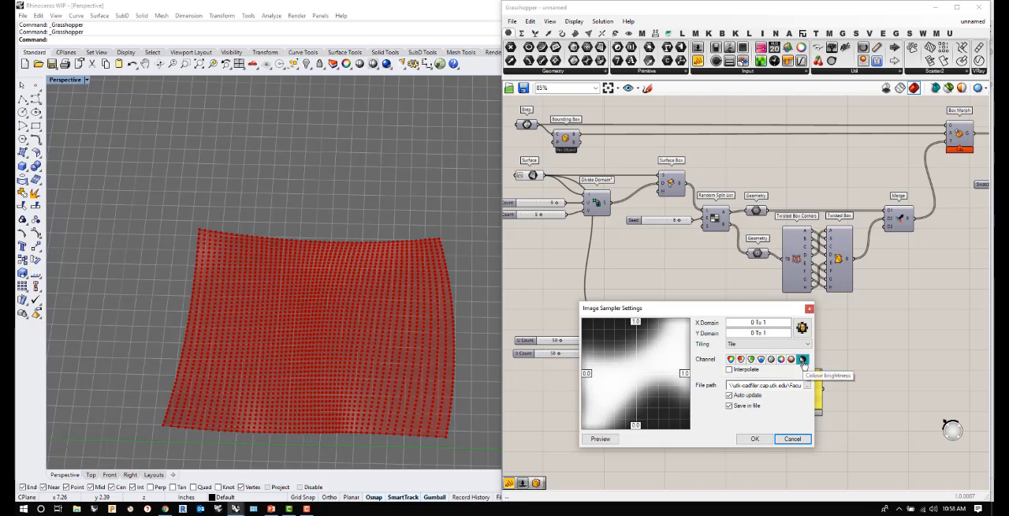
pyautogui.click(755, 440)
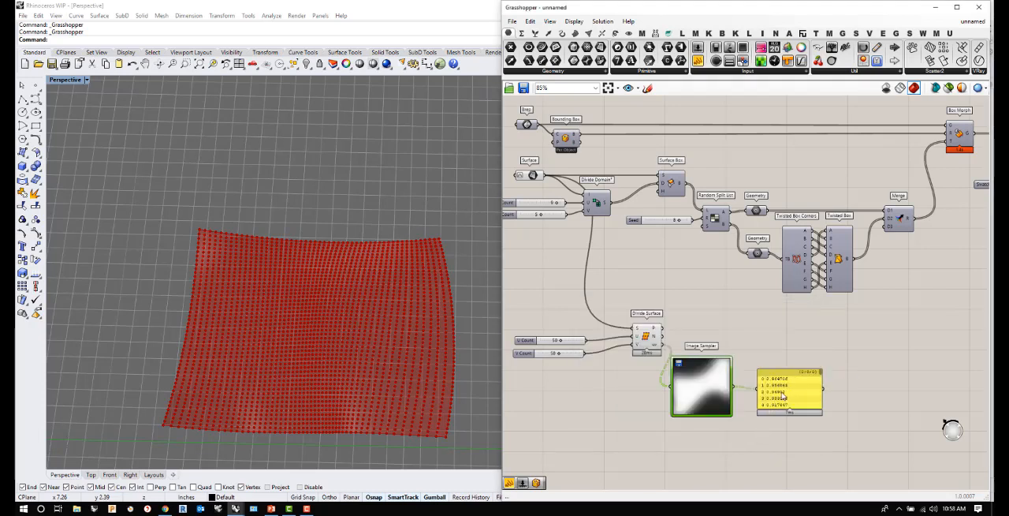
pyautogui.click(785, 389)
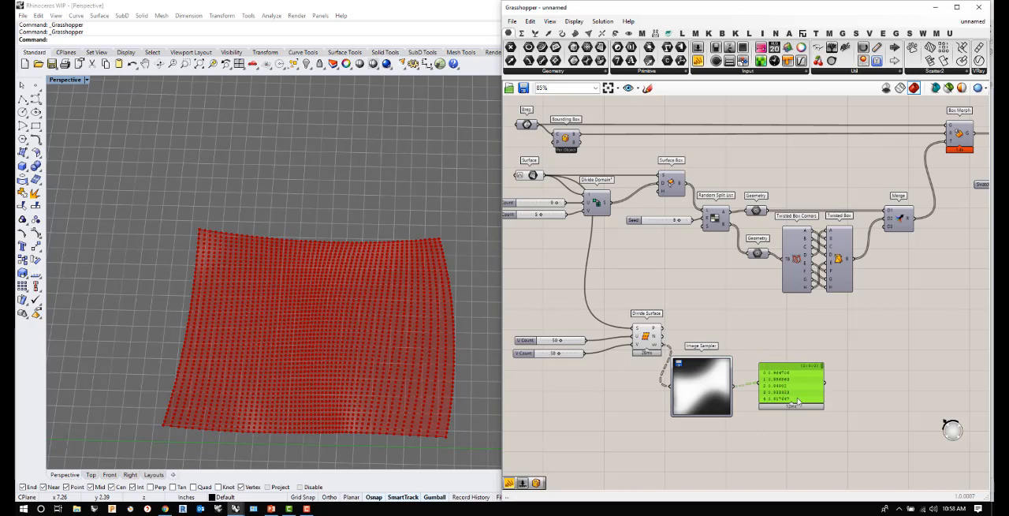
pyautogui.moveTo(792, 378); pyautogui.dragTo(792, 382)
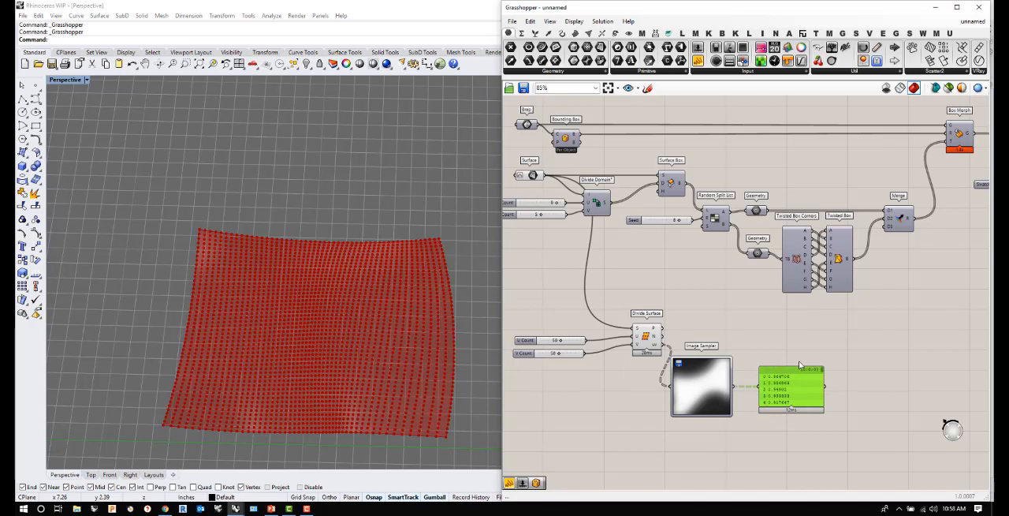
# - Add a Move component to the right of the panel and connect Divide Surface's points output to its geometry input
pyautogui.doubleClick(805, 337)
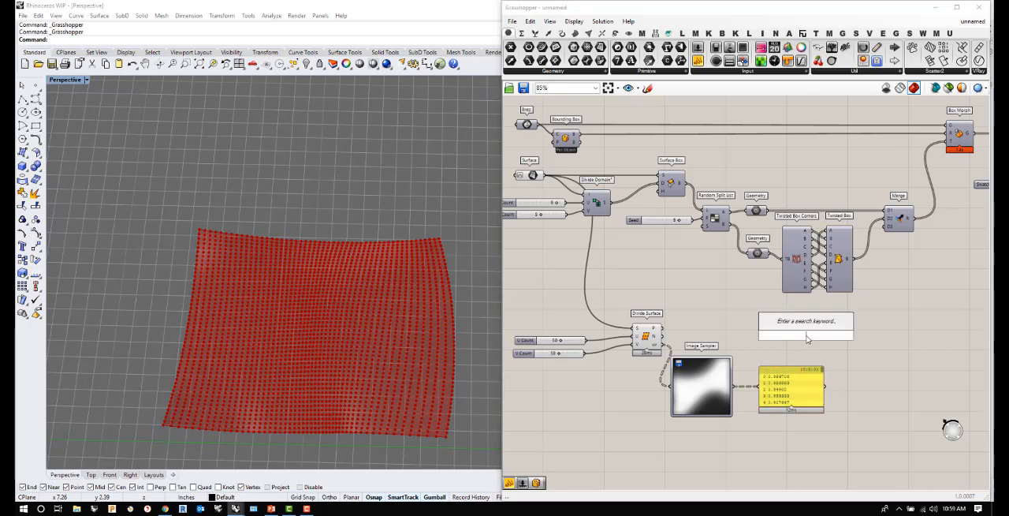
pyautogui.write('move')
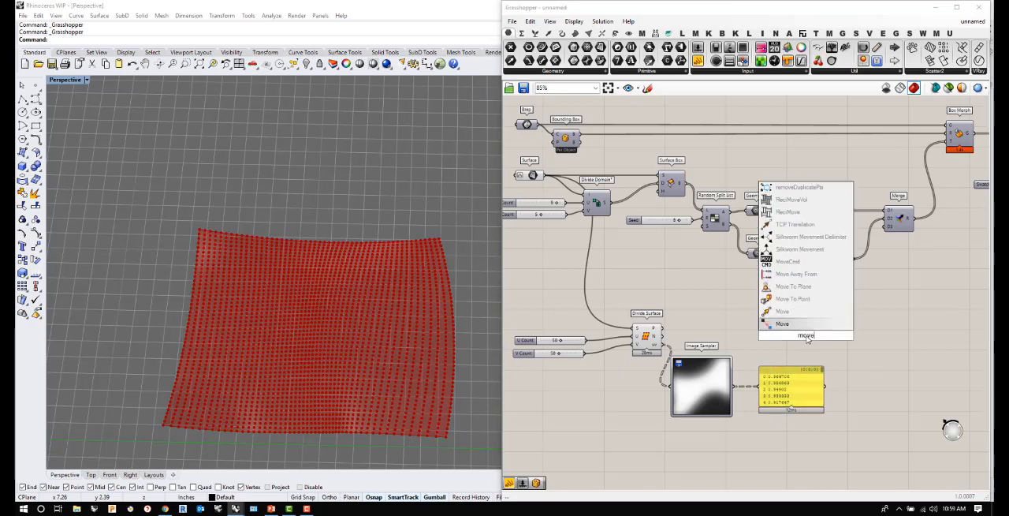
pyautogui.click(782, 323)
pyautogui.moveTo(806, 335); pyautogui.dragTo(877, 356)
pyautogui.moveTo(664, 328); pyautogui.dragTo(882, 336)
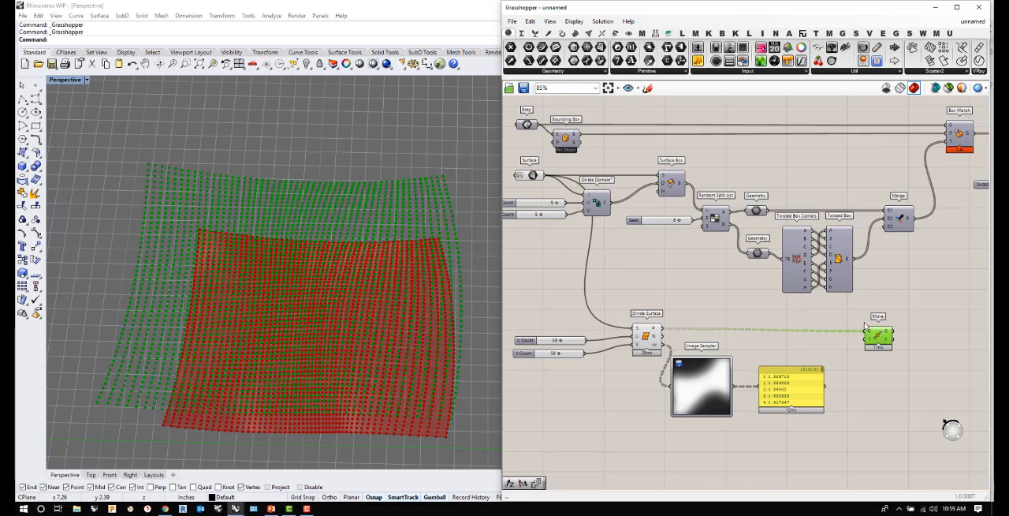
# - Add a Unit Z vector, connect it to Move's T input, and feed it the brightness values from the panel
pyautogui.doubleClick(854, 373)
pyautogui.write('z')
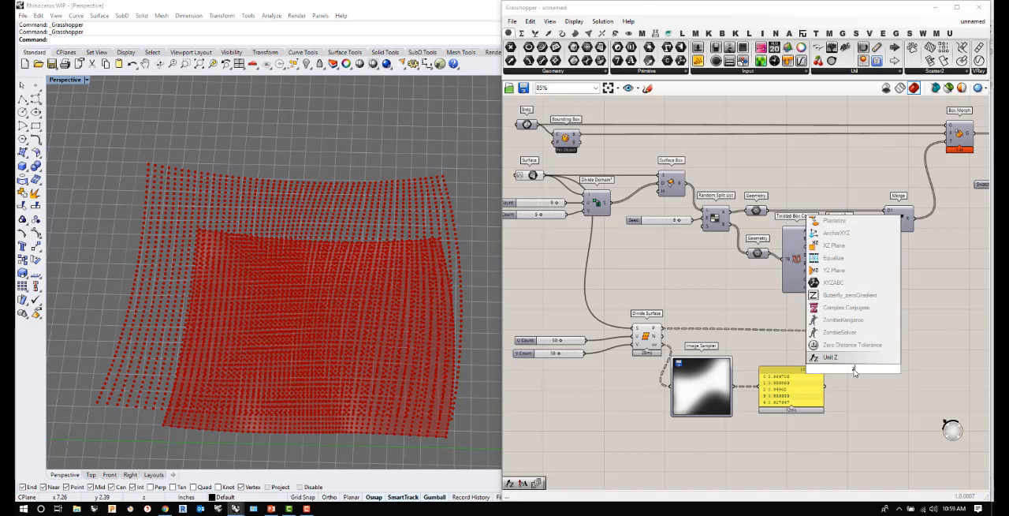
pyautogui.click(832, 358)
pyautogui.moveTo(862, 369); pyautogui.dragTo(915, 339)
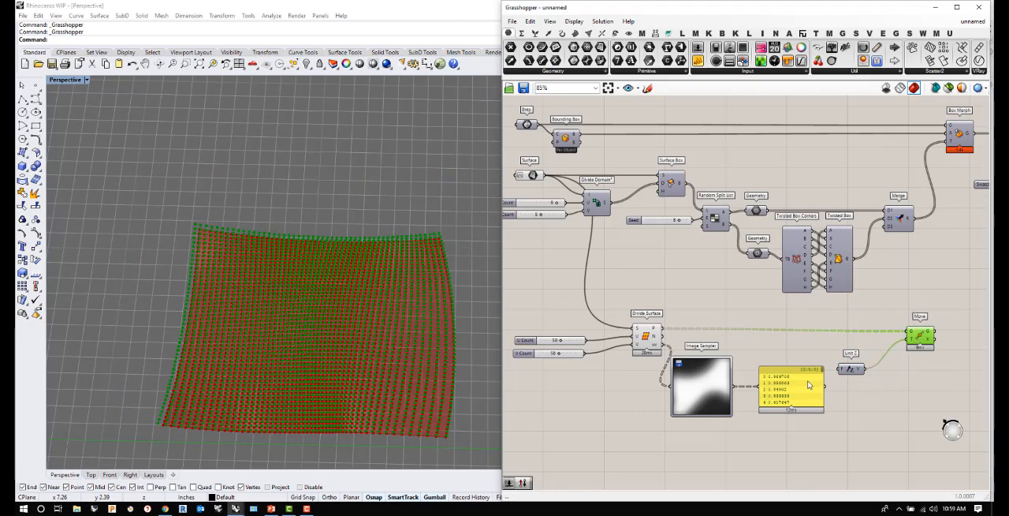
pyautogui.moveTo(853, 374)
pyautogui.mouseDown()
pyautogui.moveTo(872, 370)
pyautogui.moveTo(864, 366)
pyautogui.mouseUp()
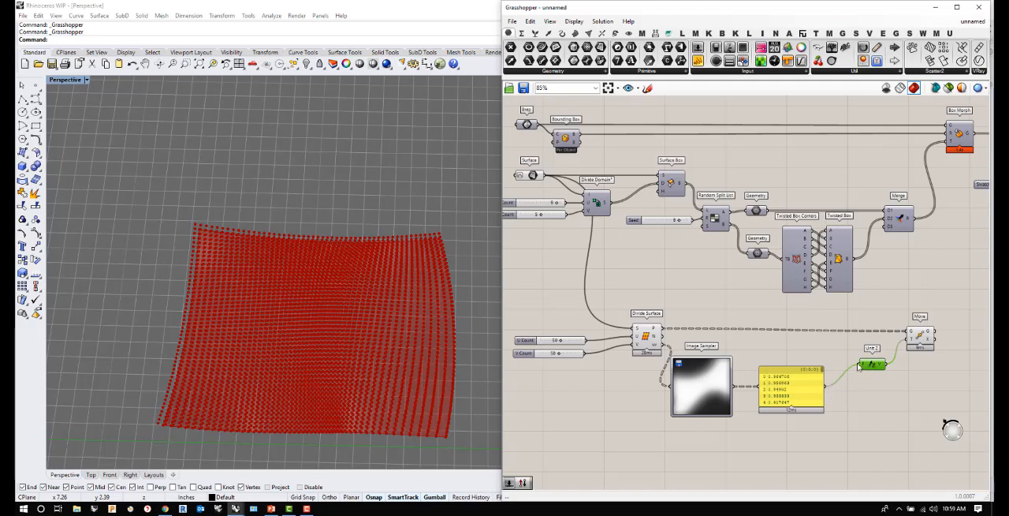
# - Shift the panel up and rewire the Image Sampler's output directly into Unit Z's factor input
pyautogui.moveTo(426, 360)
pyautogui.mouseDown(button='right')
pyautogui.moveTo(402, 307)
pyautogui.moveTo(404, 223)
pyautogui.moveTo(383, 288)
pyautogui.mouseUp(button='right')
pyautogui.moveTo(792, 394); pyautogui.dragTo(788, 367)
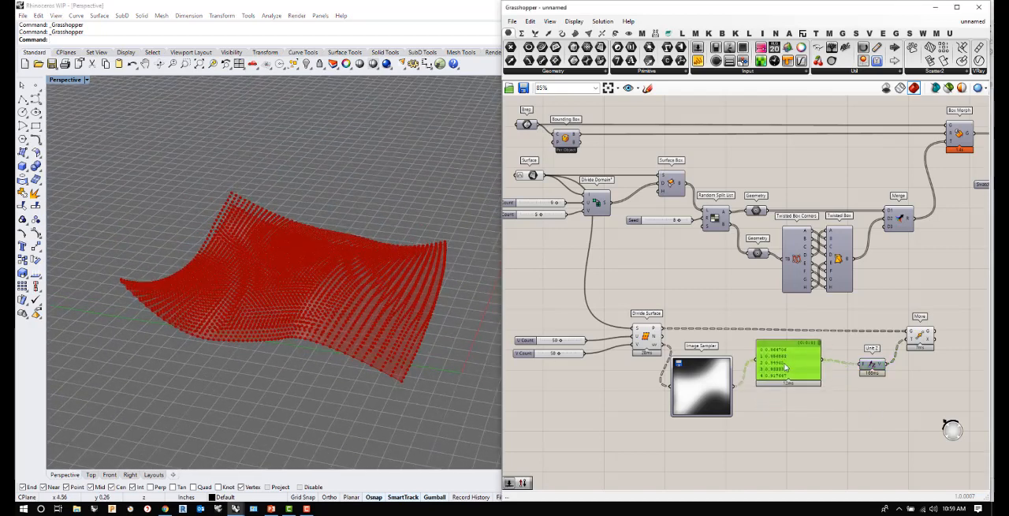
pyautogui.moveTo(737, 388); pyautogui.dragTo(873, 388)
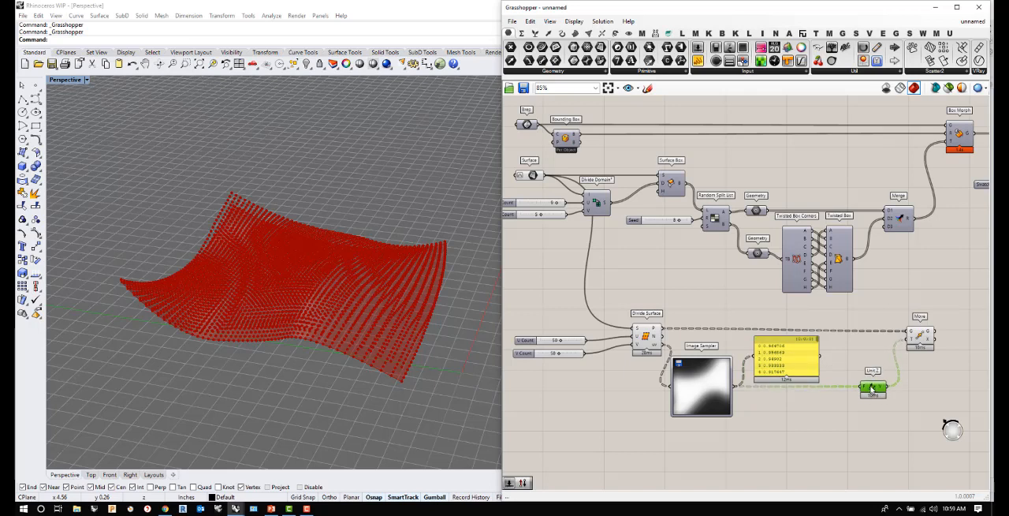
# - Add a Remap Numbers component below the panel and connect the Image Sampler's output to its value input
pyautogui.click(798, 441)
pyautogui.doubleClick(793, 442)
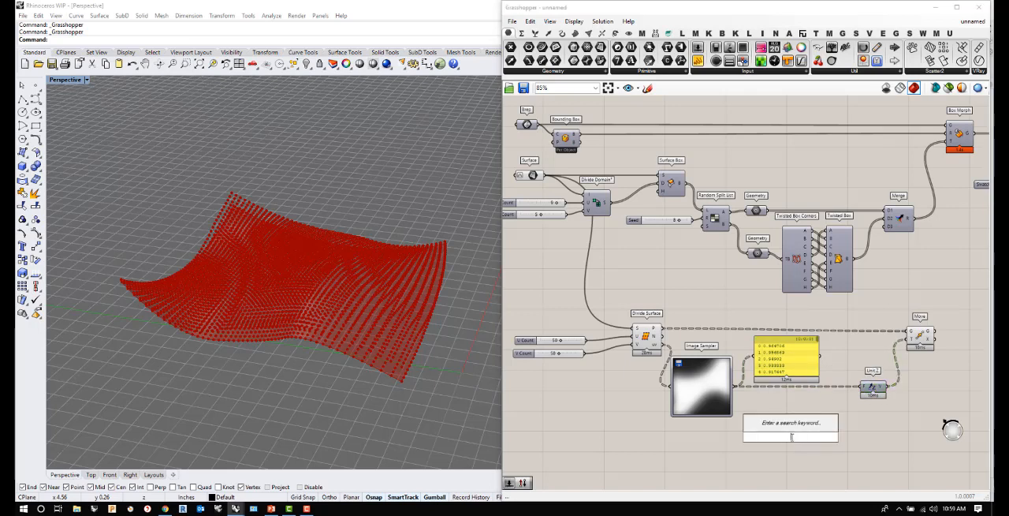
pyautogui.write('remap')
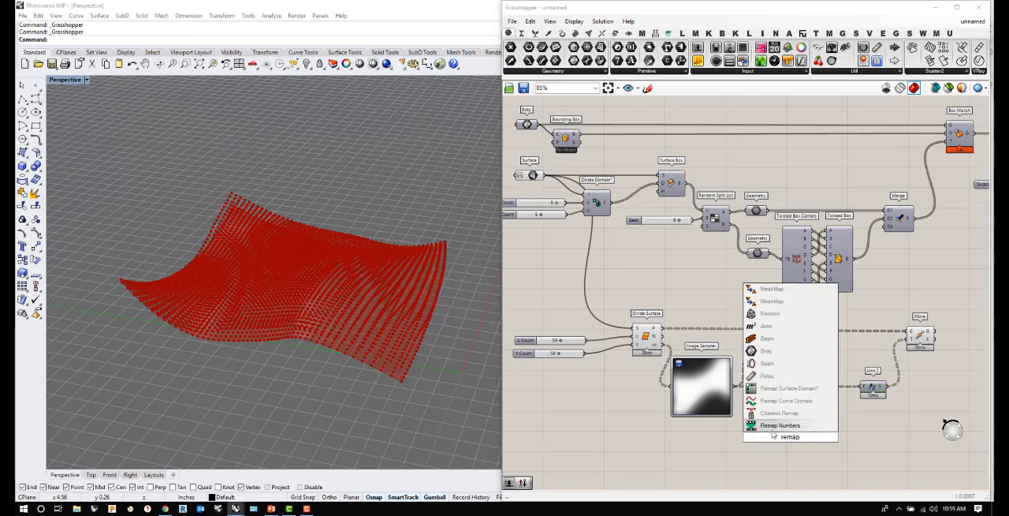
pyautogui.press('Return')
pyautogui.moveTo(736, 386); pyautogui.dragTo(807, 423)
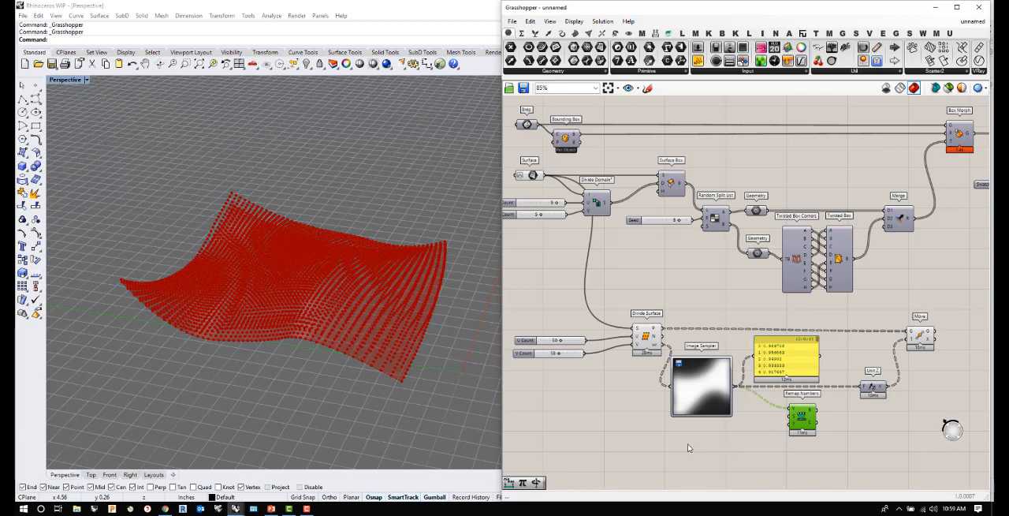
# - Add a Construct Domain component beside Remap Numbers
pyautogui.doubleClick(714, 440)
pyautogui.write('cont')
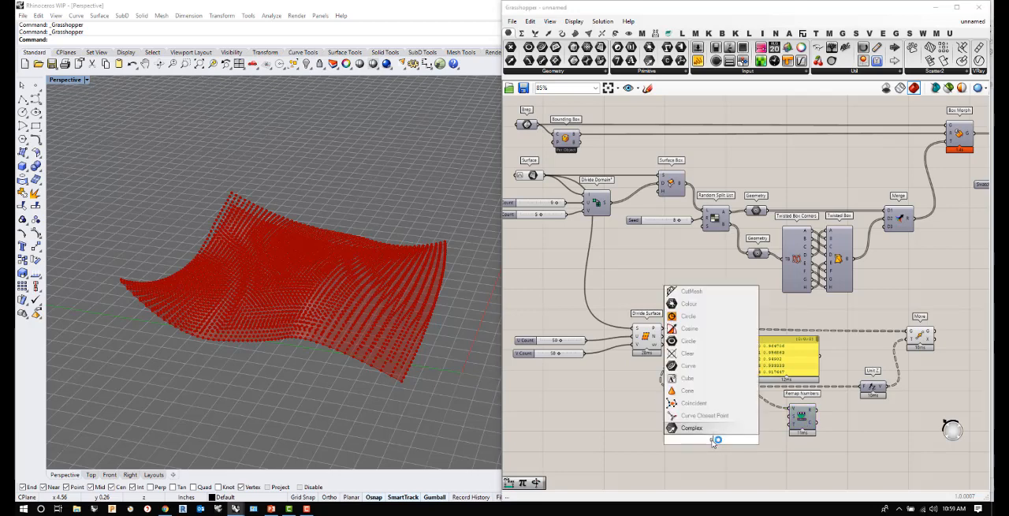
pyautogui.write('truct domain')
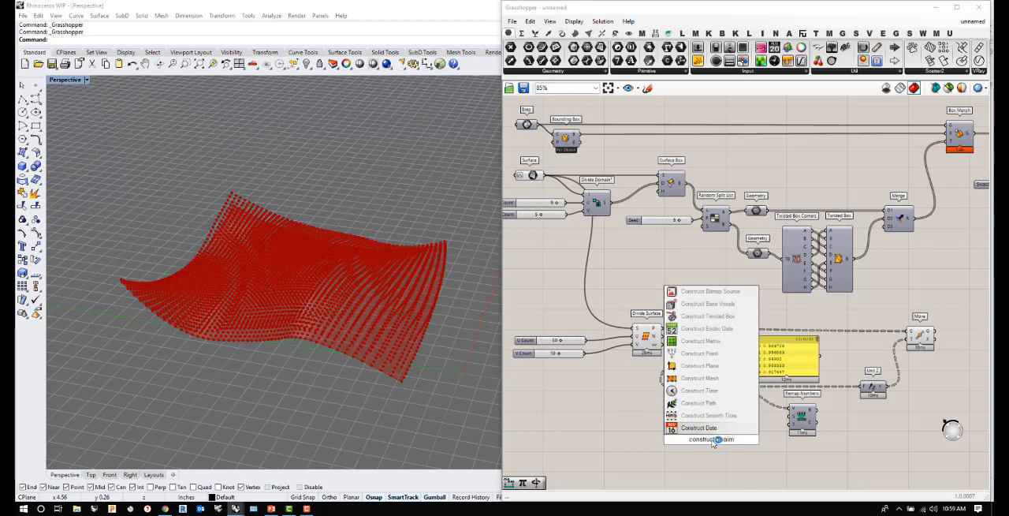
pyautogui.press('BackSpace')
pyautogui.press('BackSpace')
pyautogui.press('BackSpace')
pyautogui.press('BackSpace')
pyautogui.write('a')
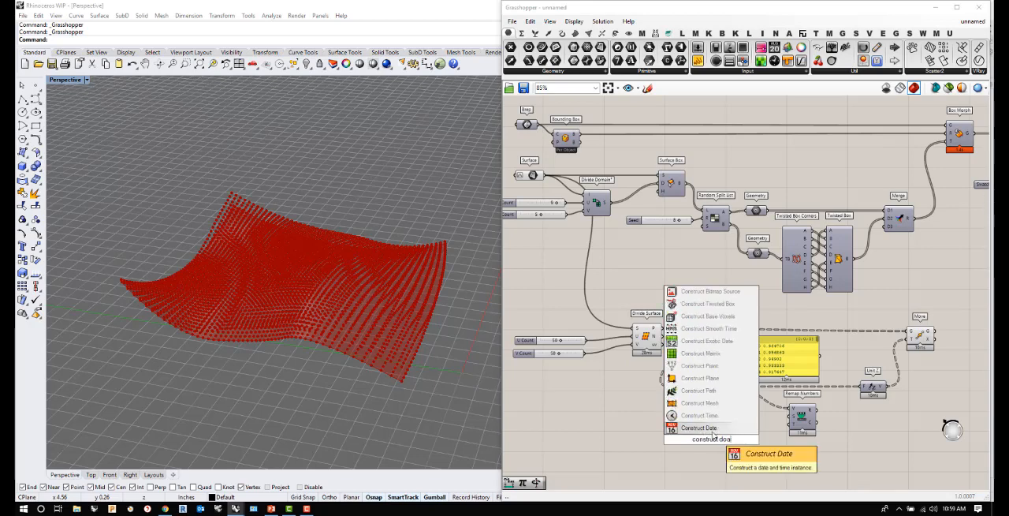
pyautogui.press('BackSpace')
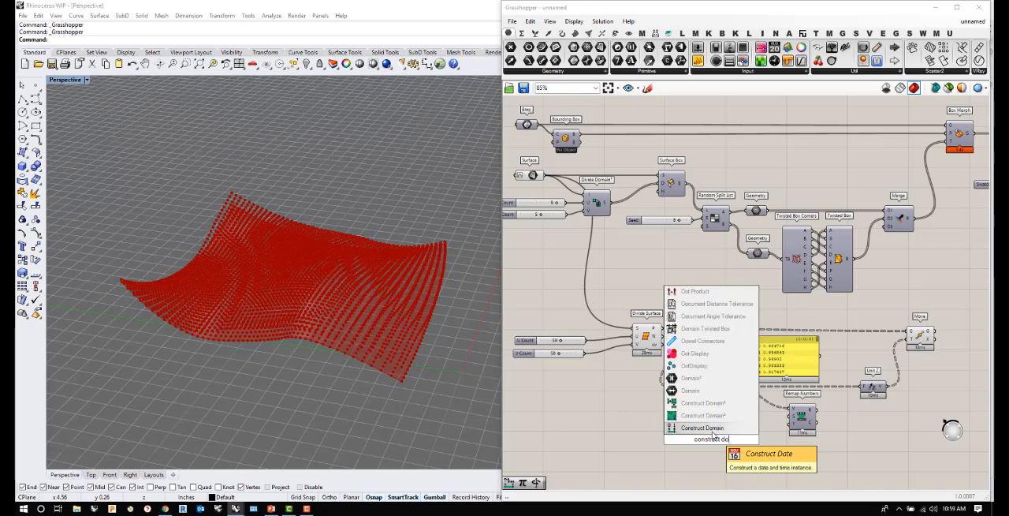
pyautogui.write('m')
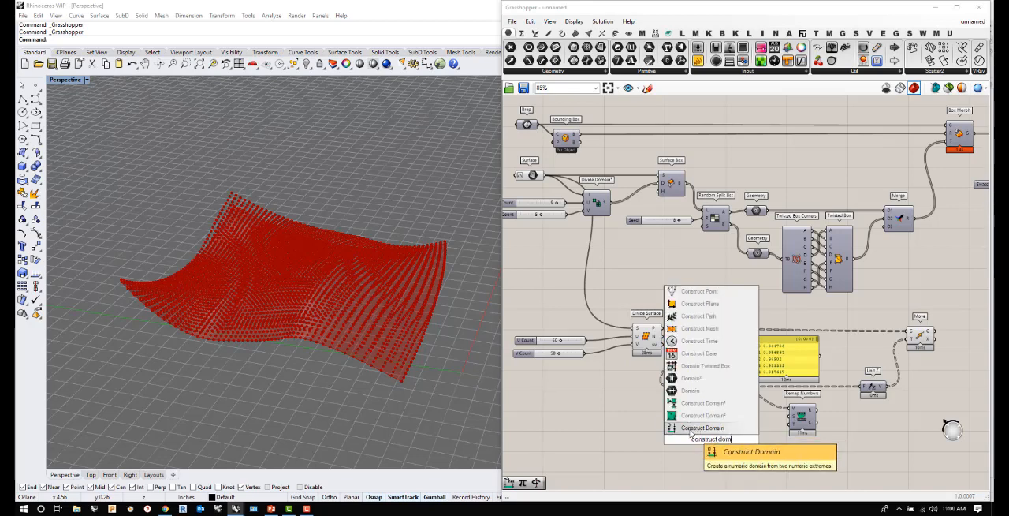
pyautogui.click(692, 429)
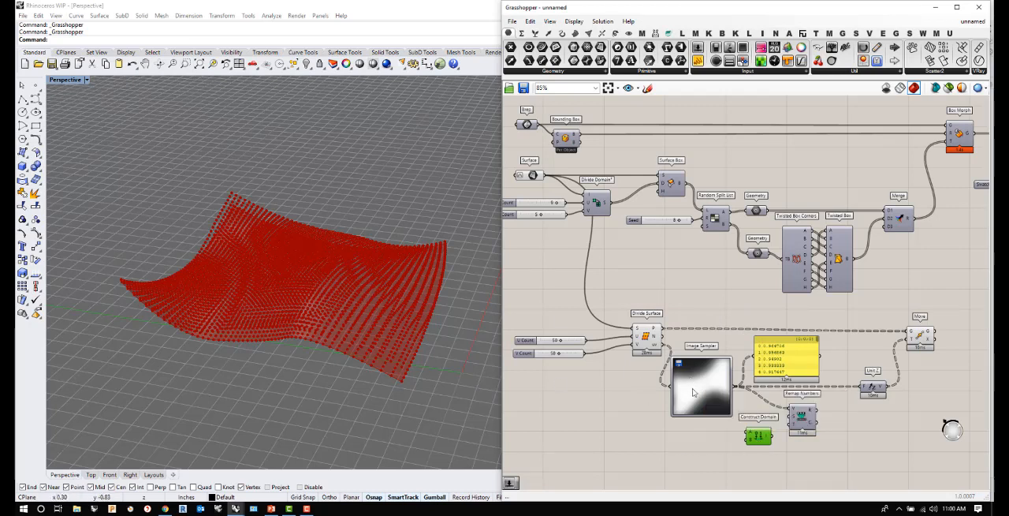
# - Add a number slider of 0.800 and connect it to Construct Domain's start input
pyautogui.doubleClick(708, 443)
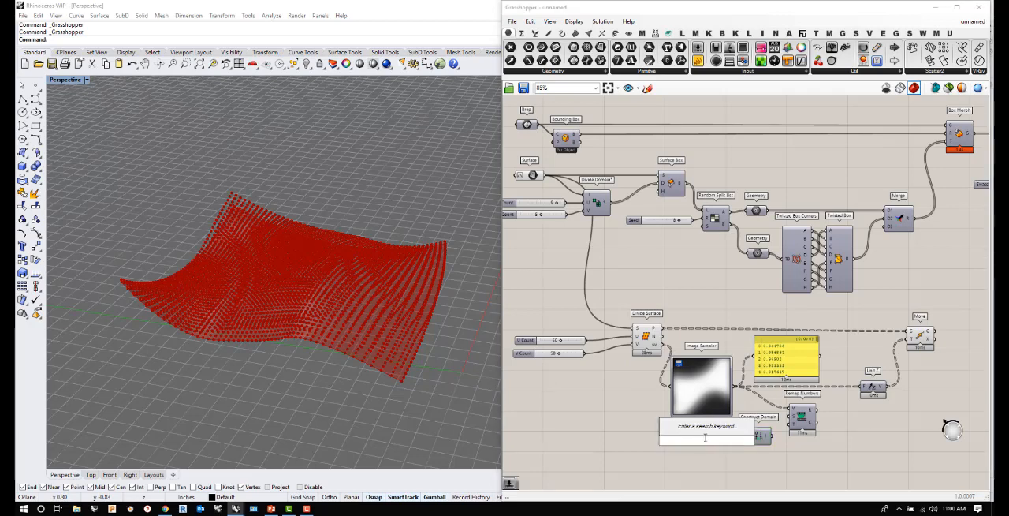
pyautogui.write('.8')
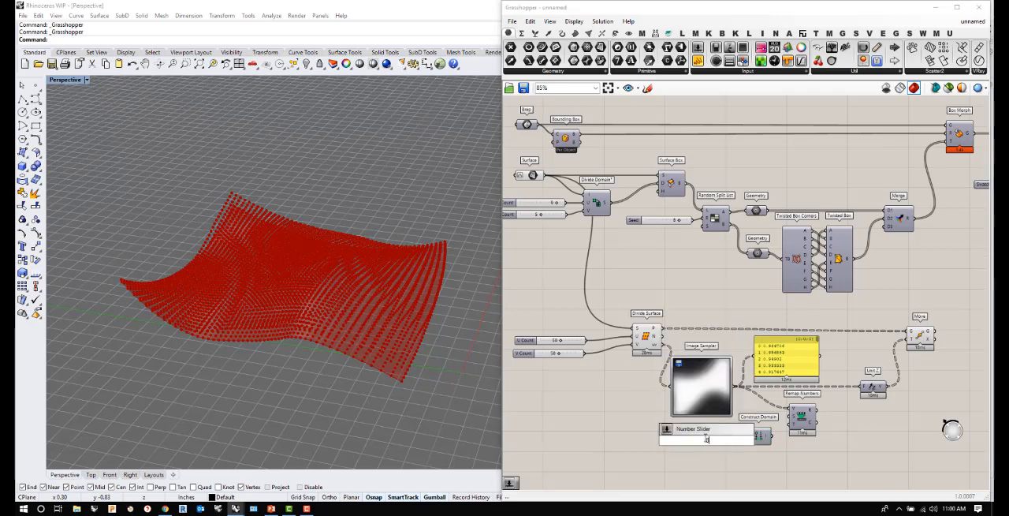
pyautogui.write('00')
pyautogui.press('Return')
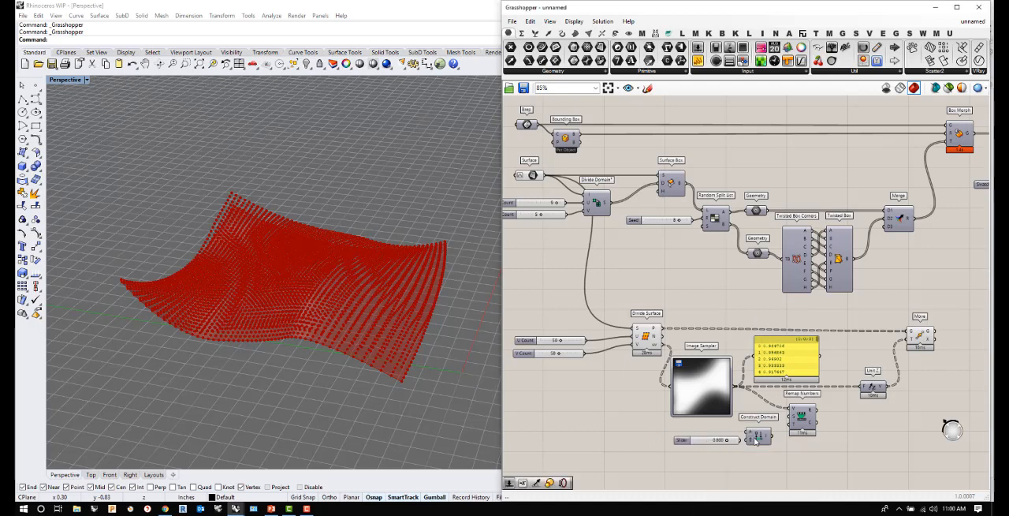
pyautogui.moveTo(742, 441)
pyautogui.mouseDown()
pyautogui.moveTo(695, 432)
pyautogui.moveTo(749, 432)
pyautogui.mouseUp()
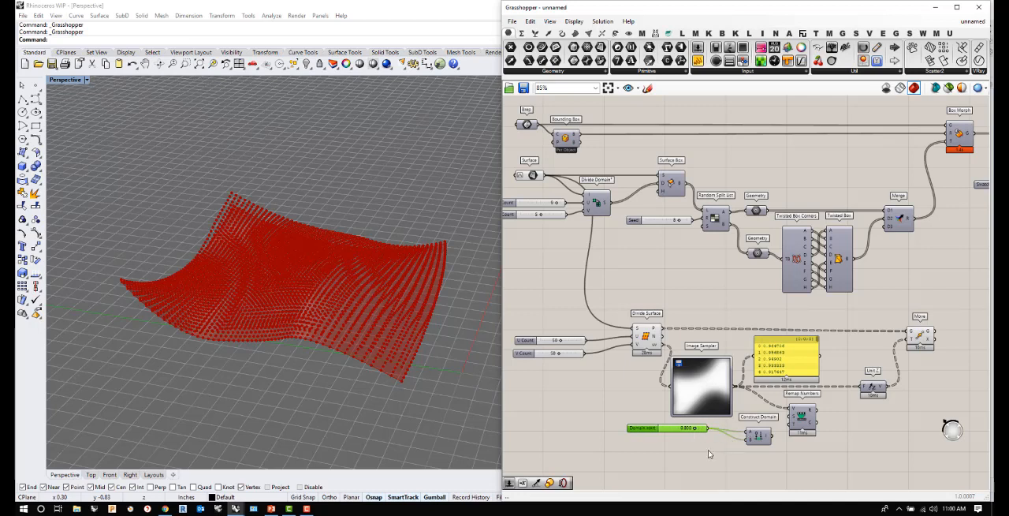
# - Add a second number slider of 2.500 below the Domain start slider, with its accuracy set to three digits
pyautogui.doubleClick(708, 450)
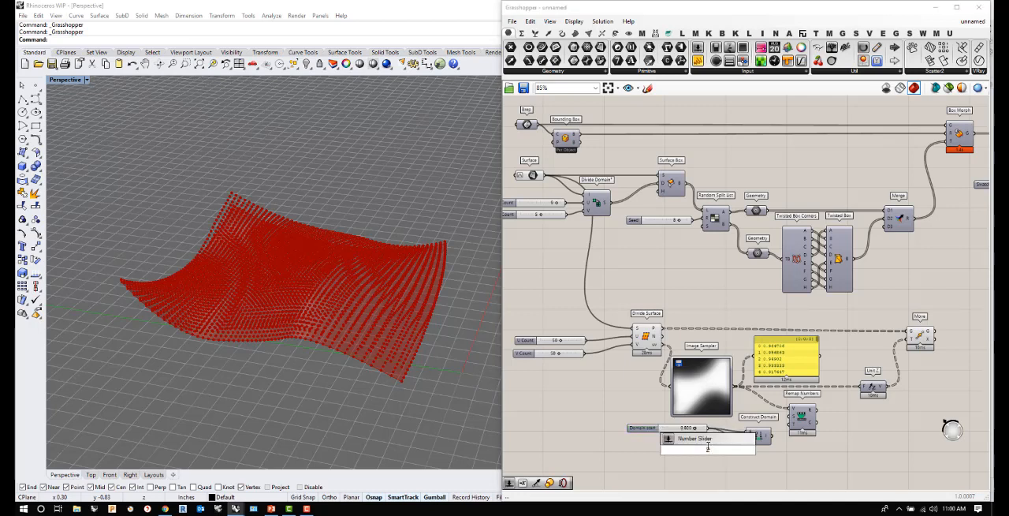
pyautogui.press('Return')
pyautogui.doubleClick(714, 451)
pyautogui.moveTo(714, 384); pyautogui.dragTo(736, 384)
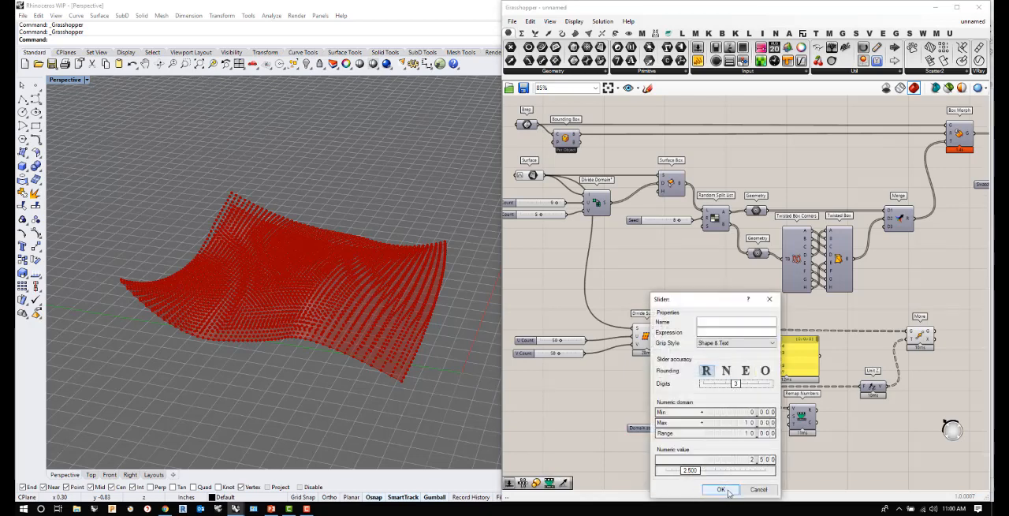
pyautogui.click(721, 490)
# - Wire the new slider as domain end through Construct Domain and Remap Numbers' target into Unit Z, and adjust both domain sliders
pyautogui.moveTo(726, 454)
pyautogui.mouseDown()
pyautogui.moveTo(709, 450)
pyautogui.moveTo(828, 412)
pyautogui.moveTo(863, 386)
pyautogui.mouseUp()
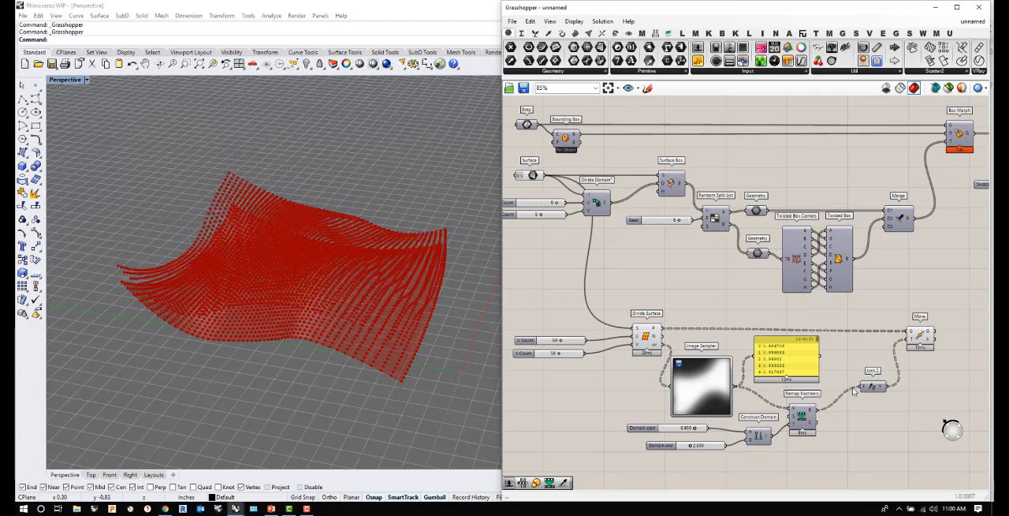
pyautogui.moveTo(254, 282); pyautogui.dragTo(295, 242, button='right')
pyautogui.moveTo(690, 450)
pyautogui.mouseDown()
pyautogui.moveTo(707, 448)
pyautogui.moveTo(689, 448)
pyautogui.moveTo(692, 430)
pyautogui.moveTo(639, 430)
pyautogui.moveTo(688, 429)
pyautogui.moveTo(640, 440)
pyautogui.mouseUp()
pyautogui.scroll(-3, 614, 428)
pyautogui.scroll(1, 789, 365)
# - Add a Surface From Points component beside Move and connect Move's geometry output to its points input
pyautogui.click(811, 374)
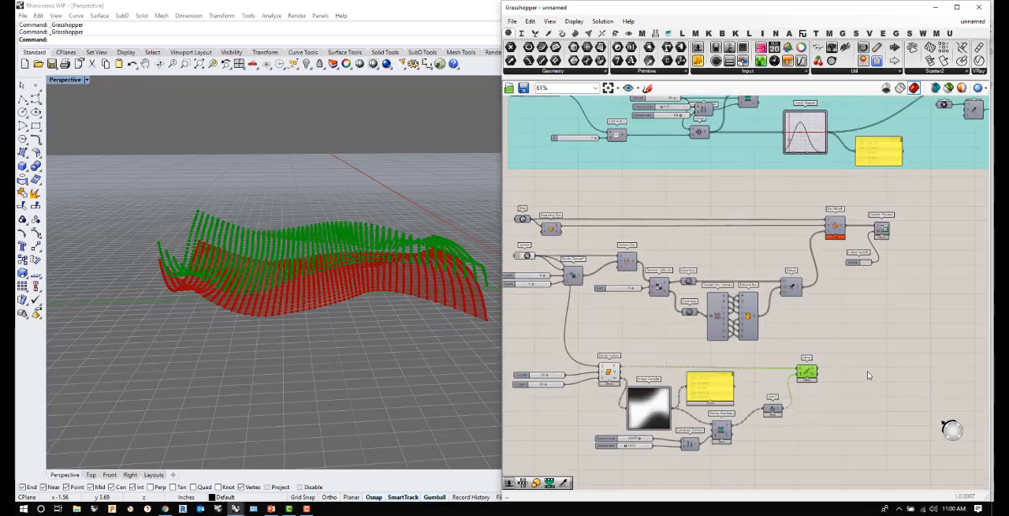
pyautogui.click(843, 371)
pyautogui.doubleClick(845, 372)
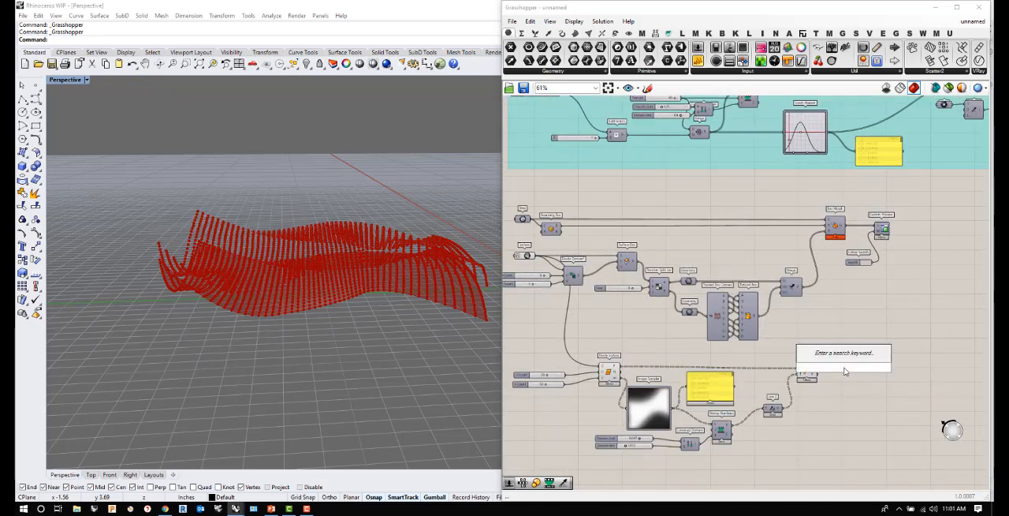
pyautogui.write('points from')
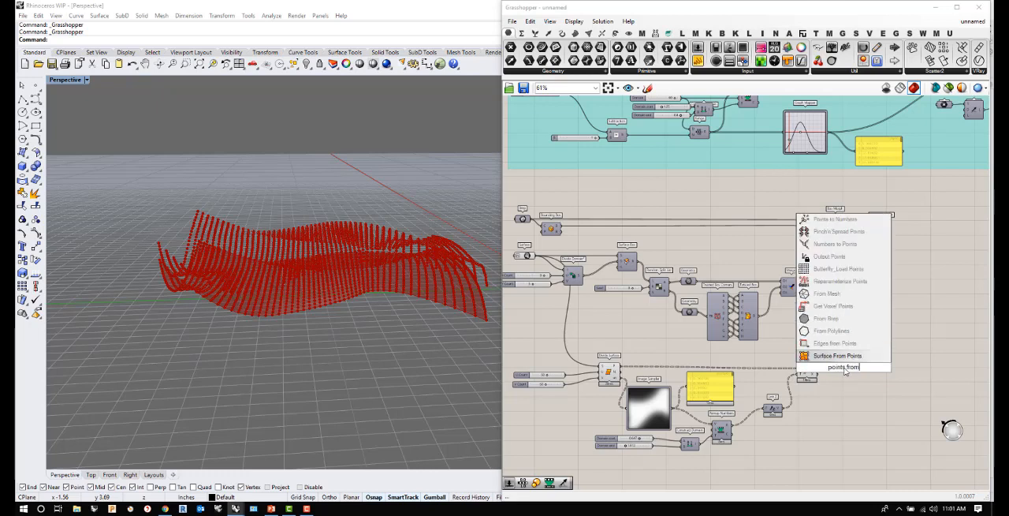
pyautogui.click(844, 356)
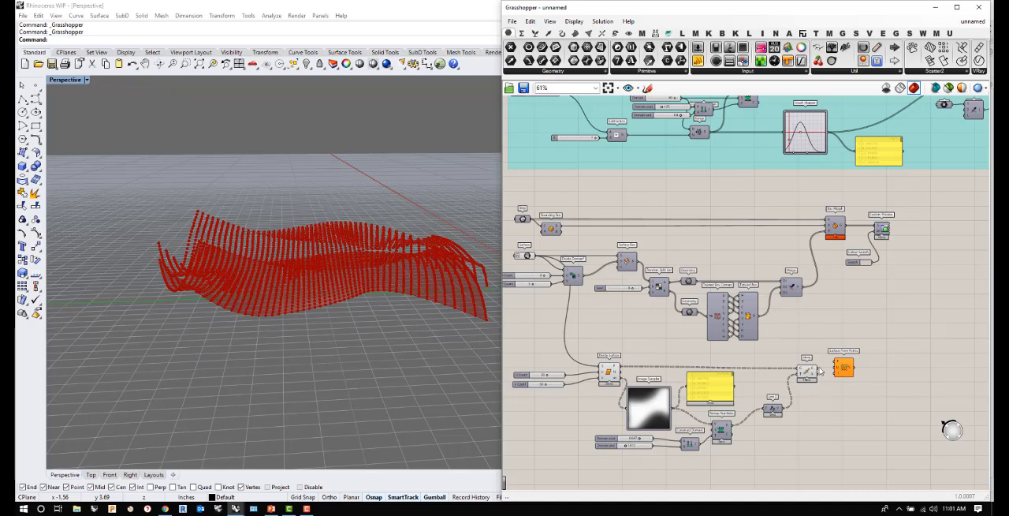
pyautogui.moveTo(853, 371); pyautogui.dragTo(871, 378)
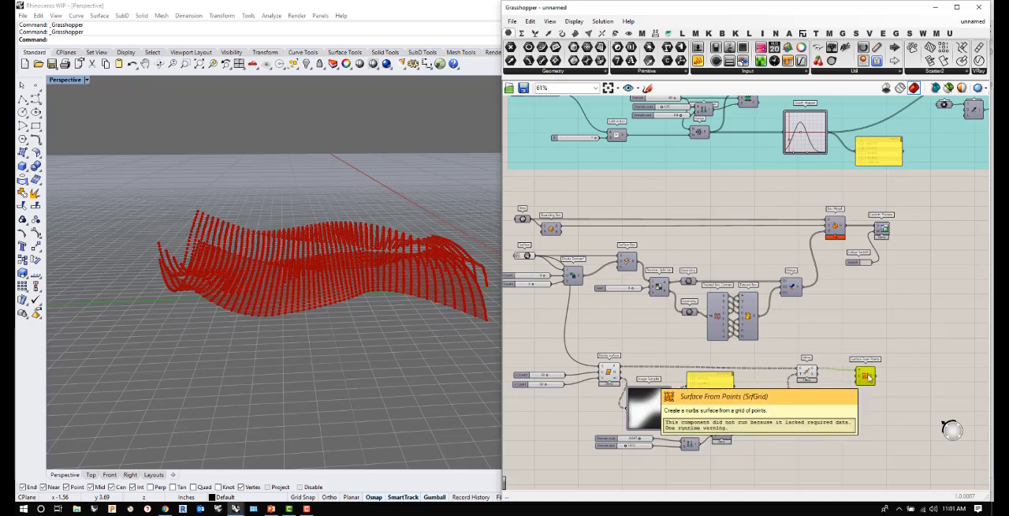
# - Flatten Move's geometry output and align Surface From Points beside Move
pyautogui.scroll(3, 808, 388)
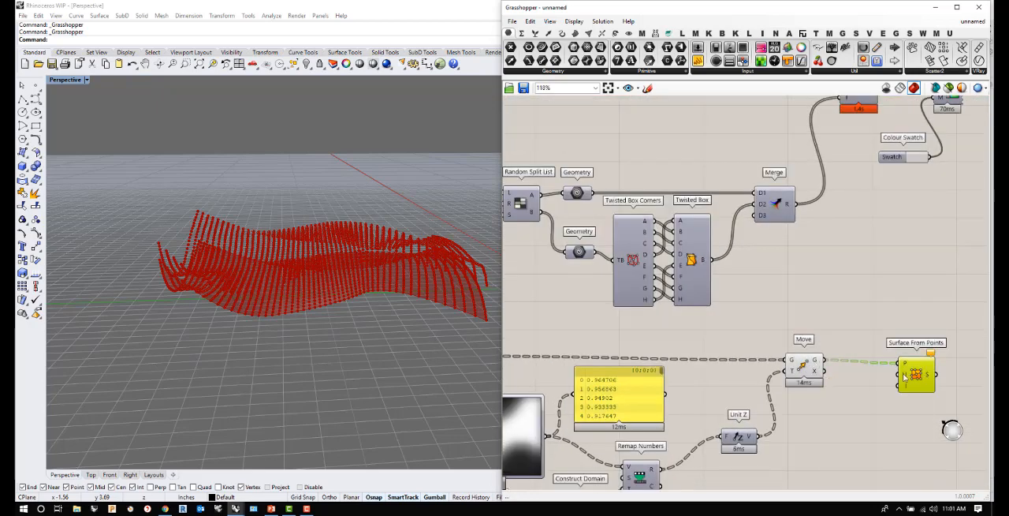
pyautogui.rightClick(817, 363)
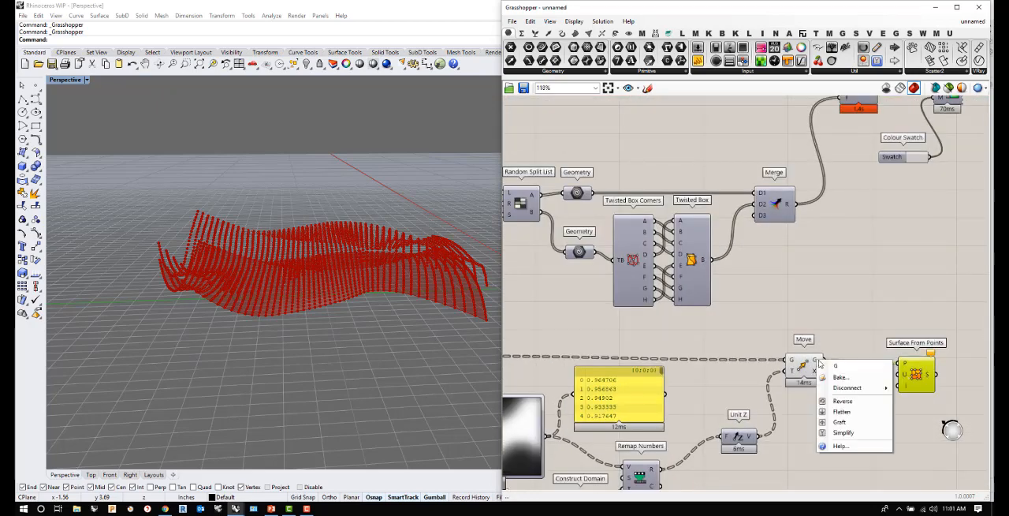
pyautogui.click(842, 410)
pyautogui.moveTo(815, 361)
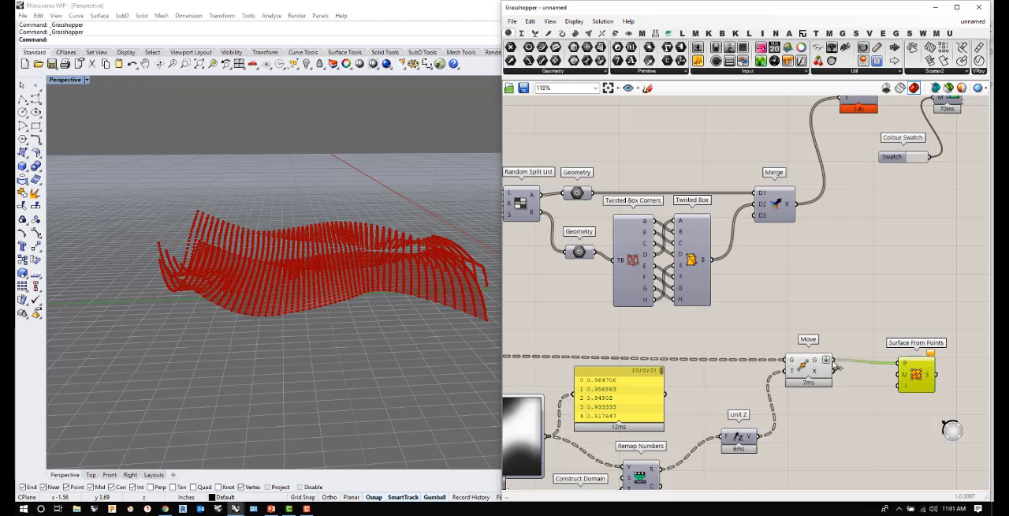
pyautogui.scroll(-3, 812, 359)
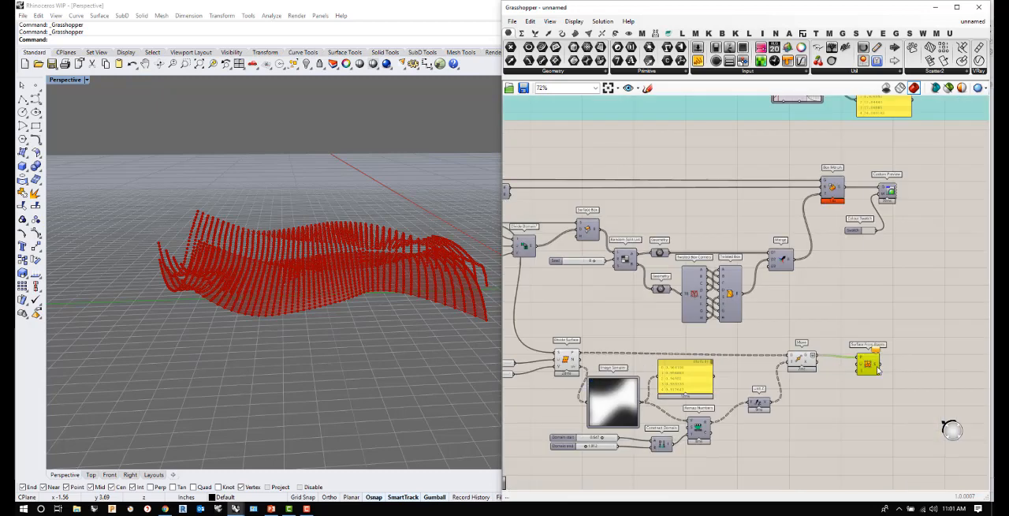
pyautogui.moveTo(870, 364); pyautogui.dragTo(873, 364)
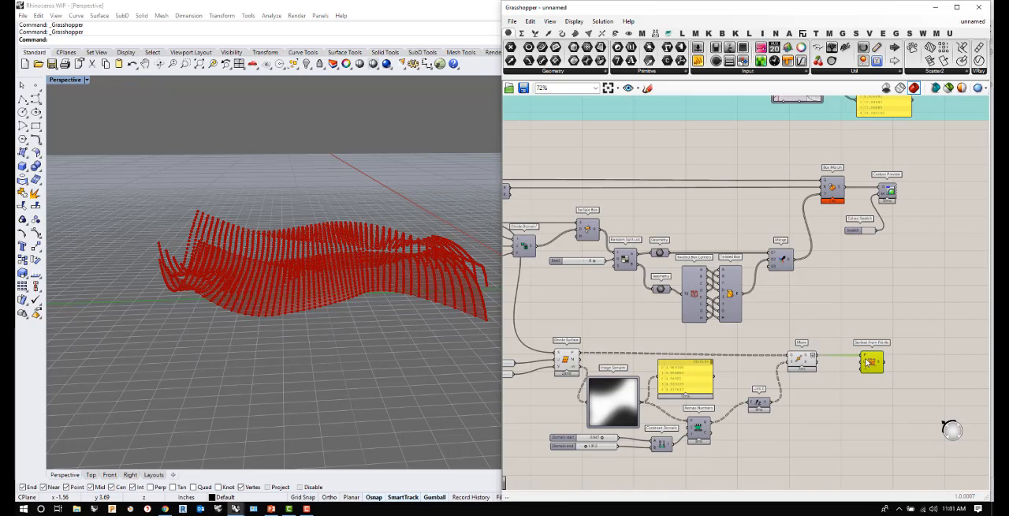
pyautogui.scroll(3, 870, 361)
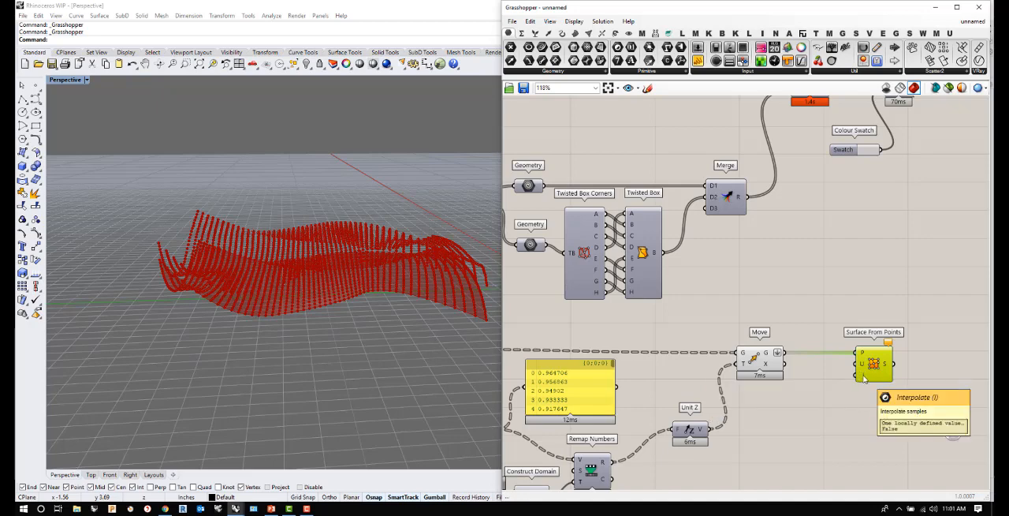
# - Connect the U Count slider feeding Divide Surface to the U input of Surface From Points
pyautogui.scroll(-5, 864, 377)
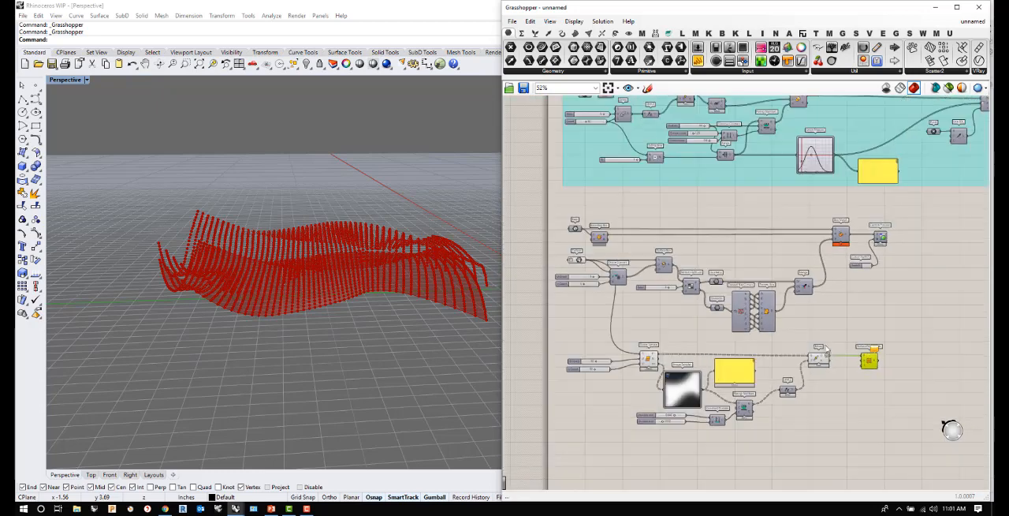
pyautogui.scroll(5, 627, 362)
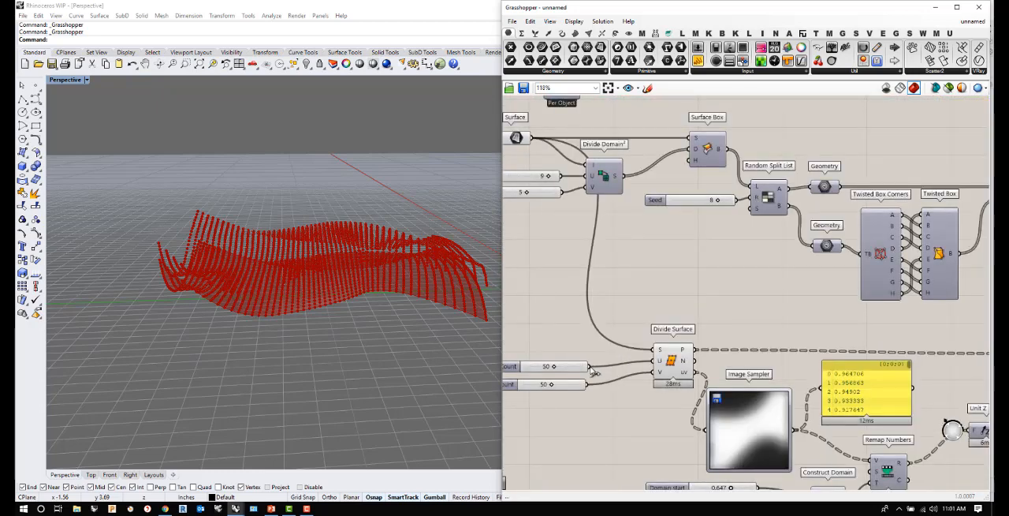
pyautogui.scroll(-3, 533, 378)
pyautogui.moveTo(823, 387); pyautogui.dragTo(857, 371)
pyautogui.scroll(5, 857, 370)
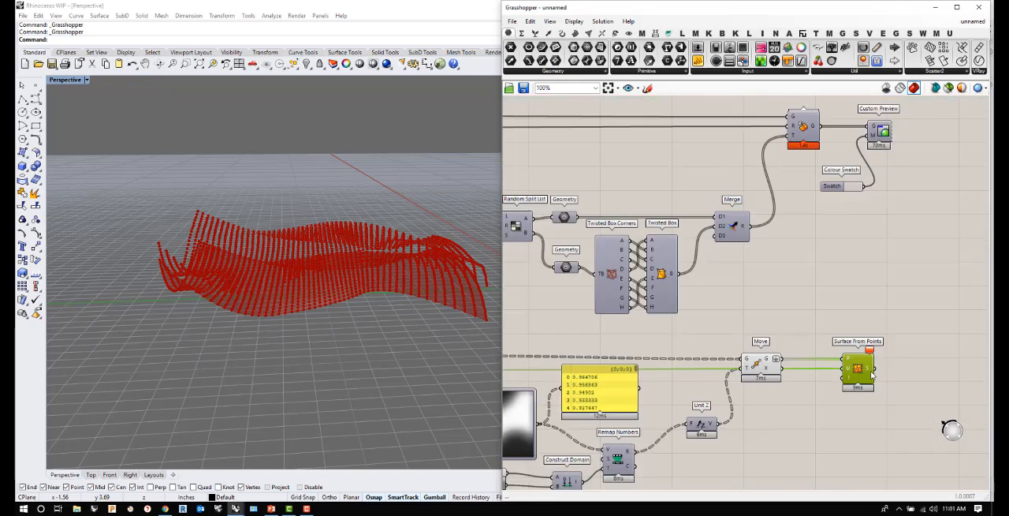
# - Try the expression x-1 on the U input of Surface From Points
pyautogui.scroll(2, 840, 365)
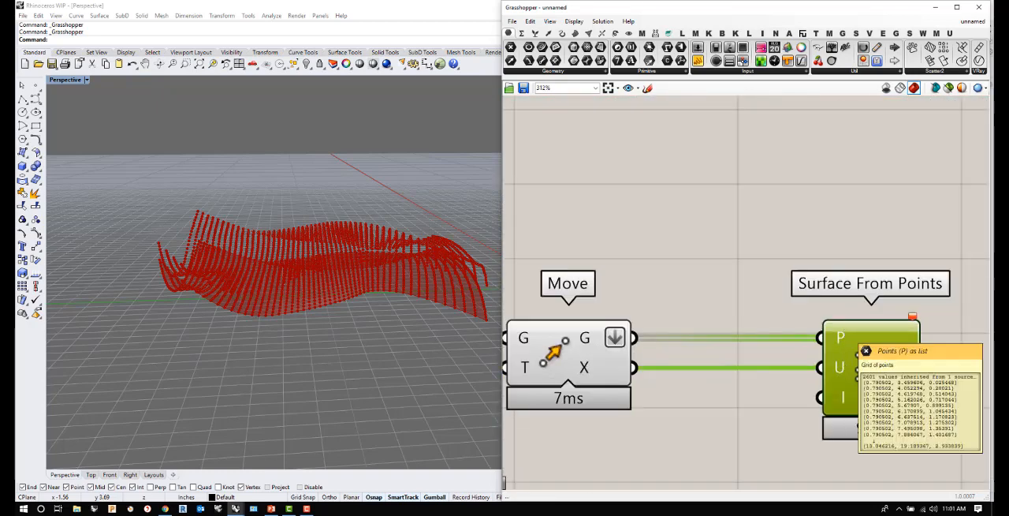
pyautogui.rightClick(840, 368)
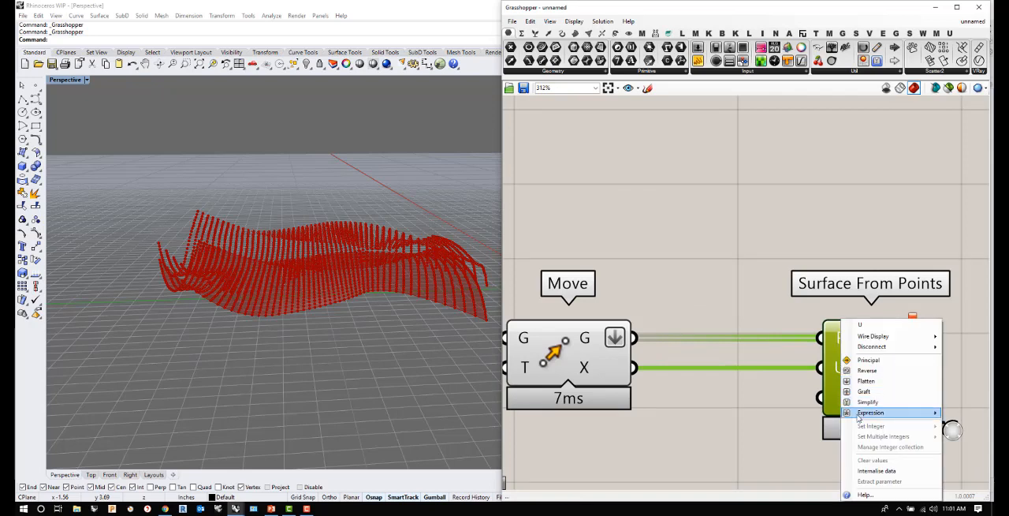
pyautogui.scroll(-5, 707, 373)
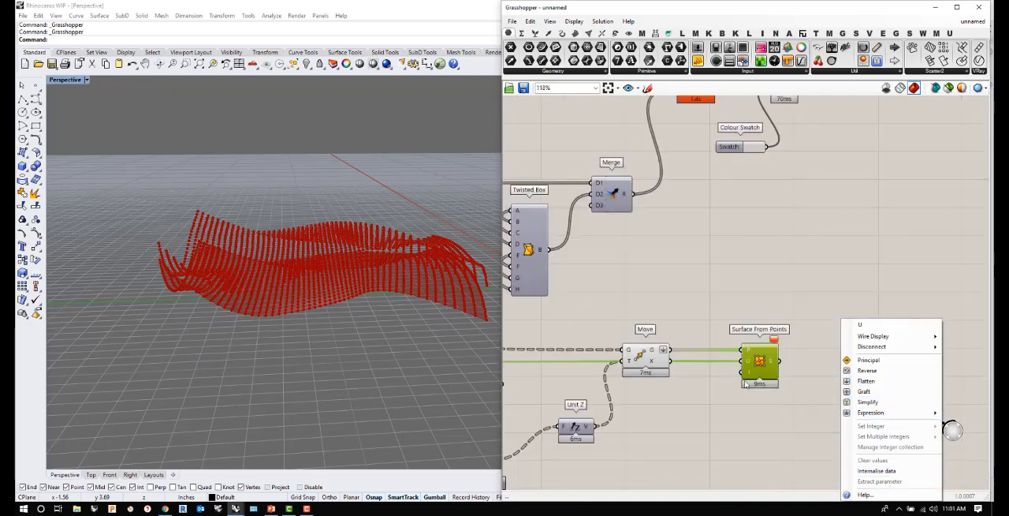
pyautogui.click(749, 402)
pyautogui.rightClick(751, 363)
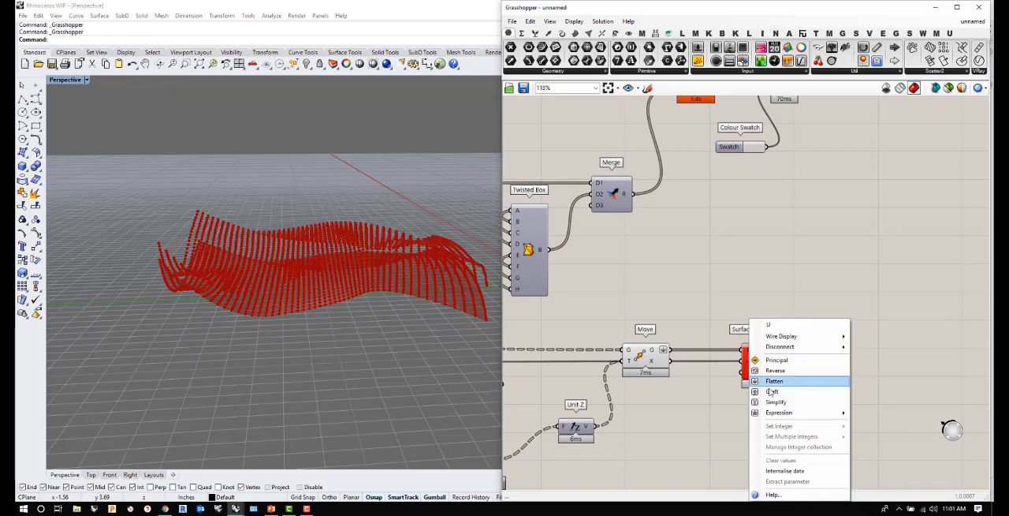
pyautogui.moveTo(785, 412)
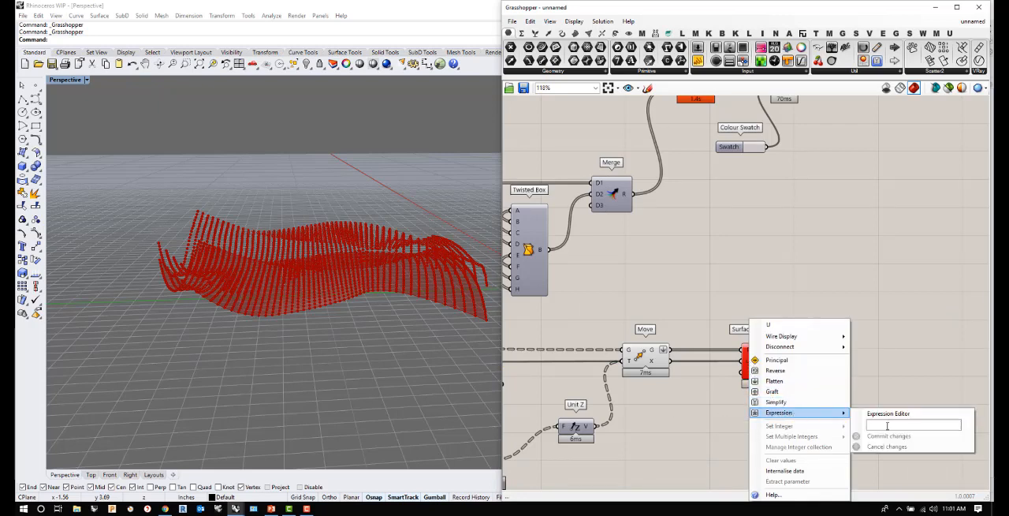
pyautogui.click(887, 425)
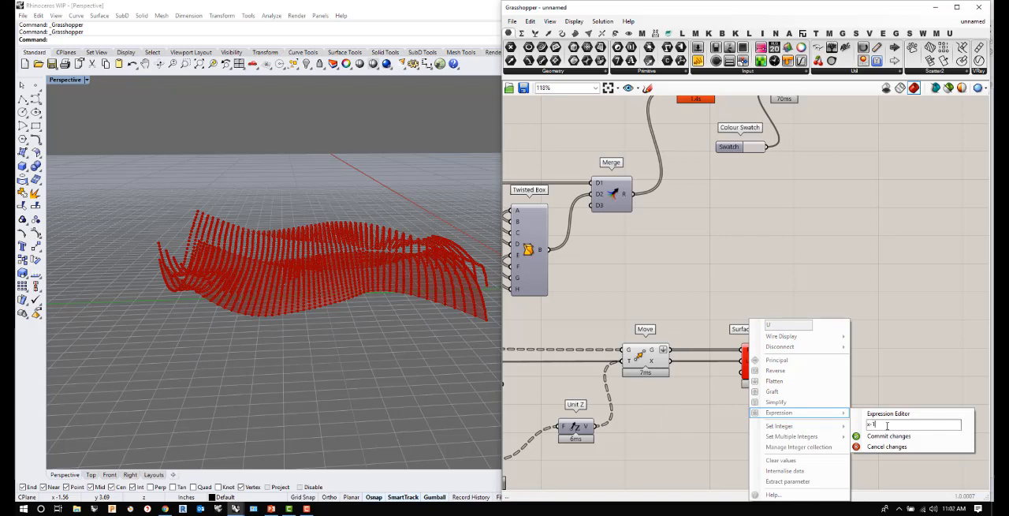
pyautogui.write('x-1')
pyautogui.click(890, 436)
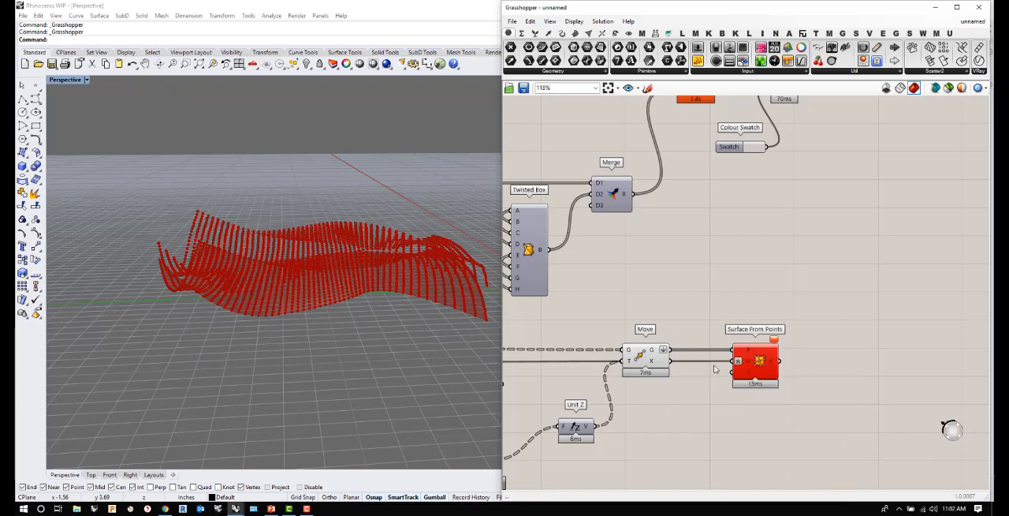
# - Set the expression on Surface From Points' U input to x+1
pyautogui.rightClick(747, 365)
pyautogui.moveTo(773, 413)
pyautogui.click(865, 425)
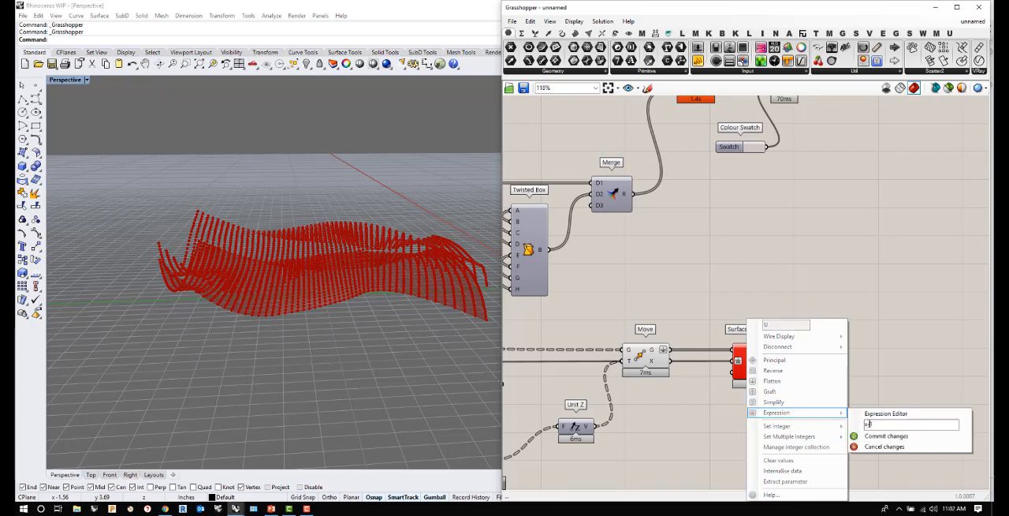
pyautogui.click(881, 435)
# - Turn off the preview of the Move component and orbit the viewport to inspect the new surface
pyautogui.scroll(-6, 760, 364)
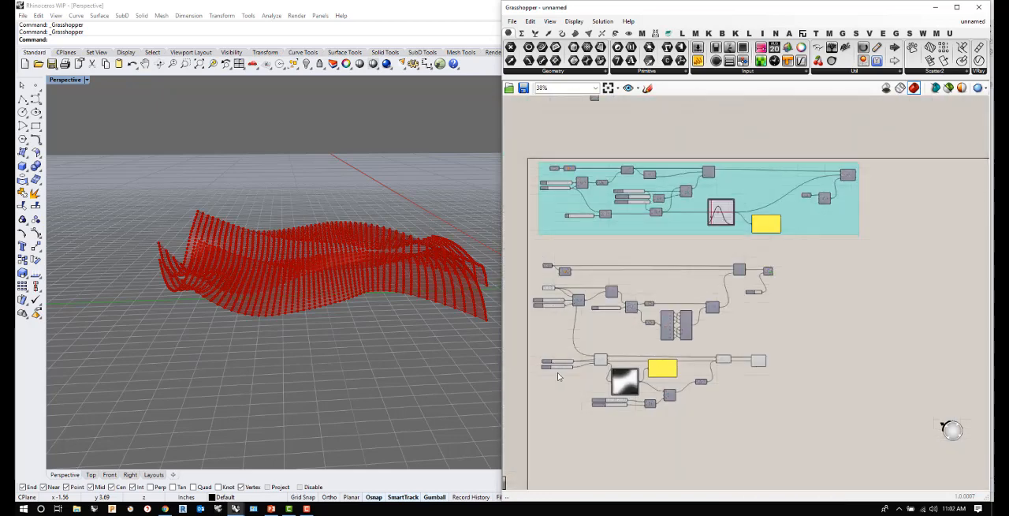
pyautogui.scroll(7, 577, 363)
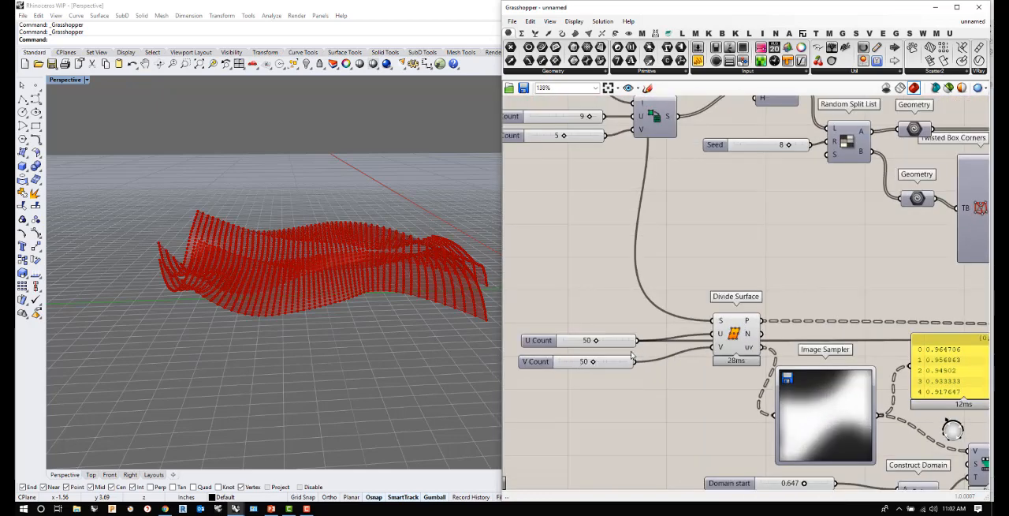
pyautogui.scroll(-4, 704, 355)
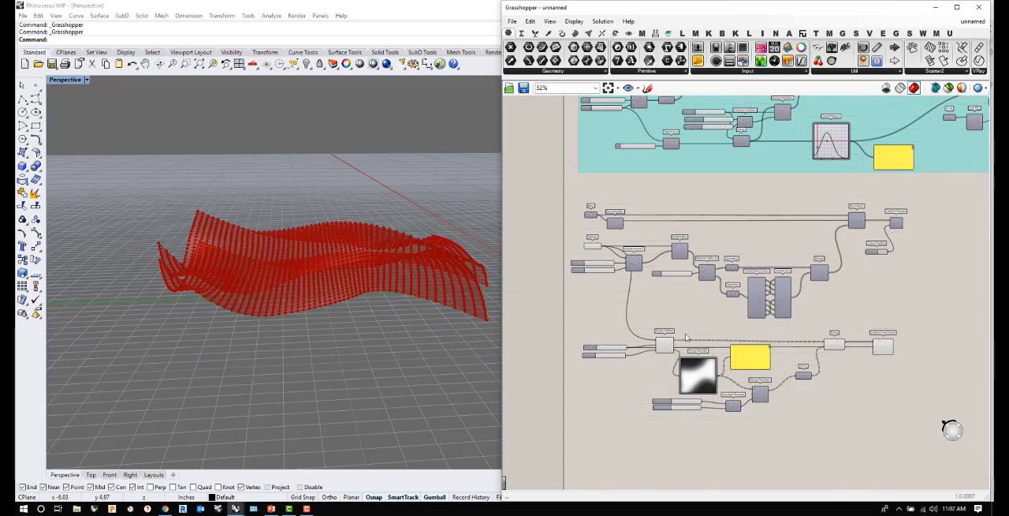
pyautogui.scroll(5, 915, 346)
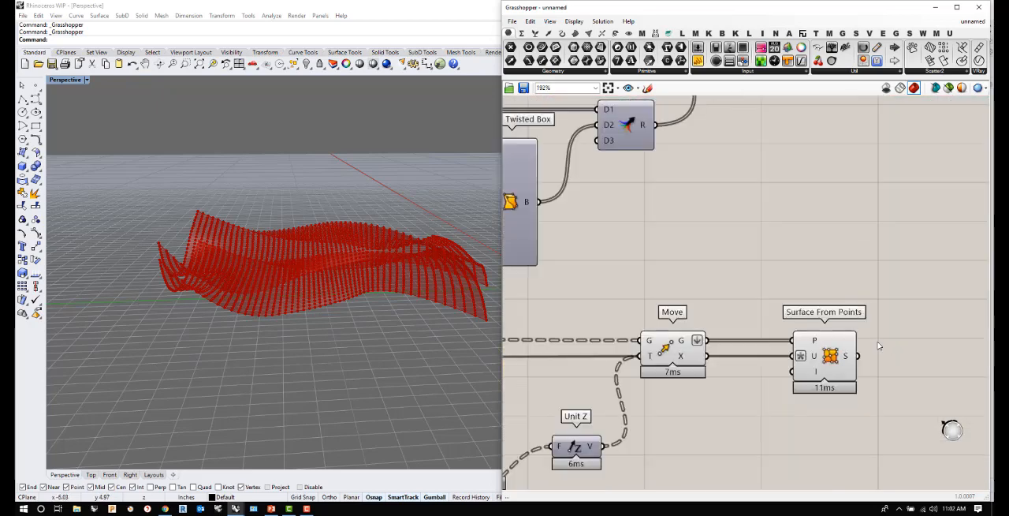
pyautogui.click(786, 339)
pyautogui.moveTo(308, 248); pyautogui.dragTo(302, 321, button='right')
pyautogui.click(624, 348)
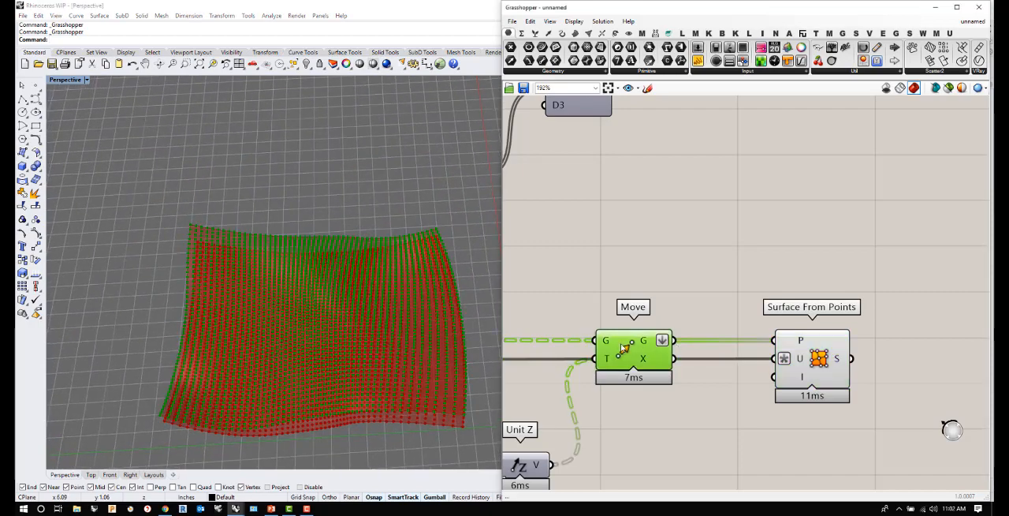
pyautogui.rightClick(624, 348)
pyautogui.click(645, 361)
pyautogui.moveTo(356, 269); pyautogui.dragTo(324, 292, button='right')
# - Turn off the Divide Surface component's preview and view the two surfaces from a lower angle
pyautogui.scroll(-7, 808, 333)
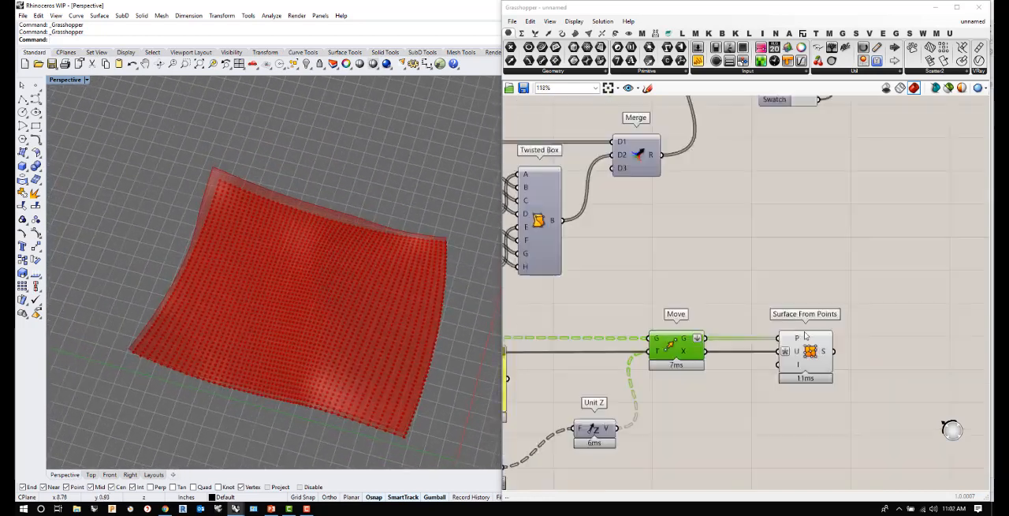
pyautogui.click(623, 336)
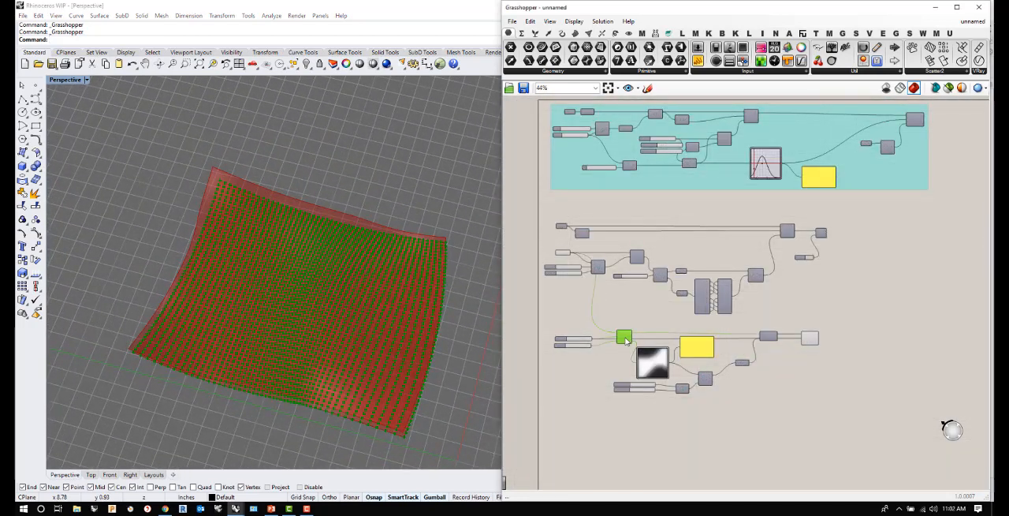
pyautogui.rightClick(624, 338)
pyautogui.click(652, 356)
pyautogui.moveTo(342, 292); pyautogui.dragTo(345, 212, button='right')
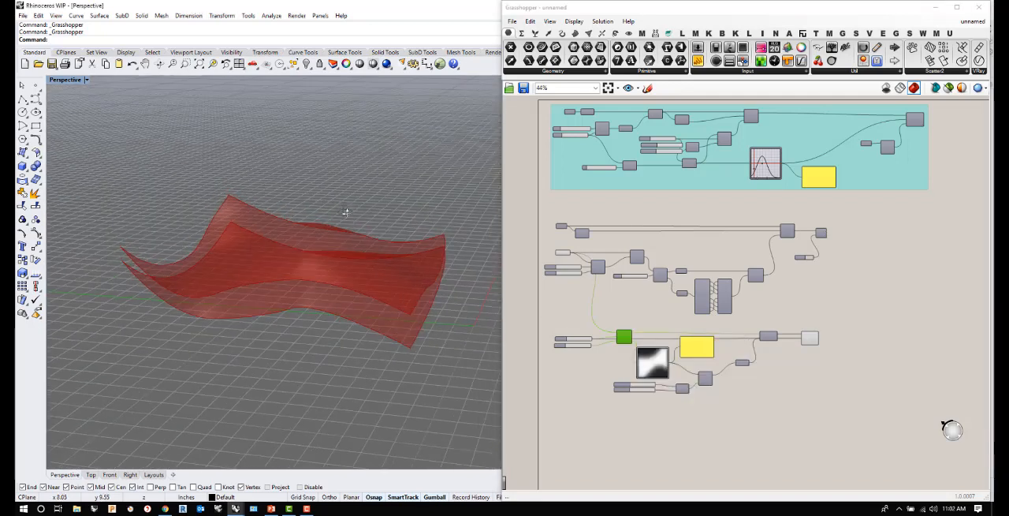
# - Load sample2.jpg into the Image Sampler and orbit around the updated surface
pyautogui.scroll(3, 654, 363)
pyautogui.rightClick(656, 363)
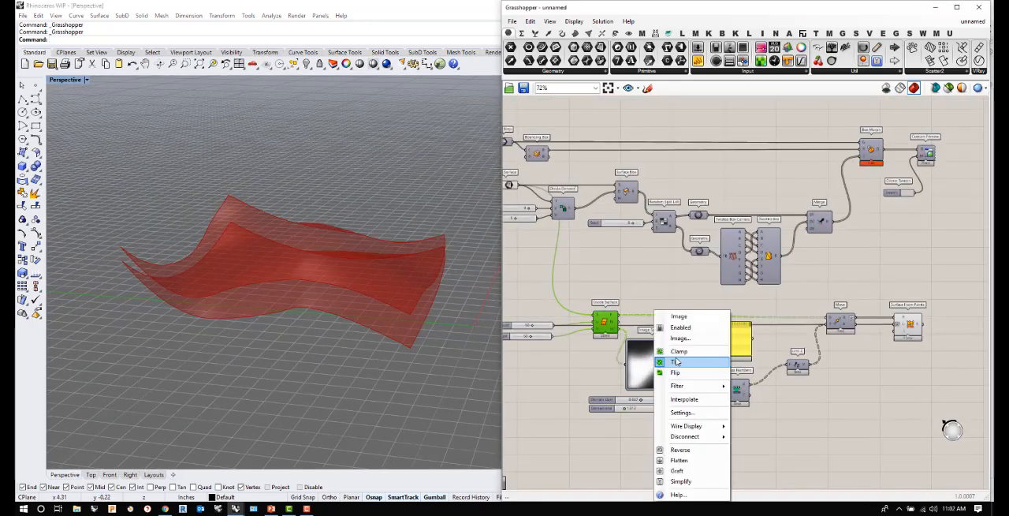
pyautogui.click(676, 340)
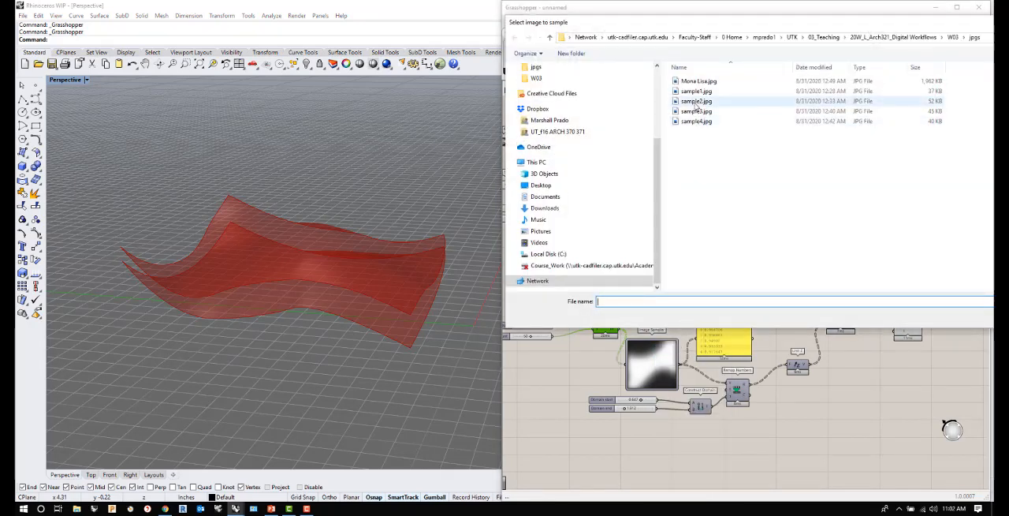
pyautogui.click(697, 102)
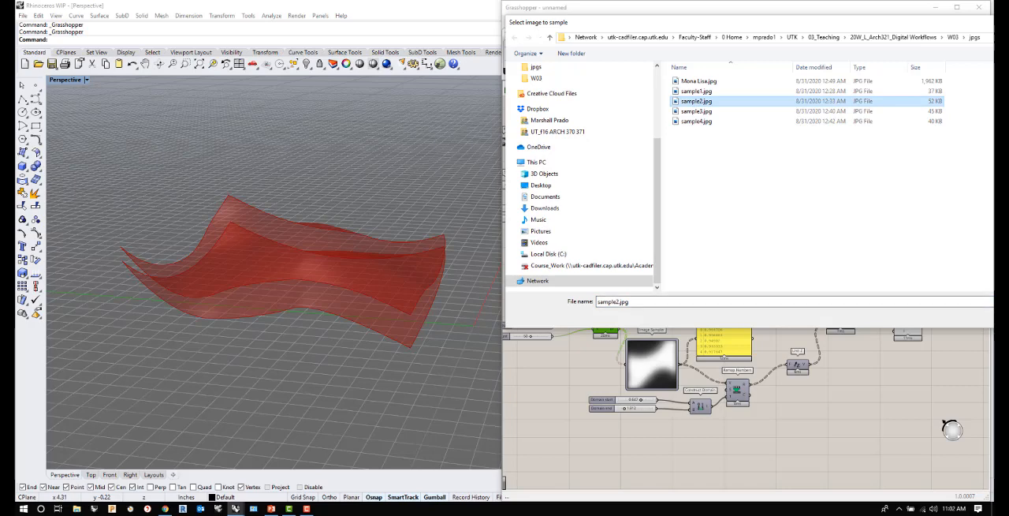
pyautogui.click(613, 302)
pyautogui.press('Return')
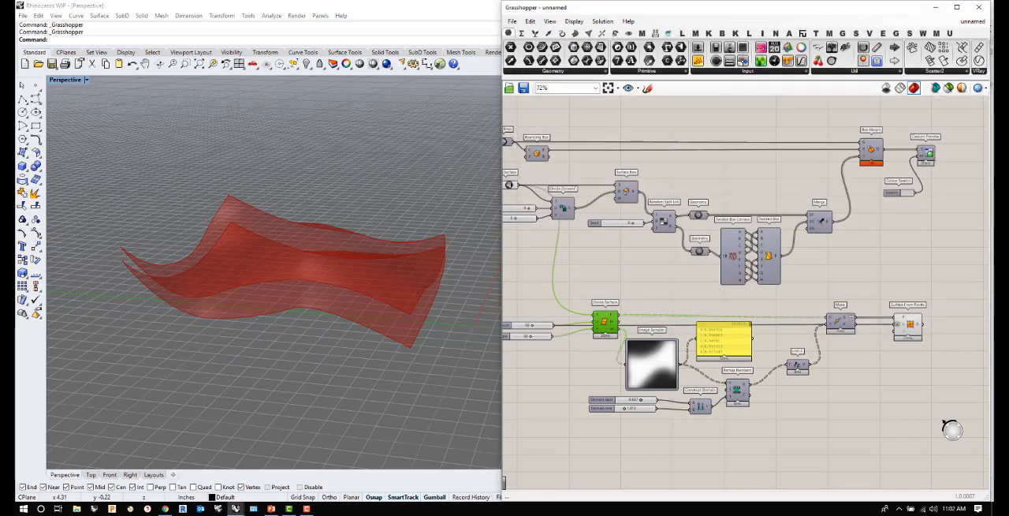
pyautogui.moveTo(265, 304); pyautogui.dragTo(240, 297, button='right')
pyautogui.moveTo(308, 285); pyautogui.dragTo(332, 306, button='right')
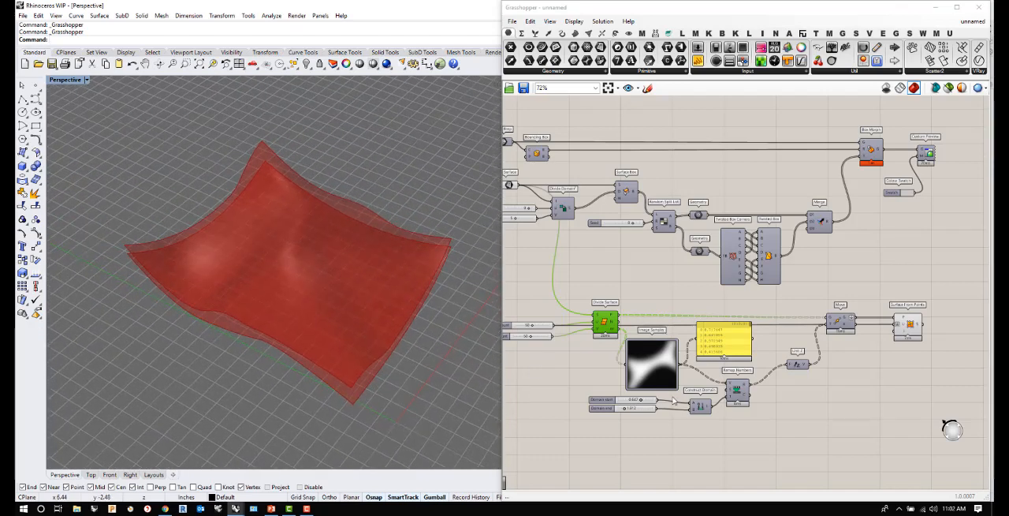
# - Raise the Domain end slider to 3.582, inspect the surface from several angles, and reduce the slider to 2.538
pyautogui.scroll(5, 639, 404)
pyautogui.moveTo(599, 415); pyautogui.dragTo(614, 415)
pyautogui.moveTo(332, 243); pyautogui.dragTo(282, 189, button='right')
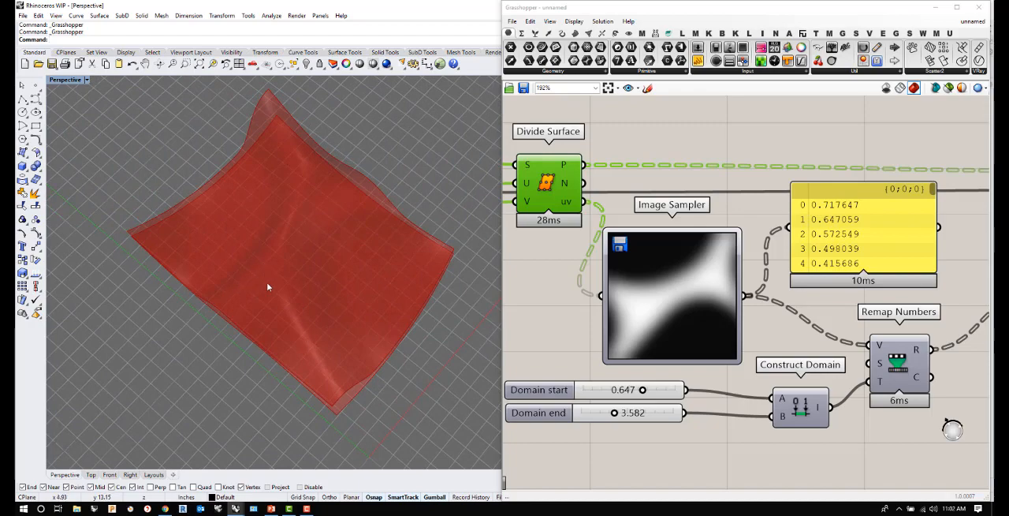
pyautogui.moveTo(328, 198); pyautogui.dragTo(367, 104, button='right')
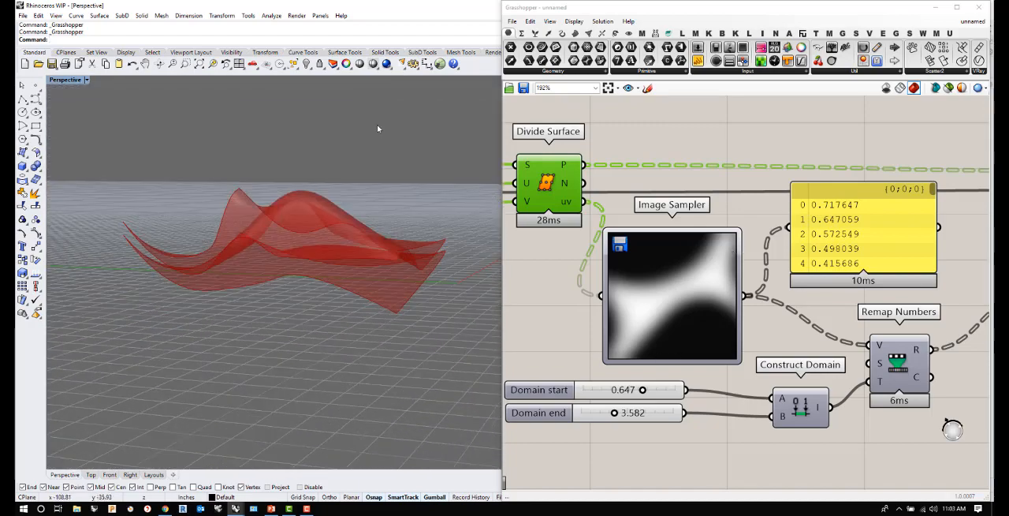
pyautogui.moveTo(614, 415); pyautogui.dragTo(602, 416)
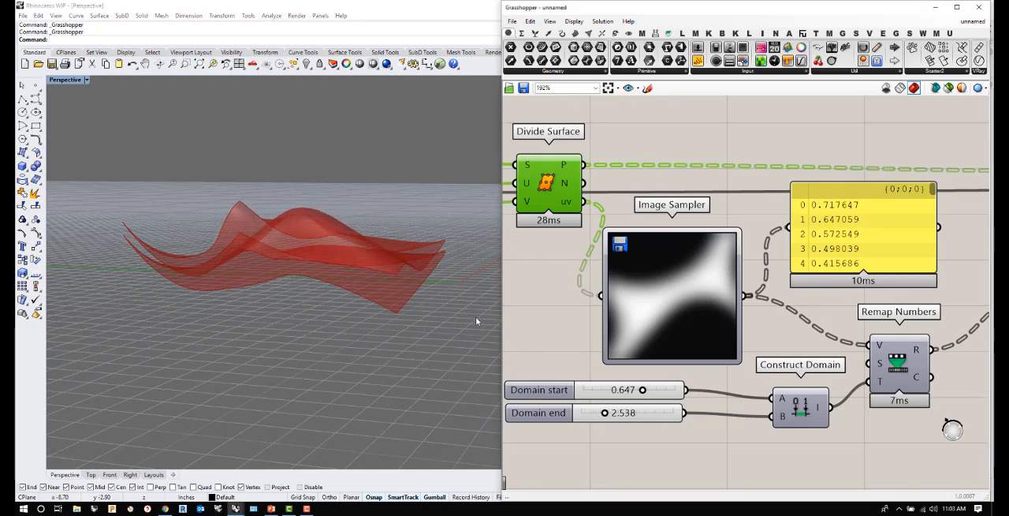
# - Reposition Surface From Points closer to the Move component and deselect it
pyautogui.scroll(-5, 649, 330)
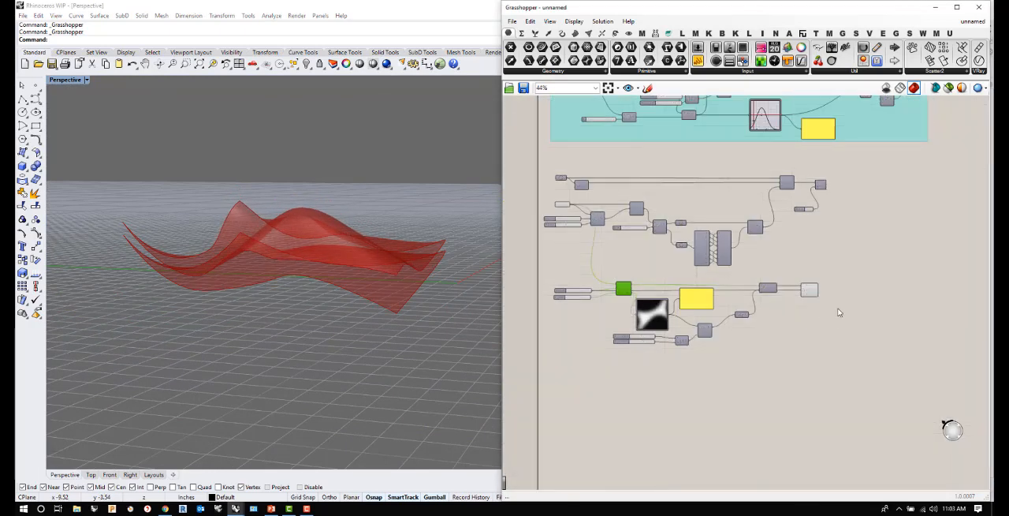
pyautogui.moveTo(810, 292); pyautogui.dragTo(799, 291)
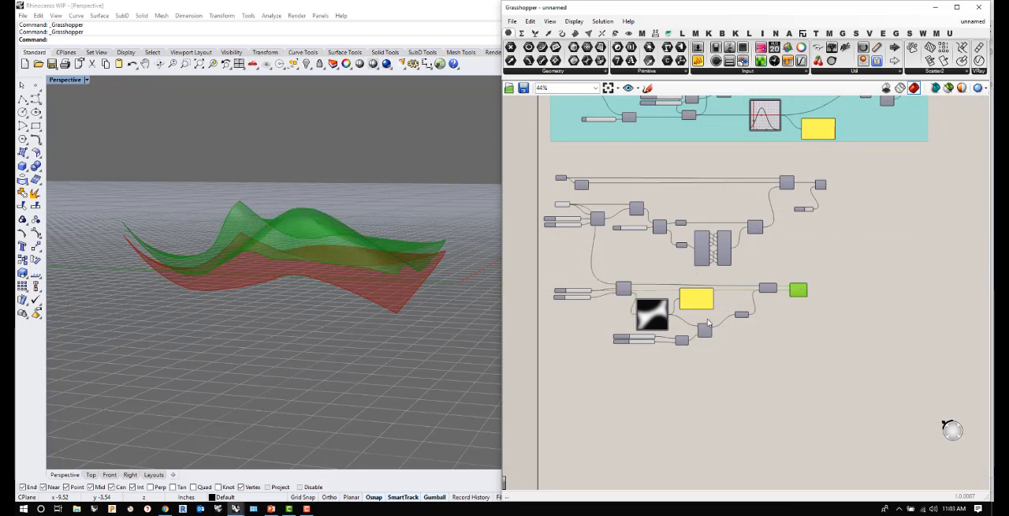
pyautogui.click(714, 370)
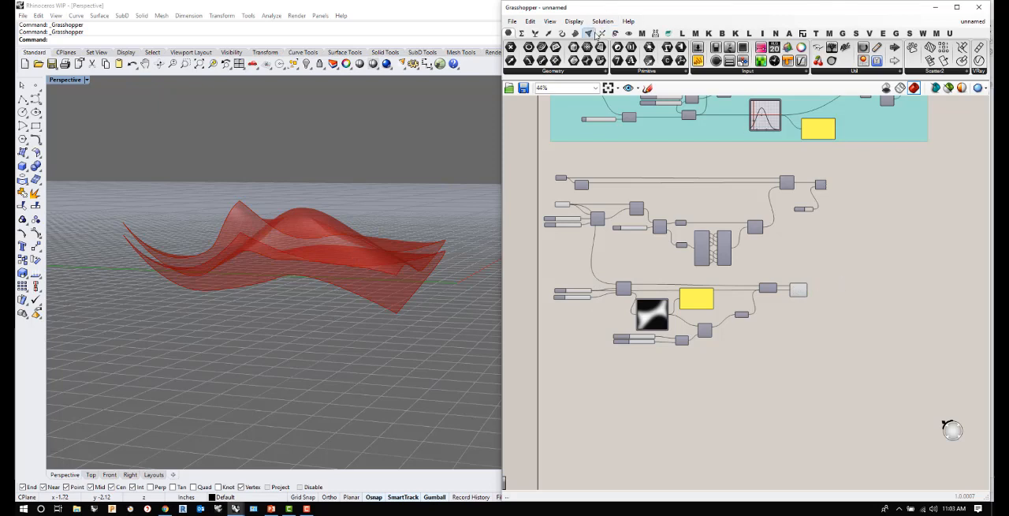
# - Add a Blend Box component from the Morph transforms beside Surface From Points
pyautogui.click(615, 33)
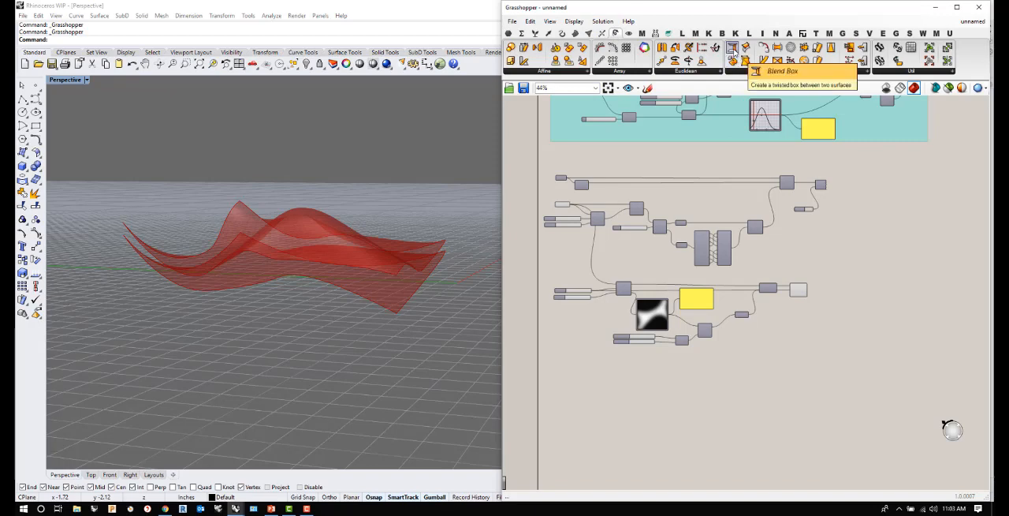
pyautogui.moveTo(733, 49); pyautogui.dragTo(841, 299)
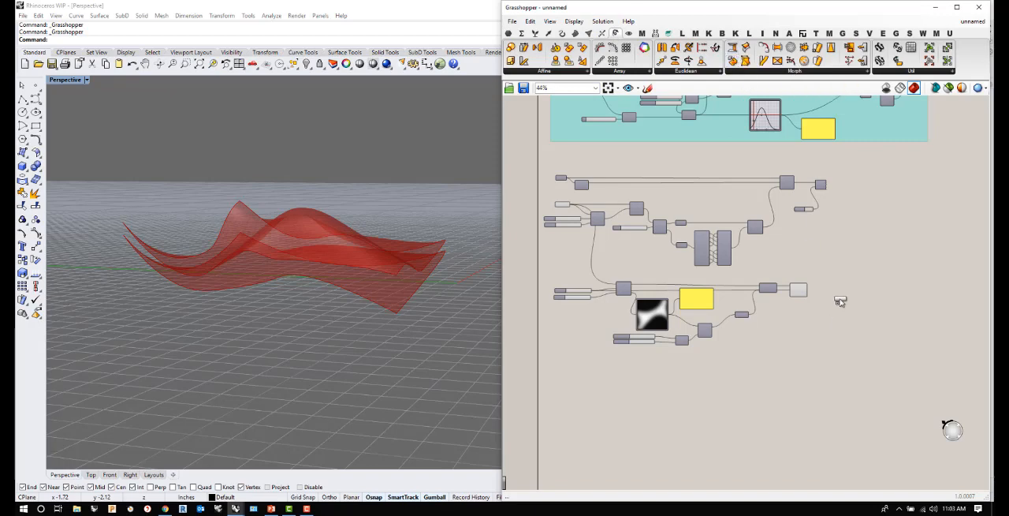
pyautogui.scroll(7, 832, 302)
# - Connect the original Surface parameter to Blend Box's Sa input and Surface From Points' surface output to its Sb input
pyautogui.scroll(-8, 747, 325)
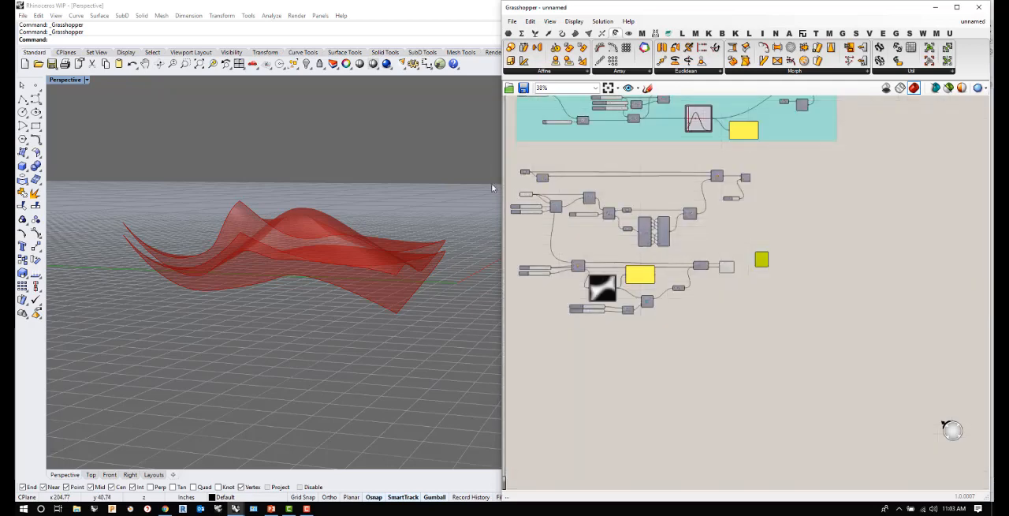
pyautogui.scroll(3, 491, 183)
pyautogui.scroll(4, 527, 196)
pyautogui.click(531, 191)
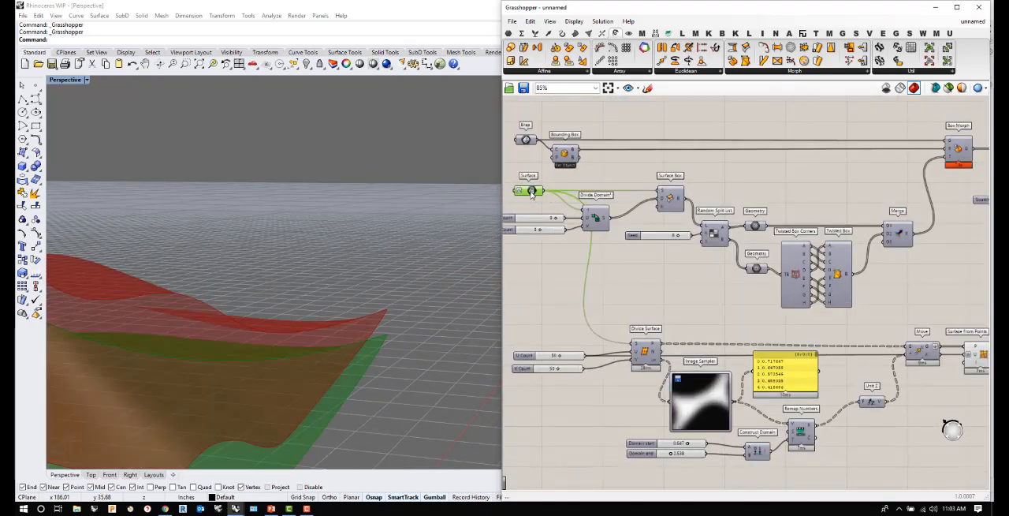
pyautogui.scroll(-2, 534, 195)
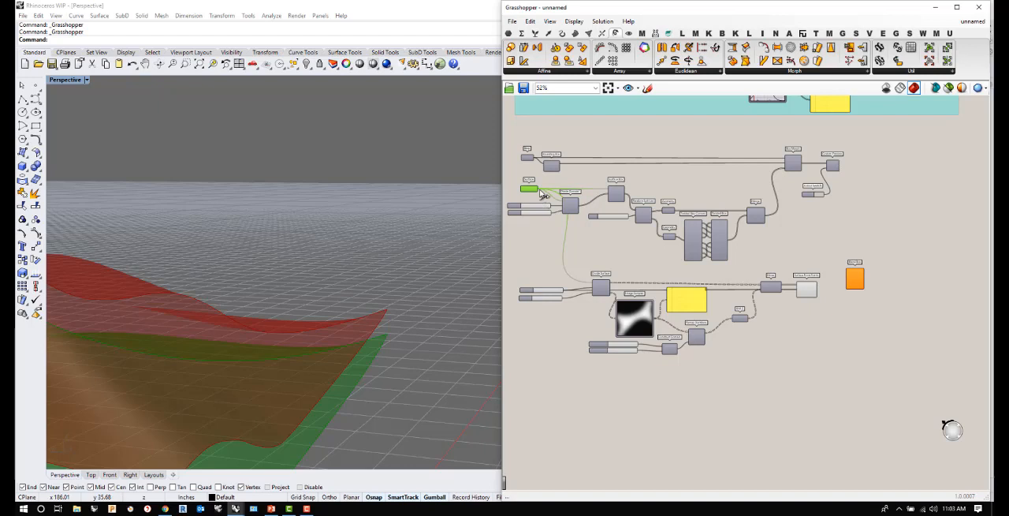
pyautogui.moveTo(539, 190); pyautogui.dragTo(844, 271)
pyautogui.scroll(5, 859, 286)
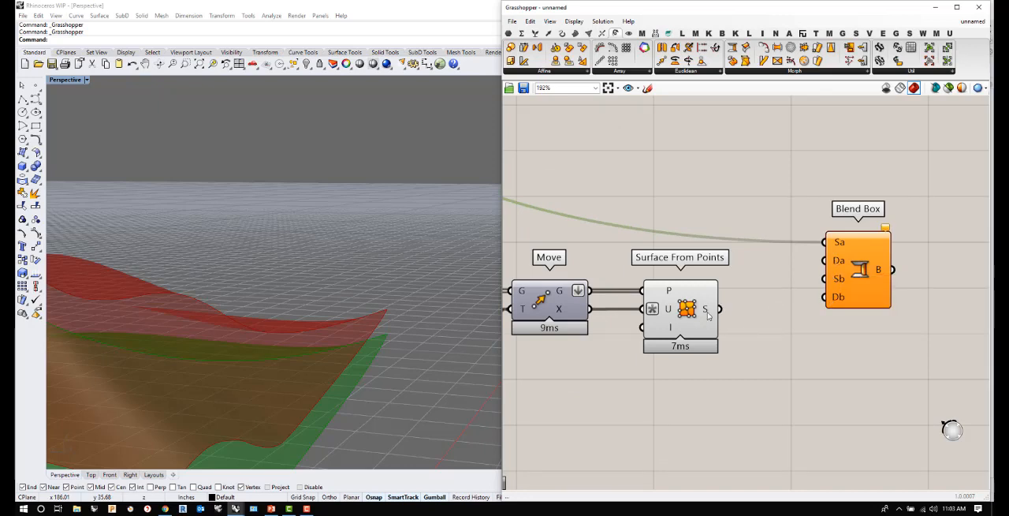
pyautogui.moveTo(718, 312); pyautogui.dragTo(820, 280)
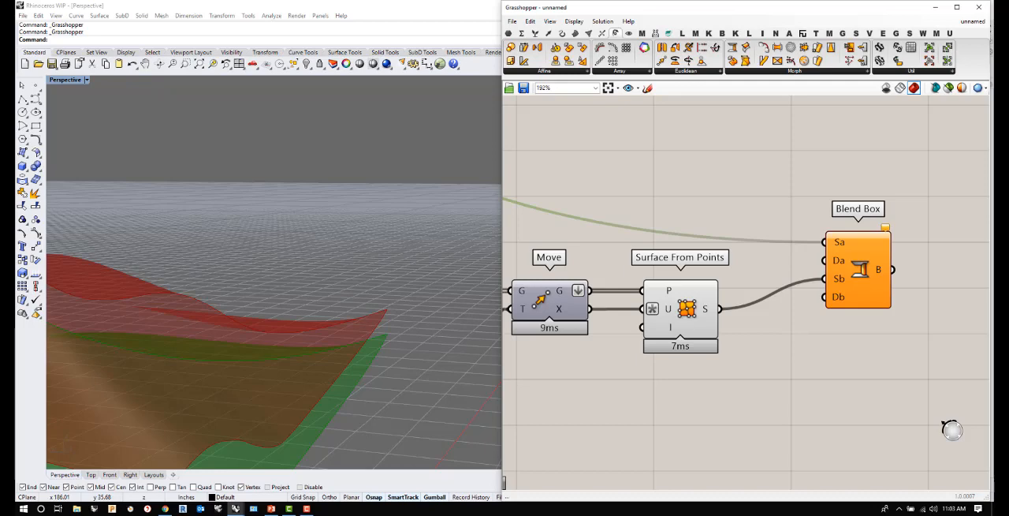
# - Connect the Divide Domain² segments output to both the Da and Db inputs of Blend Box and orbit around the boxes
pyautogui.scroll(-7, 802, 359)
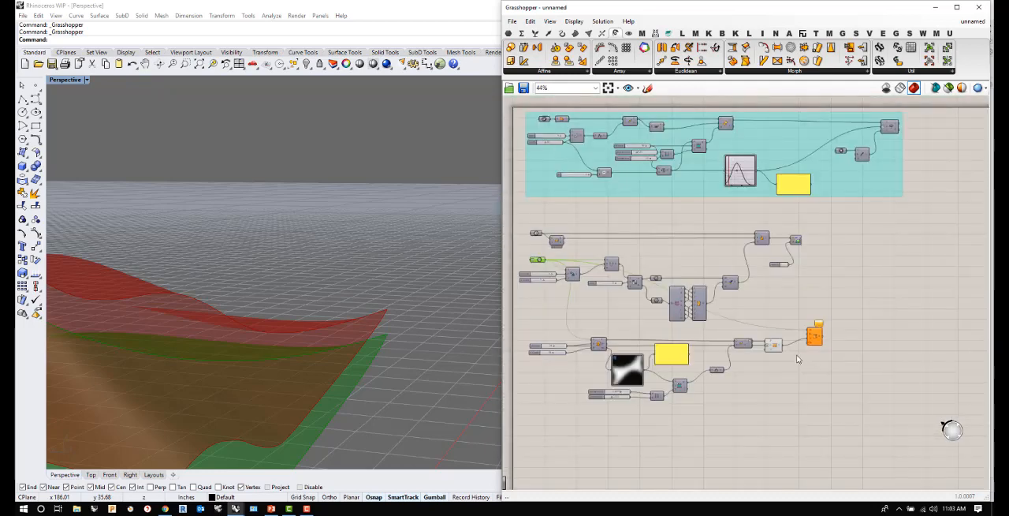
pyautogui.scroll(4, 537, 276)
pyautogui.scroll(-1, 548, 264)
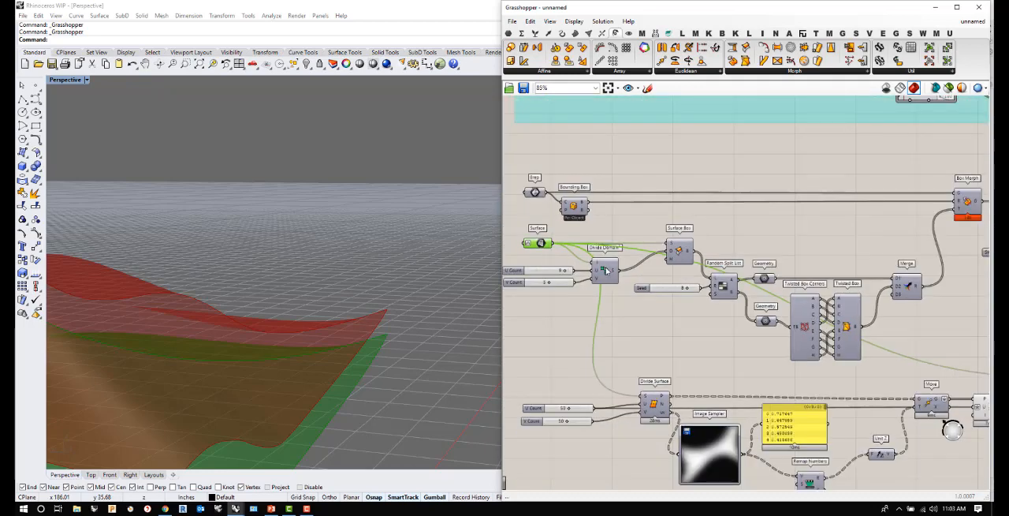
pyautogui.scroll(-5, 643, 257)
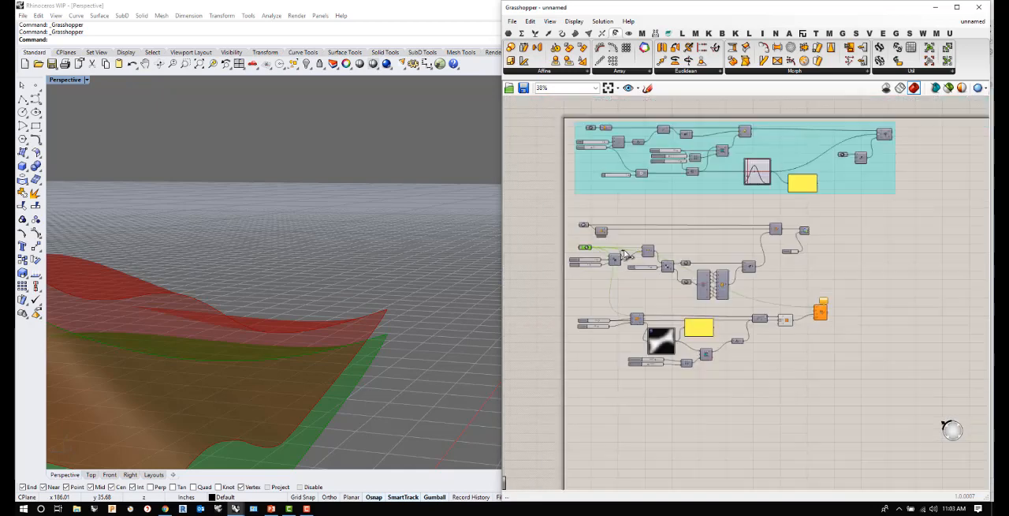
pyautogui.scroll(4, 755, 296)
pyautogui.scroll(3, 756, 295)
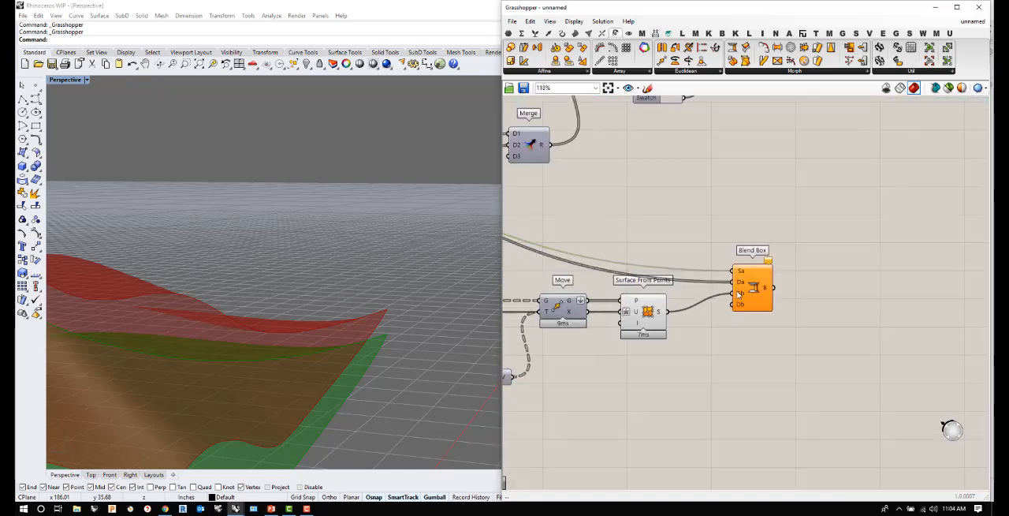
pyautogui.scroll(-5, 833, 308)
pyautogui.scroll(3, 596, 253)
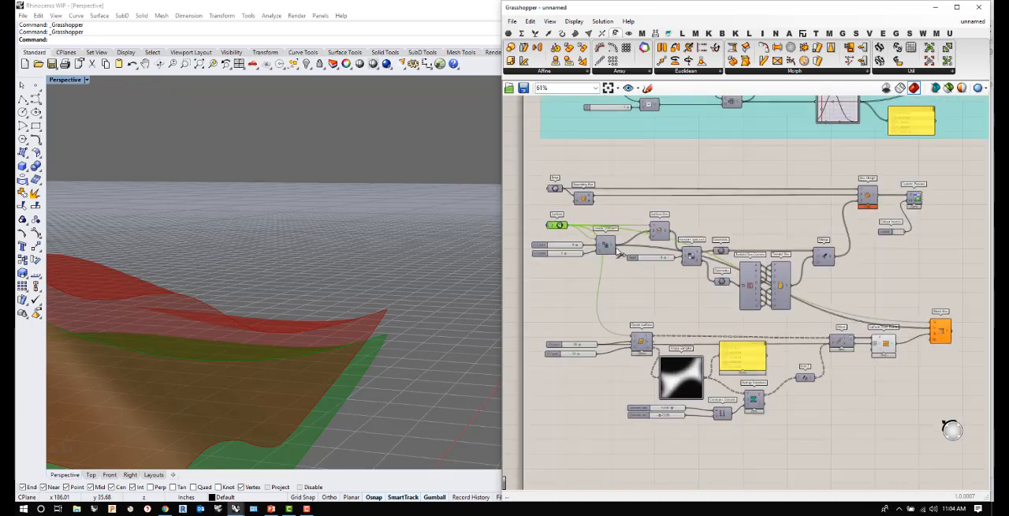
pyautogui.moveTo(617, 245); pyautogui.dragTo(932, 333)
pyautogui.moveTo(370, 324); pyautogui.dragTo(402, 390, button='right')
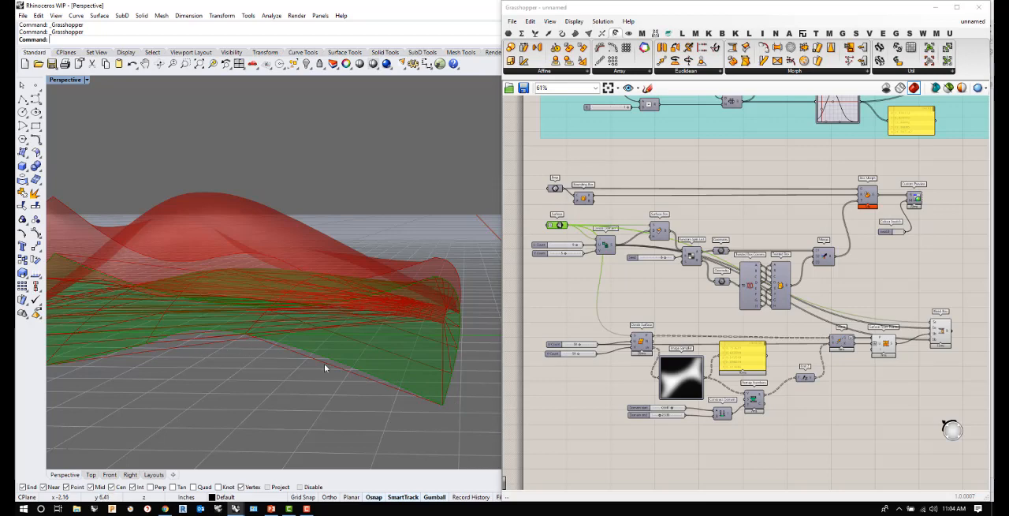
# - Reparameterize Blend Box's Sb and Sa surface inputs and orbit to view the boxes from above
pyautogui.scroll(-4, 438, 393)
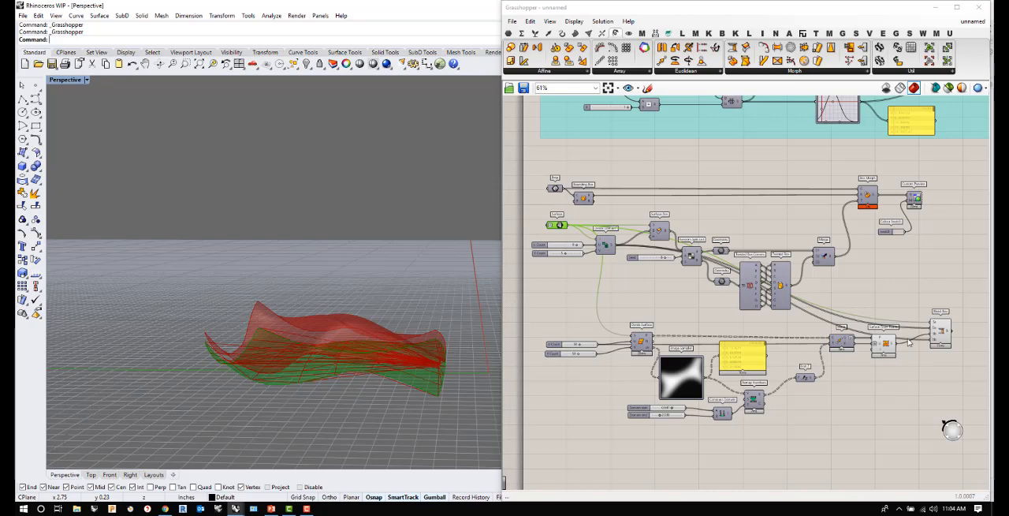
pyautogui.scroll(4, 909, 341)
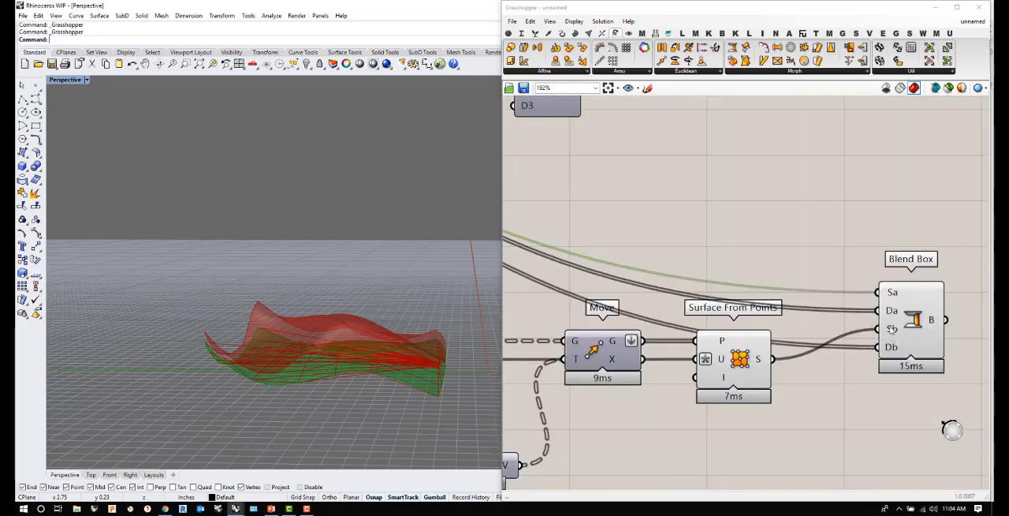
pyautogui.rightClick(892, 328)
pyautogui.click(924, 412)
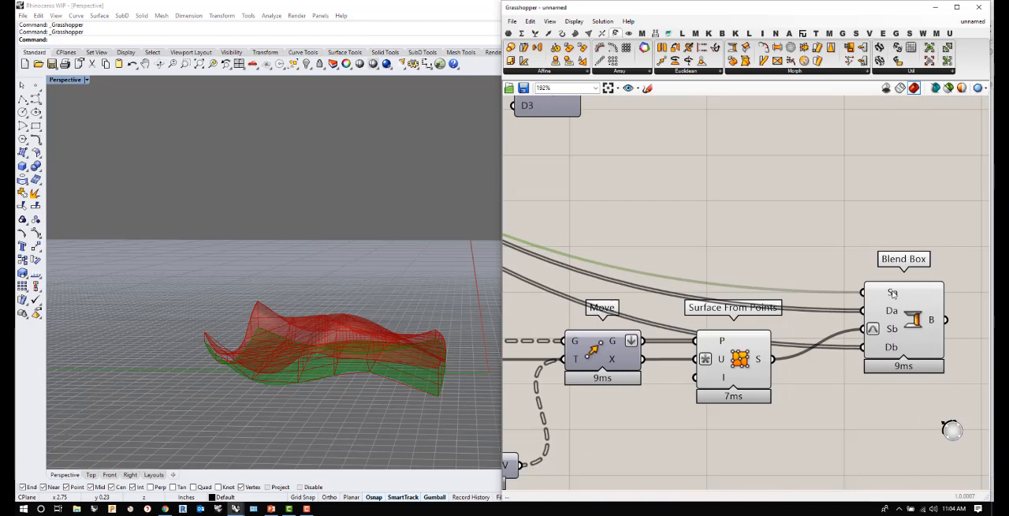
pyautogui.rightClick(892, 293)
pyautogui.click(924, 395)
pyautogui.moveTo(360, 360); pyautogui.dragTo(332, 427, button='right')
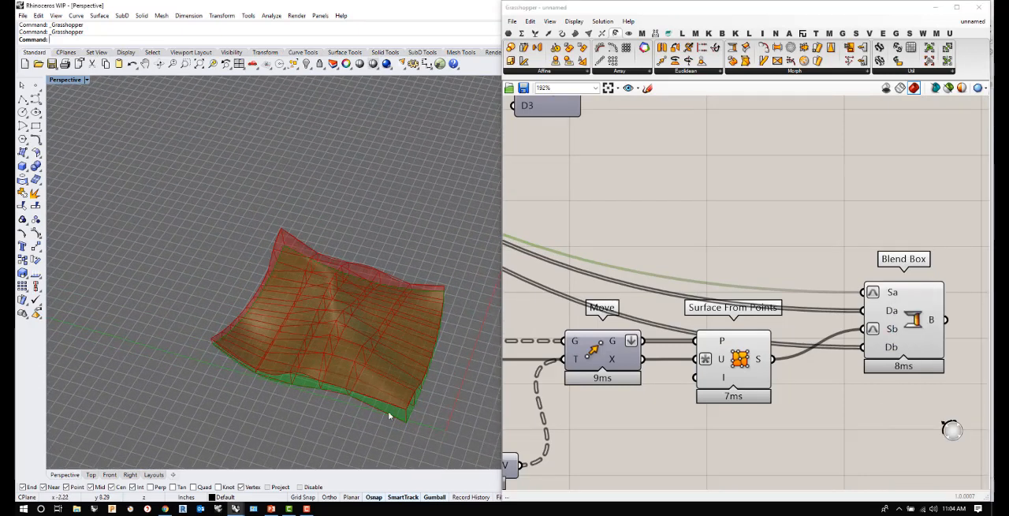
# - Turn off the preview of Surface From Points and view the blend boxes from a lower angle
pyautogui.rightClick(741, 358)
pyautogui.click(769, 377)
pyautogui.moveTo(378, 380); pyautogui.dragTo(347, 341, button='right')
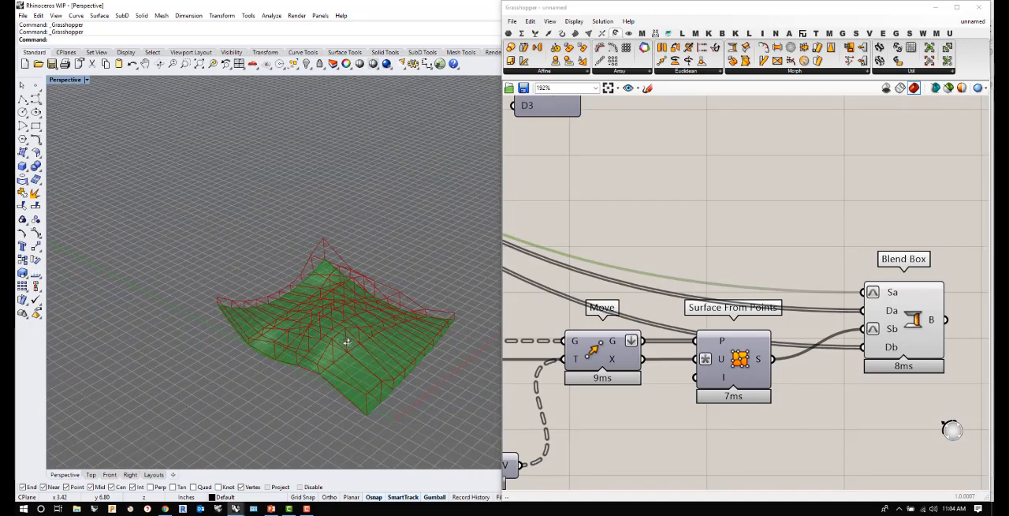
# - Move the component chain from Surface Box through Custom Preview farther downstream, away from Divide Domain²
pyautogui.scroll(-3, 741, 284)
pyautogui.click(825, 309)
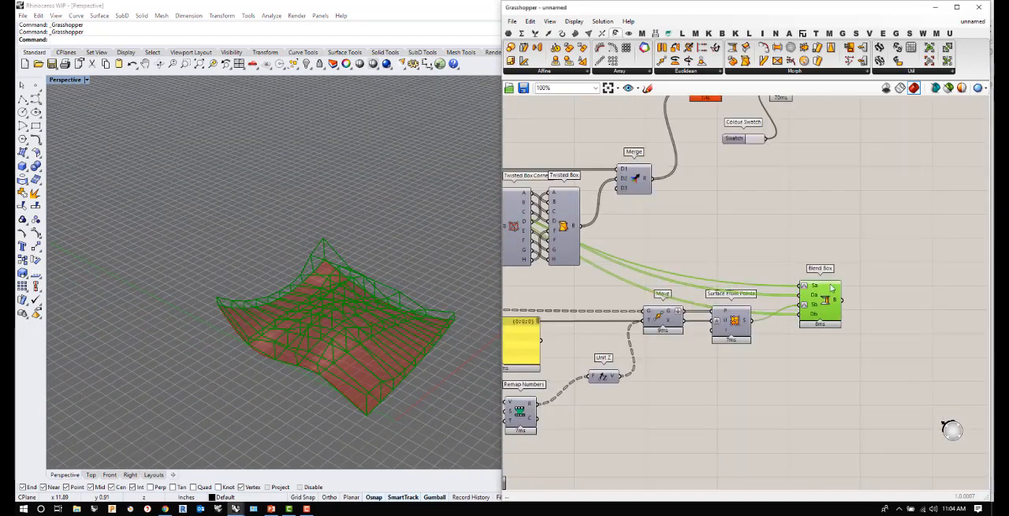
pyautogui.scroll(-4, 715, 295)
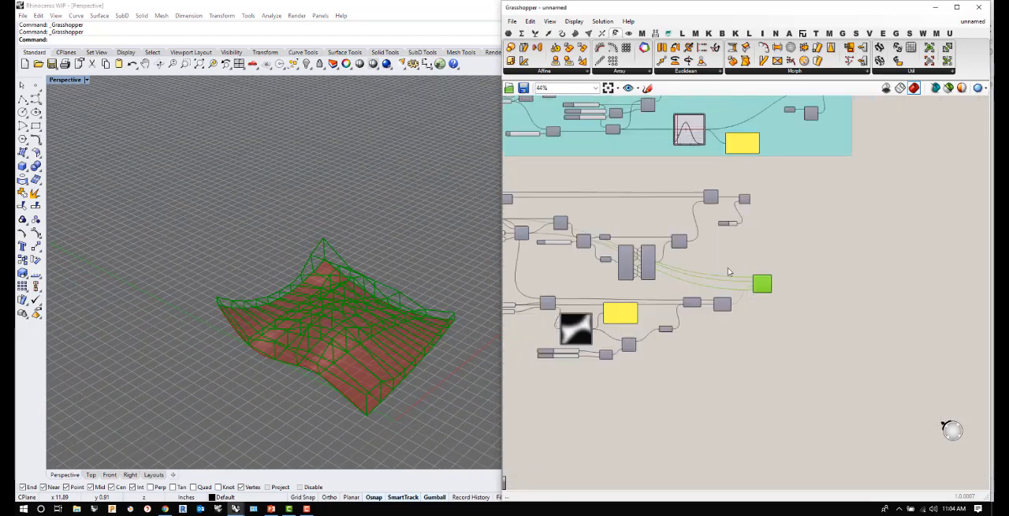
pyautogui.scroll(4, 729, 270)
pyautogui.scroll(-5, 773, 290)
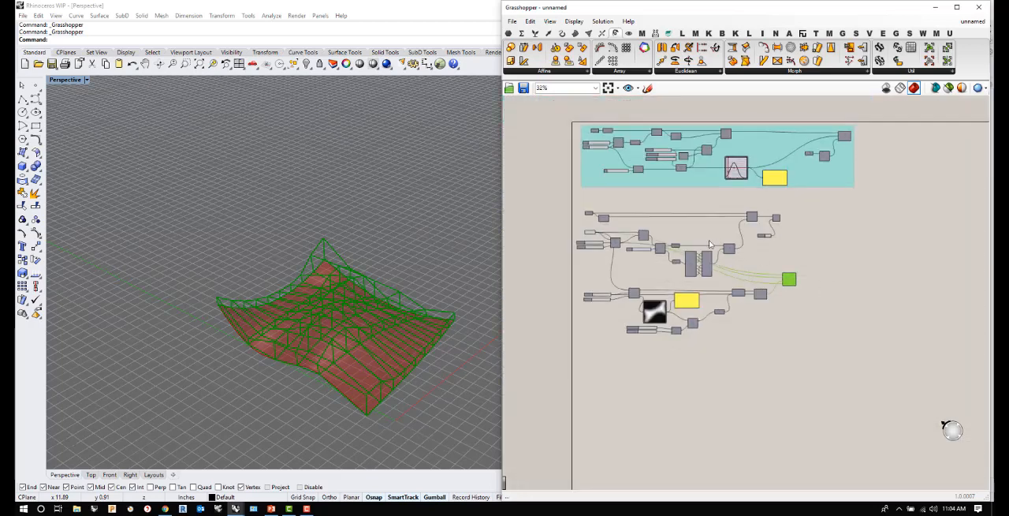
pyautogui.scroll(5, 809, 289)
pyautogui.scroll(-2, 685, 295)
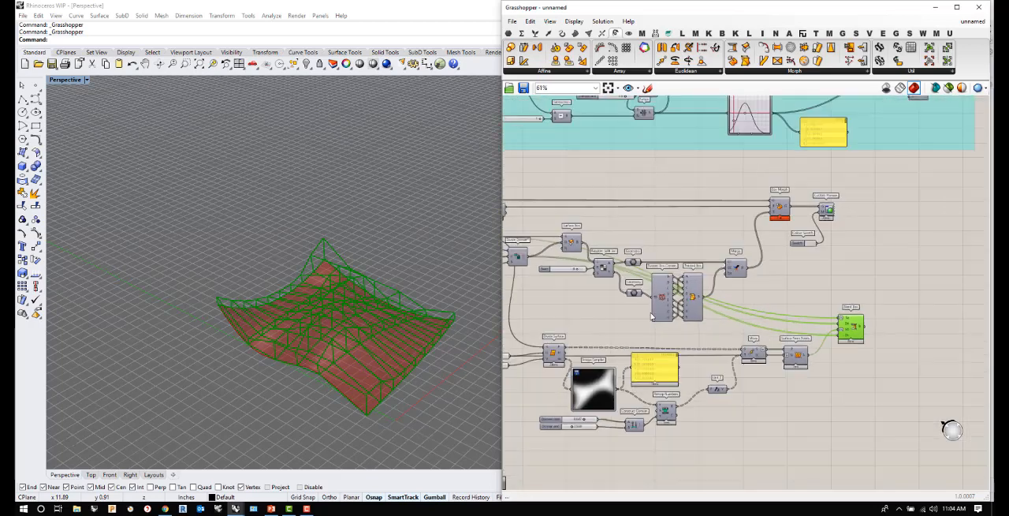
pyautogui.moveTo(857, 187); pyautogui.dragTo(539, 333)
pyautogui.moveTo(571, 246); pyautogui.dragTo(785, 249)
# - Move Blend Box back next to the Surface From Points component
pyautogui.scroll(-3, 633, 232)
pyautogui.click(793, 333)
pyautogui.moveTo(846, 284); pyautogui.dragTo(740, 284)
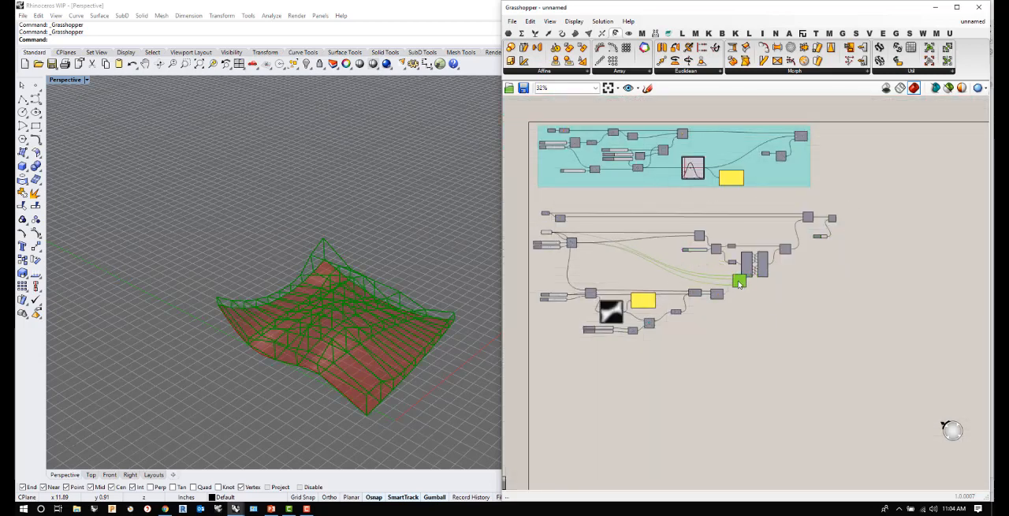
# - Shift the Surface Box, Random Split List, Twisted Box and following components farther from Blend Box and deselect them
pyautogui.scroll(5, 708, 212)
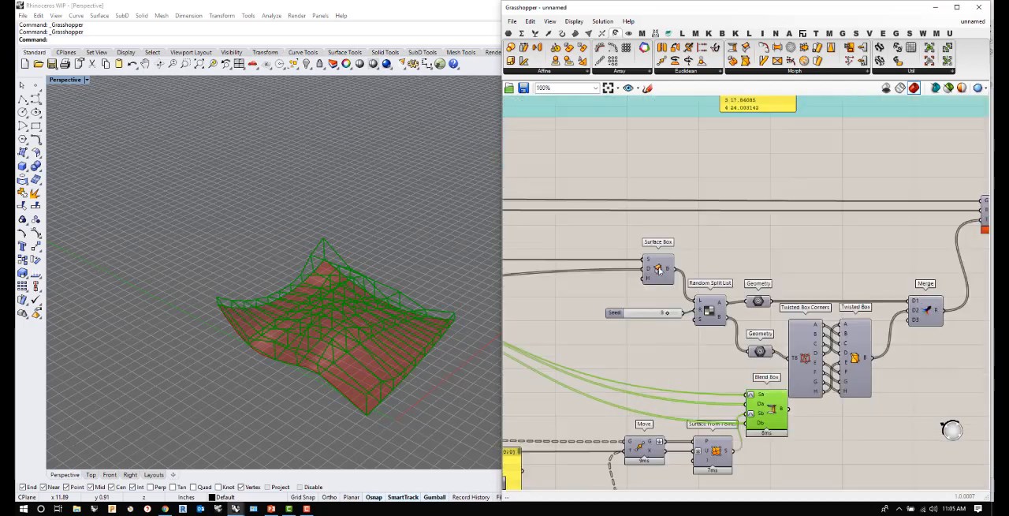
pyautogui.scroll(-2, 643, 260)
pyautogui.moveTo(975, 193); pyautogui.dragTo(618, 334)
pyautogui.moveTo(720, 331); pyautogui.dragTo(845, 337)
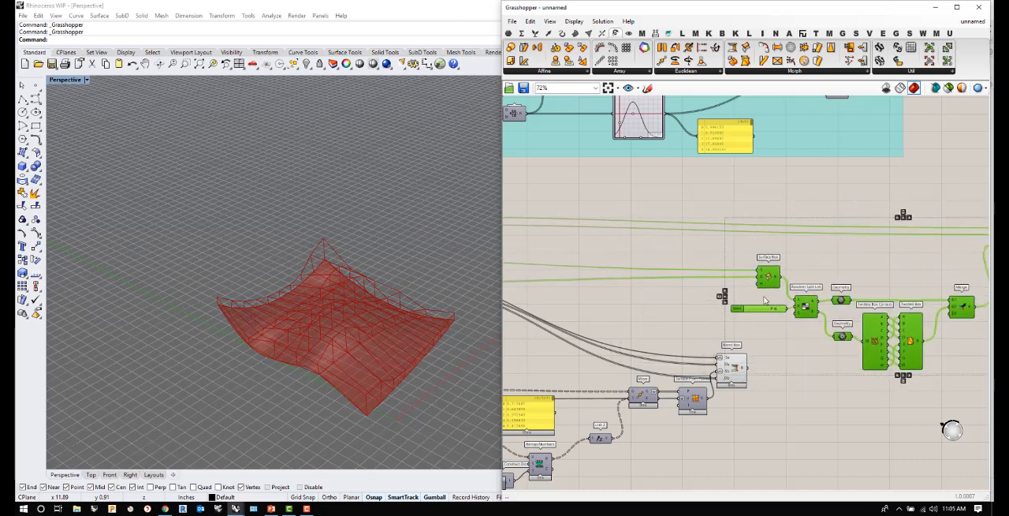
pyautogui.scroll(-2, 692, 365)
pyautogui.click(727, 372)
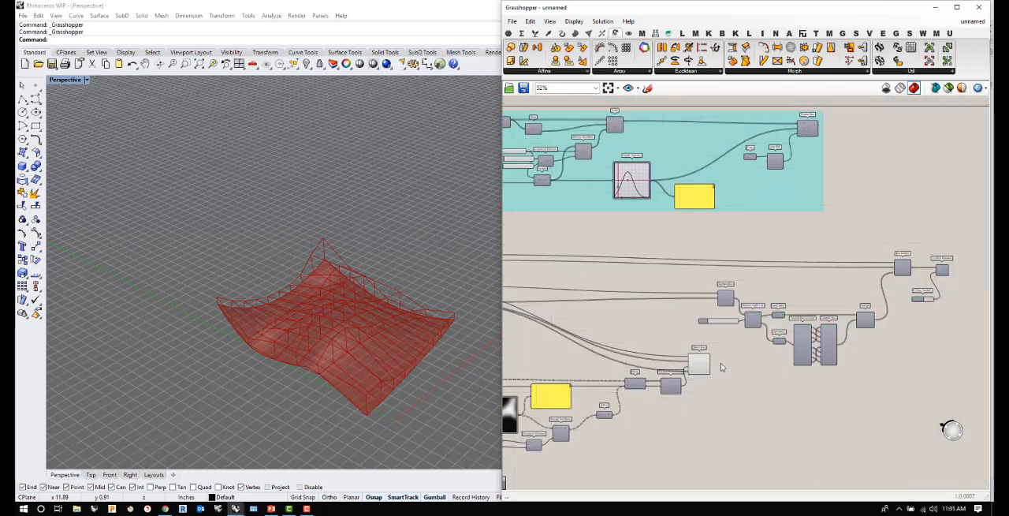
# - Connect Blend Box's B output to Random Split List's L input and turn off the Blend Box preview
pyautogui.scroll(4, 723, 369)
pyautogui.moveTo(697, 365); pyautogui.dragTo(774, 271)
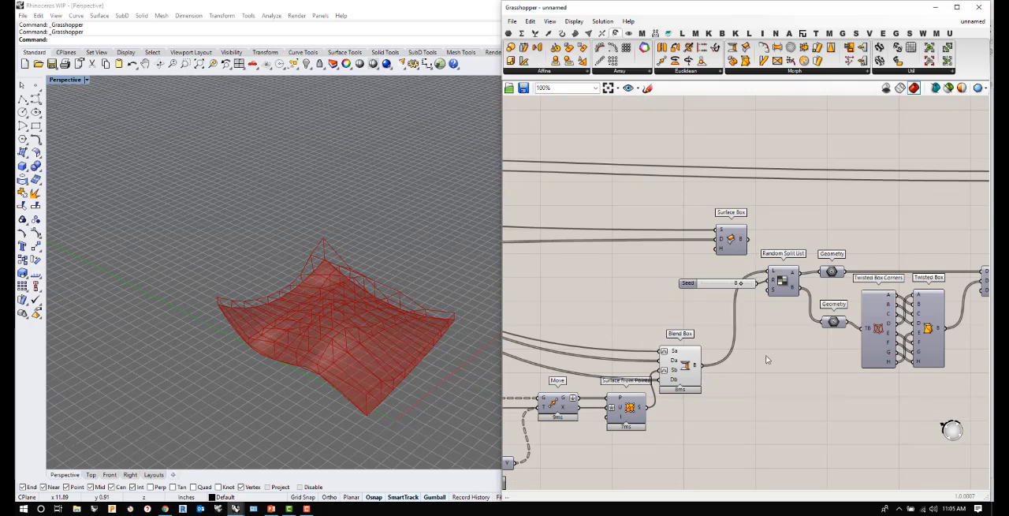
pyautogui.rightClick(685, 365)
pyautogui.click(713, 384)
pyautogui.moveTo(419, 340); pyautogui.dragTo(389, 392, button='right')
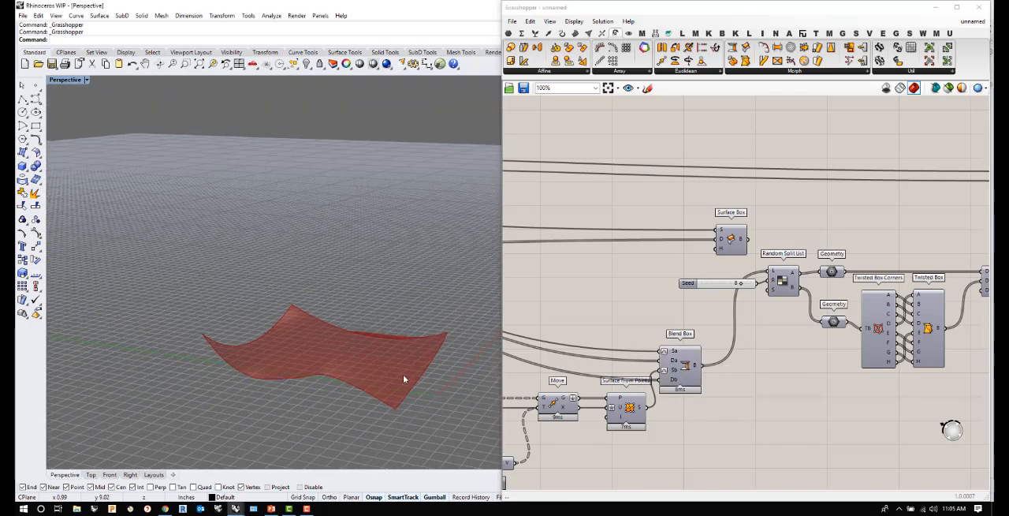
# - Turn on the preview of the Custom Preview component that follows Box Morph
pyautogui.scroll(-6, 822, 357)
pyautogui.scroll(4, 935, 292)
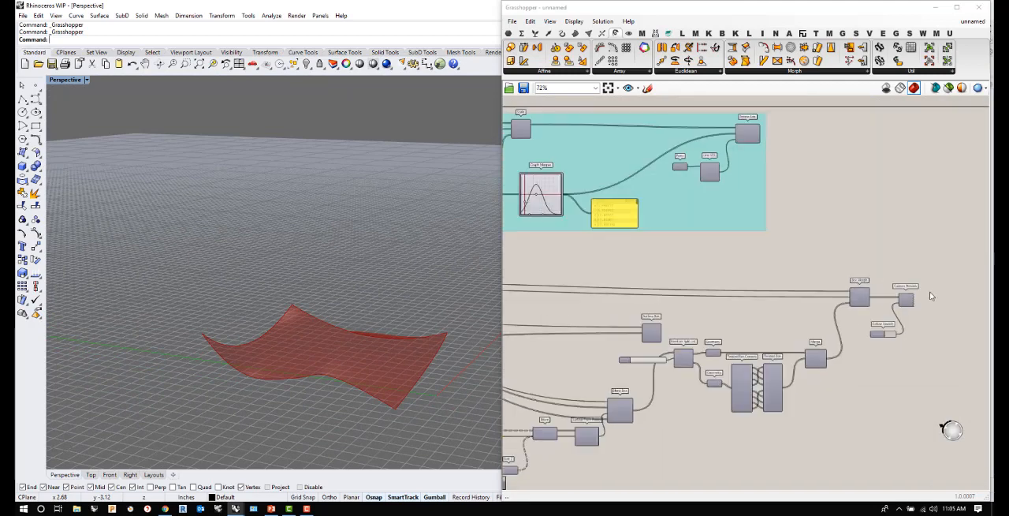
pyautogui.scroll(3, 936, 293)
pyautogui.rightClick(889, 302)
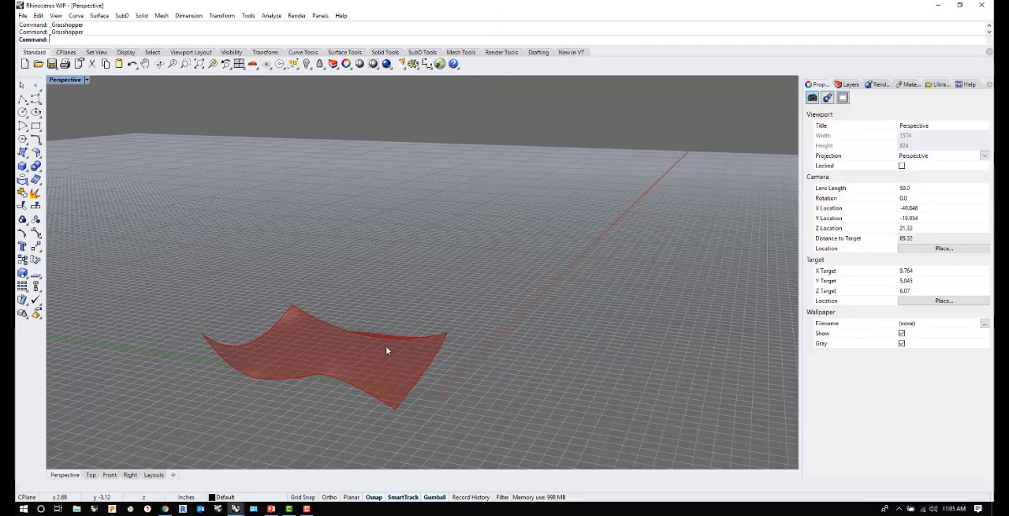
# - Examine the morphed panel geometry between the two surfaces from several angles and distances
pyautogui.scroll(-2, 387, 346)
pyautogui.moveTo(385, 329); pyautogui.dragTo(459, 316, button='right')
pyautogui.scroll(10, 381, 325)
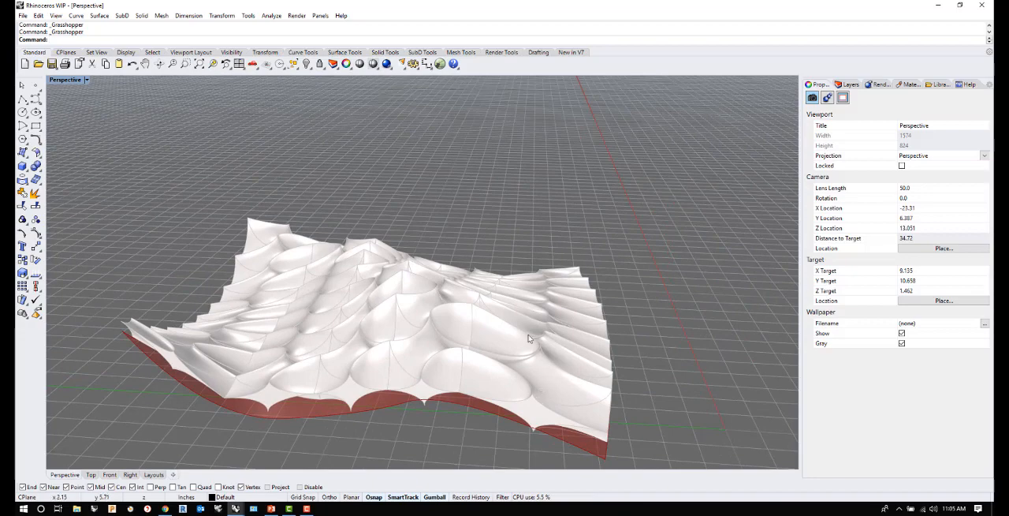
pyautogui.moveTo(399, 335)
pyautogui.mouseDown(button='right')
pyautogui.moveTo(327, 388)
pyautogui.moveTo(403, 347)
pyautogui.mouseUp(button='right')
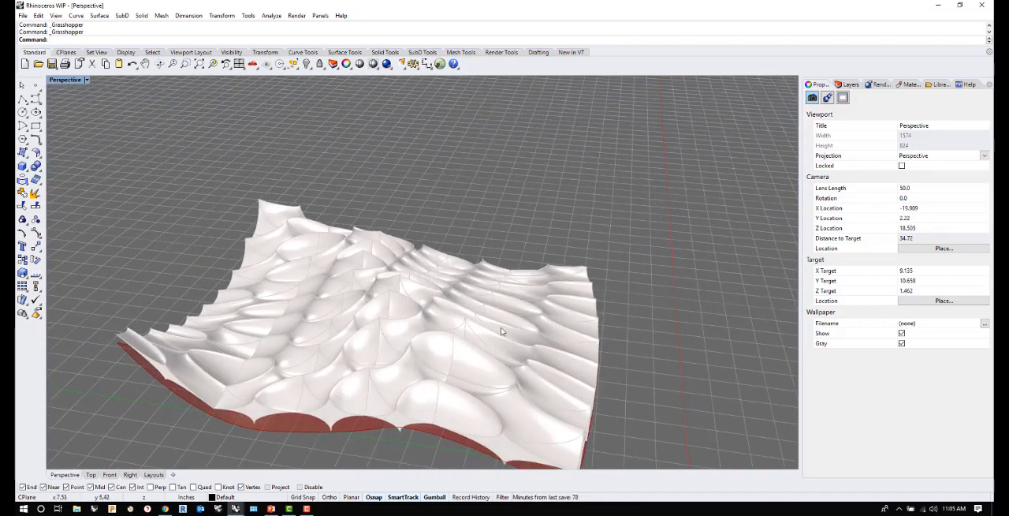
pyautogui.moveTo(416, 305); pyautogui.dragTo(336, 312, button='right')
pyautogui.moveTo(288, 285); pyautogui.dragTo(359, 278, button='right')
pyautogui.scroll(-3, 457, 396)
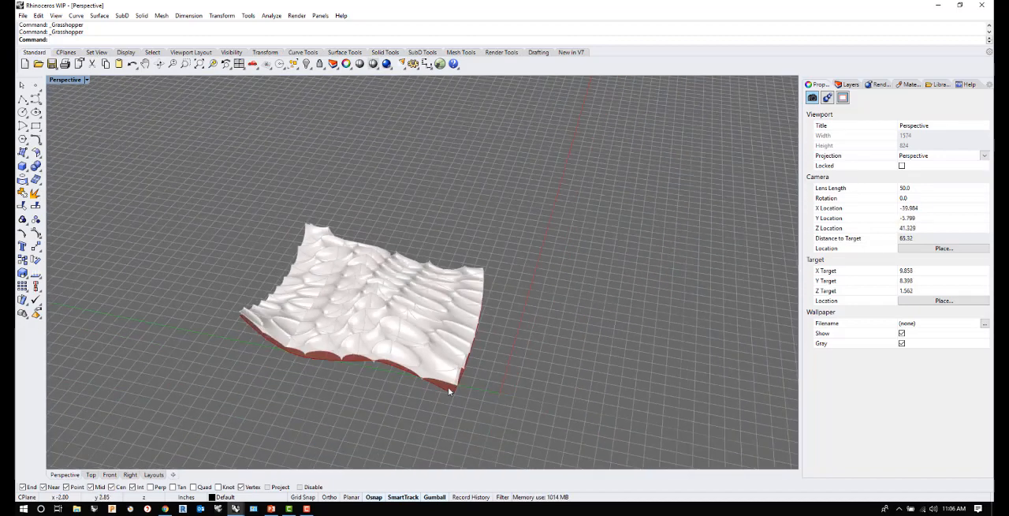
pyautogui.scroll(6, 429, 369)
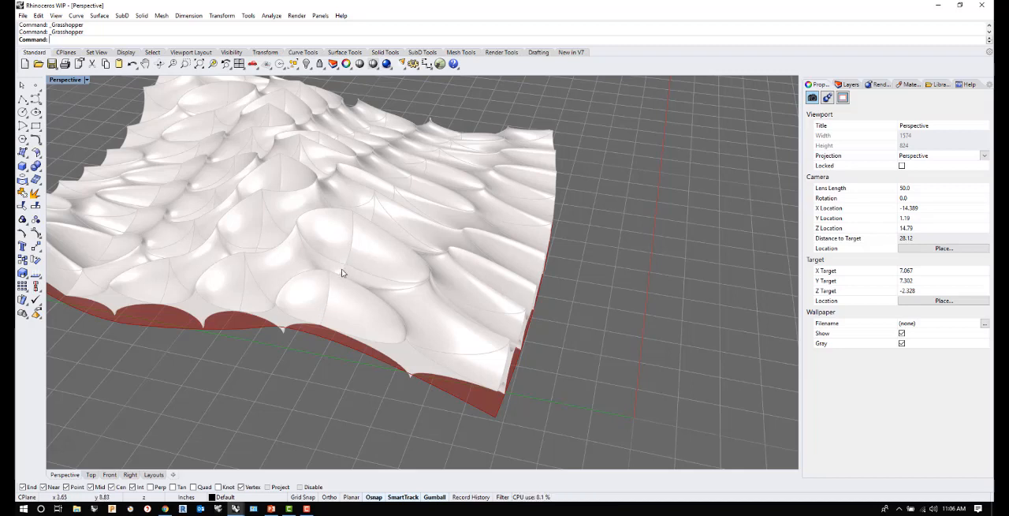
pyautogui.scroll(-4, 413, 318)
pyautogui.moveTo(414, 318); pyautogui.dragTo(373, 333, button='right')
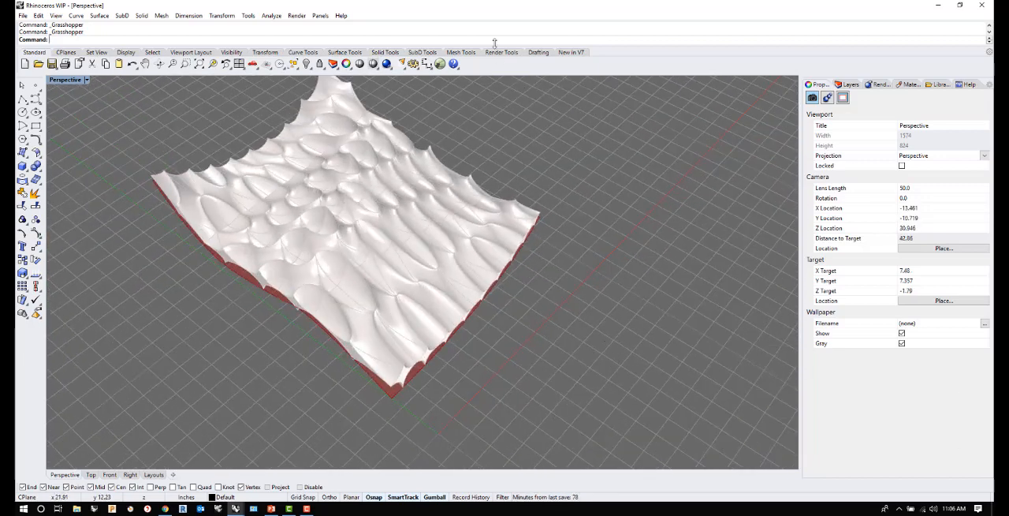
# - Return to the Grasshopper definition and add a Torus Surface component above the Brep parameter
pyautogui.doubleClick(524, 11)
pyautogui.scroll(-8, 758, 312)
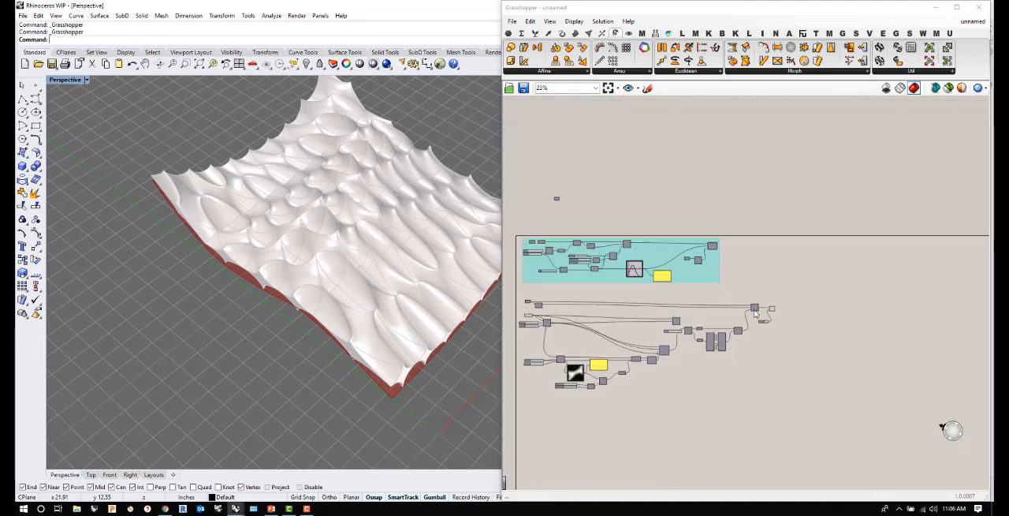
pyautogui.scroll(10, 521, 304)
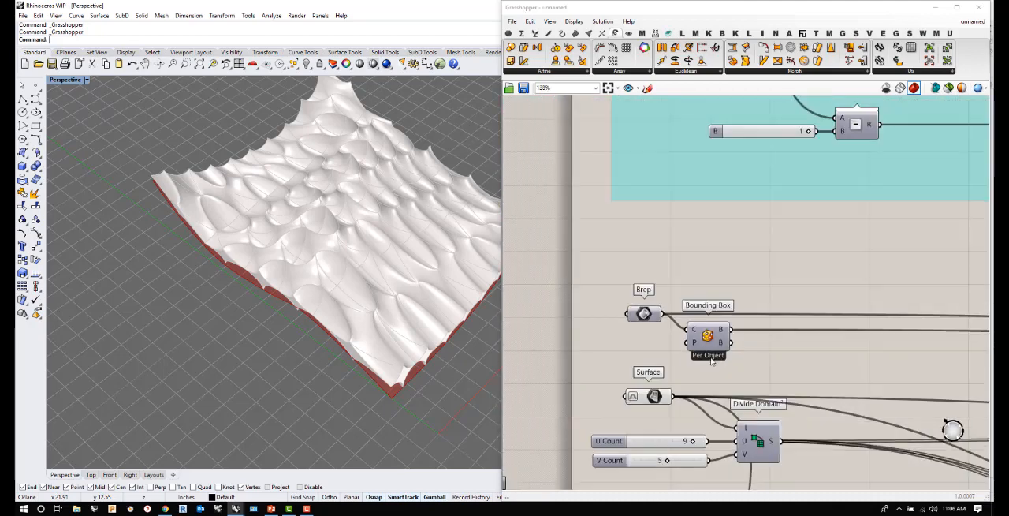
pyautogui.scroll(1, 648, 330)
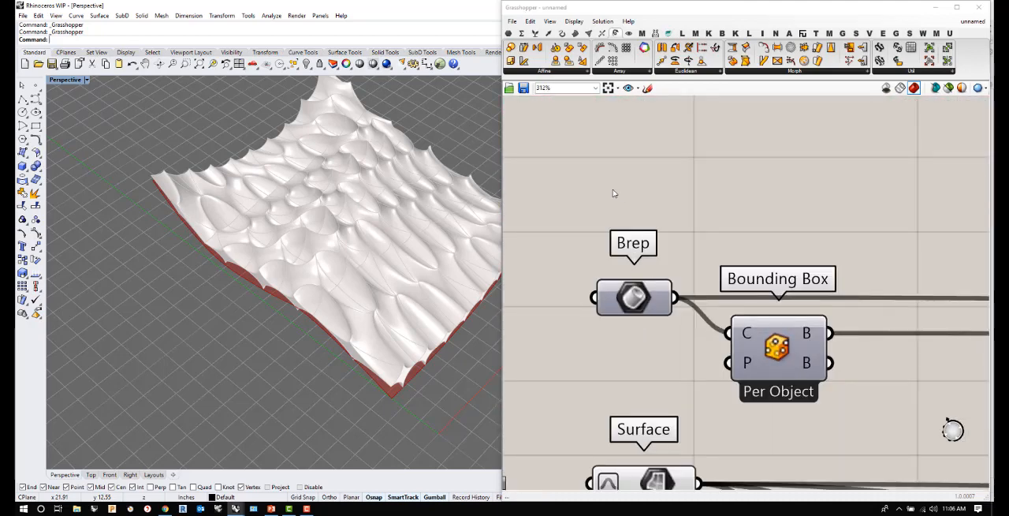
pyautogui.doubleClick(614, 203)
pyautogui.write('tor')
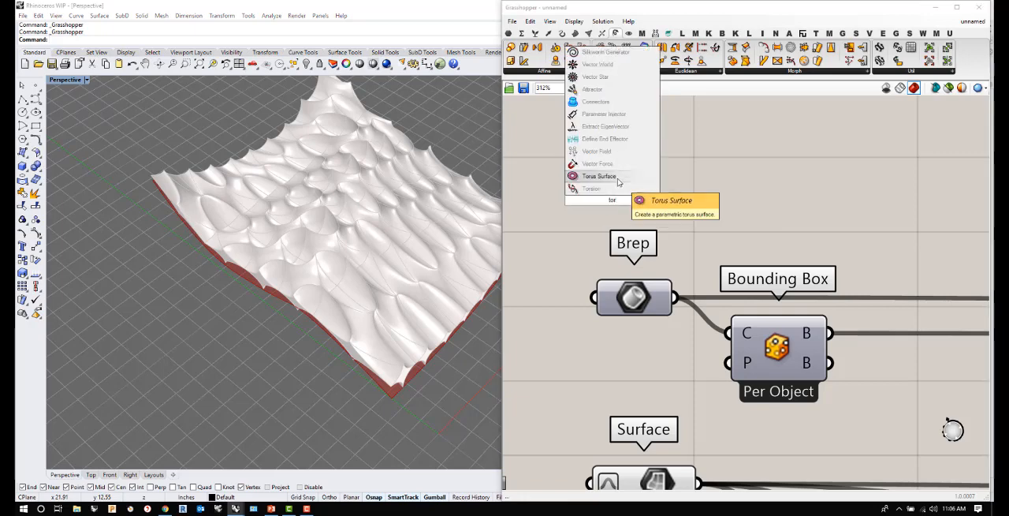
pyautogui.click(619, 179)
# - Move the Torus Surface component clear of the Brep parameter and view the torus from above
pyautogui.scroll(-4, 593, 310)
pyautogui.scroll(-10, 297, 315)
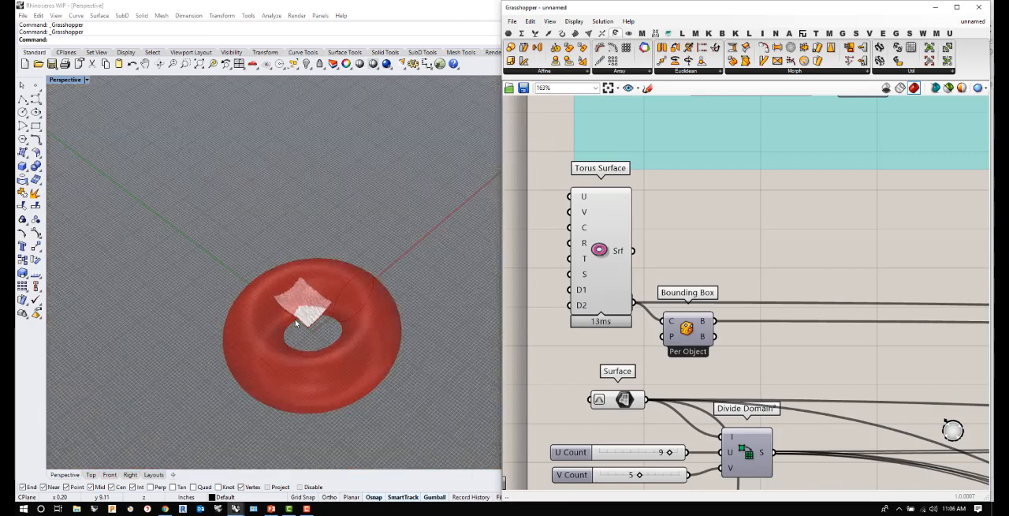
pyautogui.moveTo(597, 249); pyautogui.dragTo(542, 247)
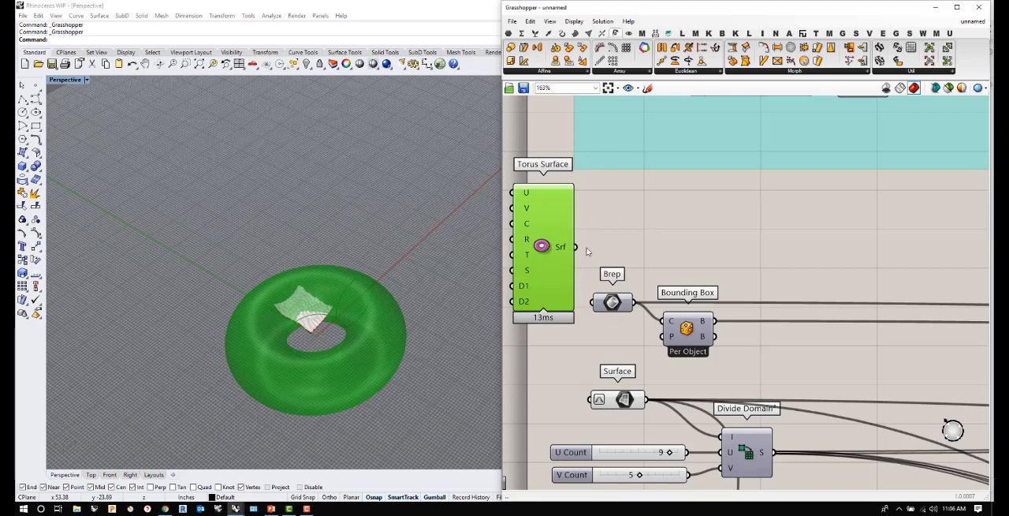
pyautogui.moveTo(360, 350); pyautogui.dragTo(365, 371, button='right')
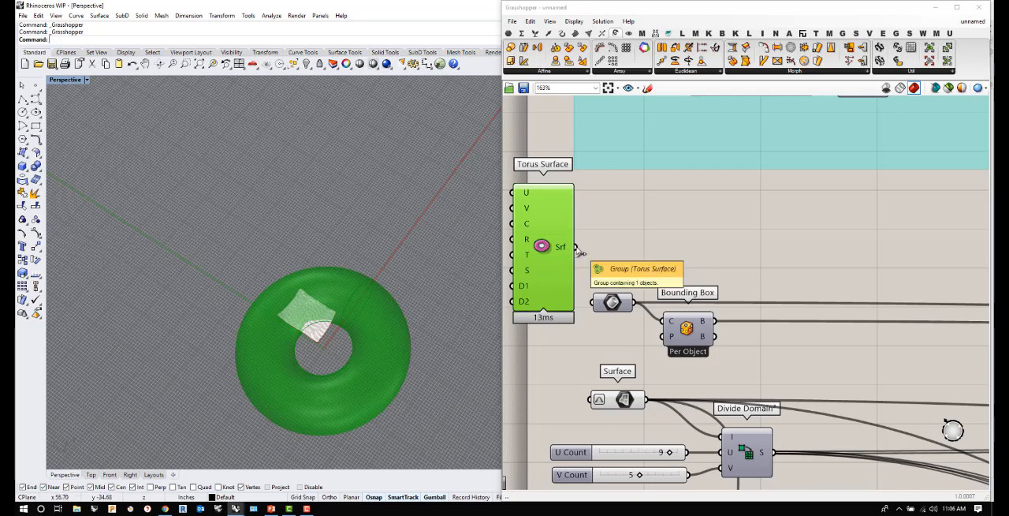
# - Connect the Torus Surface output to the Brep parameter that feeds Bounding Box, and turn off the torus preview
pyautogui.moveTo(577, 247); pyautogui.dragTo(595, 303)
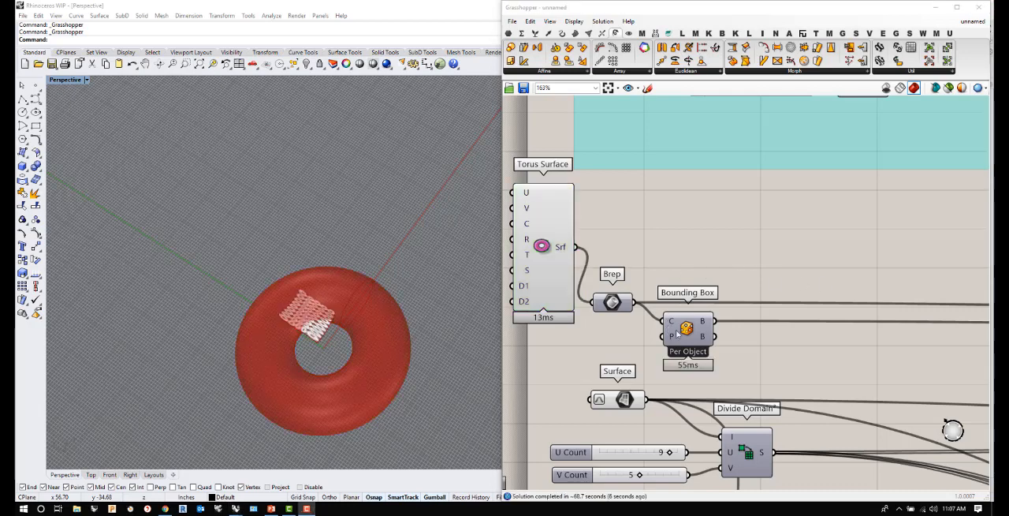
pyautogui.rightClick(542, 246)
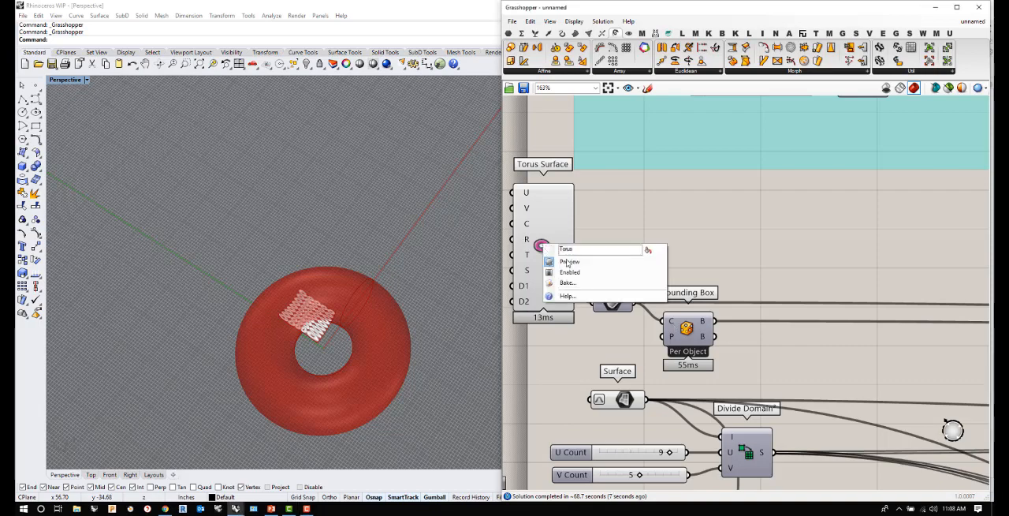
pyautogui.click(554, 263)
# - Inspect the morphed torus geometry from close up and from the side, and move the Torus Surface component down level with the Brep parameter
pyautogui.scroll(11, 303, 337)
pyautogui.moveTo(312, 321); pyautogui.dragTo(431, 298, button='right')
pyautogui.scroll(8, 362, 339)
pyautogui.moveTo(380, 240); pyautogui.dragTo(249, 203, button='right')
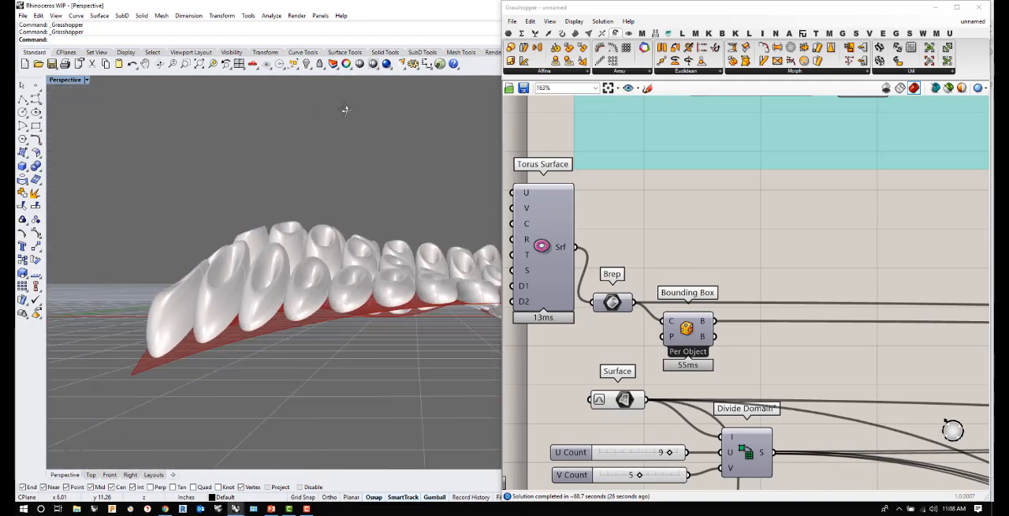
pyautogui.moveTo(478, 125); pyautogui.dragTo(426, 198, button='right')
pyautogui.moveTo(547, 251); pyautogui.dragTo(548, 307)
pyautogui.scroll(-5, 547, 294)
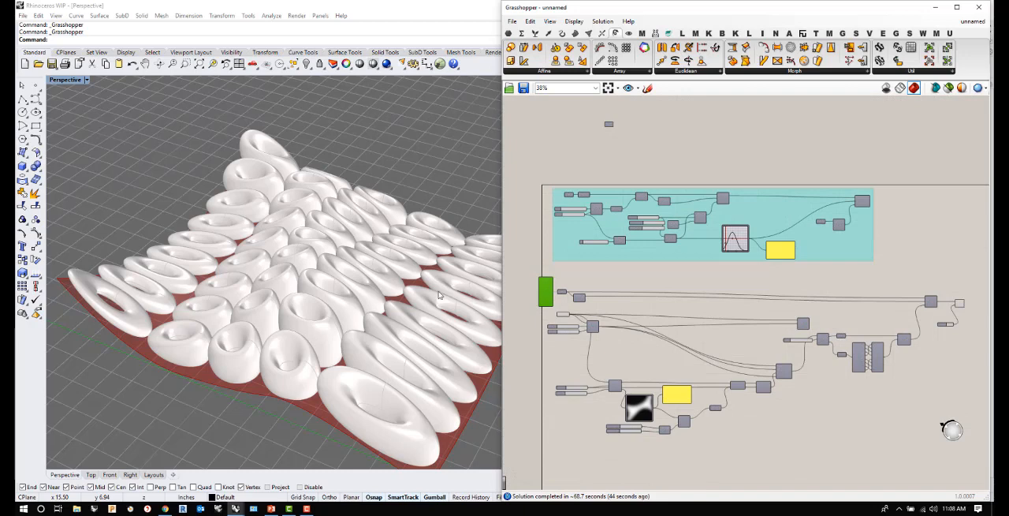
# - Examine the ring-shaped panels across the red base surface from low and raised angles and at close range
pyautogui.moveTo(414, 302); pyautogui.dragTo(352, 264, button='right')
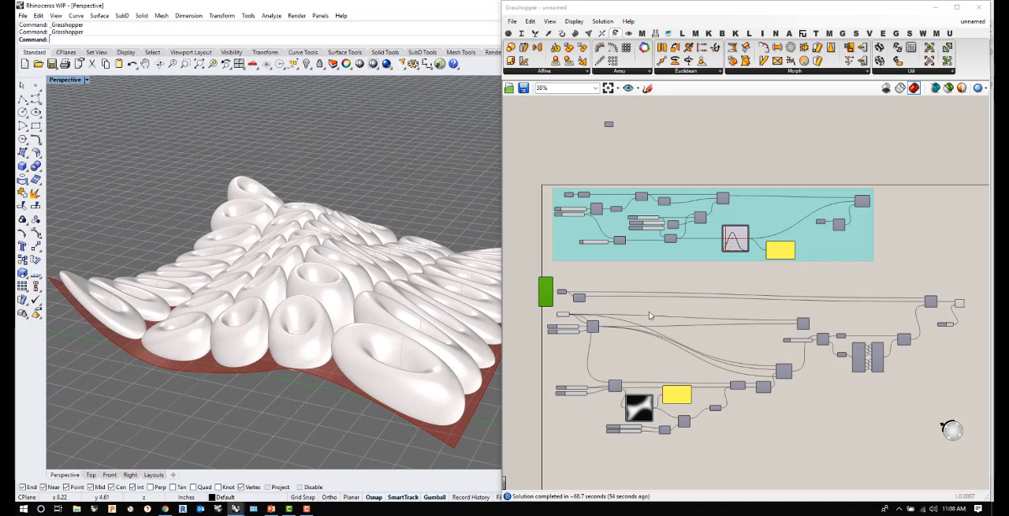
pyautogui.moveTo(220, 298); pyautogui.dragTo(266, 304, button='right')
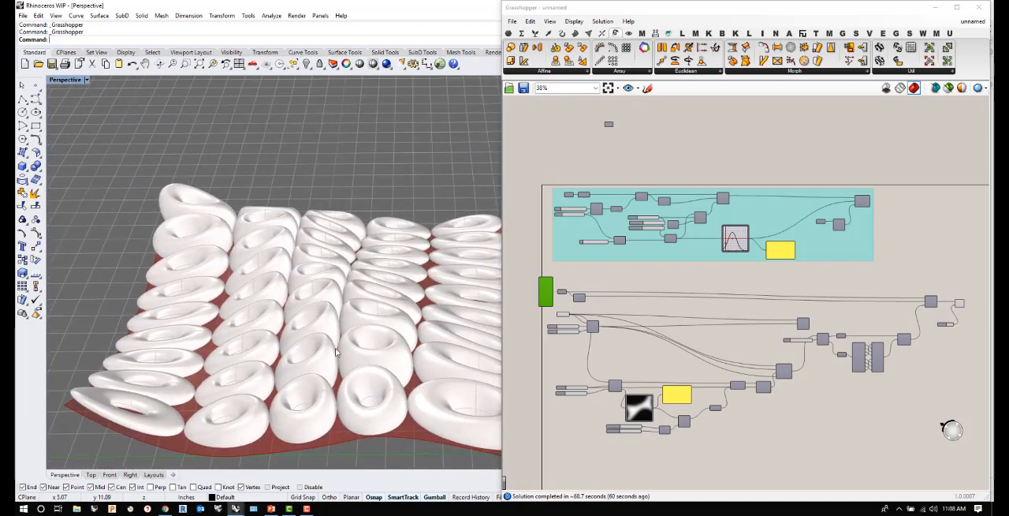
pyautogui.scroll(4, 267, 305)
pyautogui.moveTo(324, 351); pyautogui.dragTo(291, 350, button='right')
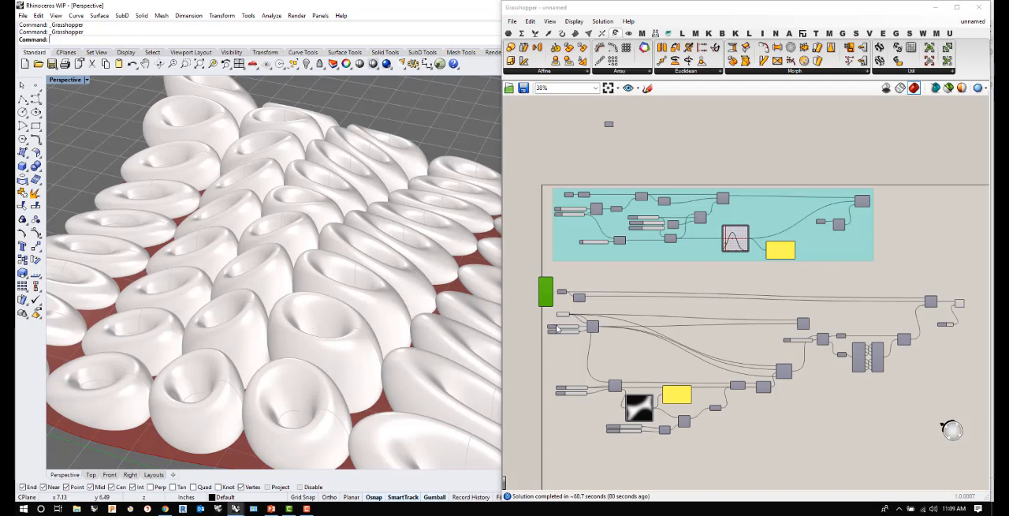
pyautogui.moveTo(203, 258); pyautogui.dragTo(220, 245, button='right')
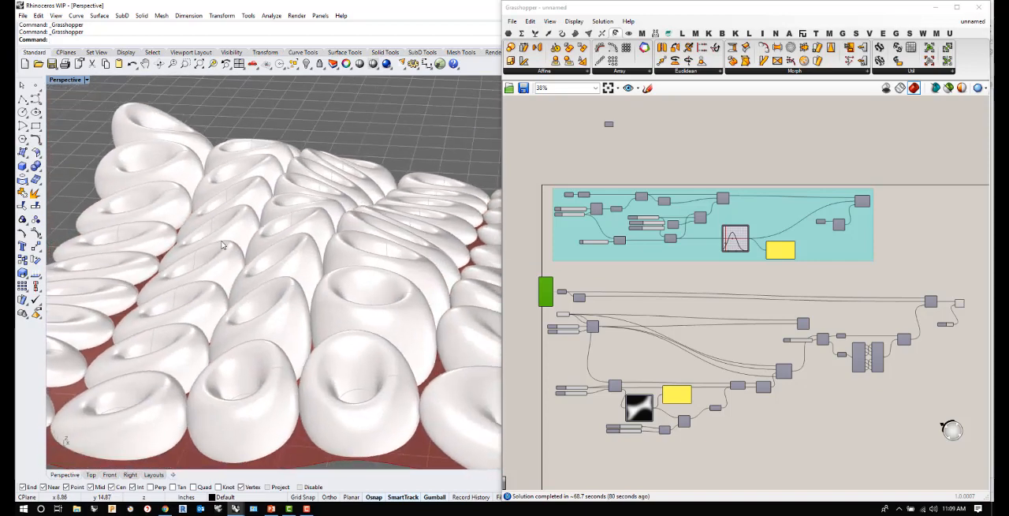